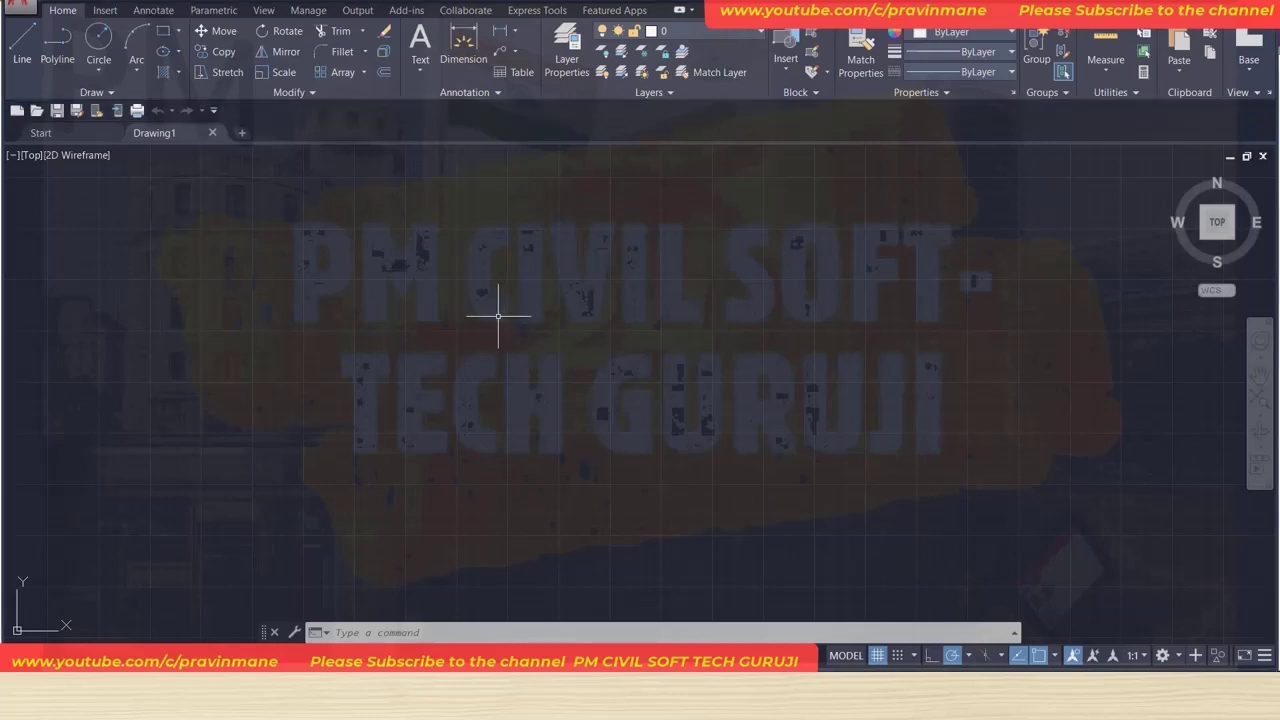
Set the drawing units to Architectural length, 0'-0" precision and an Inches insertion scale.
type("un")
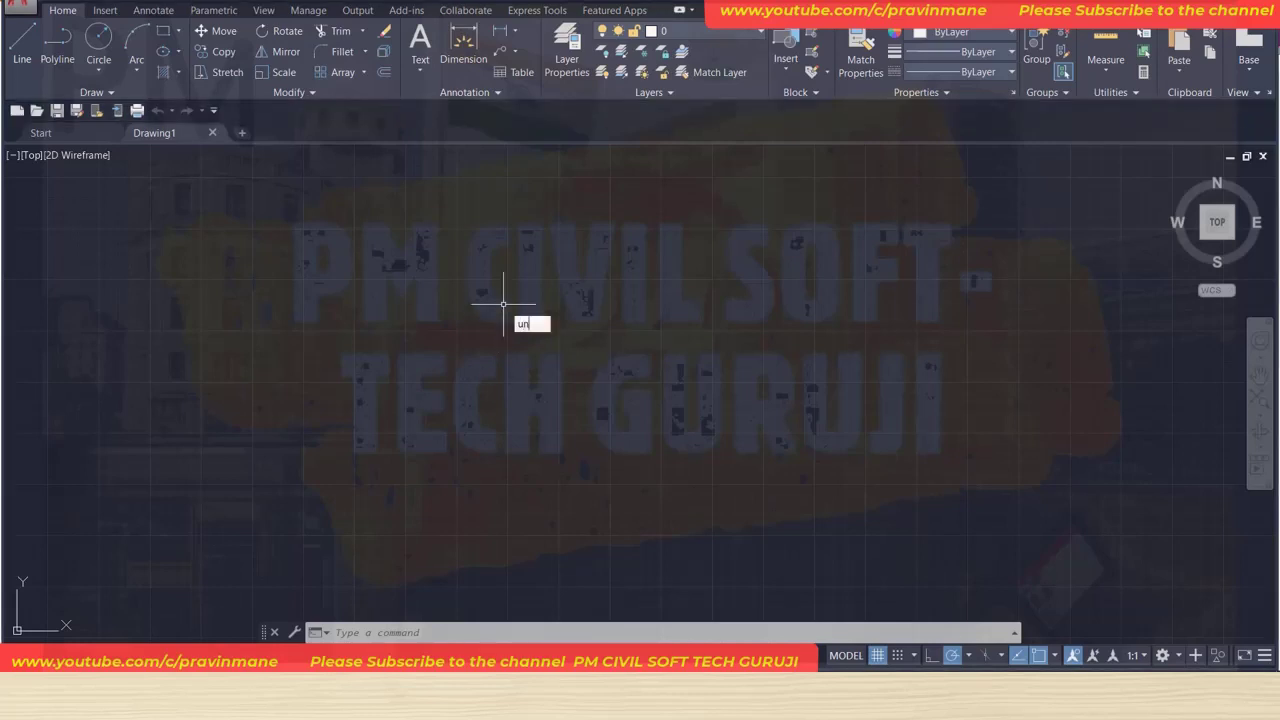
key("Return")
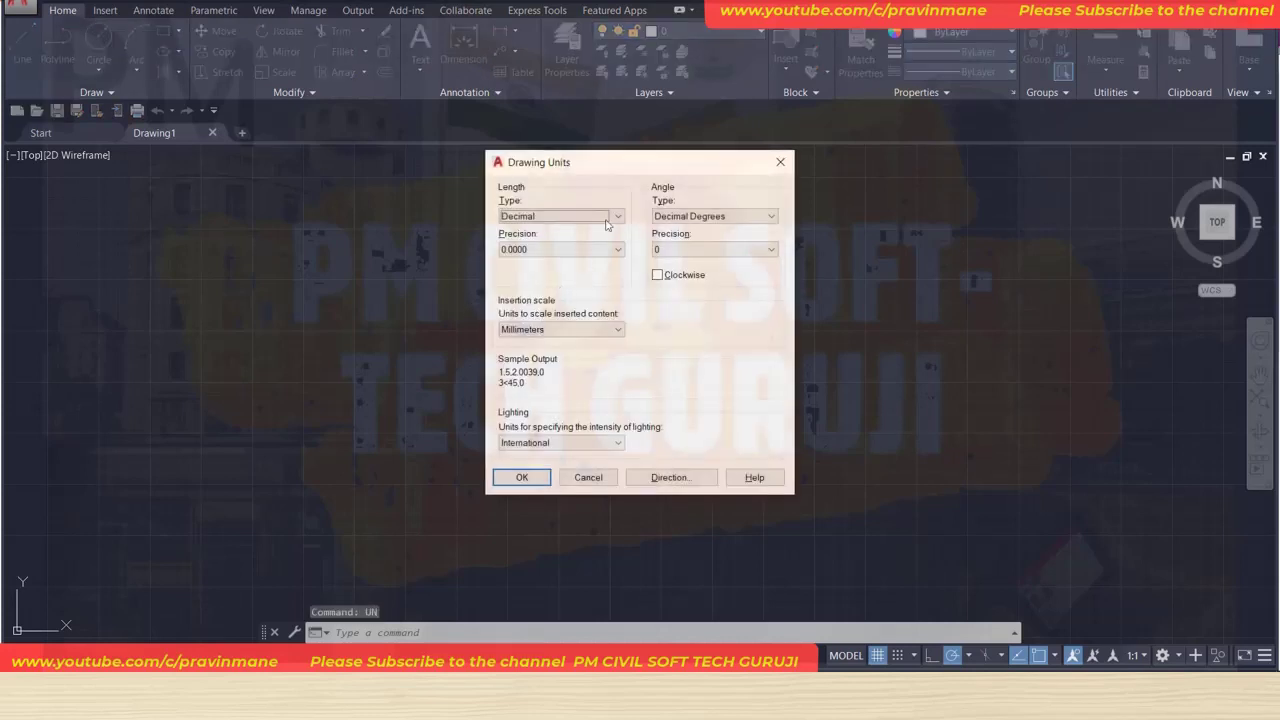
left_click(618, 216)
left_click(558, 228)
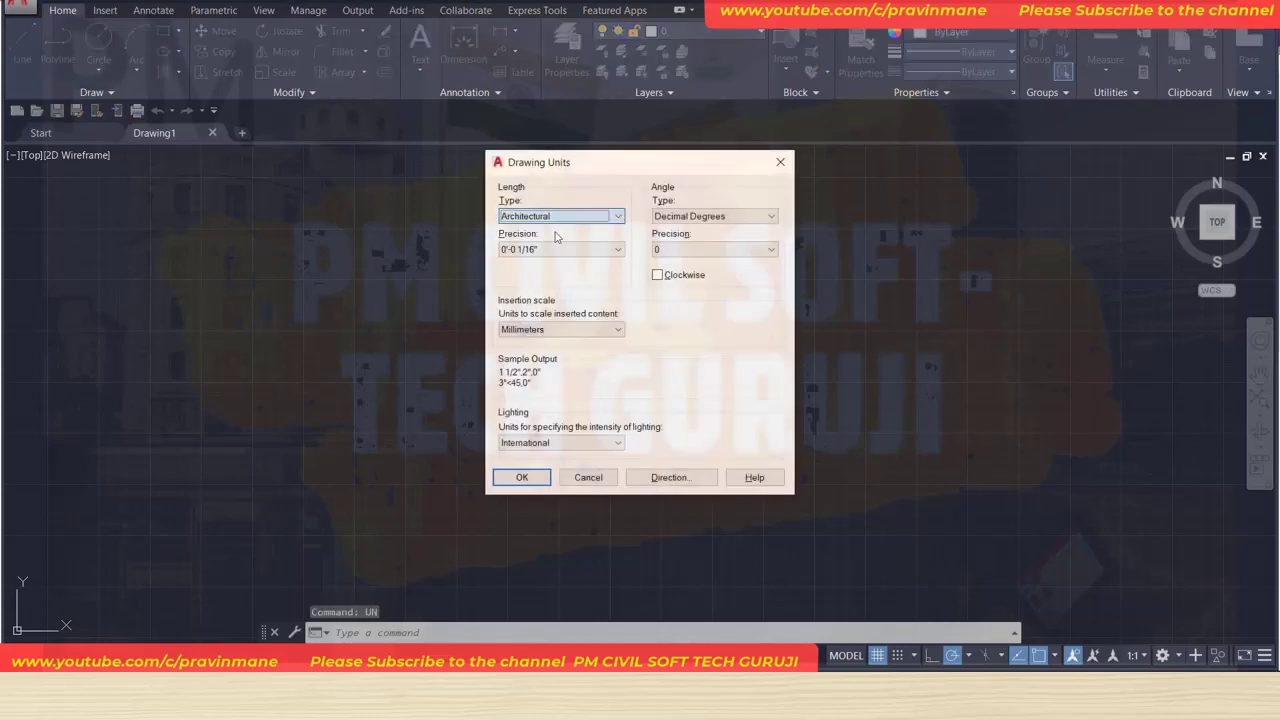
left_click(558, 250)
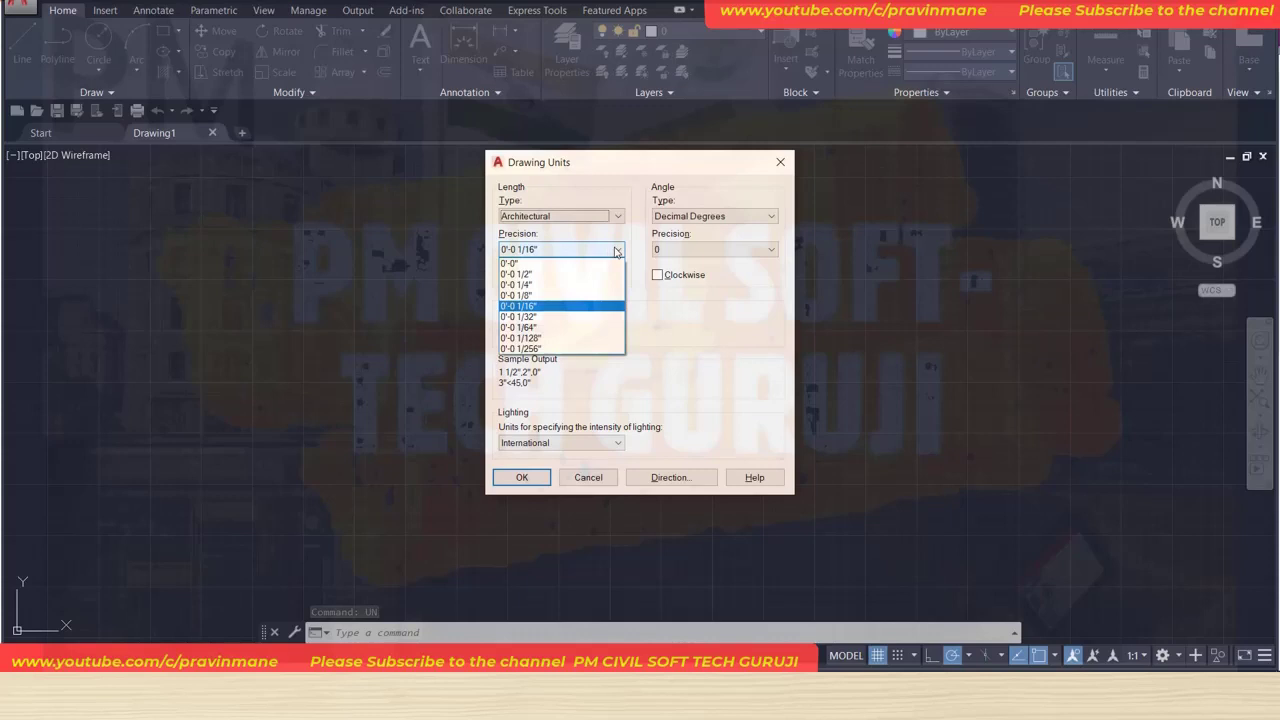
left_click(558, 263)
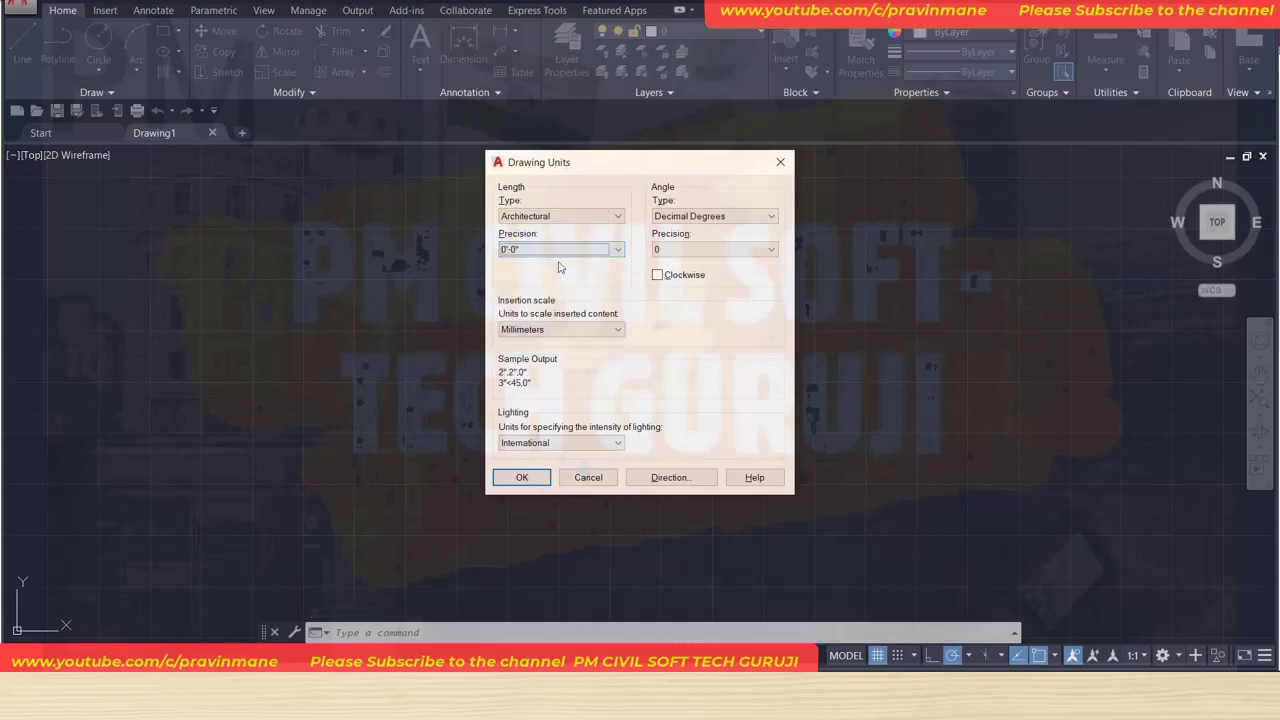
left_click(615, 332)
left_click(560, 355)
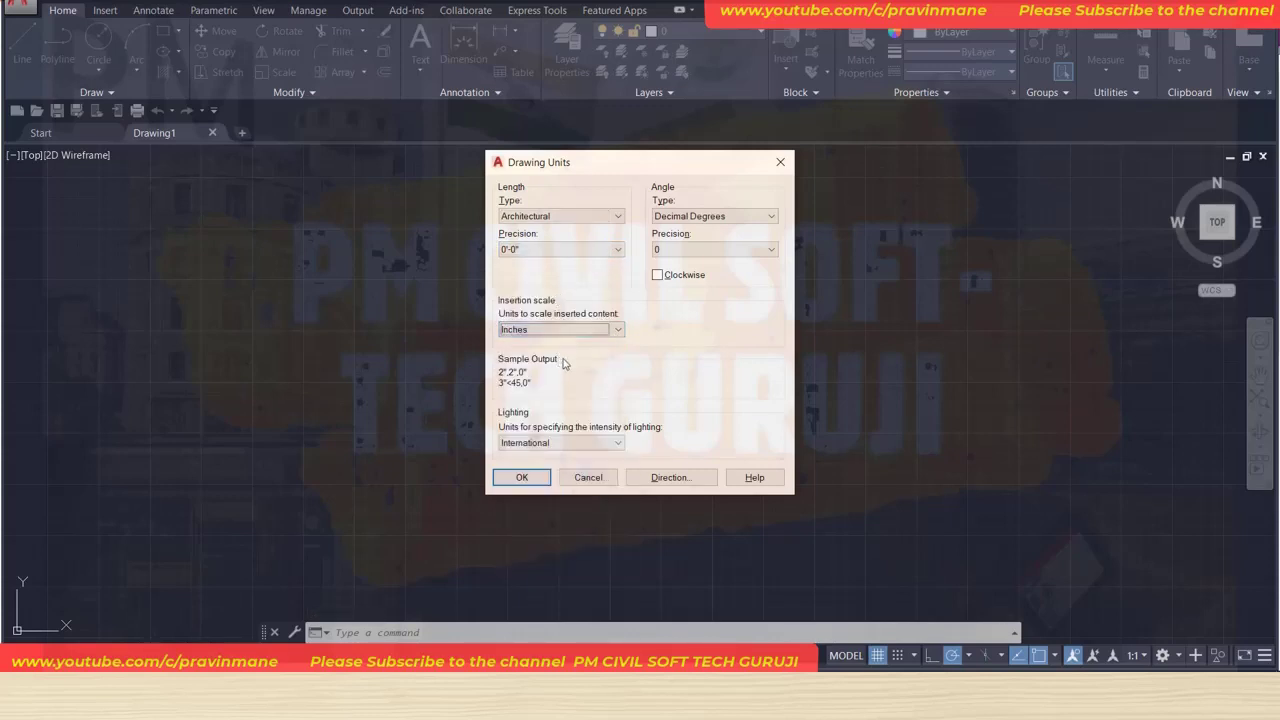
left_click(523, 477)
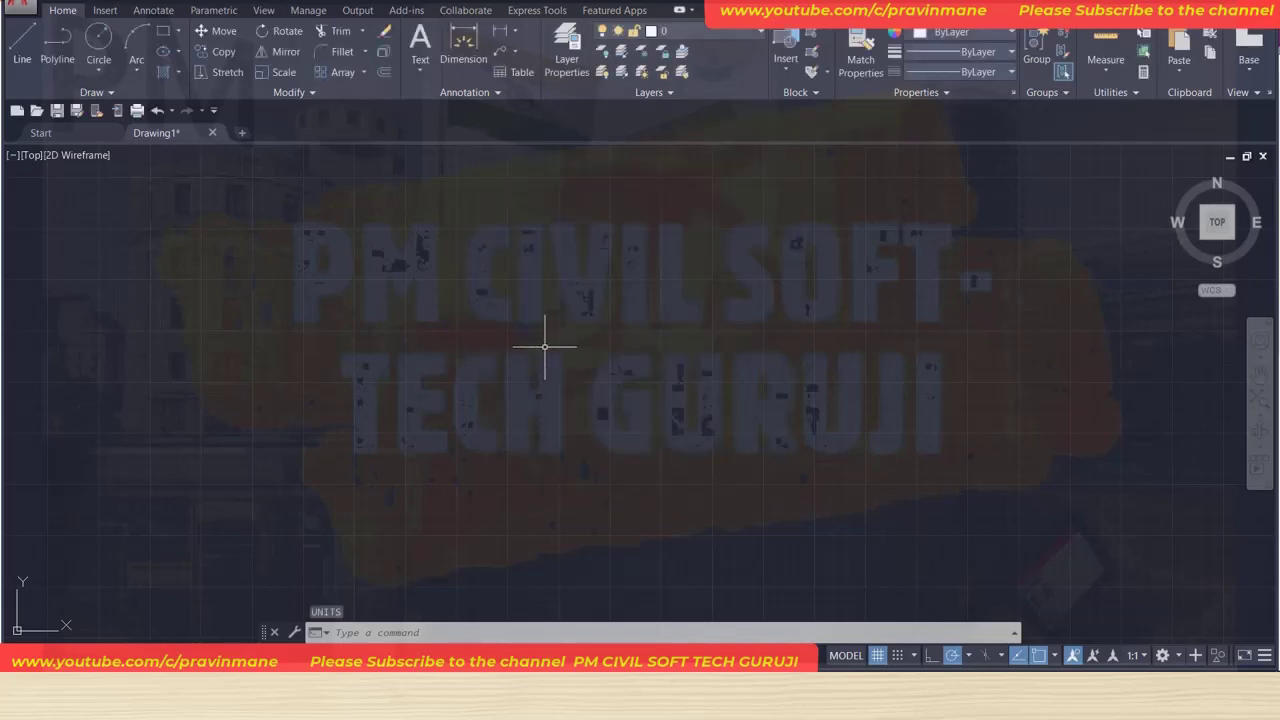
Set the ISO-25 dimension style's primary units to Architectural, 0'-0" precision, and reopen it for editing.
type("d")
key("Return")
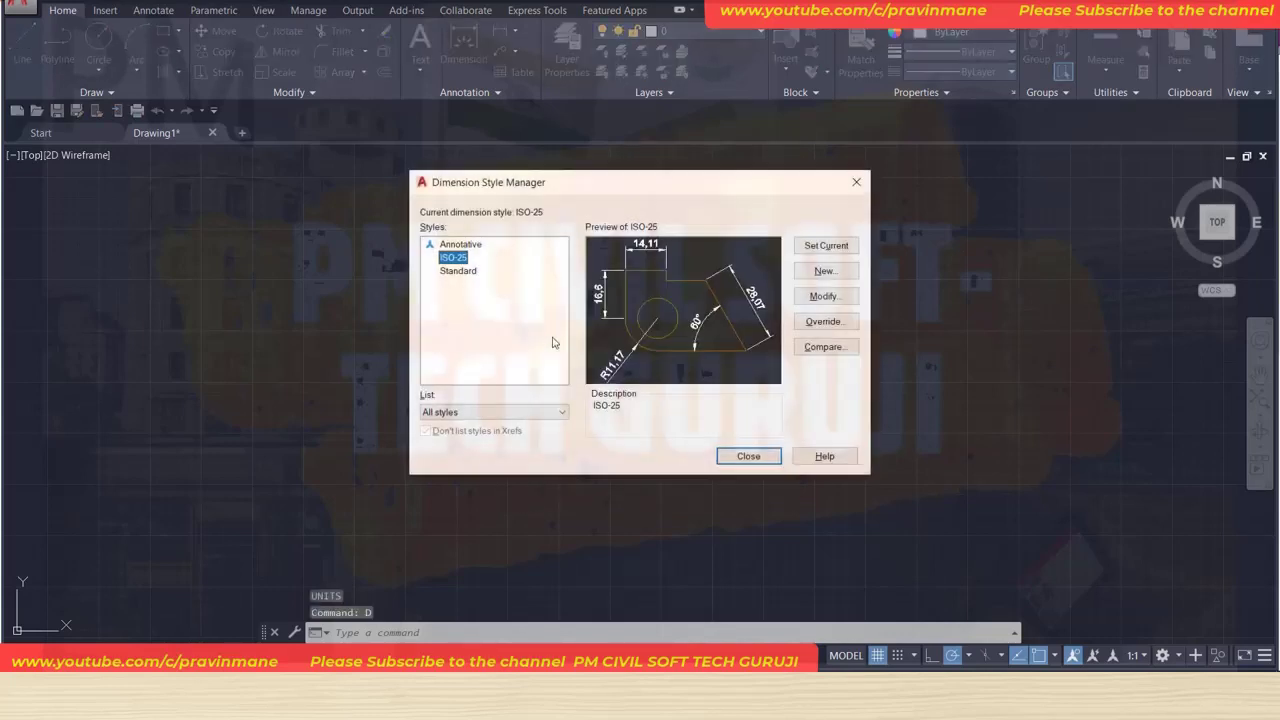
left_click(826, 296)
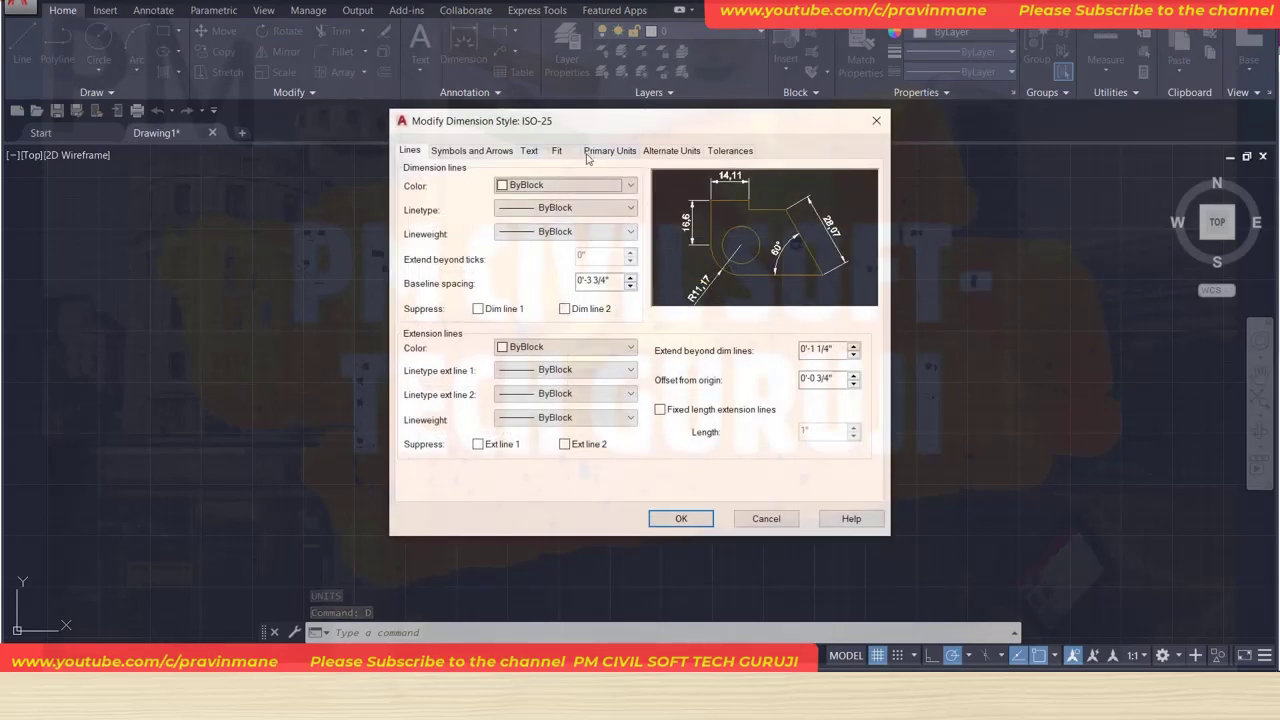
left_click(605, 152)
left_click(591, 183)
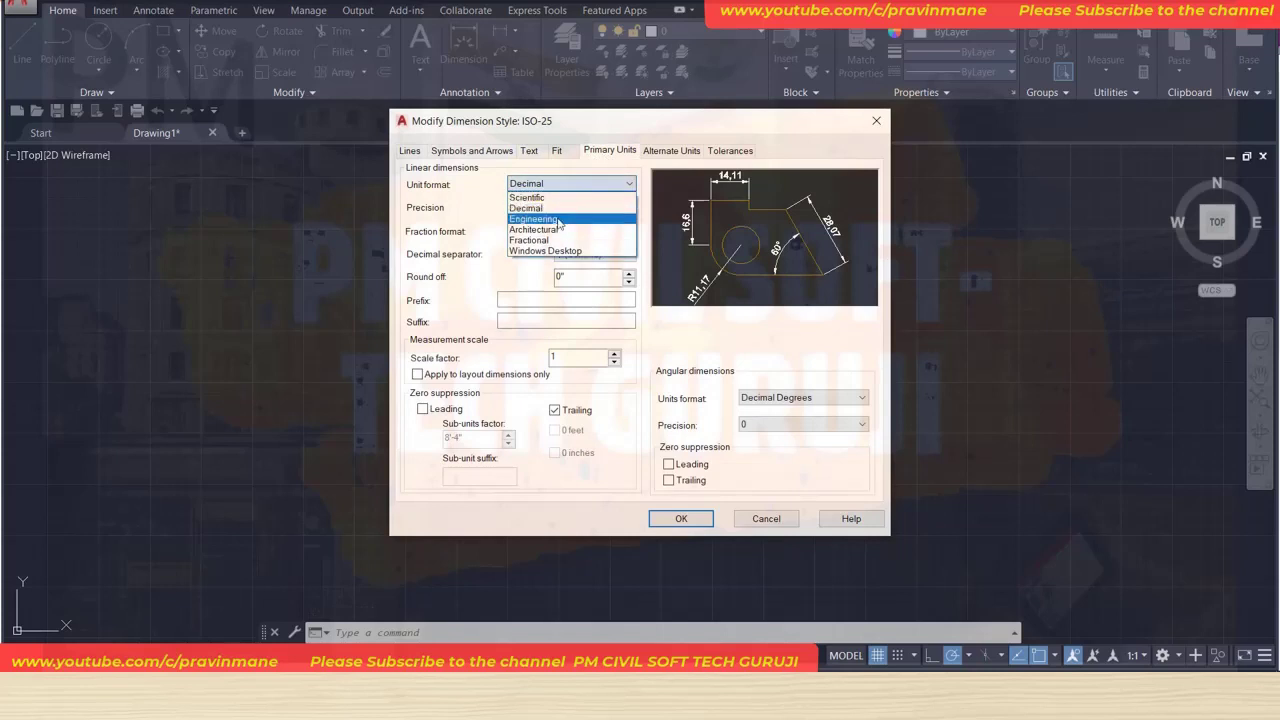
left_click(560, 229)
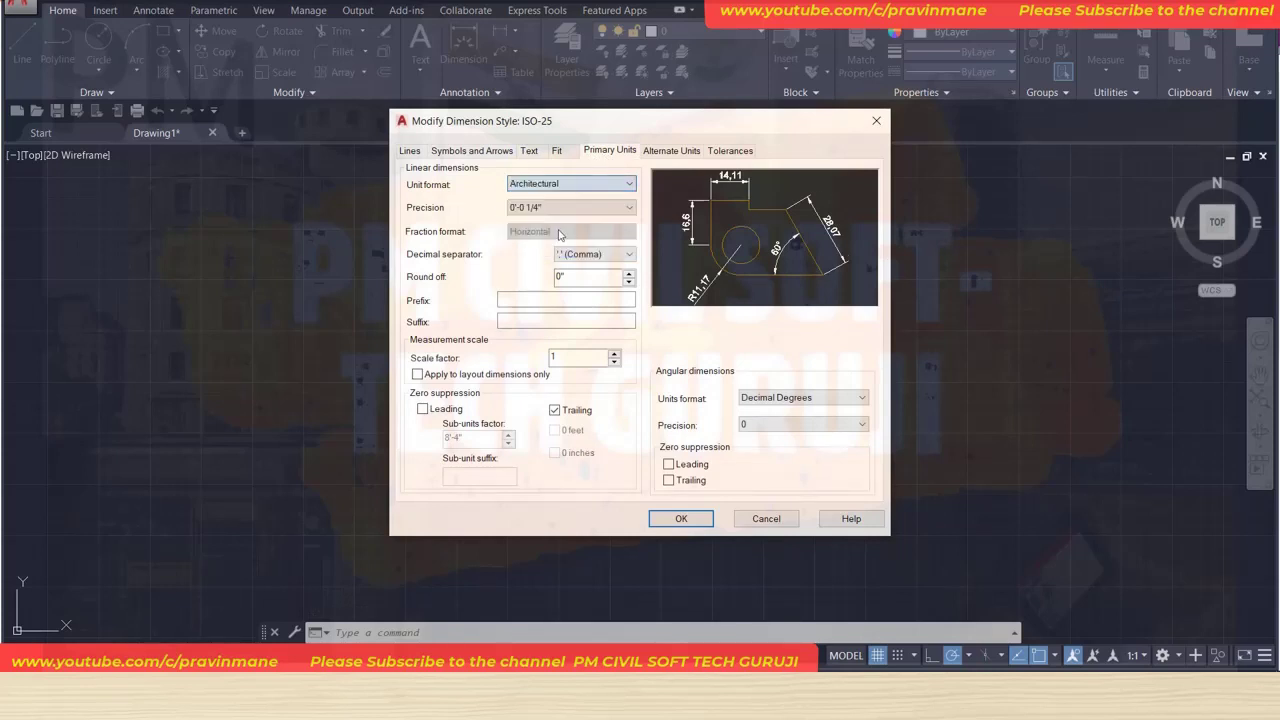
left_click(560, 207)
left_click(561, 221)
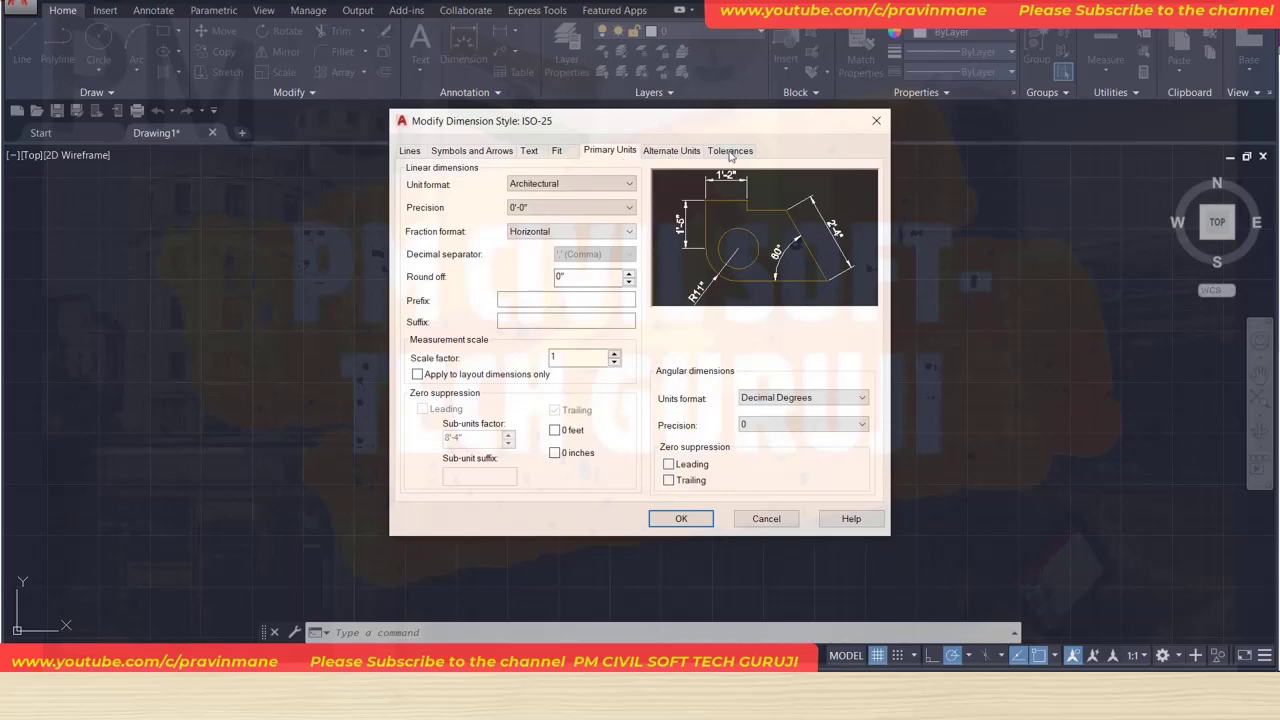
left_click(681, 518)
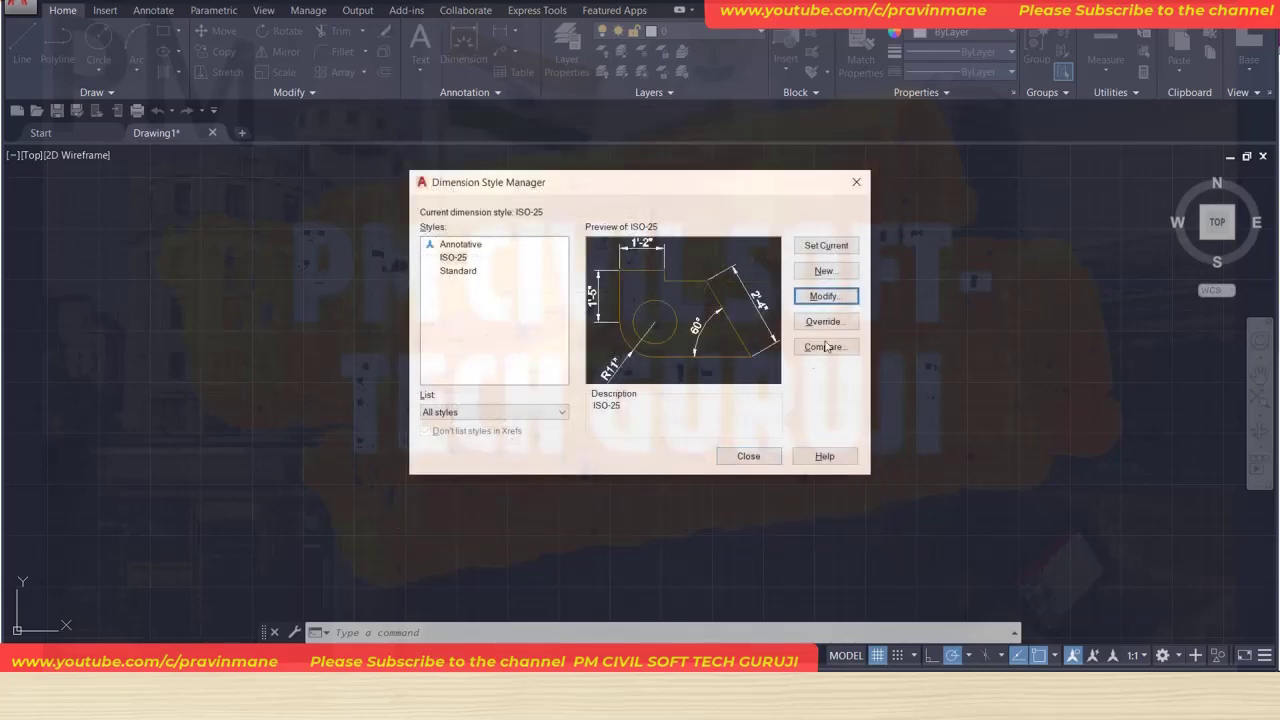
left_click(826, 296)
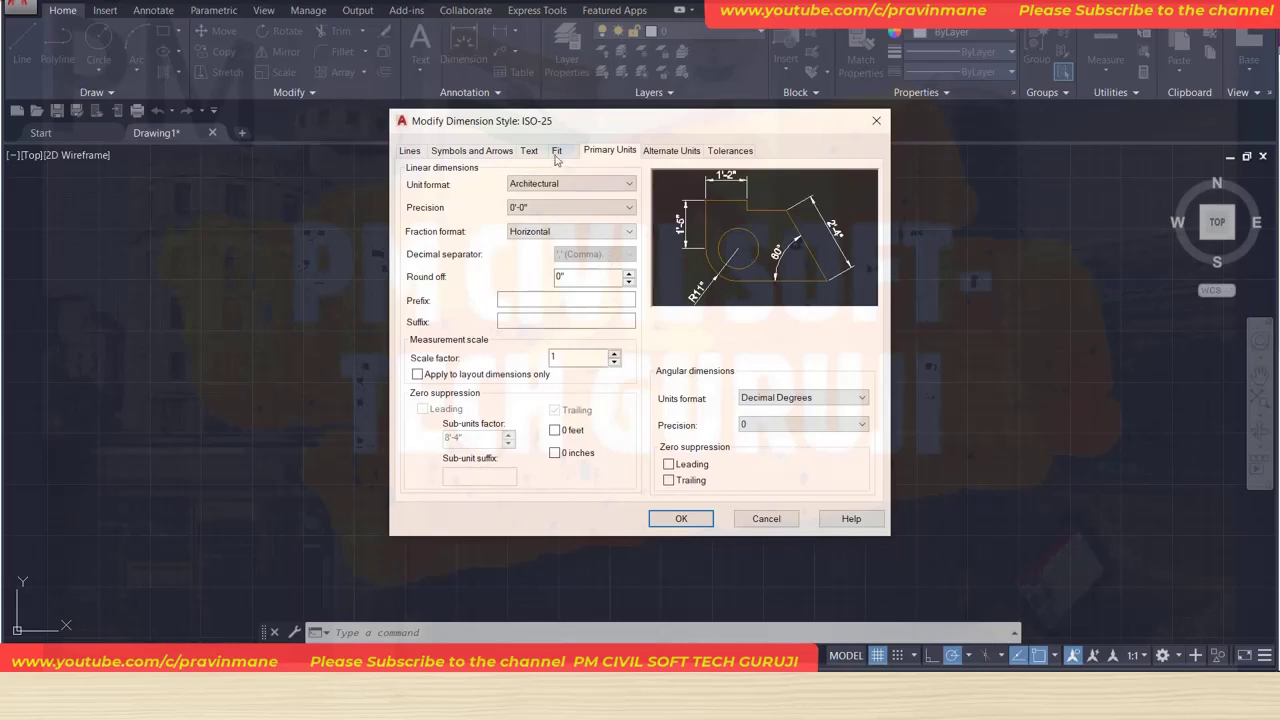
Step the ISO-25 dimension text height up to 0'-9 1/2".
left_click(563, 153)
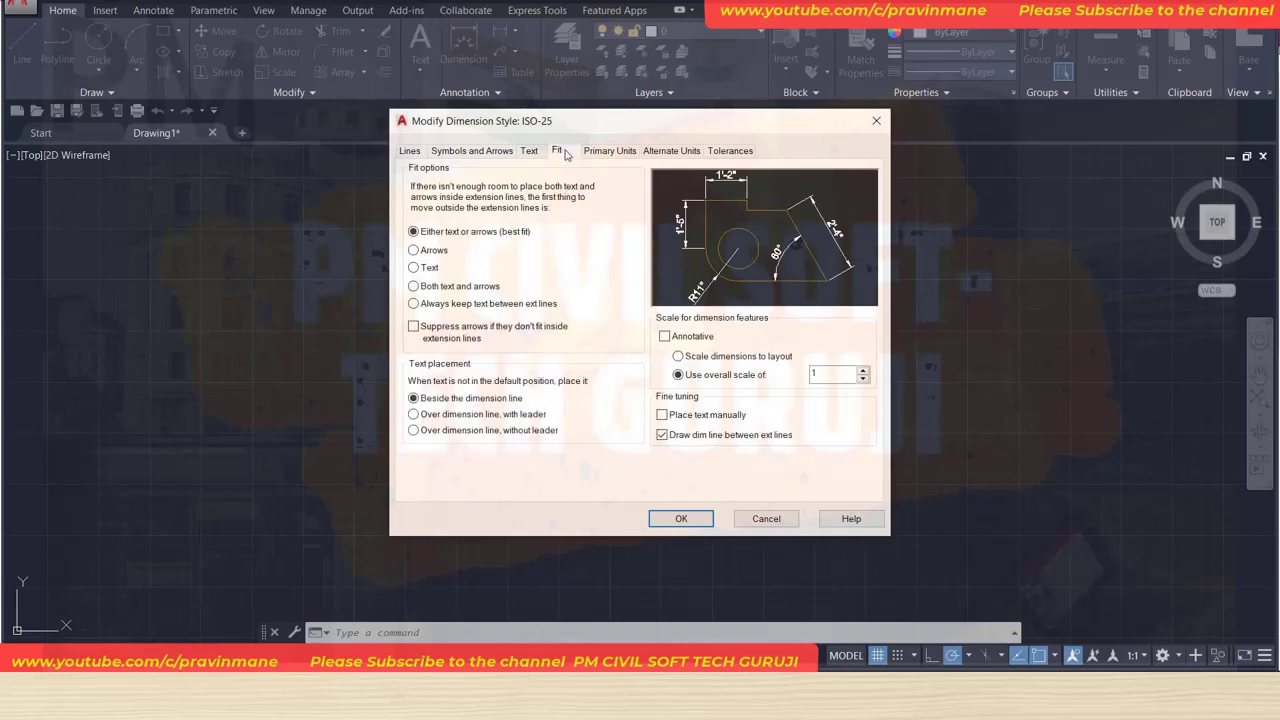
left_click(530, 151)
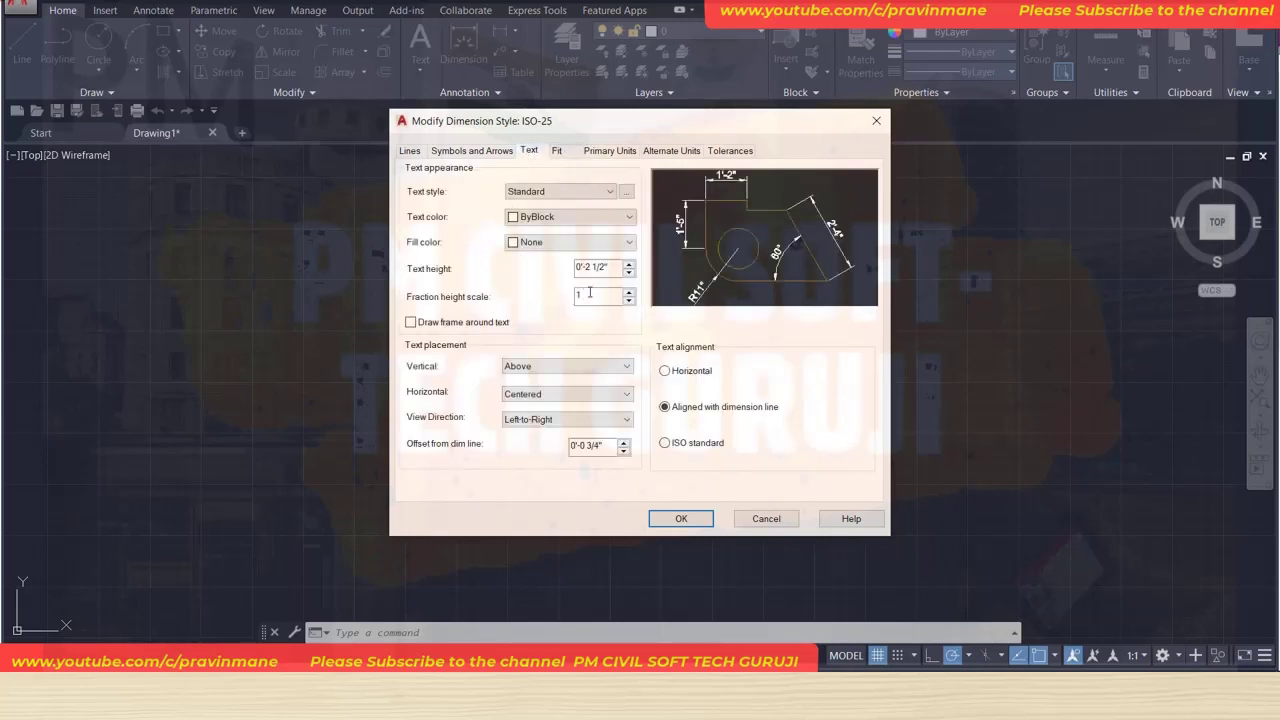
left_click(629, 264)
left_click(629, 264)
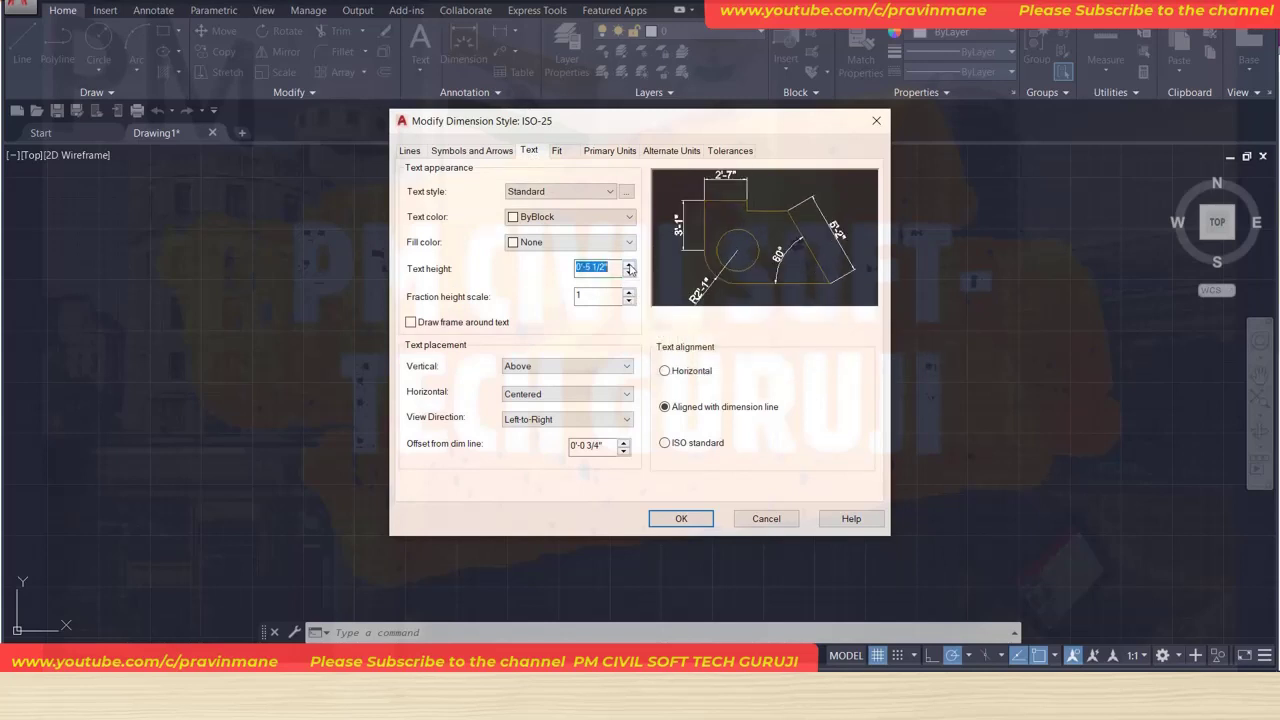
left_click(629, 264)
left_click(629, 264)
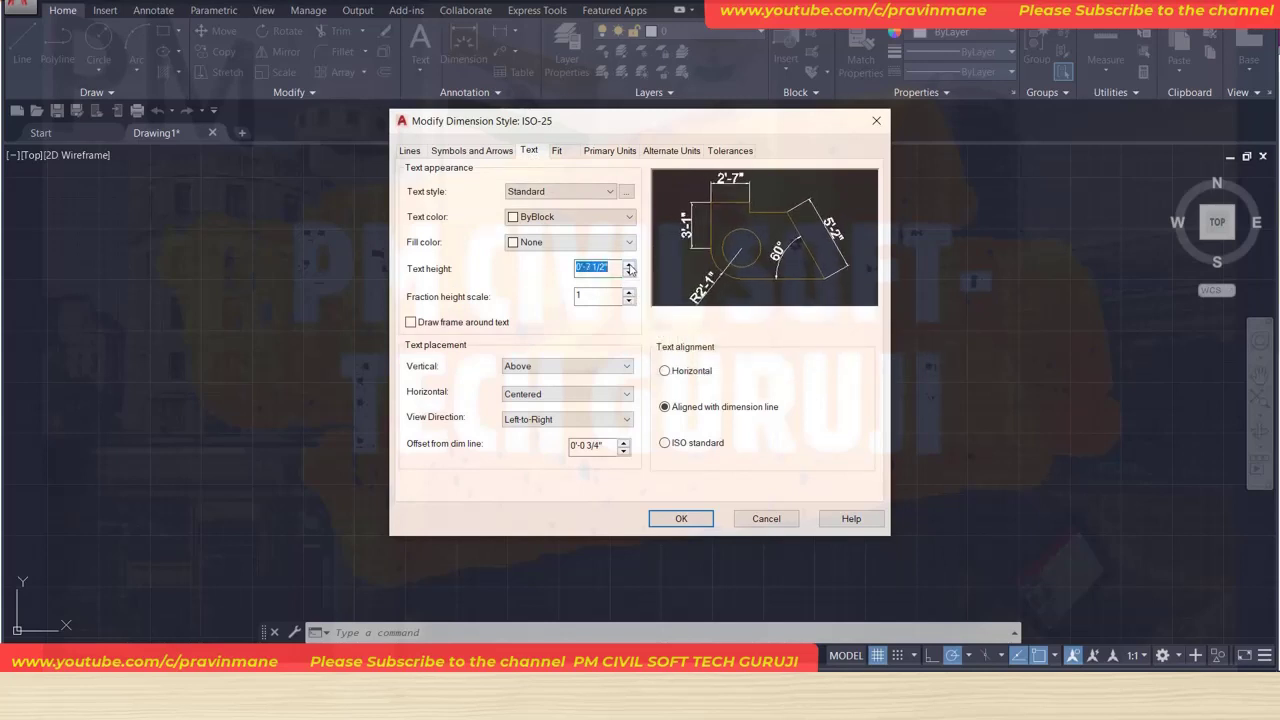
left_click(629, 264)
left_click(629, 264)
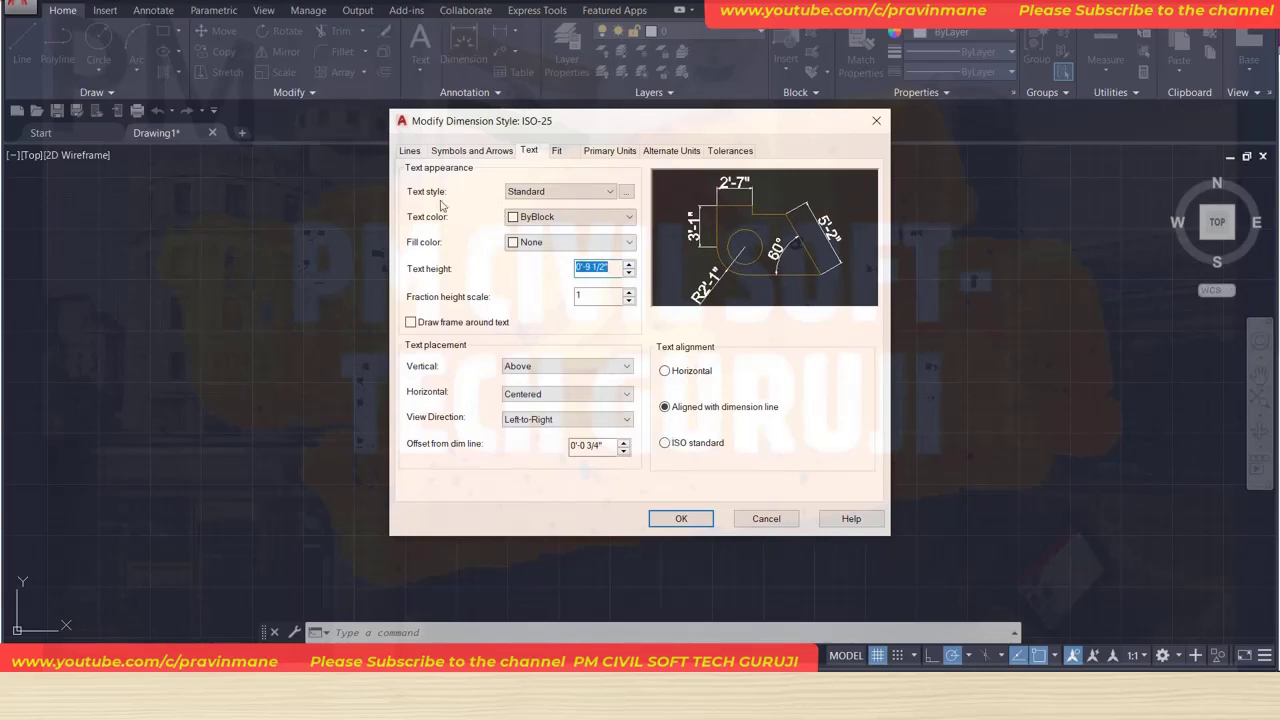
left_click(486, 152)
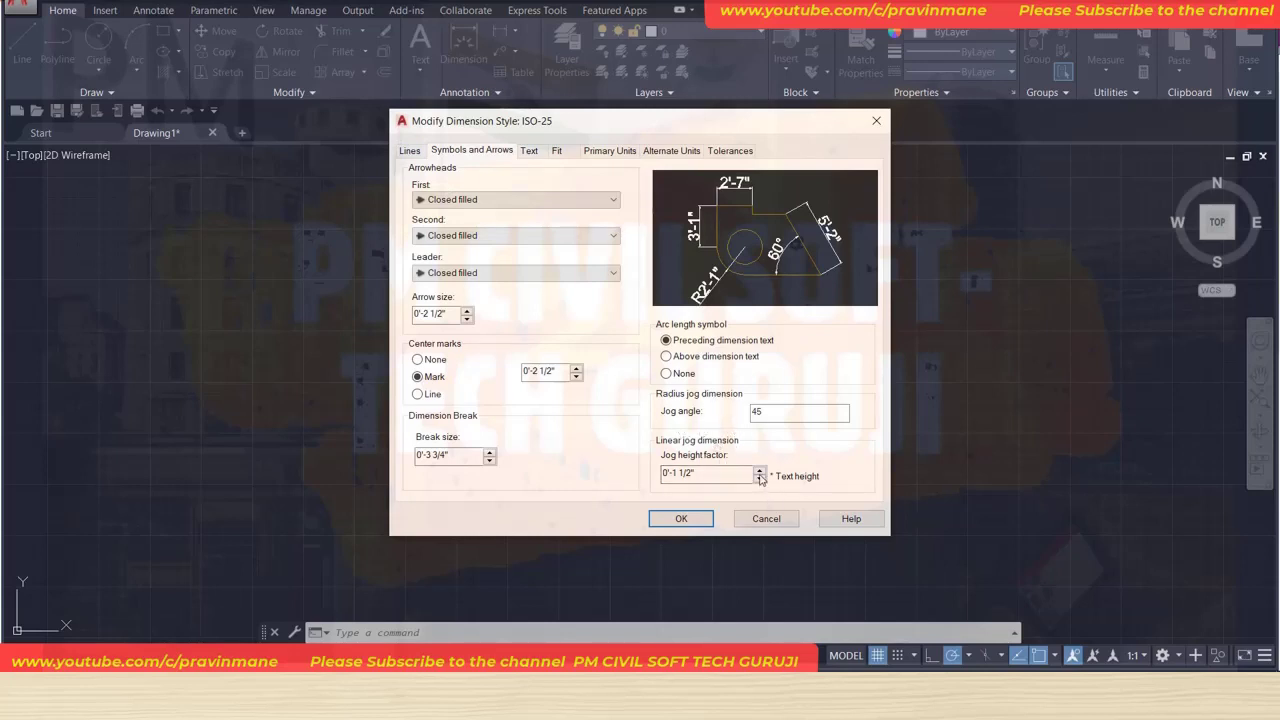
Set the ISO-25 jog height factor to 0'-3 1/2" and turn on 1" fixed-length extension lines.
double_click(758, 471)
double_click(758, 471)
double_click(758, 471)
left_click(758, 472)
left_click(758, 481)
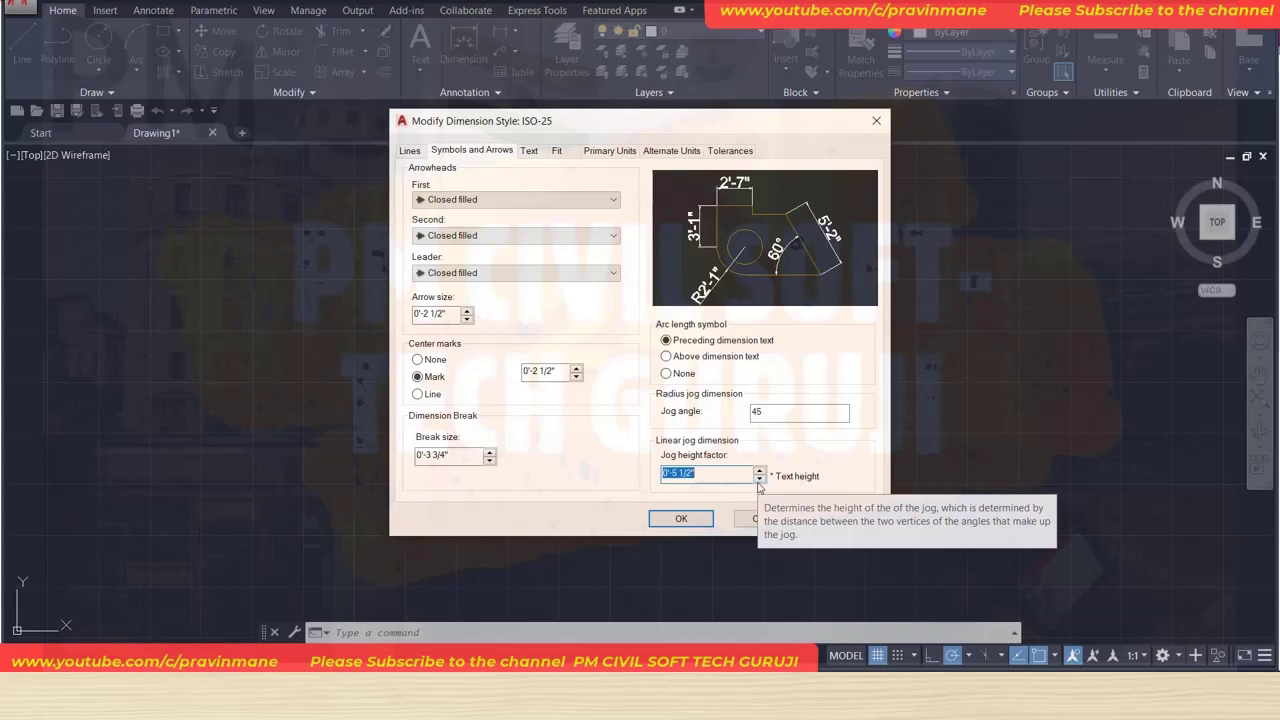
double_click(758, 481)
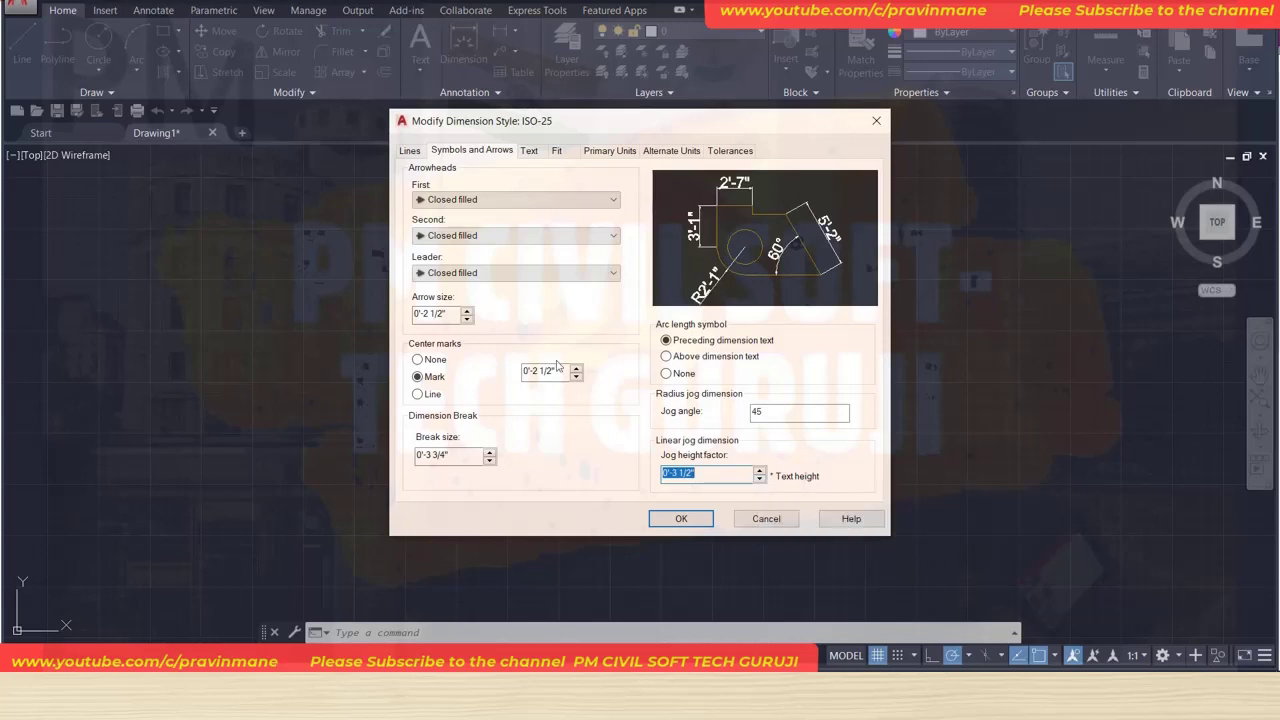
left_click(409, 151)
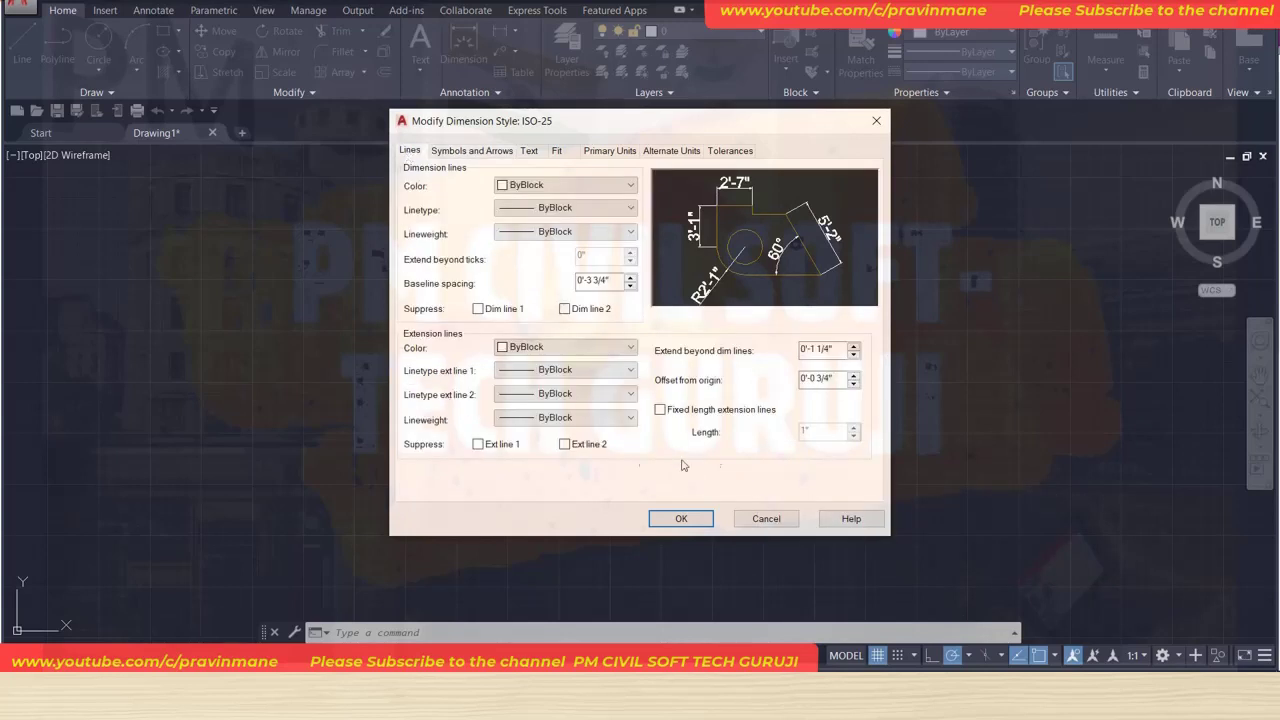
left_click(660, 410)
Review the remaining ISO-25 style tabs and accept the changes.
left_click(480, 150)
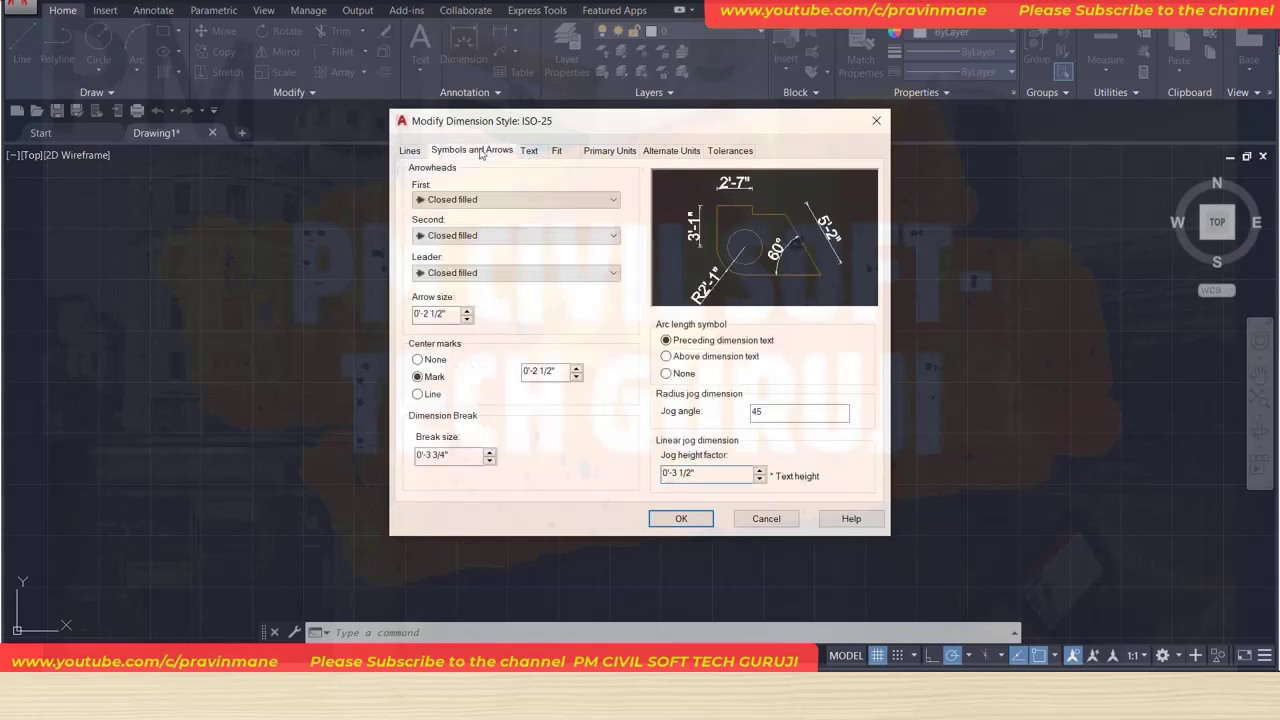
left_click(535, 153)
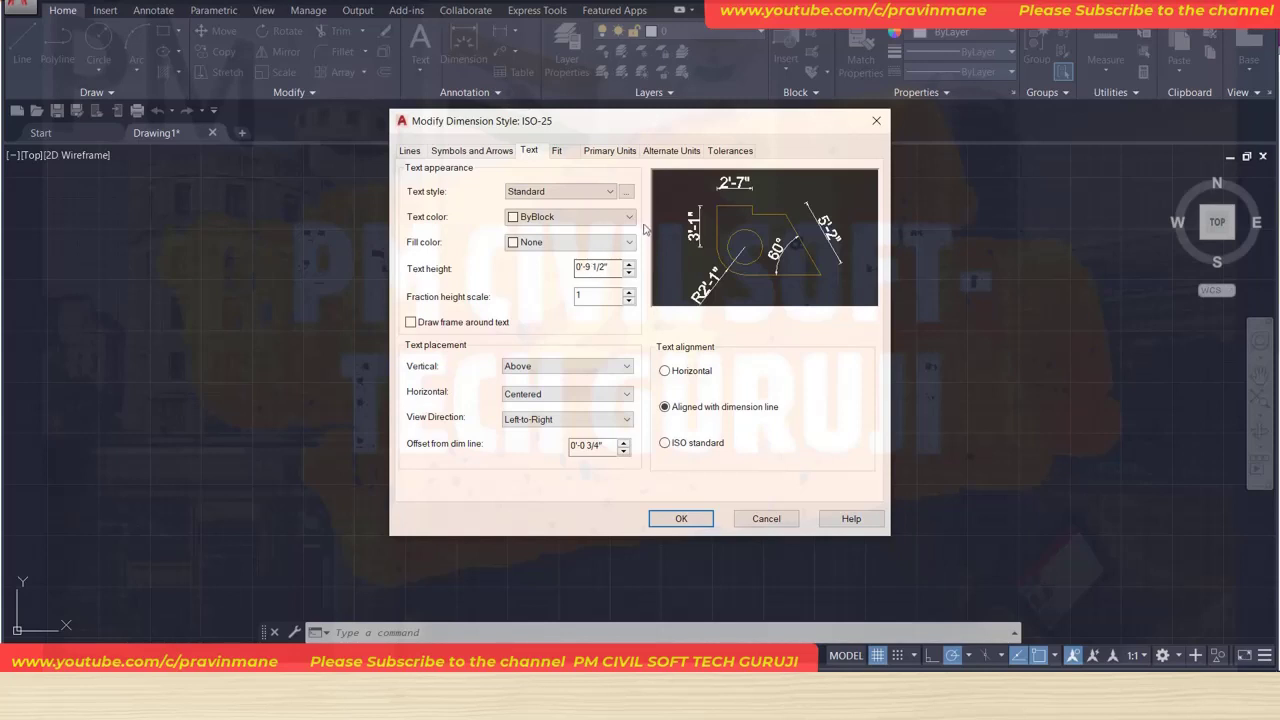
left_click(740, 155)
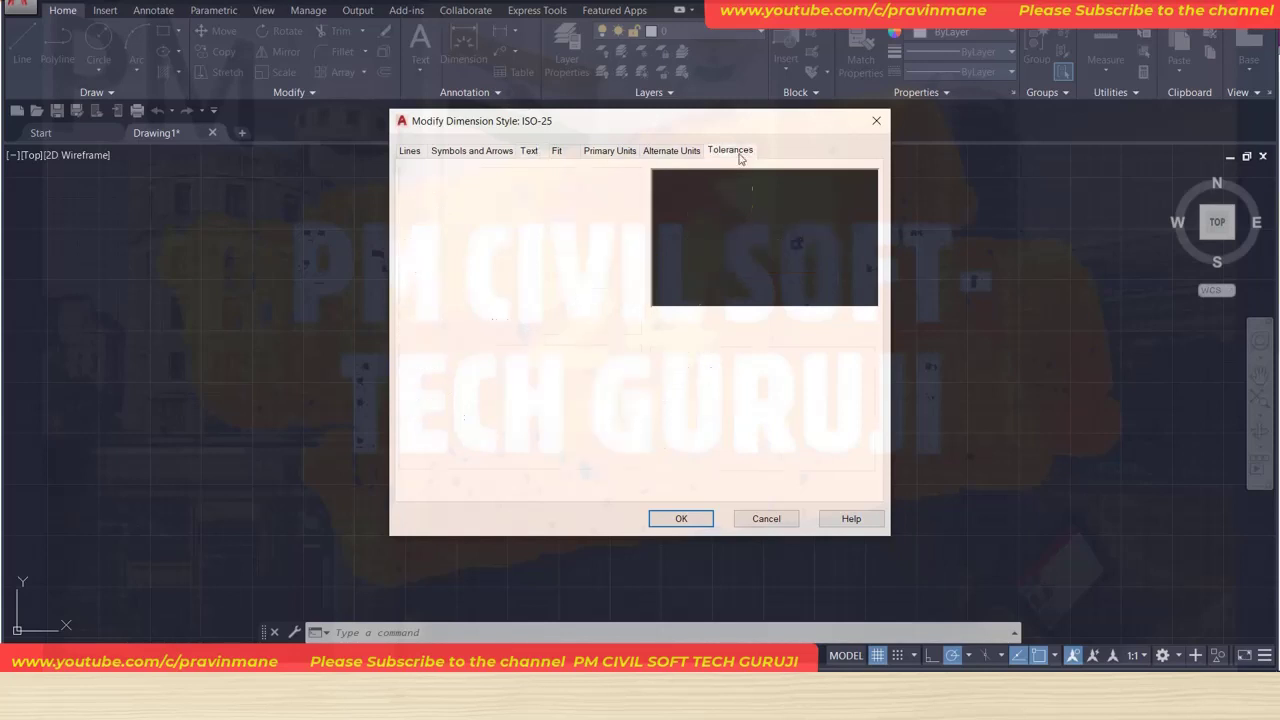
left_click(688, 151)
left_click(681, 518)
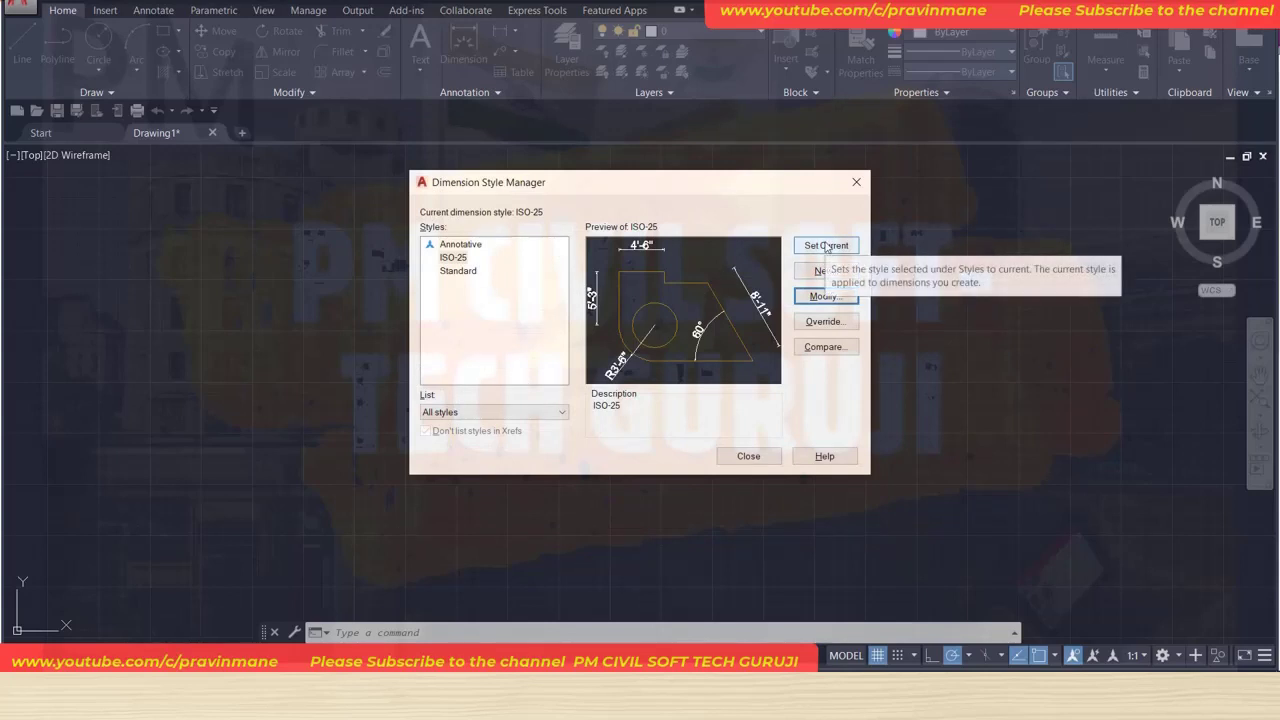
Make ISO-25 the current dimension style, close the manager, and bring up the floor plan PDF.
left_click(825, 246)
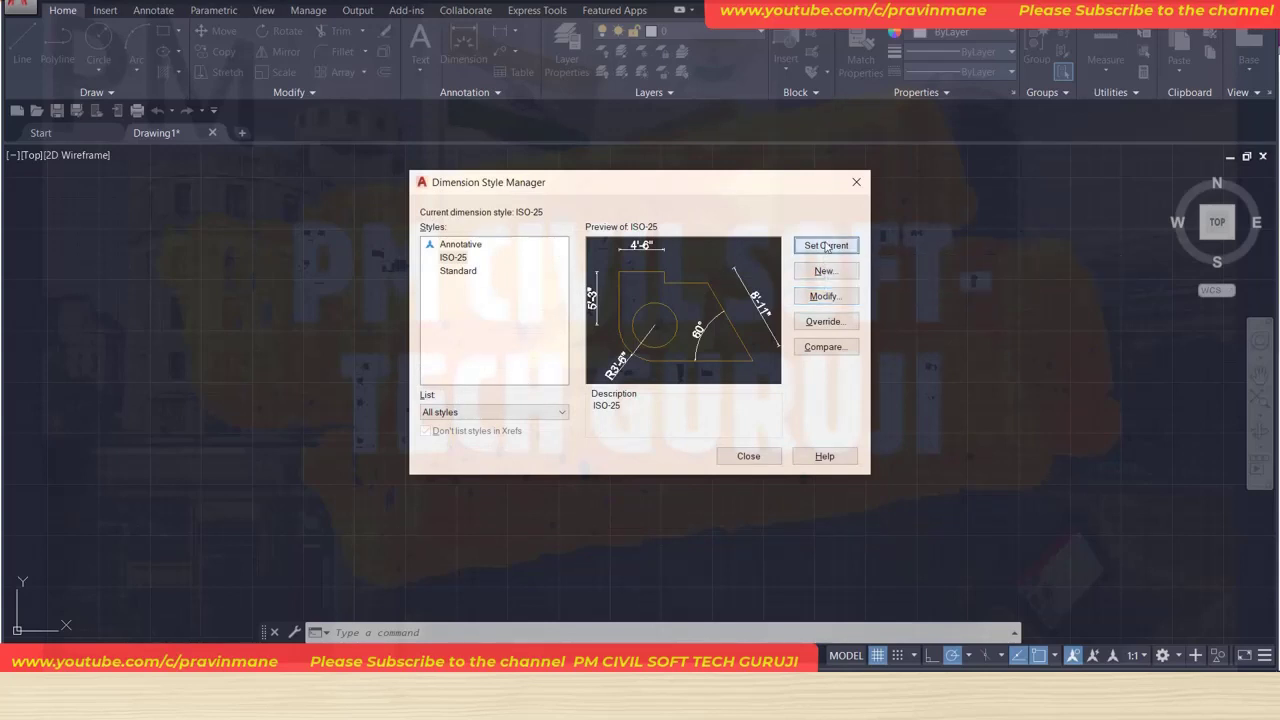
left_click(746, 456)
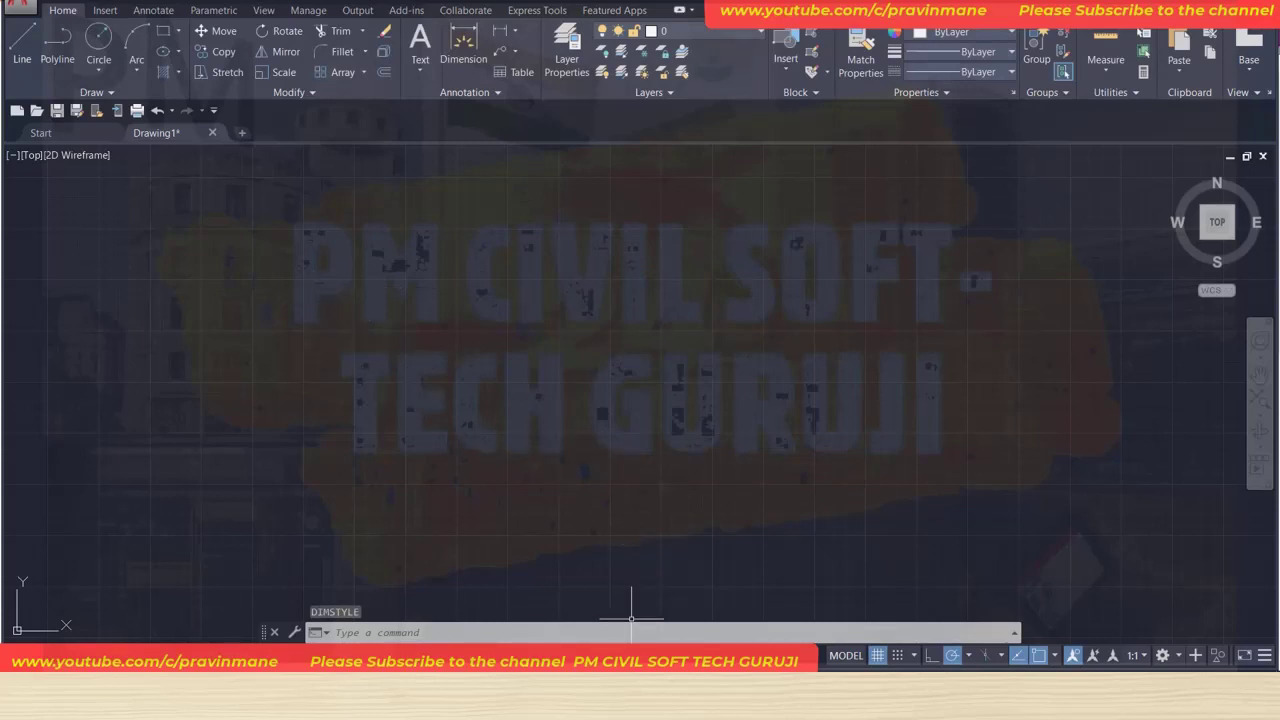
left_click(570, 615)
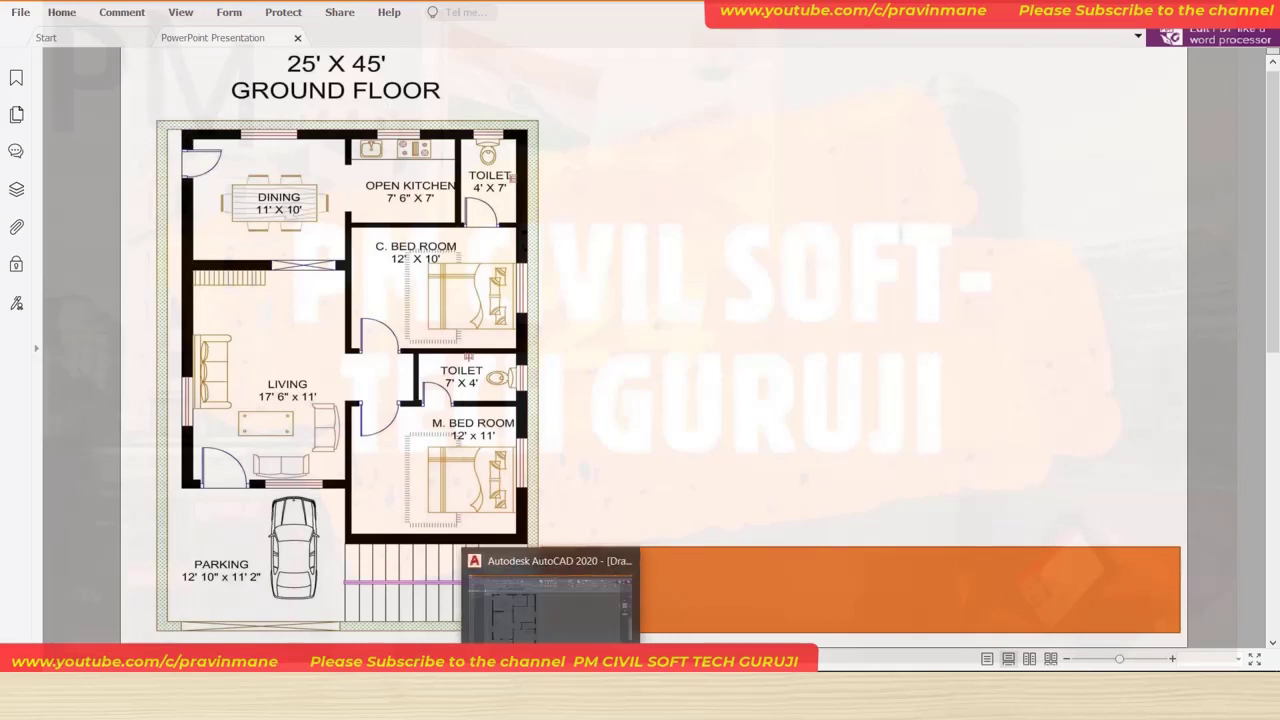
Return to AutoCAD's empty Drawing1 after reviewing the 25' X 45' floor plan PDF.
left_click(550, 590)
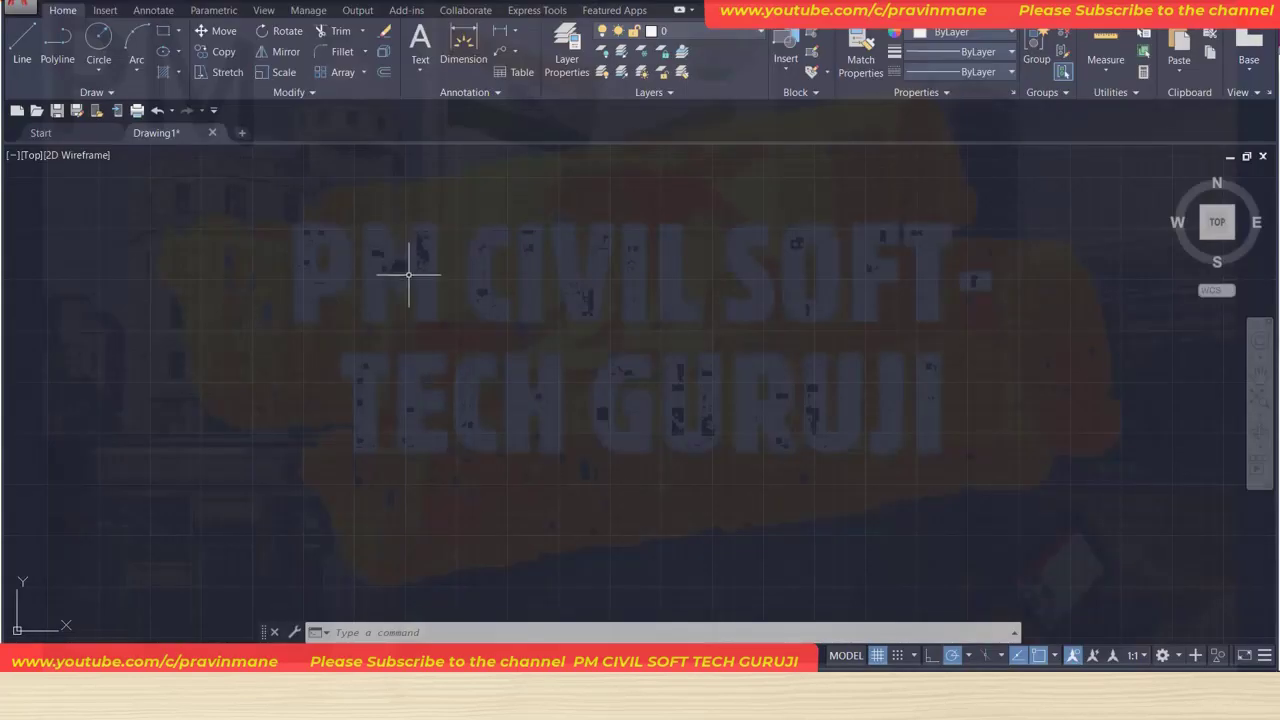
Draw two rays from one corner point, one running right and one running down.
type("RAy")
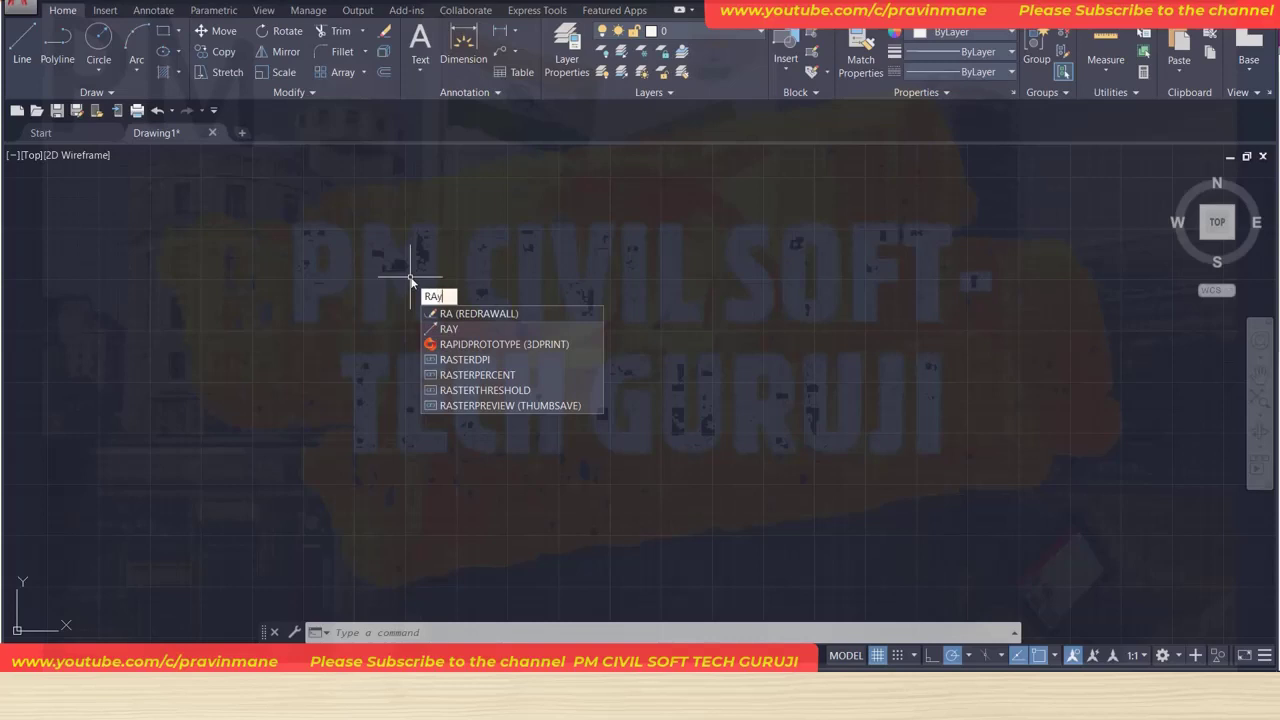
key("Return")
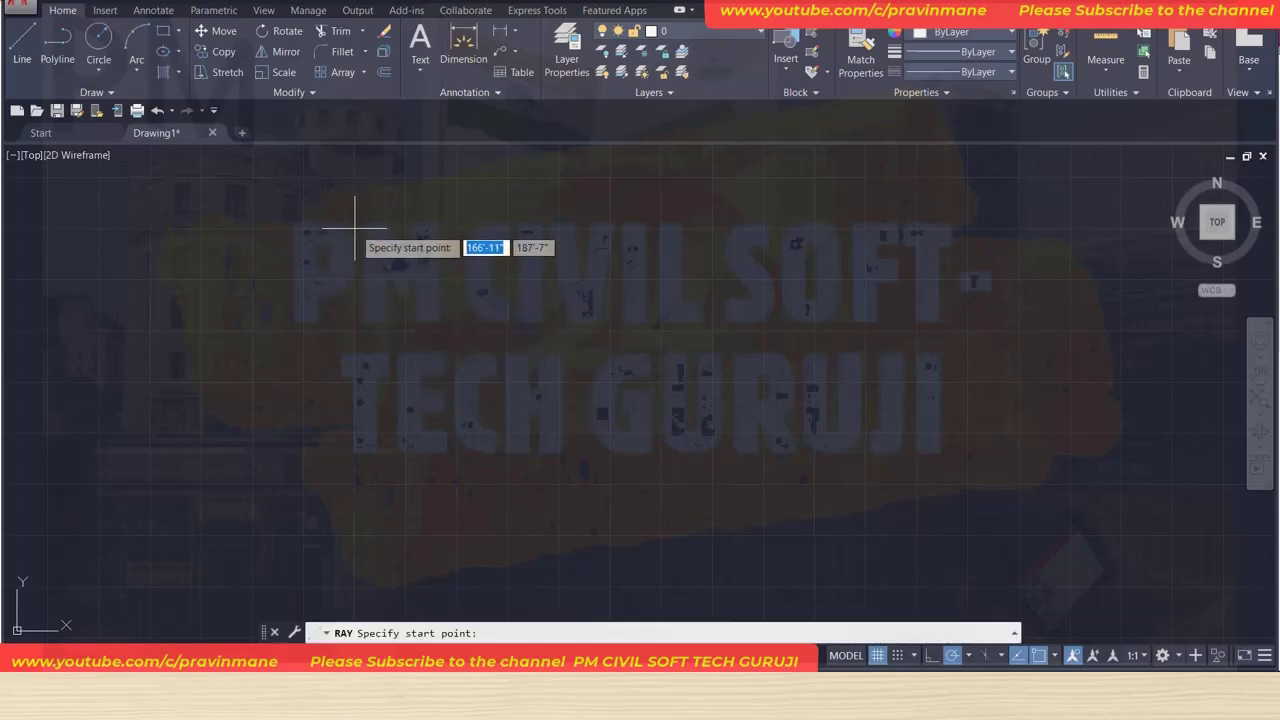
left_click(354, 228)
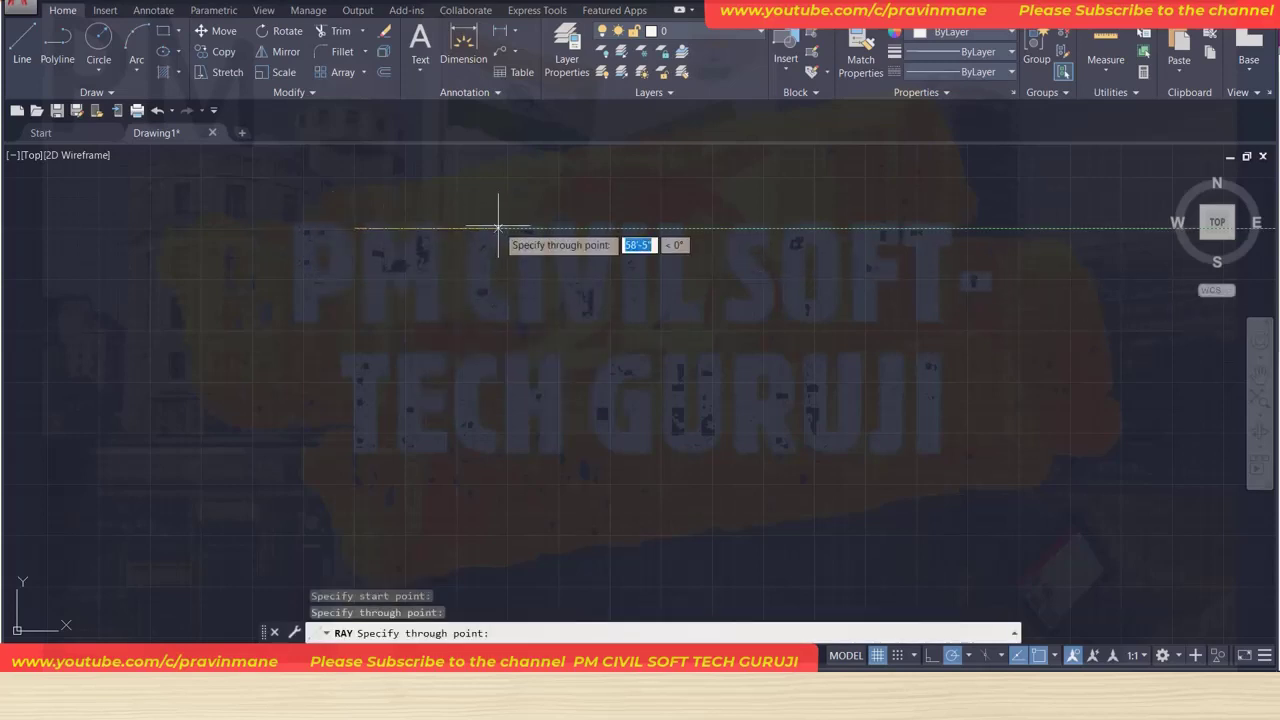
left_click(498, 228)
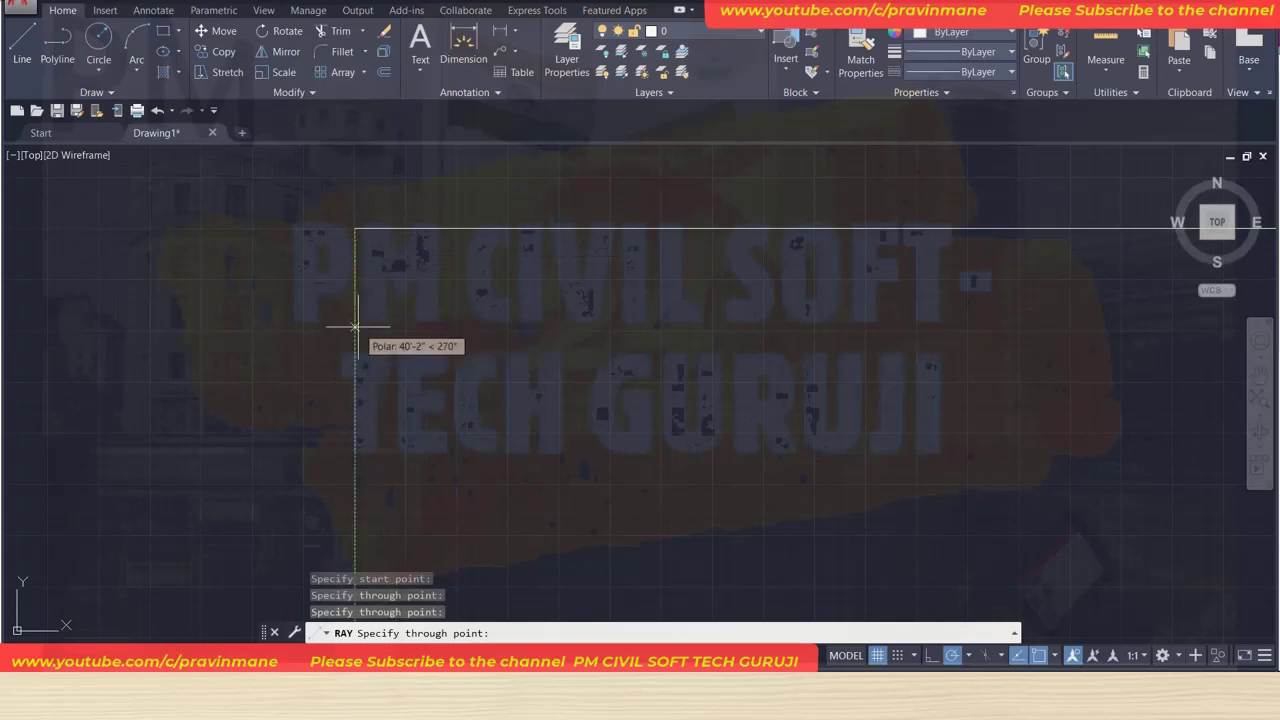
left_click(354, 326)
key("Escape")
scroll(466, 249, "up", 1)
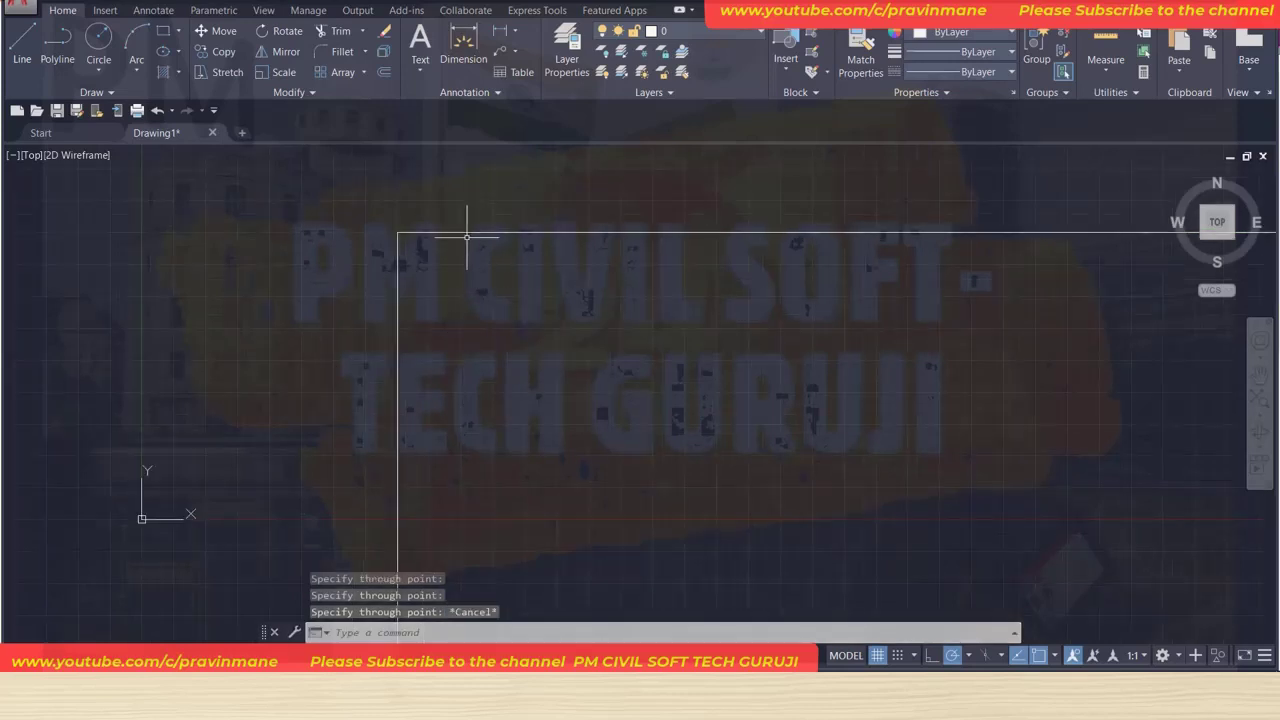
scroll(466, 237, "up", 2)
scroll(466, 237, "down", 2)
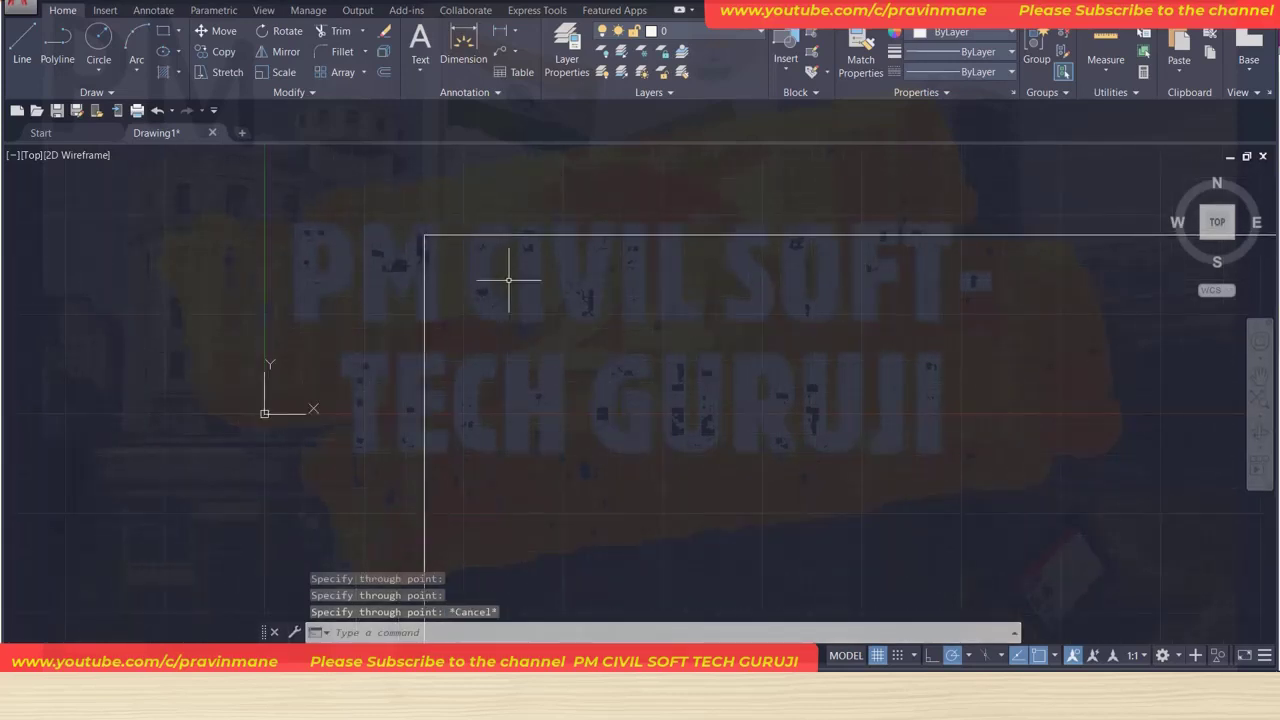
scroll(480, 272, "down", 1)
middle_click_drag(450, 270, 277, 229)
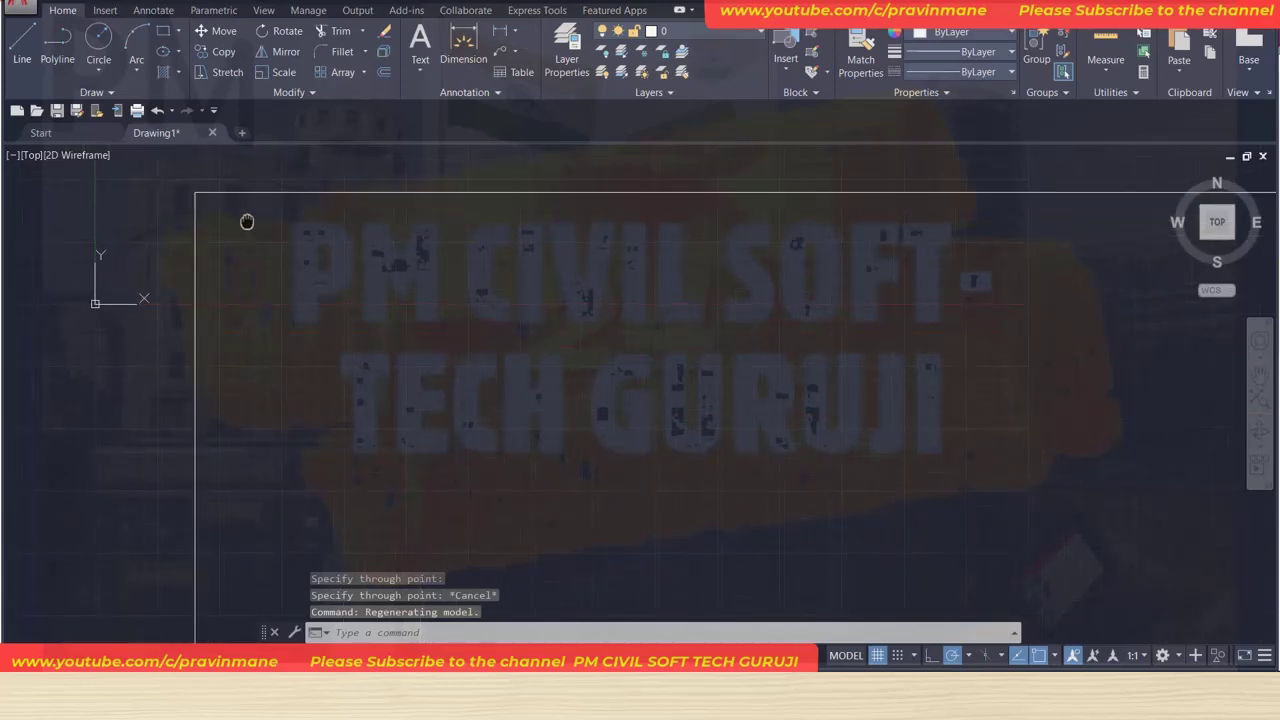
Offset the left vertical boundary ray 6 inches inward.
key("Escape")
key("Escape")
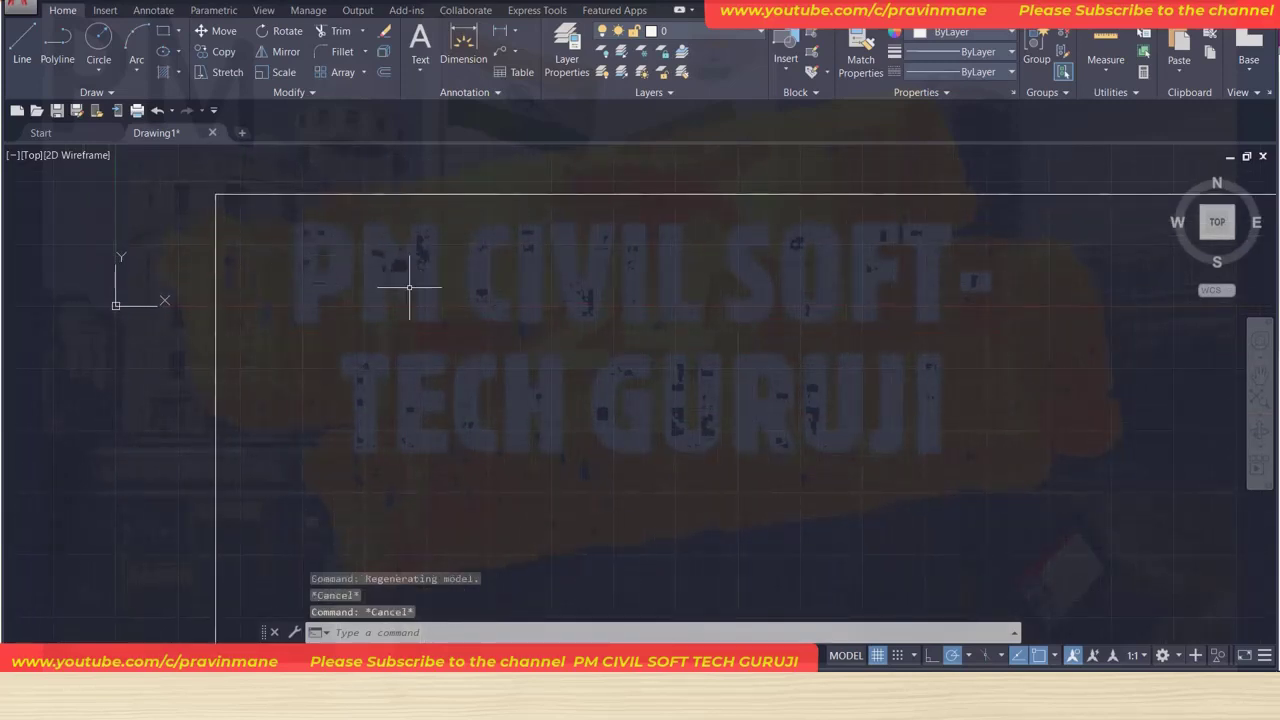
key("Escape")
type("o")
key("Return")
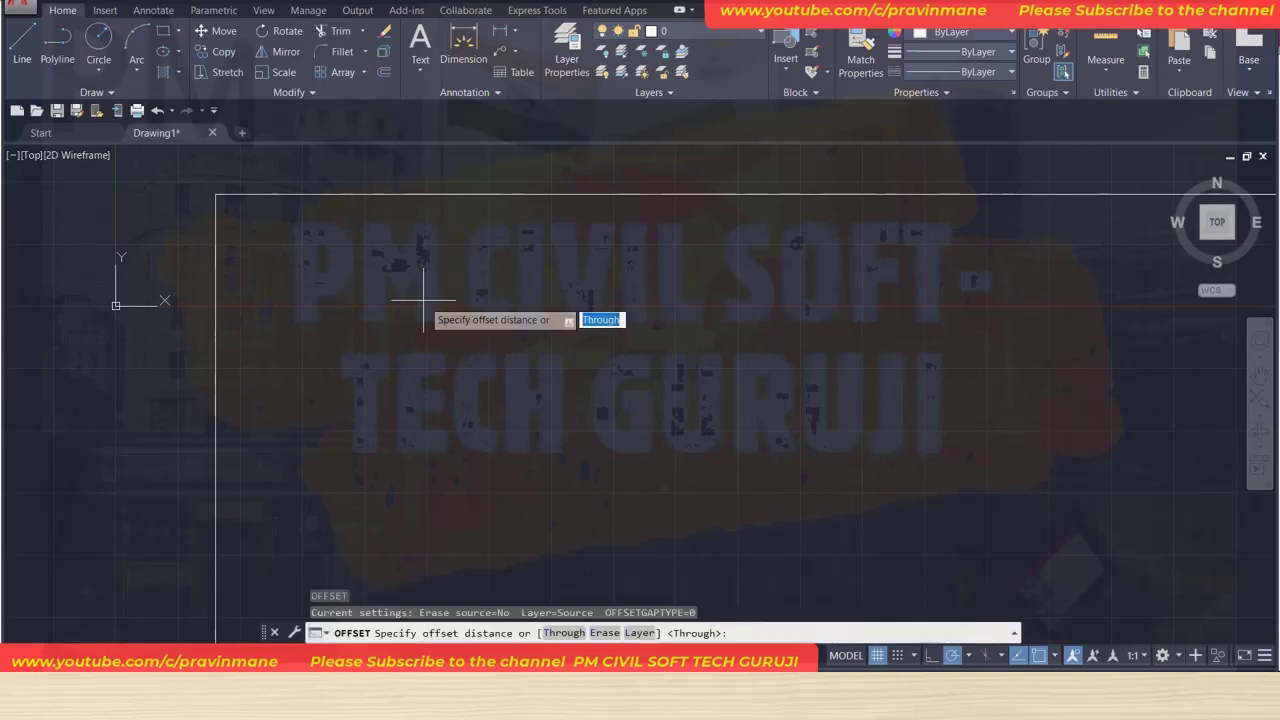
type("6")
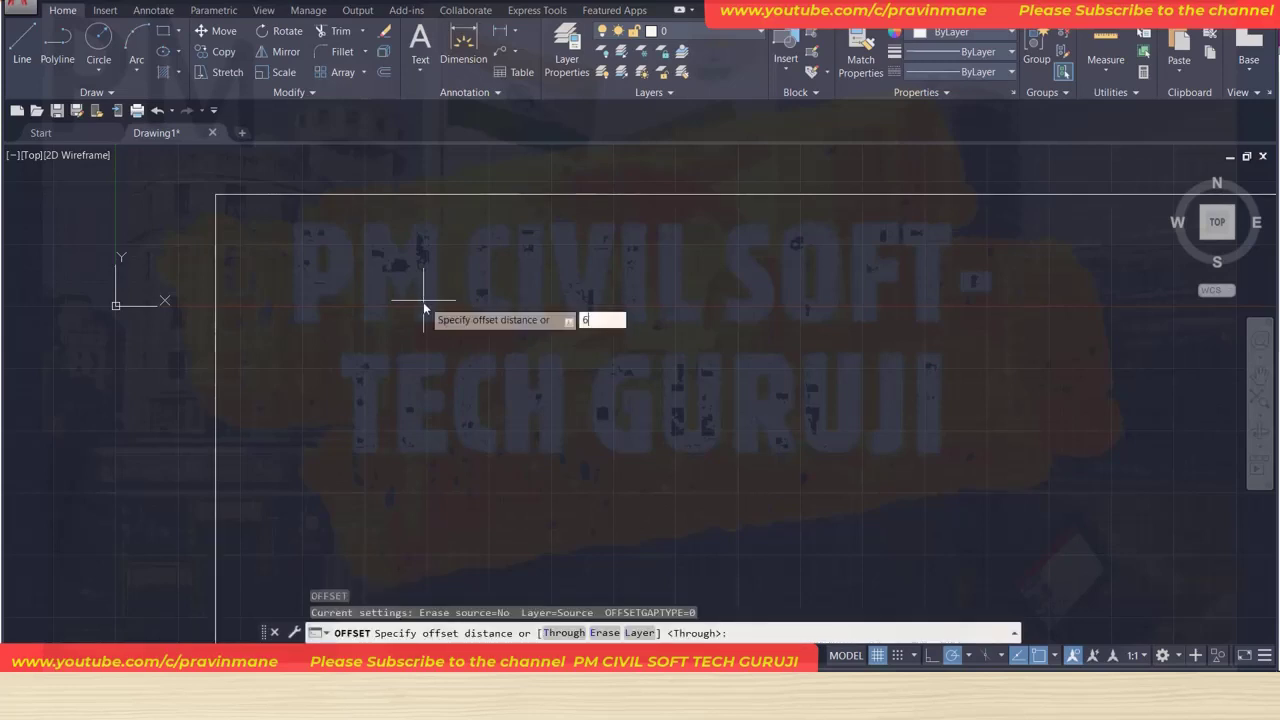
key("Return")
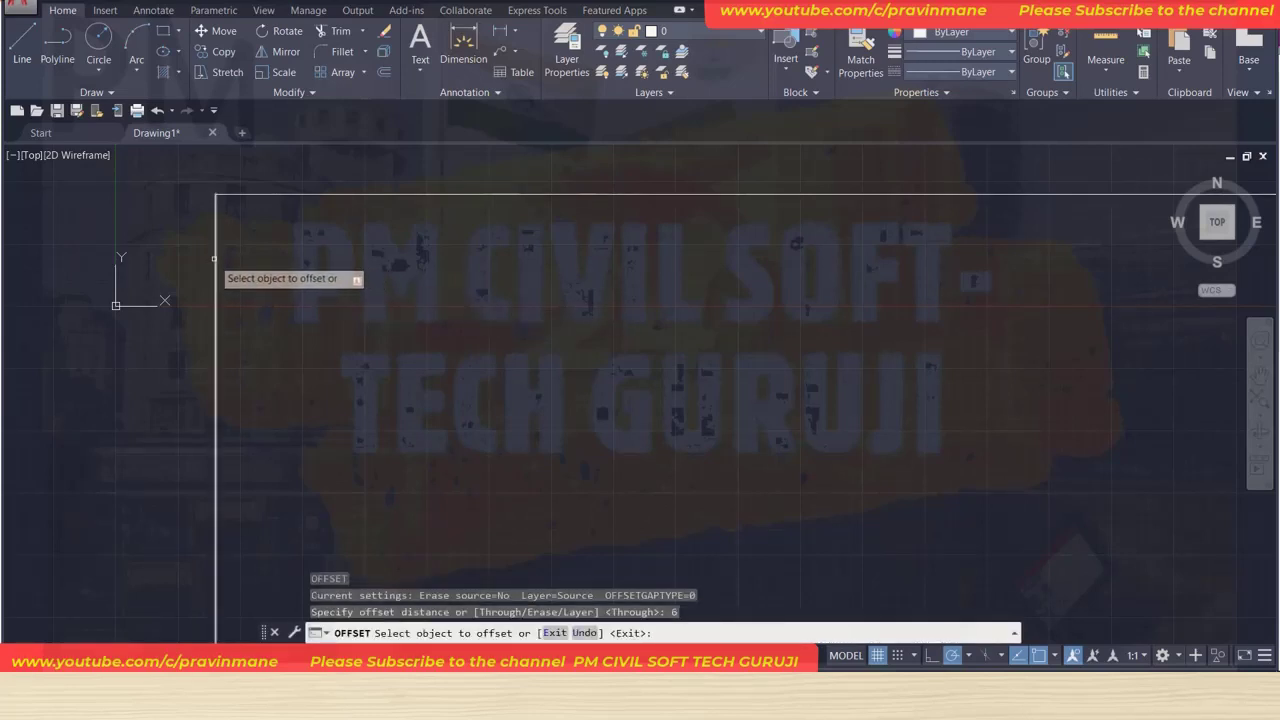
left_click(213, 259)
left_click(250, 262)
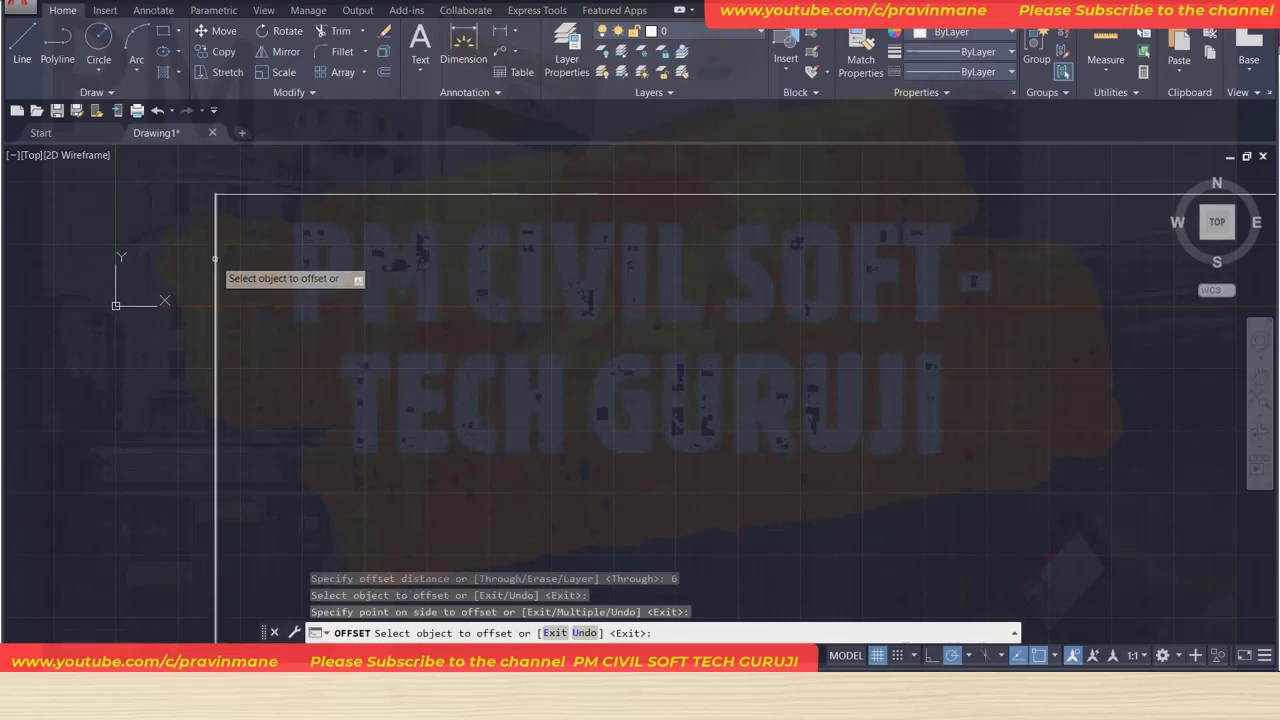
Offset the top boundary line 6 inches downward to complete the outer wall thickness.
scroll(223, 258, "up", 4)
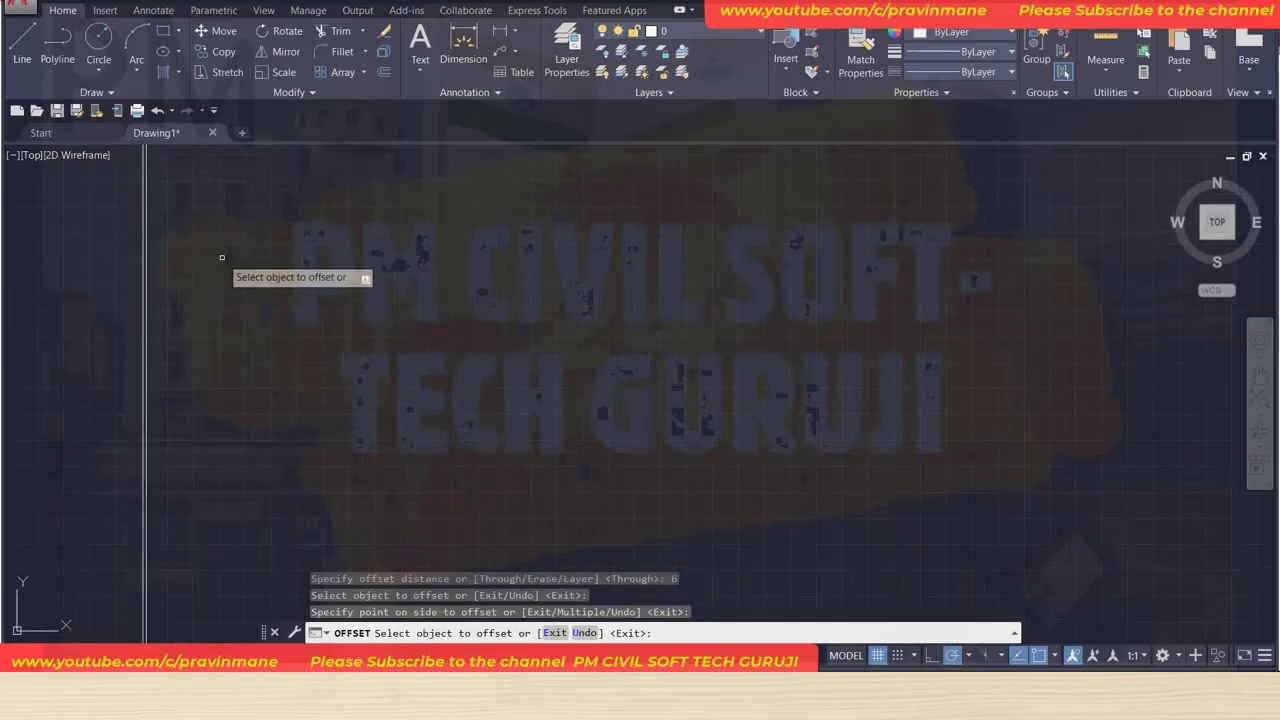
scroll(400, 360, "down", 8)
scroll(460, 292, "up", 8)
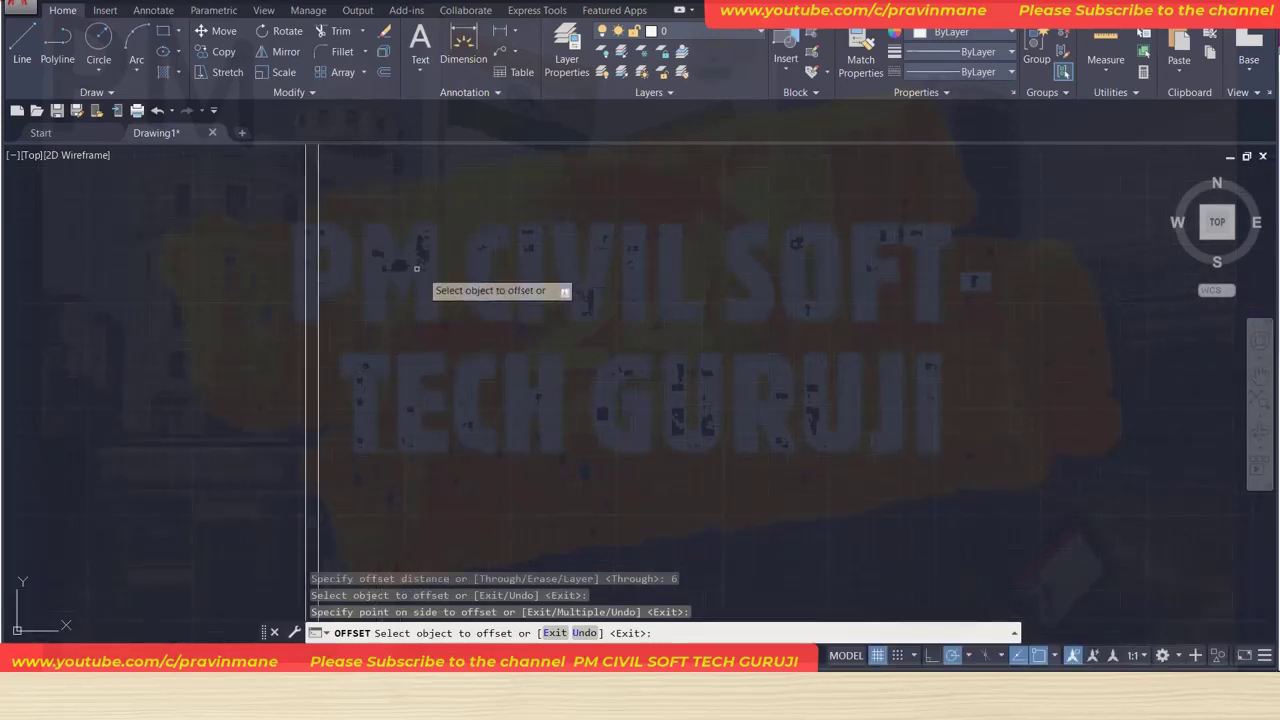
scroll(460, 305, "down", 4)
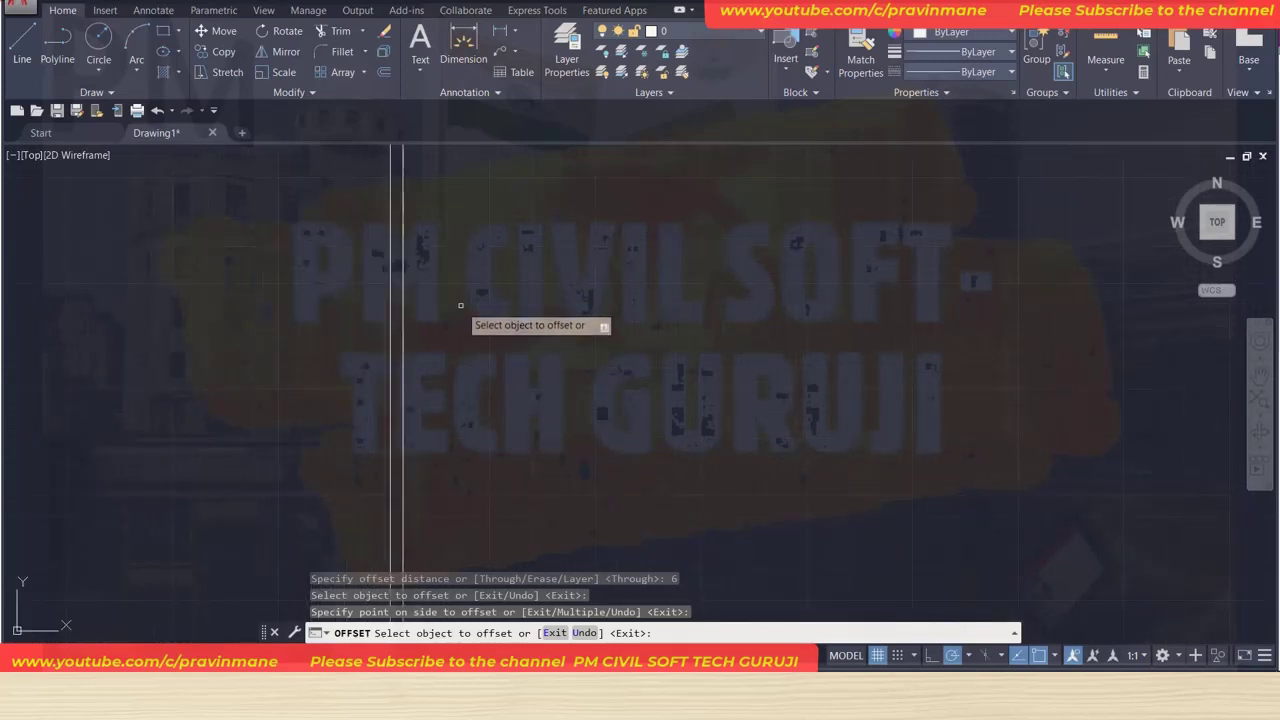
mouse_move(434, 217)
middle_mouse_down()
mouse_move(435, 206)
mouse_move(380, 437)
middle_mouse_up()
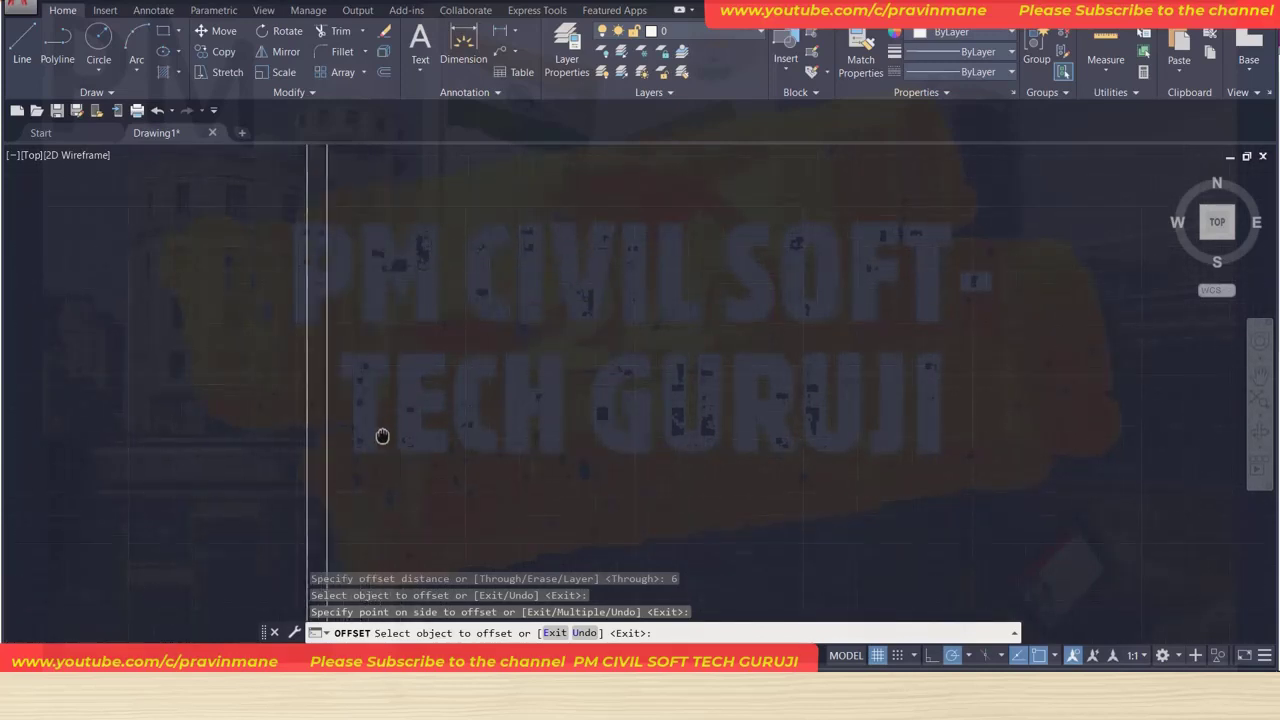
scroll(430, 285, "down", 2)
middle_click_drag(416, 219, 371, 437)
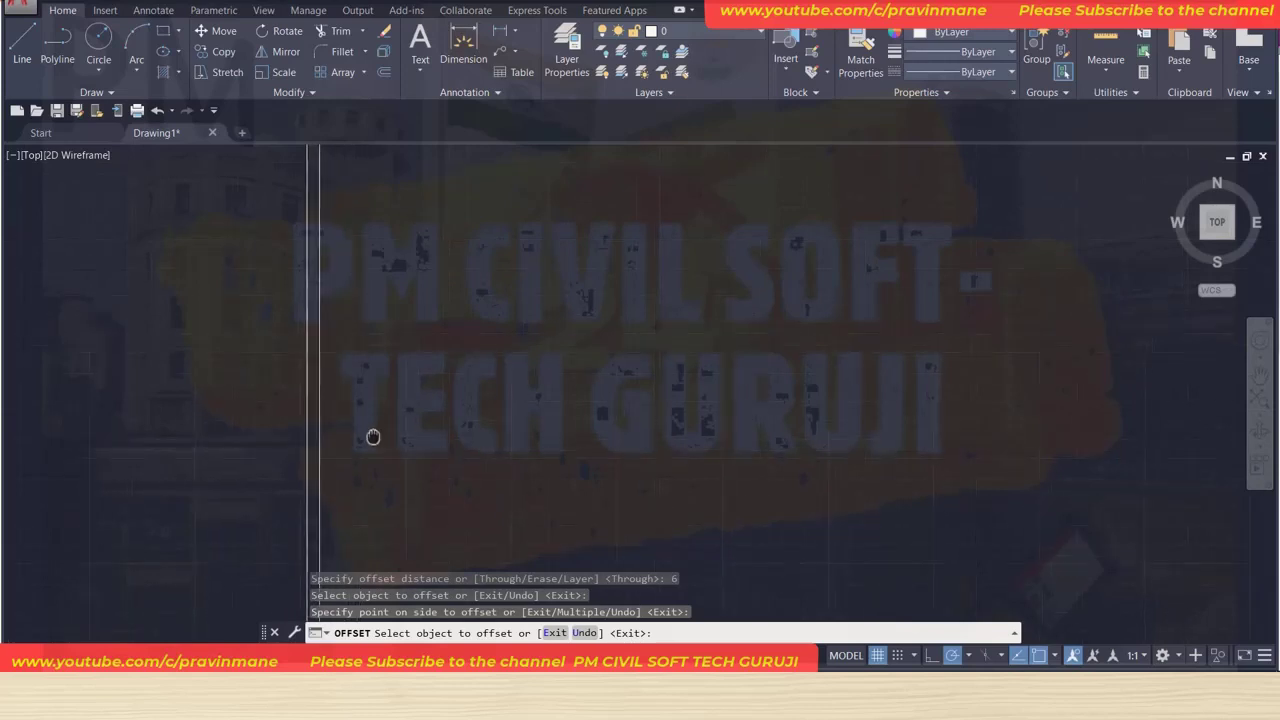
scroll(386, 177, "up", 2)
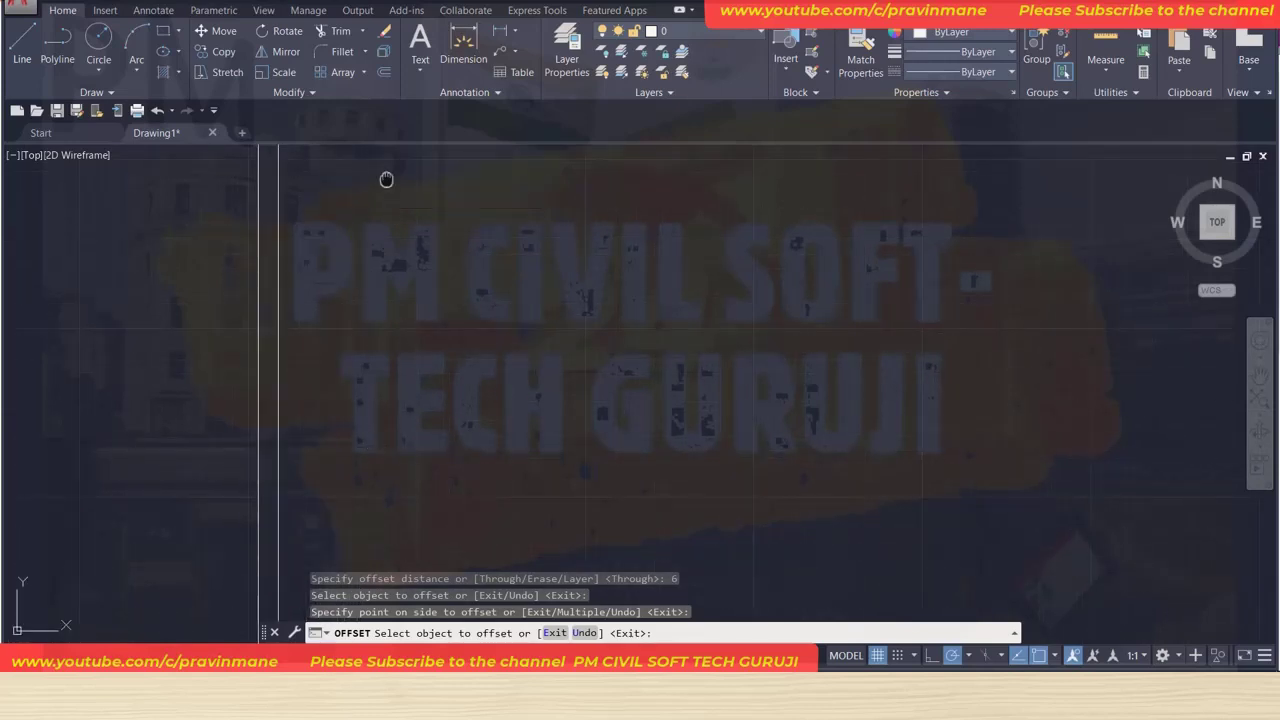
middle_click_drag(386, 177, 383, 480)
scroll(405, 270, "down", 2)
middle_click_drag(385, 222, 380, 480)
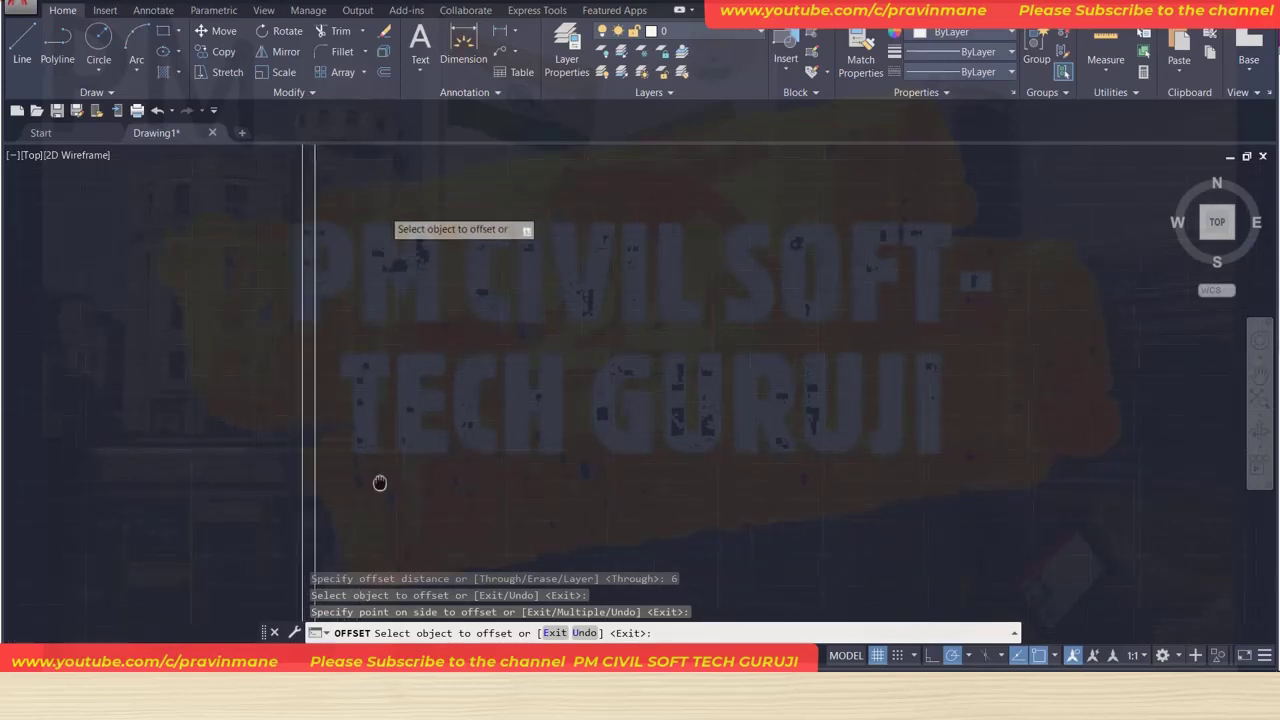
mouse_move(385, 245)
middle_mouse_down()
mouse_move(391, 434)
mouse_move(383, 240)
middle_mouse_up()
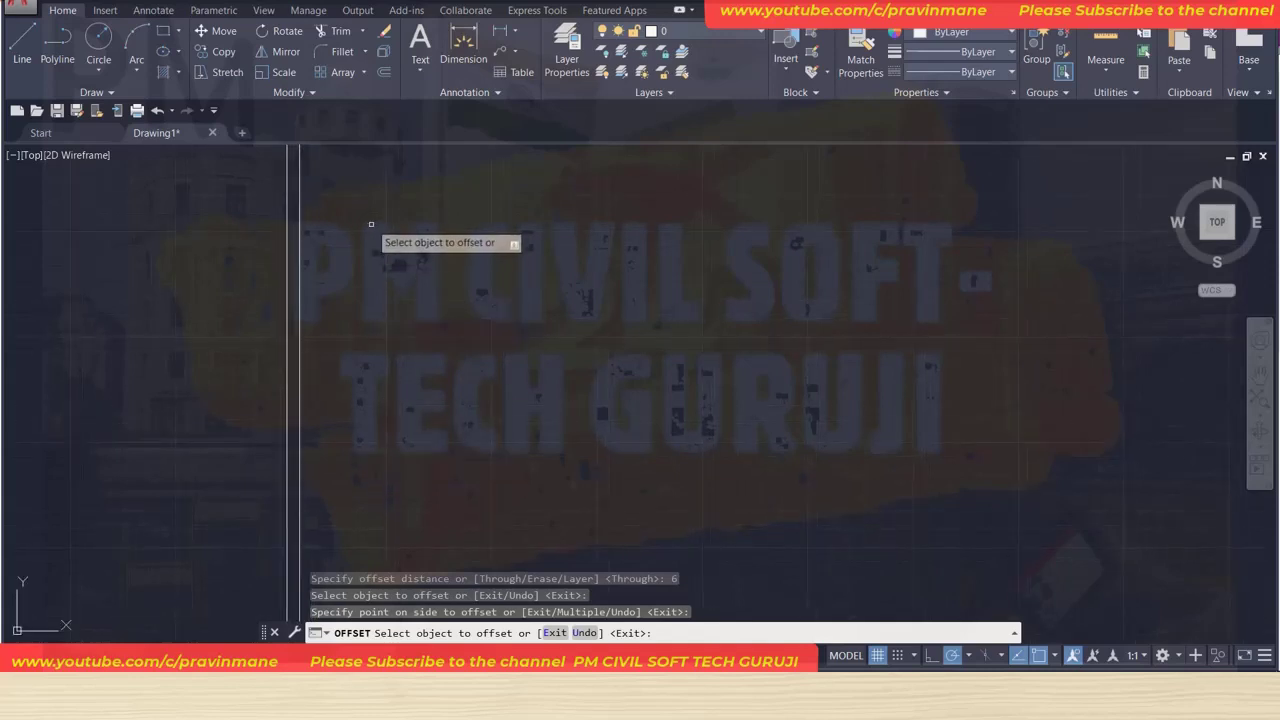
scroll(352, 249, "up", 2)
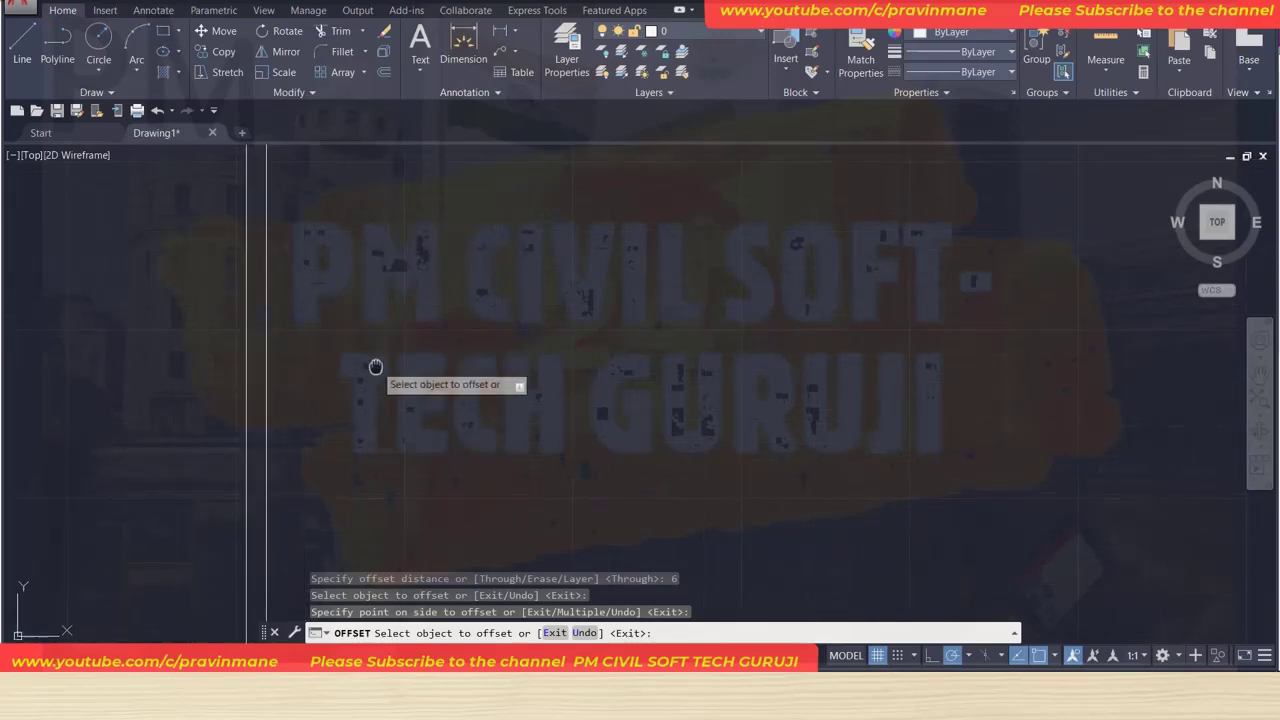
middle_click_drag(374, 366, 386, 466)
scroll(384, 230, "down", 2)
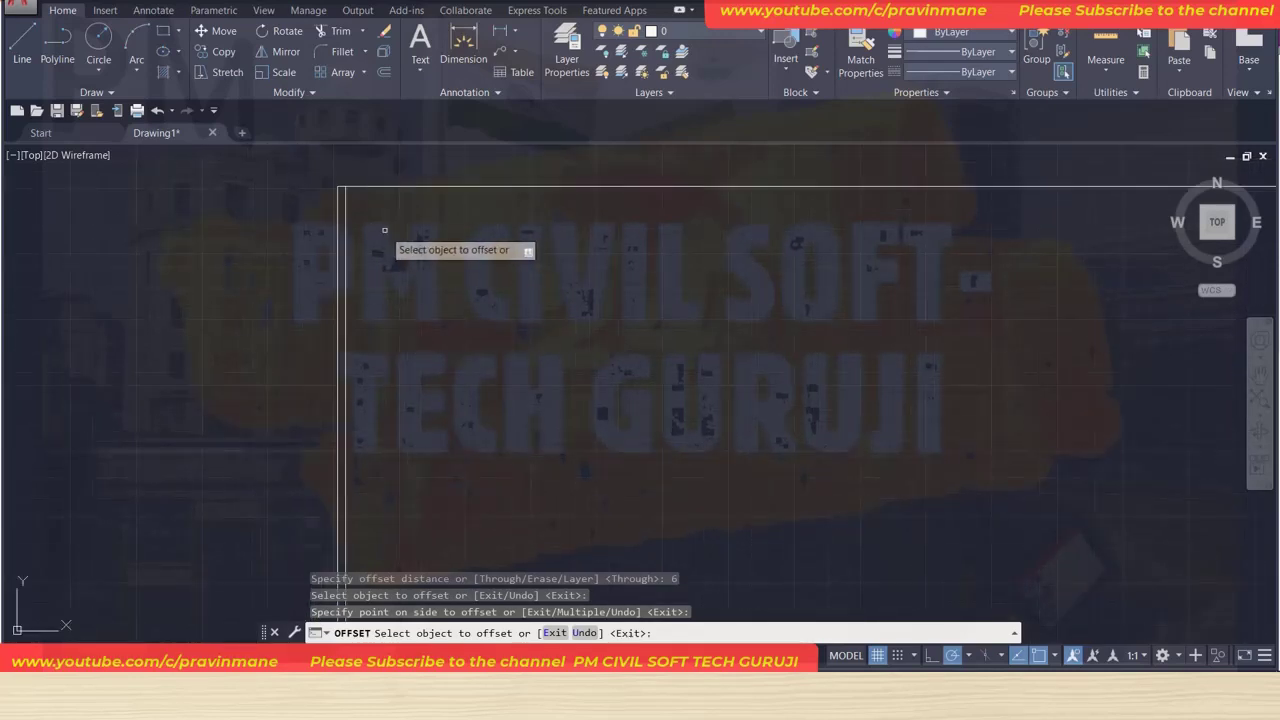
middle_click_drag(380, 223, 240, 329)
scroll(240, 329, "up", 2)
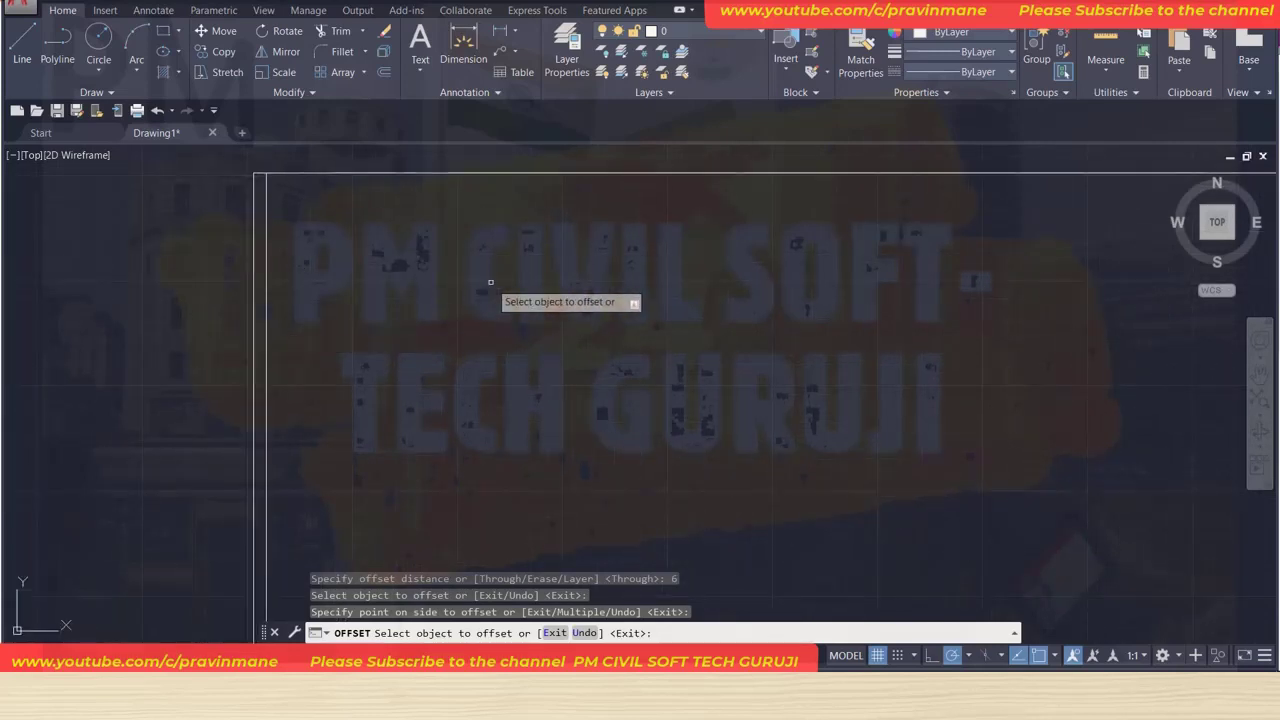
key("Return")
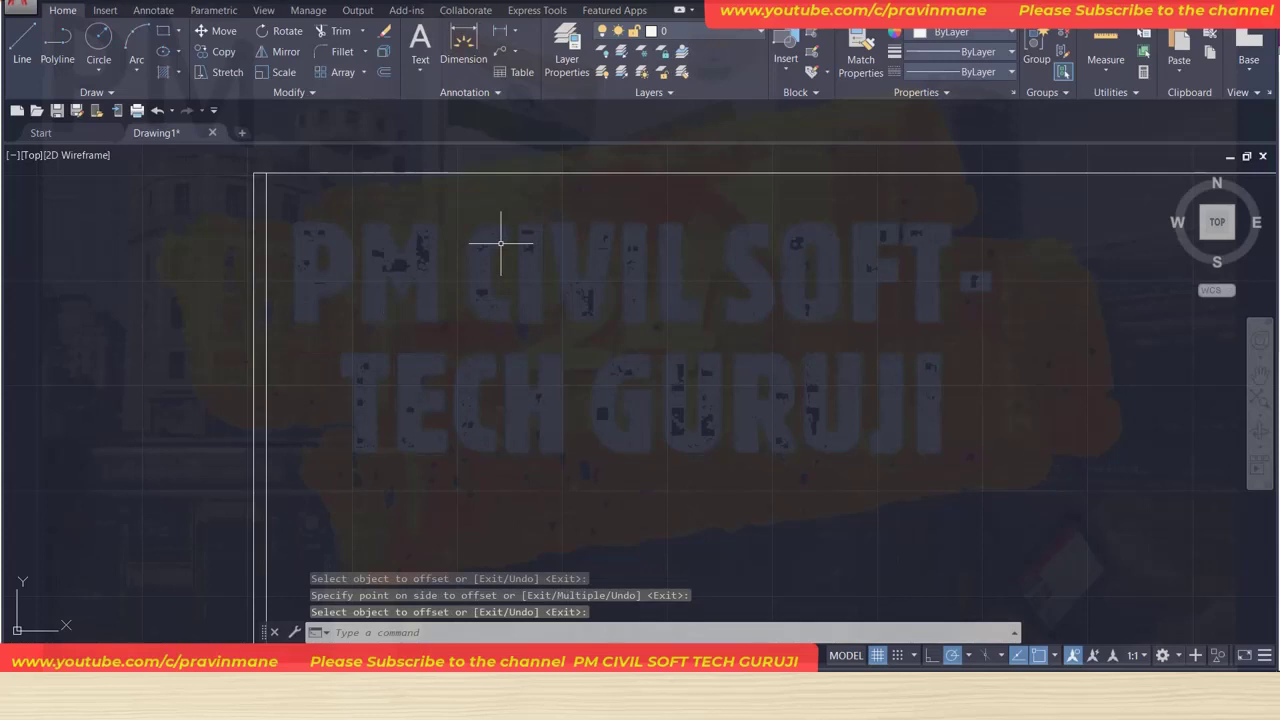
key("Return")
key("Return")
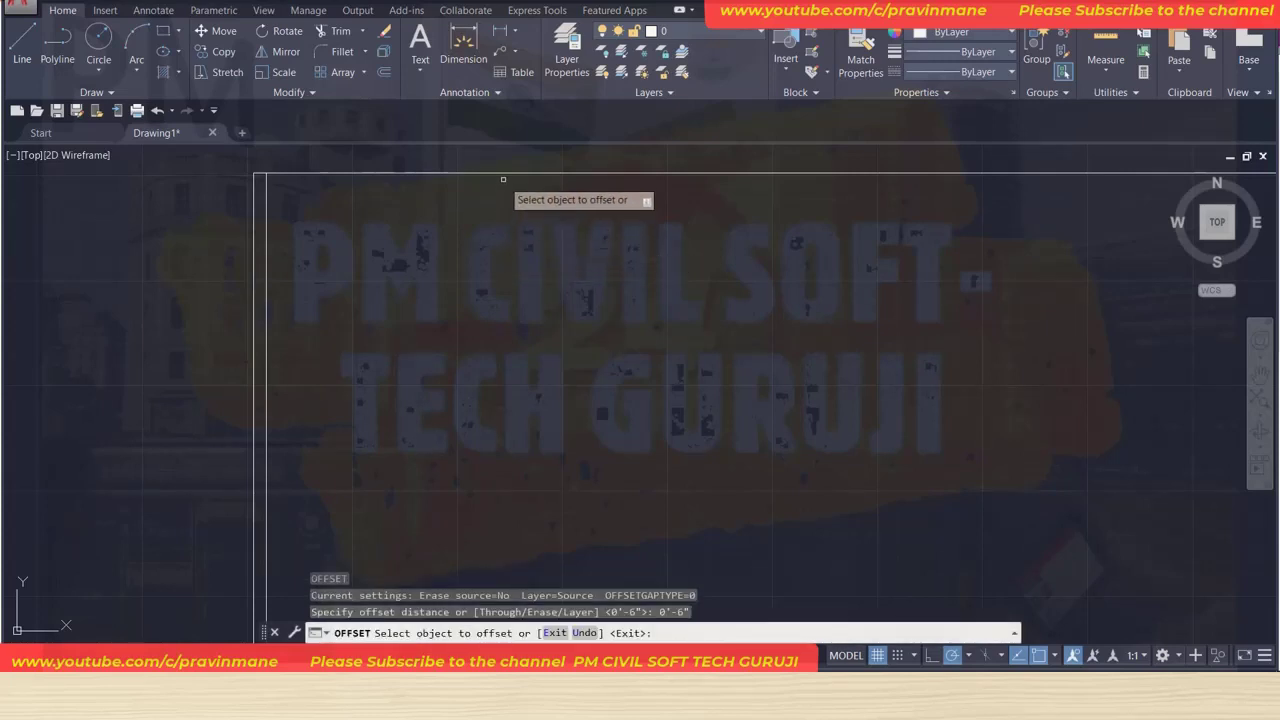
left_click(503, 173)
left_click(492, 215)
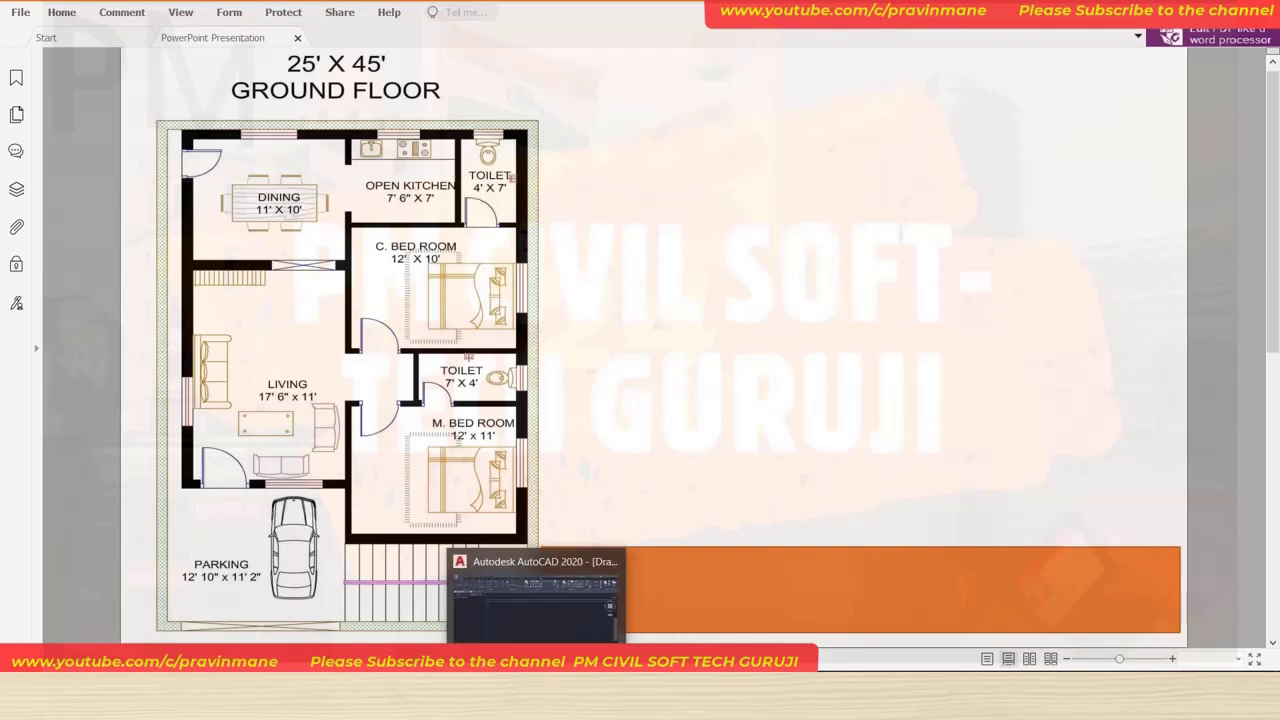
Go back to AutoCAD after checking the ground floor plan in Foxit PDF Reader.
left_click(540, 575)
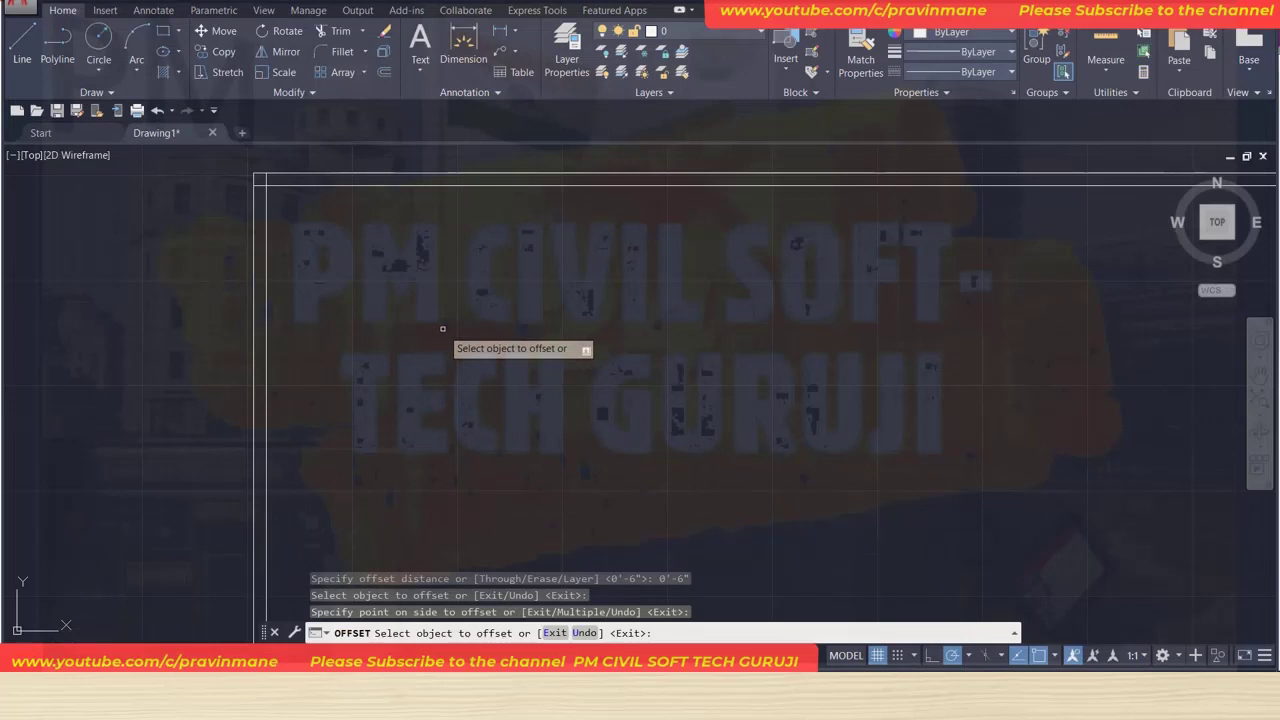
Offset the left wall line 11' to the right for the partition's first line.
key("Return")
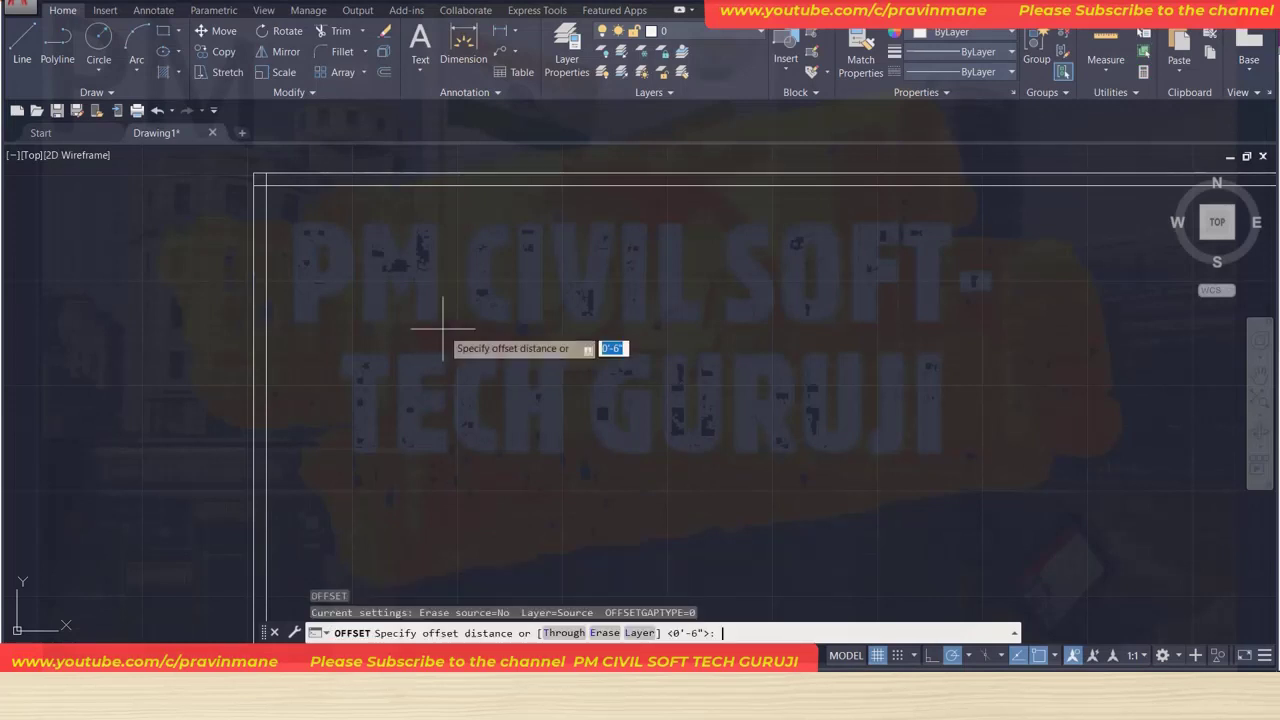
type("11")
key("Return")
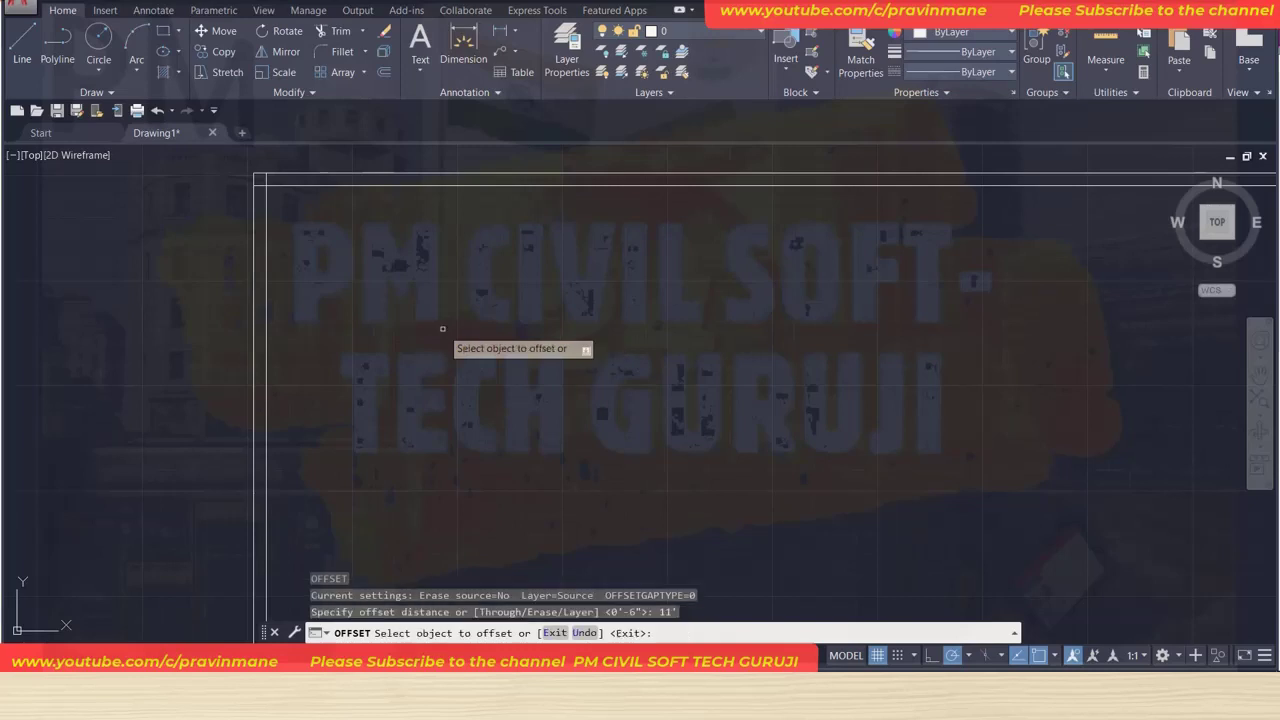
left_click(268, 336)
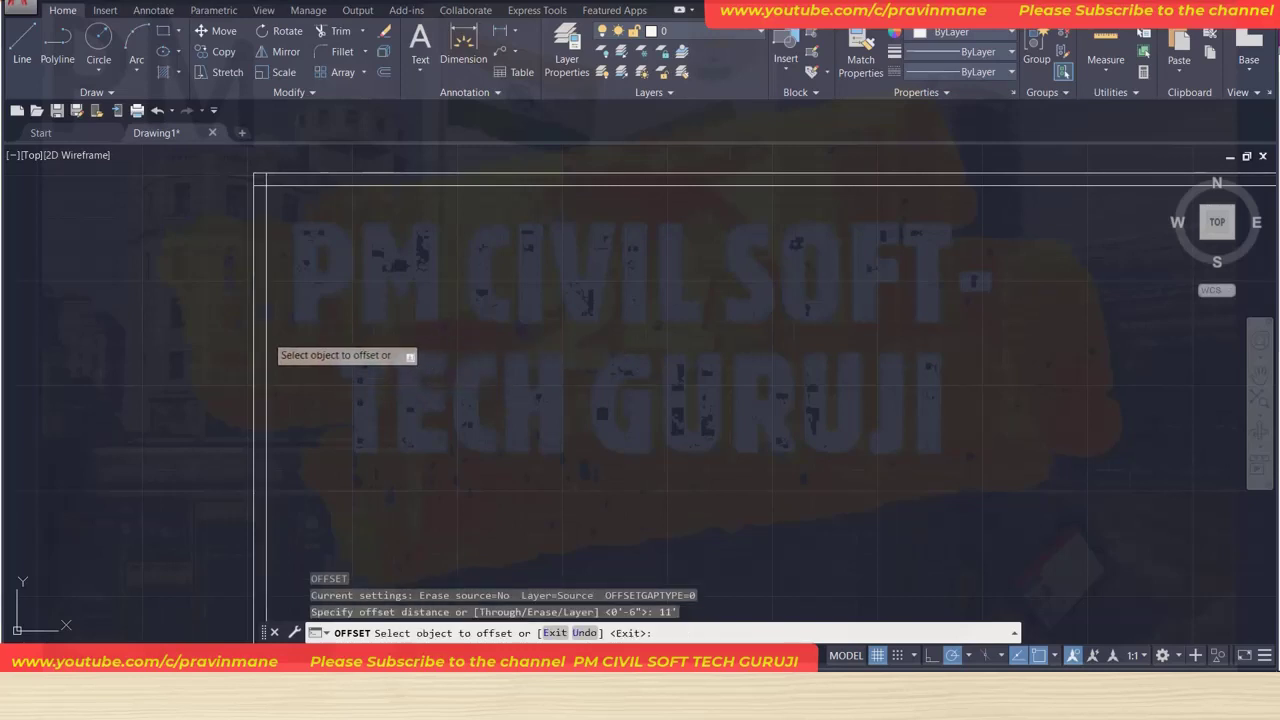
left_click(320, 338)
Offset the new partition line 4" to the right to give the wall thickness.
key("Return")
key("Return")
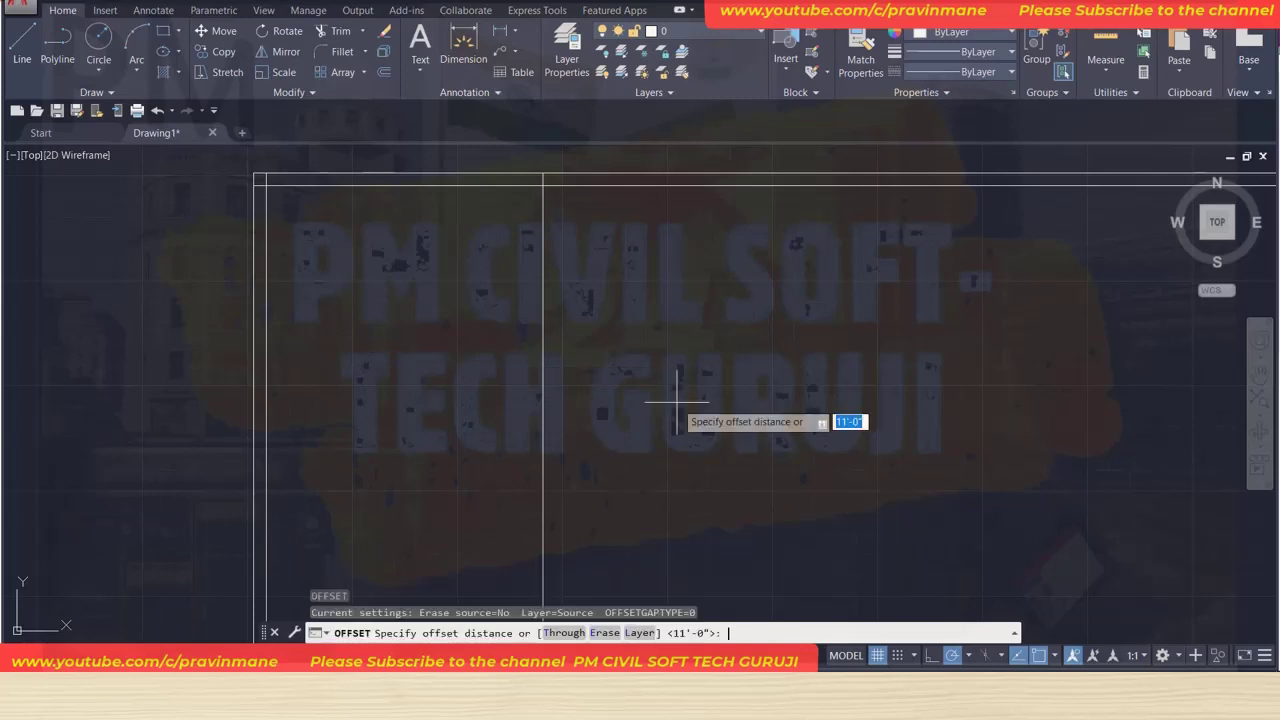
type("4")
key("Return")
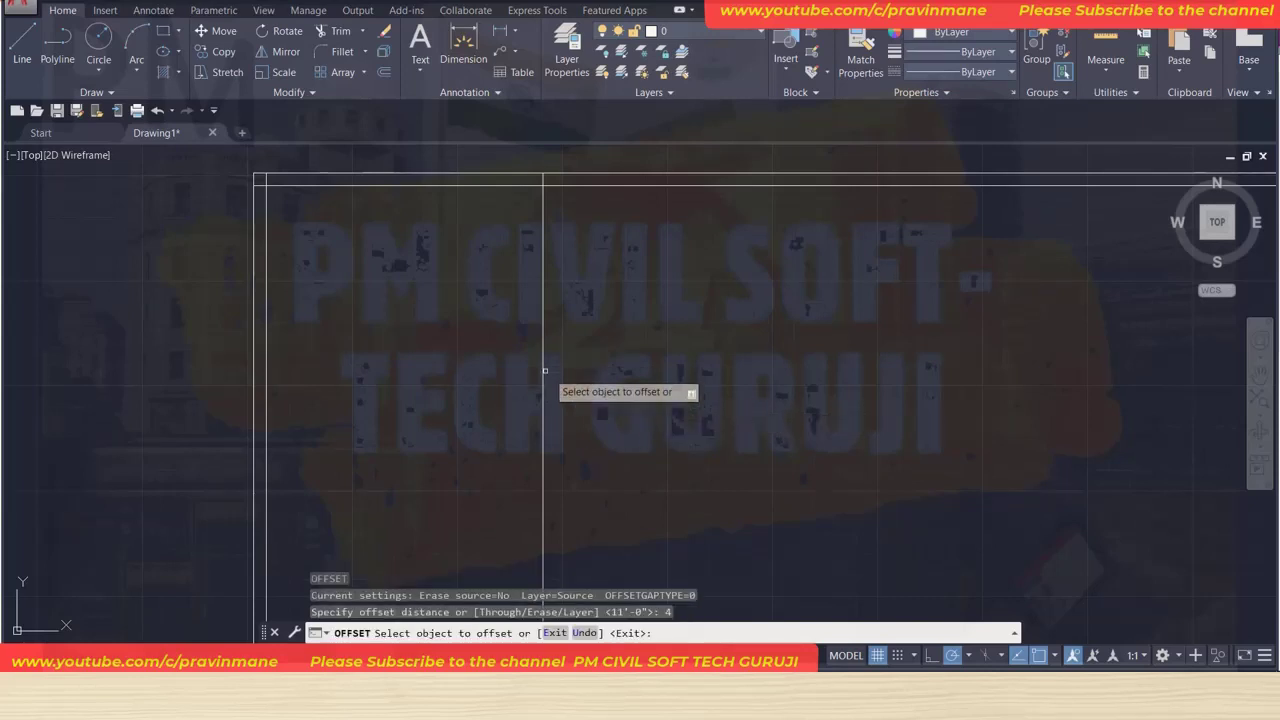
left_click(543, 366)
left_click(585, 372)
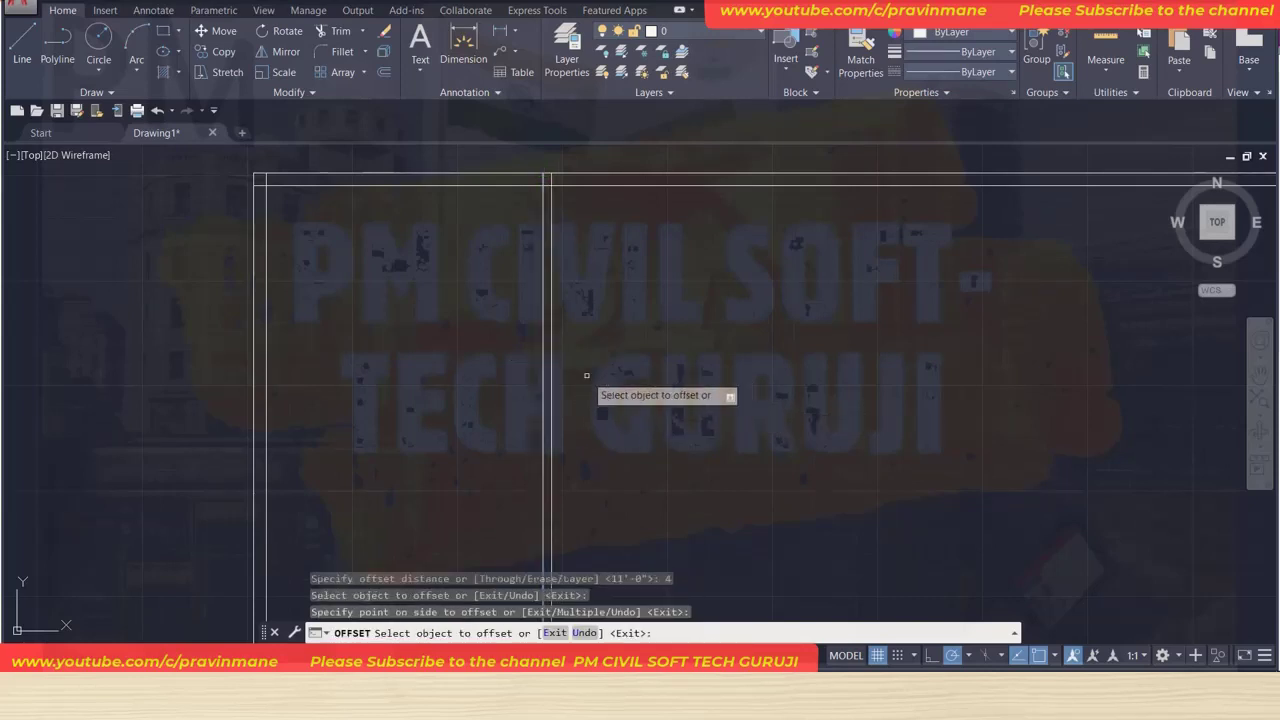
Start another offset with a distance of 7'6".
key("Return")
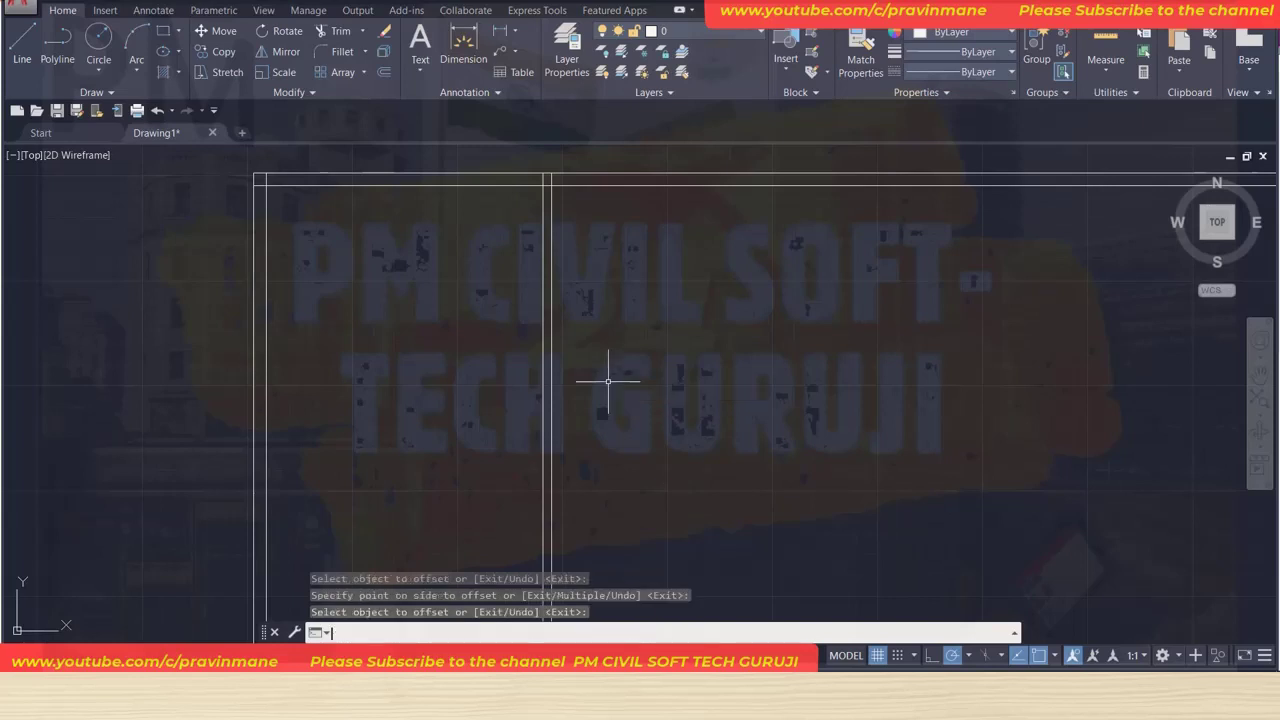
key("Return")
type("7")
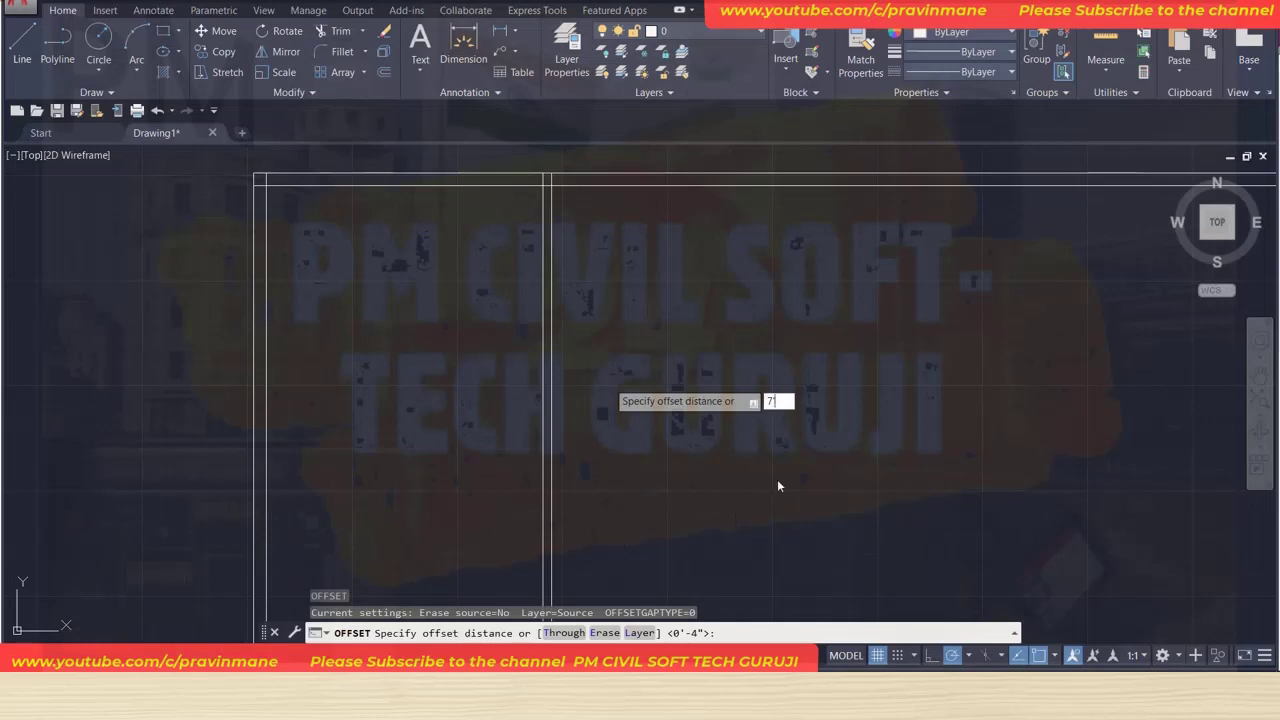
type("6")
type("\"")
Offset the partition's right line 7'6" right, then add a second line 4" beside it.
key("Return")
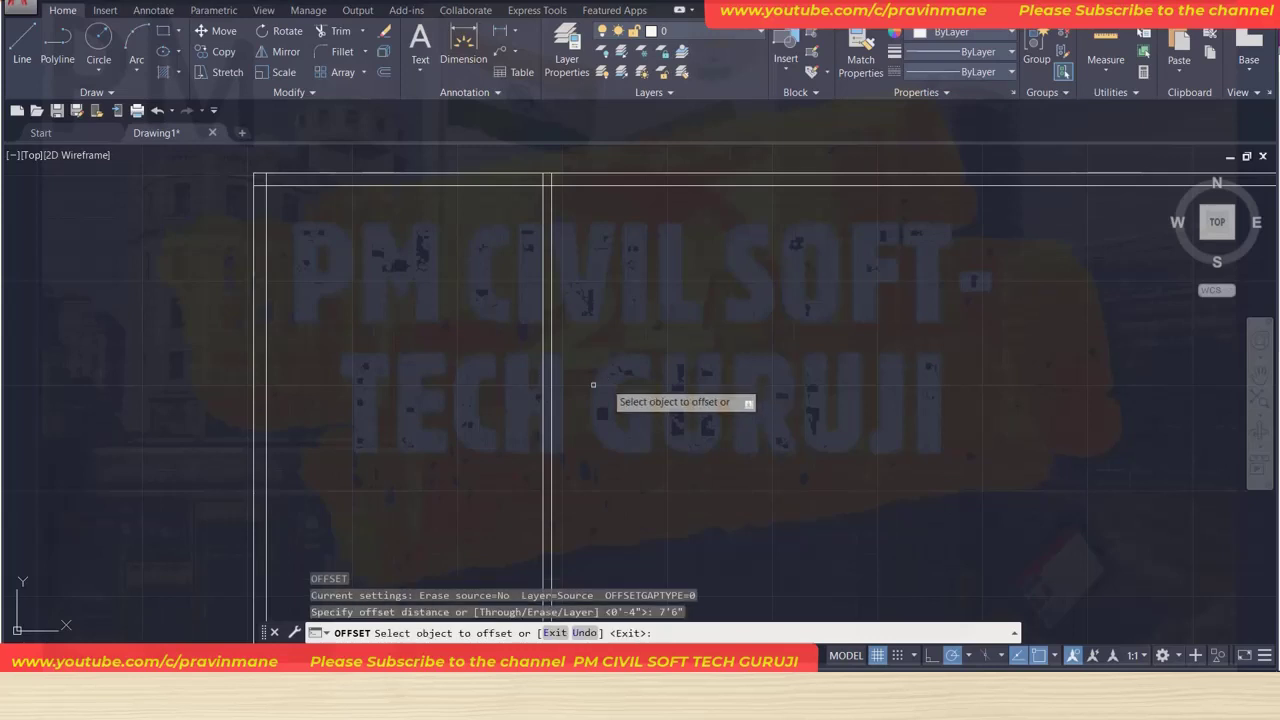
left_click(552, 364)
left_click(570, 365)
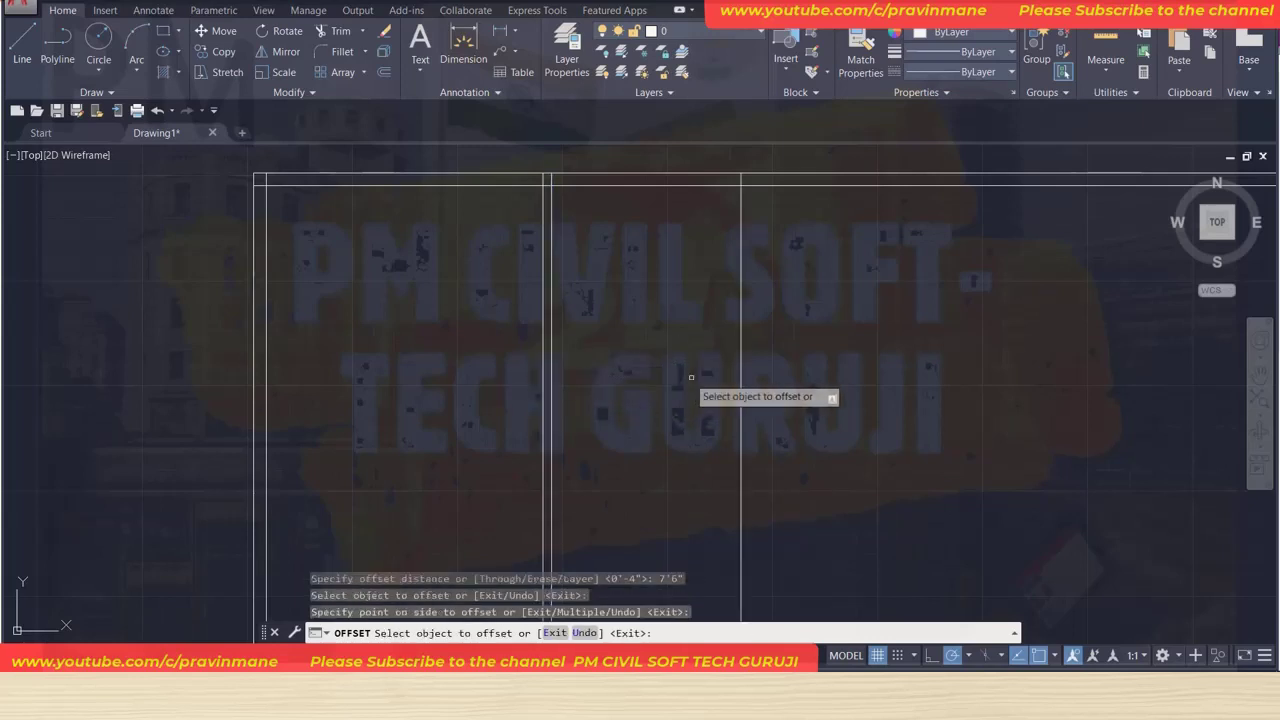
key("Return")
key("Return")
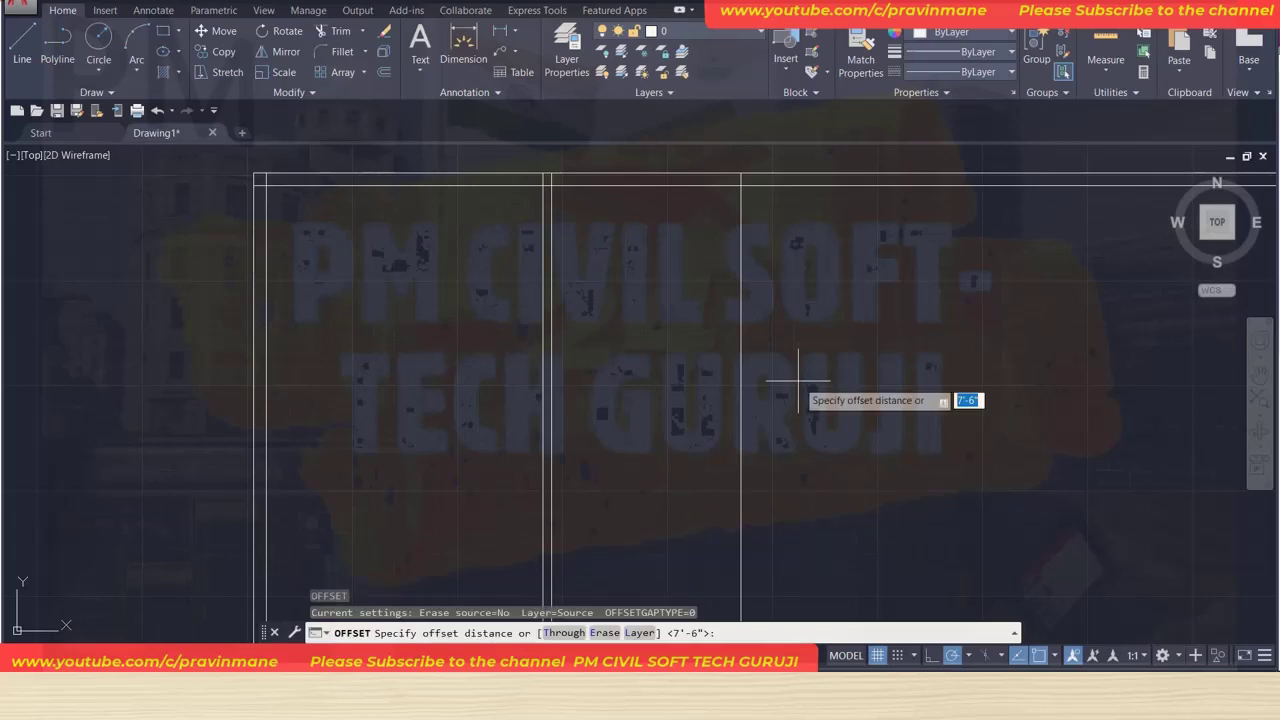
type("4")
key("Return")
left_click(740, 395)
left_click(773, 391)
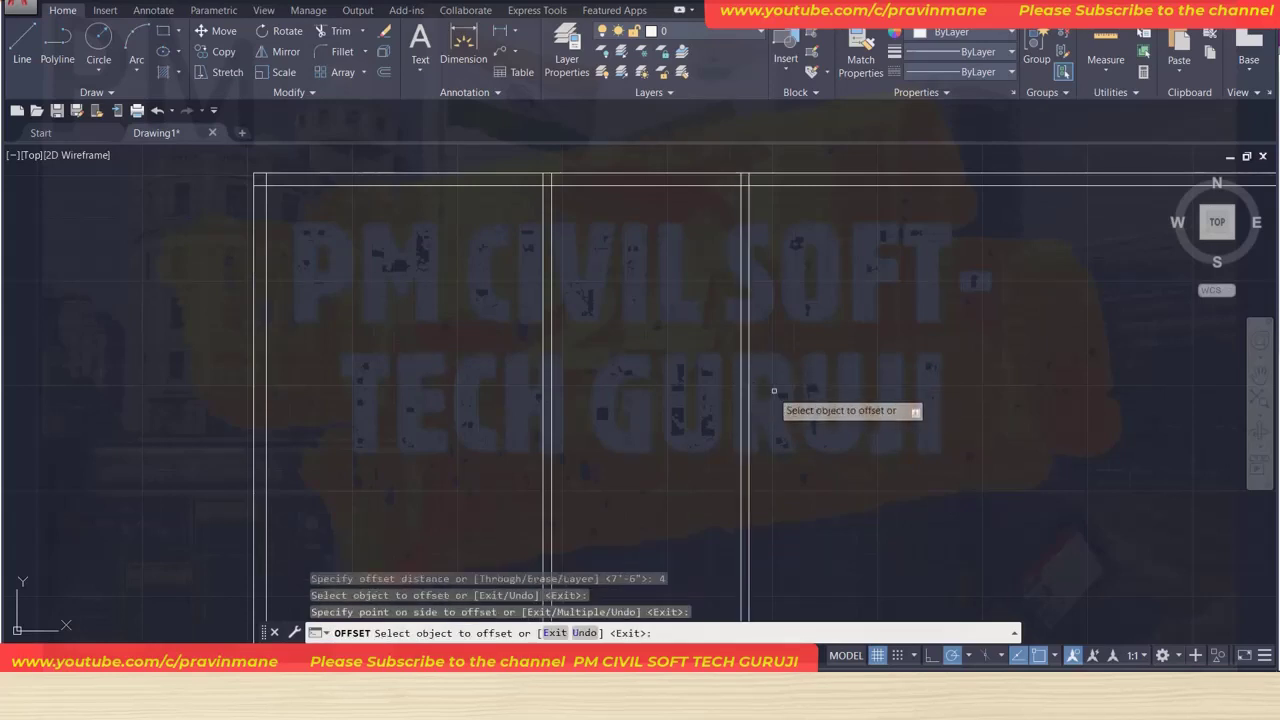
key("Return")
Offset a wall line 4' further right and thicken it with a 6" parallel line.
key("Return")
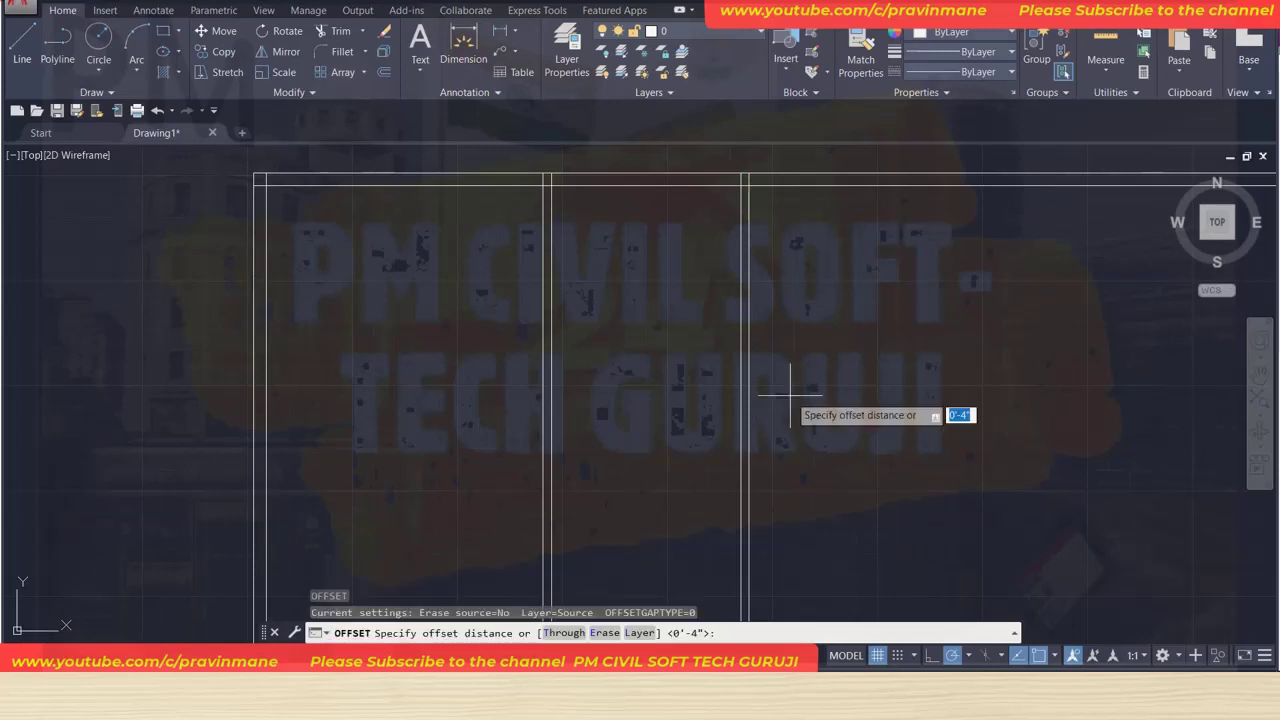
type("48")
key("Return")
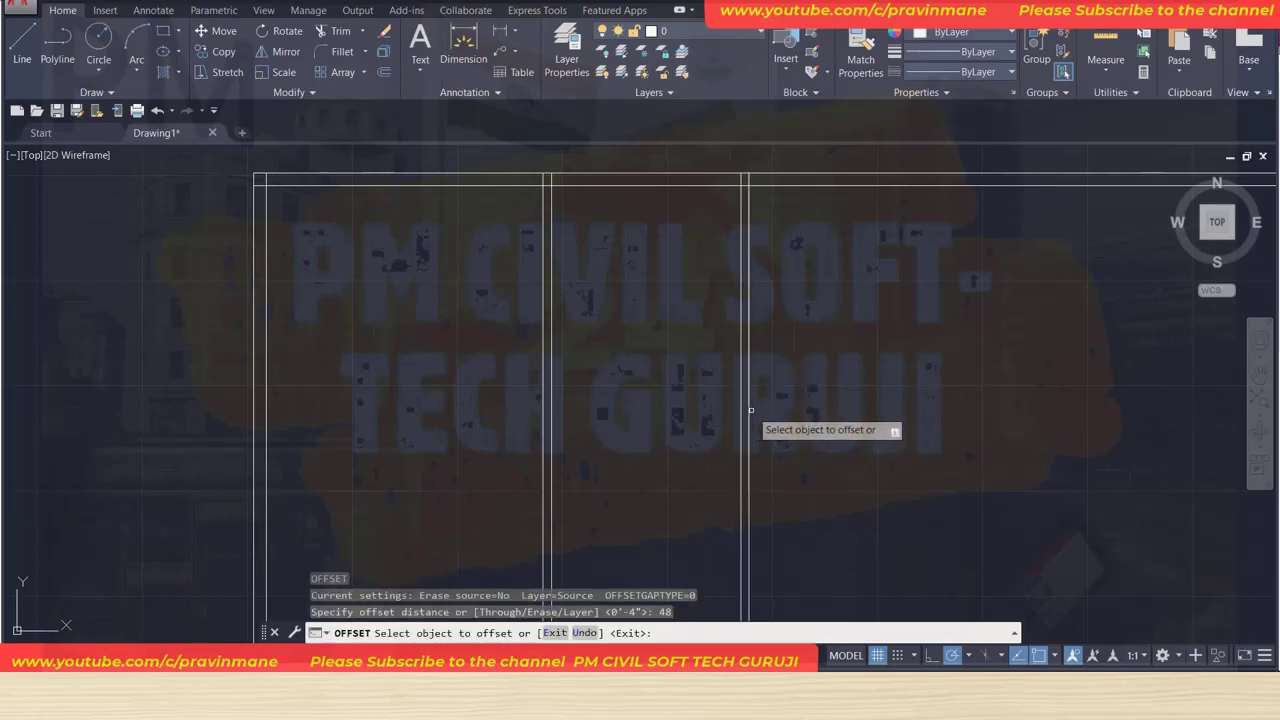
left_click(750, 409)
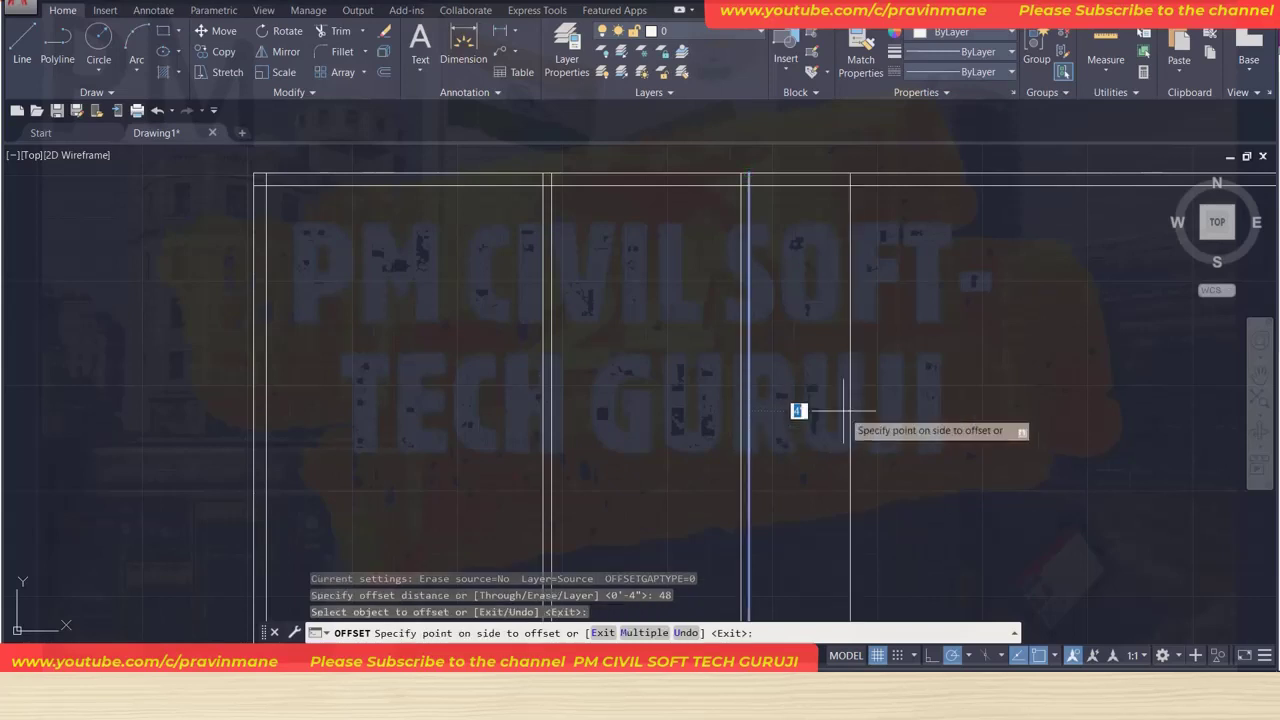
left_click(845, 410)
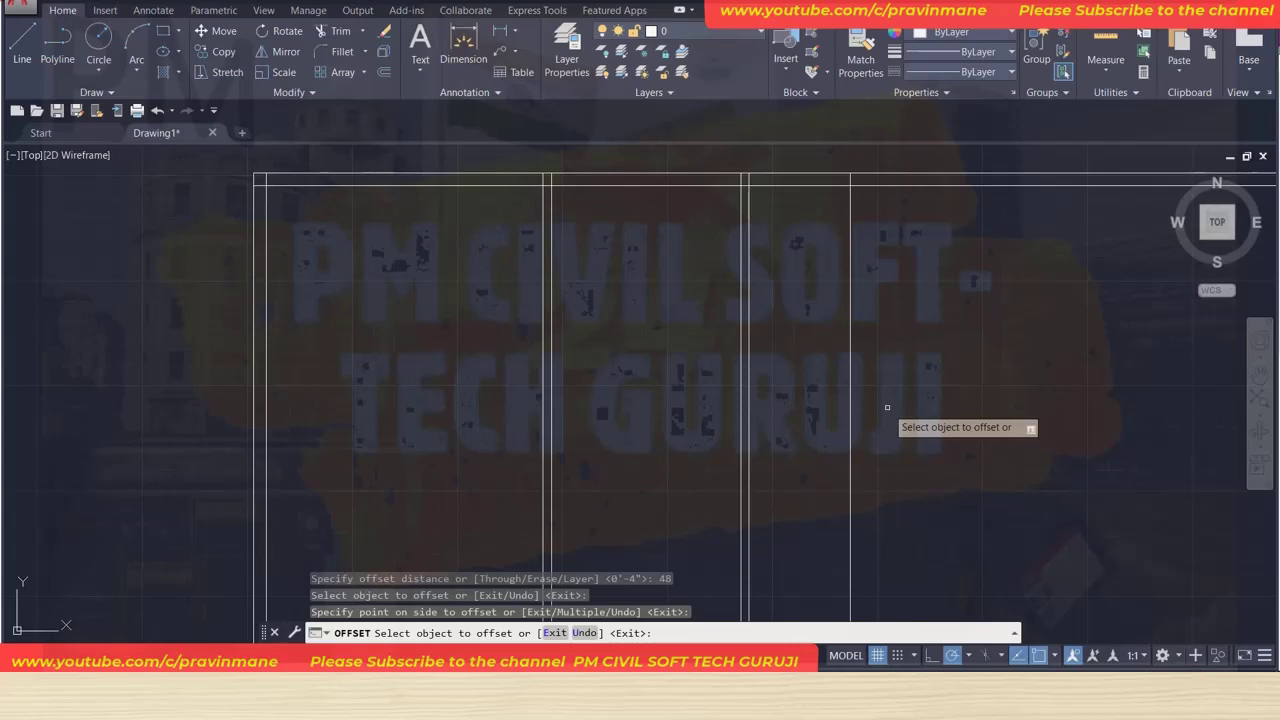
key("Return")
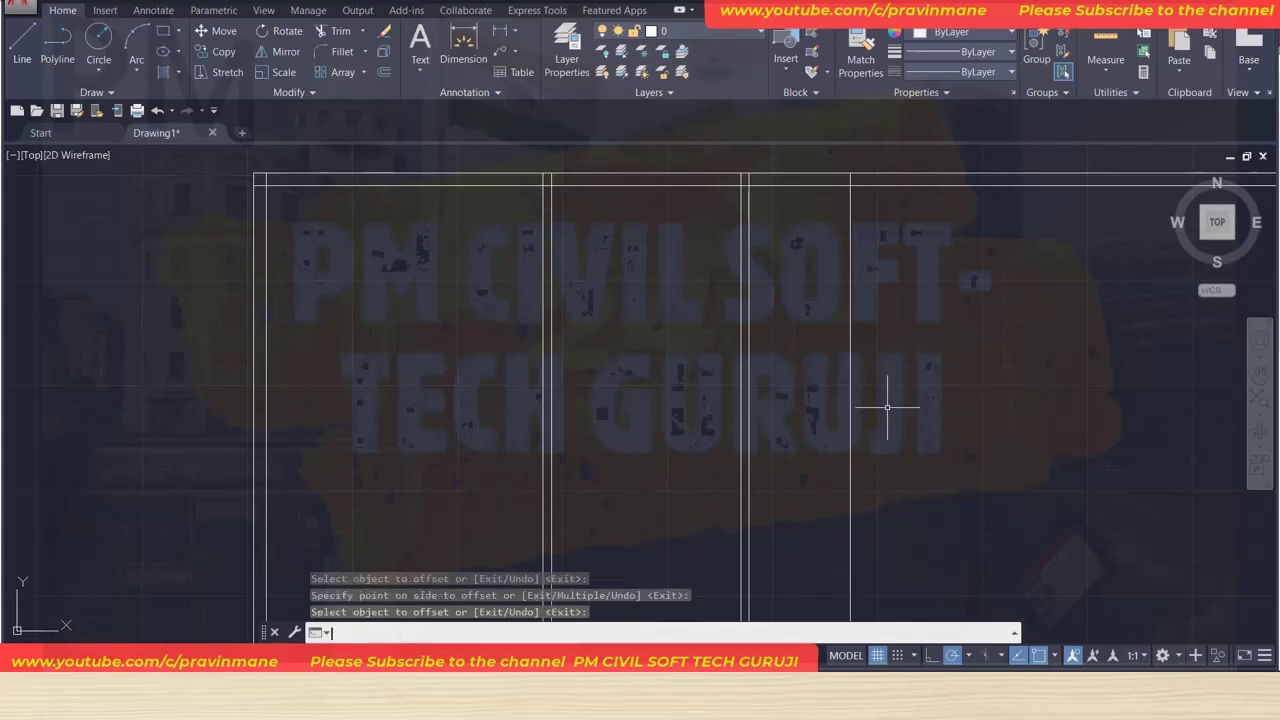
key("Return")
type("6")
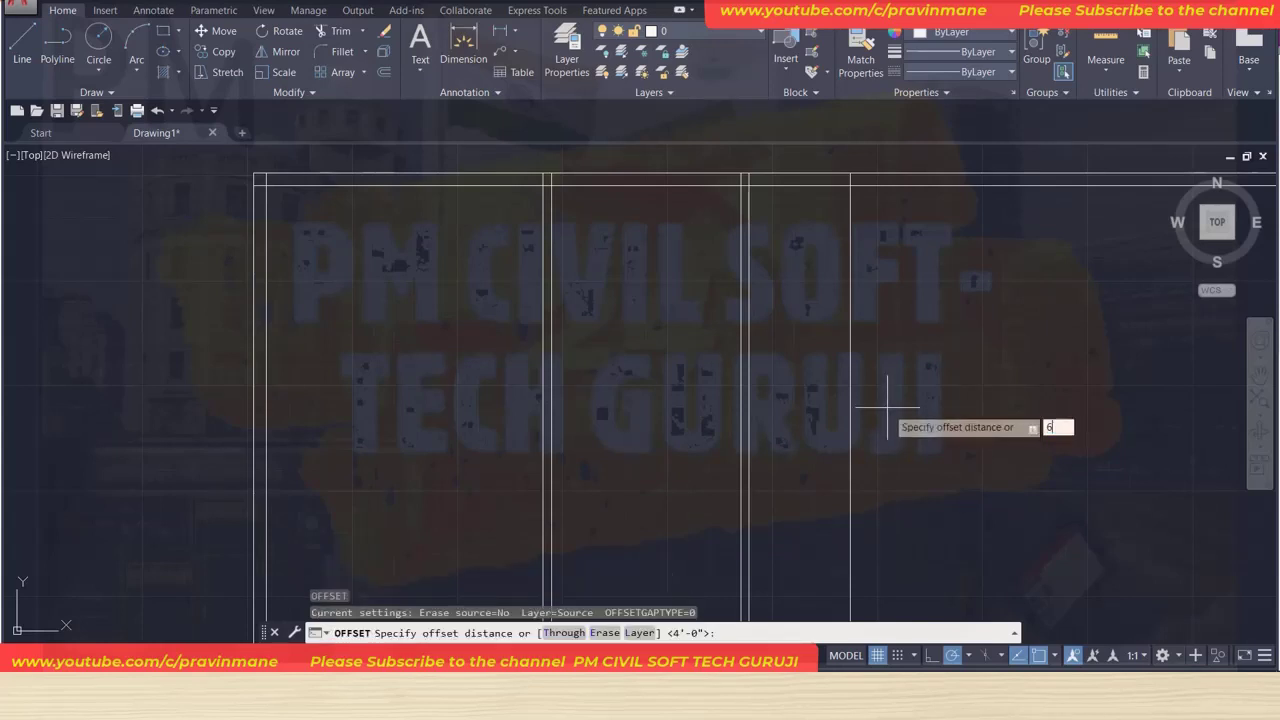
key("Return")
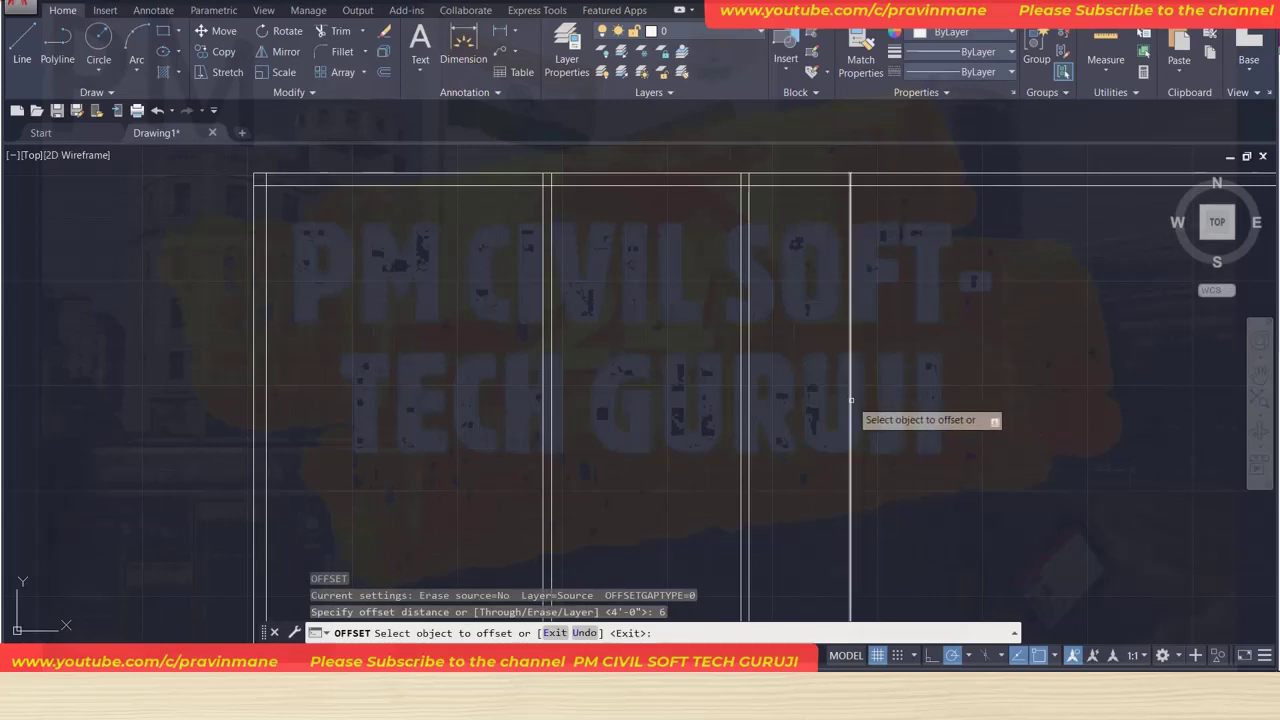
left_click(850, 400)
left_click(893, 395)
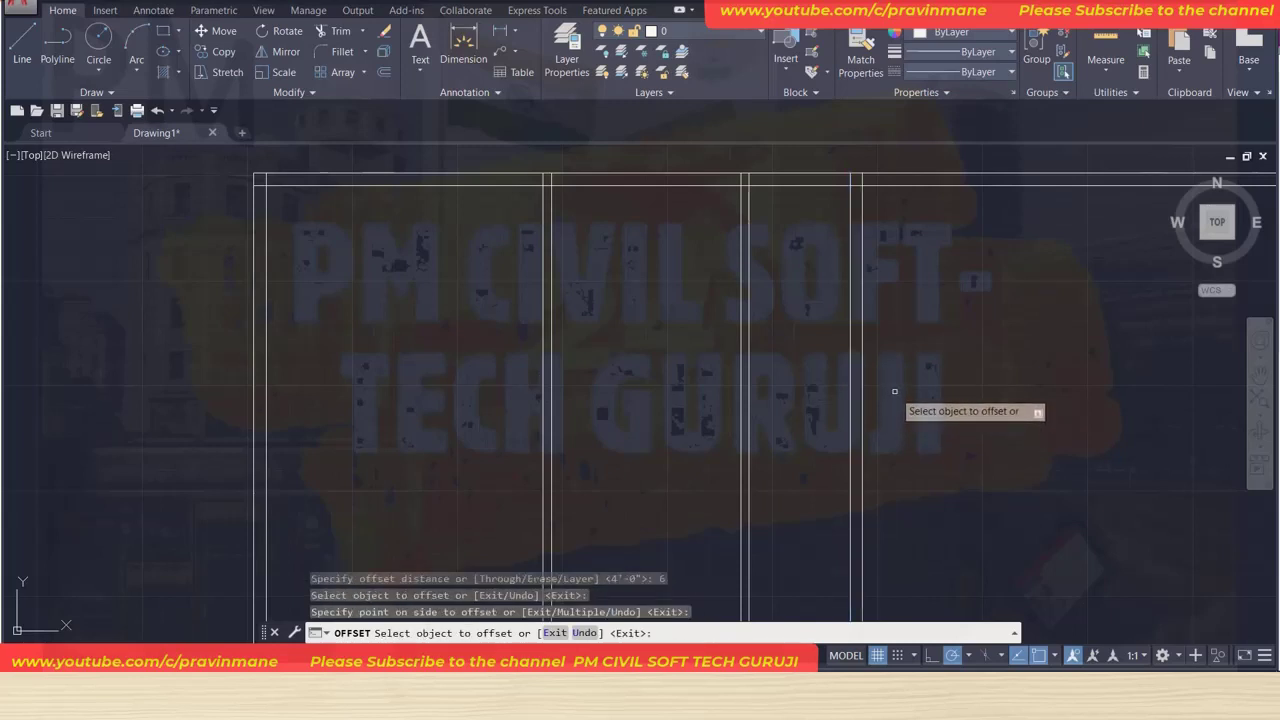
key("Escape")
key("Escape")
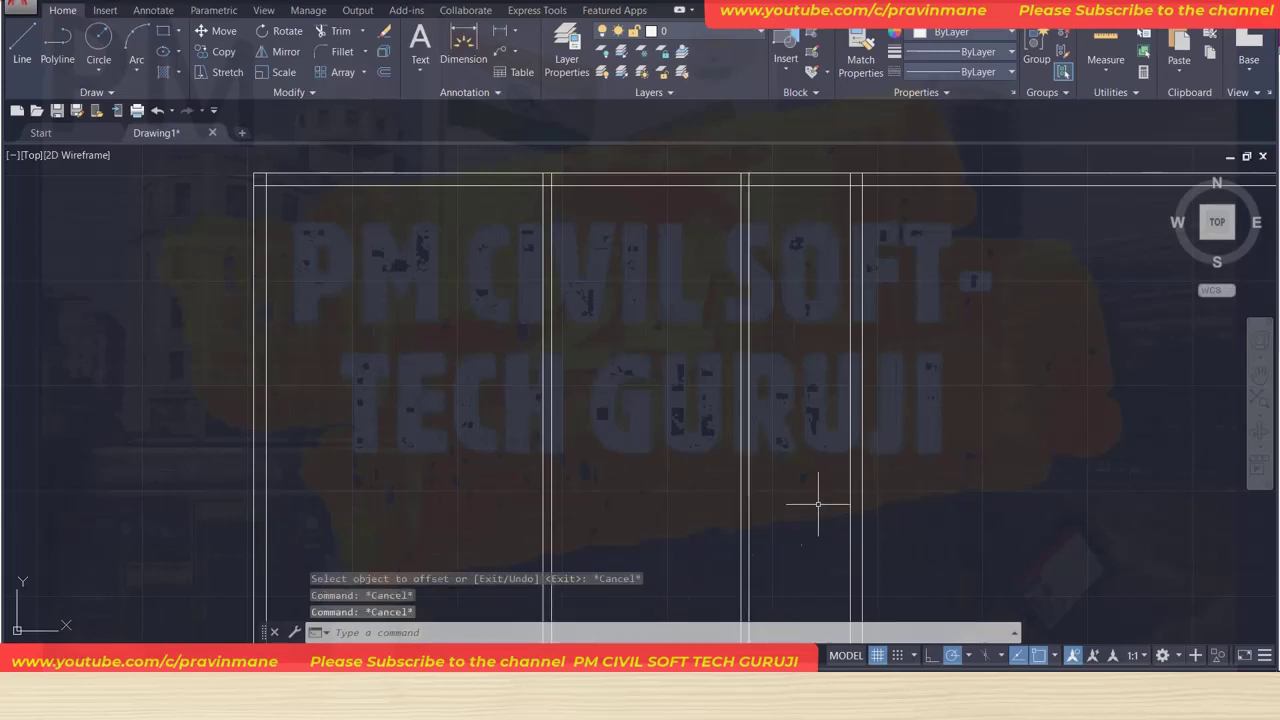
Save the plan with Ctrl+S as Drawing1.dwg in the Desktop folder.
key("ctrl+s")
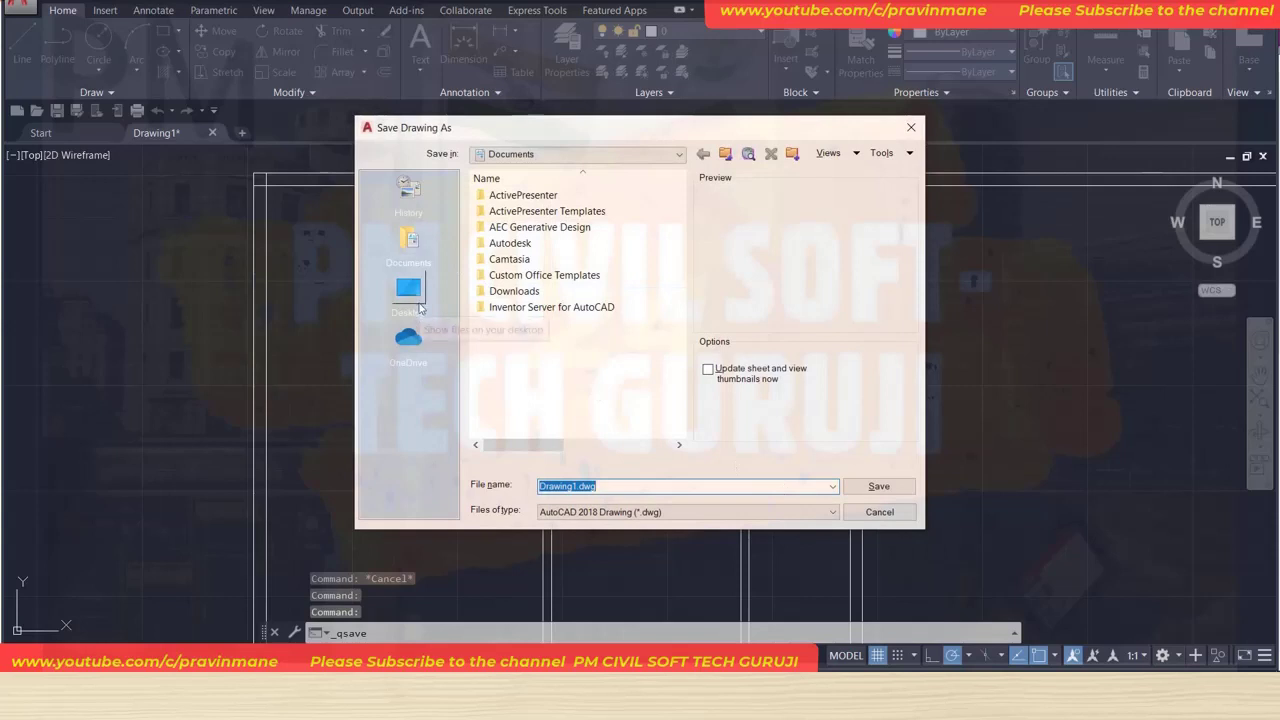
left_click(419, 307)
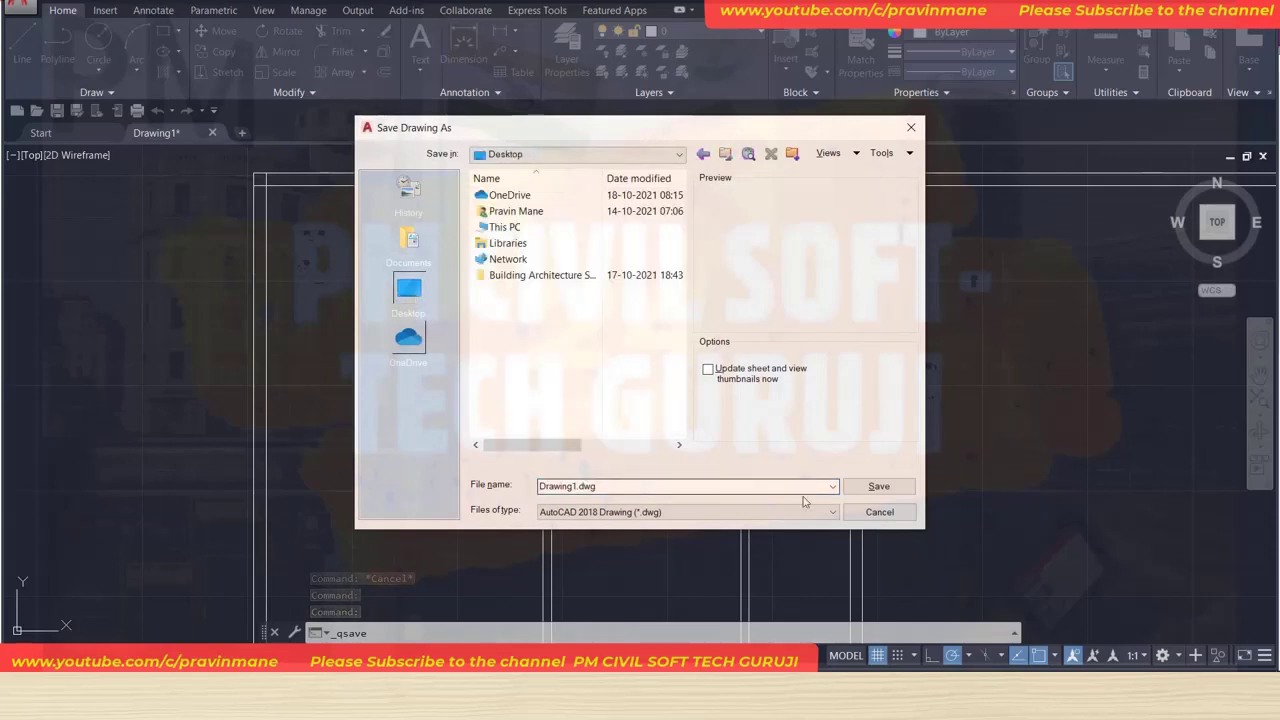
left_click(868, 487)
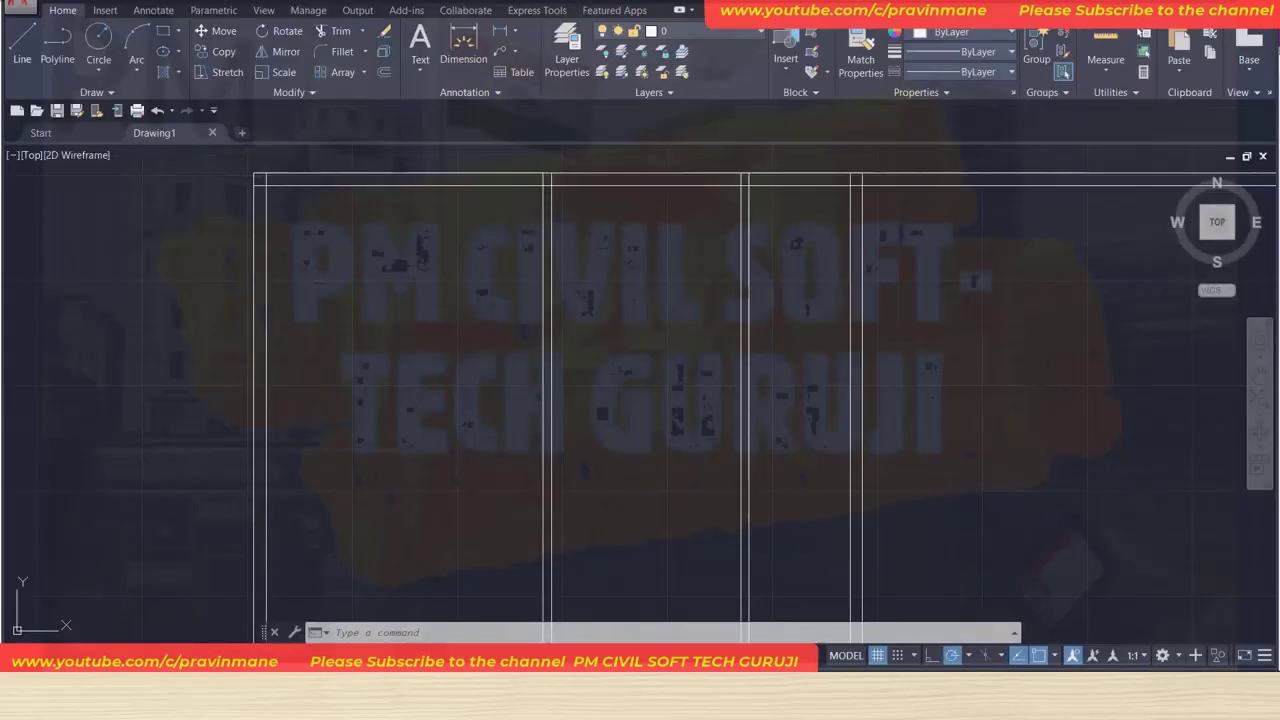
Trim with TR the top outer line ends that stick out past the rightmost wall.
left_click(985, 356)
left_click(997, 352)
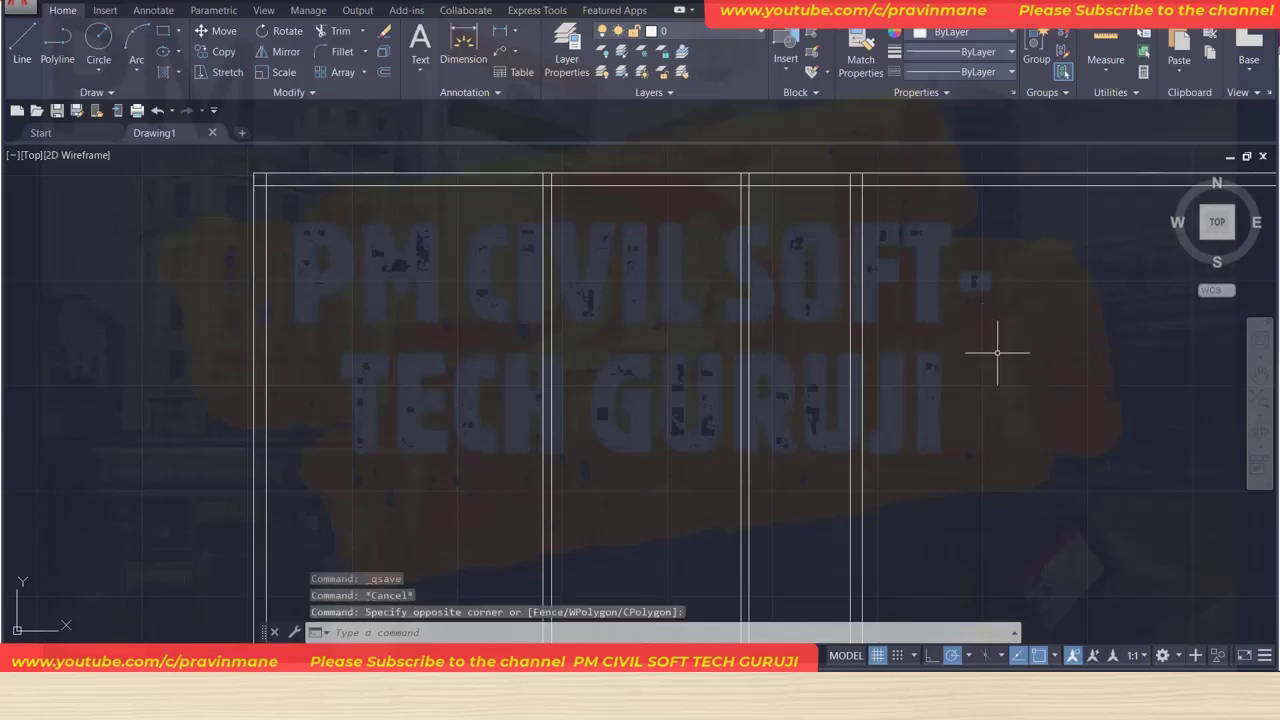
type("tr")
key("Return")
key("Return")
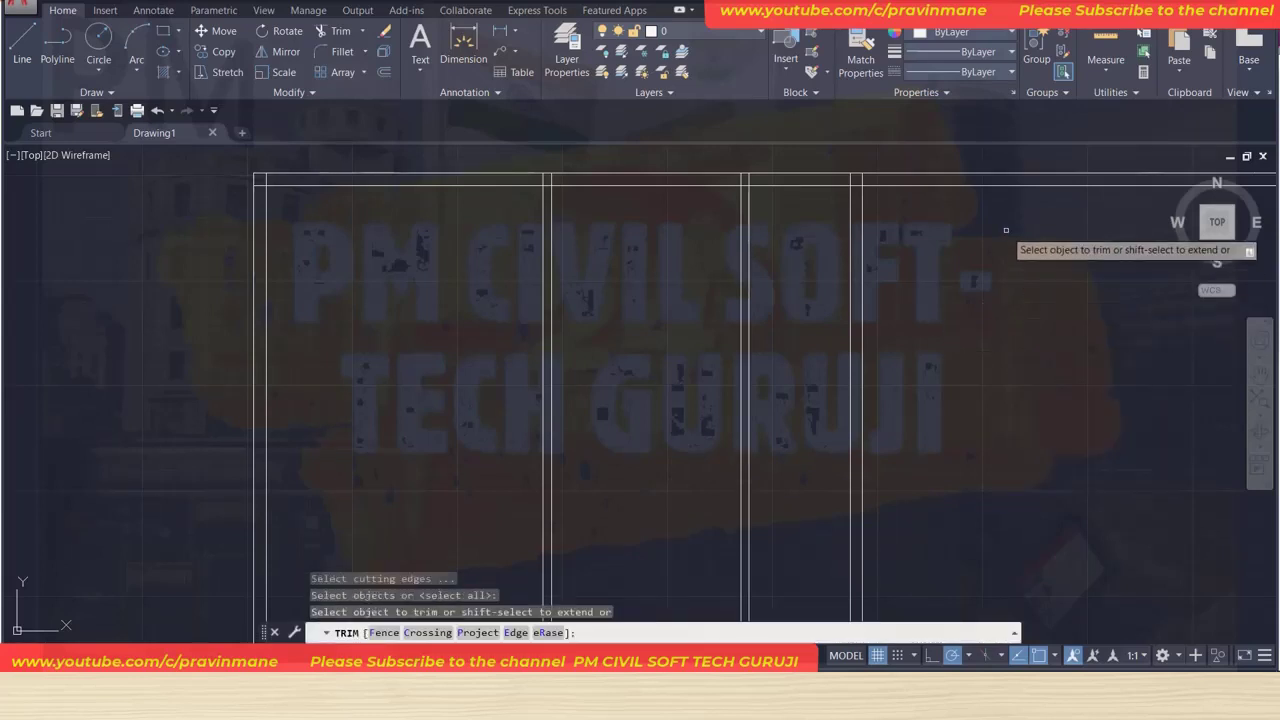
left_click(1006, 230)
left_click(966, 160)
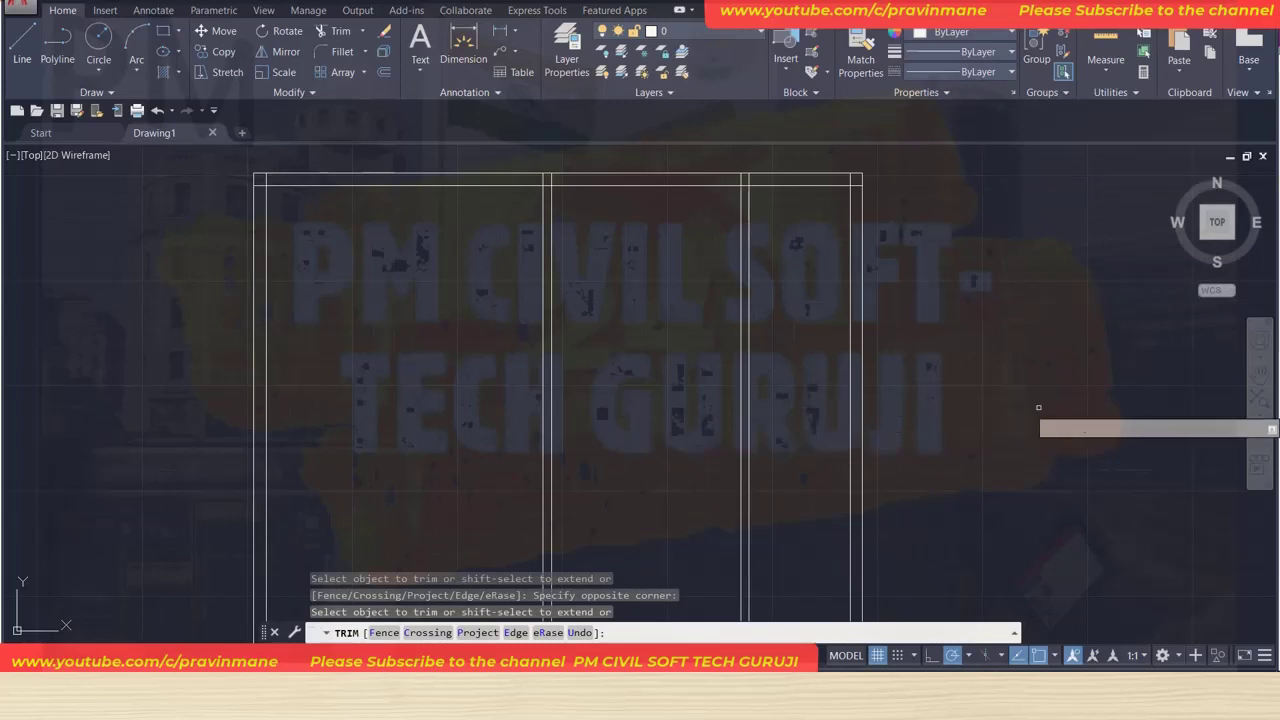
key("Escape")
key("Escape")
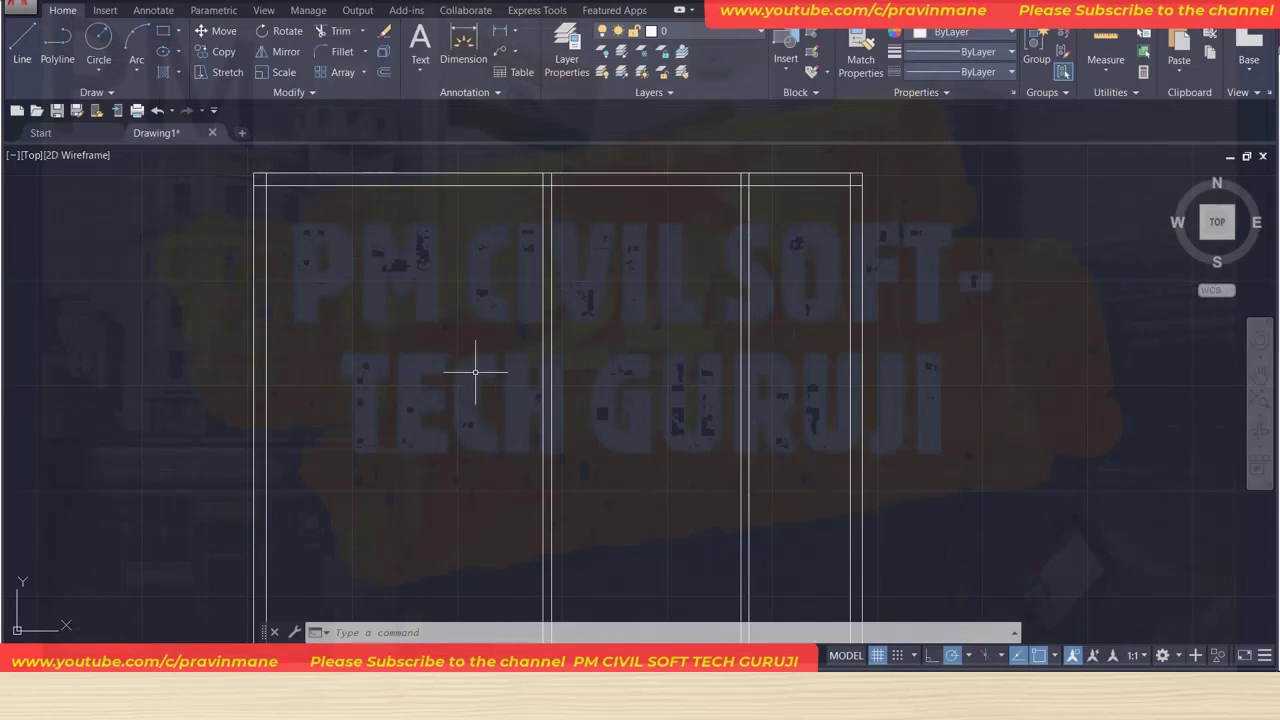
Offset the top line 120 (10') down and add a 6" parallel line below it.
type("o")
key("Return")
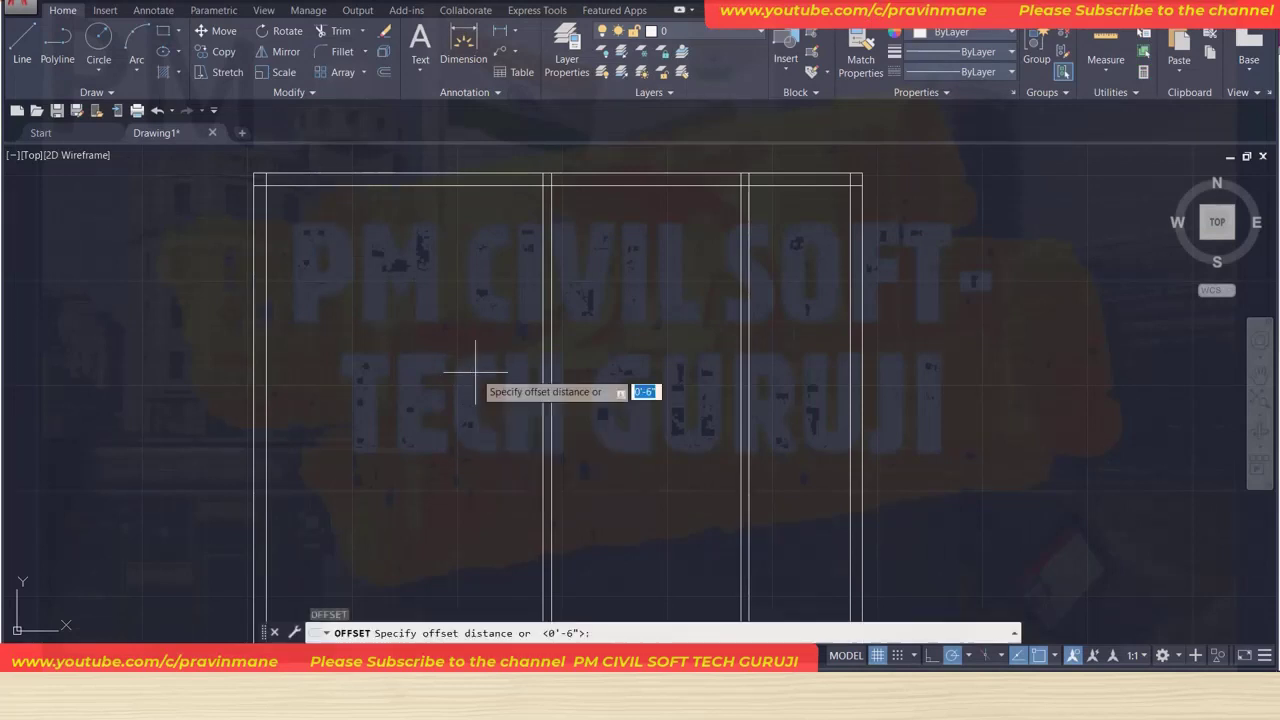
type("120")
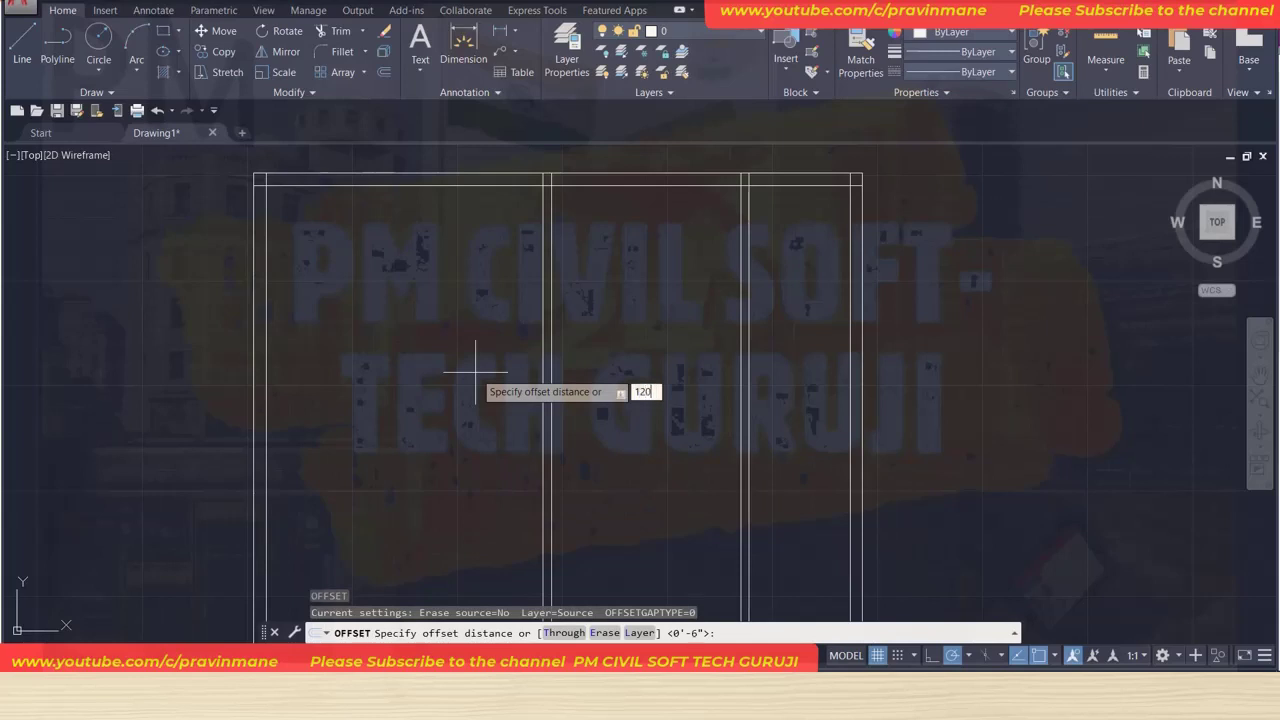
key("Return")
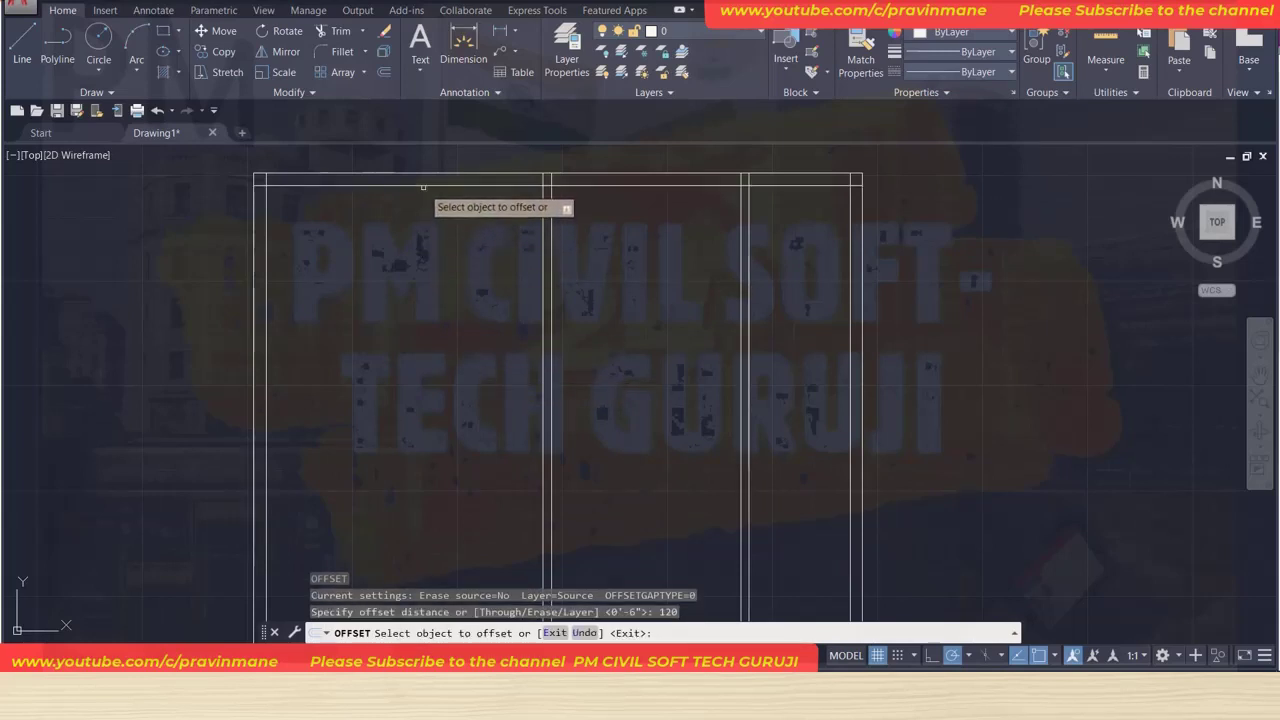
left_click(423, 187)
left_click(421, 278)
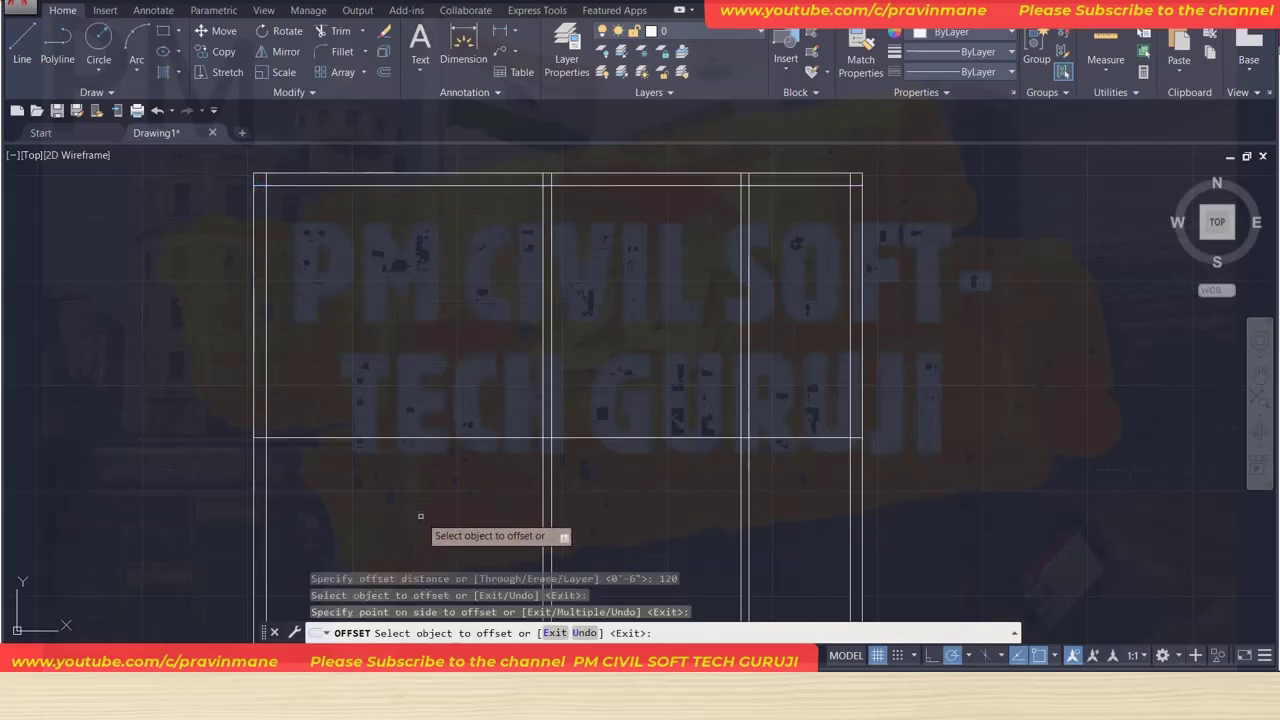
key("Return")
key("Return")
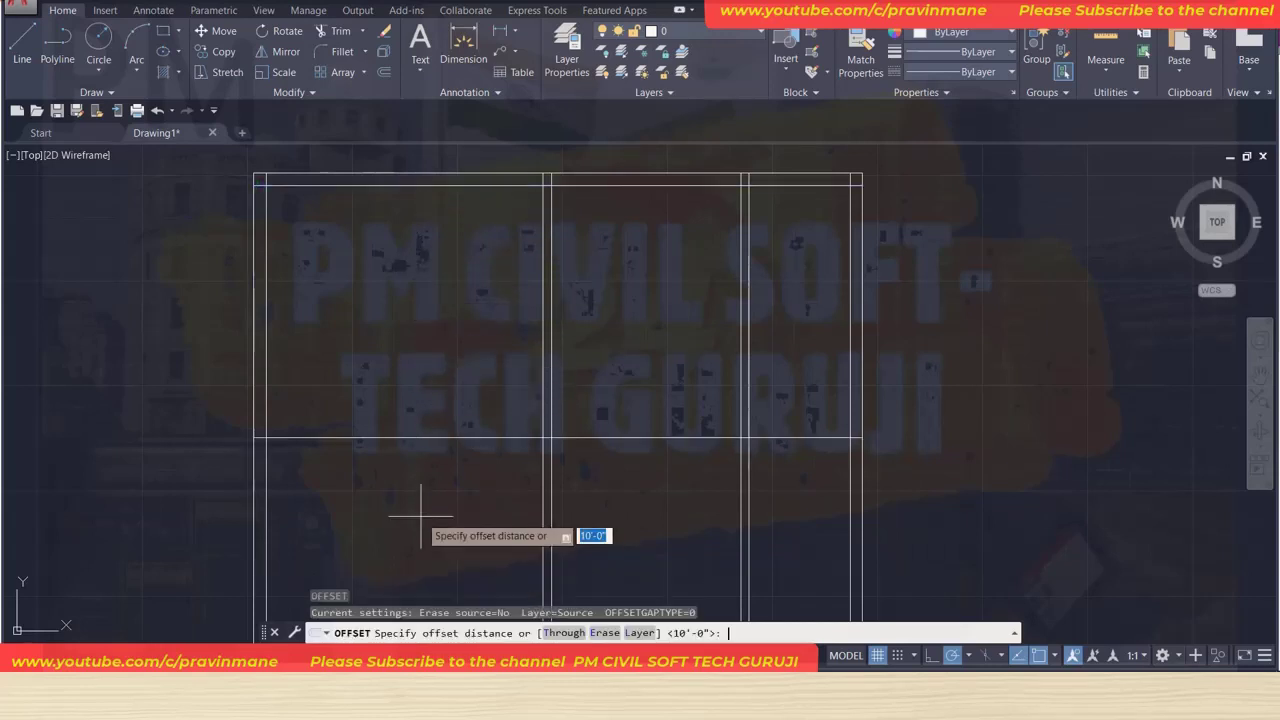
type("6")
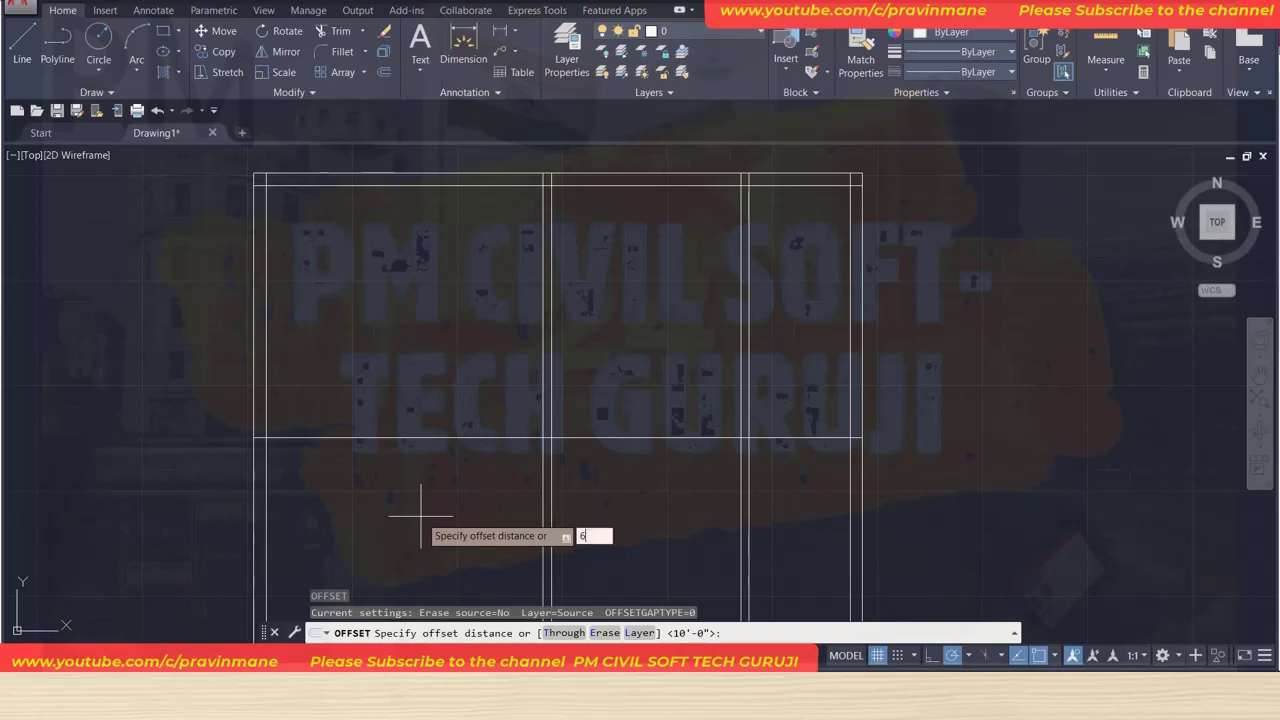
key("Return")
left_click(432, 437)
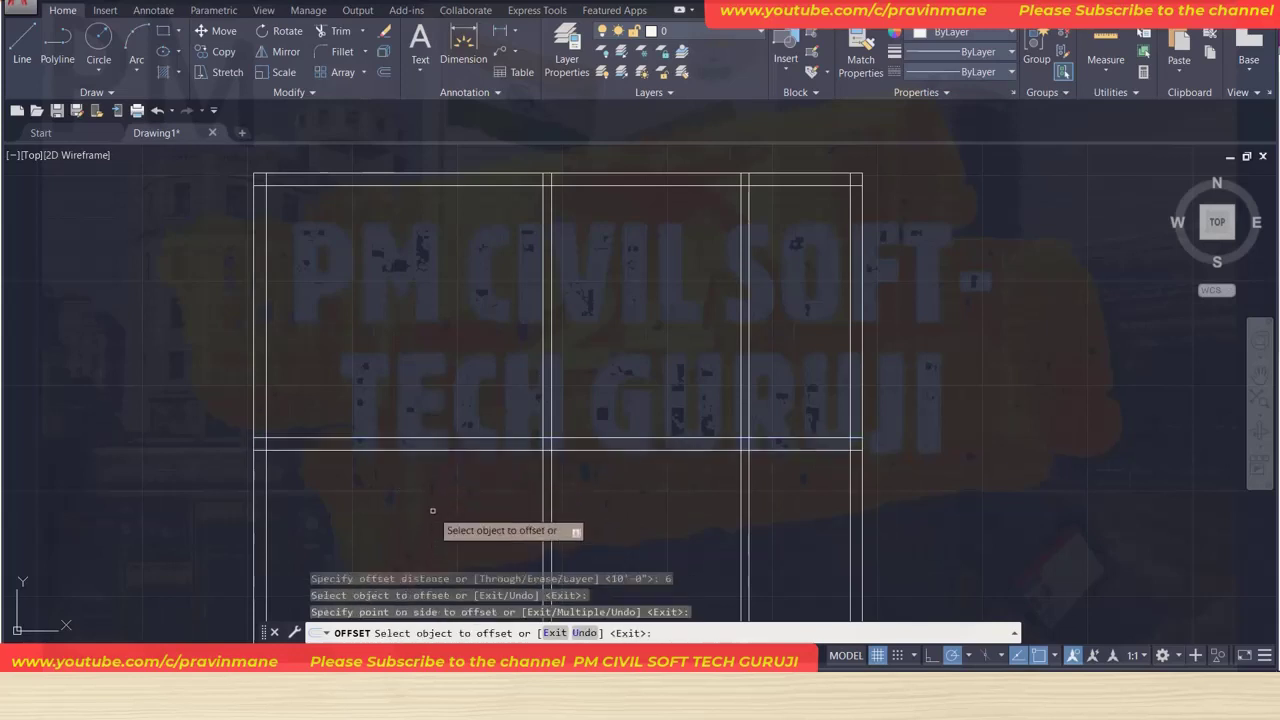
left_click(432, 506)
middle_click_drag(433, 499, 478, 265)
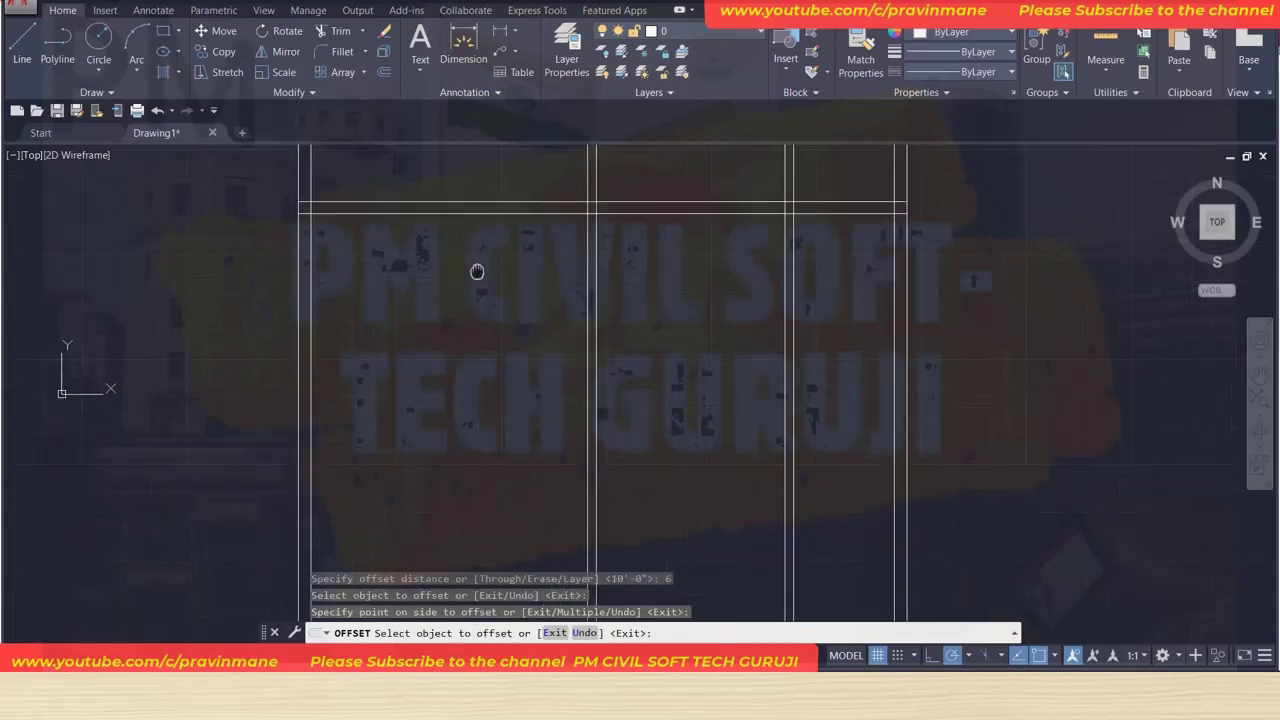
key("Return")
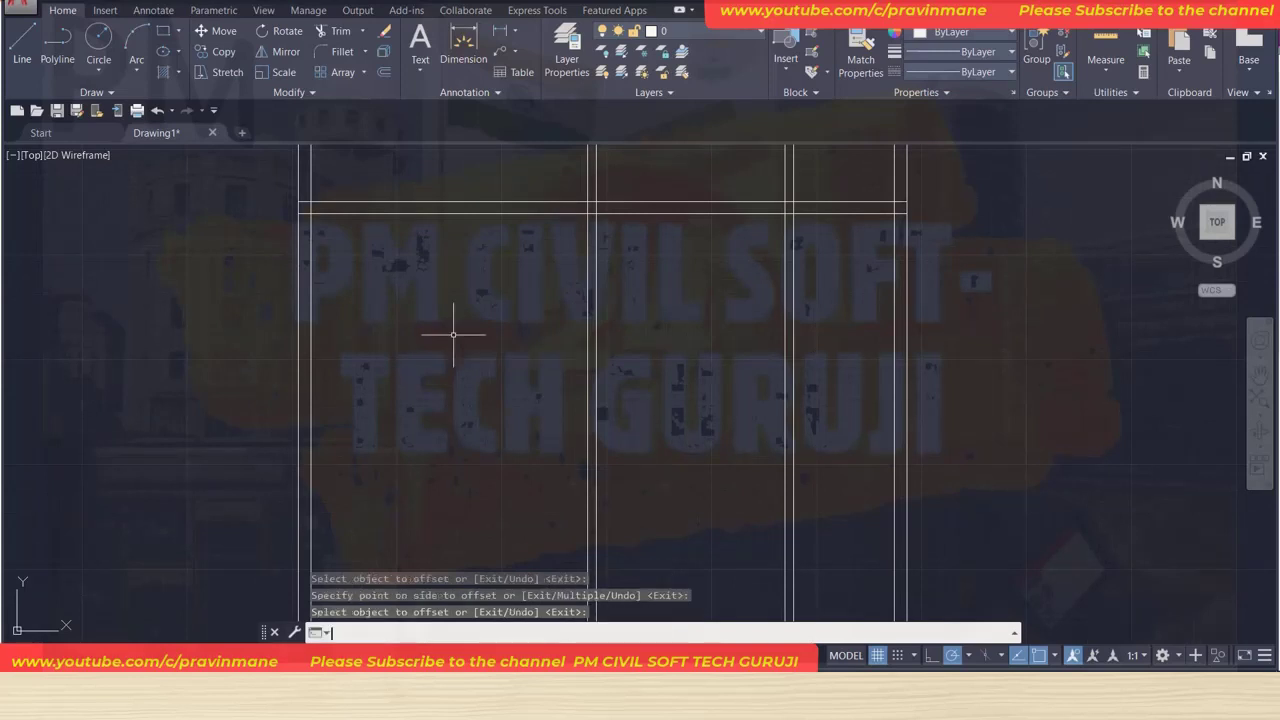
Offset the top line 17'6" down and thicken that wall with a 6" line below.
key("Return")
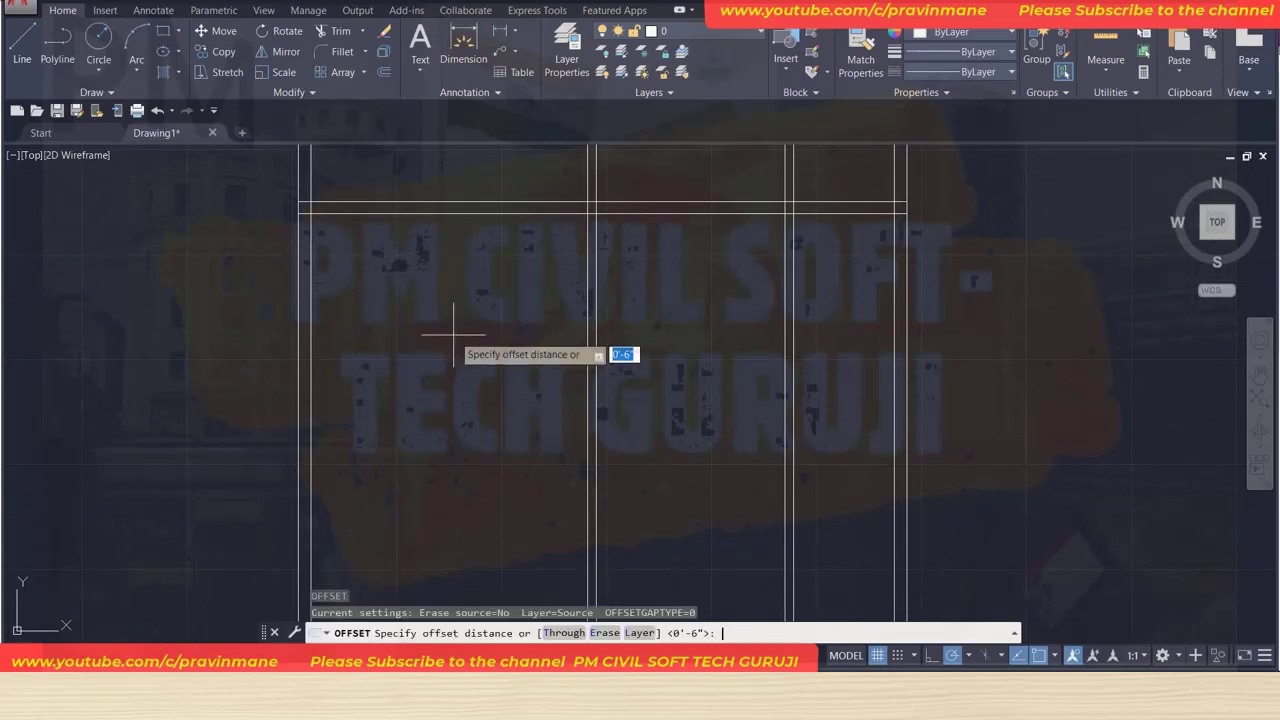
type("17")
key("Return")
left_click(489, 213)
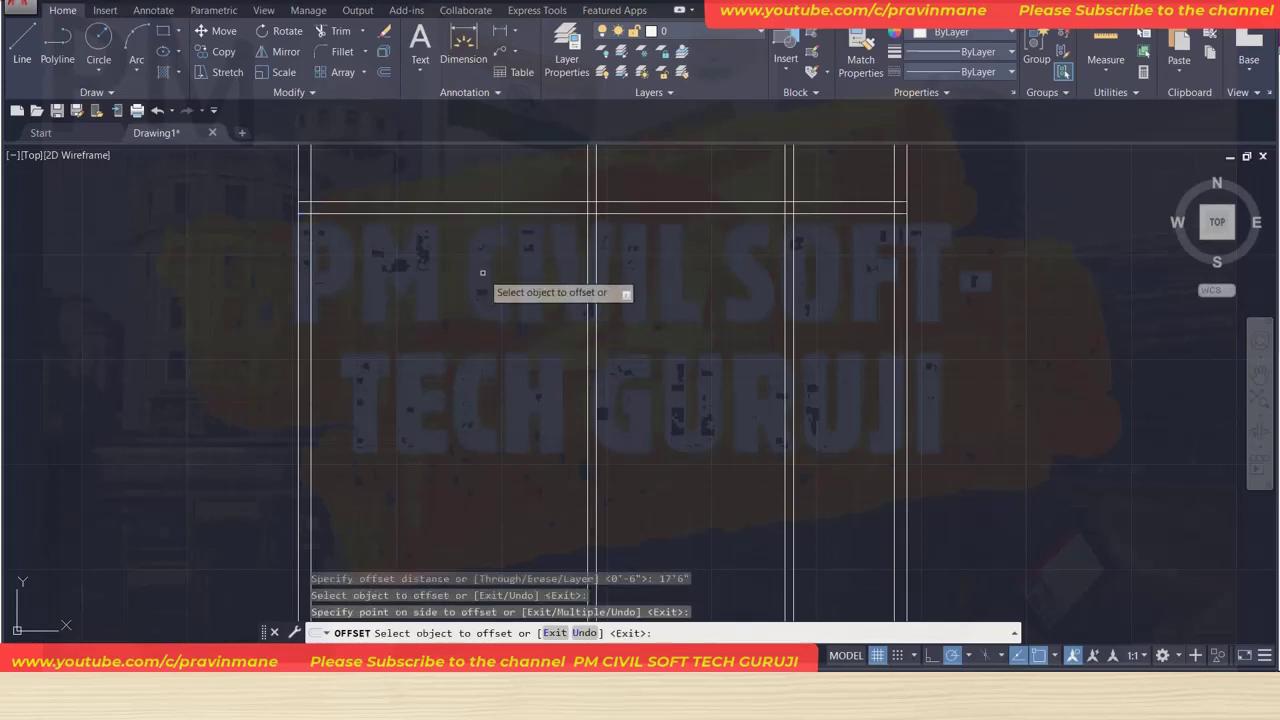
scroll(490, 400, "down", 3)
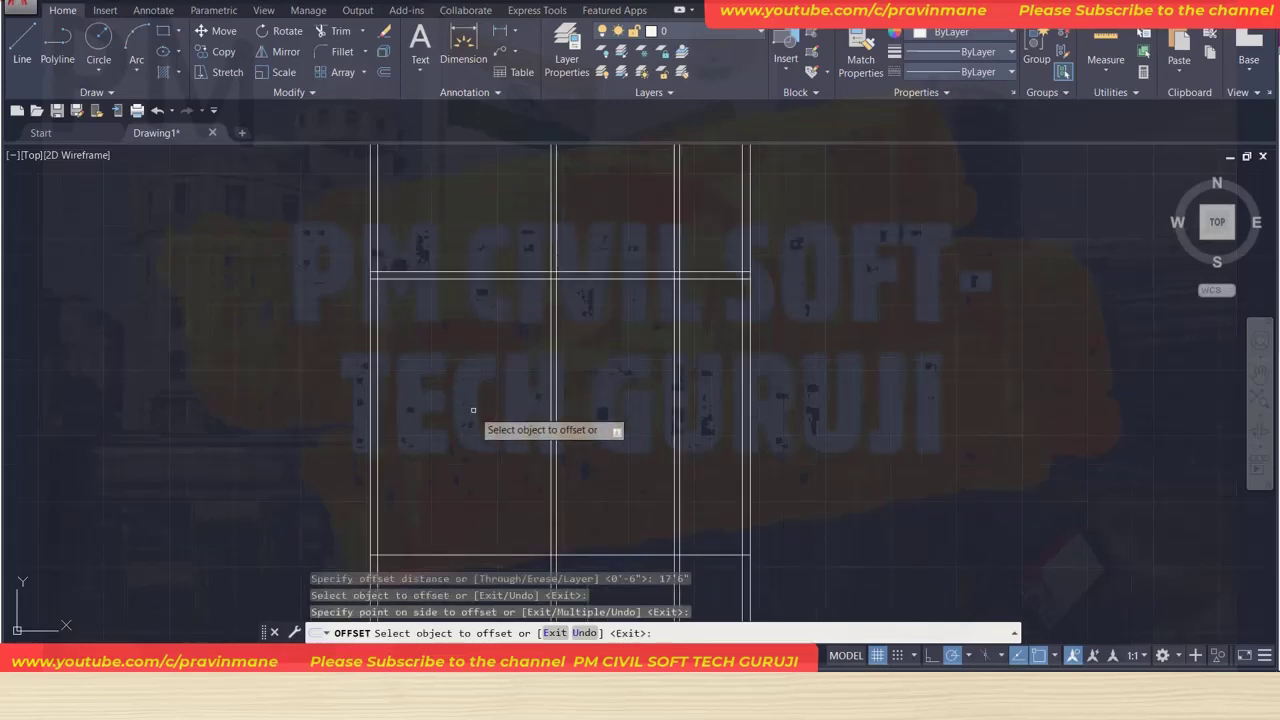
scroll(471, 412, "down", 5)
scroll(471, 412, "up", 2)
scroll(451, 300, "up", 2)
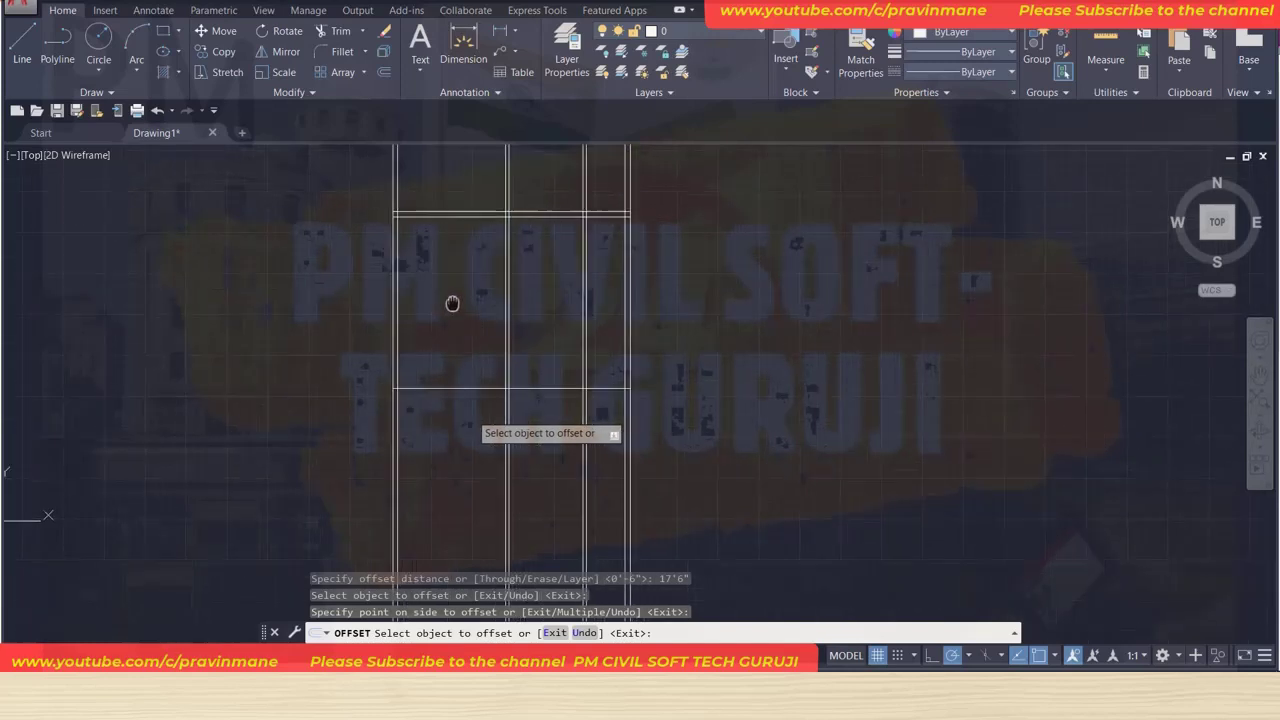
scroll(451, 296, "up", 1)
scroll(451, 297, "up", 1)
scroll(451, 297, "down", 1)
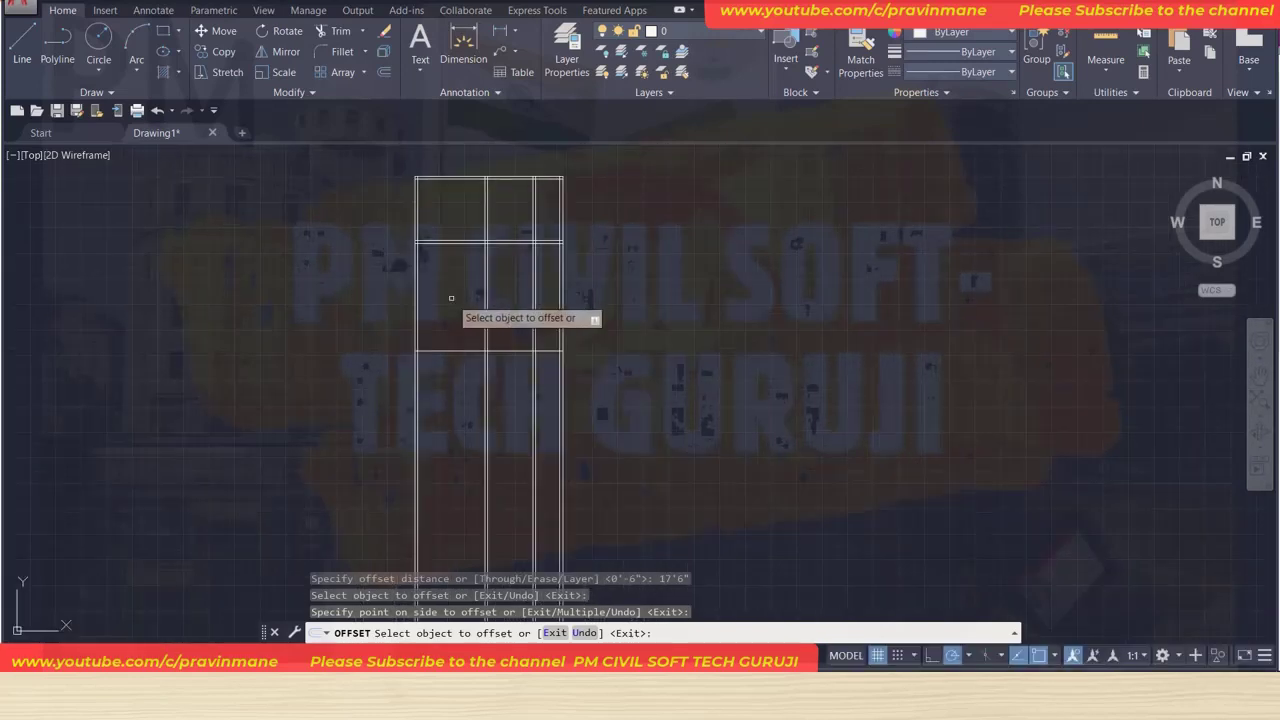
scroll(451, 300, "up", 1)
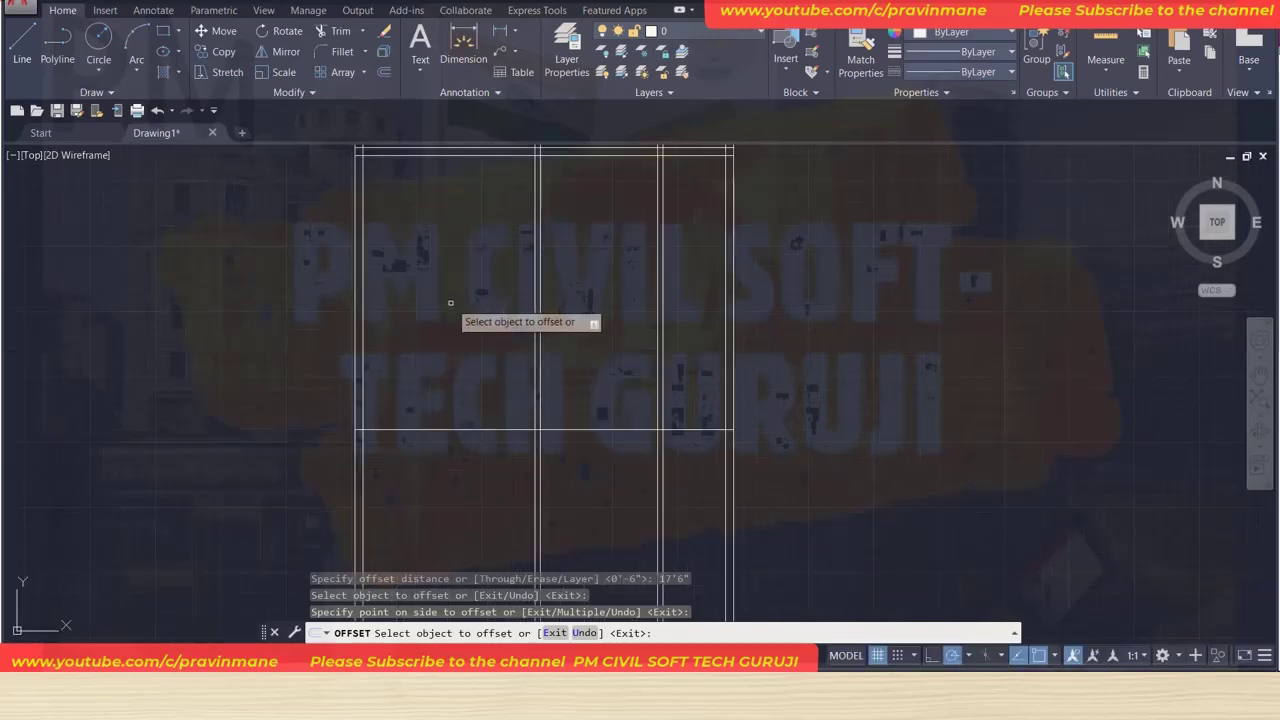
scroll(450, 304, "down", 1)
scroll(450, 305, "up", 1)
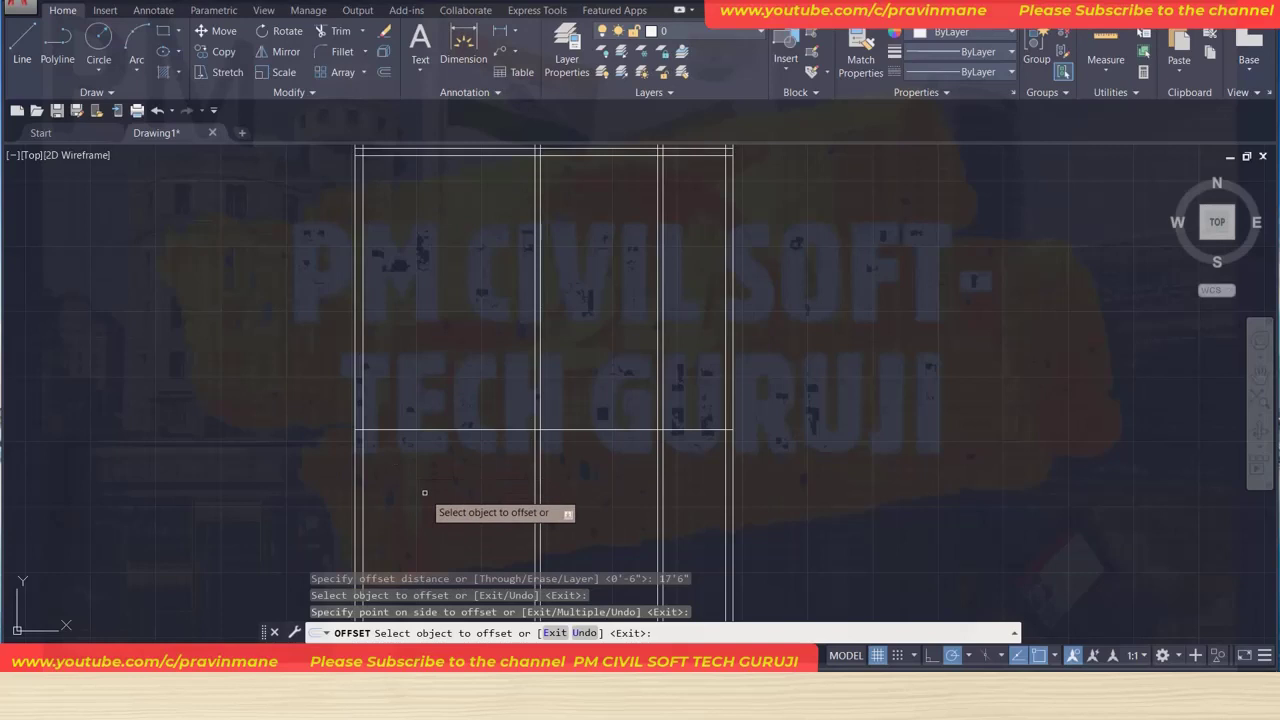
key("Return")
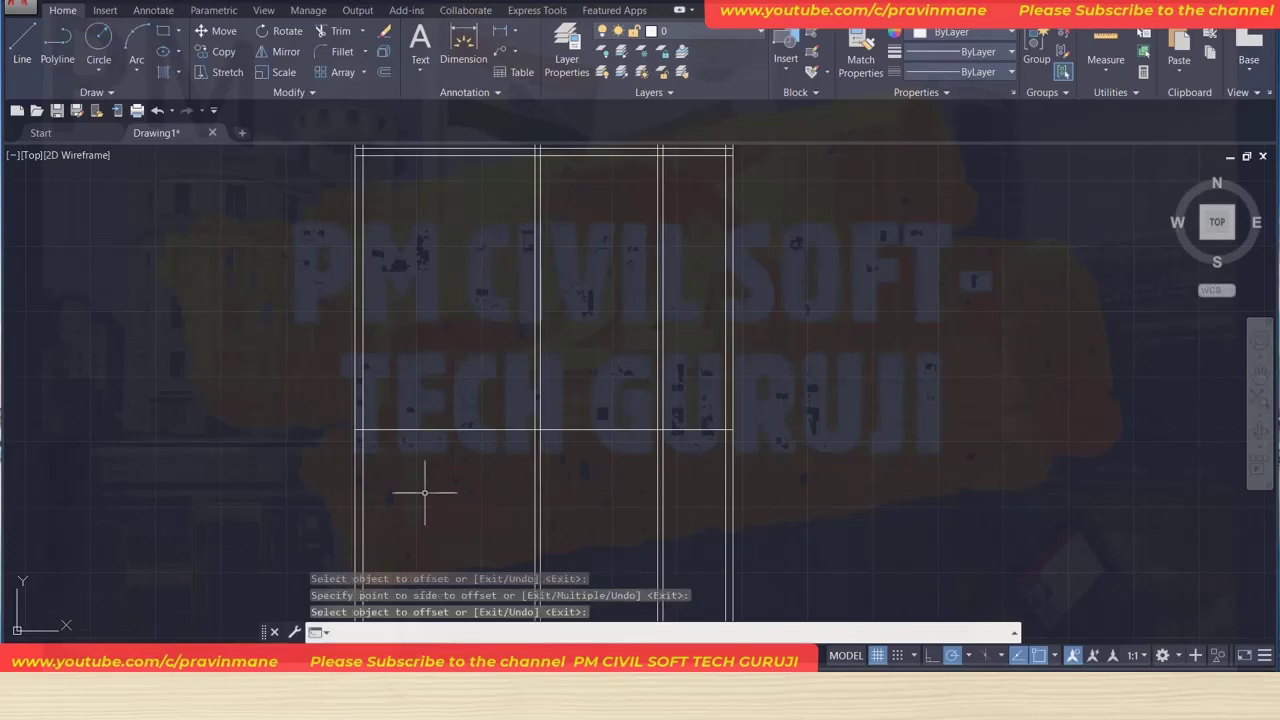
key("Return")
type("6")
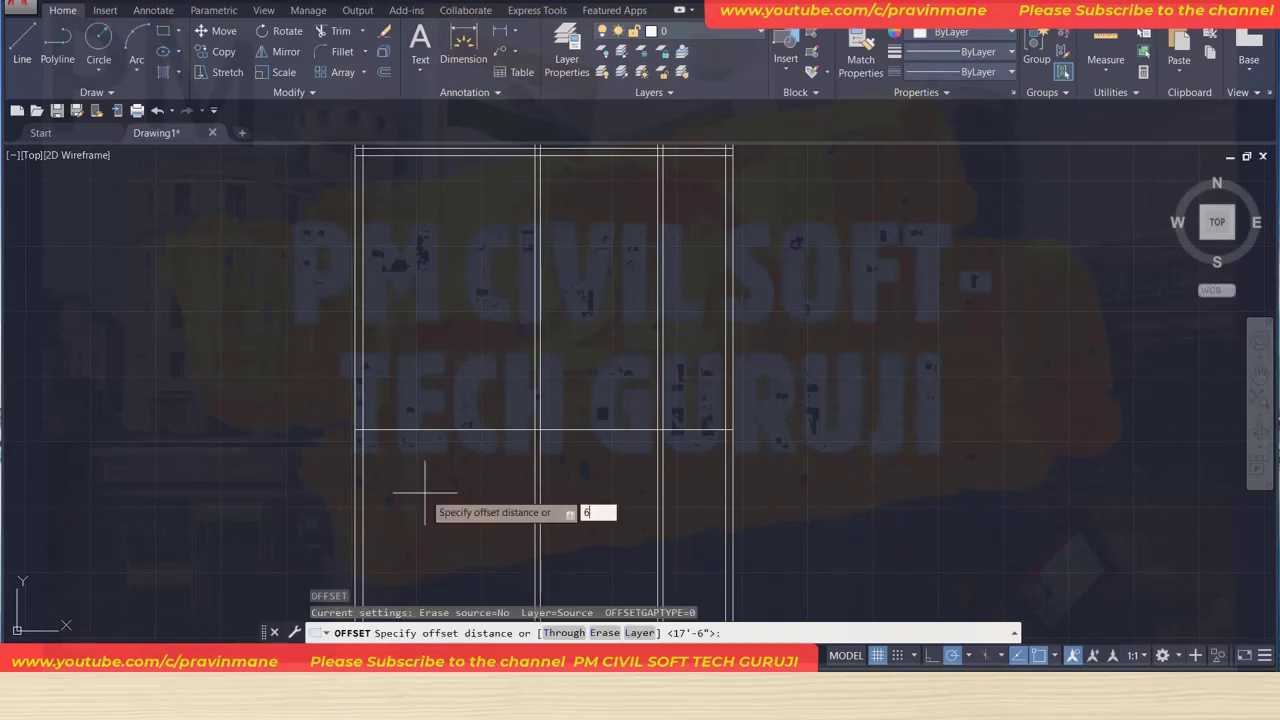
key("Return")
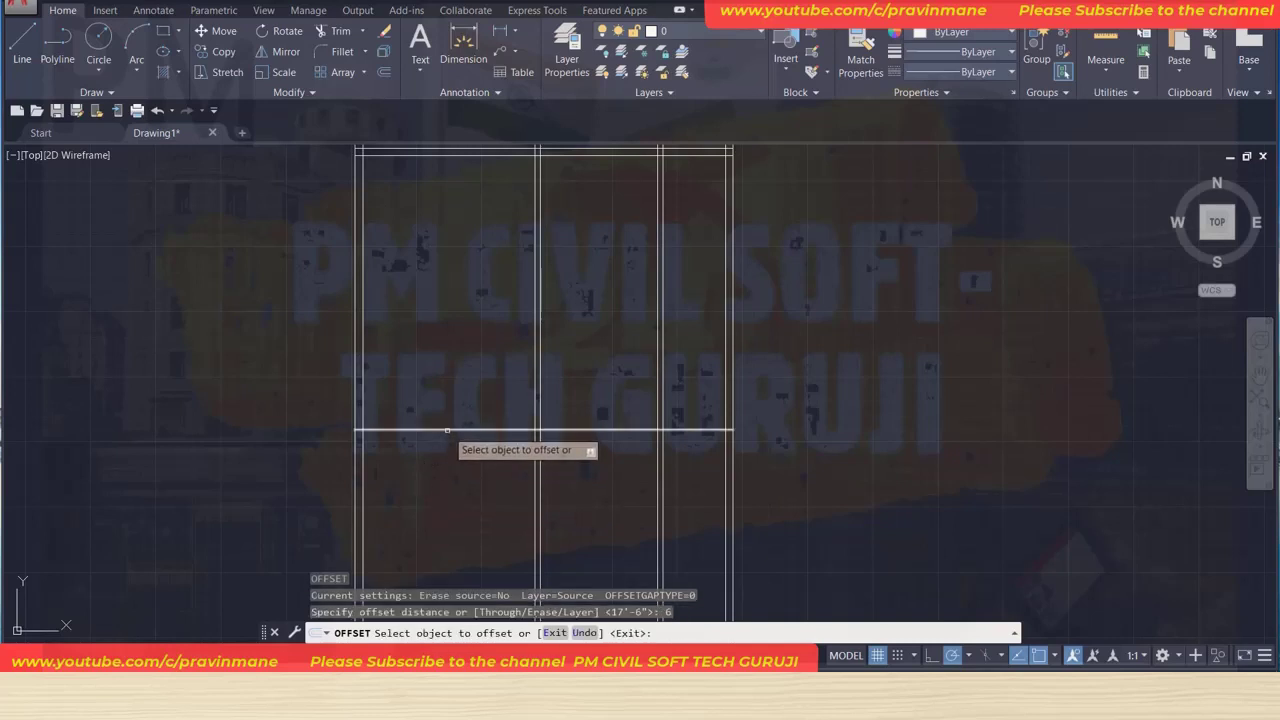
left_click(447, 430)
left_click(439, 473)
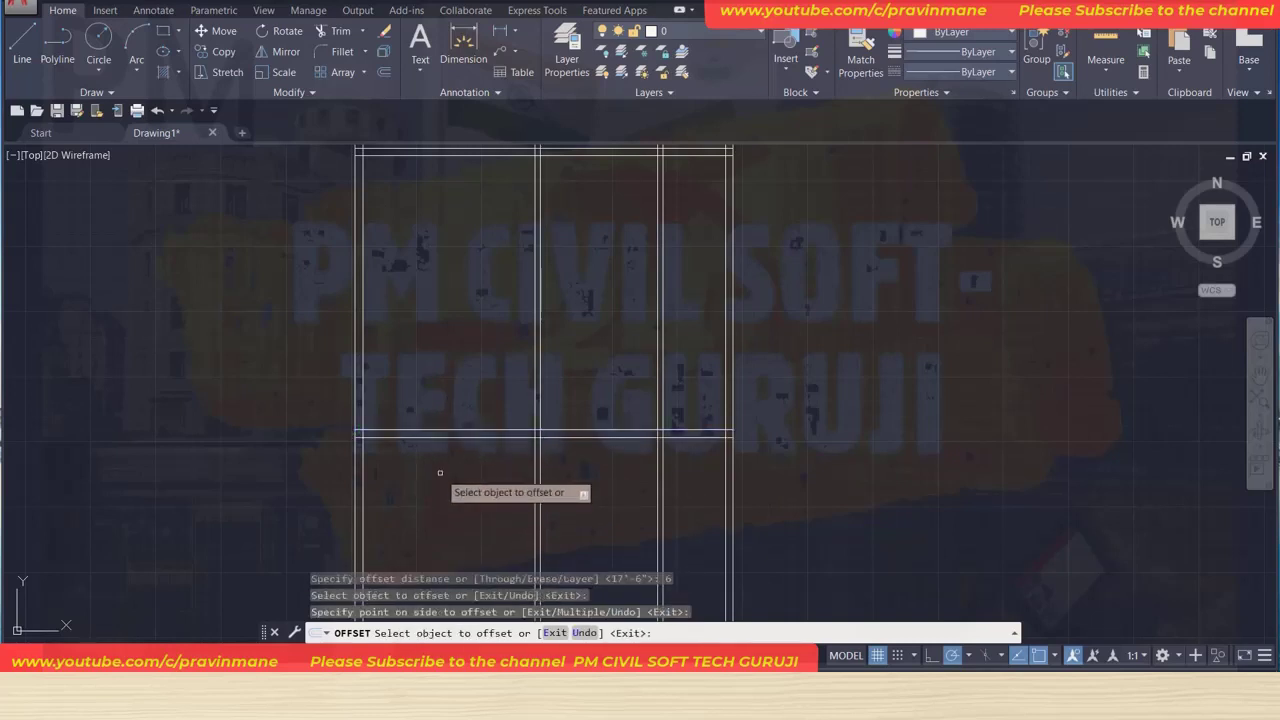
key("Escape")
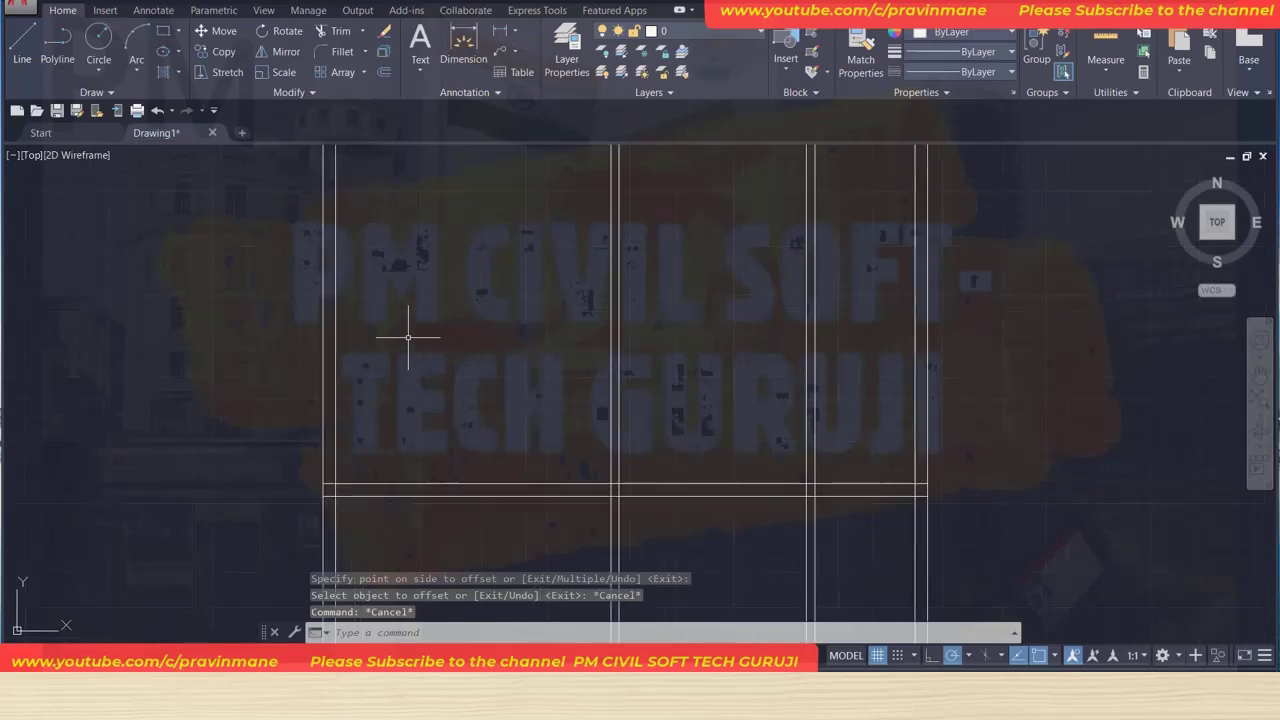
Trim the horizontal wall lines out of the middle bay, leaving them only in the left room.
scroll(431, 339, "up", 2)
scroll(431, 339, "down", 2)
middle_click_drag(451, 320, 354, 263)
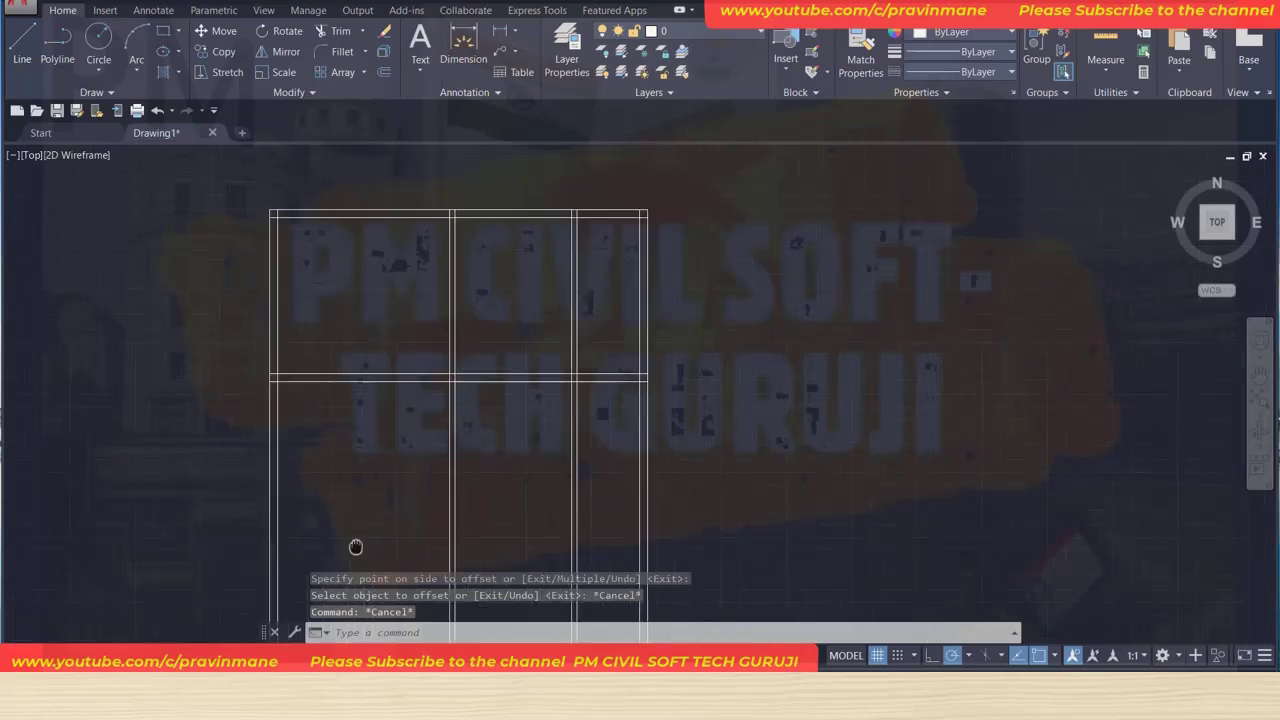
scroll(374, 312, "up", 2)
middle_click_drag(374, 314, 172, 199)
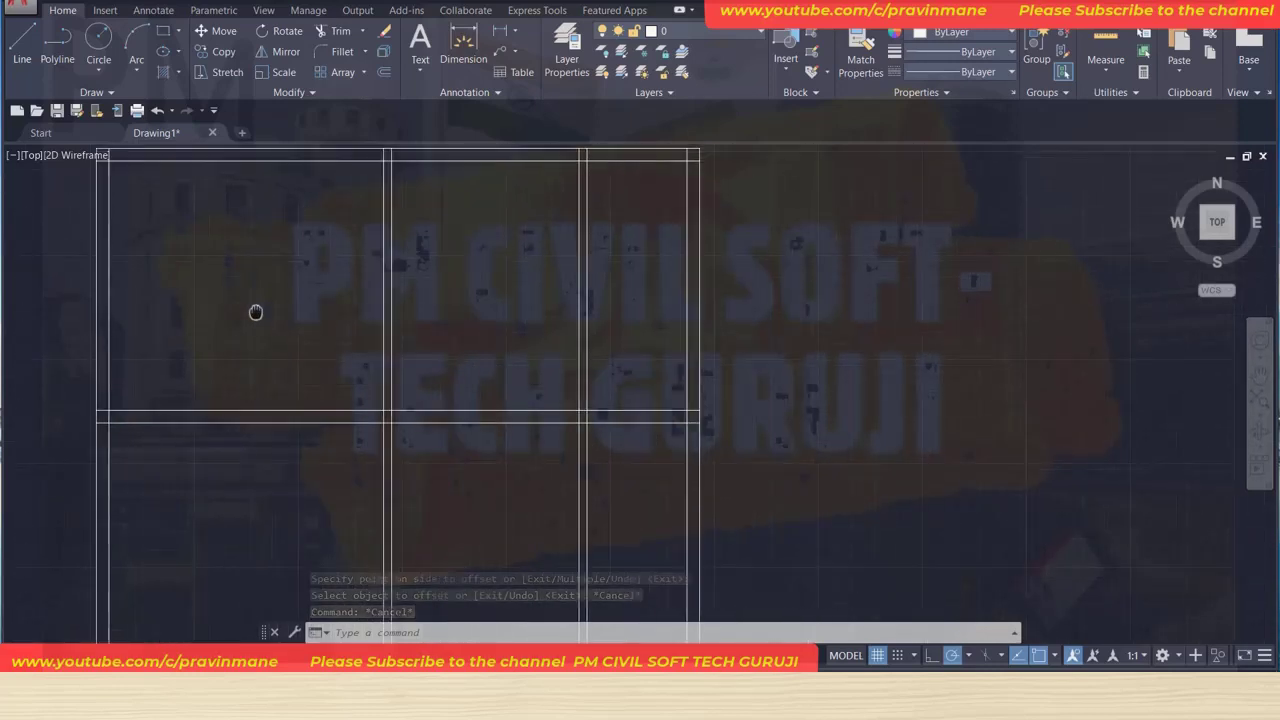
scroll(172, 199, "down", 2)
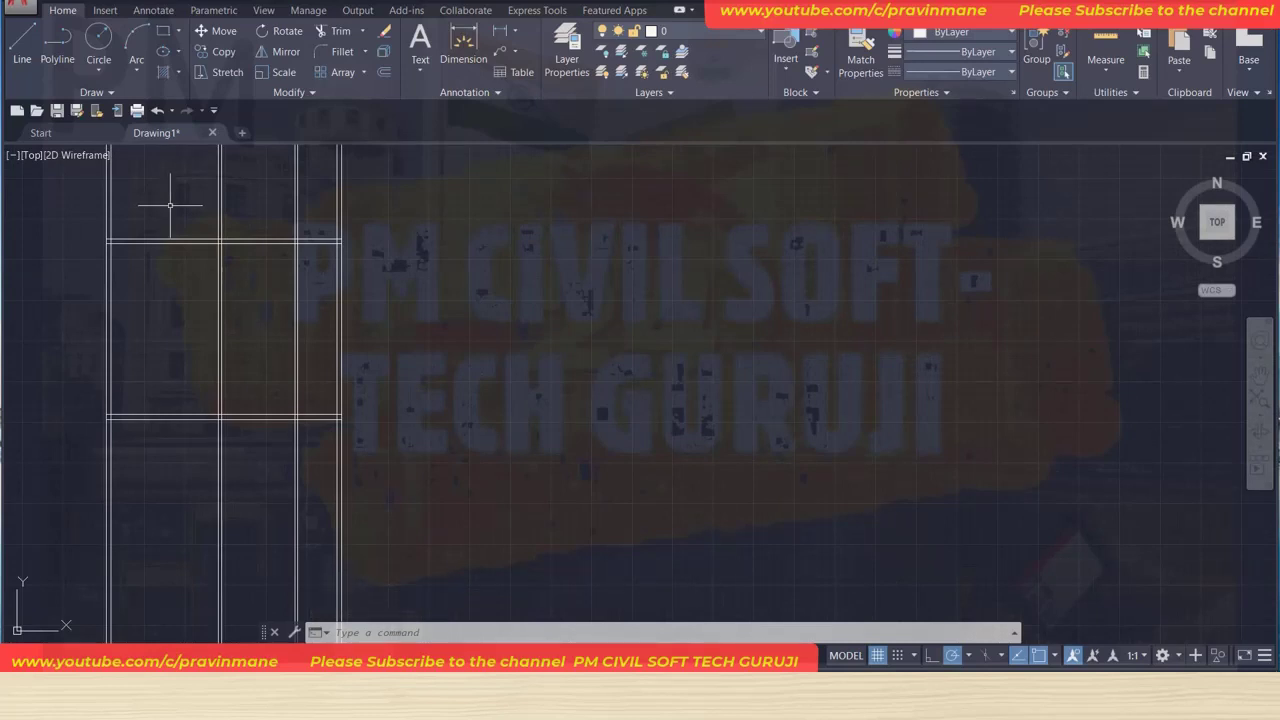
scroll(170, 206, "up", 2)
middle_click_drag(170, 206, 188, 321)
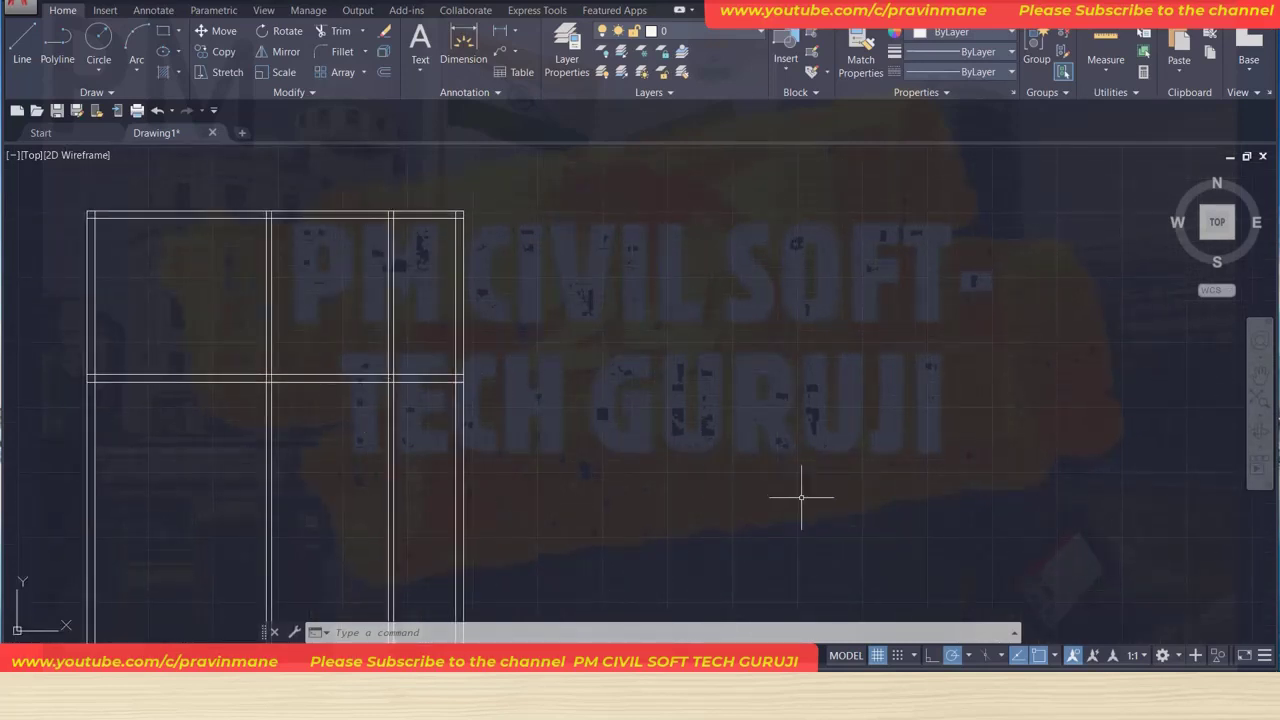
type("tr")
key("Return")
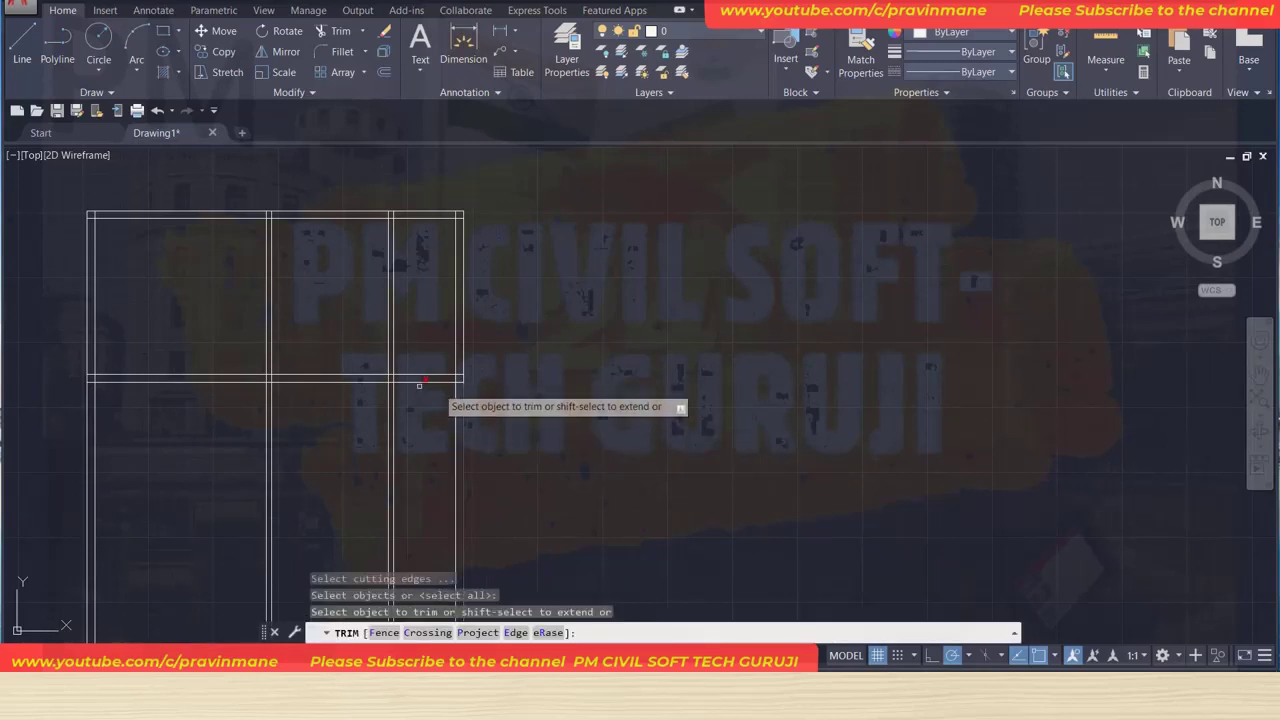
left_click(421, 410)
left_click(409, 318)
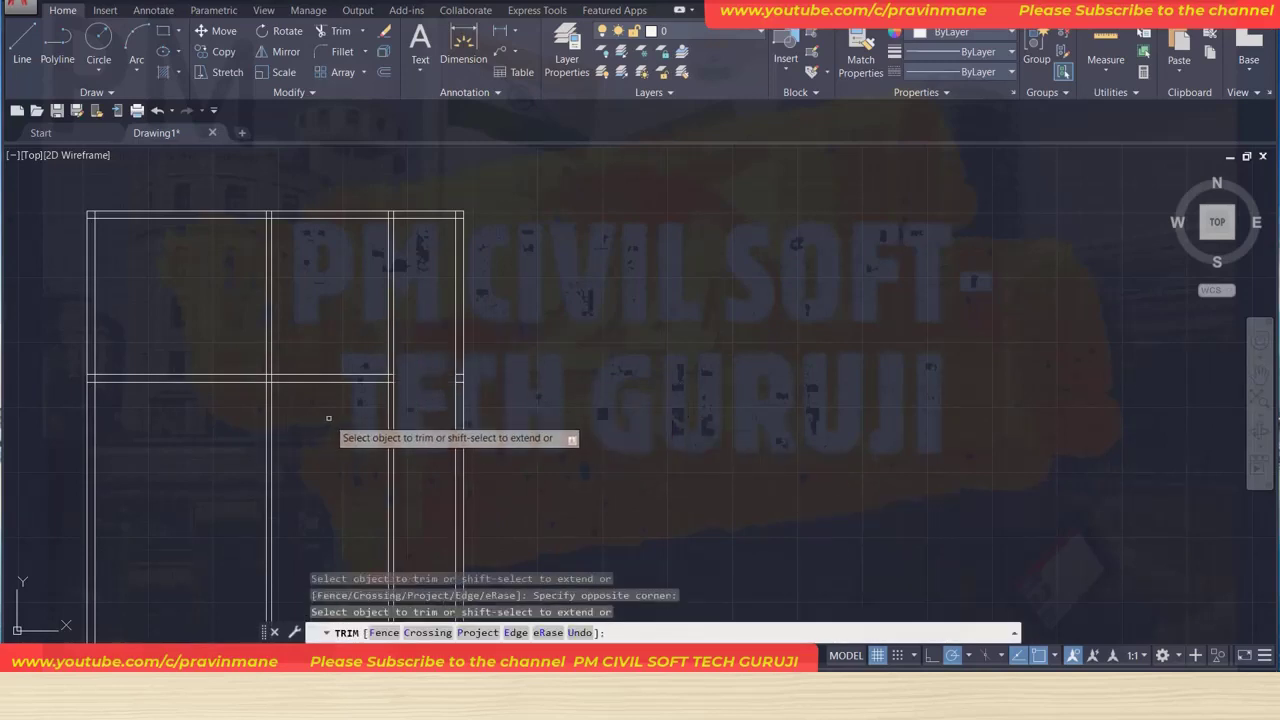
left_click(324, 415)
left_click(323, 337)
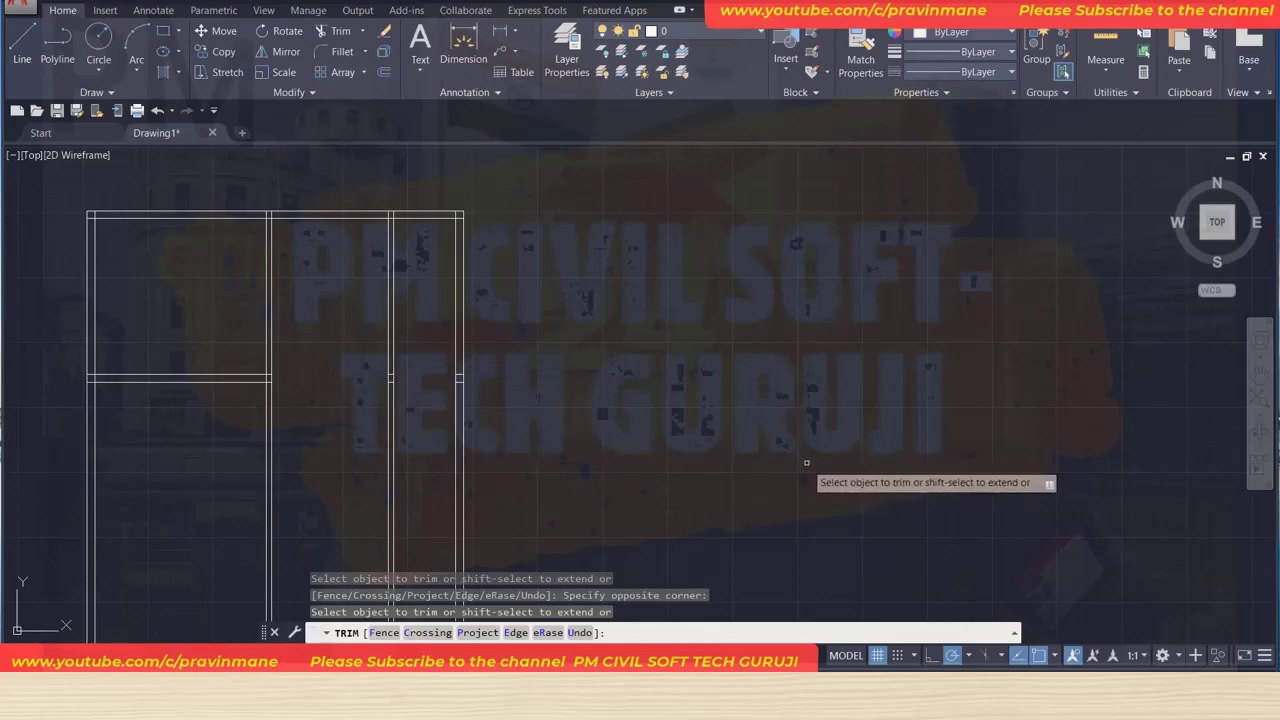
key("Escape")
key("Escape")
key("Escape")
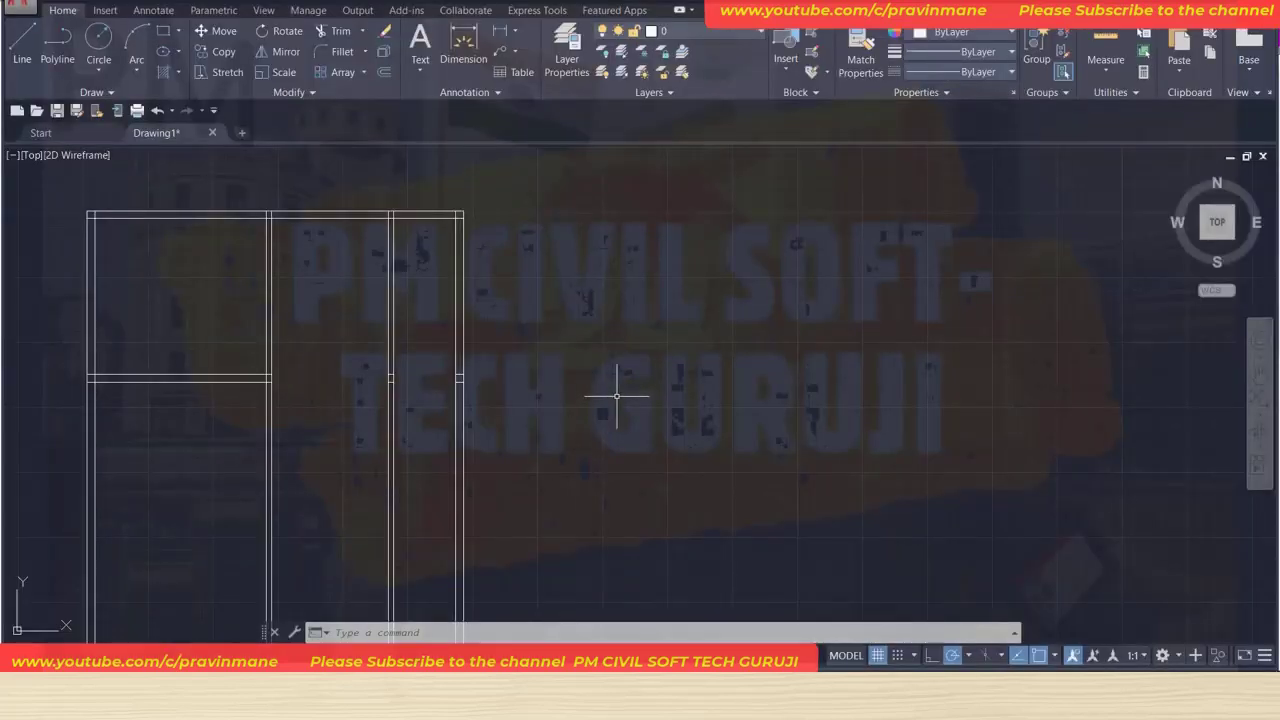
Offset the top line 7' down and give a horizontal wall line a 4" parallel copy.
type("o")
key("Return")
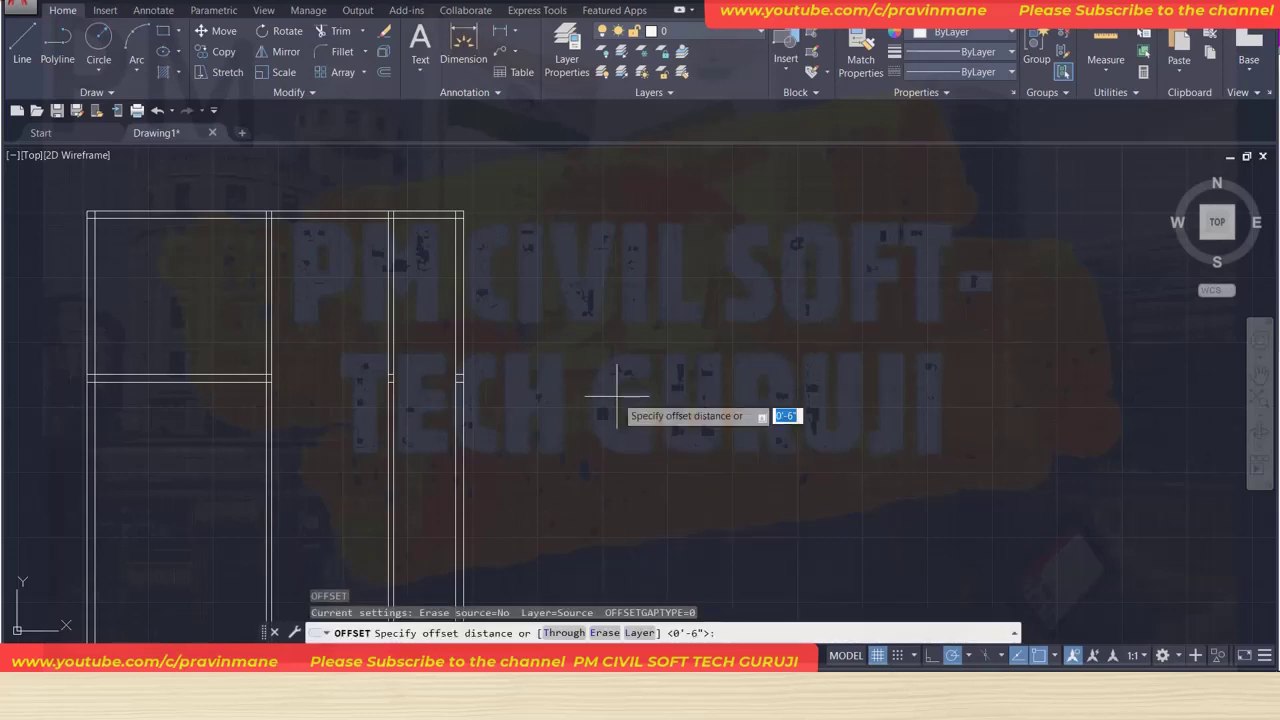
type("7")
key("Return")
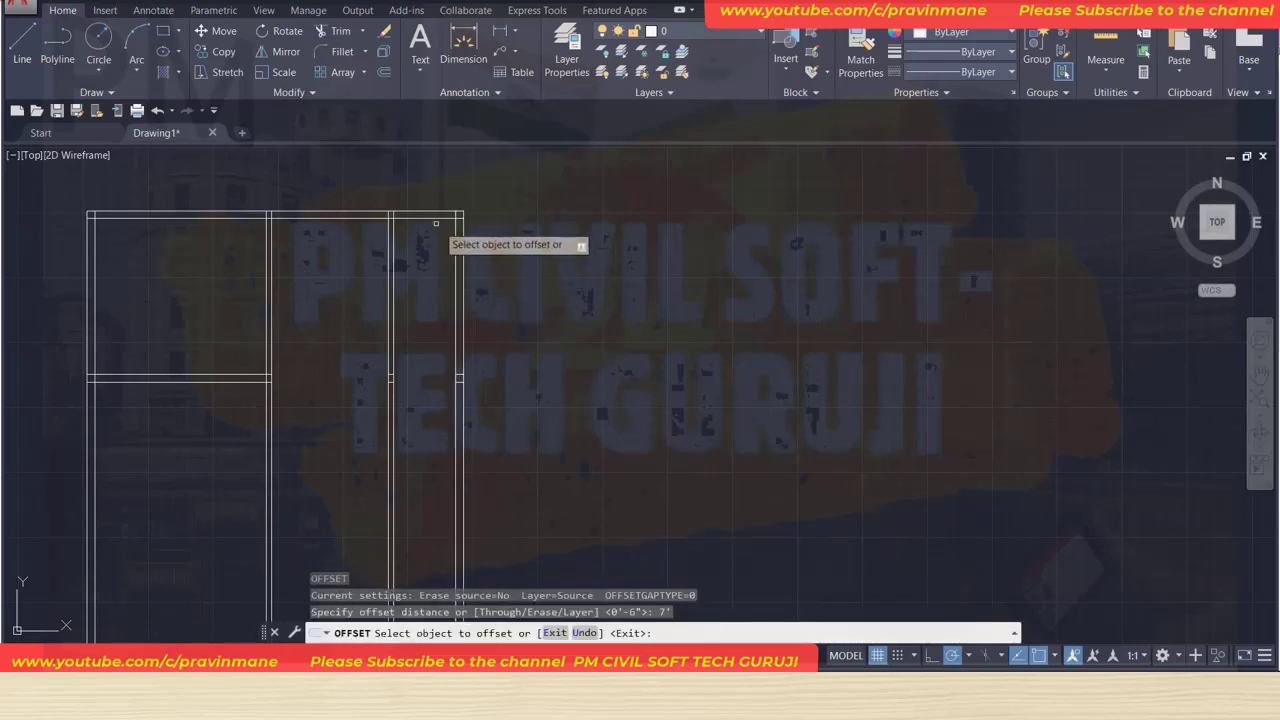
left_click(422, 218)
left_click(418, 250)
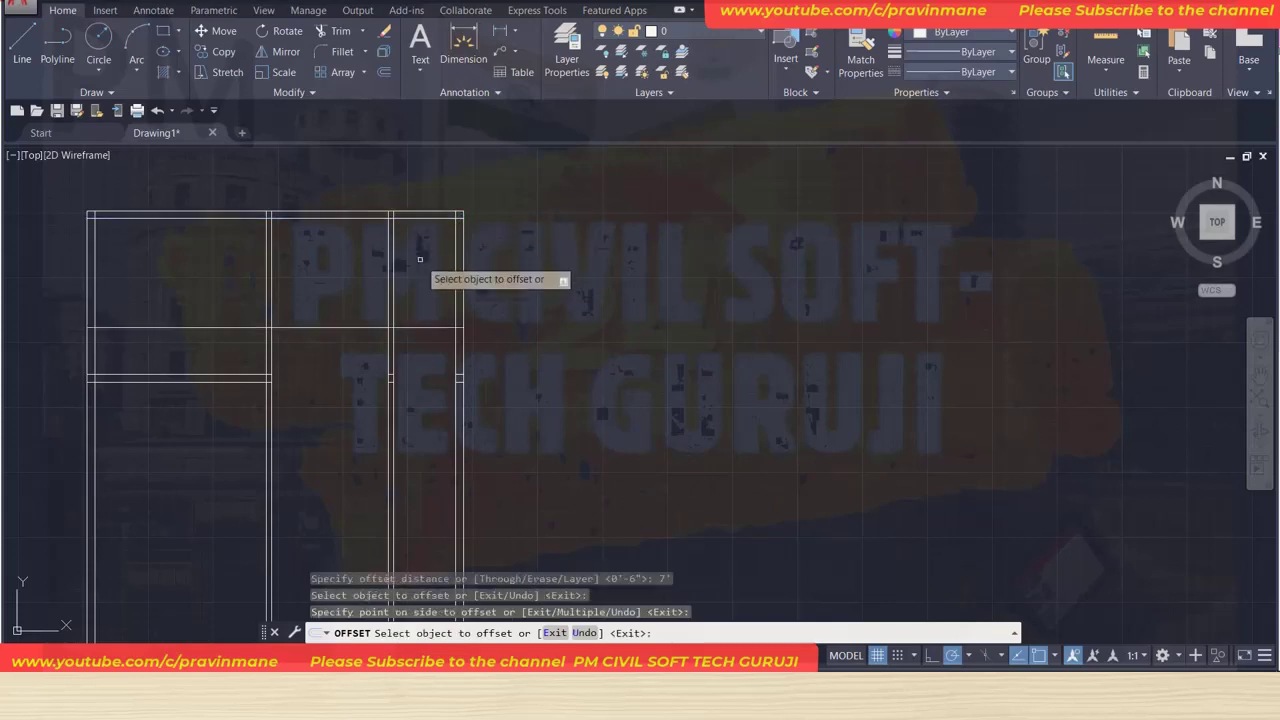
key("Return")
key("Return")
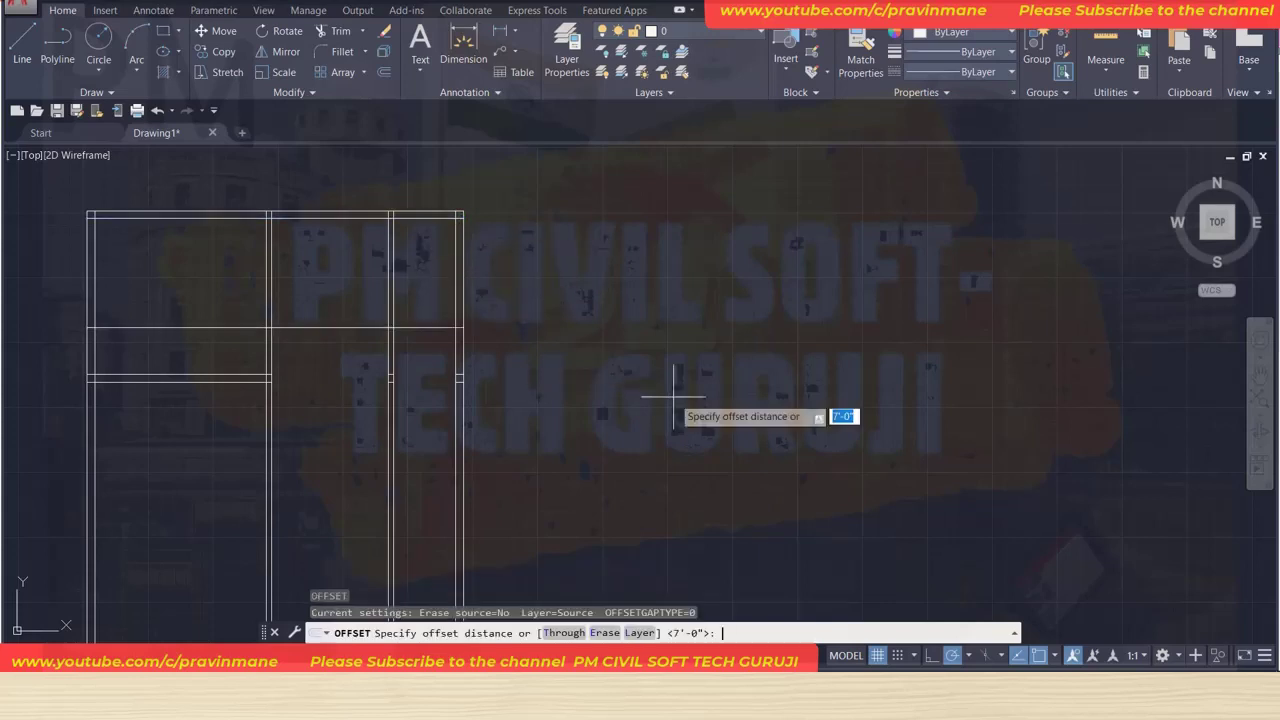
type("4")
key("Return")
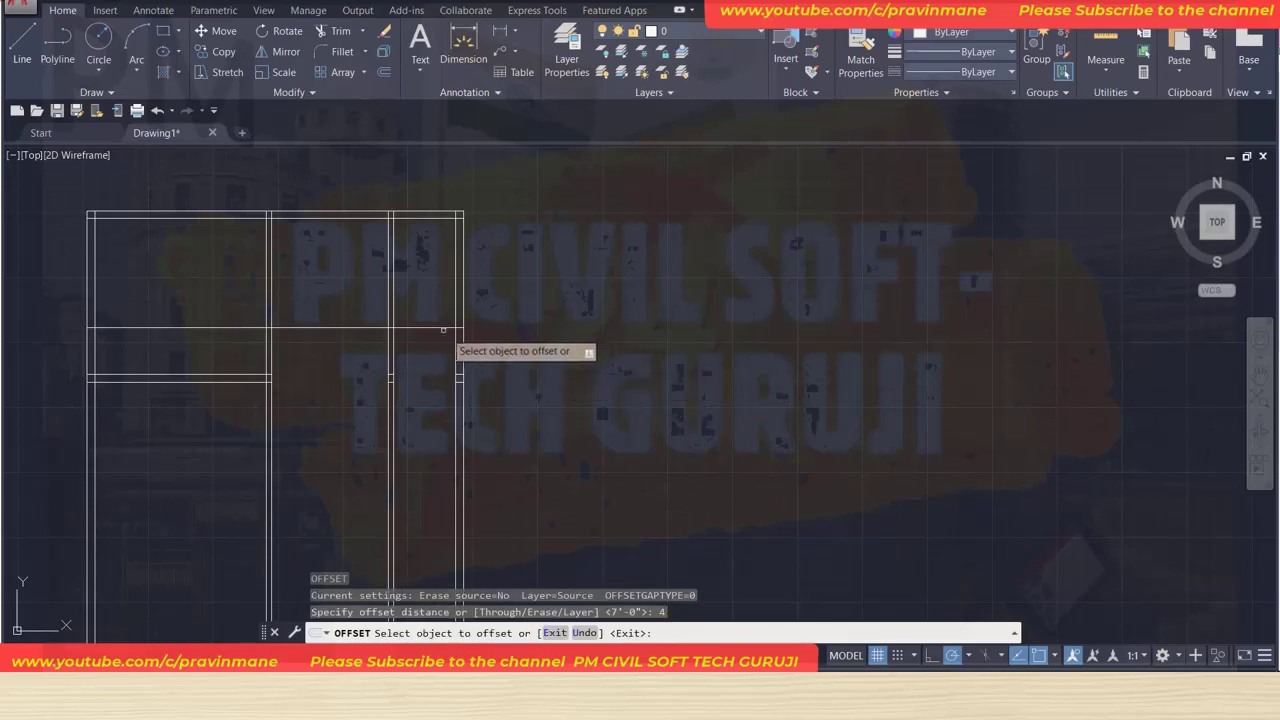
left_click(430, 328)
left_click(429, 370)
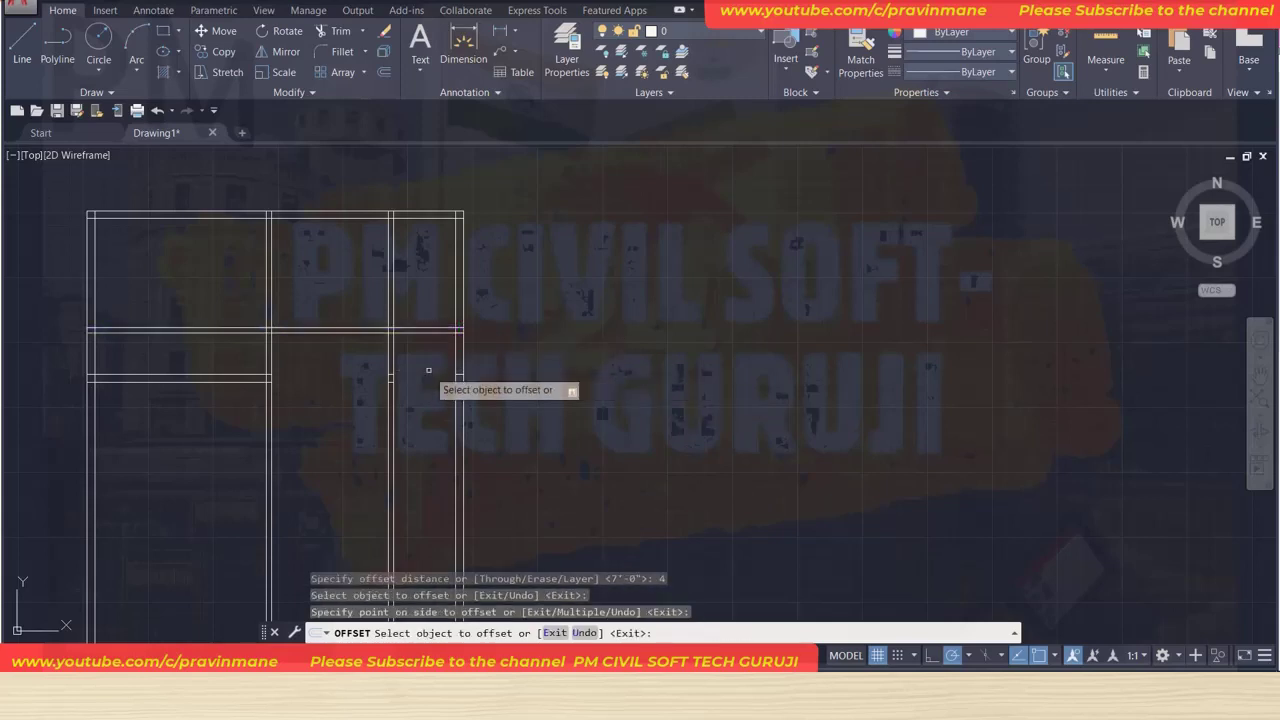
scroll(413, 356, "up", 2)
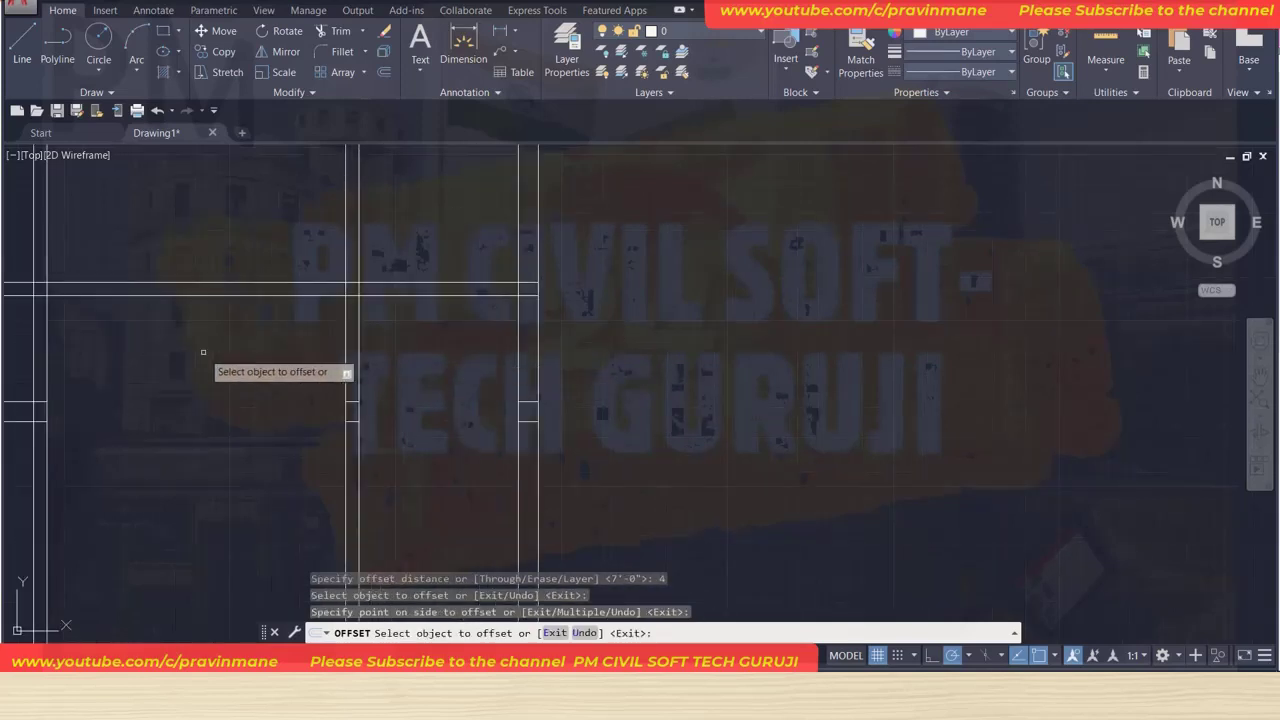
scroll(254, 343, "down", 1)
scroll(300, 330, "down", 1)
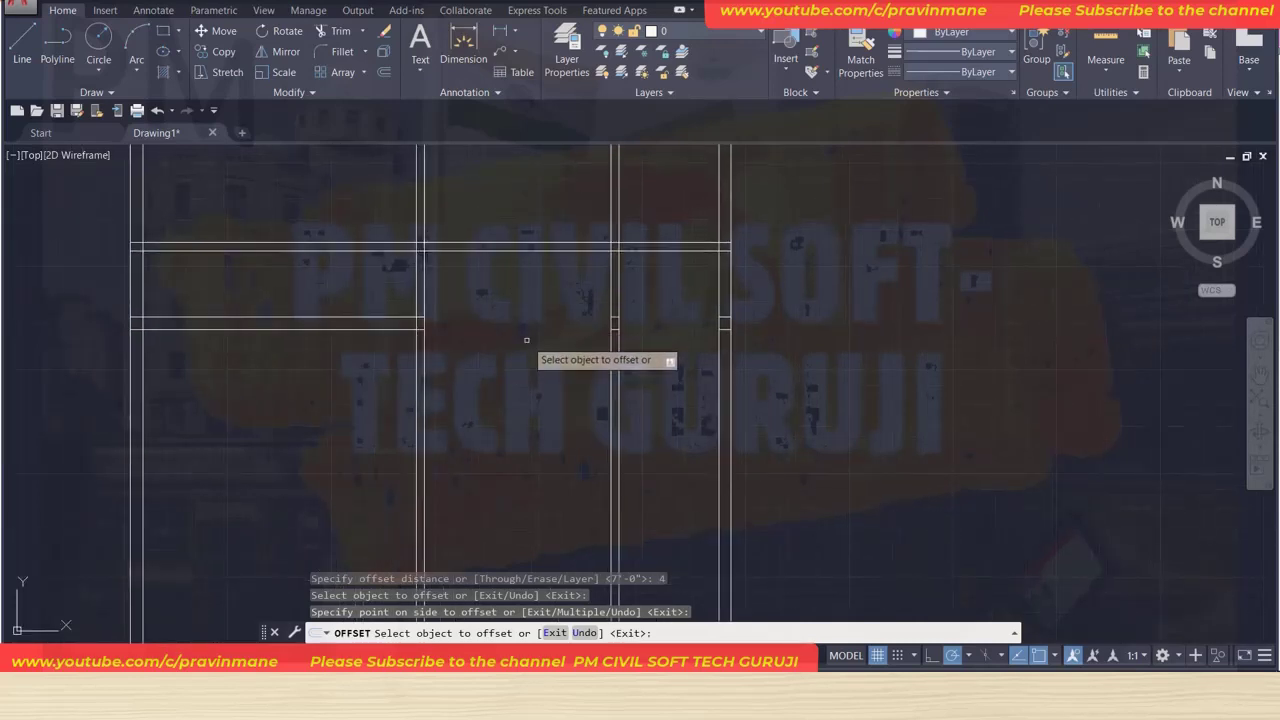
middle_click_drag(526, 341, 471, 305)
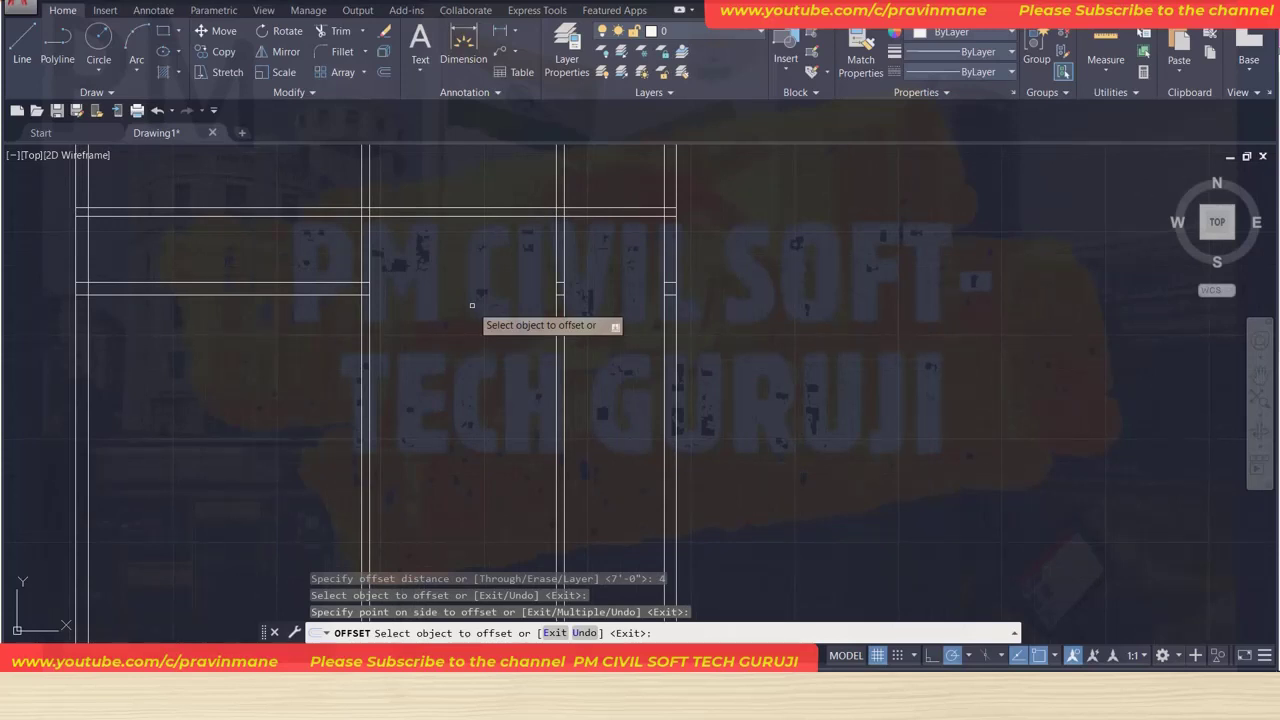
key("Return")
Offset the top wall 10' down and add a second line 4" below it.
key("Return")
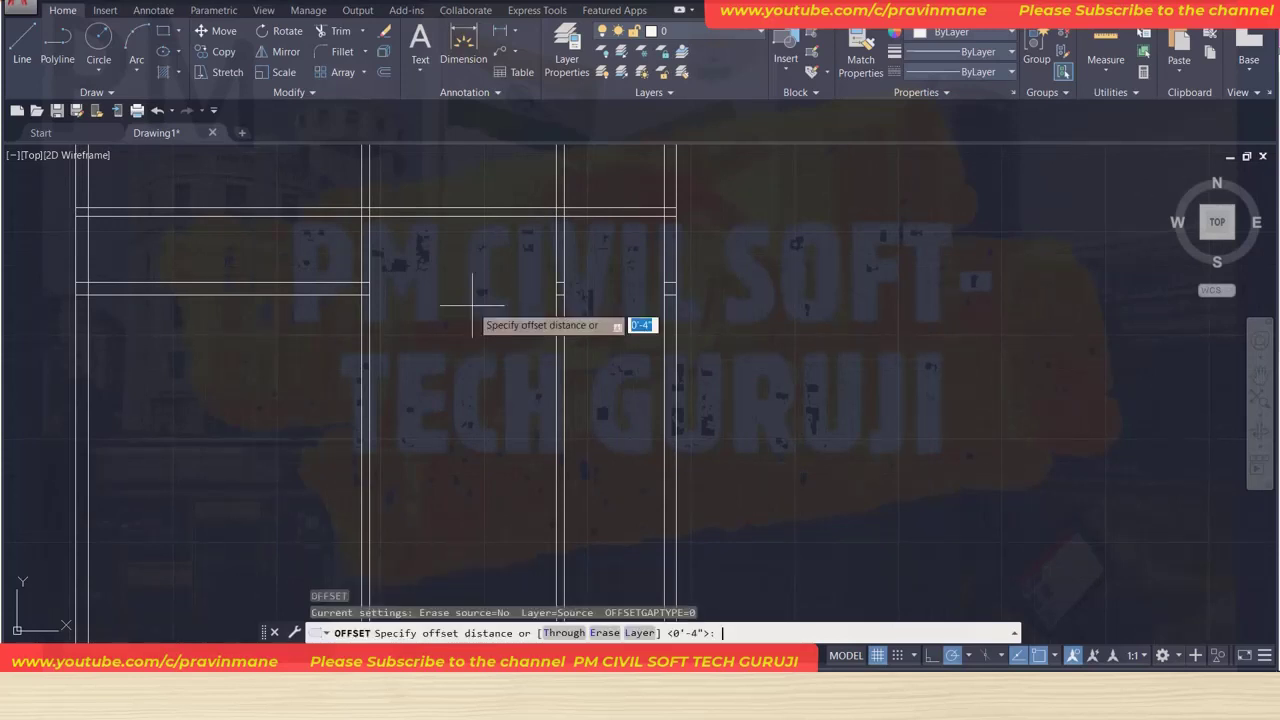
type("120")
key("Return")
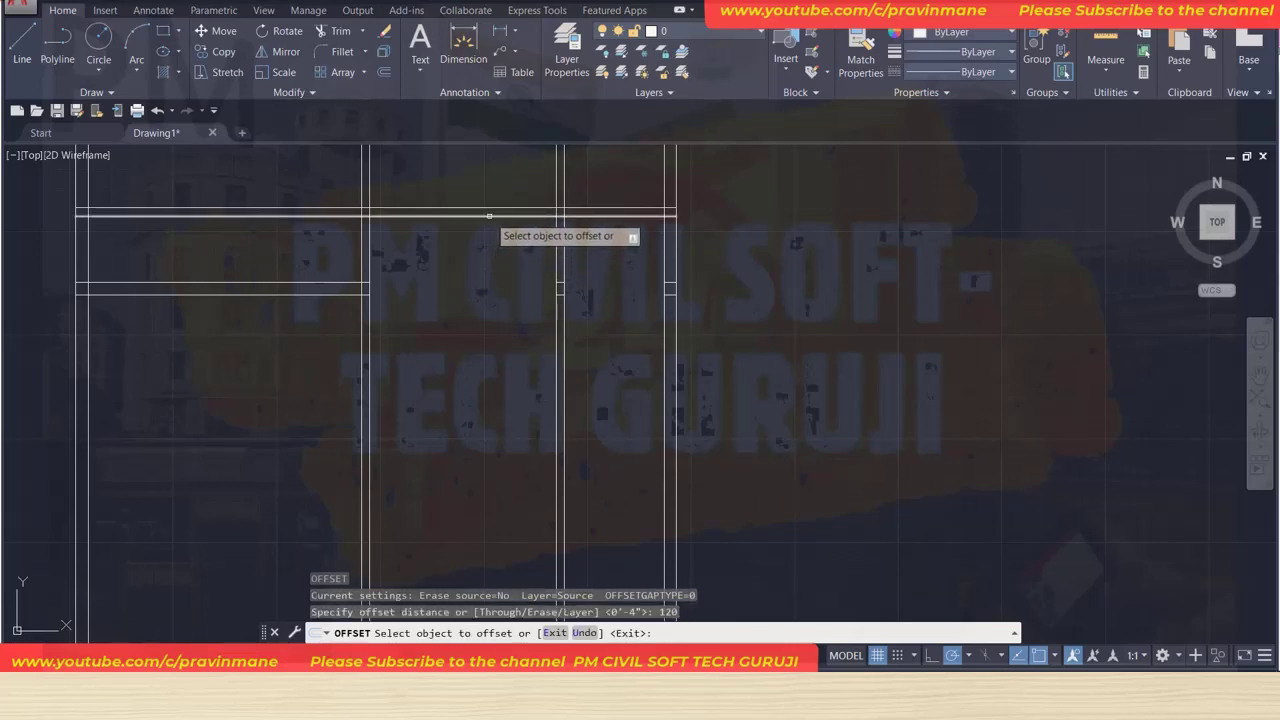
left_click(489, 215)
left_click(470, 385)
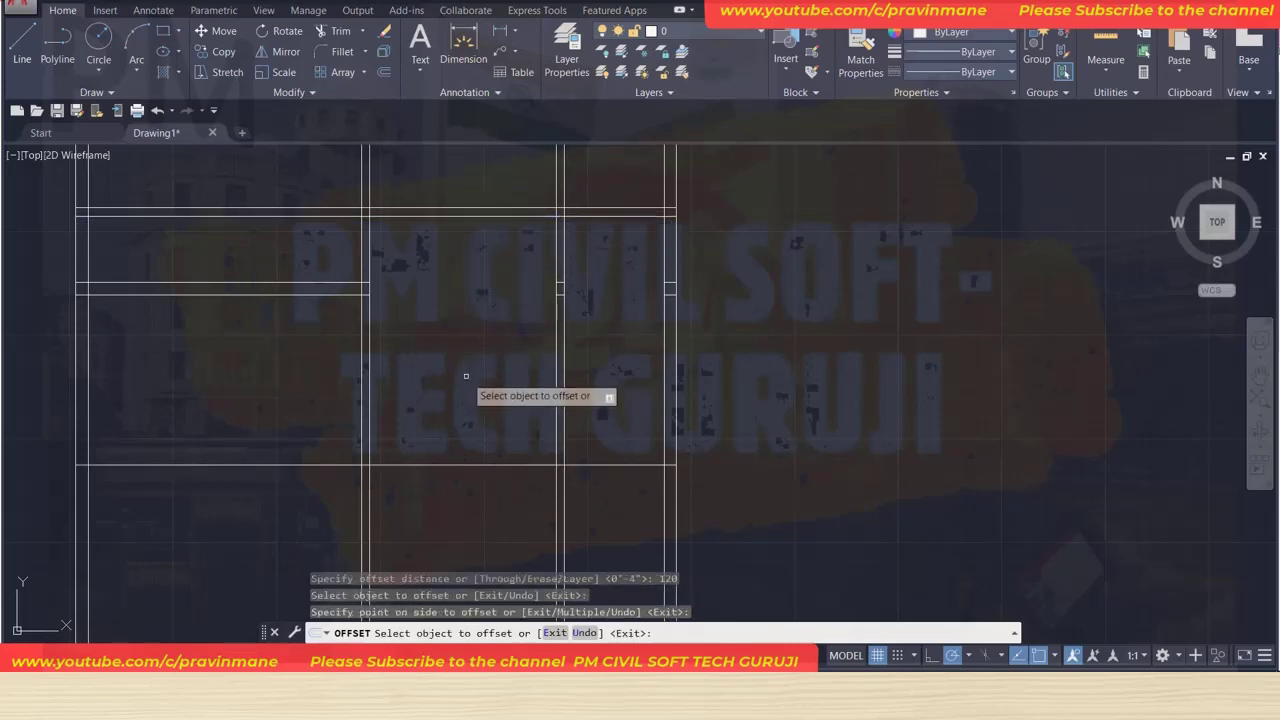
key("Return")
key("Return")
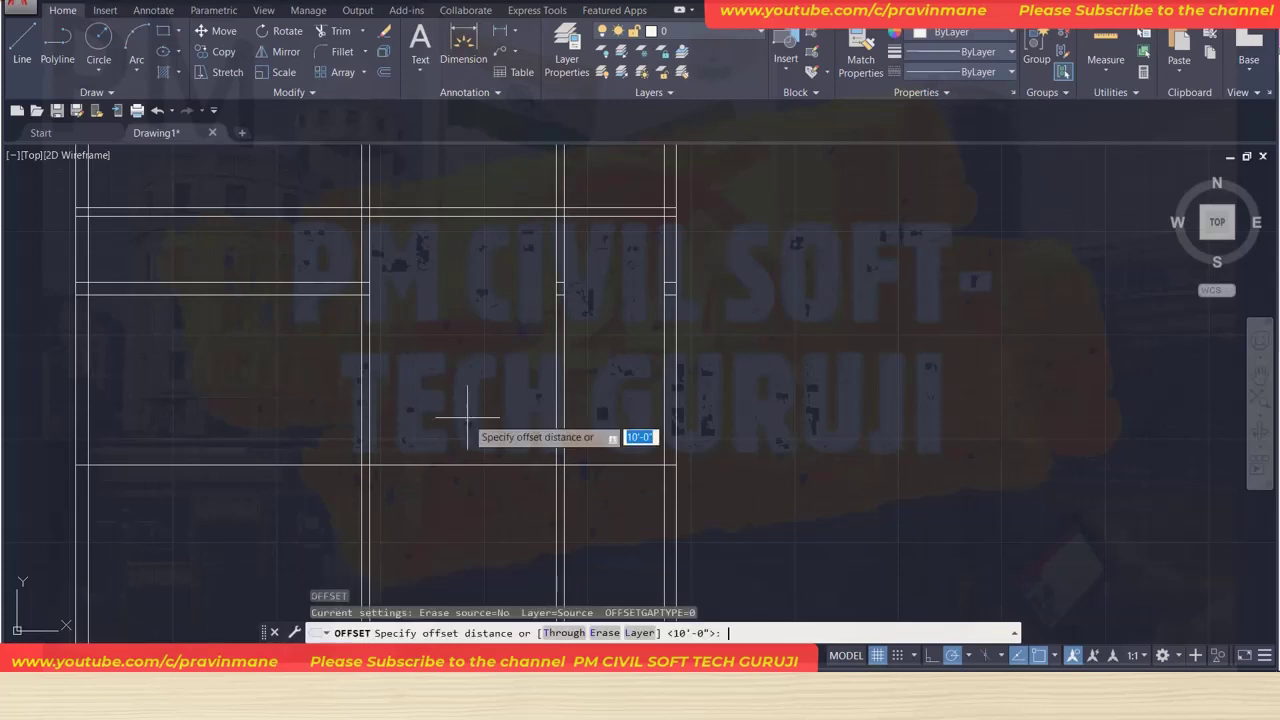
type("4")
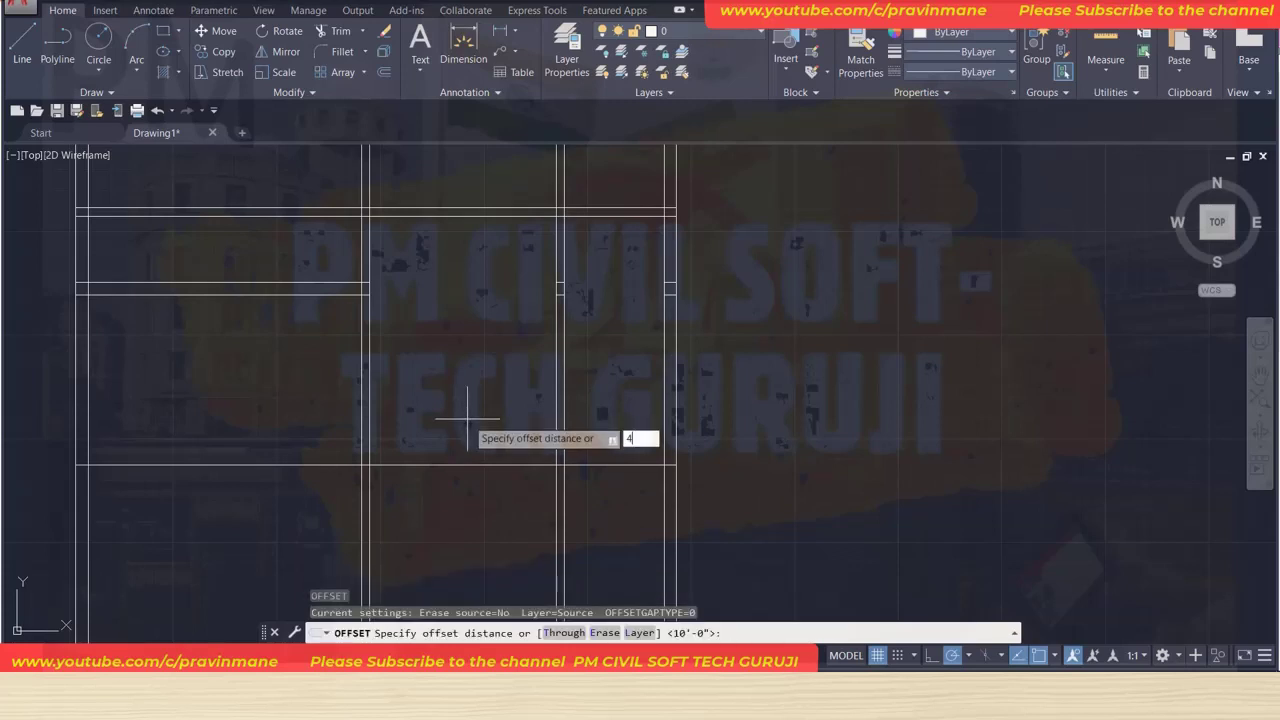
key("Return")
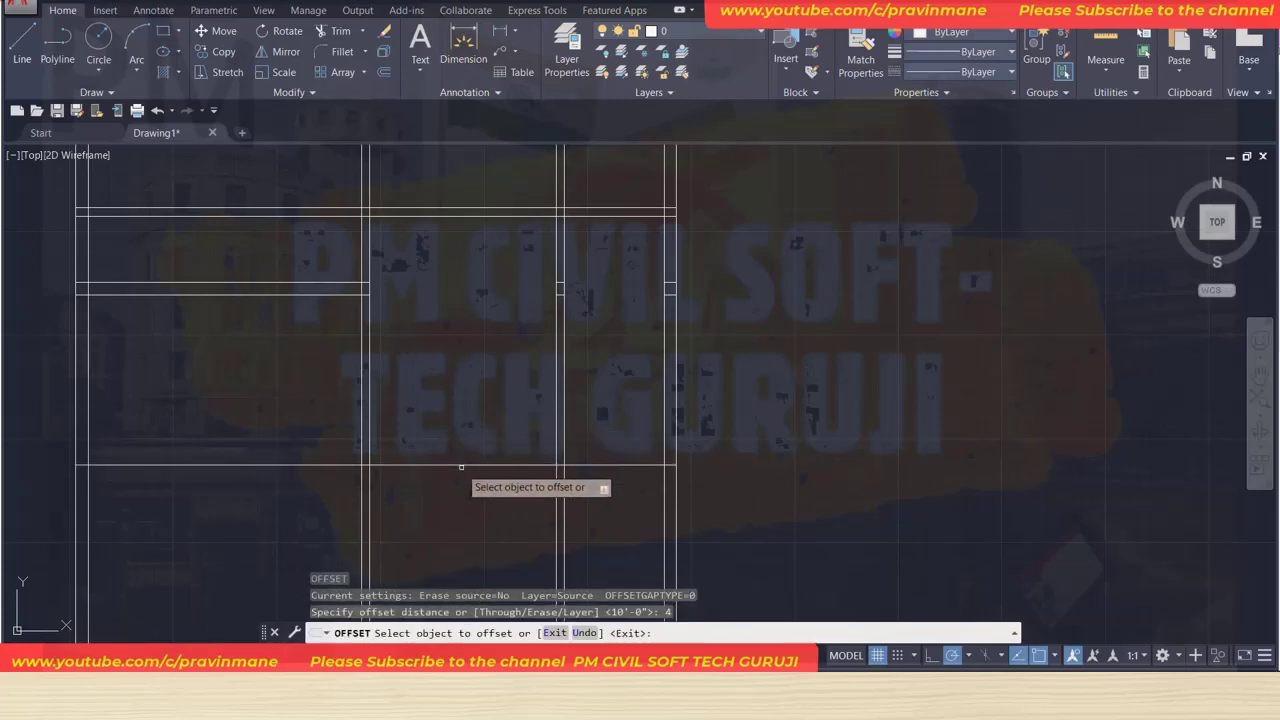
left_click(466, 464)
left_click(464, 530)
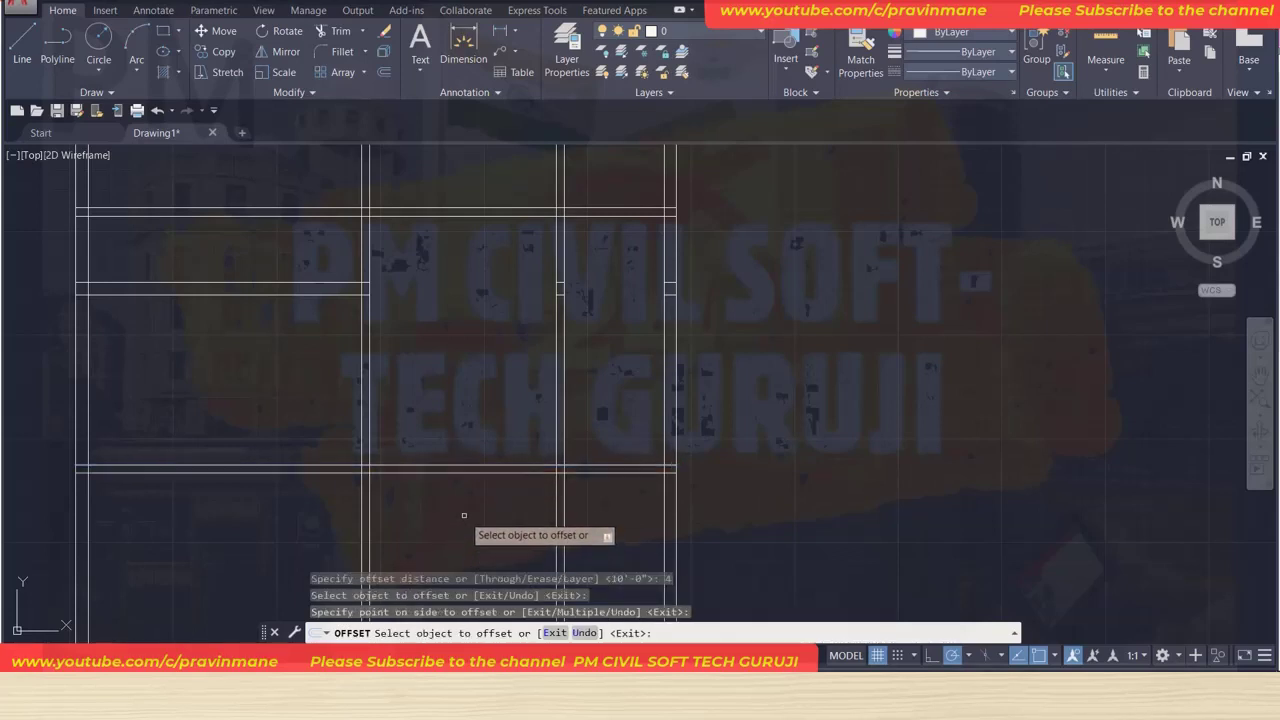
key("Escape")
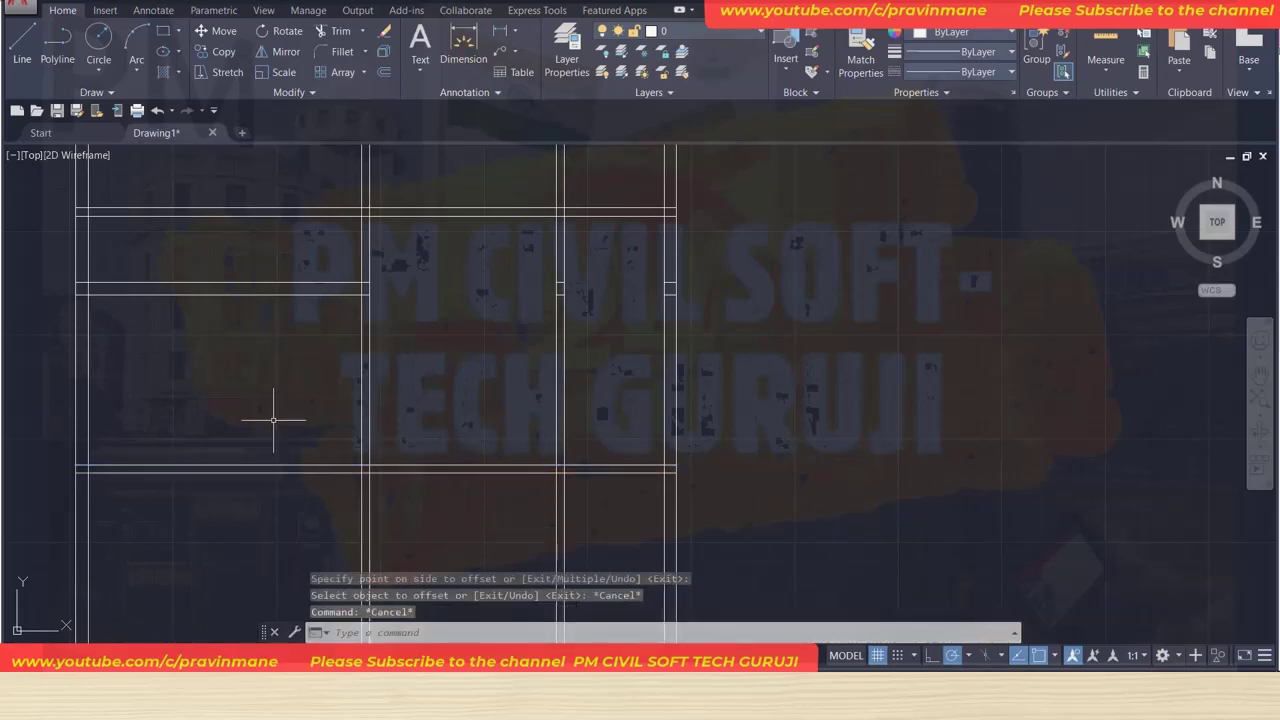
Trim the lower and upper horizontal wall lines where they overrun the vertical walls.
type("tr")
key("Return")
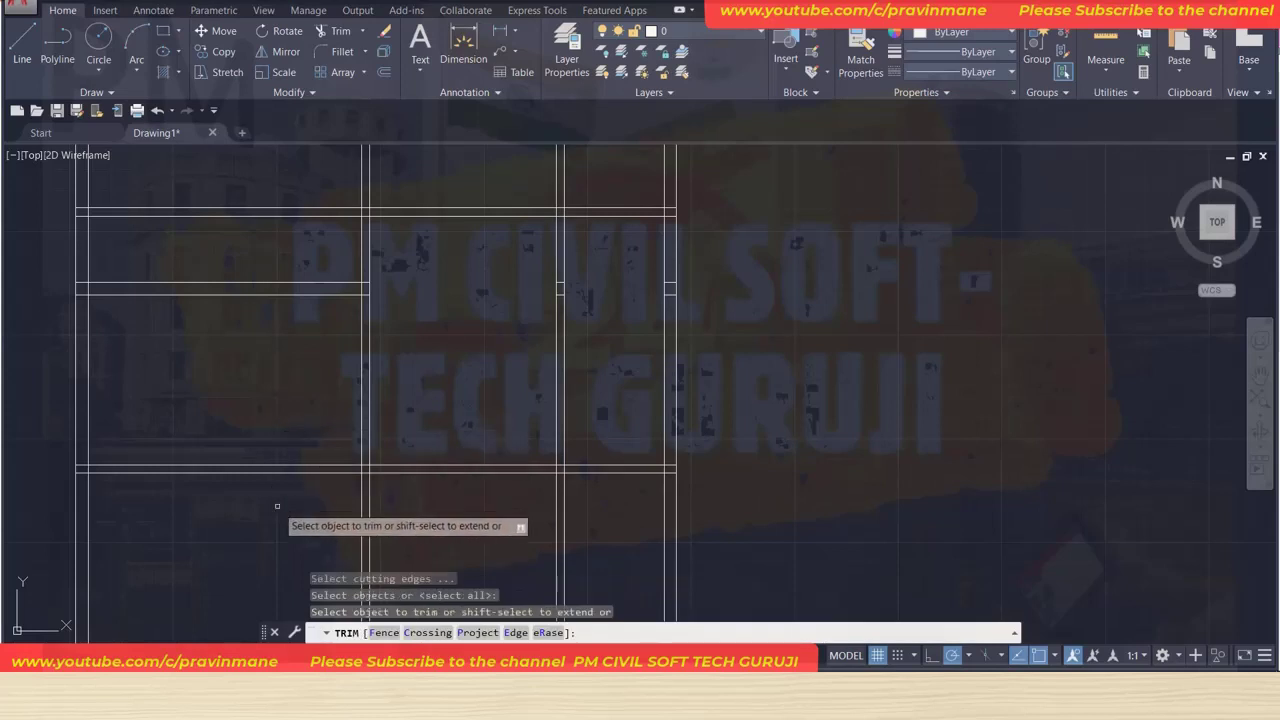
left_click(278, 505)
left_click(262, 424)
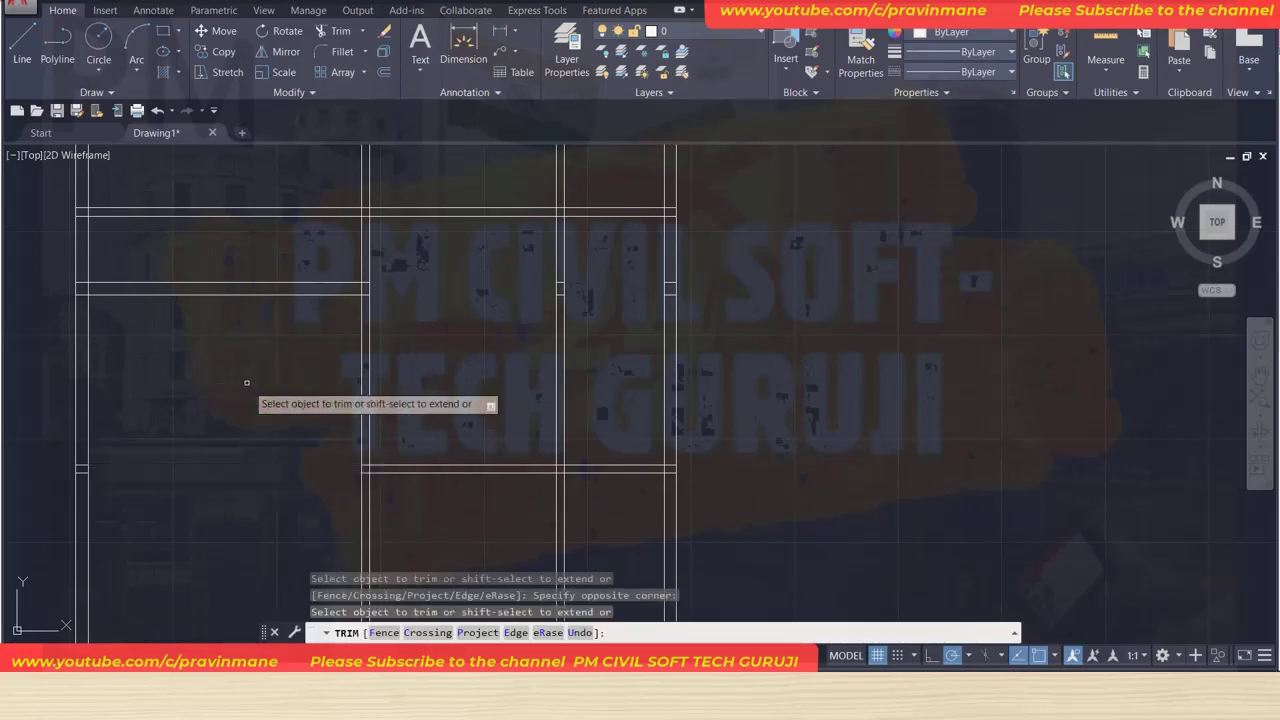
left_click(232, 250)
left_click(230, 186)
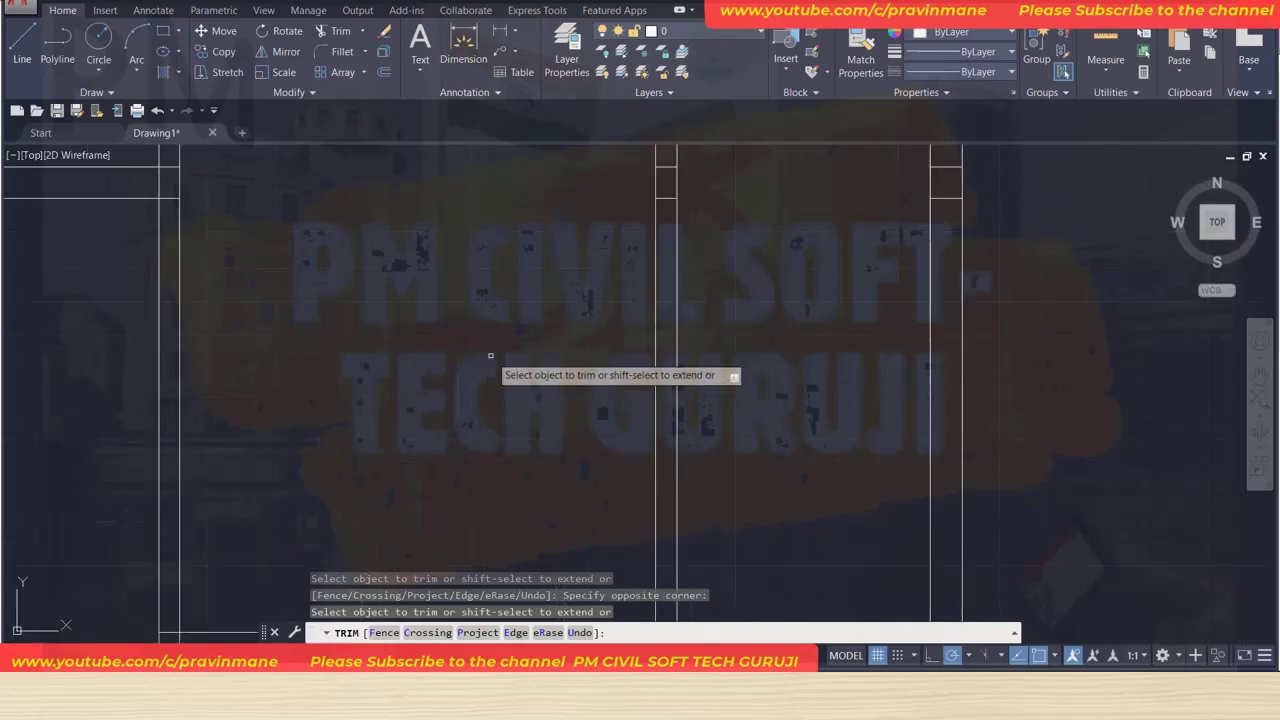
scroll(490, 355, "down", 2)
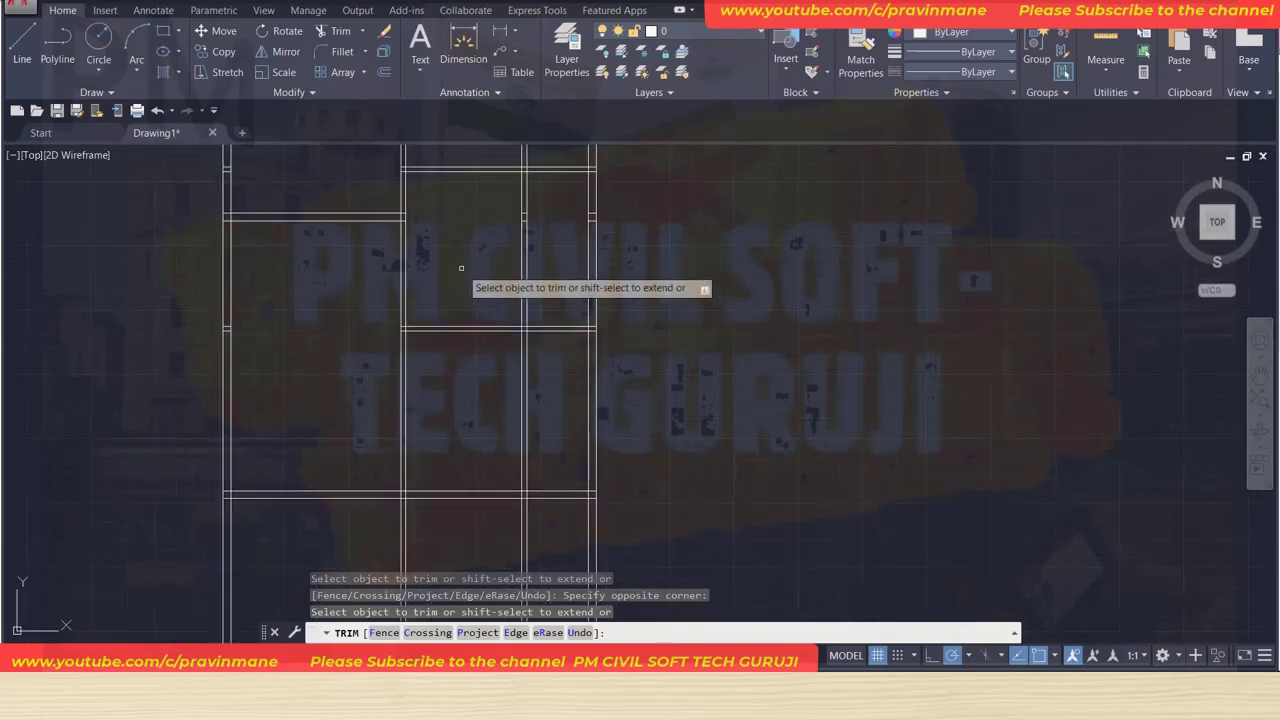
middle_click_drag(461, 268, 470, 397)
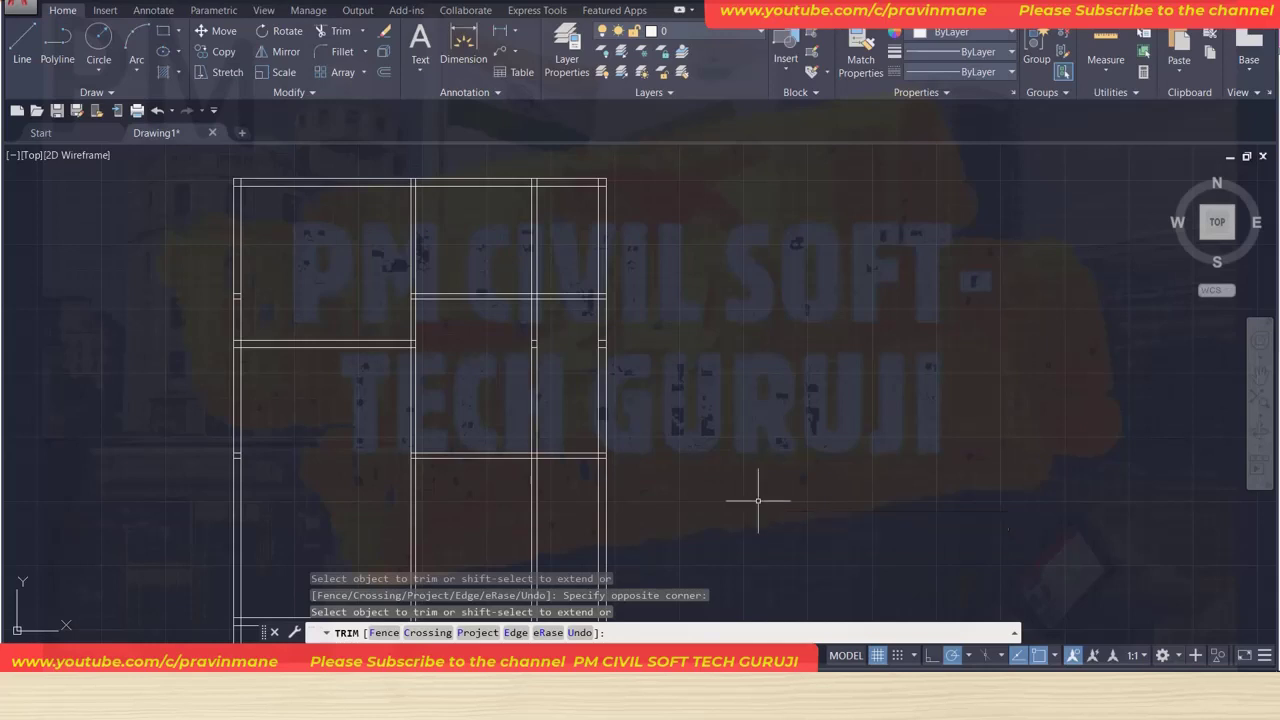
key("Escape")
key("Escape")
key("Escape")
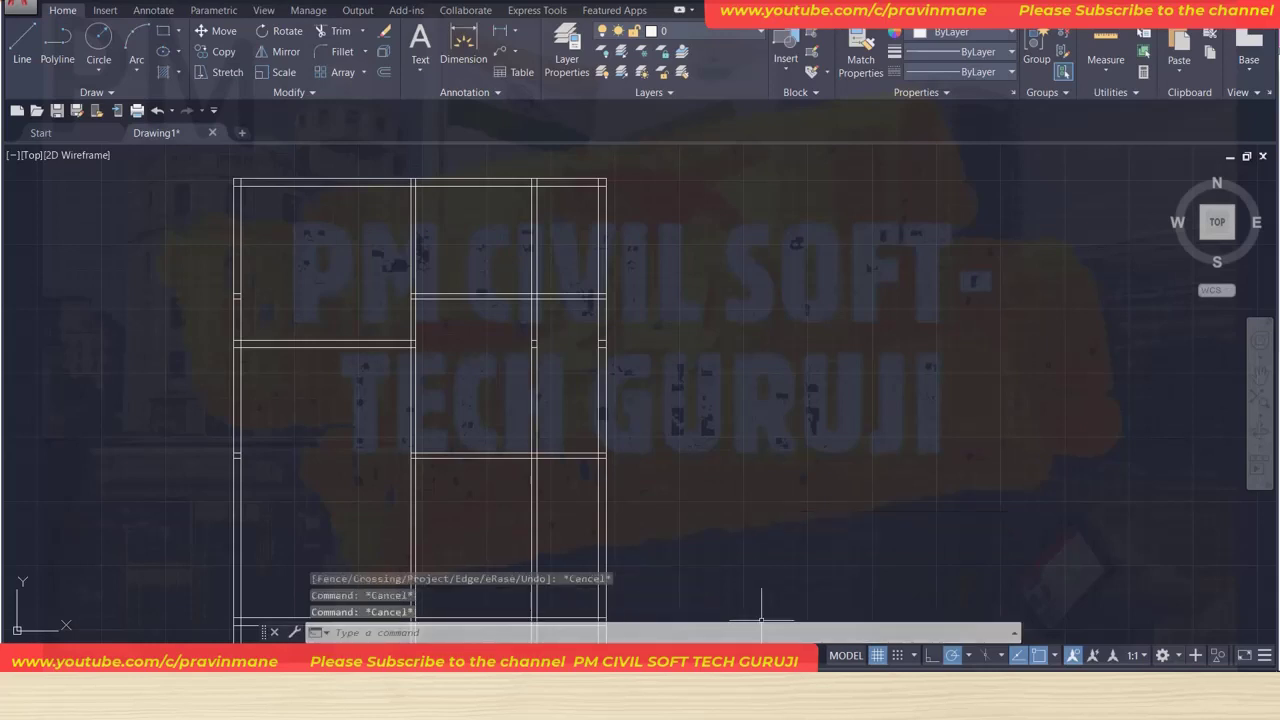
left_click(566, 600)
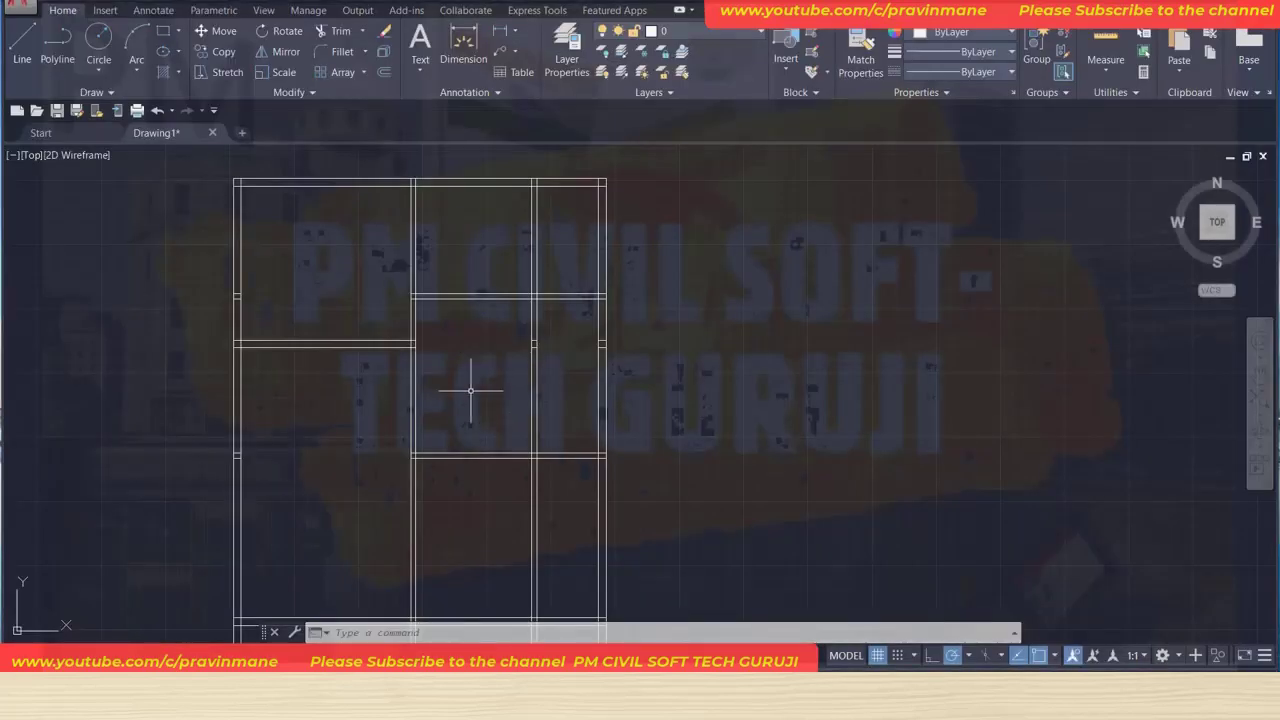
scroll(460, 412, "up", 2)
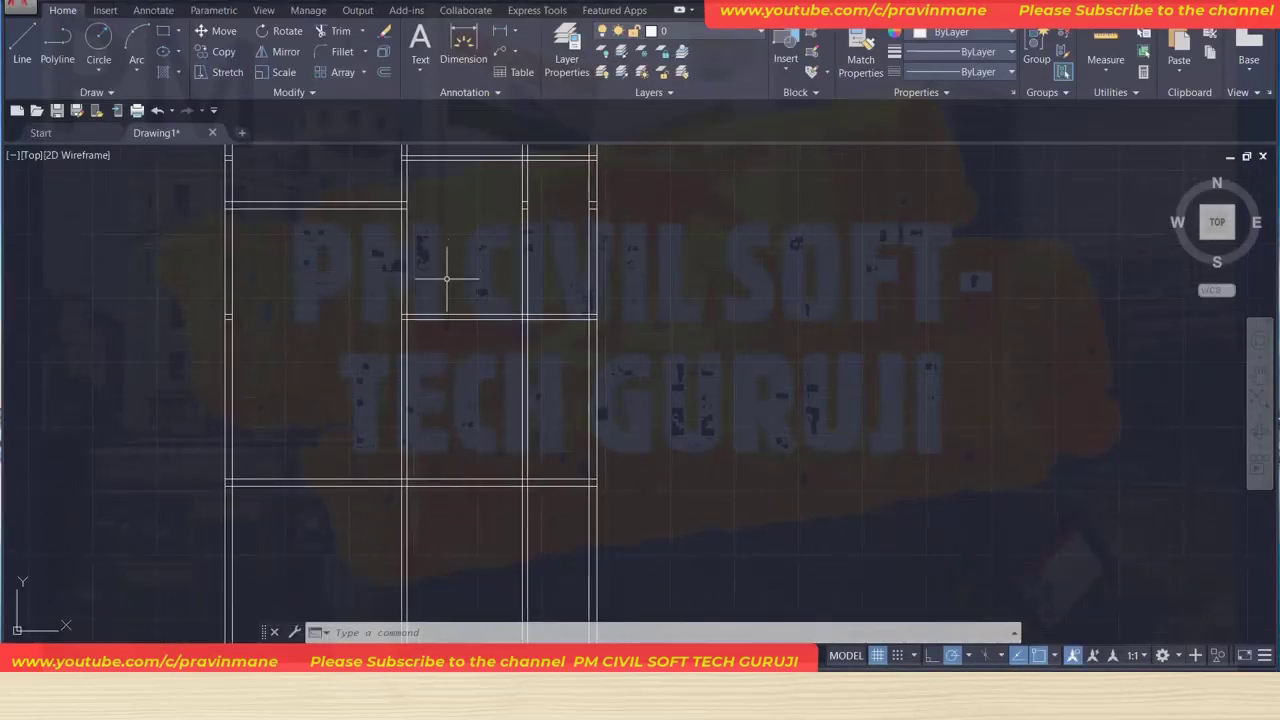
scroll(442, 265, "down", 4)
scroll(440, 264, "up", 2)
scroll(437, 265, "down", 1)
scroll(434, 266, "down", 2)
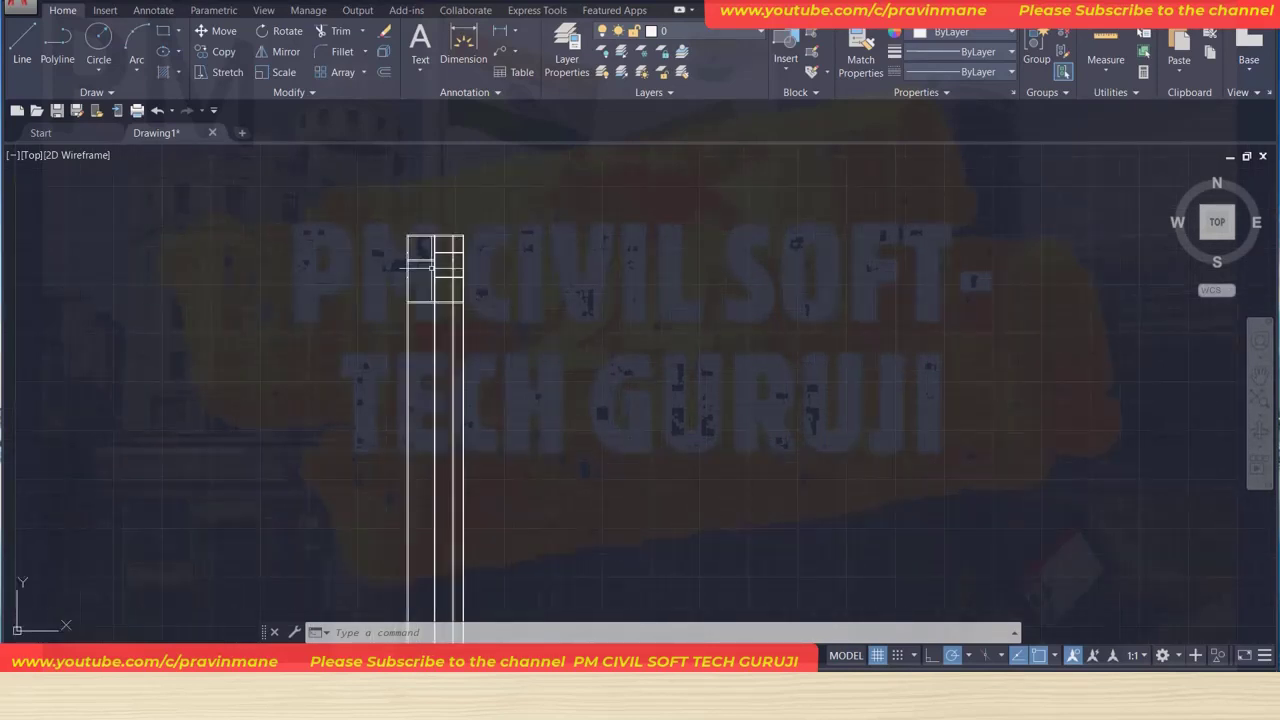
scroll(431, 267, "up", 2)
scroll(431, 267, "up", 2)
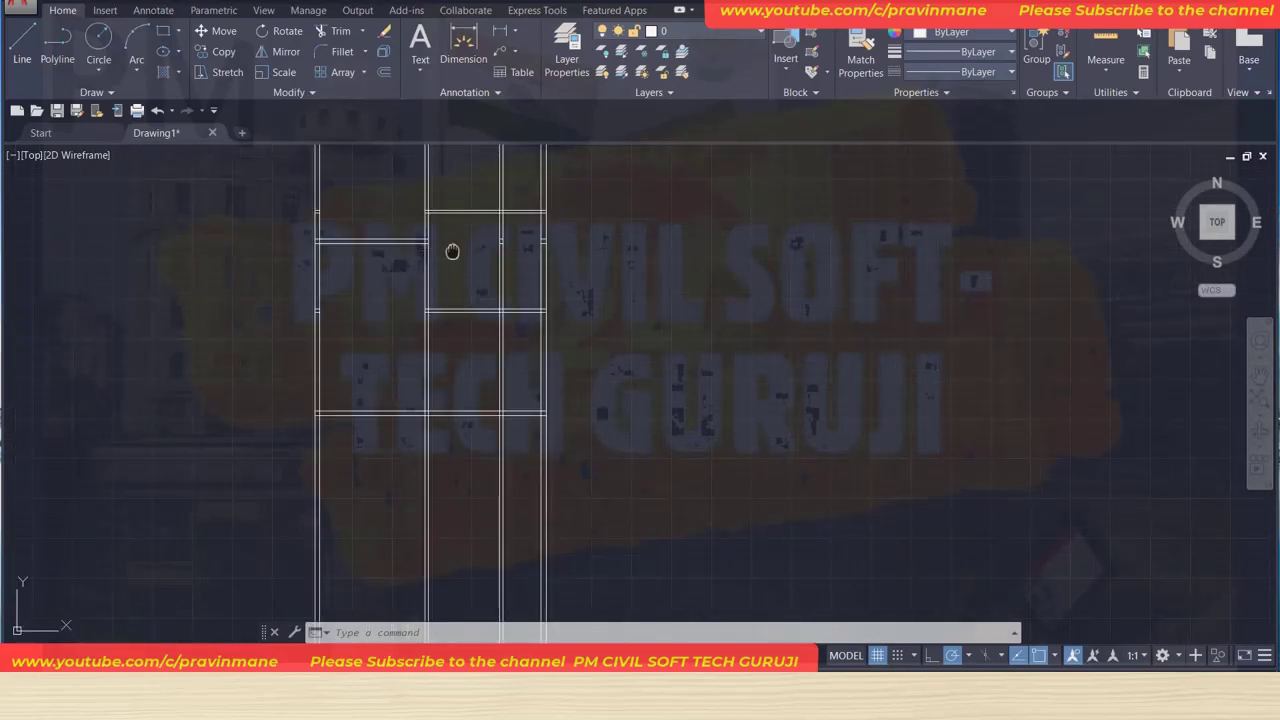
middle_click_drag(451, 251, 389, 342)
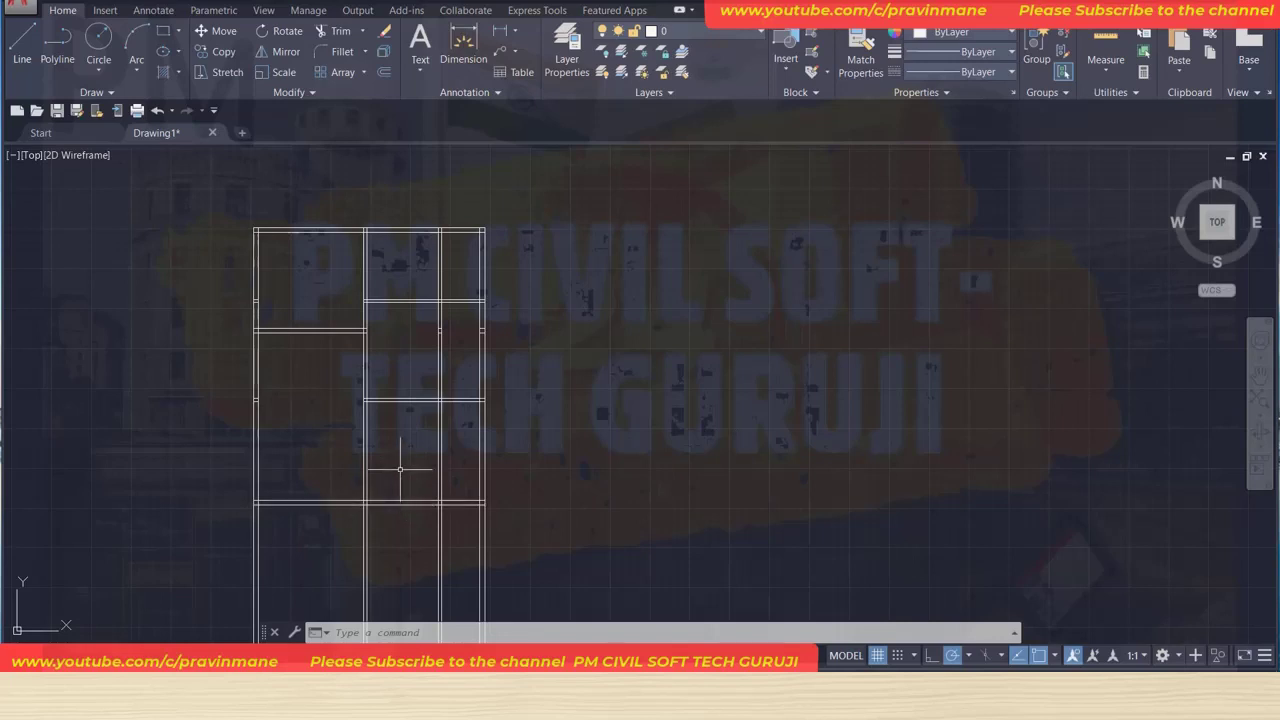
scroll(400, 468, "down", 2)
mouse_move(400, 468)
middle_mouse_down()
mouse_move(426, 323)
mouse_move(403, 417)
middle_mouse_up()
Trim the leftover line segments at the two crossings beside the vertical walls.
scroll(398, 419, "up", 2)
scroll(398, 419, "up", 2)
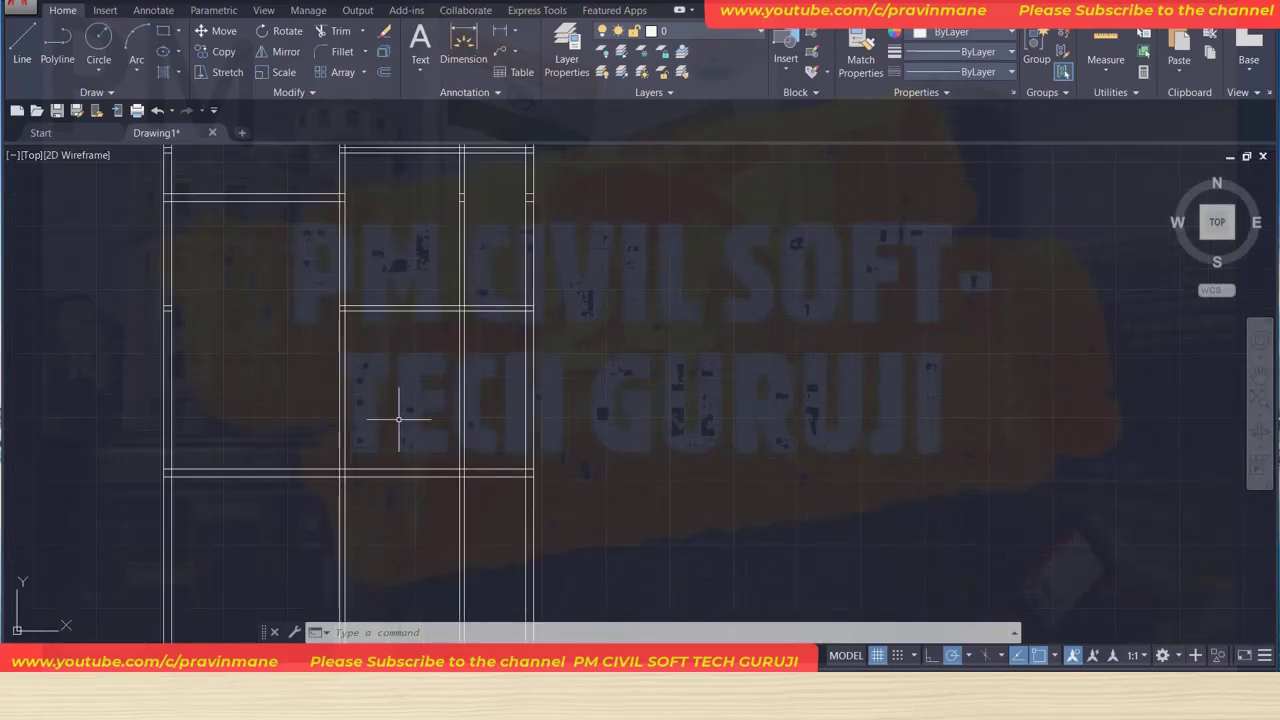
type("tr")
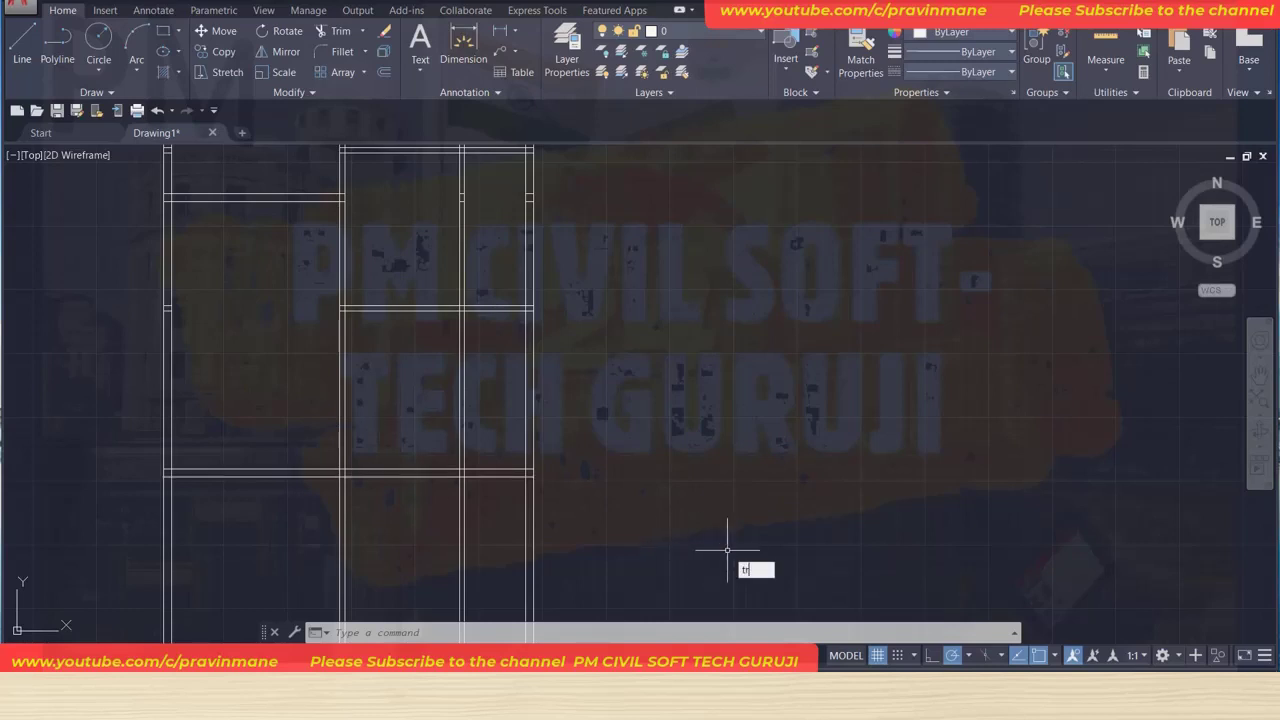
key("Return")
left_click(430, 514)
left_click(378, 433)
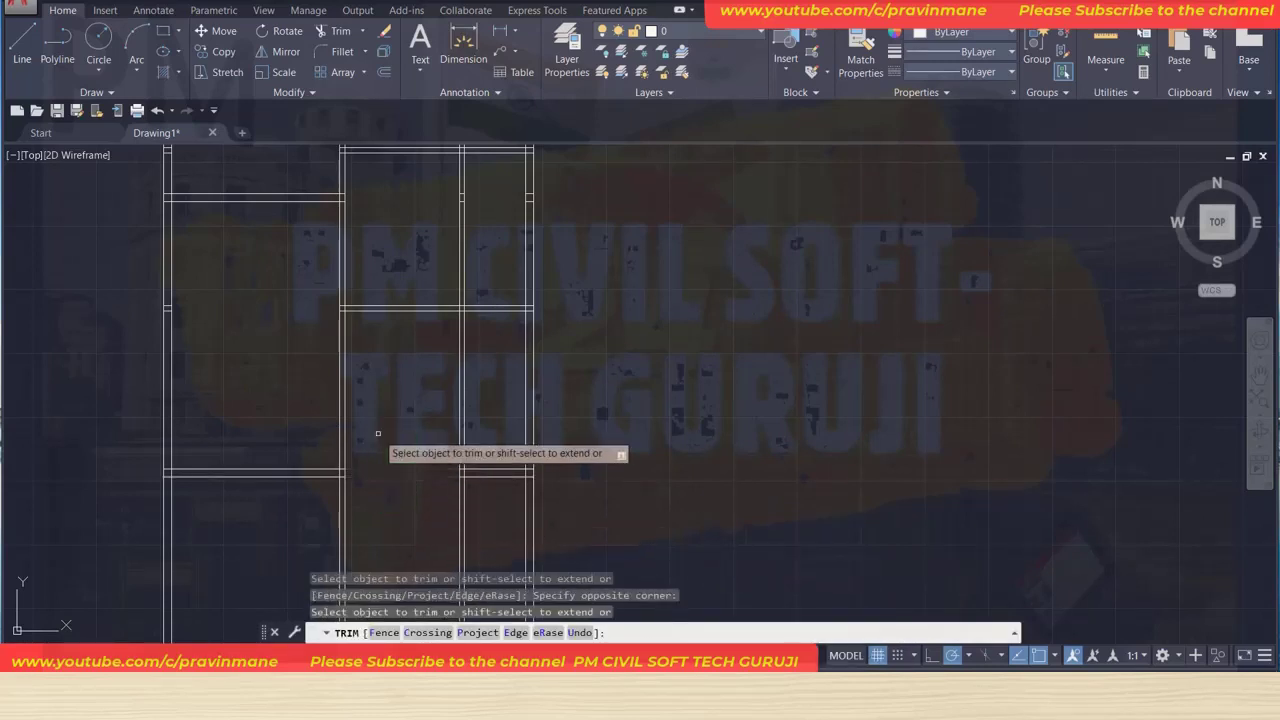
left_click(512, 484)
left_click(490, 423)
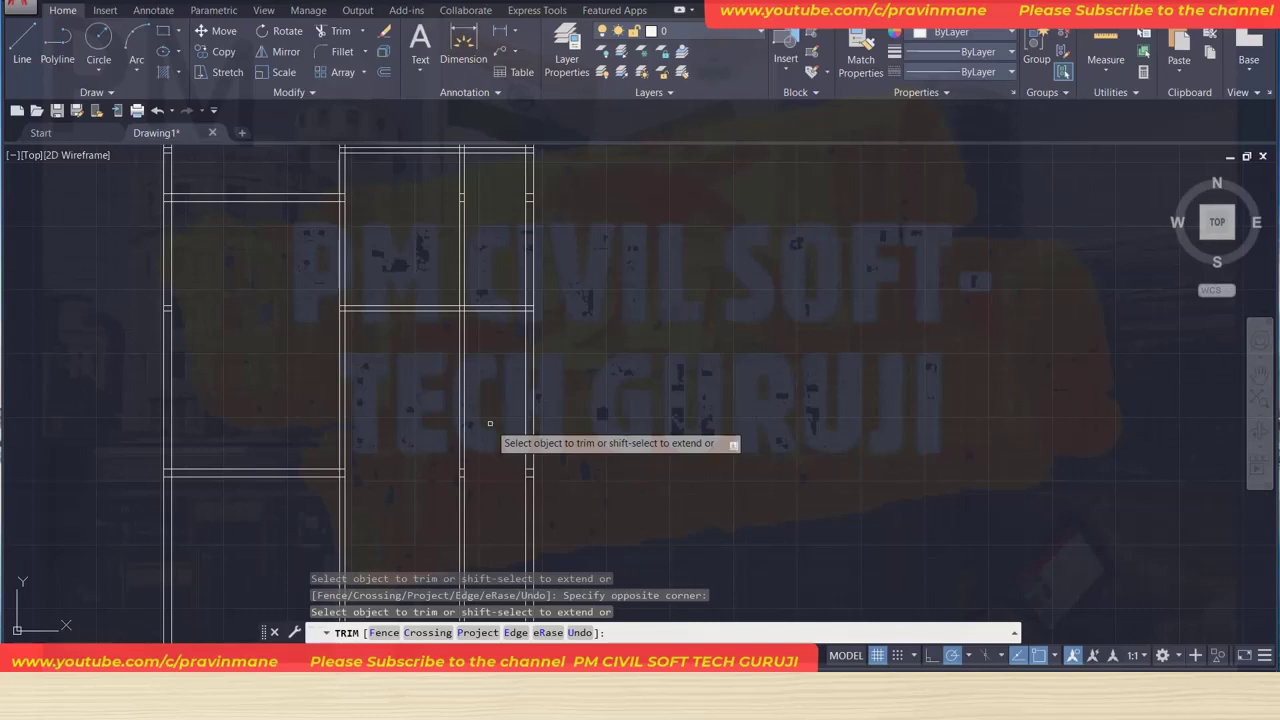
key("Escape")
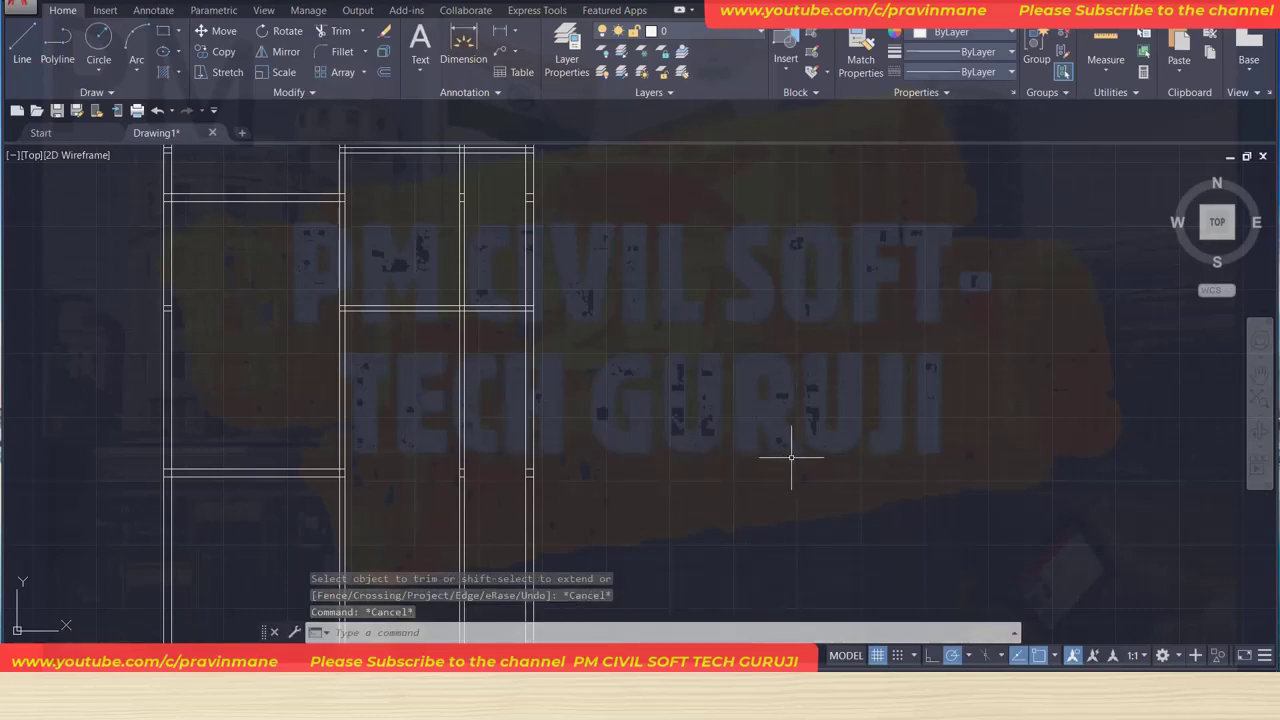
Offset a middle-bay horizontal wall line 4'-0" down, then give it a 4" thickness line.
type("o")
key("Return")
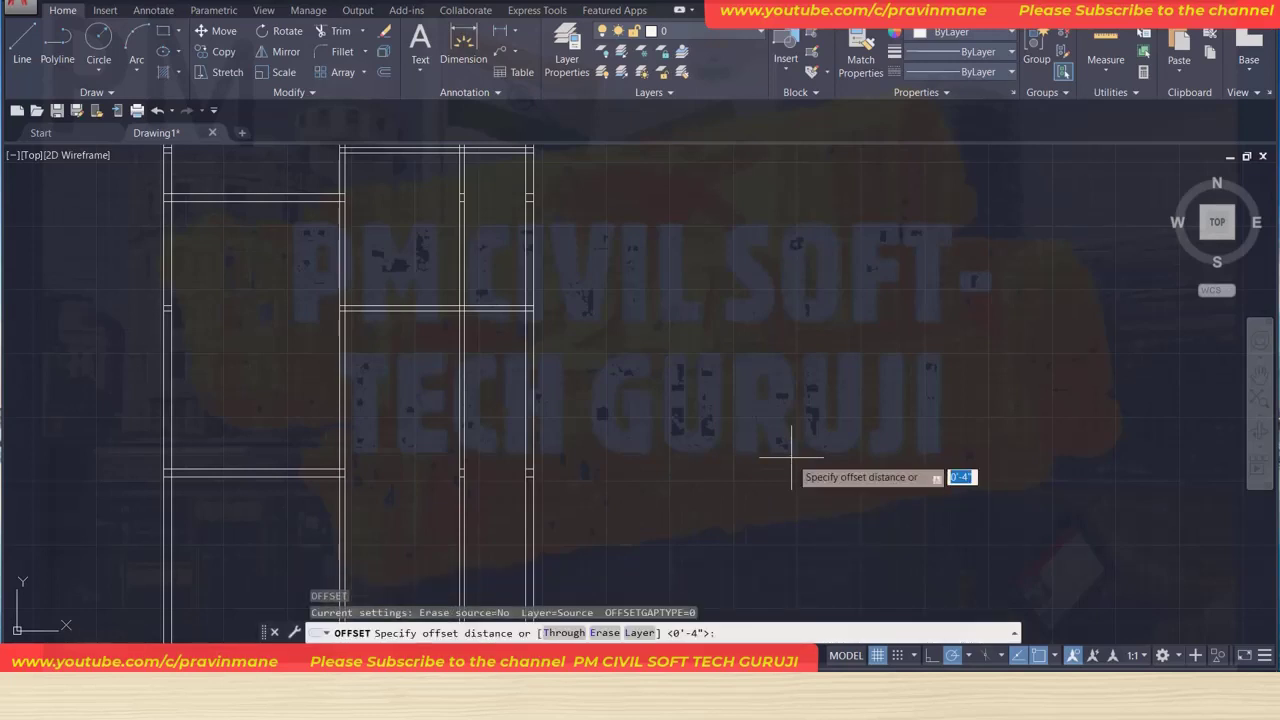
type("48")
key("Return")
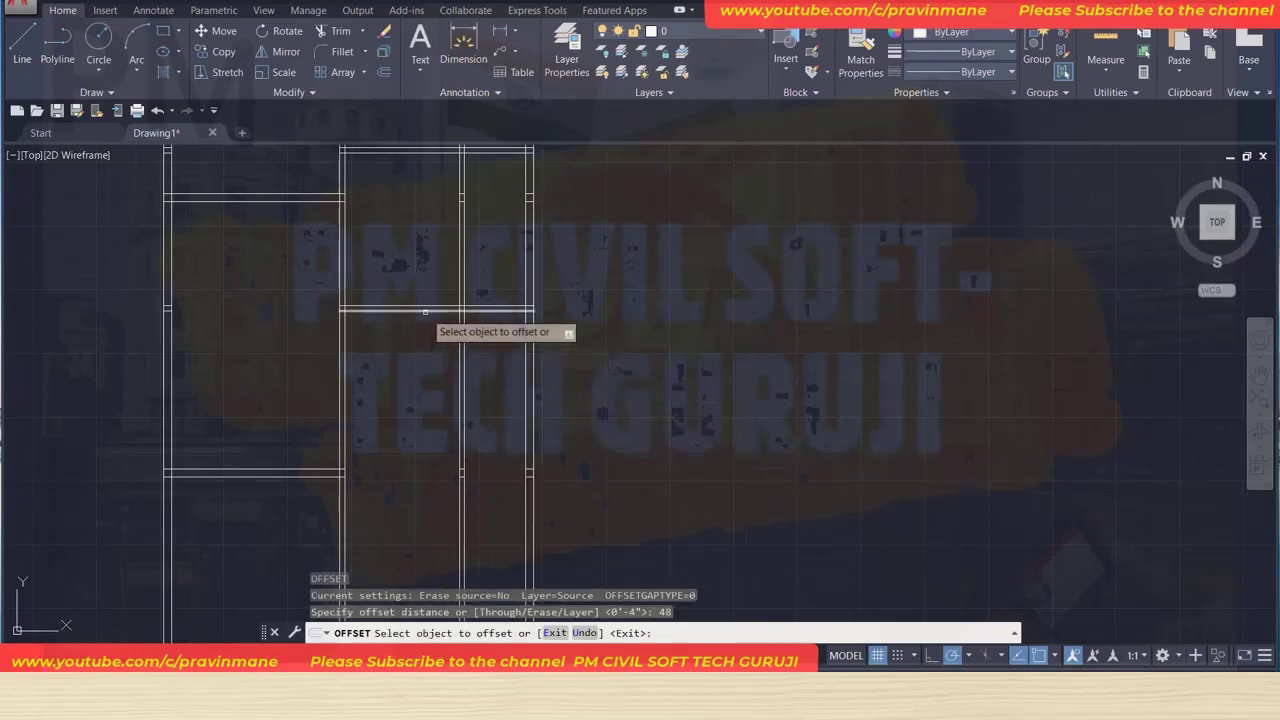
left_click(425, 310)
left_click(420, 358)
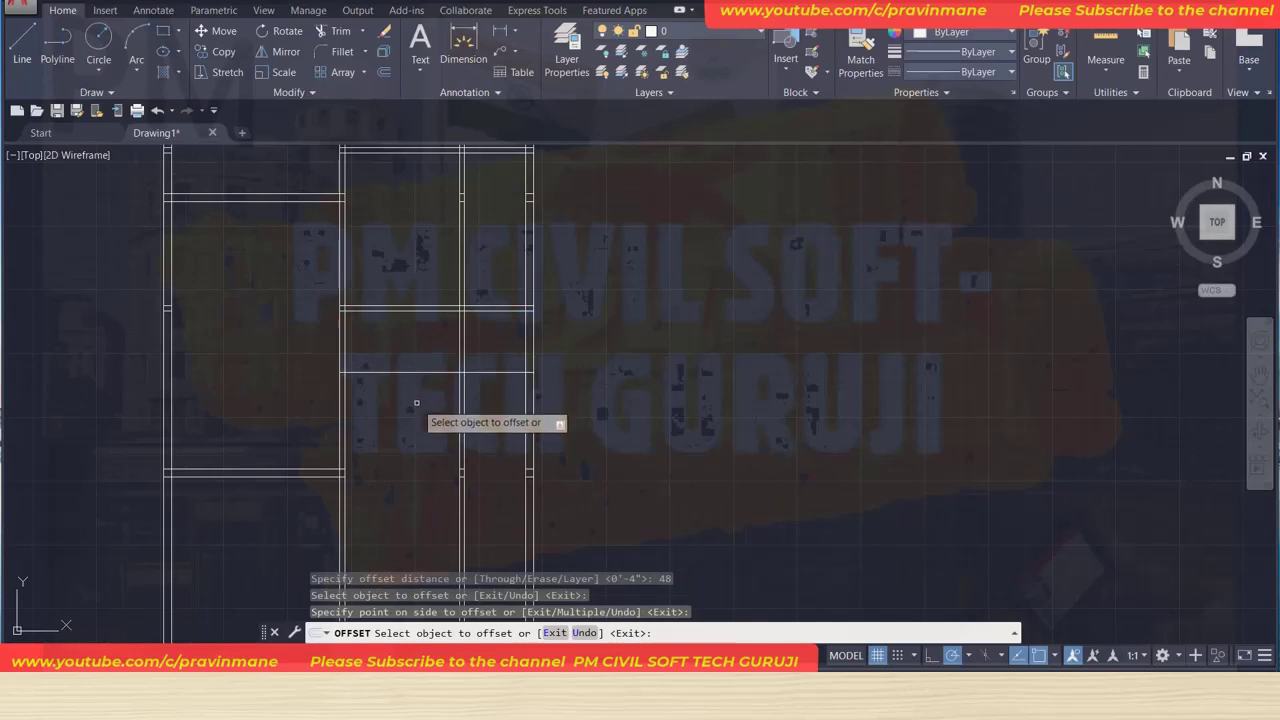
key("Return")
key("Return")
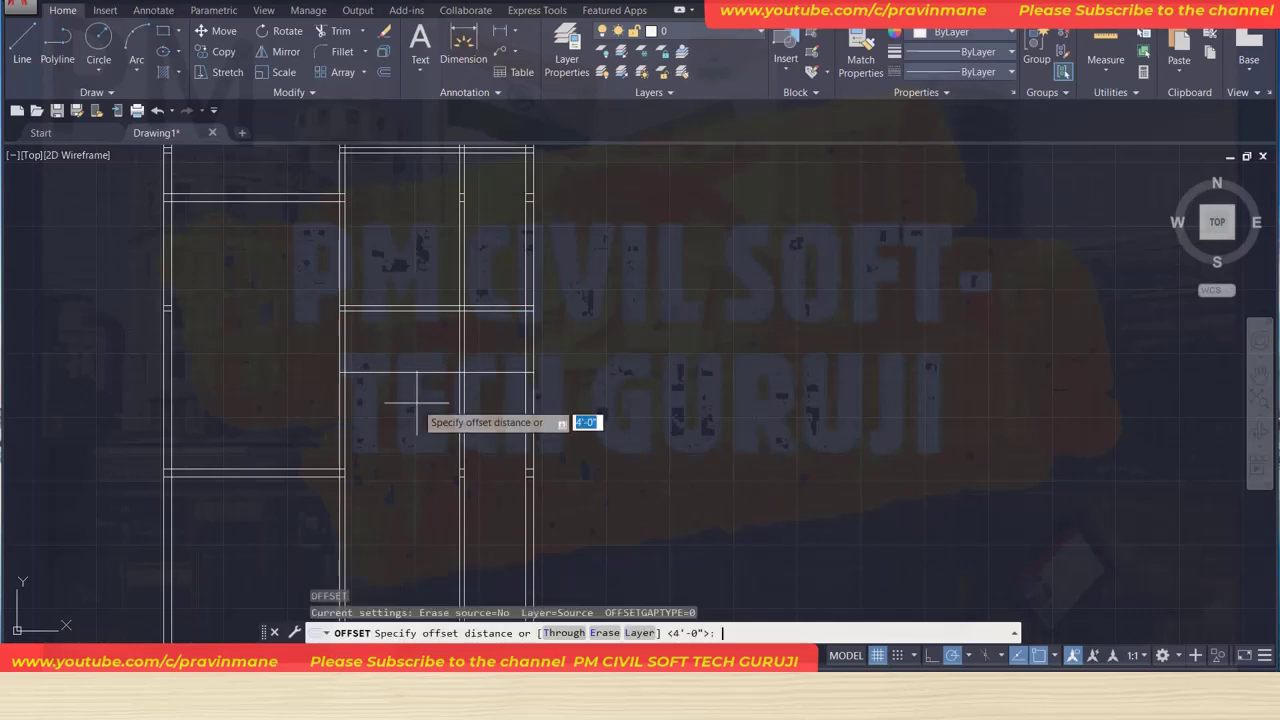
type("4")
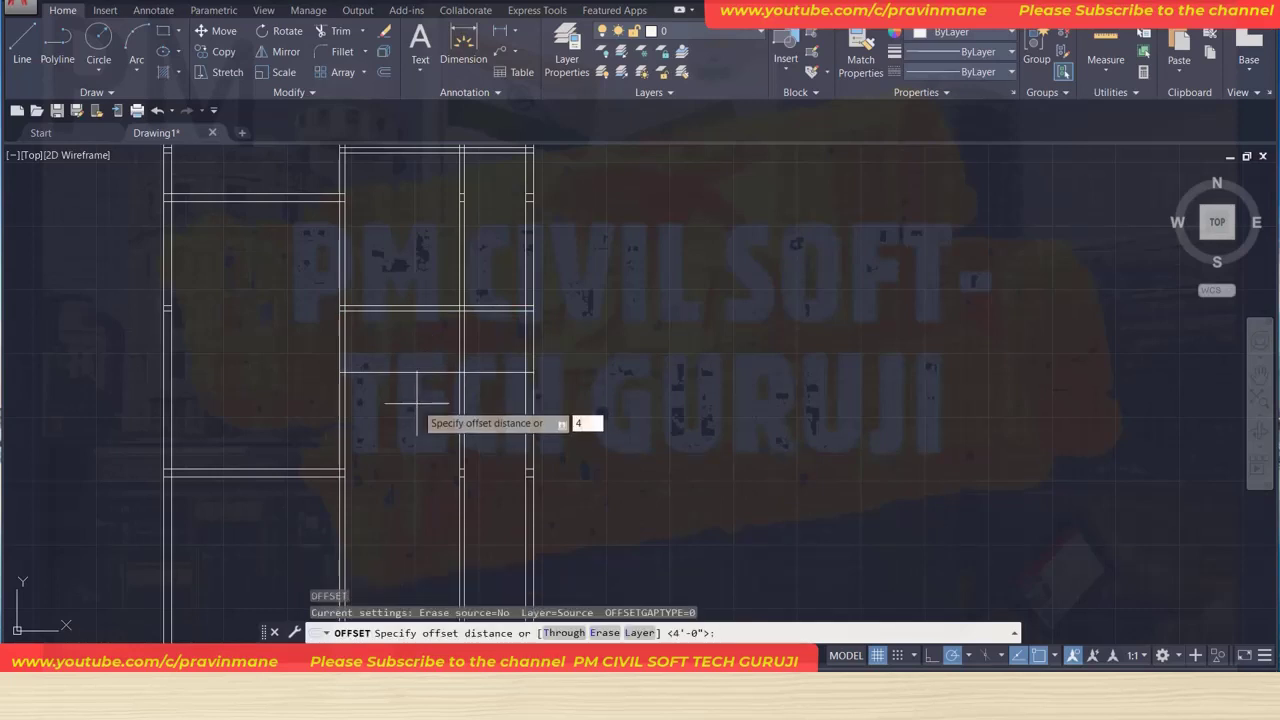
key("Return")
left_click(409, 372)
left_click(412, 418)
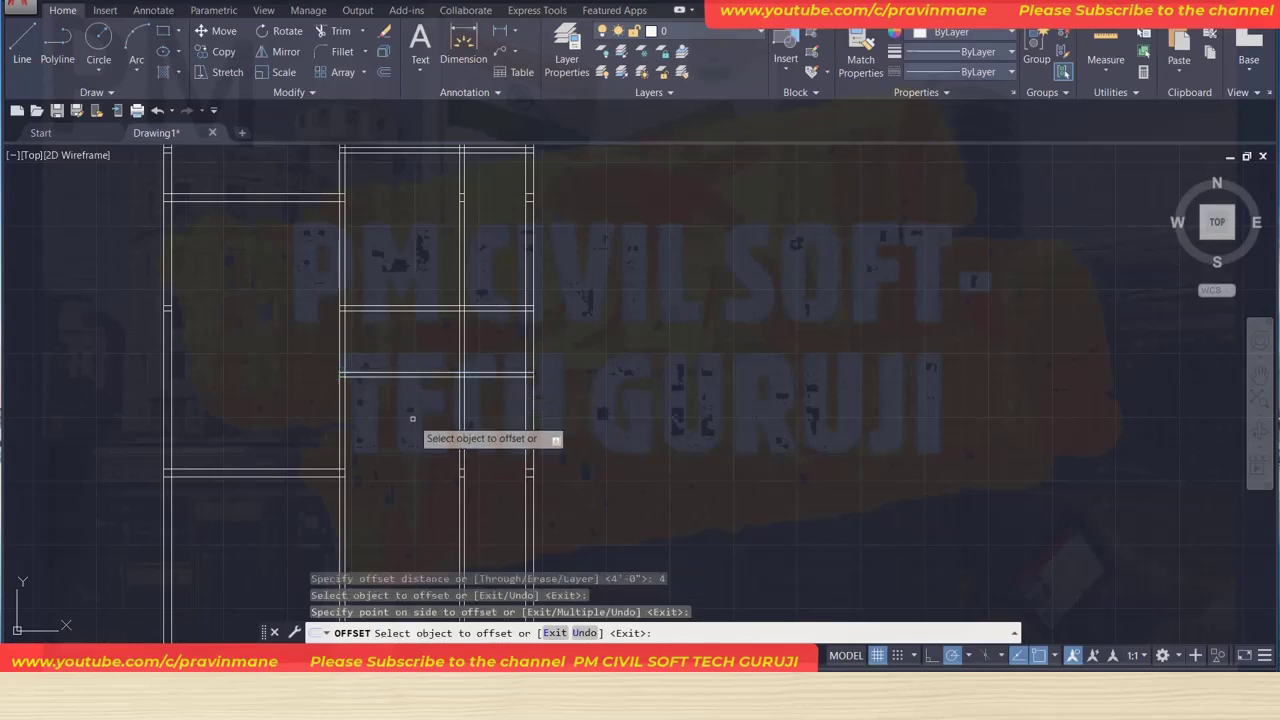
scroll(411, 415, "up", 2)
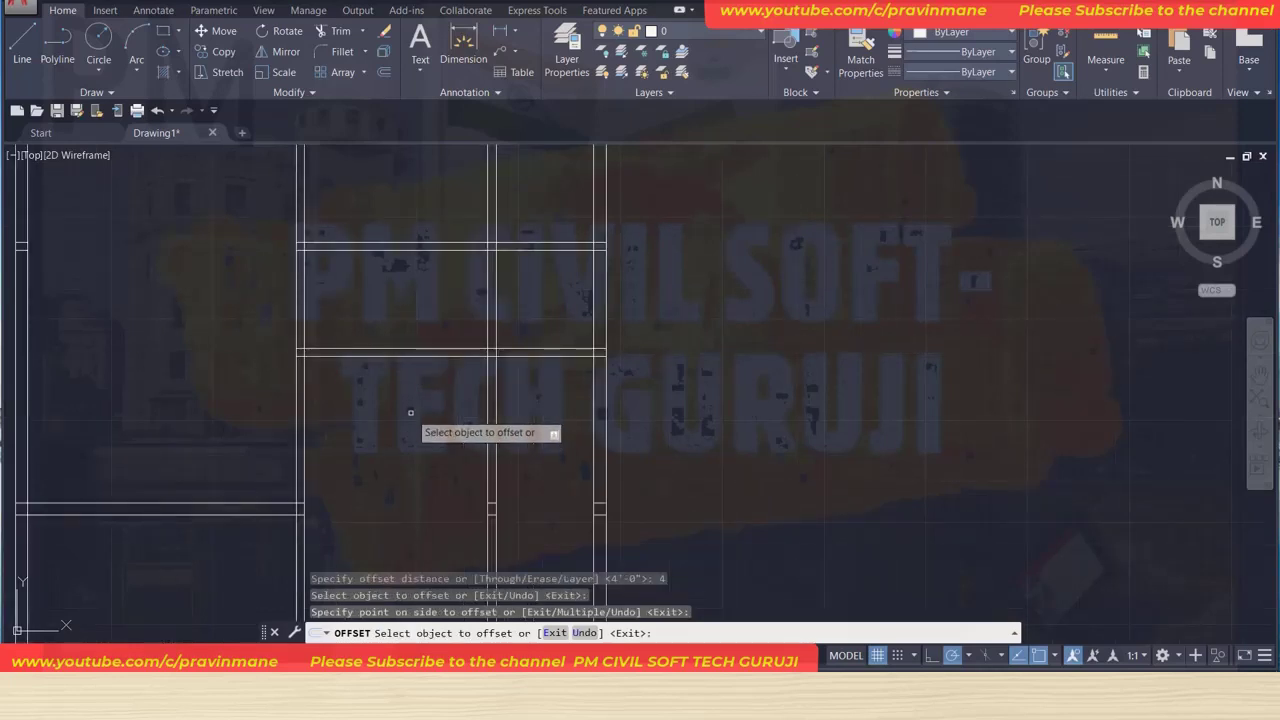
Add a horizontal wall line 11' lower with a 6" parallel thickness line beneath it.
key("Return")
key("Return")
type("11")
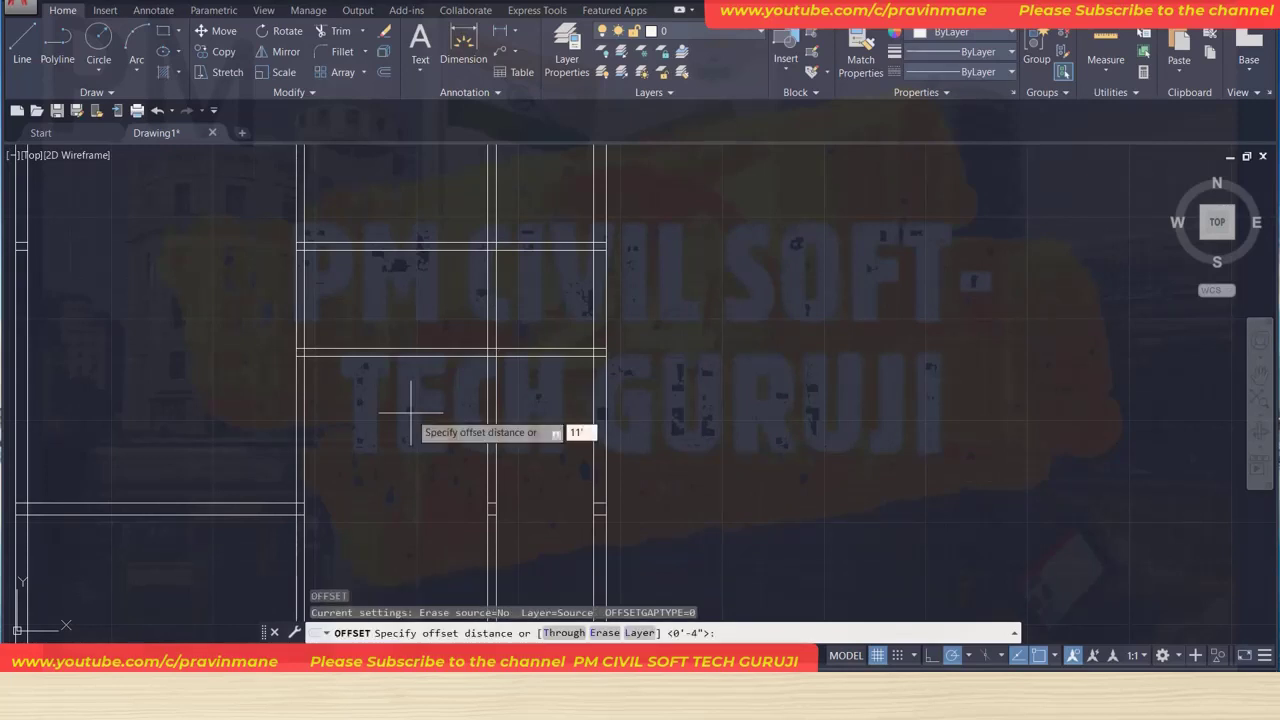
key("Return")
left_click(422, 354)
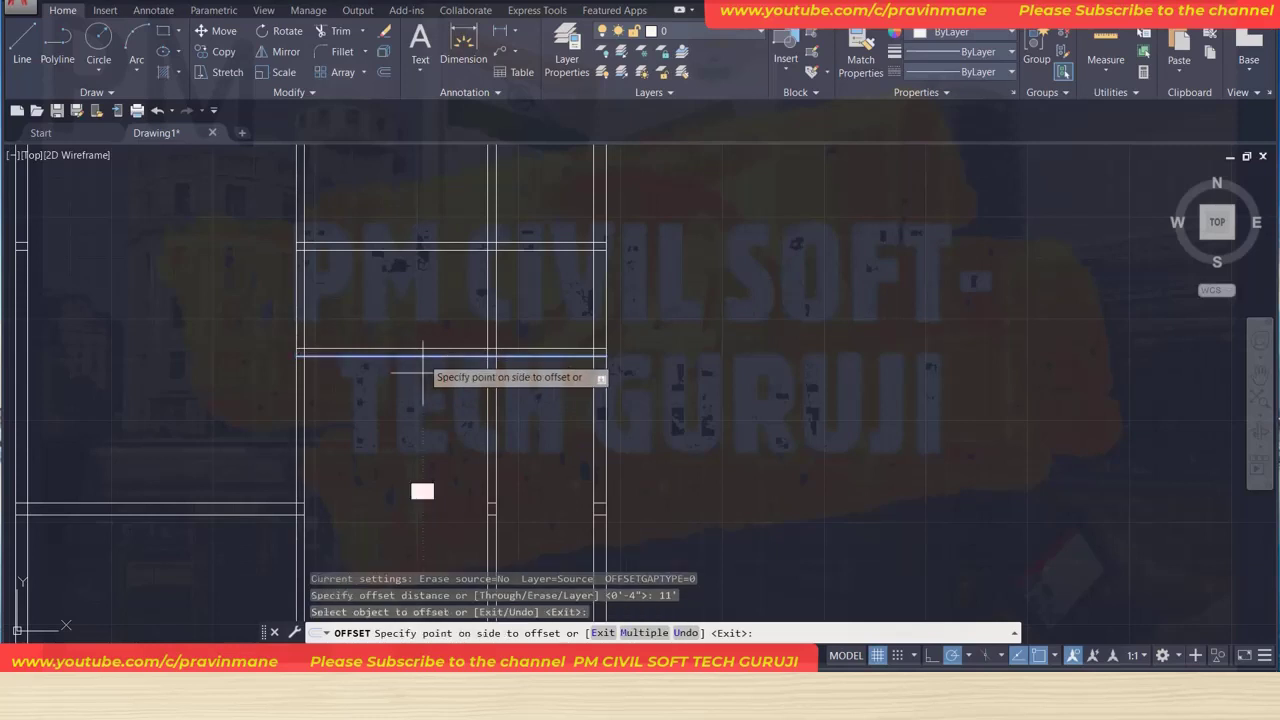
left_click(422, 435)
scroll(442, 510, "down", 2)
scroll(442, 507, "down", 2)
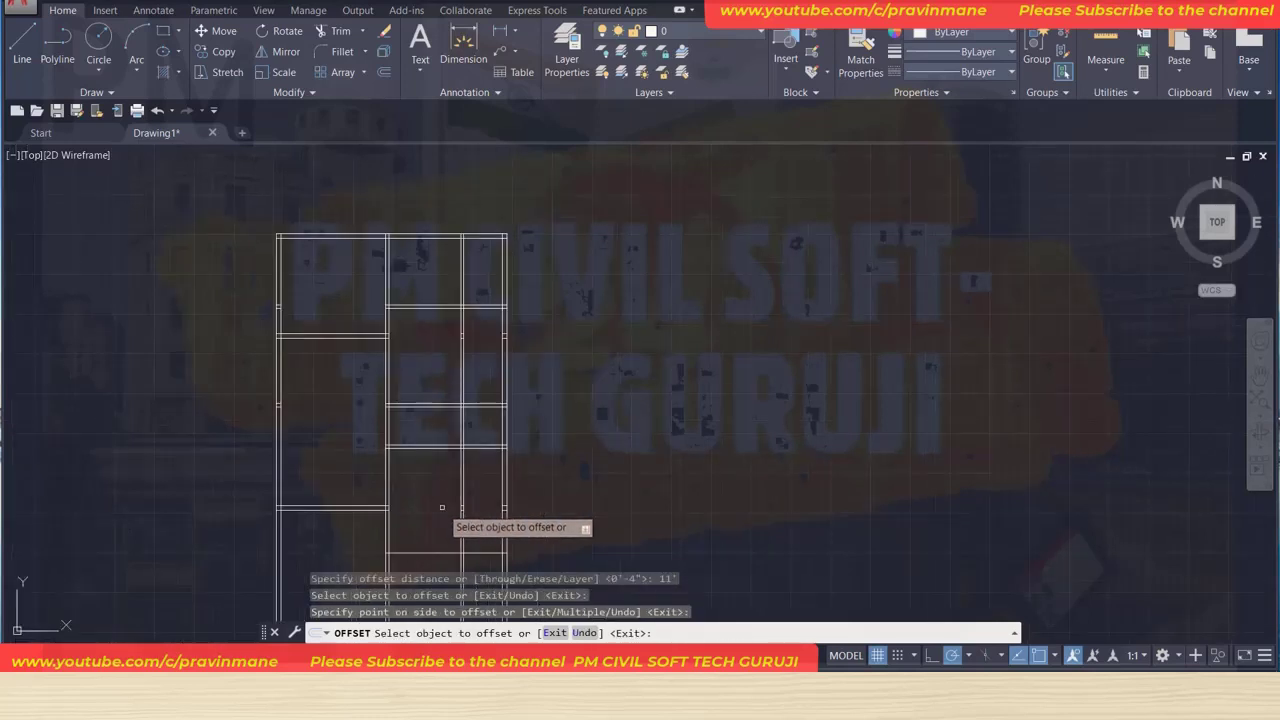
scroll(442, 480, "up", 1)
scroll(490, 337, "up", 1)
scroll(466, 340, "up", 1)
scroll(451, 359, "up", 1)
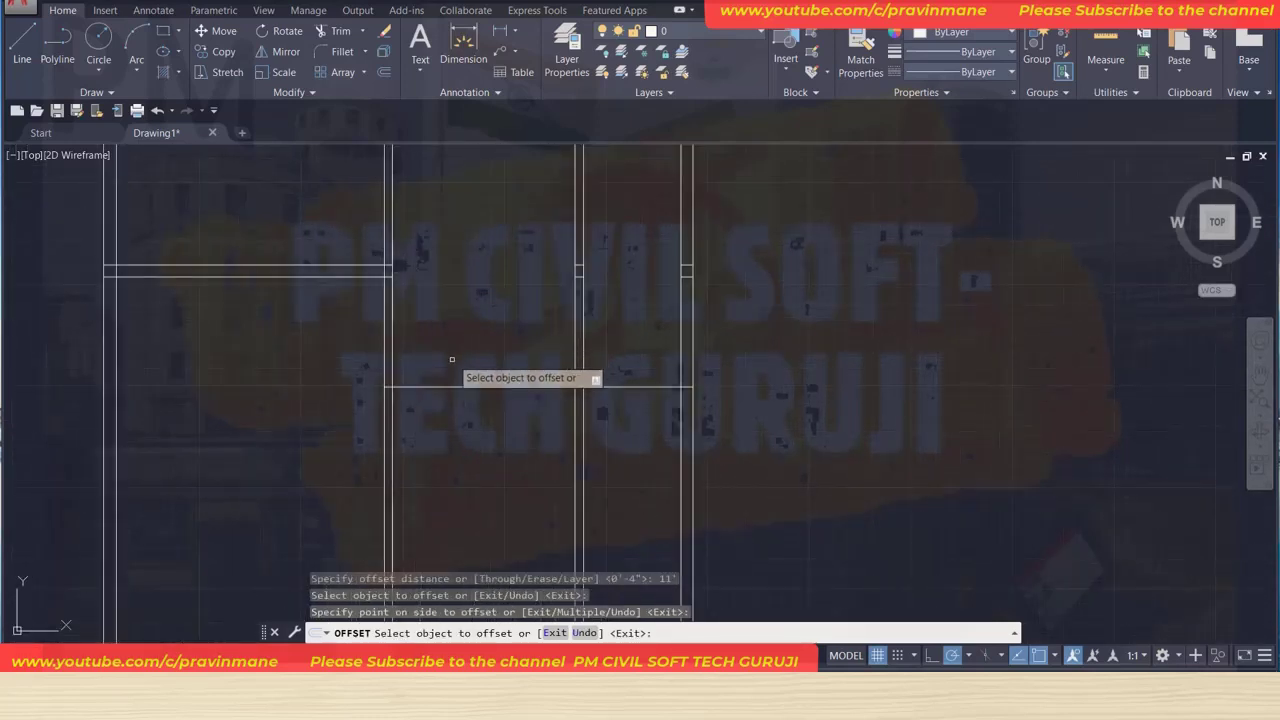
key("Return")
key("Return")
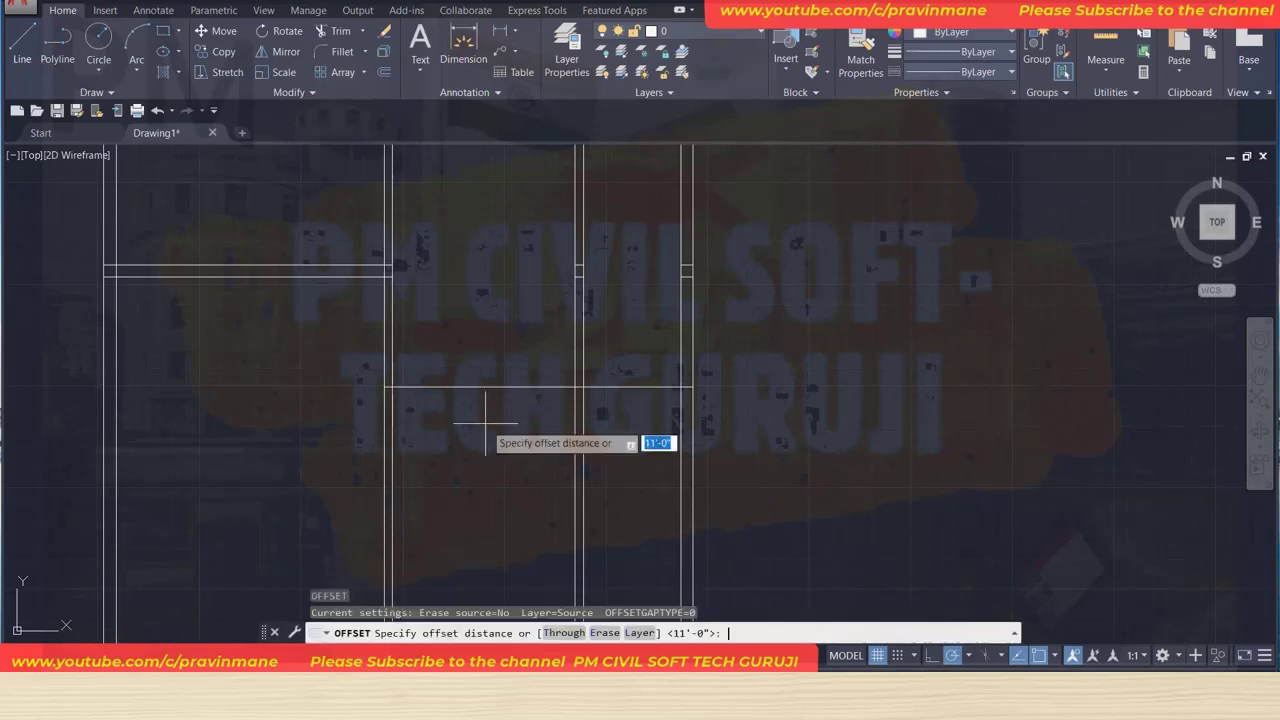
type("6")
key("Return")
left_click(470, 387)
left_click(476, 423)
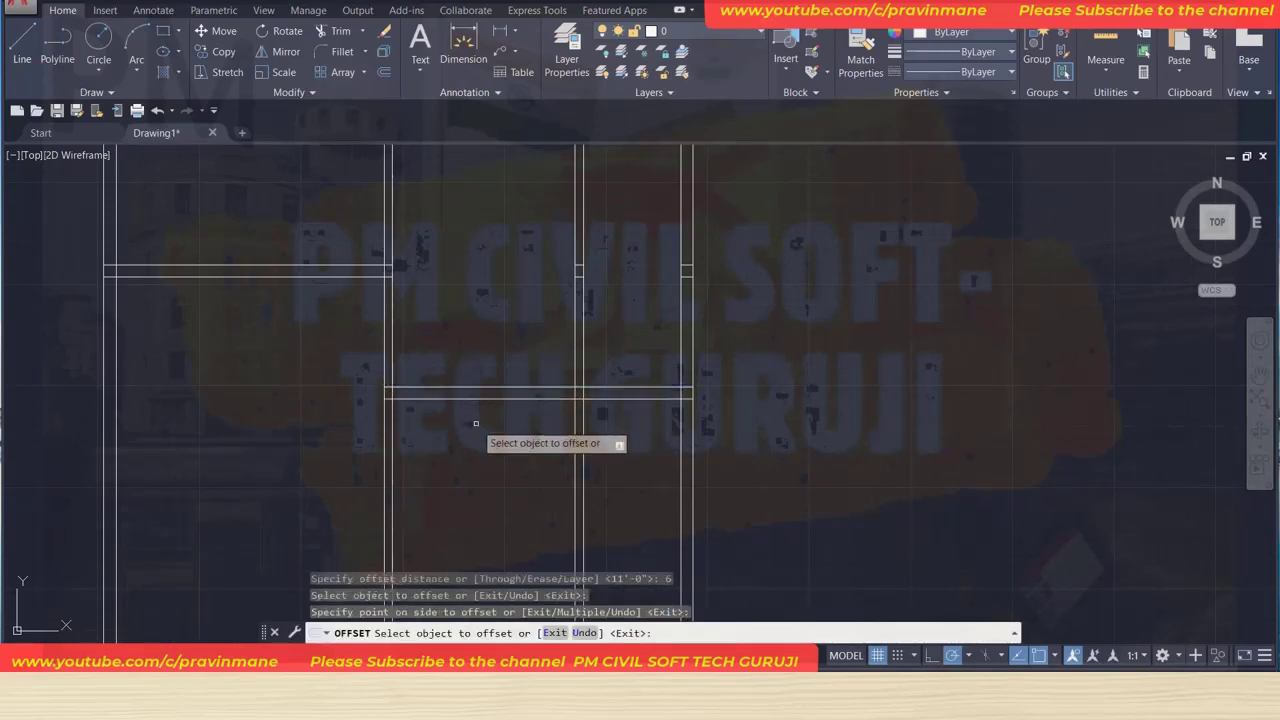
key("Escape")
key("Escape")
key("Escape")
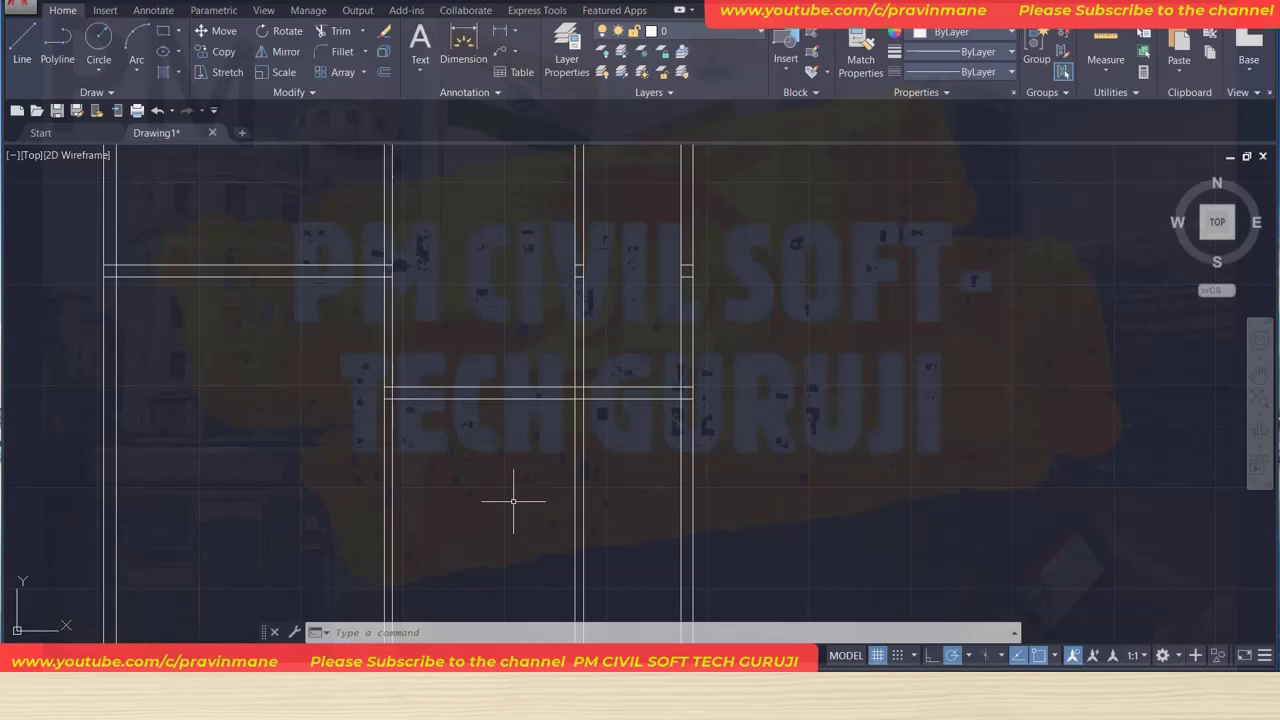
Offset two horizontal lines 36" apart downward from the lower middle-bay wall line.
type("o")
key("Return")
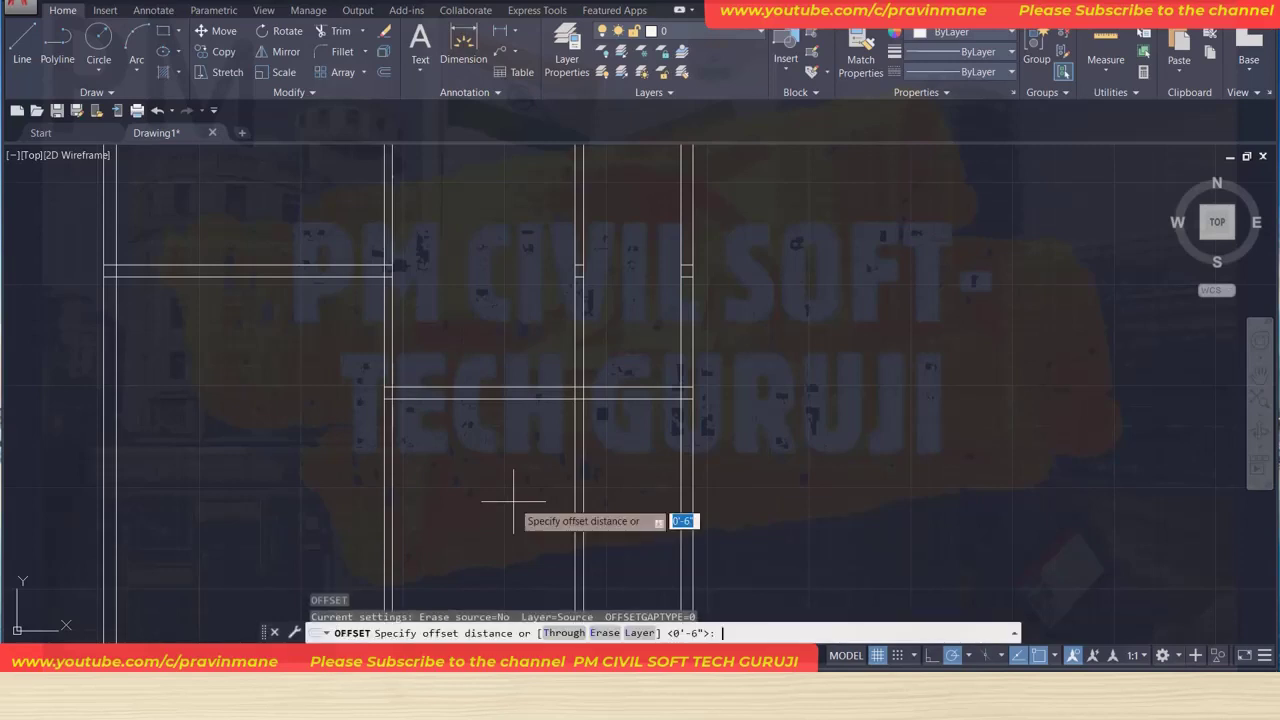
type("36")
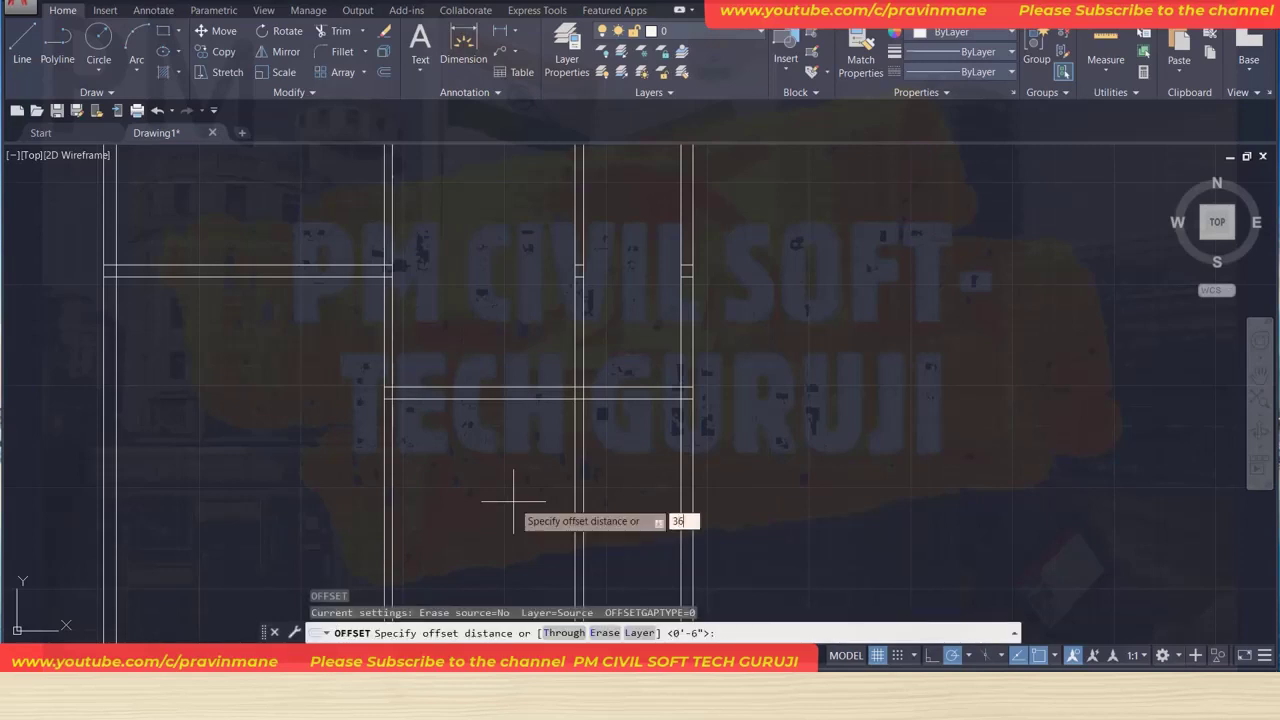
key("Return")
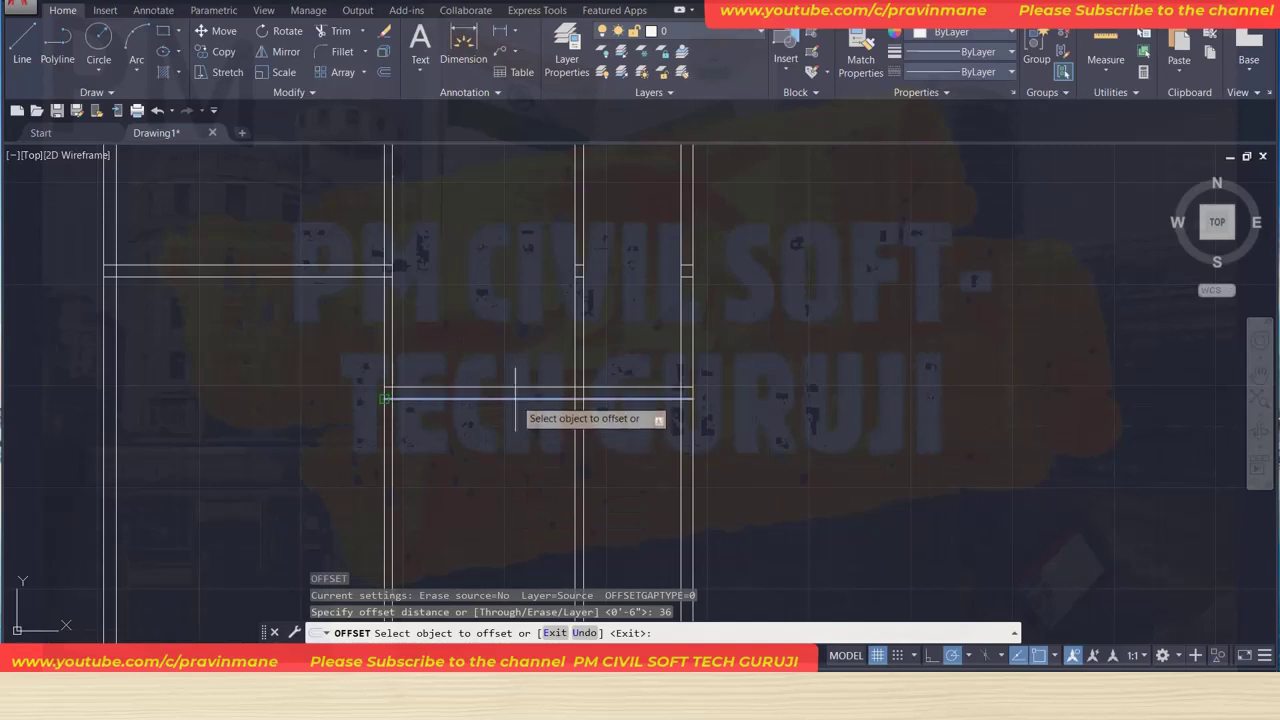
left_click(515, 398)
left_click(503, 471)
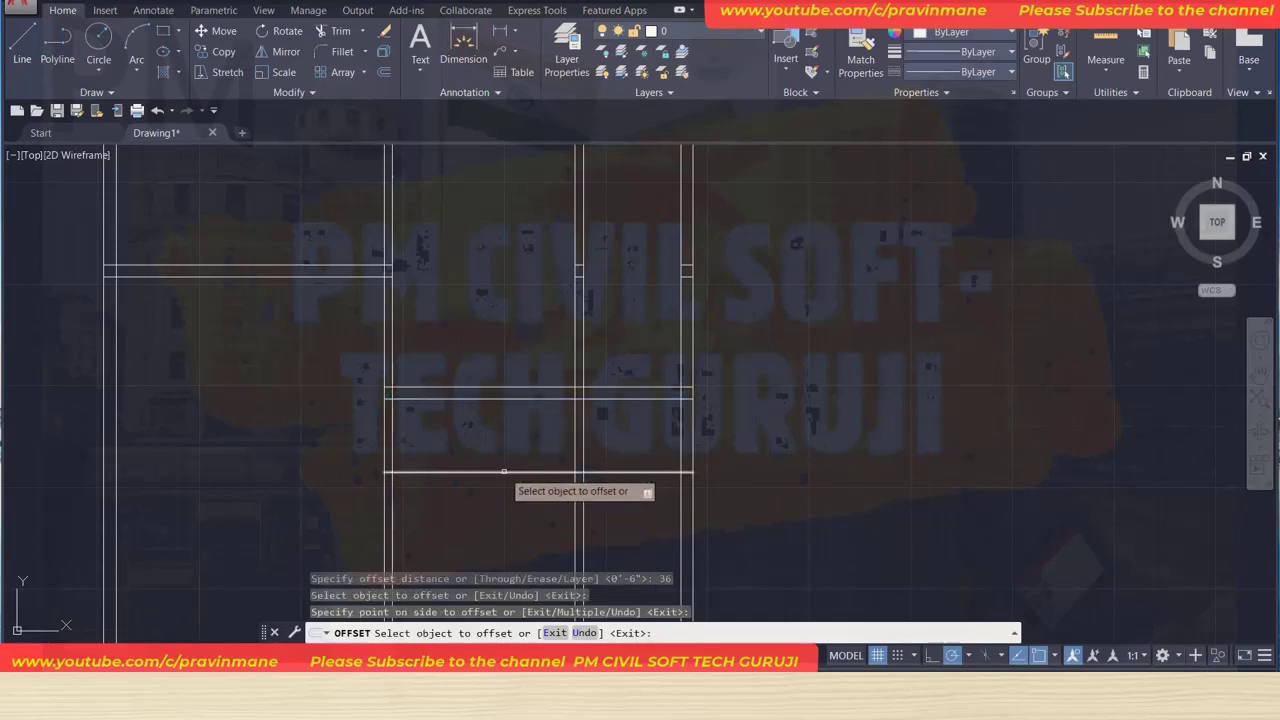
left_click(504, 471)
left_click(506, 495)
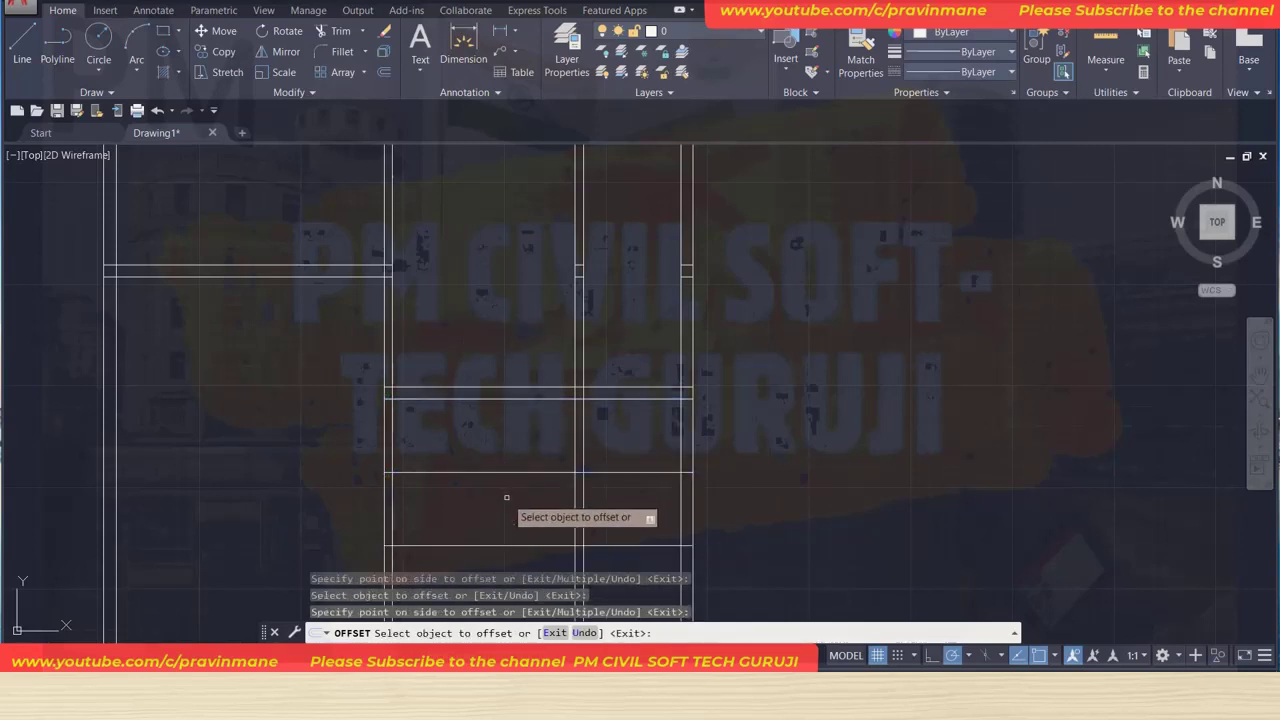
key("Escape")
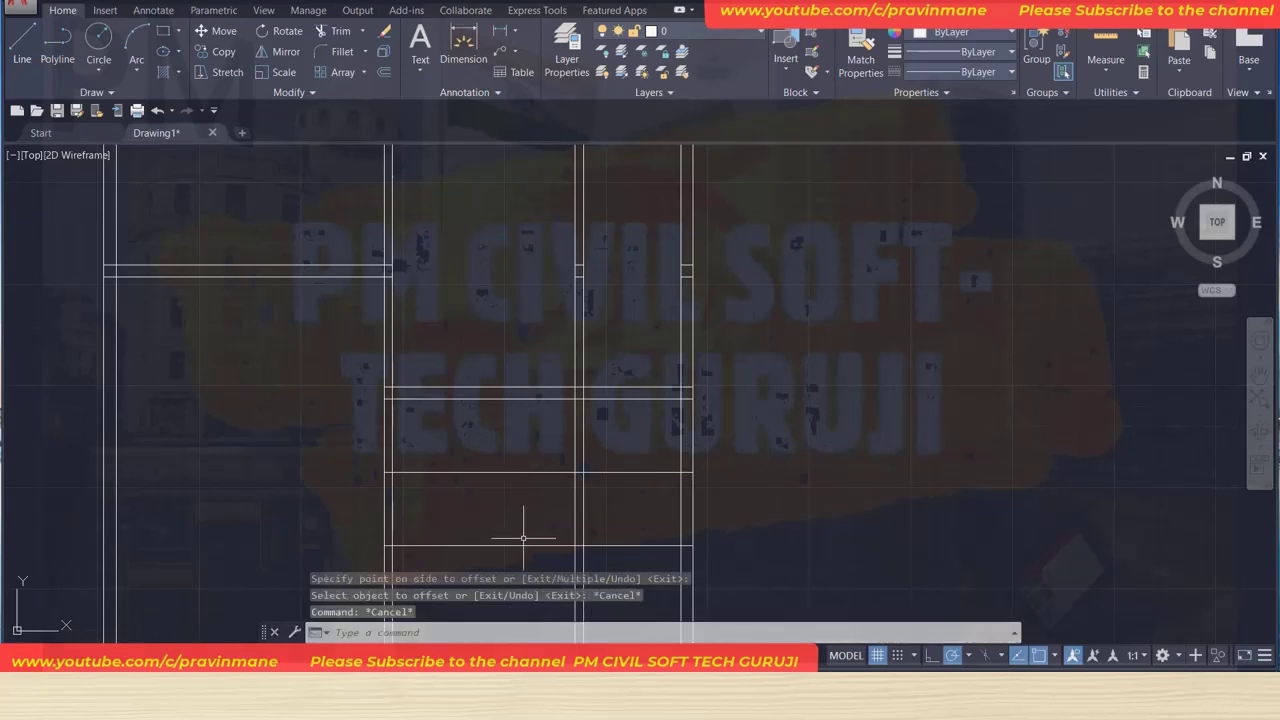
type("O")
Add a 6" parallel line below the bottom horizontal line.
key("Return")
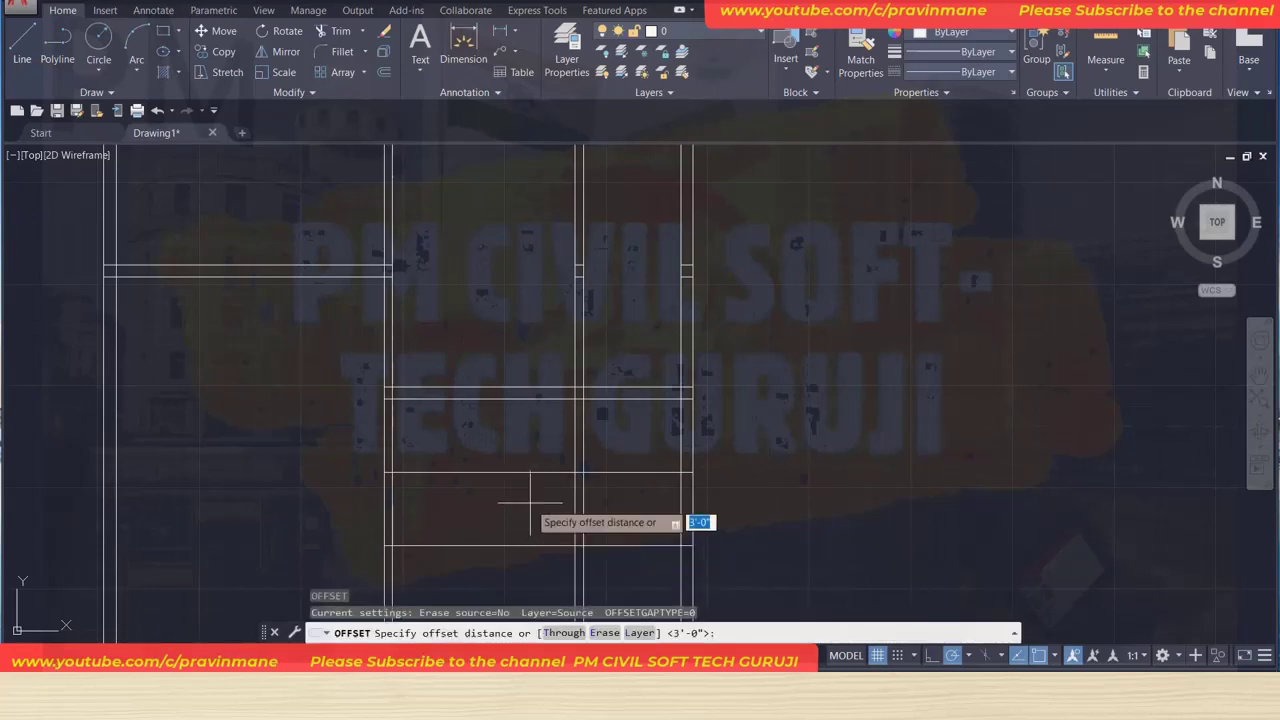
type("6")
key("Return")
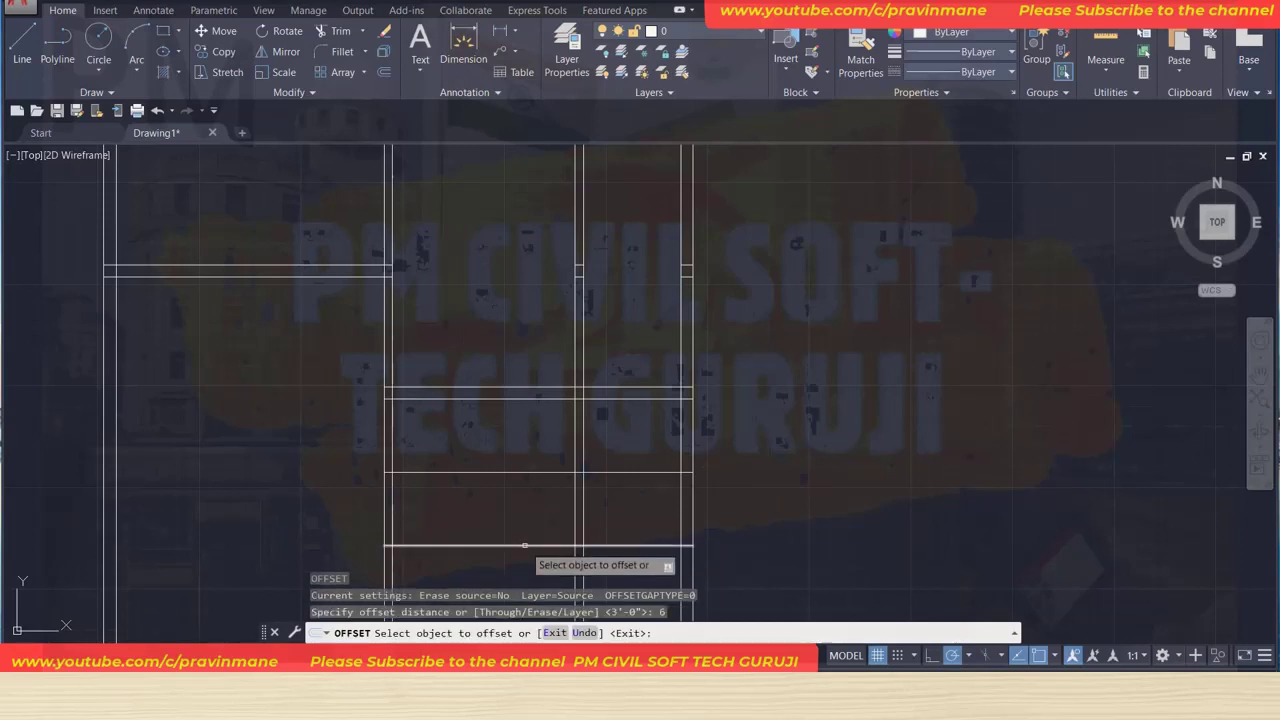
left_click(524, 545)
left_click(520, 565)
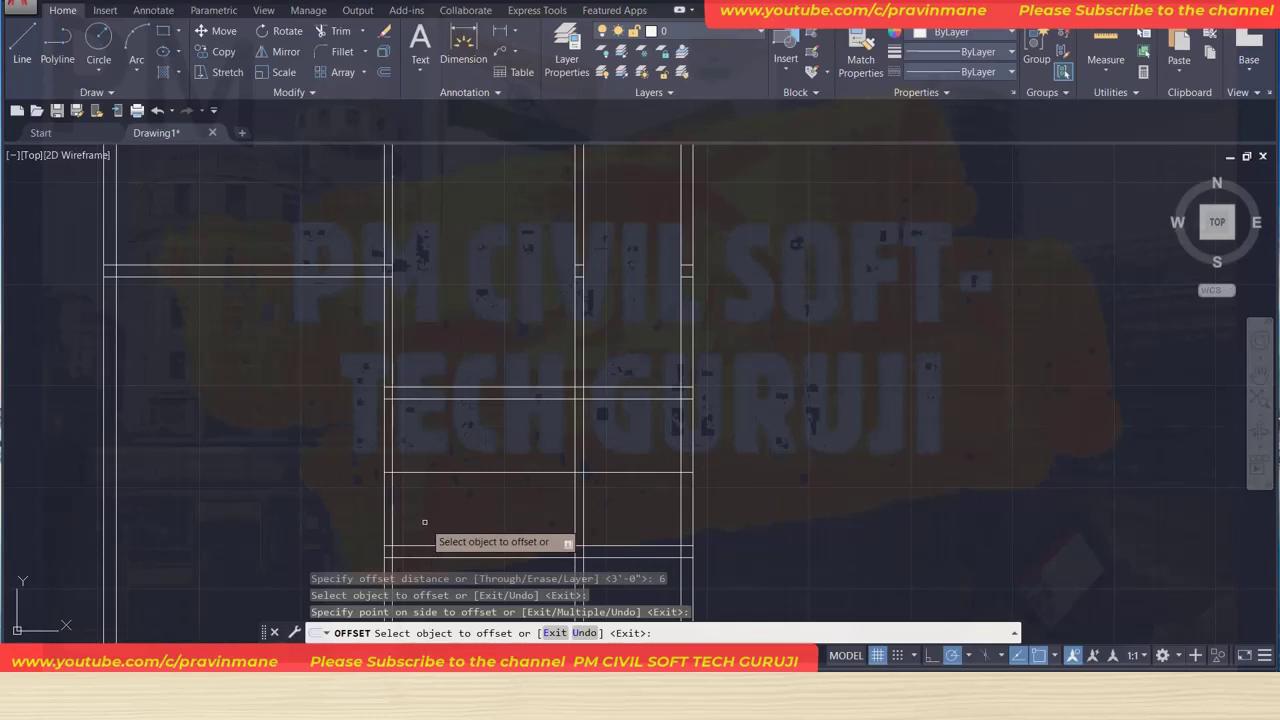
scroll(424, 521, "down", 2)
scroll(424, 521, "up", 1)
scroll(457, 434, "up", 1)
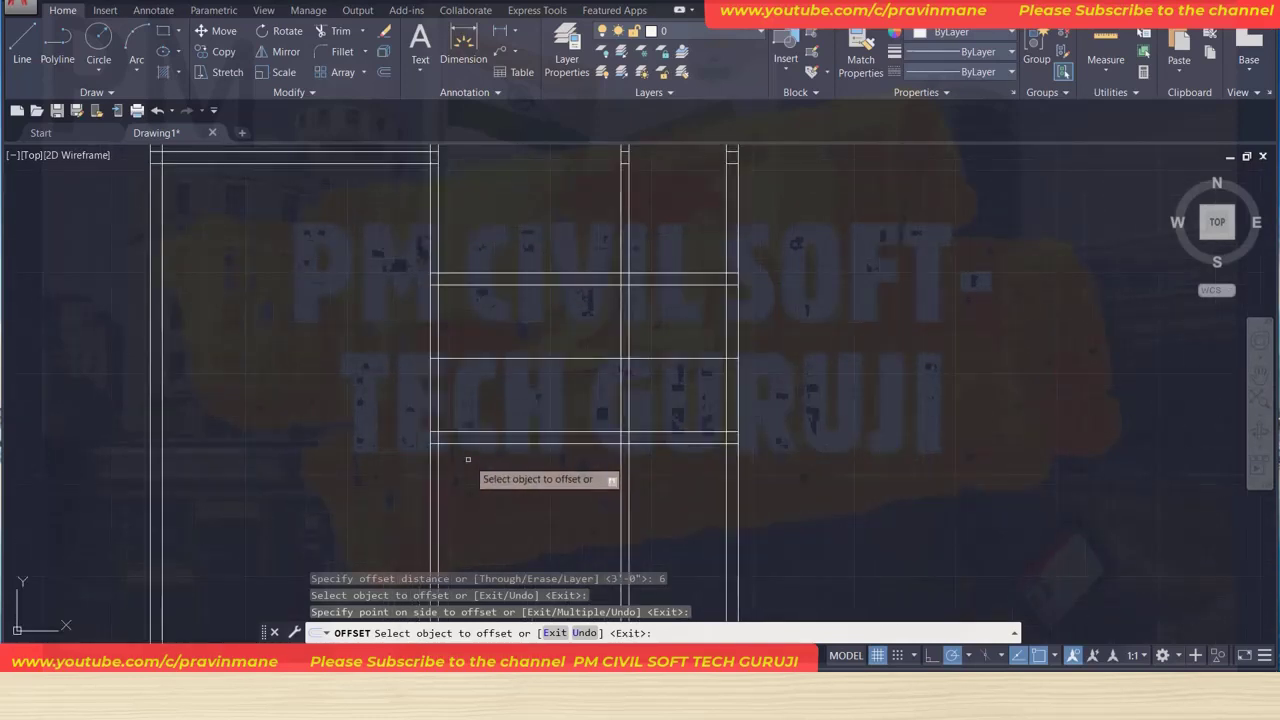
middle_click_drag(468, 458, 576, 464)
scroll(469, 470, "up", 2)
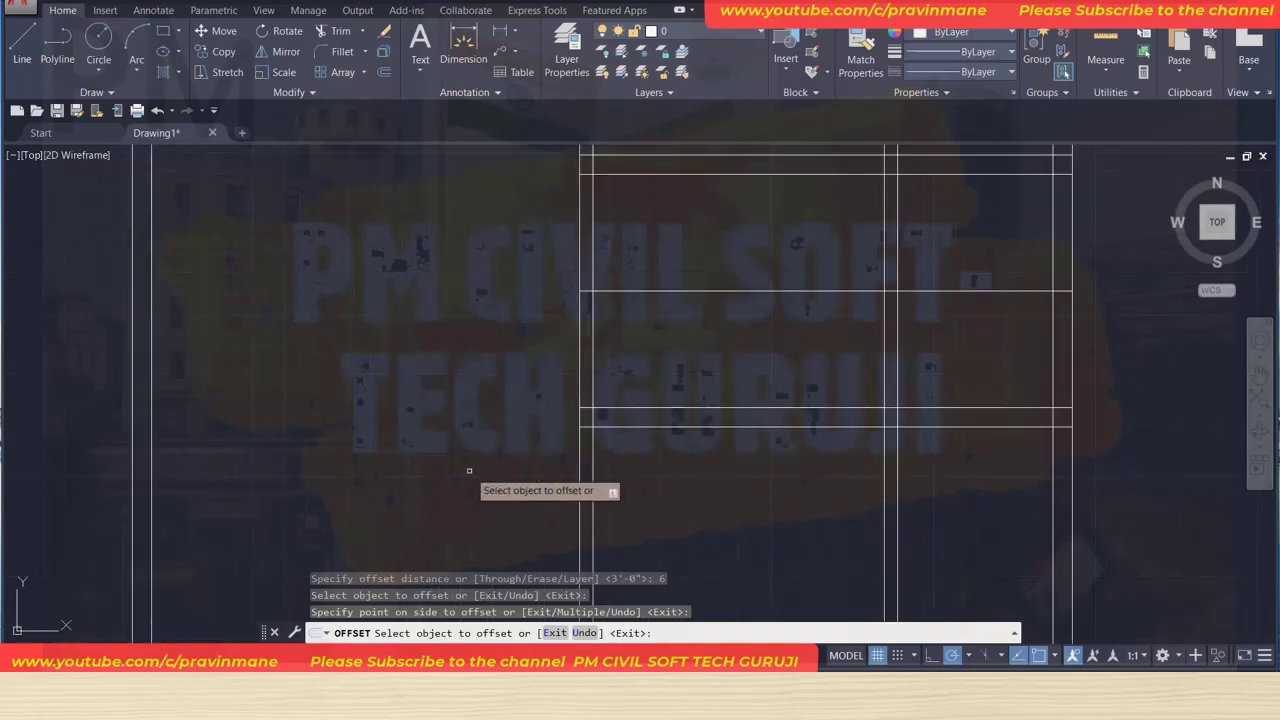
mouse_move(469, 470)
middle_mouse_down()
mouse_move(397, 466)
mouse_move(457, 470)
middle_mouse_up()
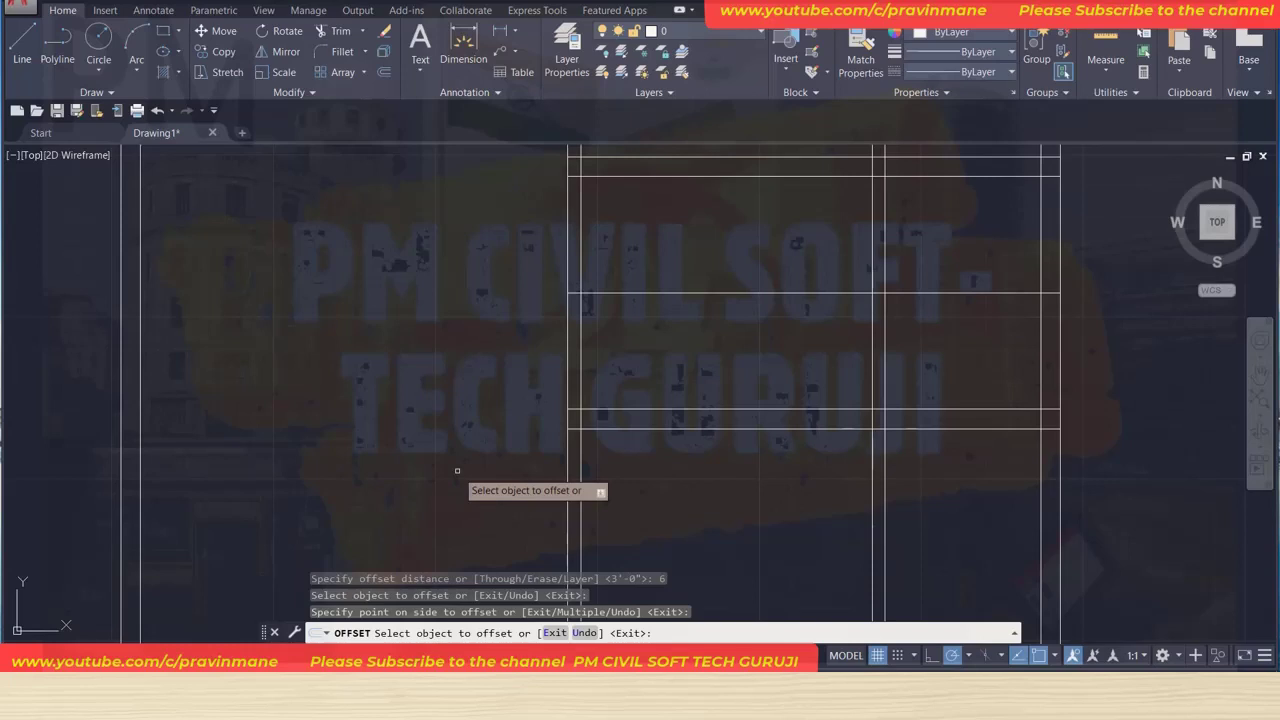
key("Escape")
key("Escape")
key("Escape")
type("EX")
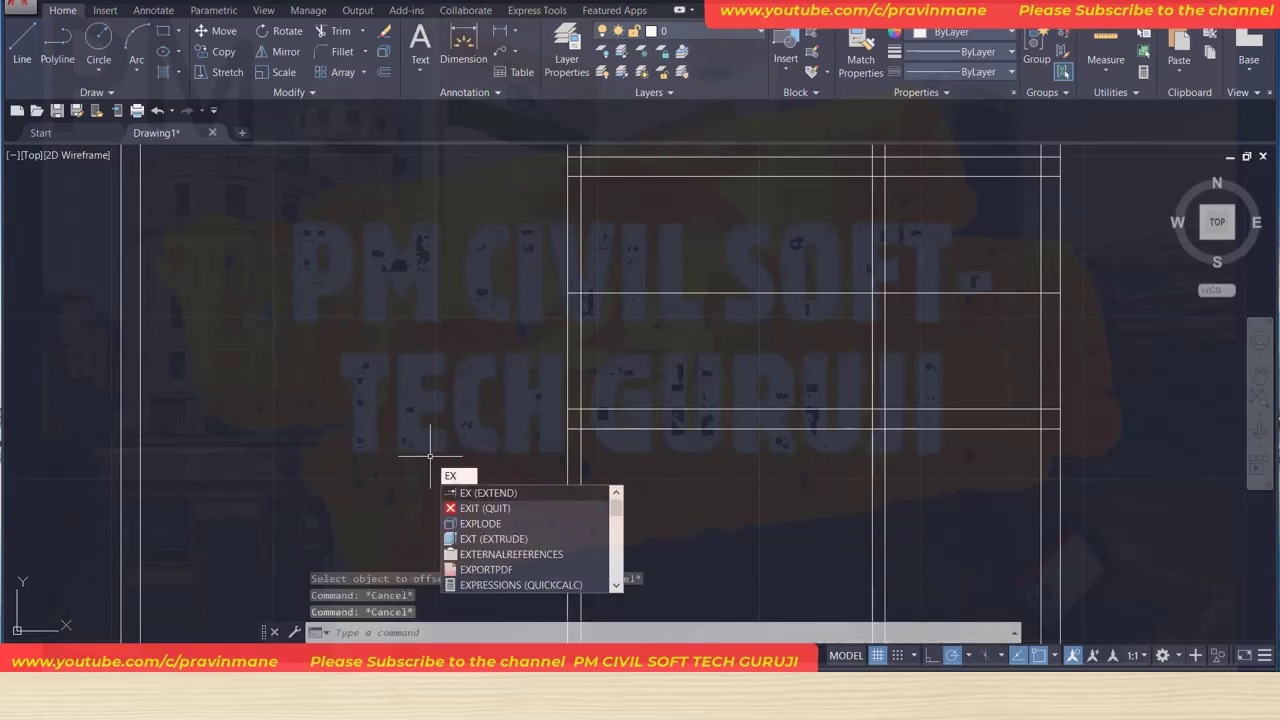
Extend the two horizontal wall lines leftward to the left outer wall line.
key("Return")
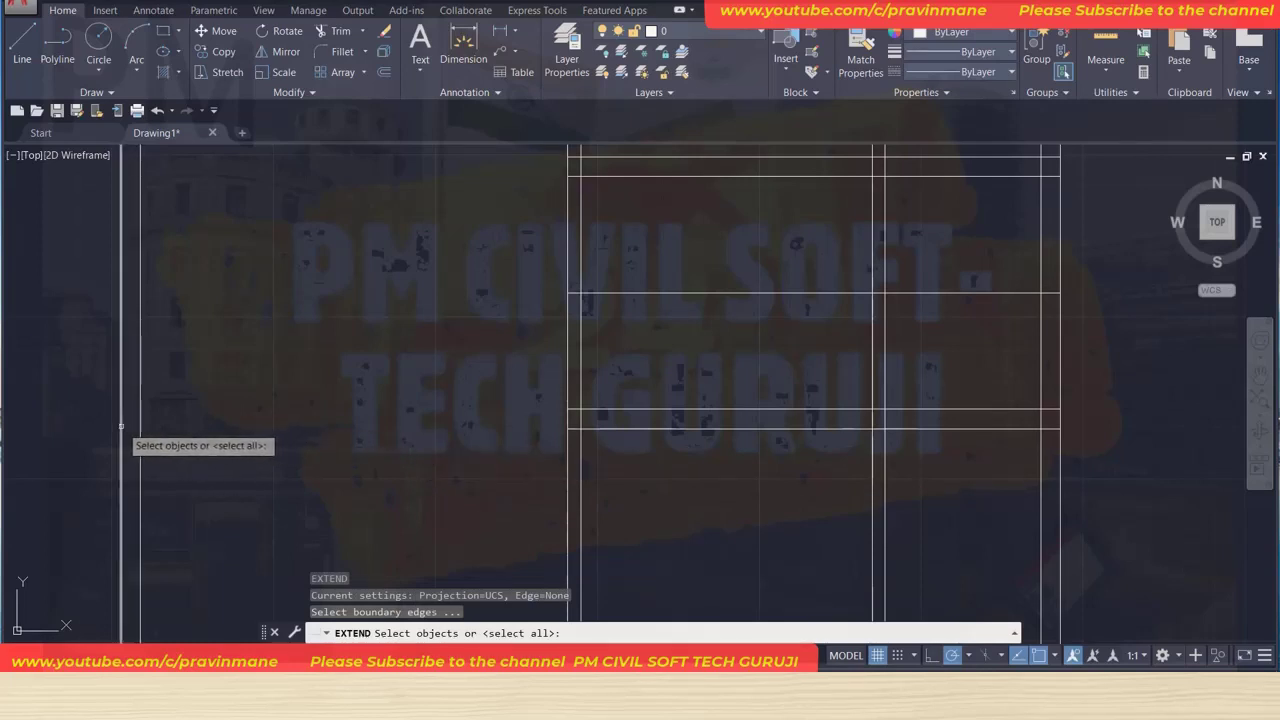
left_click(121, 425)
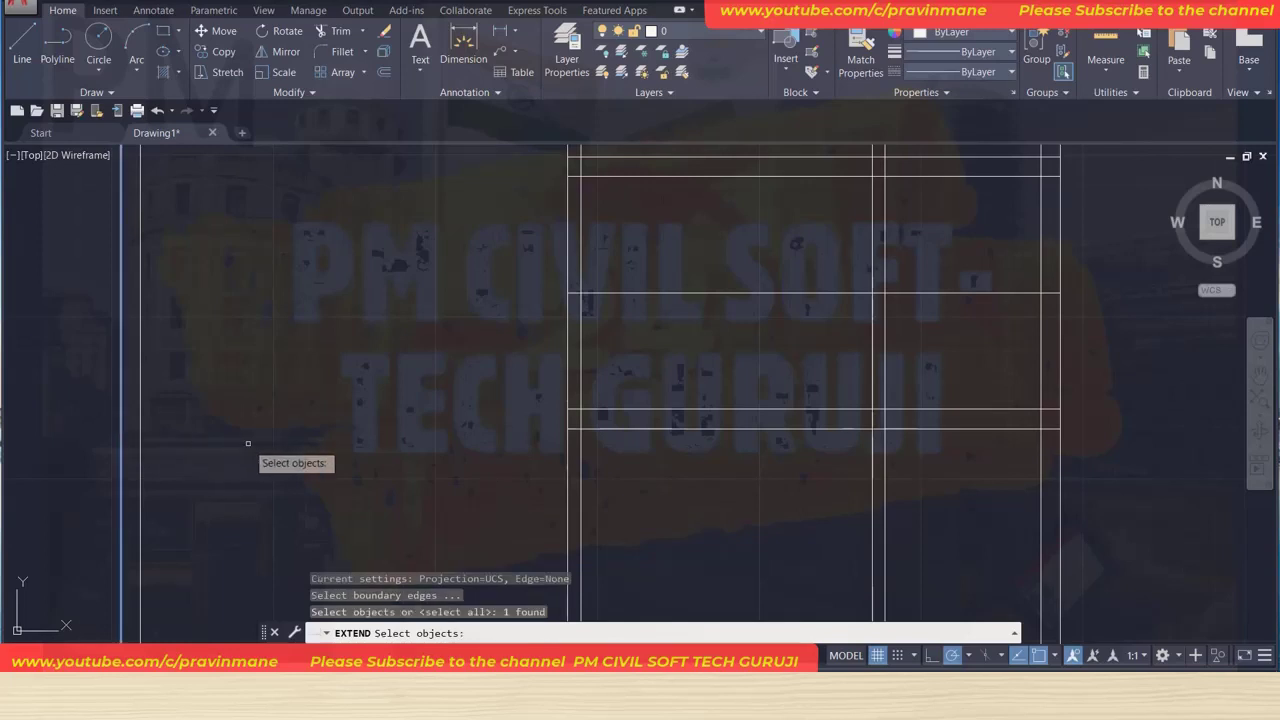
key("Return")
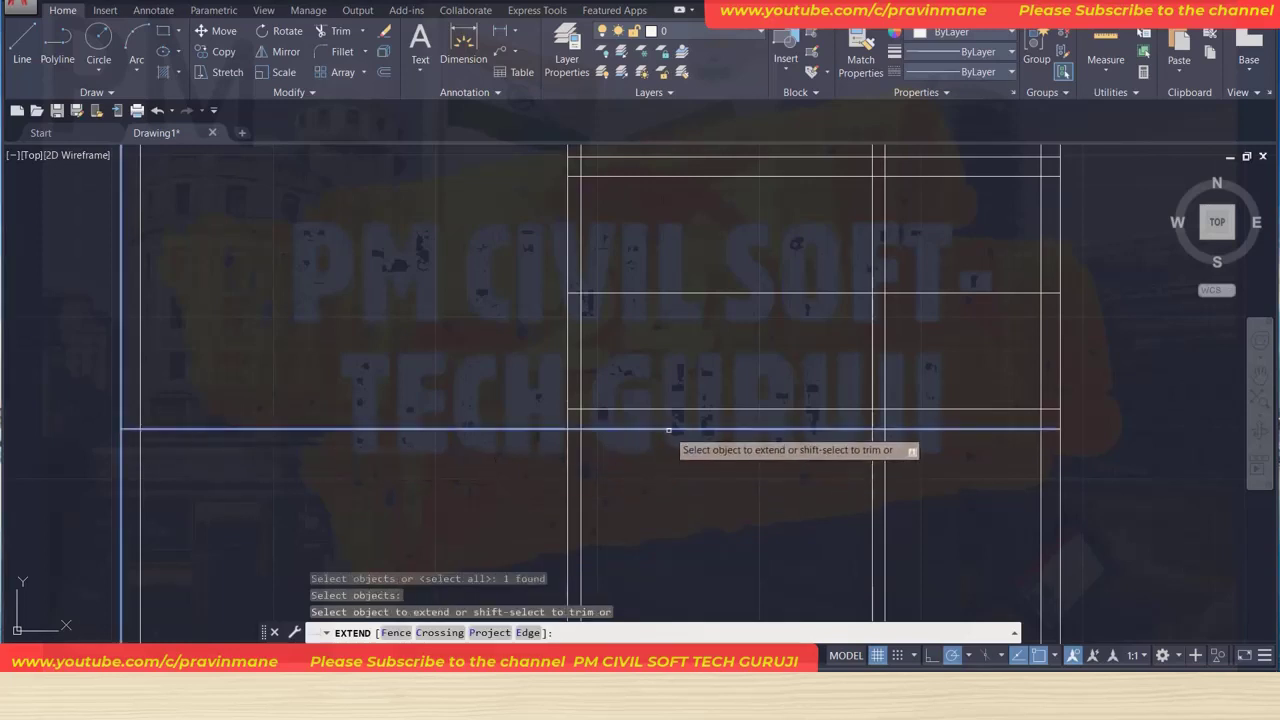
left_click(668, 430)
left_click(665, 411)
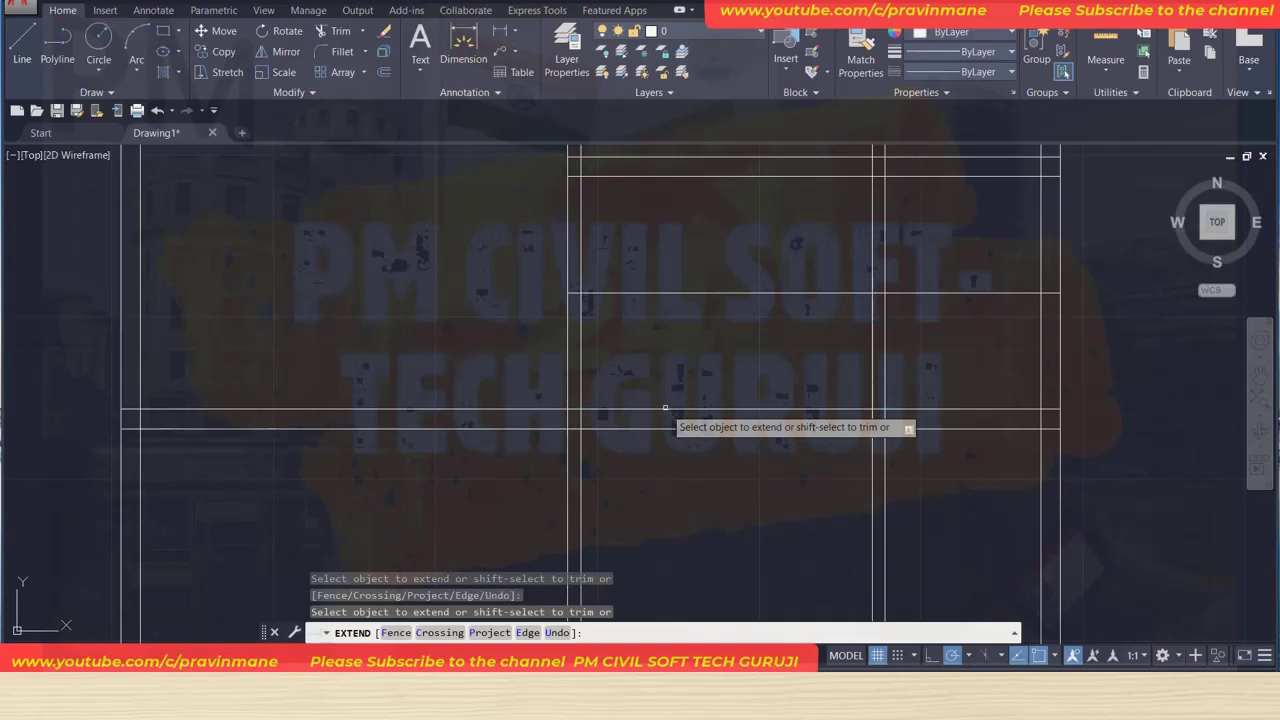
key("Escape")
key("Escape")
key("Escape")
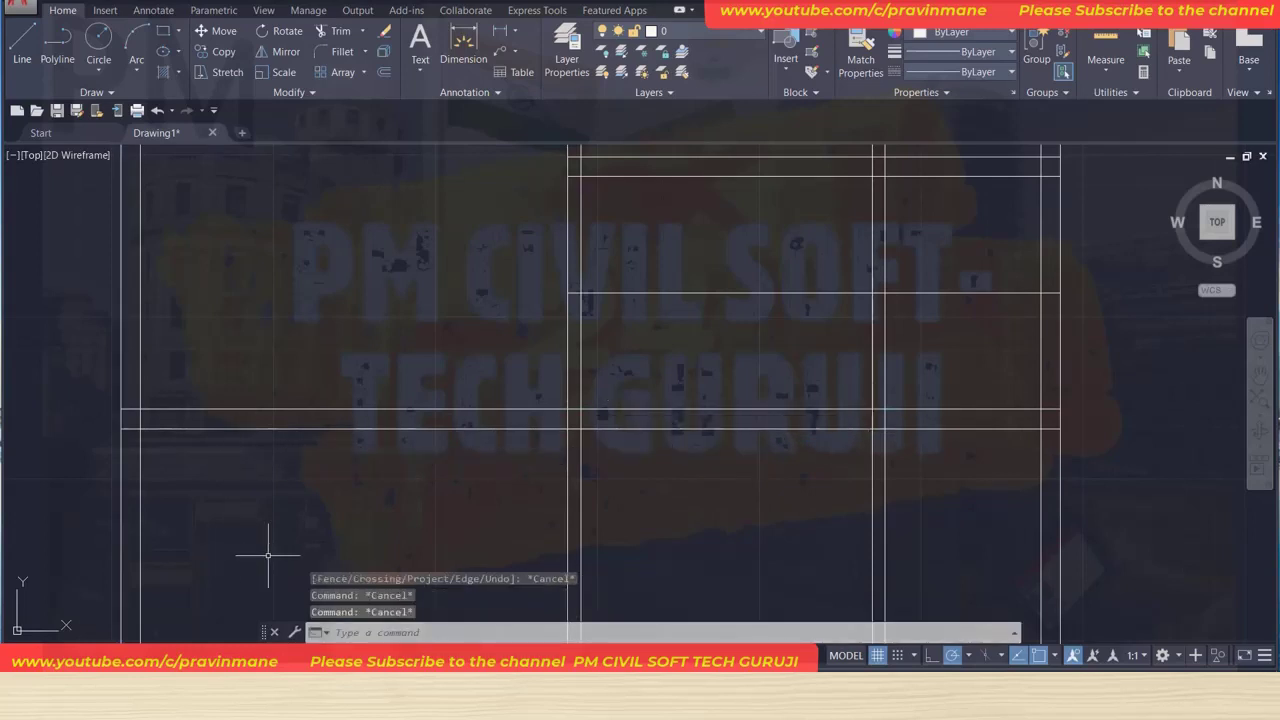
type("tr")
Trim the overlapping lower-left, bottom horizontal and middle vertical wall lines.
key("Return")
key("Return")
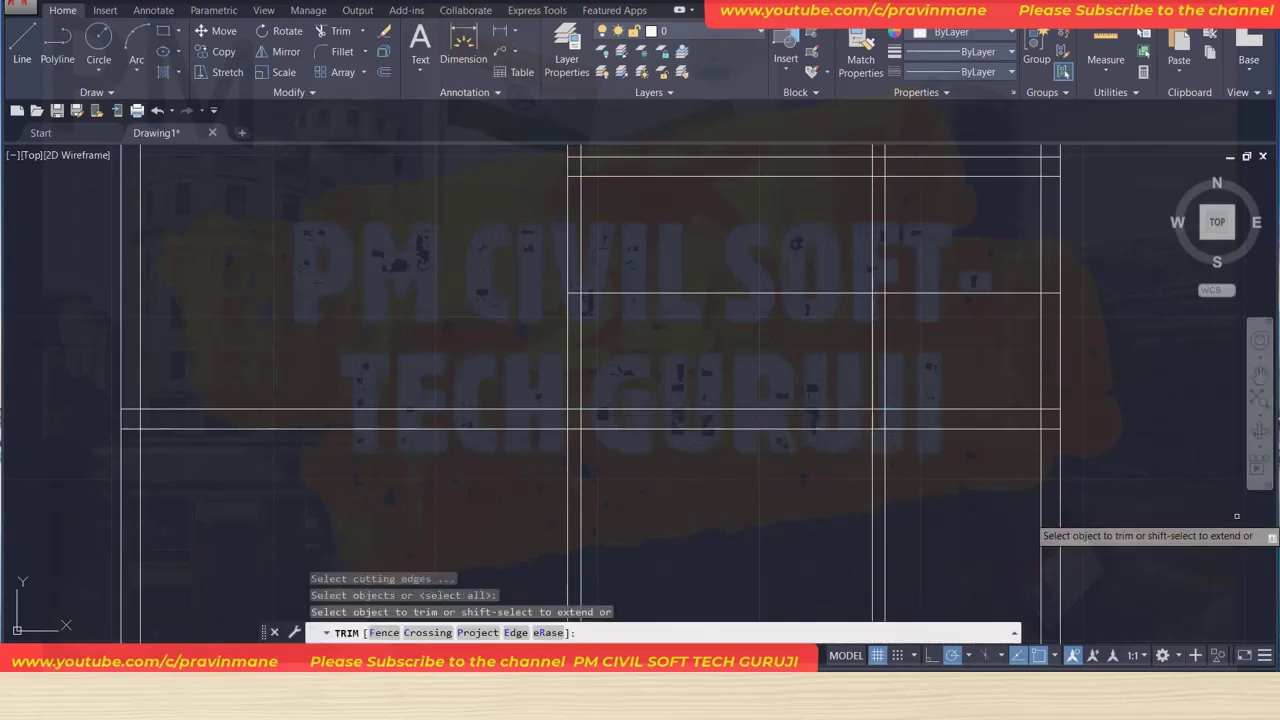
left_click(1115, 512)
left_click(62, 530)
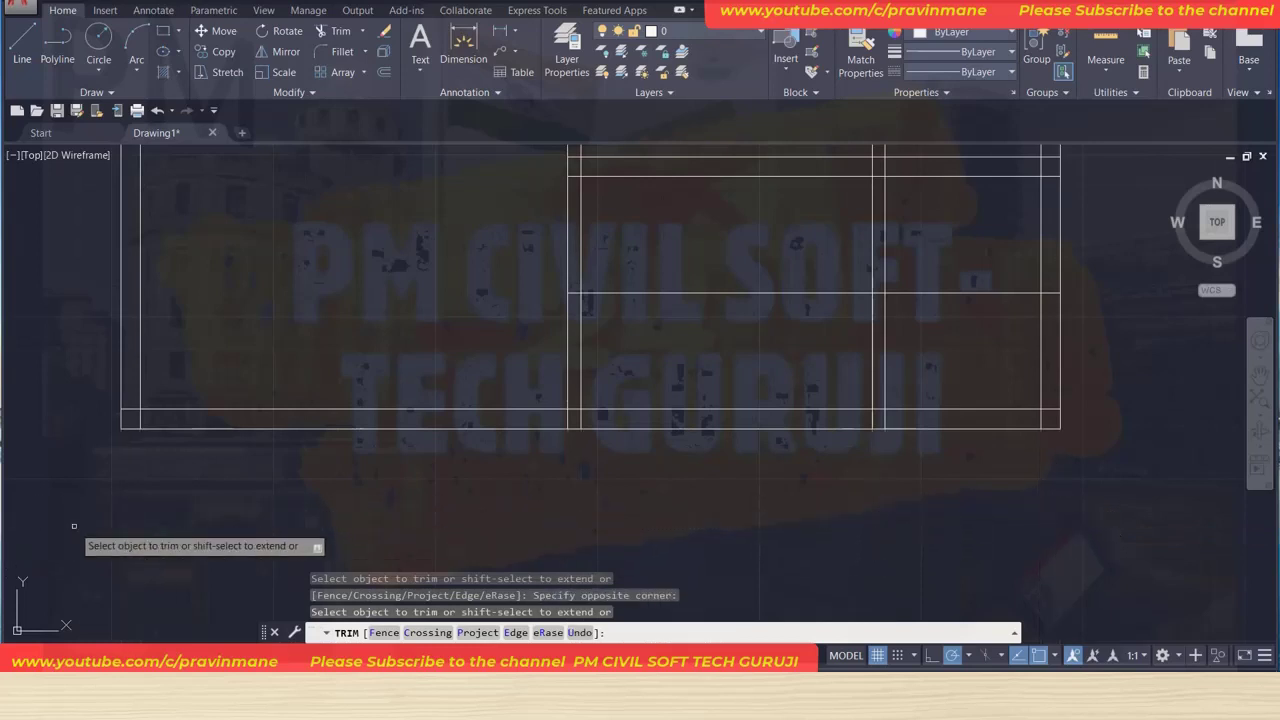
left_click(395, 468)
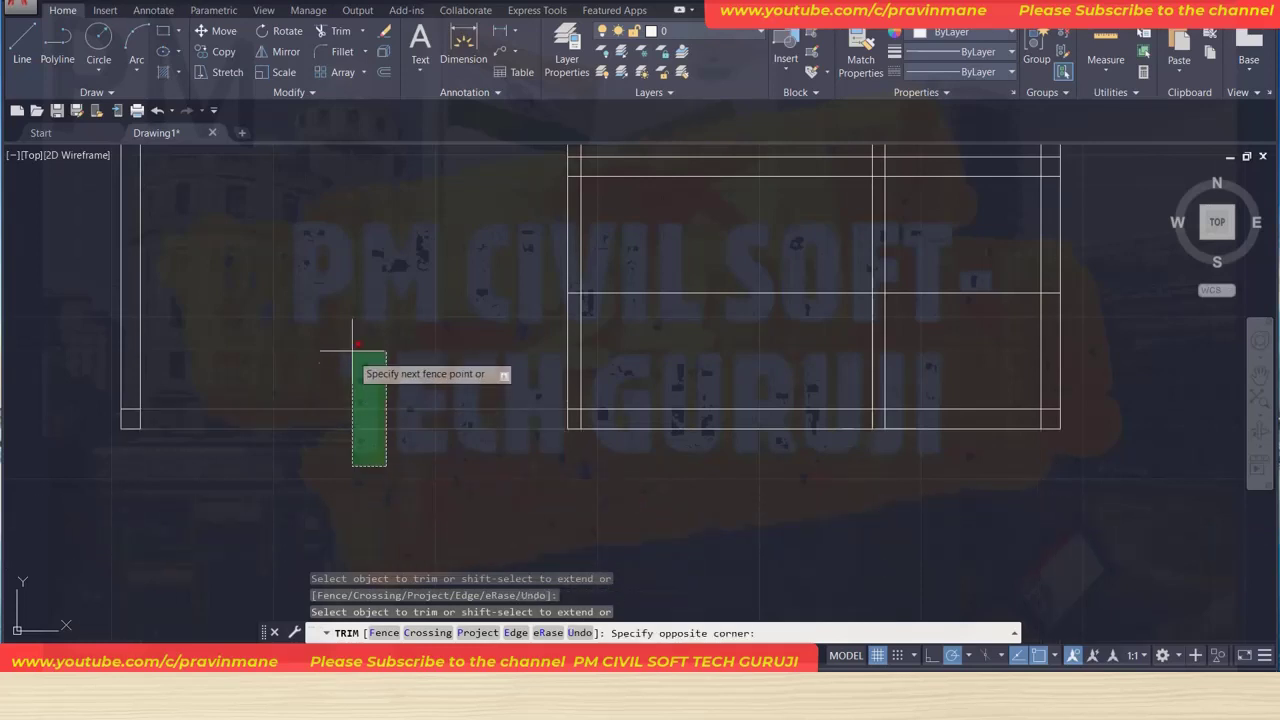
left_click(345, 345)
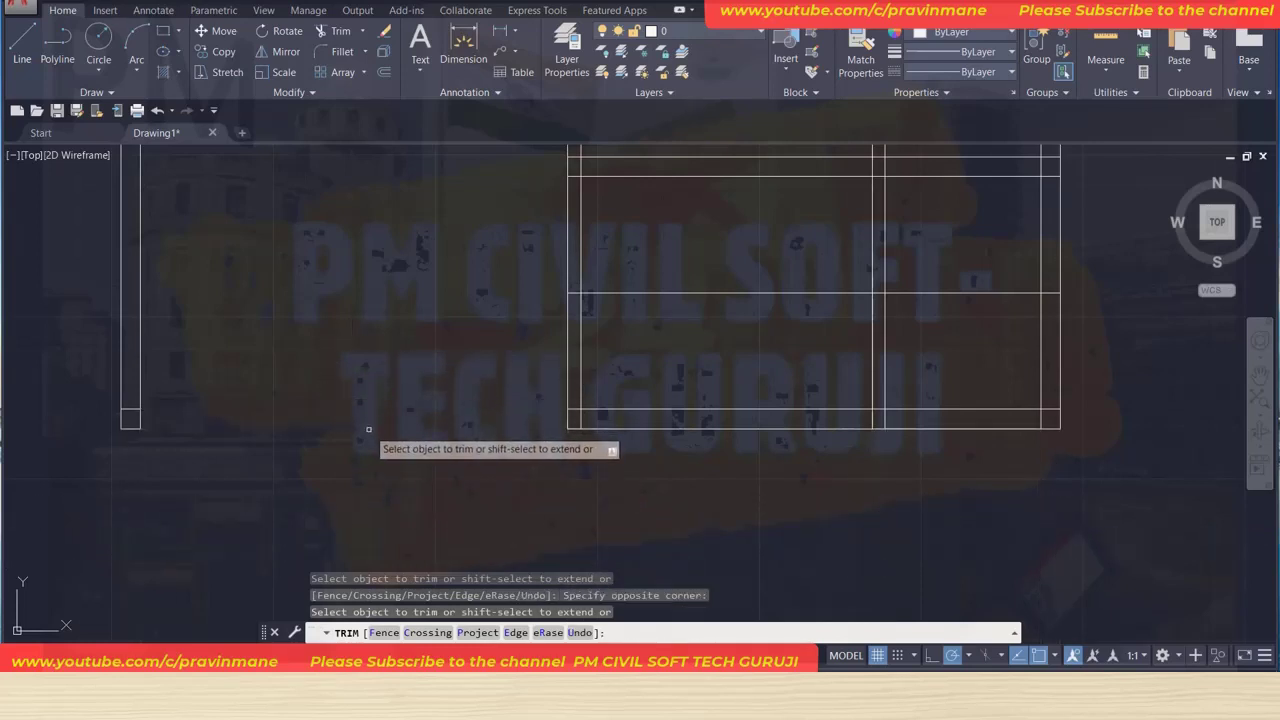
left_click(828, 345)
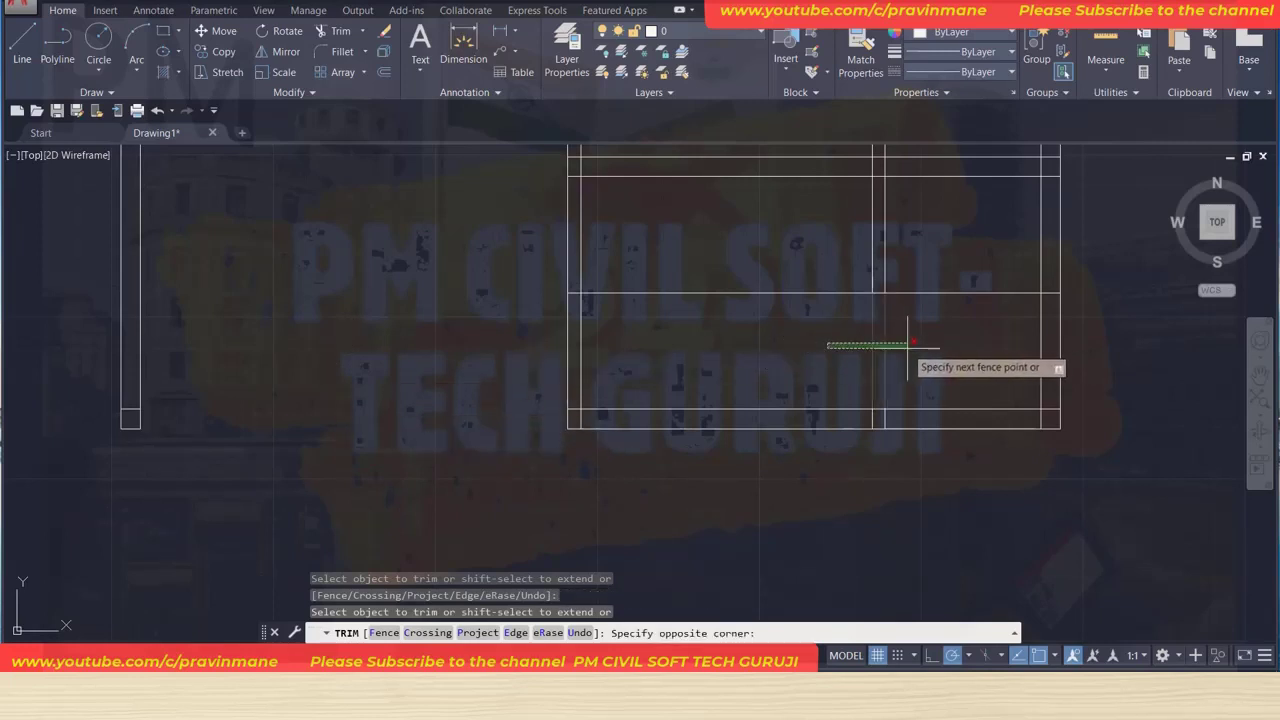
left_click_drag(908, 345, 910, 345)
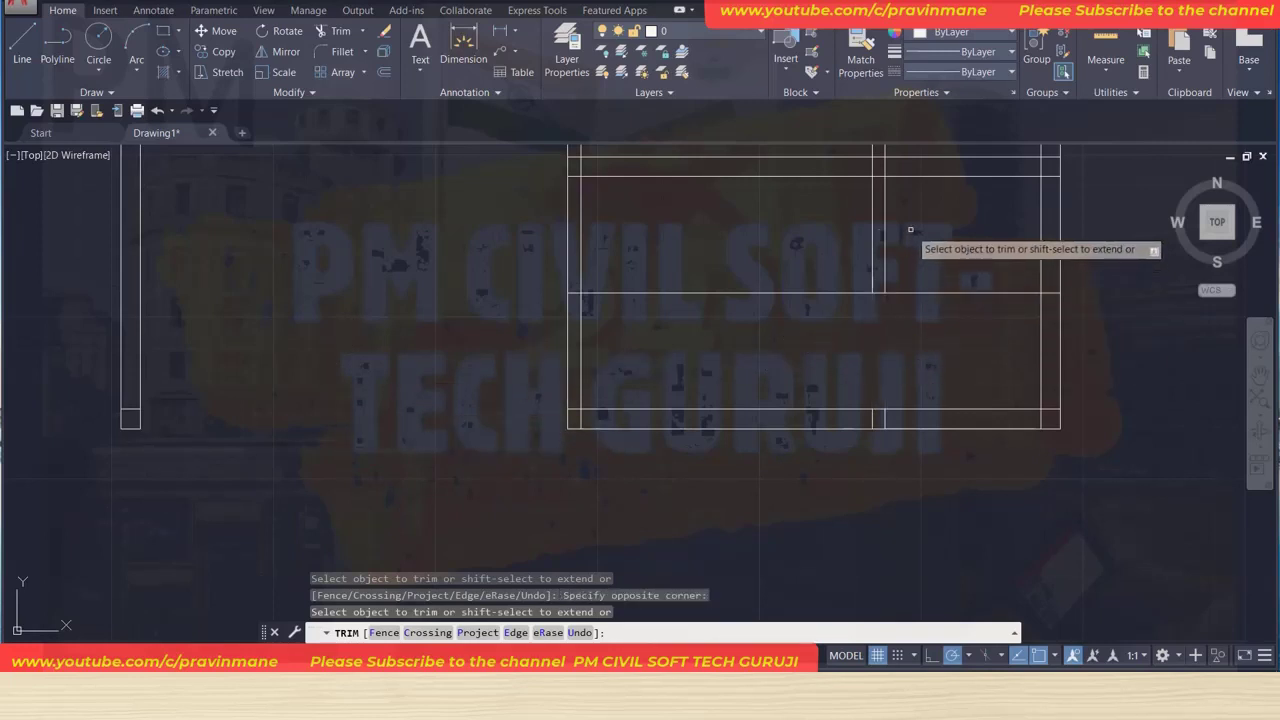
left_click_drag(911, 232, 783, 236)
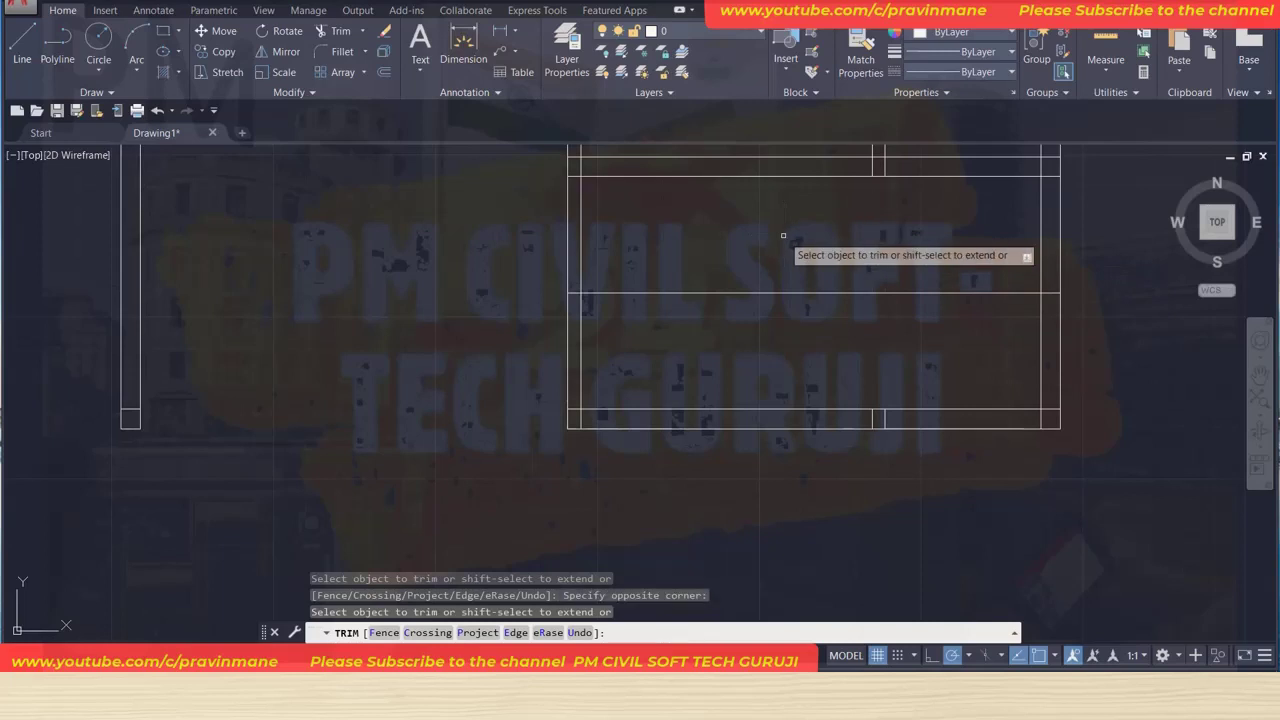
key("Escape")
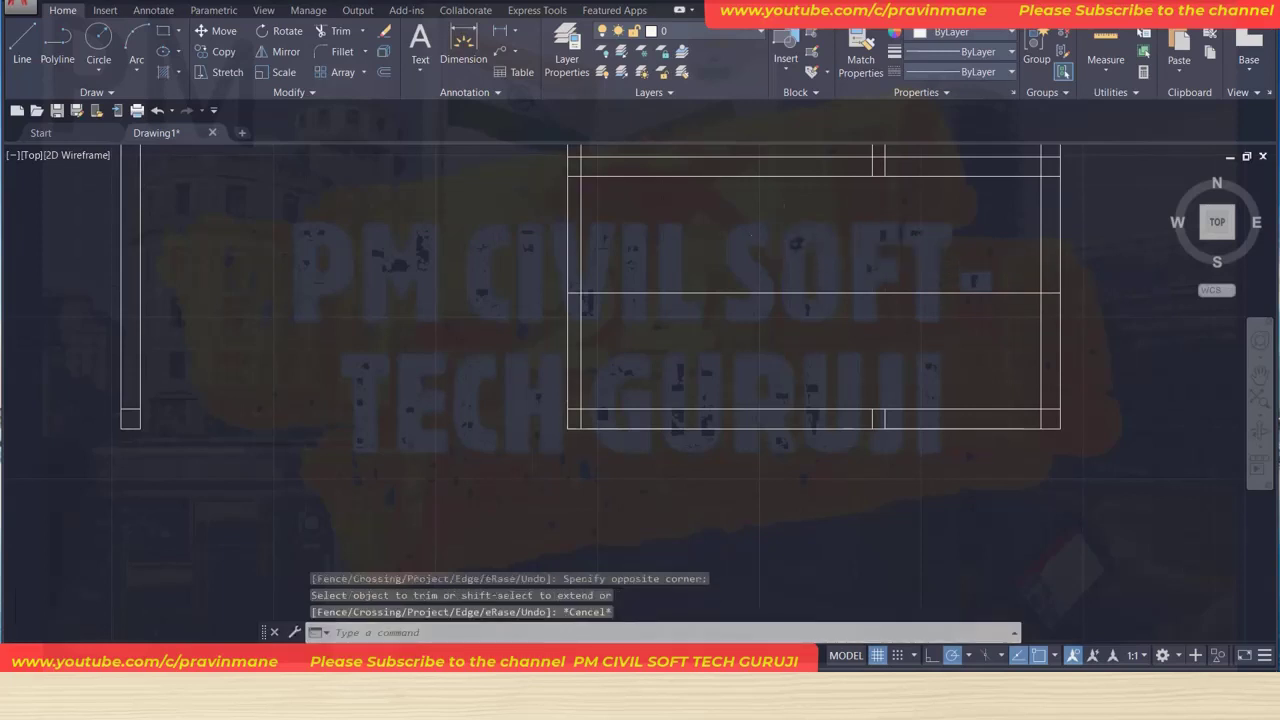
Trim the vertical segment crossing the wall gap at the next junction.
mouse_move(783, 236)
middle_mouse_down()
mouse_move(459, 501)
mouse_move(454, 537)
middle_mouse_up()
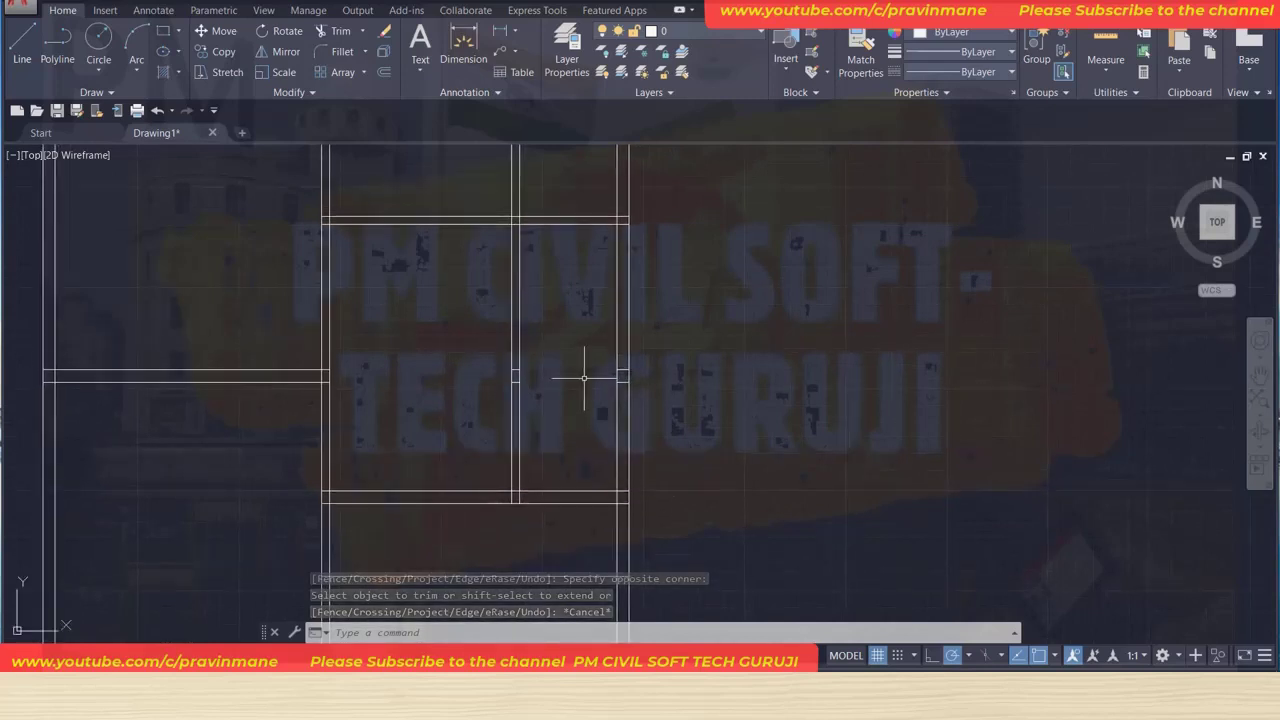
type("tr")
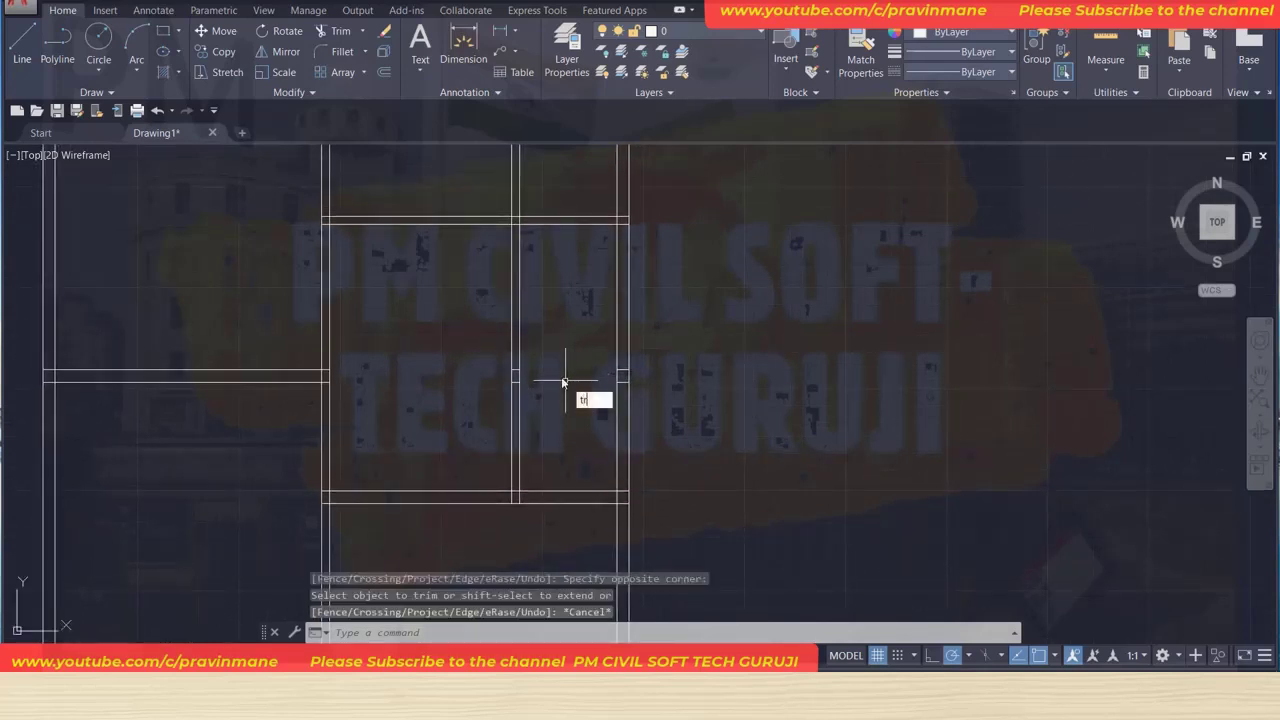
key("Return")
key("Return")
left_click(545, 363)
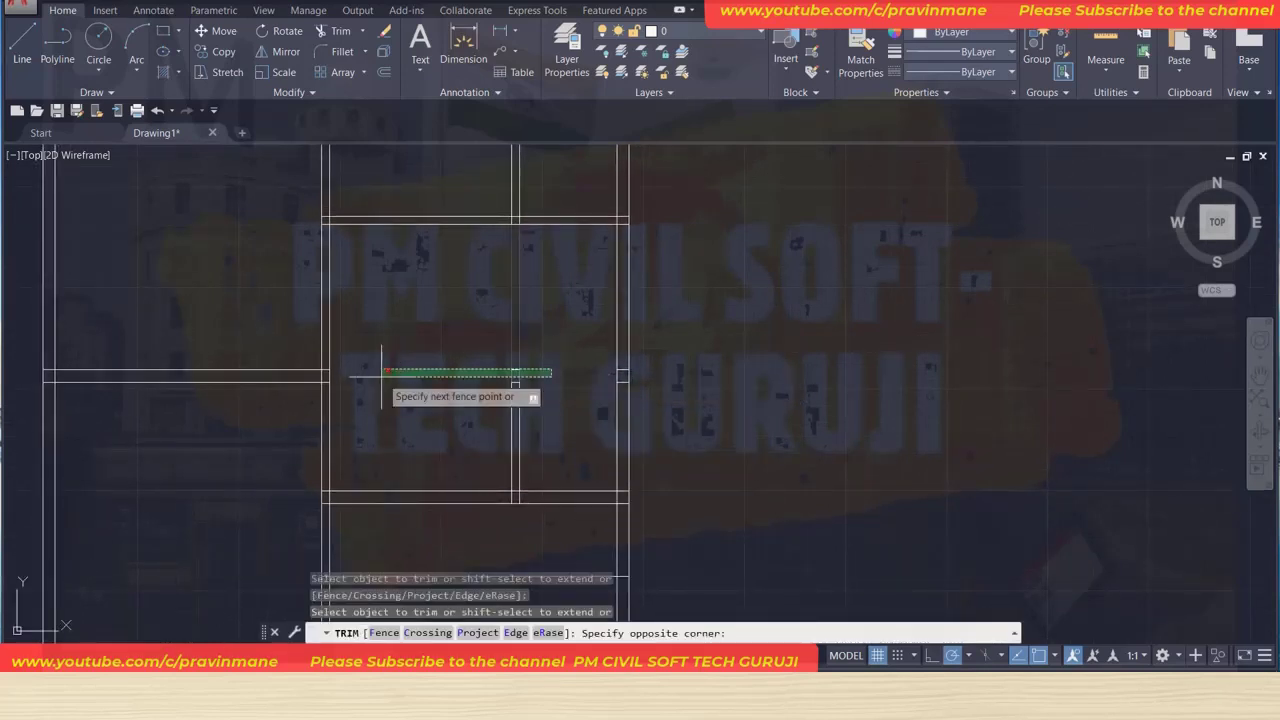
left_click(400, 392)
left_click(528, 420)
left_click(457, 440)
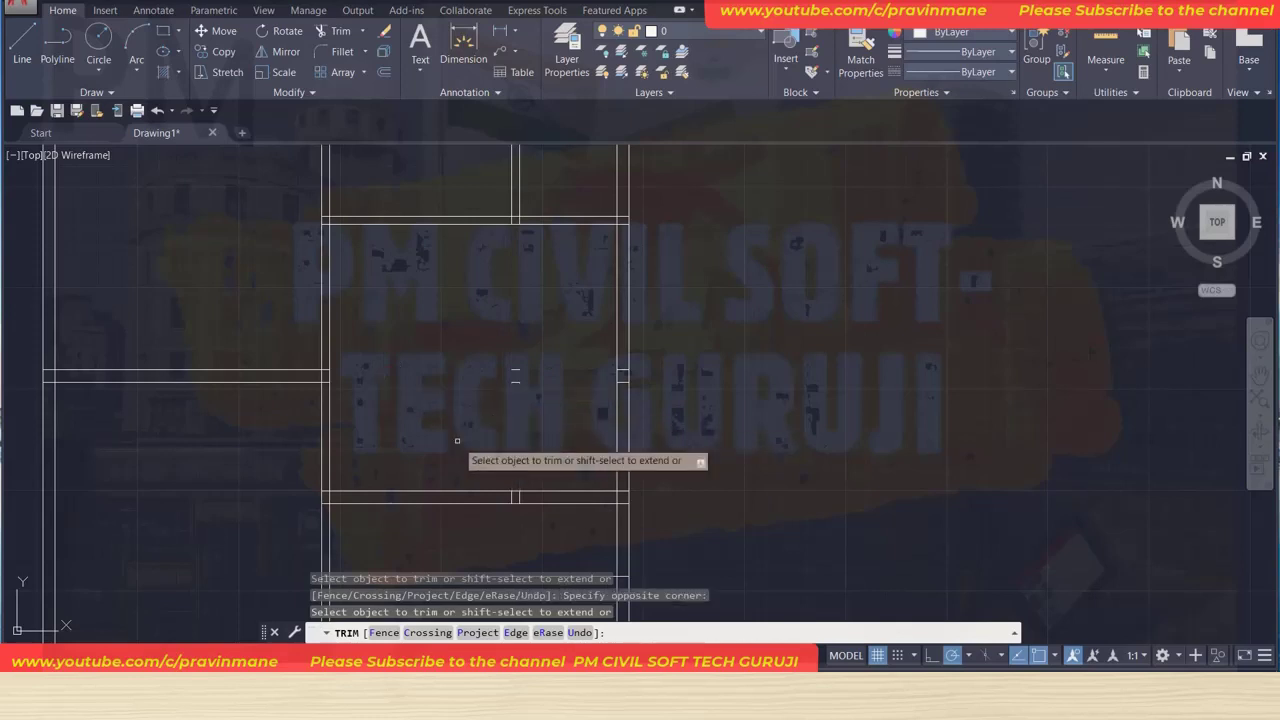
key("Escape")
Delete the two leftover short wall segments.
left_click(476, 342)
left_click(537, 410)
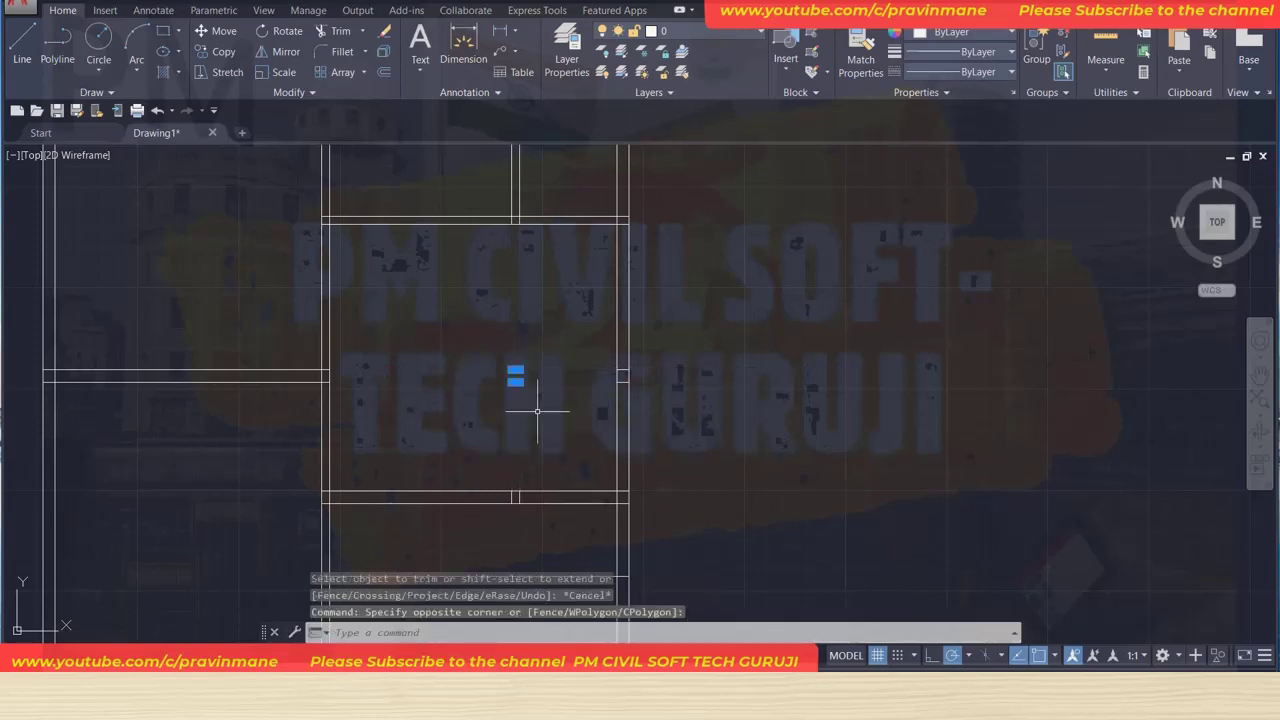
key("Delete")
scroll(523, 365, "down", 3)
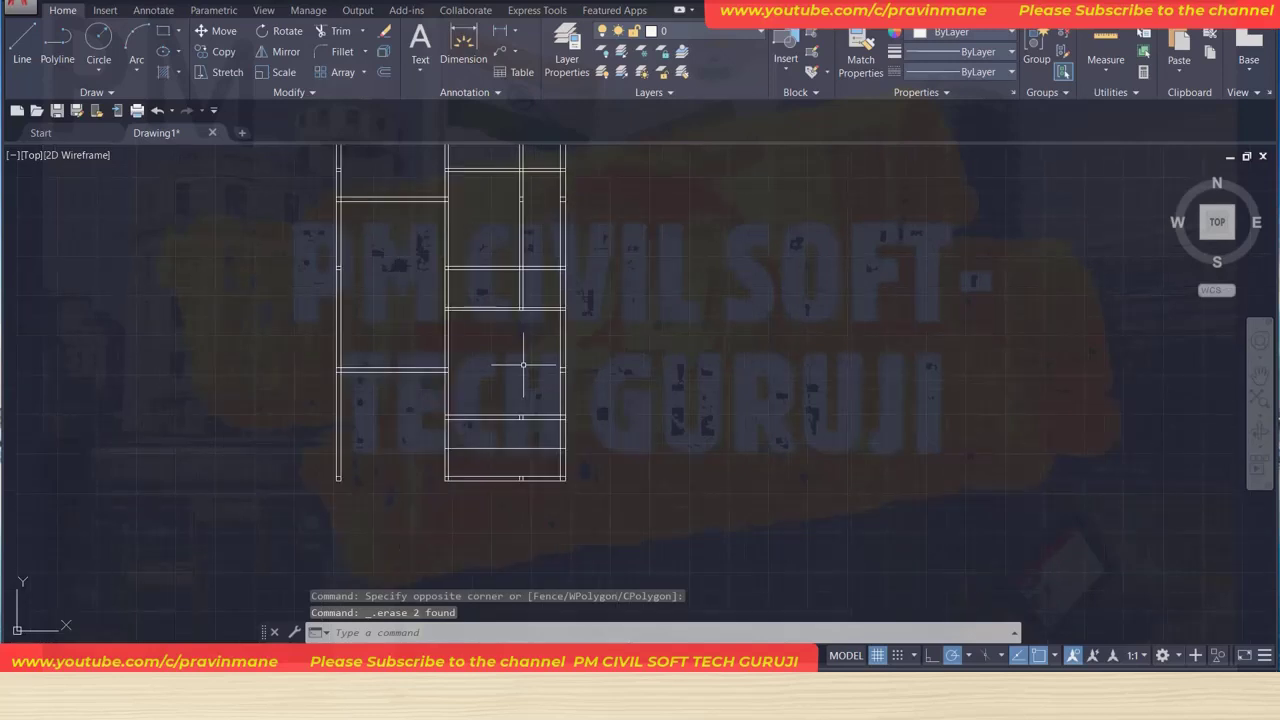
scroll(498, 323, "up", 1)
scroll(498, 323, "up", 3)
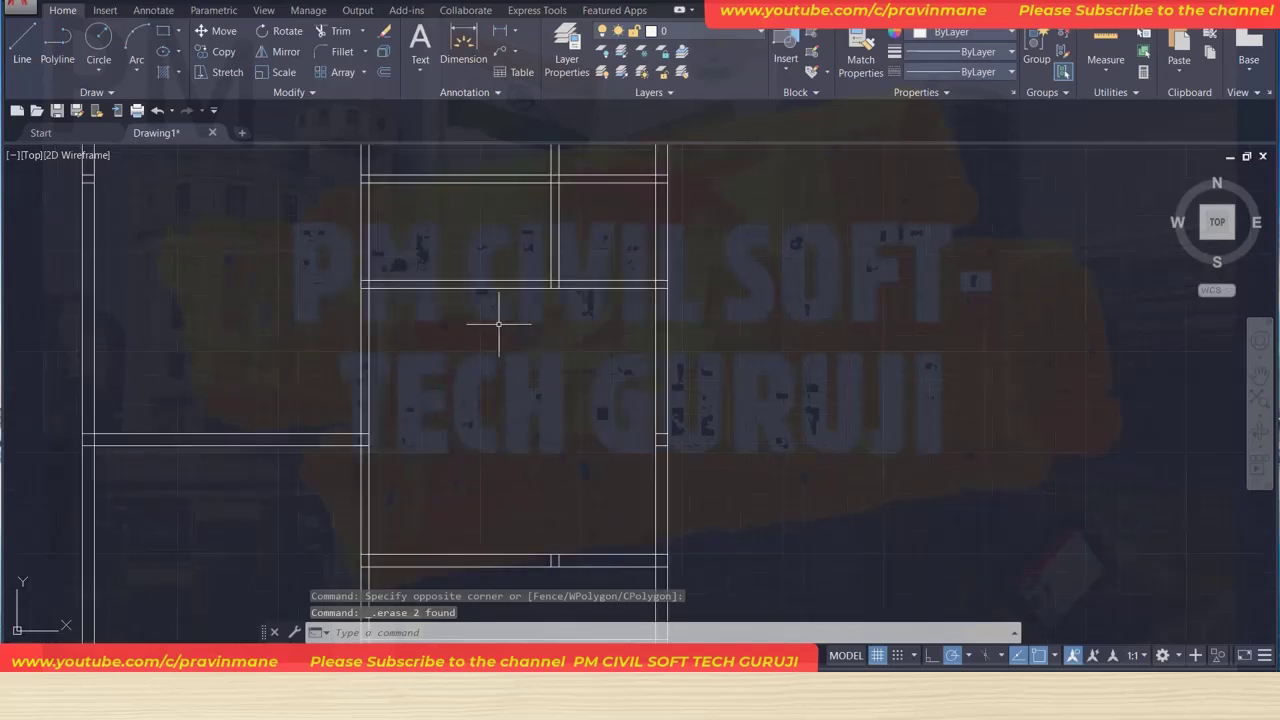
scroll(456, 430, "down", 2)
middle_click_drag(500, 486, 491, 323)
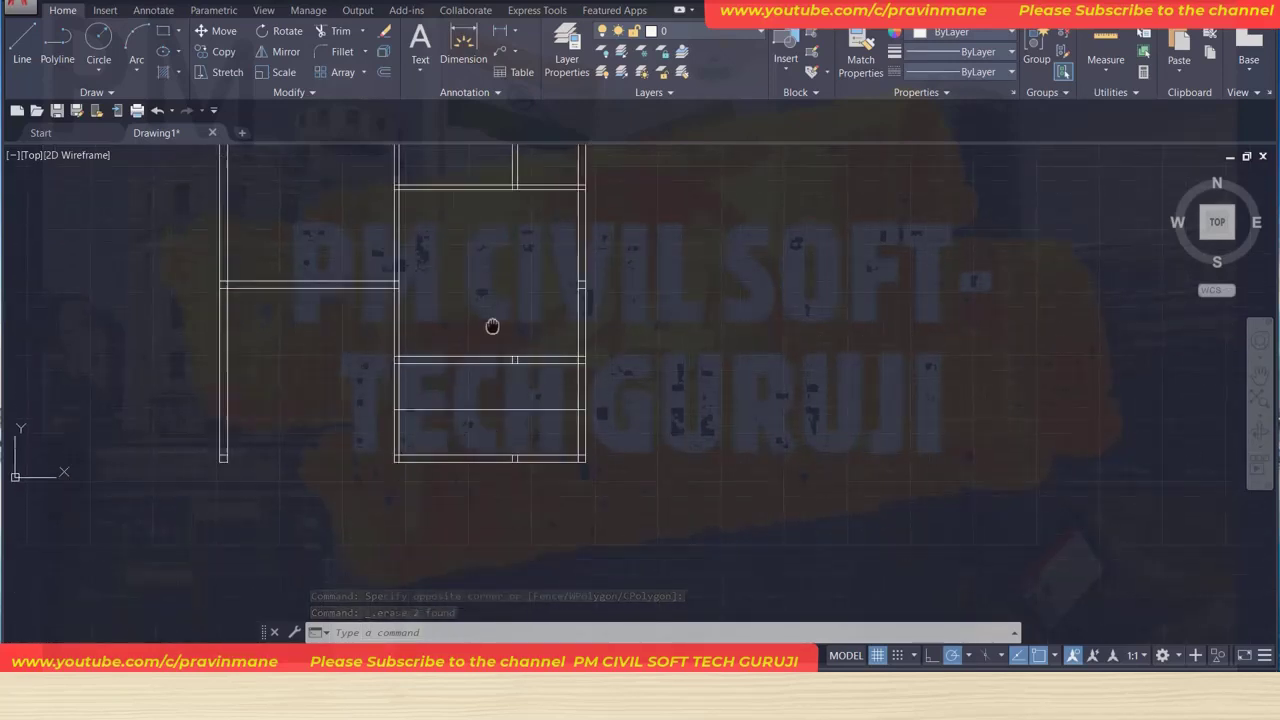
scroll(491, 323, "up", 2)
scroll(461, 440, "up", 2)
type("O")
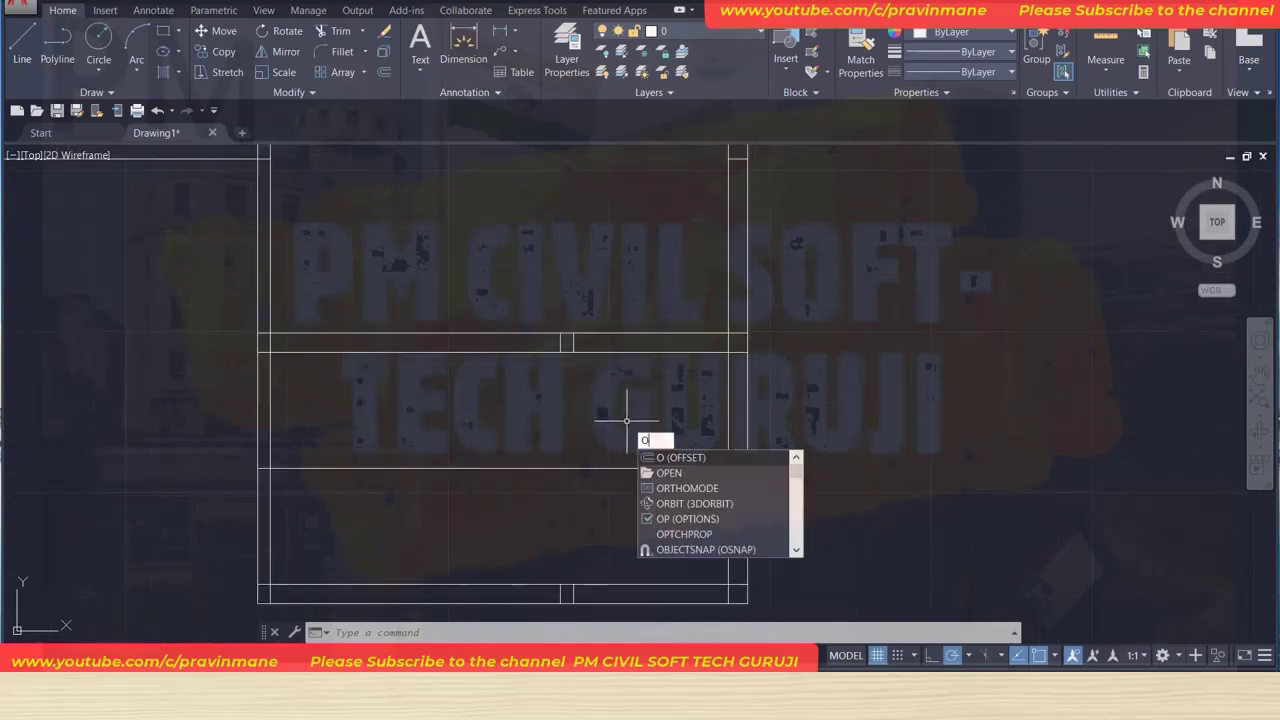
Offset the right vertical wall line 36" to the left as a new partition.
key("Return")
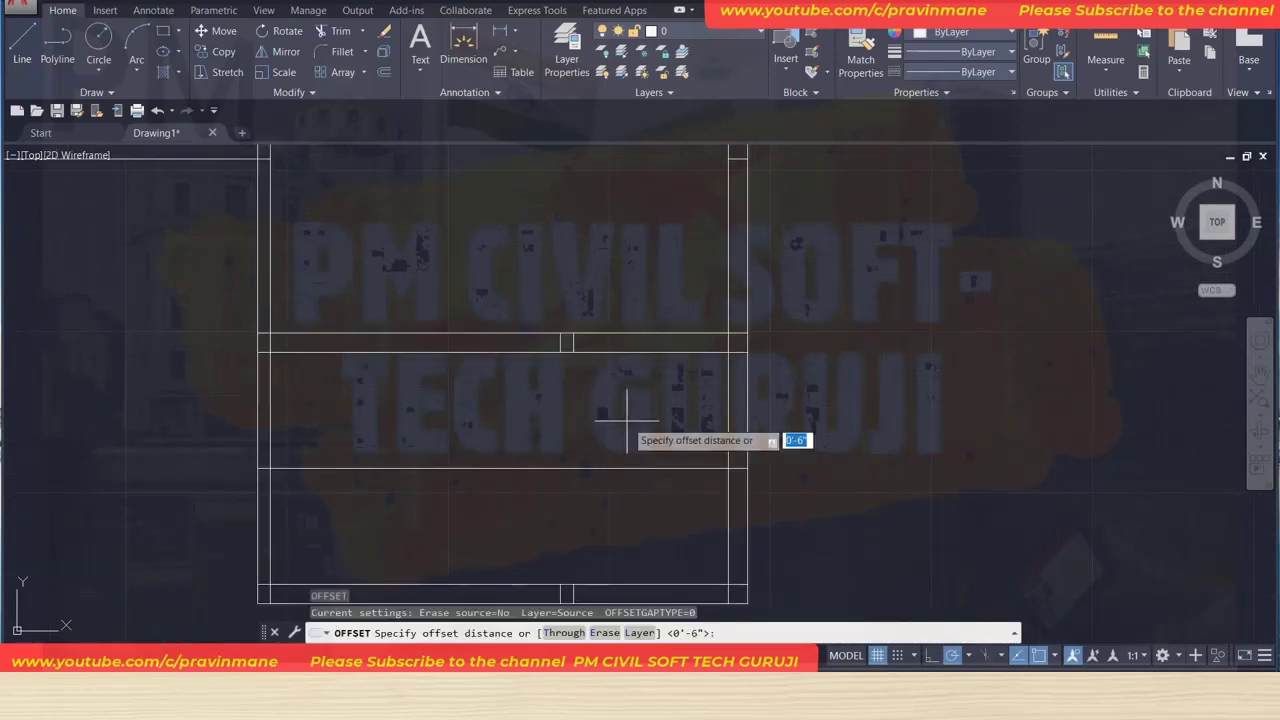
key("Return")
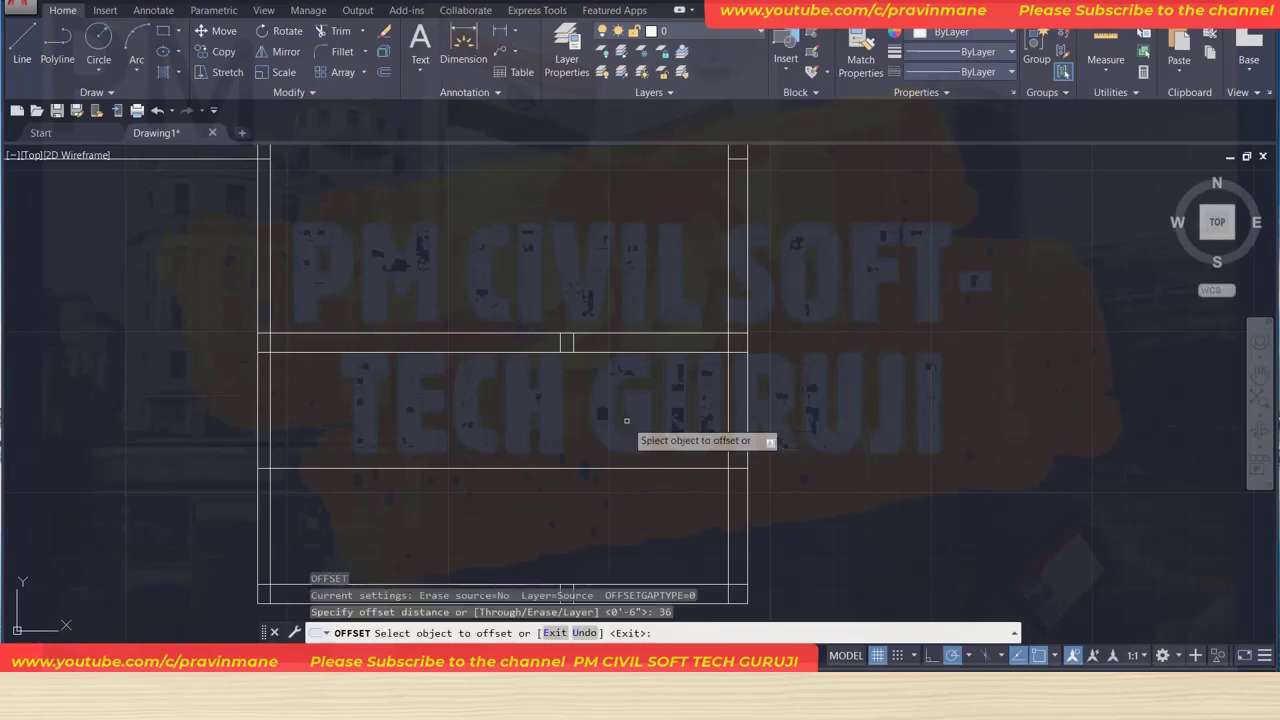
left_click(728, 410)
left_click(689, 409)
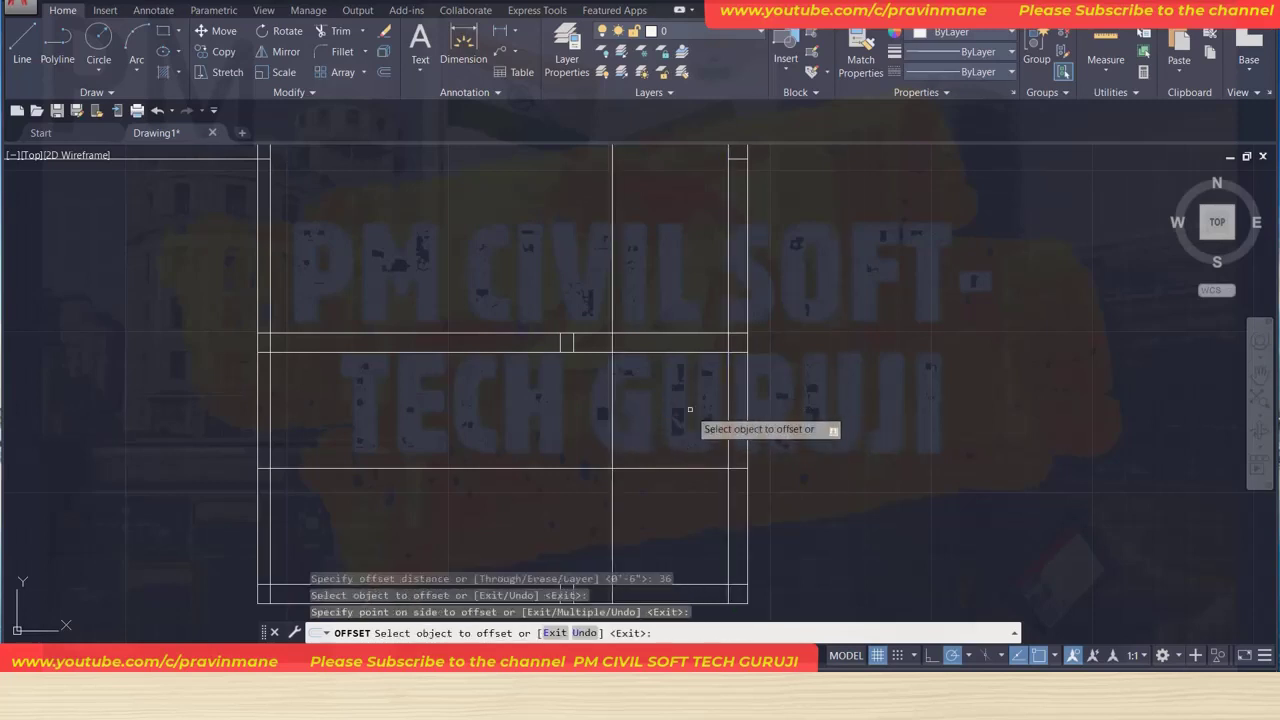
key("Escape")
key("Escape")
key("Escape")
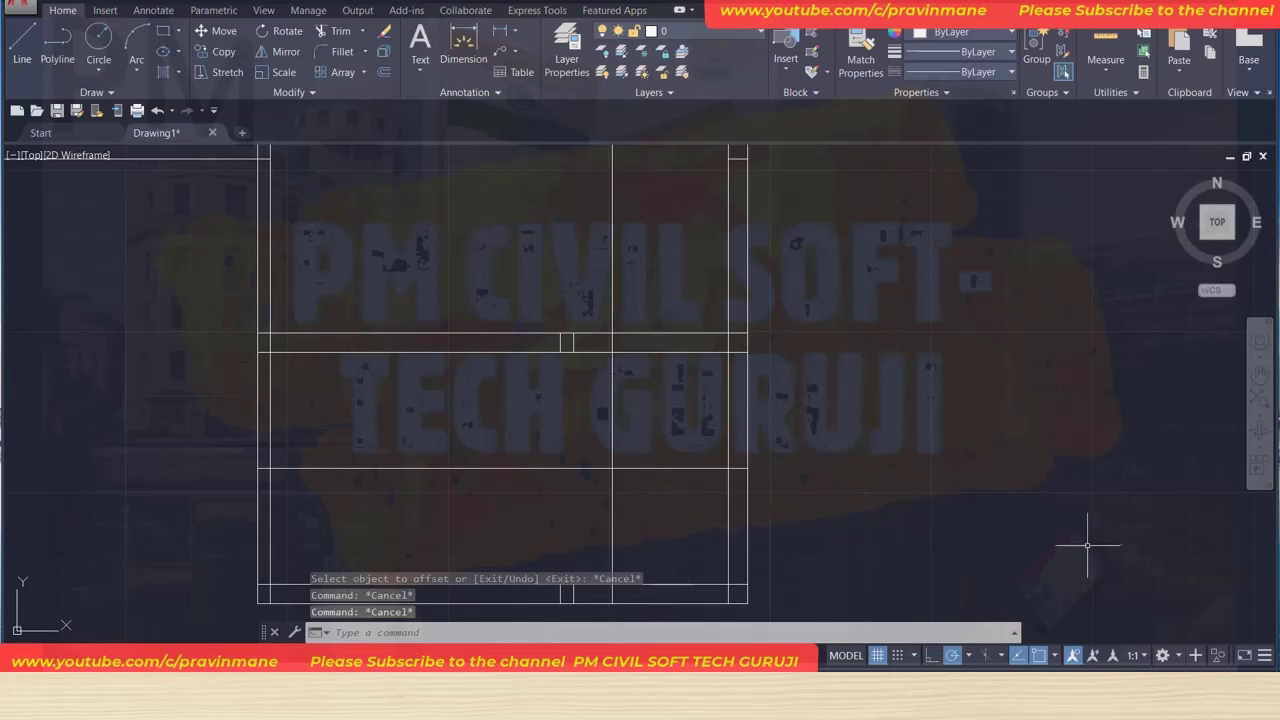
Trim the partition's excess and the bottom segment, then erase the leftover stub.
type("tr")
key("Return")
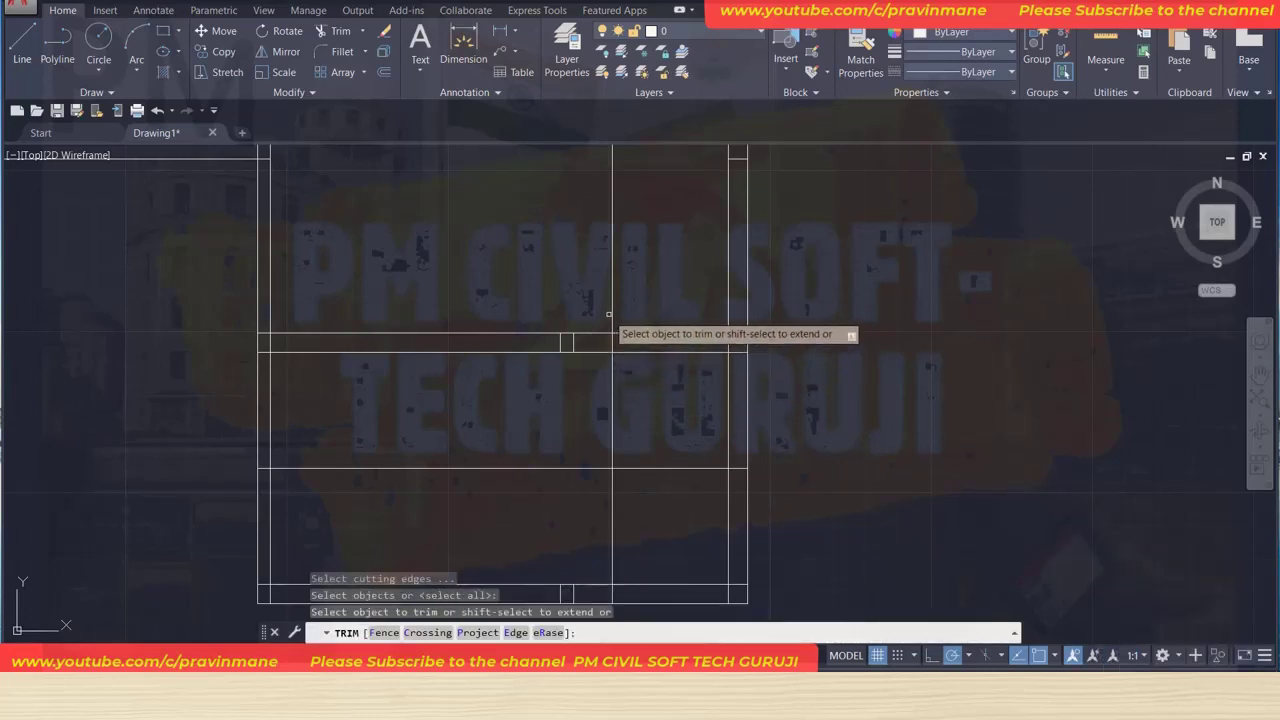
left_click(614, 312)
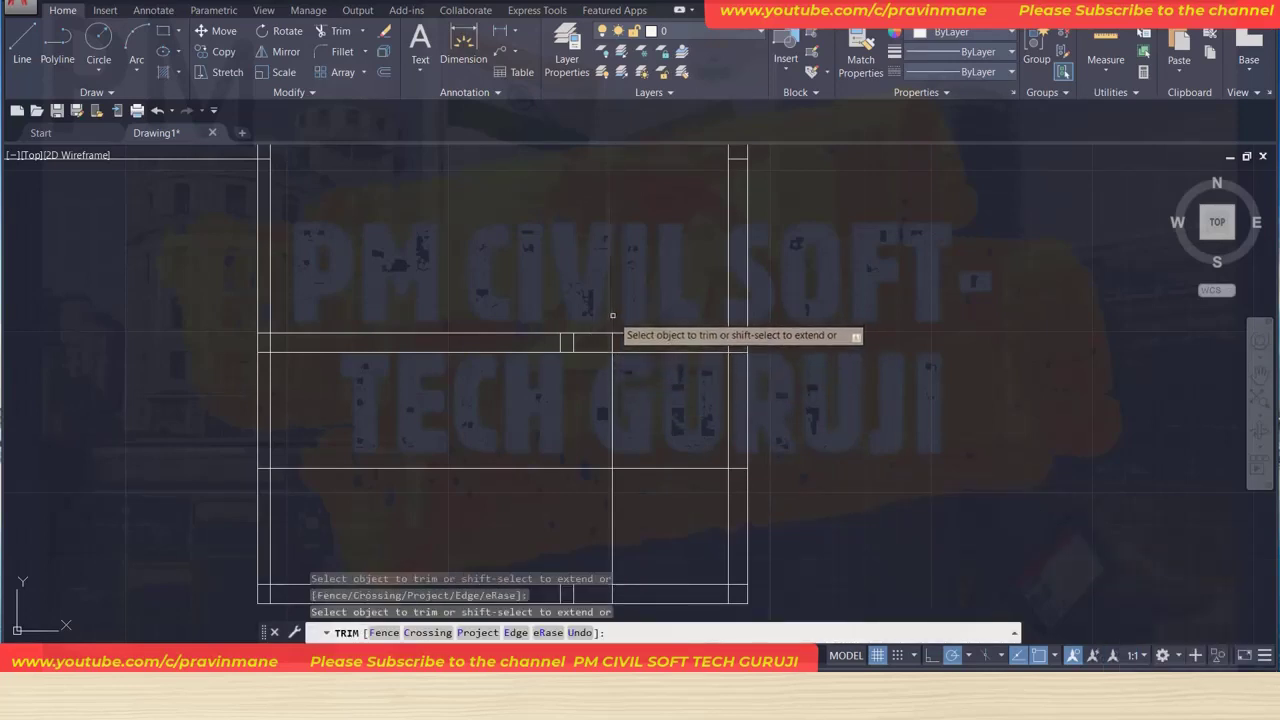
left_click(697, 469)
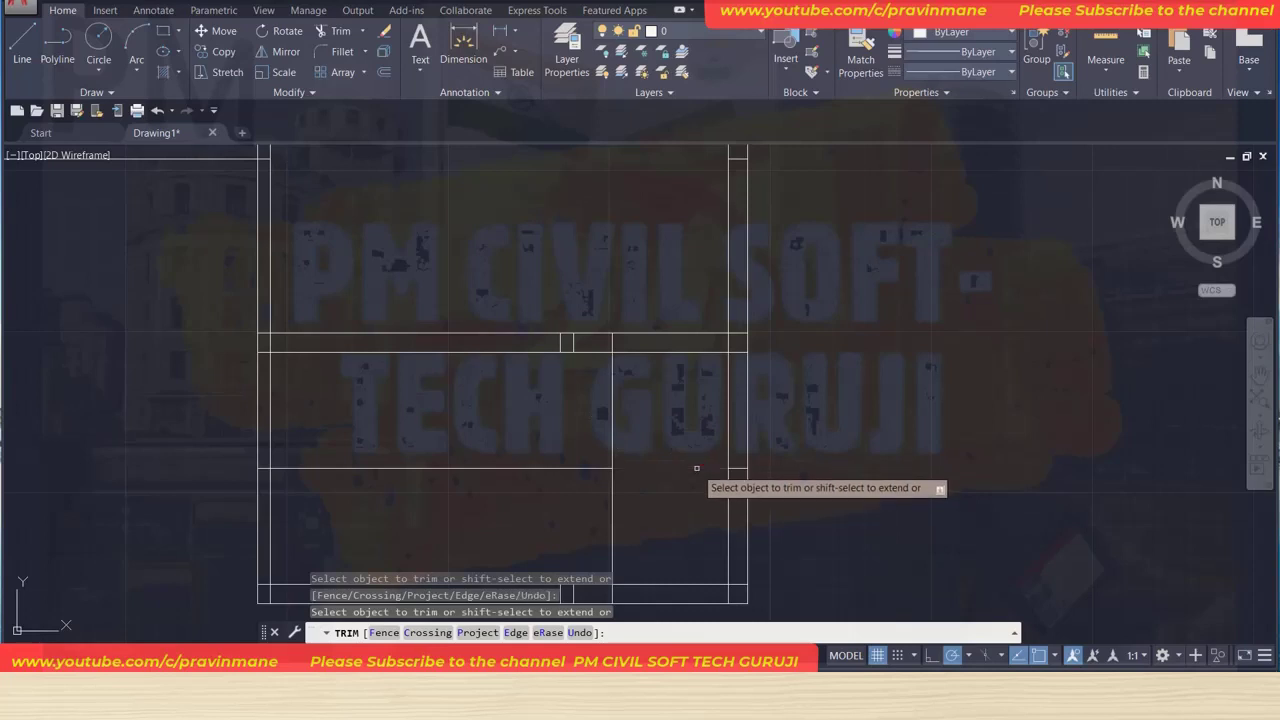
key("Escape")
key("Escape")
key("Escape")
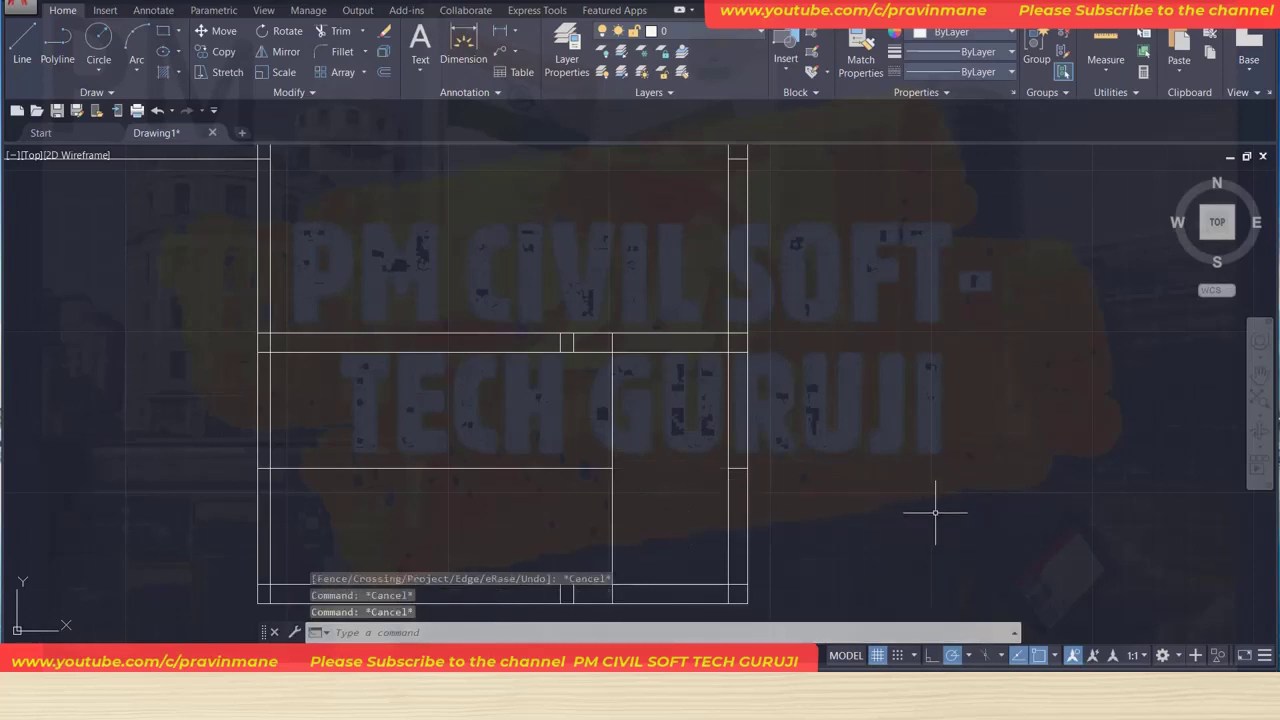
left_click(743, 468)
key("Delete")
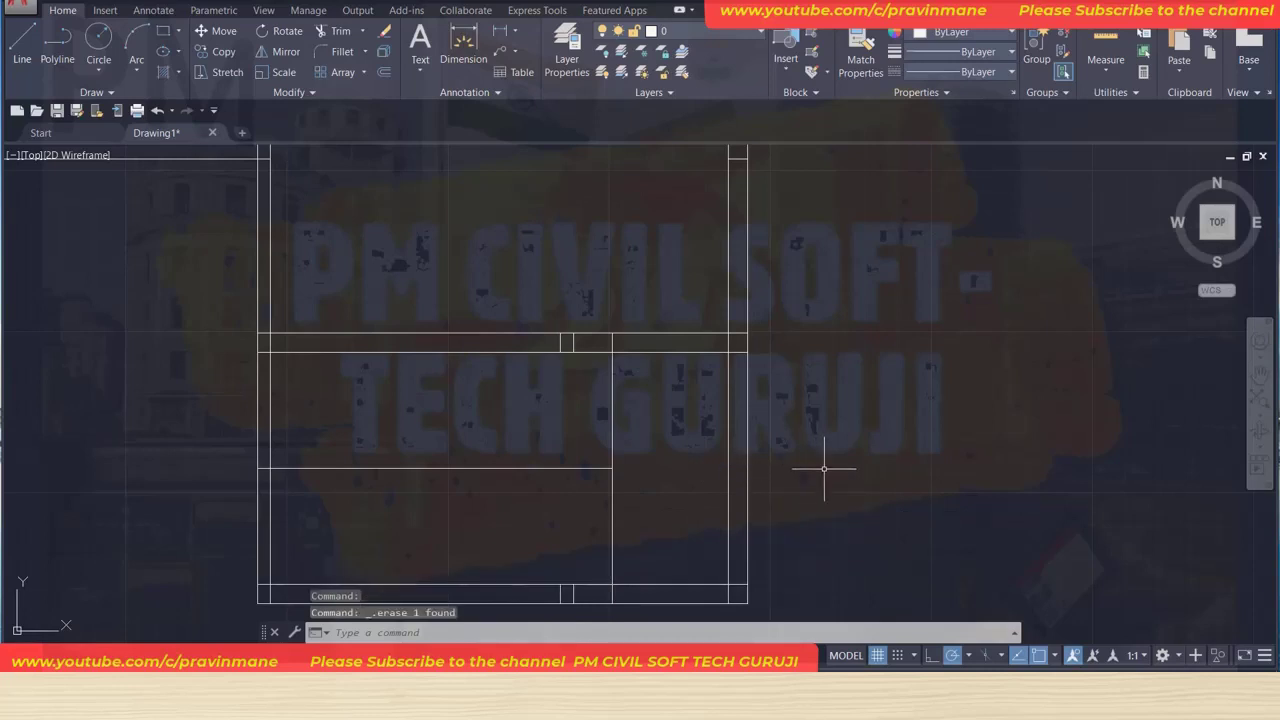
type("o")
key("Return")
type("12")
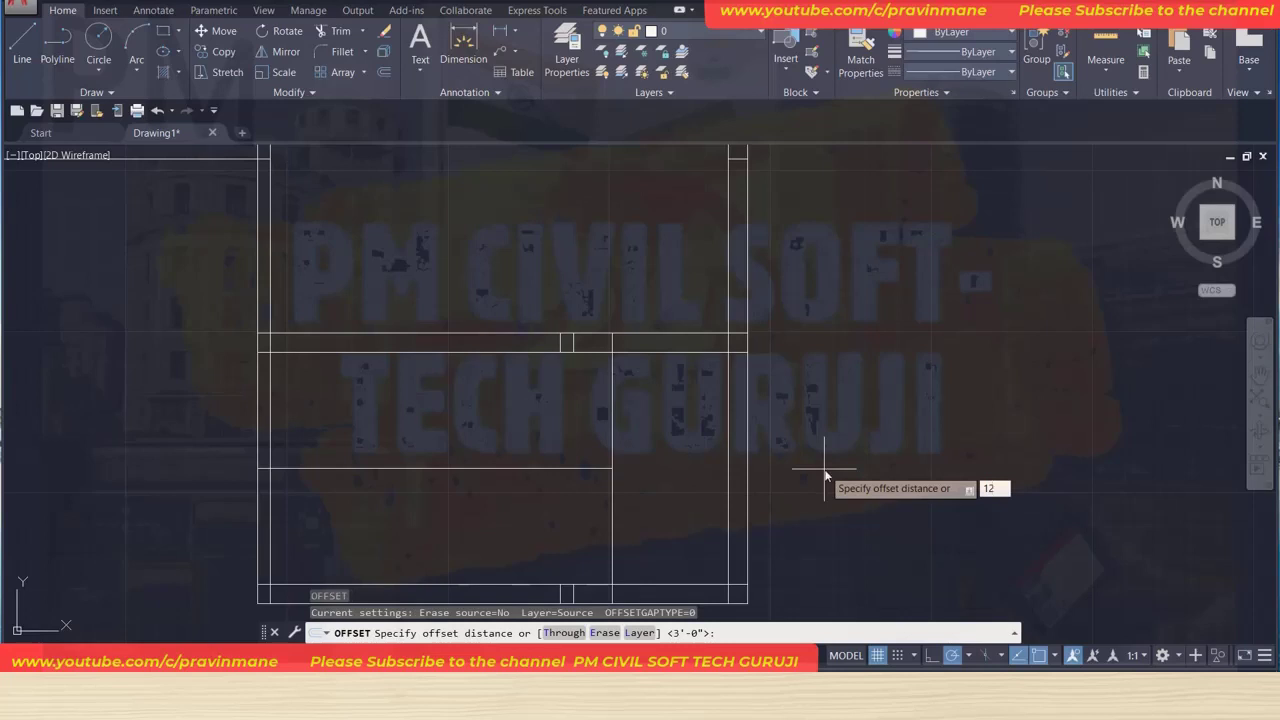
Offset the partition line leftward repeatedly, creating nine stair tread lines 12" apart.
key("Return")
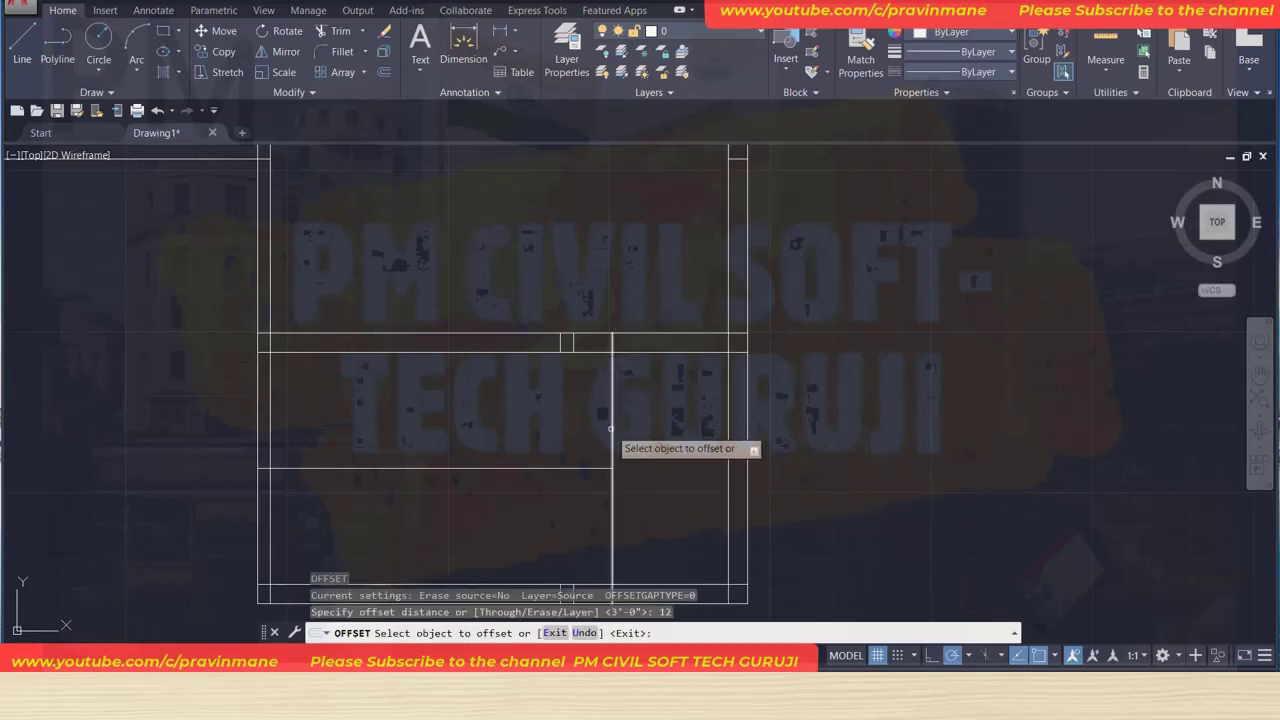
left_click(610, 430)
left_click(573, 432)
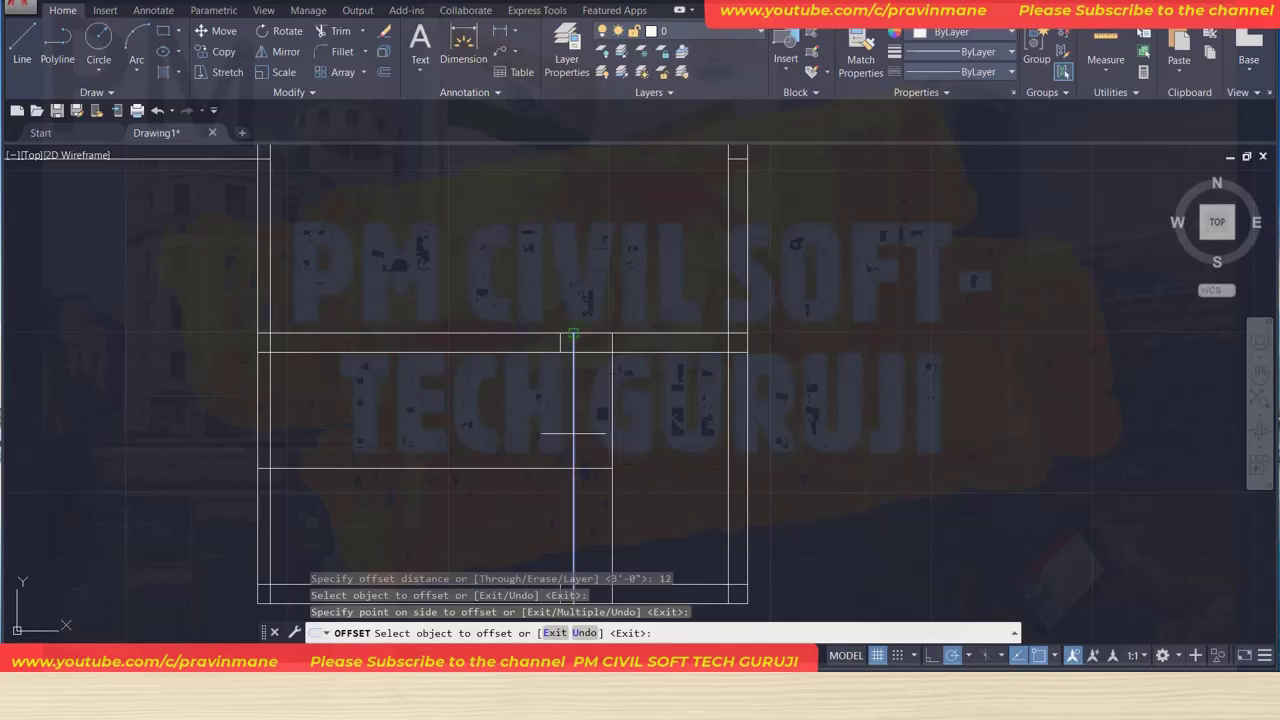
left_click(573, 432)
left_click(533, 432)
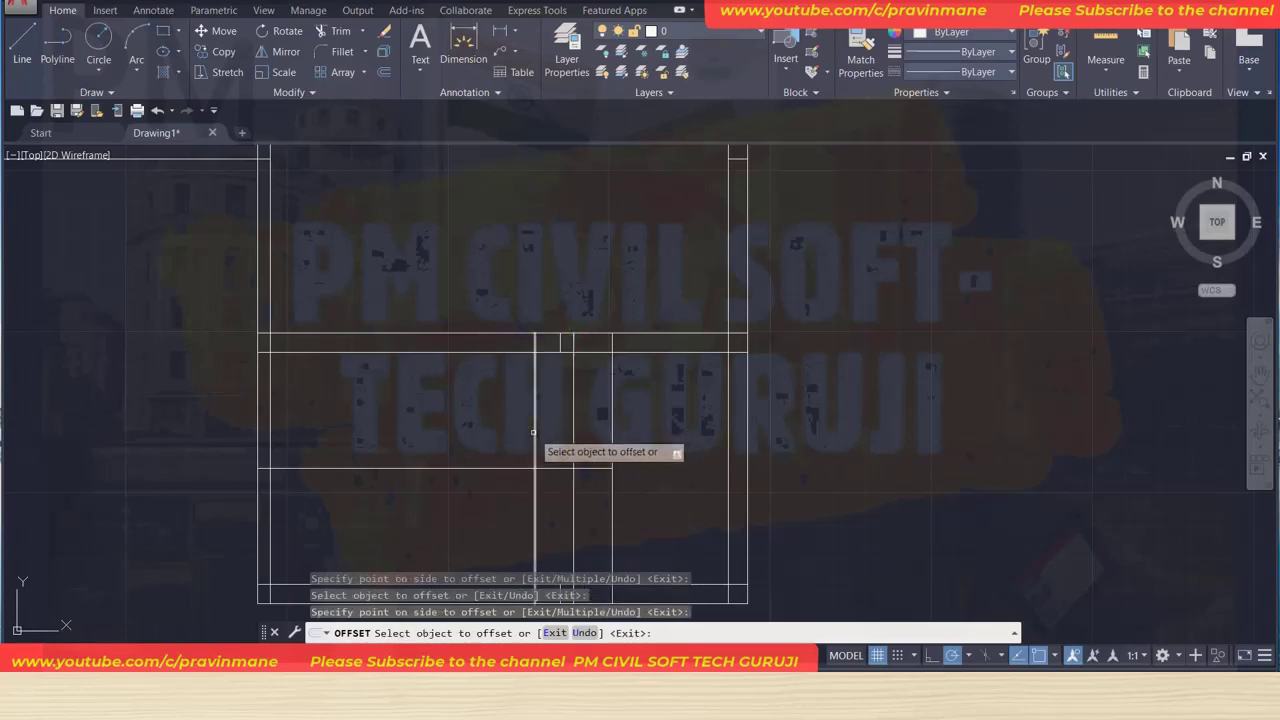
left_click(533, 432)
left_click(500, 430)
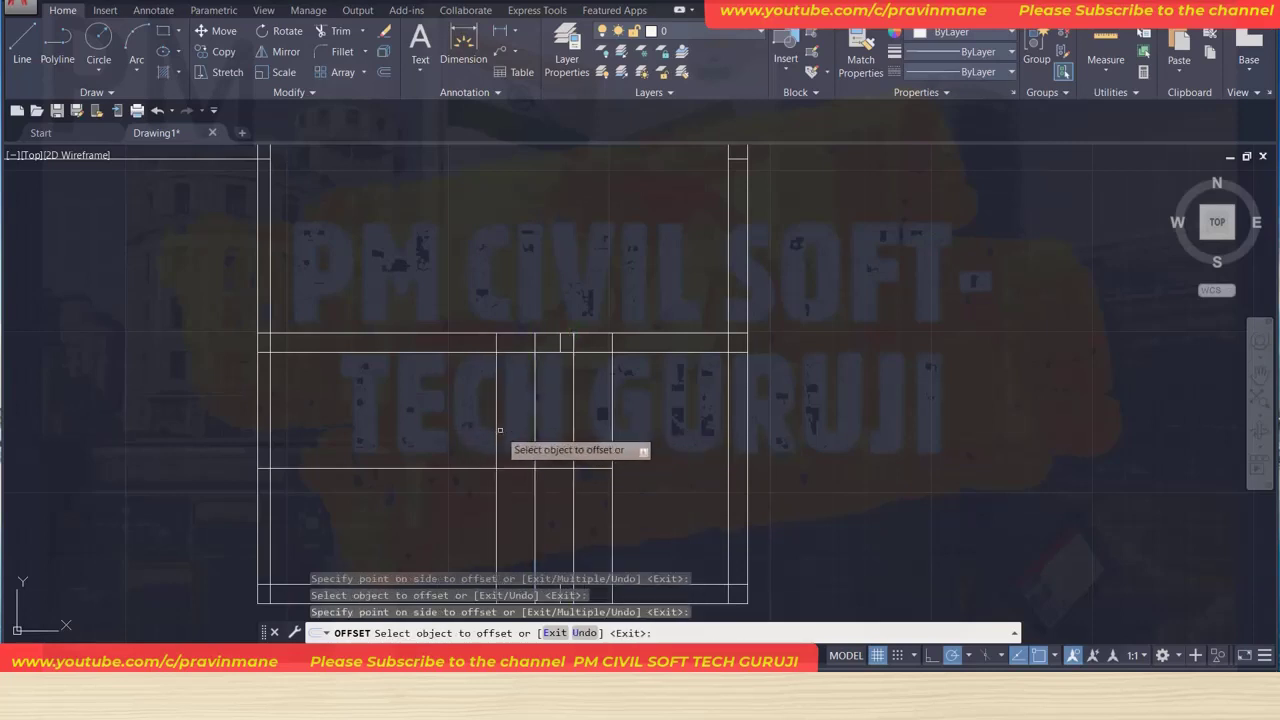
left_click(500, 430)
left_click(440, 430)
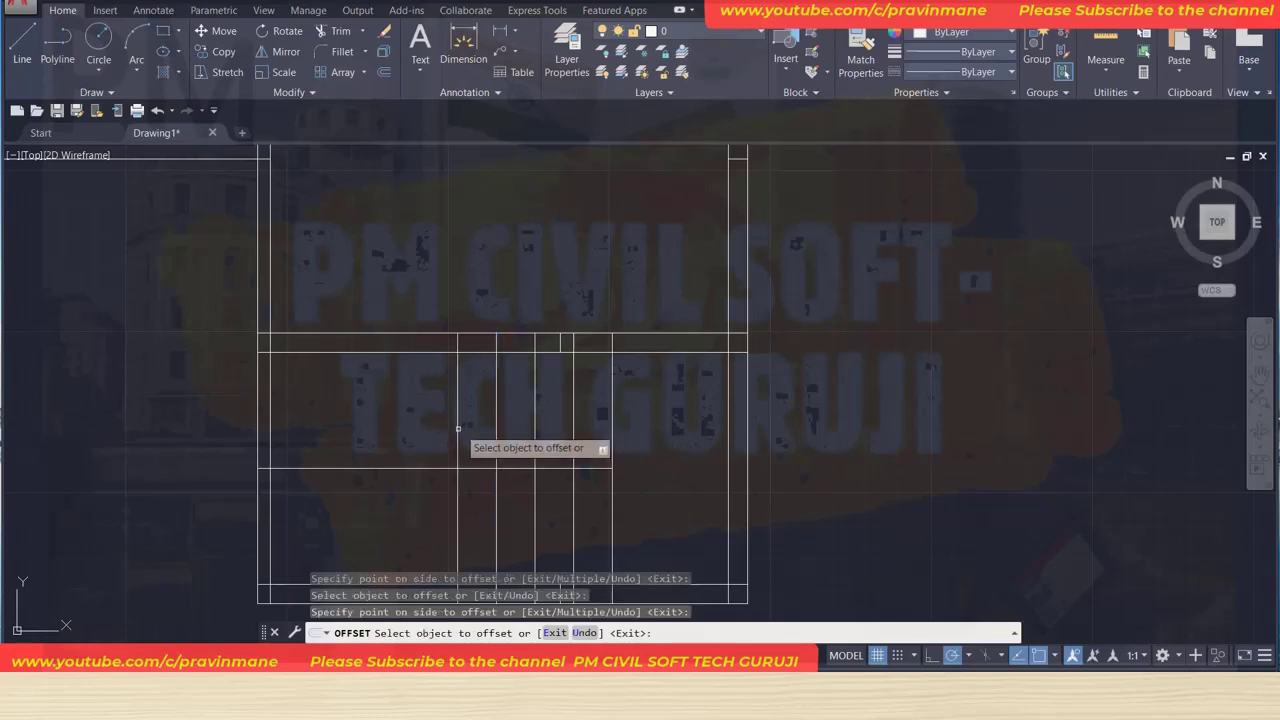
left_click(458, 429)
left_click(417, 429)
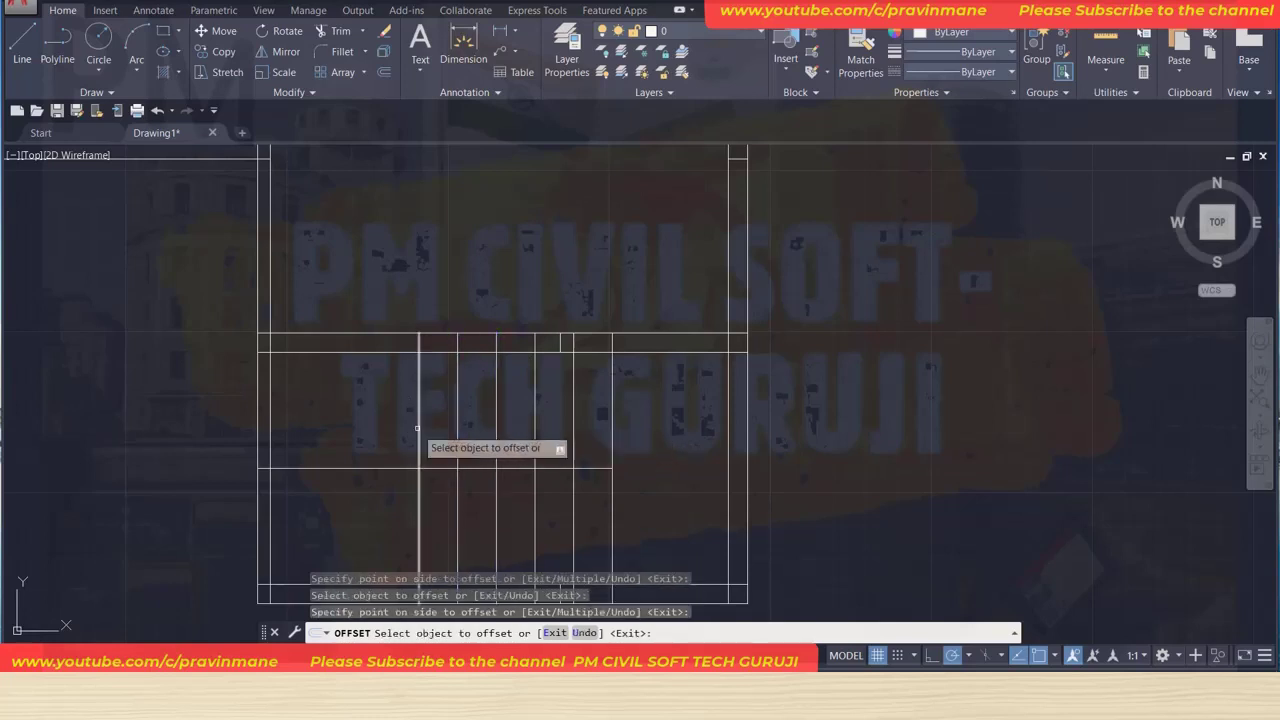
left_click(418, 429)
left_click(380, 424)
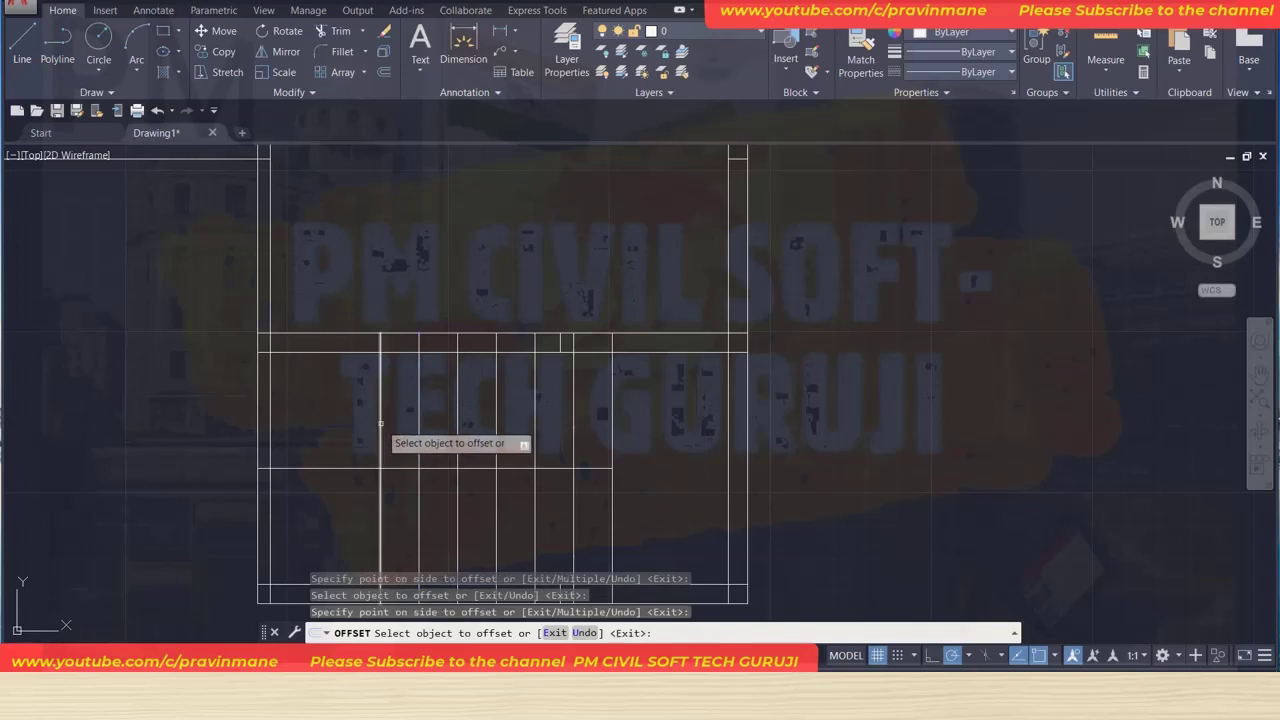
left_click(380, 424)
left_click(339, 424)
left_click(341, 424)
left_click(310, 424)
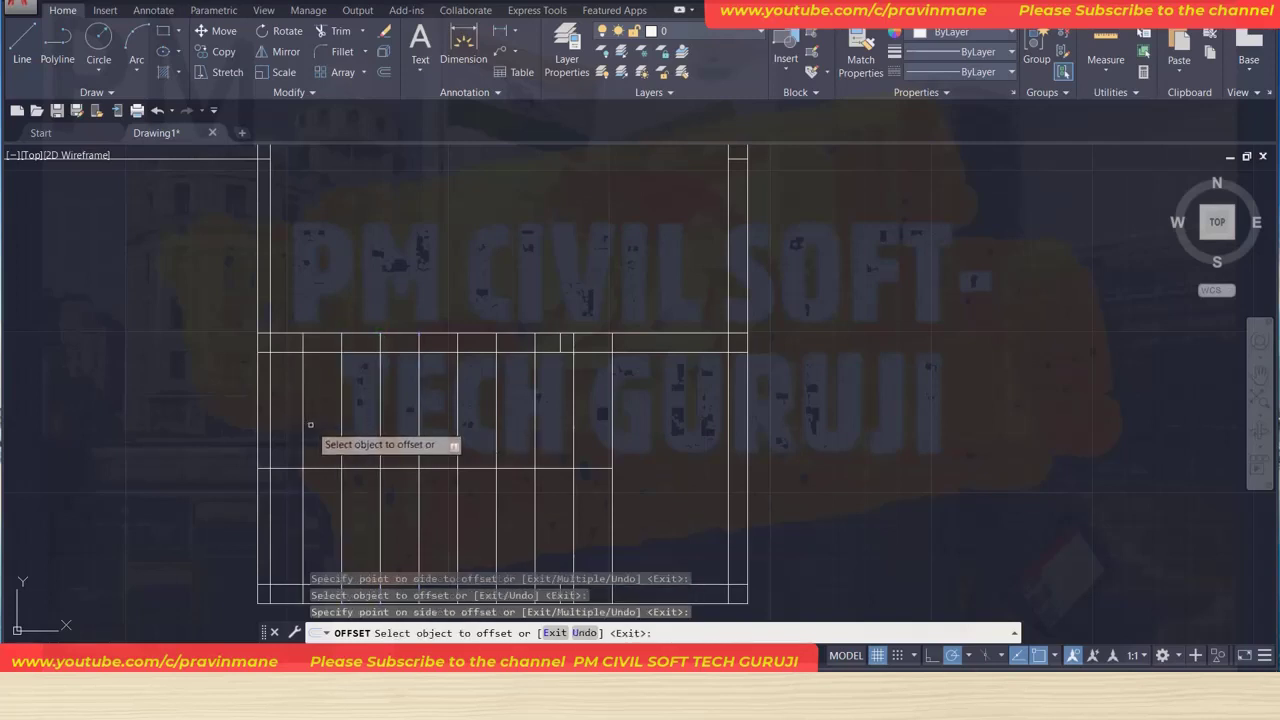
left_click(304, 428)
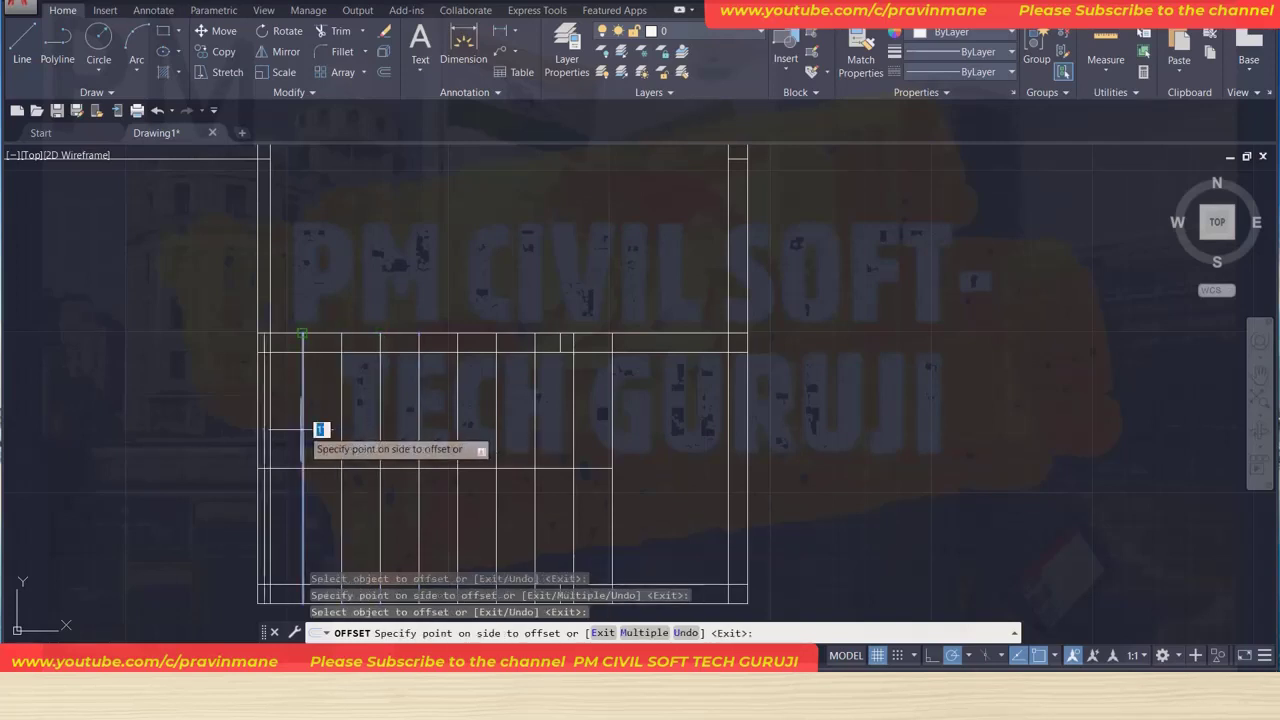
left_click(288, 429)
key("Escape")
key("Escape")
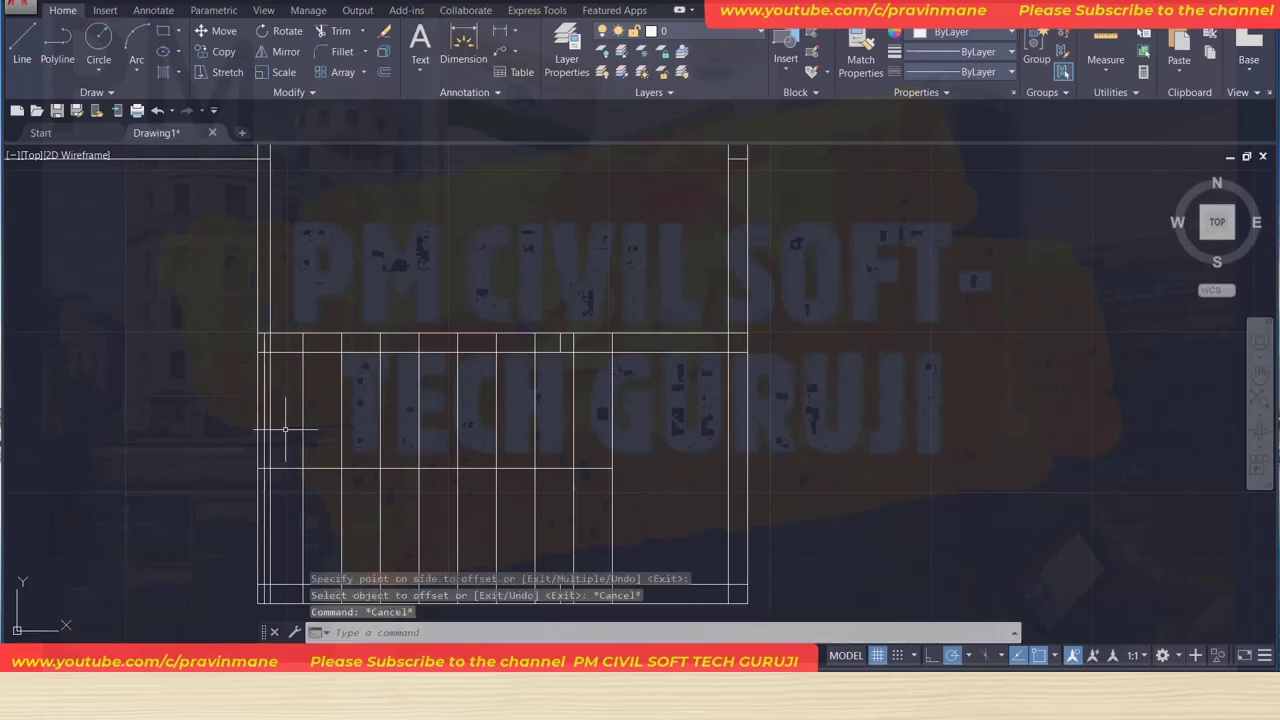
key("Escape")
scroll(166, 434, "down", 2)
scroll(166, 434, "up", 4)
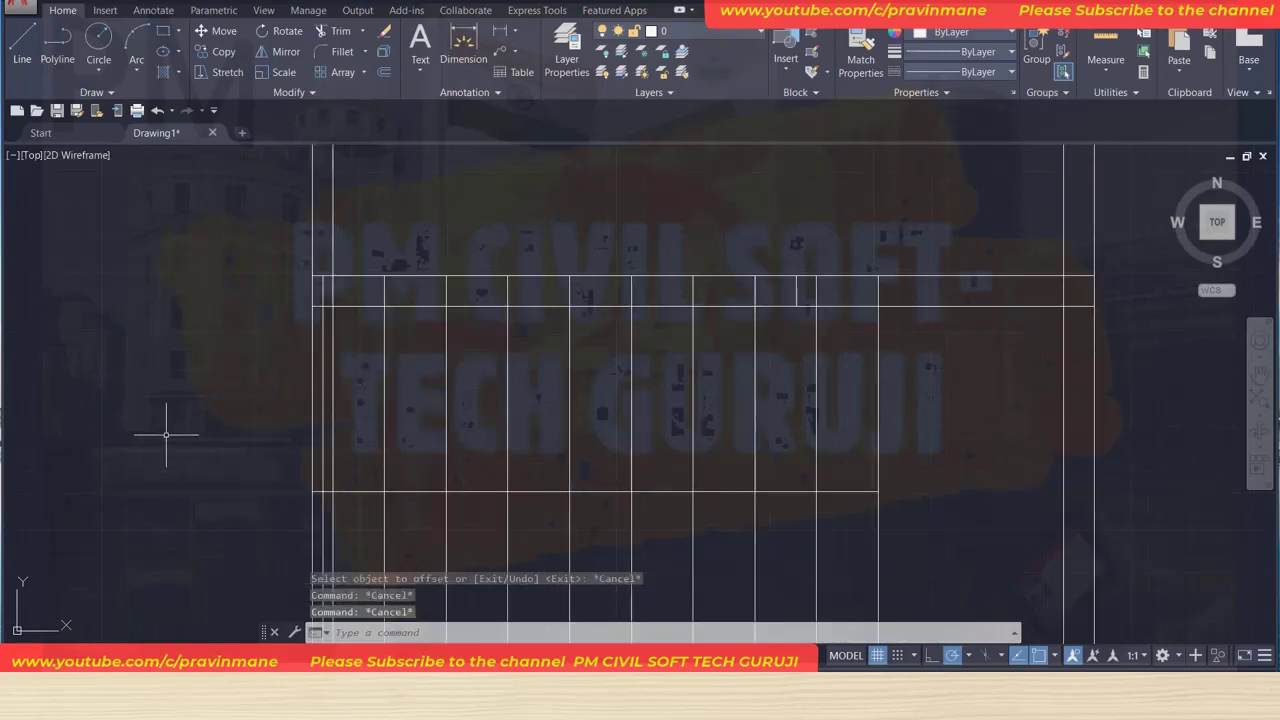
Trim two overshooting line segments at the staircase using TR.
scroll(166, 434, "down", 5)
type("tr")
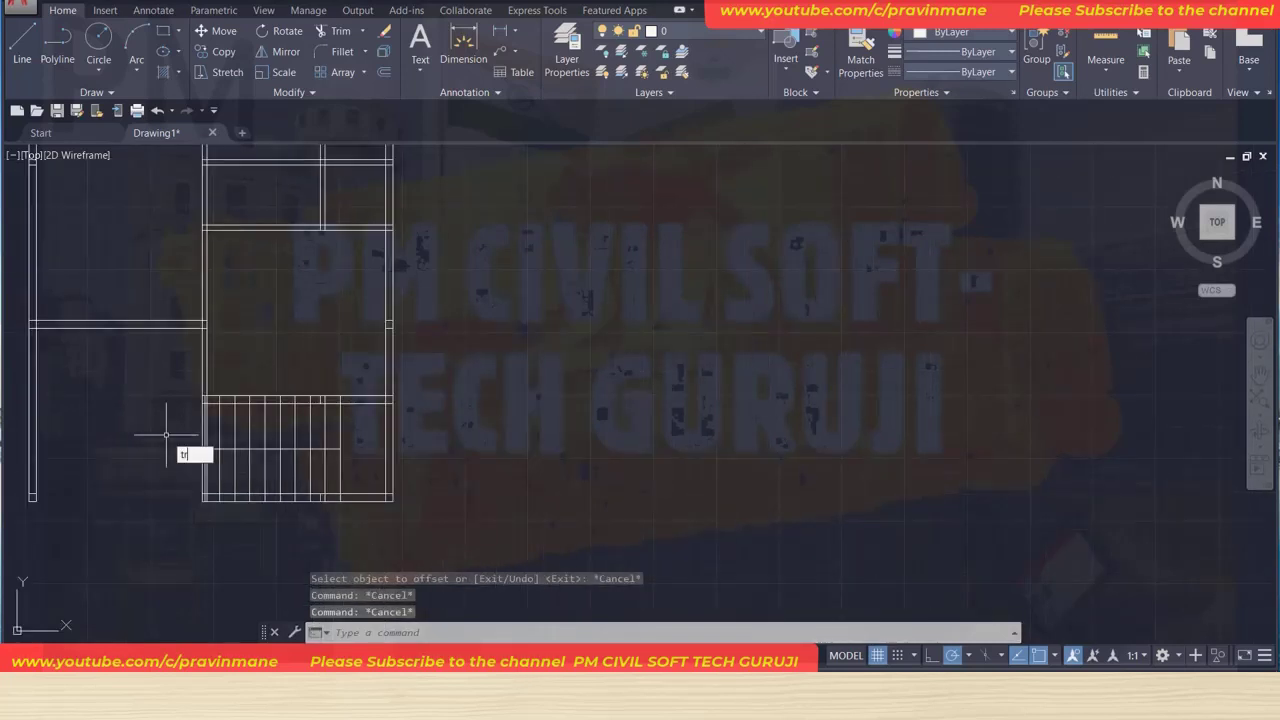
key("Return")
scroll(210, 402, "up", 4)
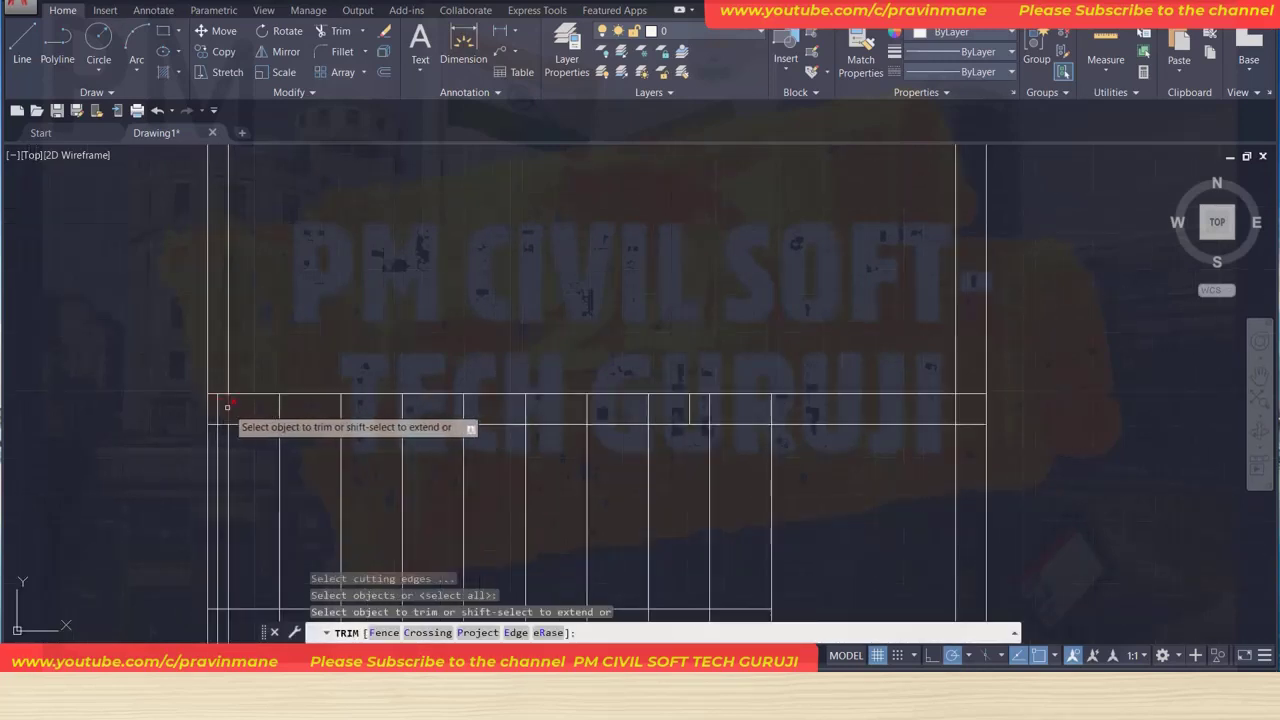
left_click(226, 406)
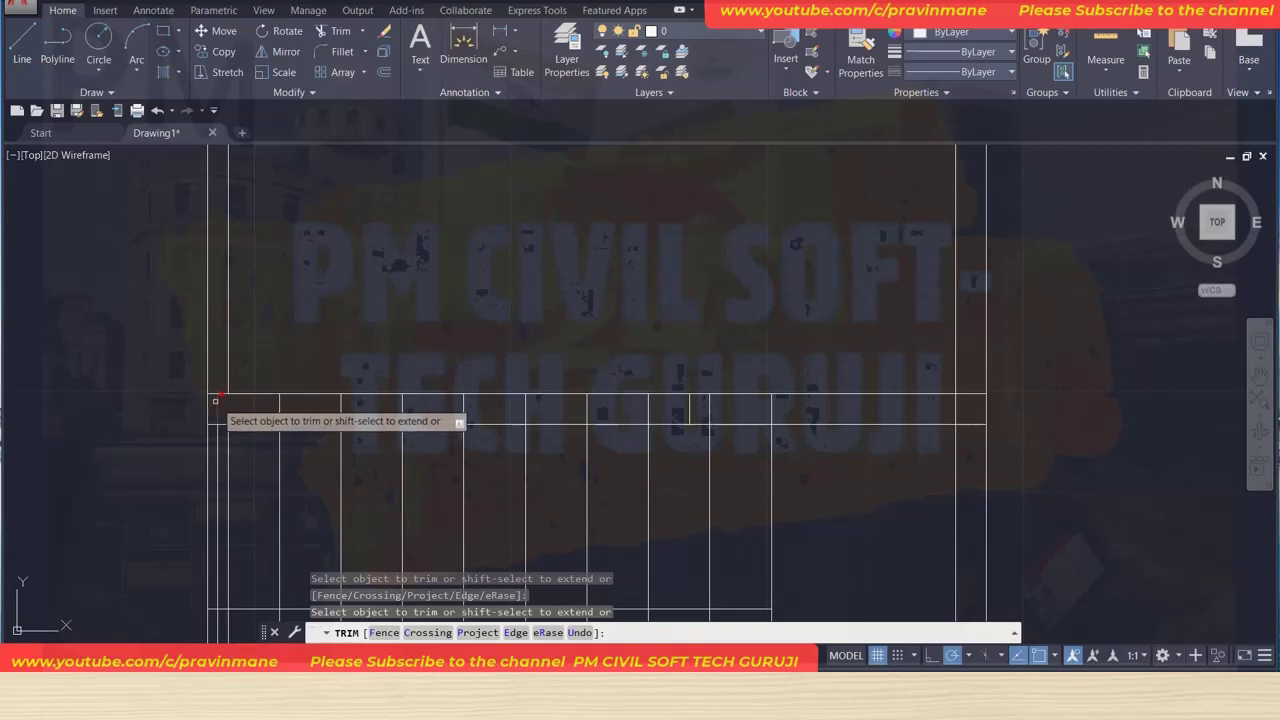
left_click(208, 402)
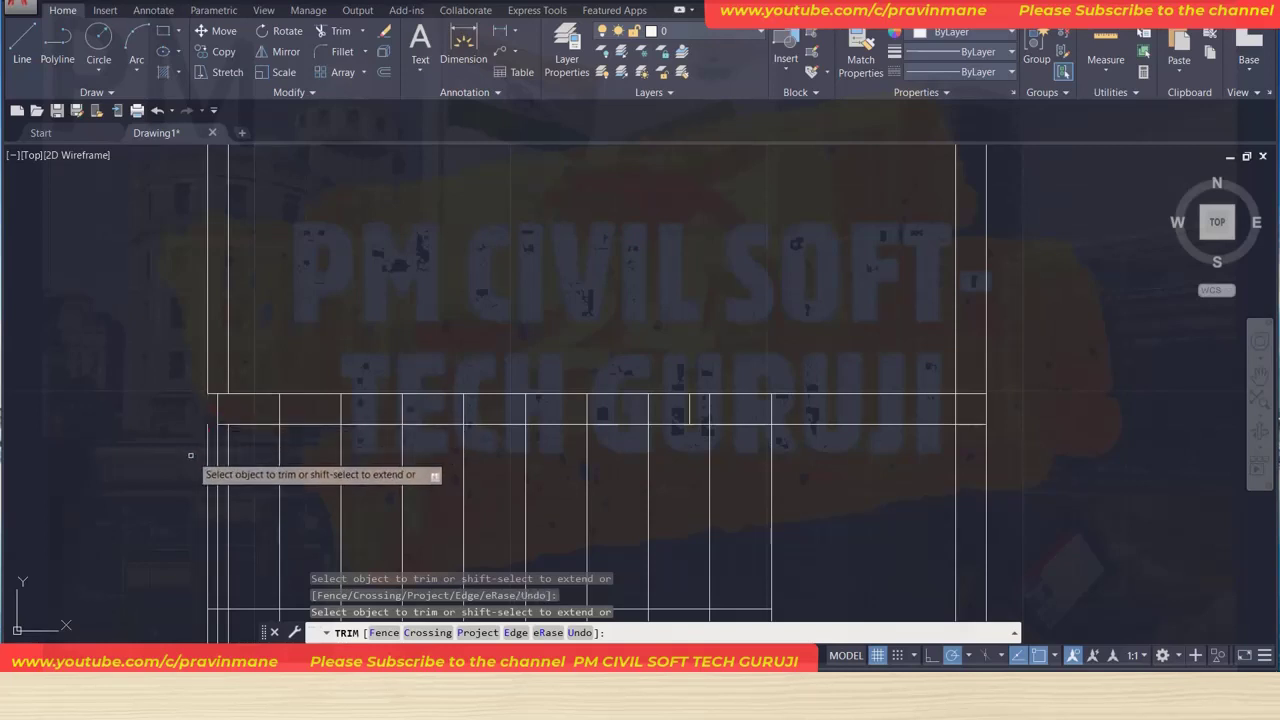
key("Escape")
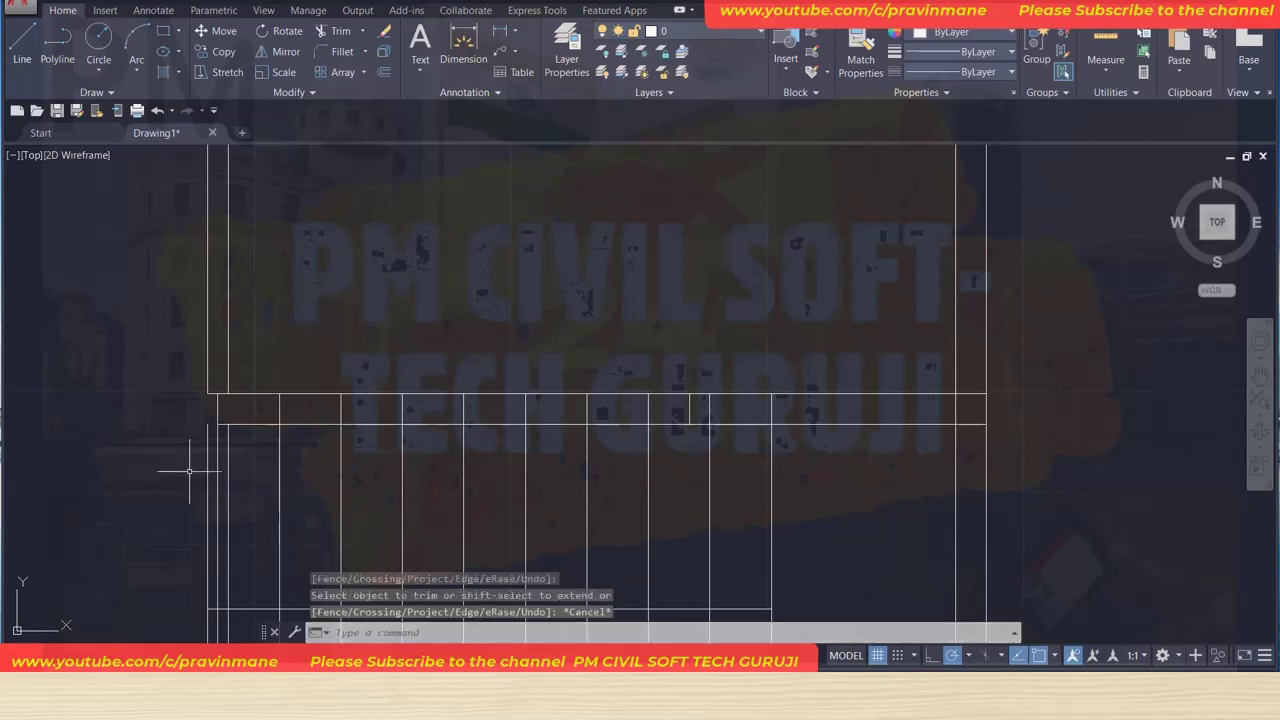
Erase the stray vertical line at the left edge and trim the extra vertical piece near the stair.
left_click(203, 472)
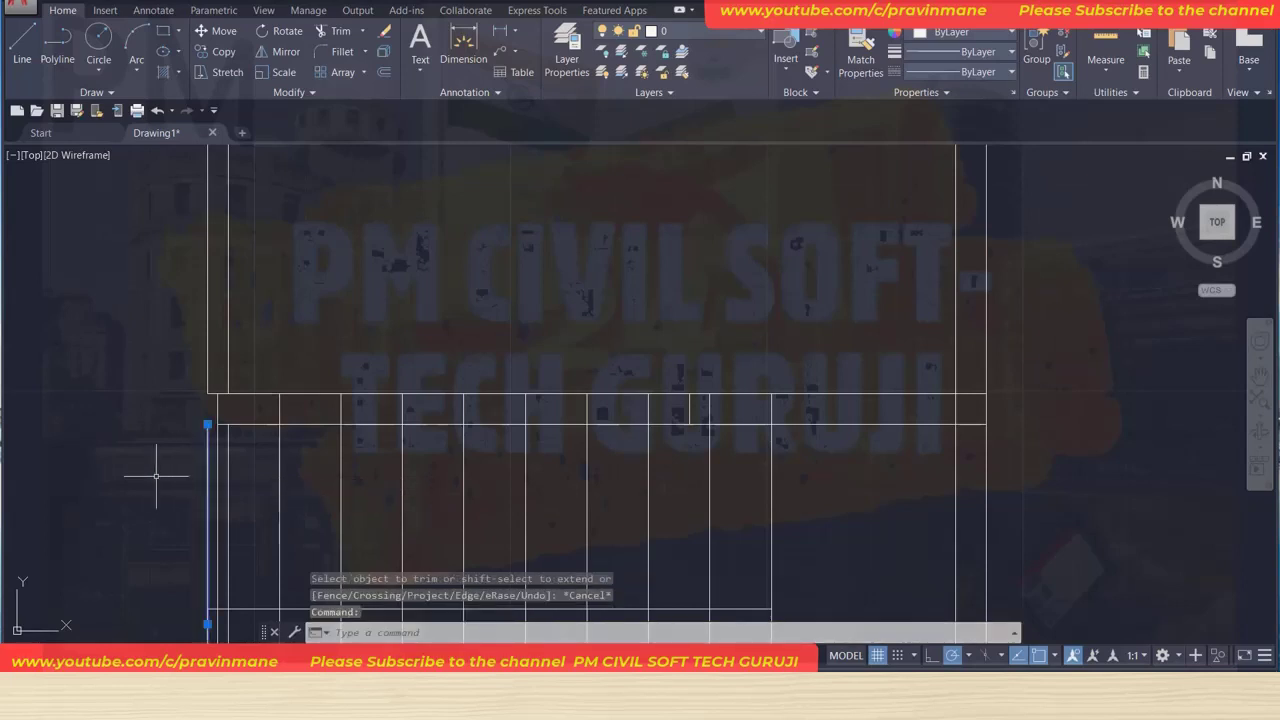
key("Delete")
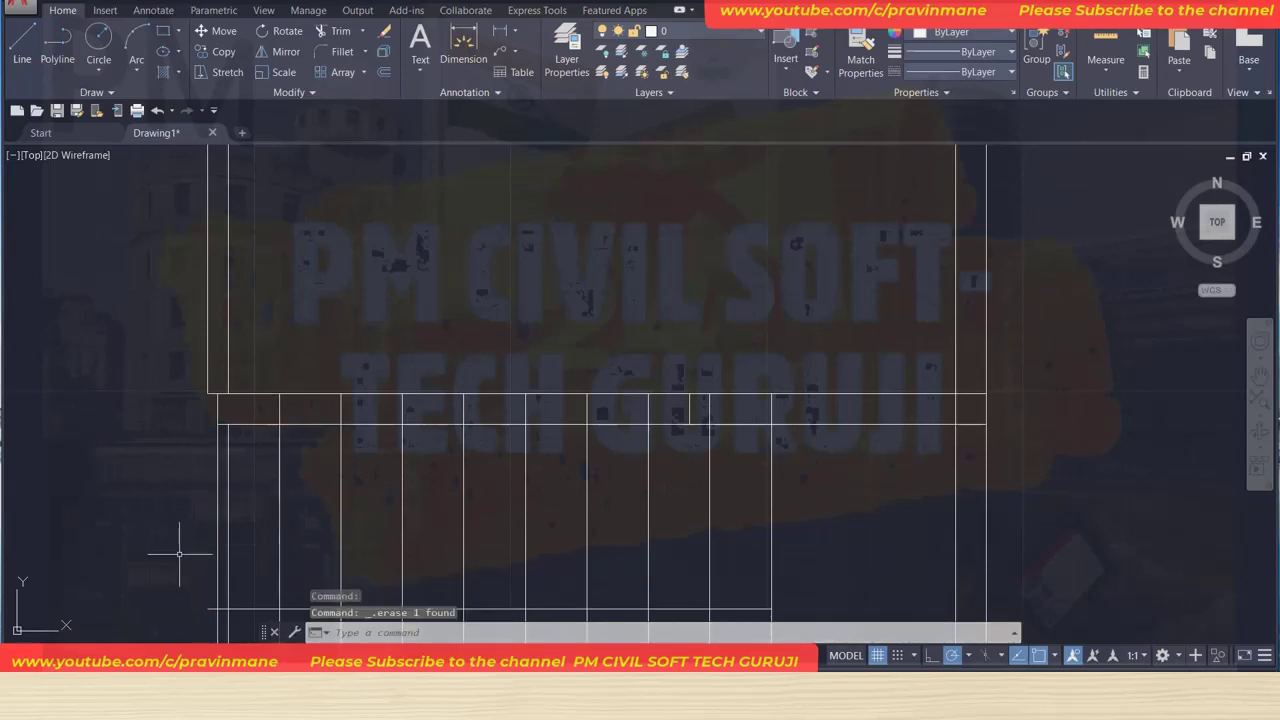
type("tr")
key("Return")
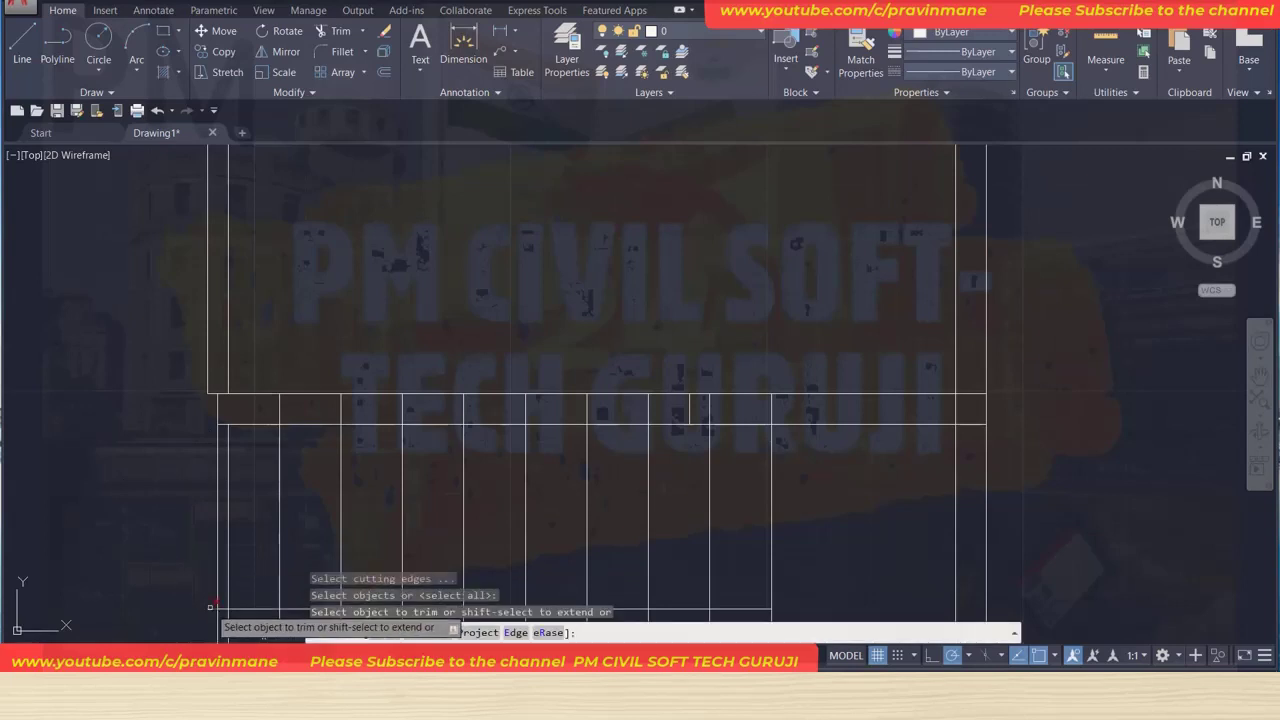
left_click(228, 531)
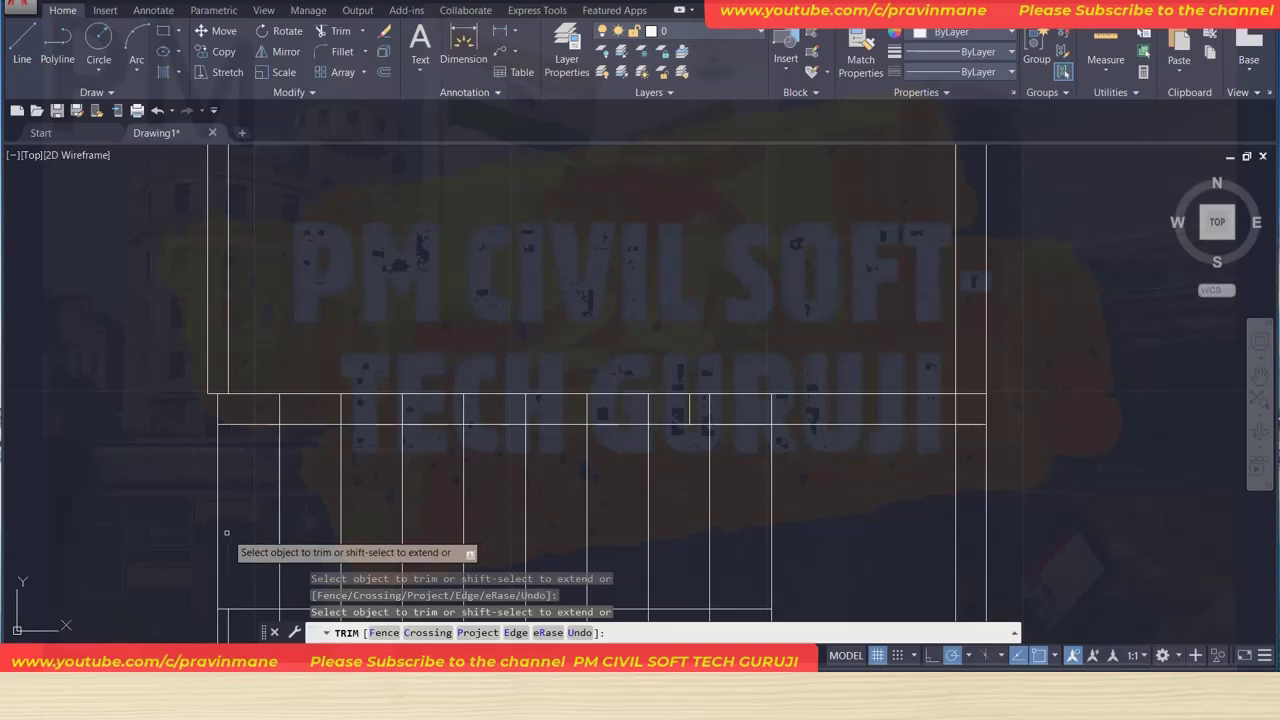
key("Escape")
Delete the short leftover line beside the stair treads.
scroll(226, 533, "down", 2)
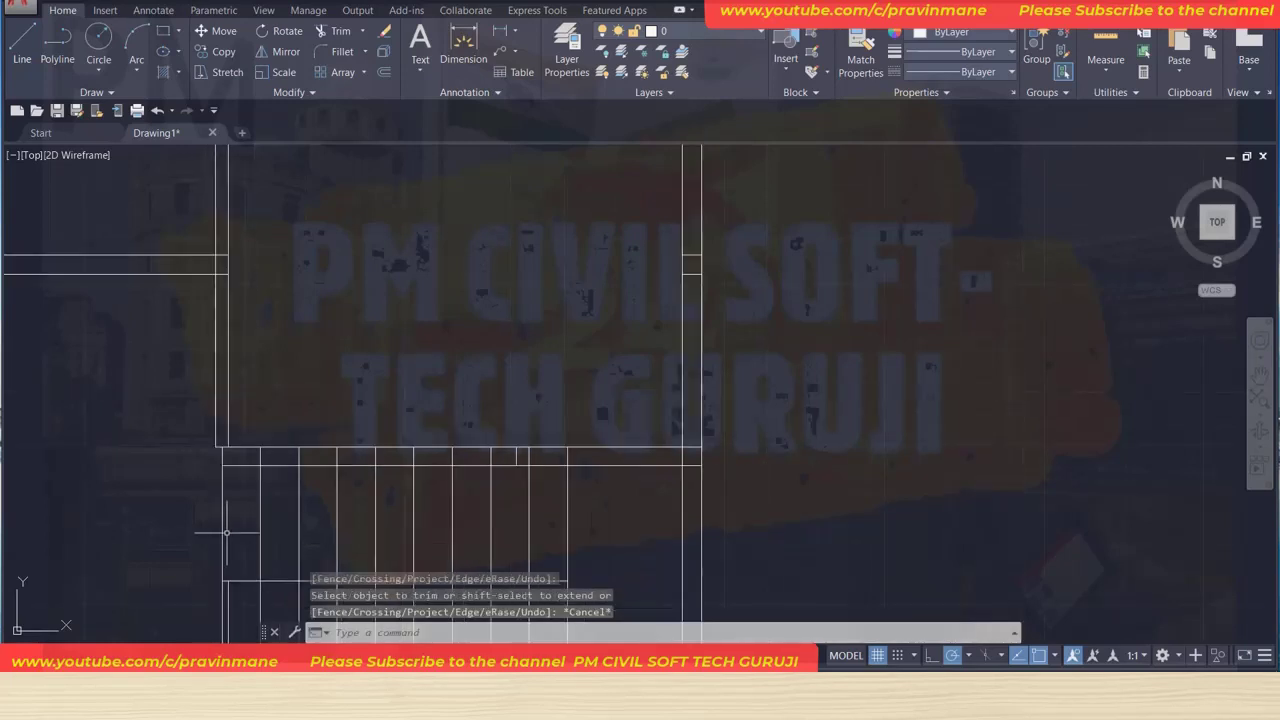
scroll(229, 547, "down", 3)
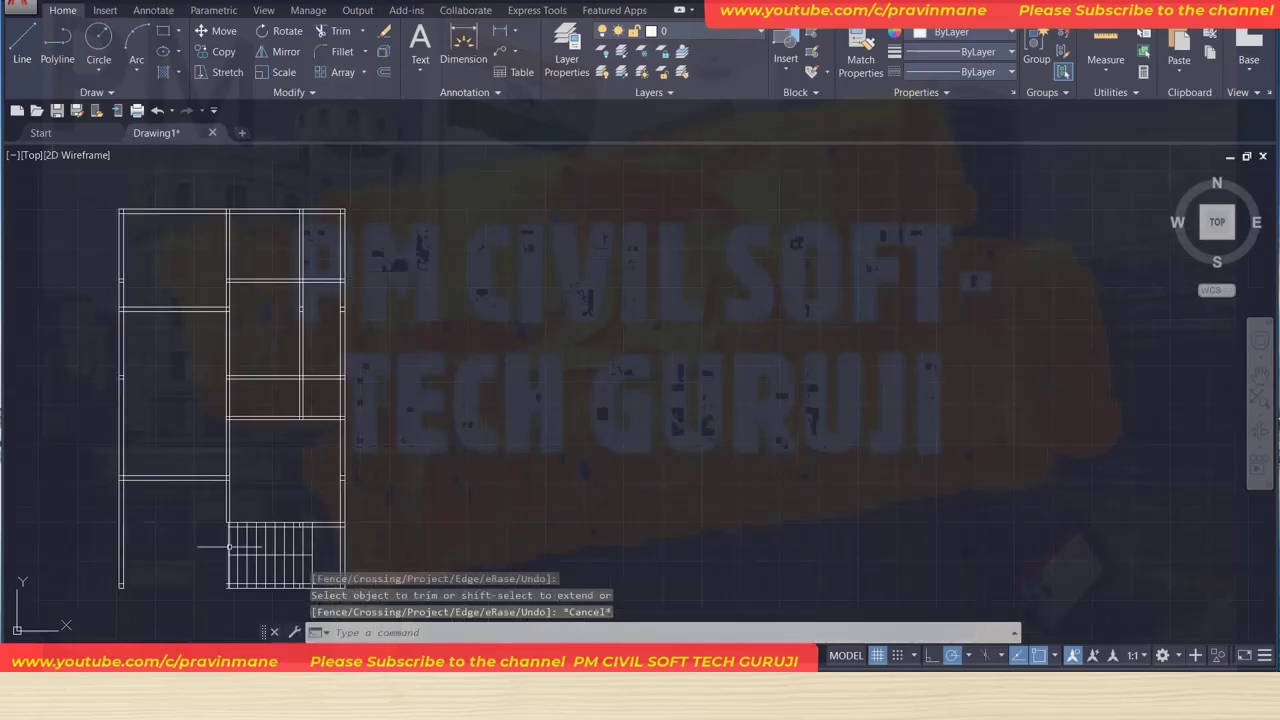
middle_click_drag(229, 547, 326, 371)
scroll(326, 371, "up", 3)
scroll(306, 414, "up", 3)
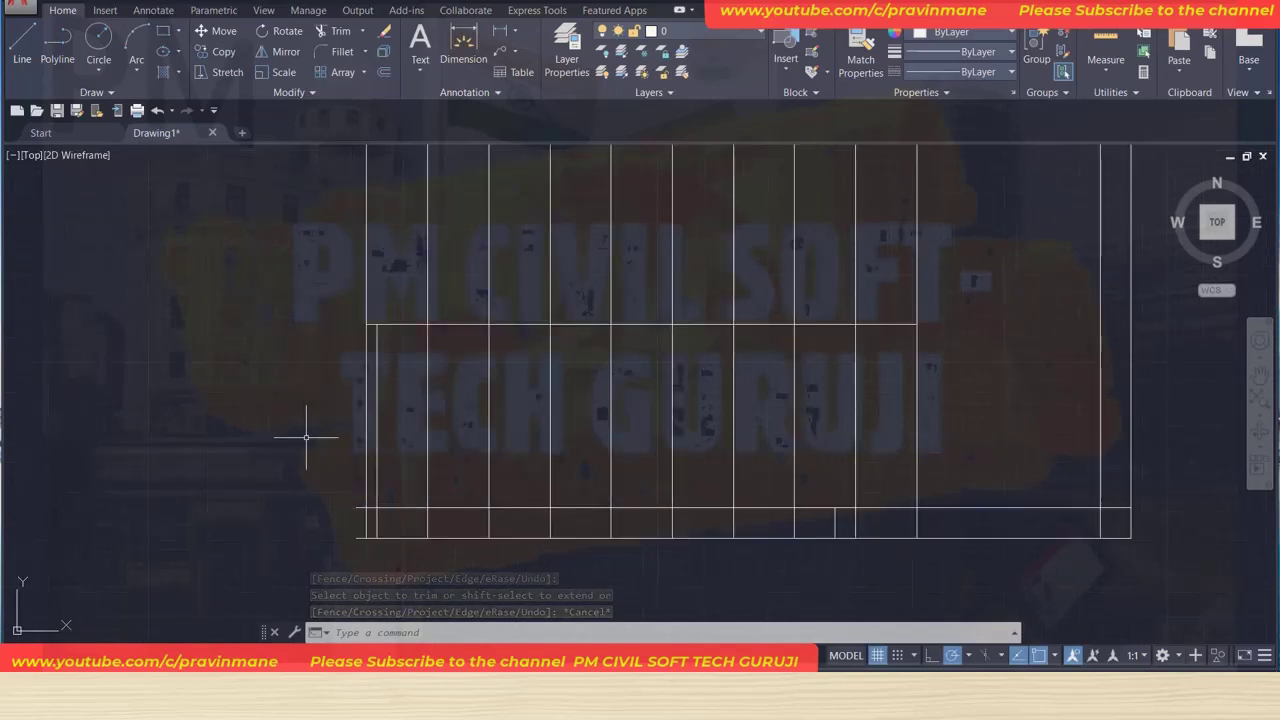
left_click(377, 427)
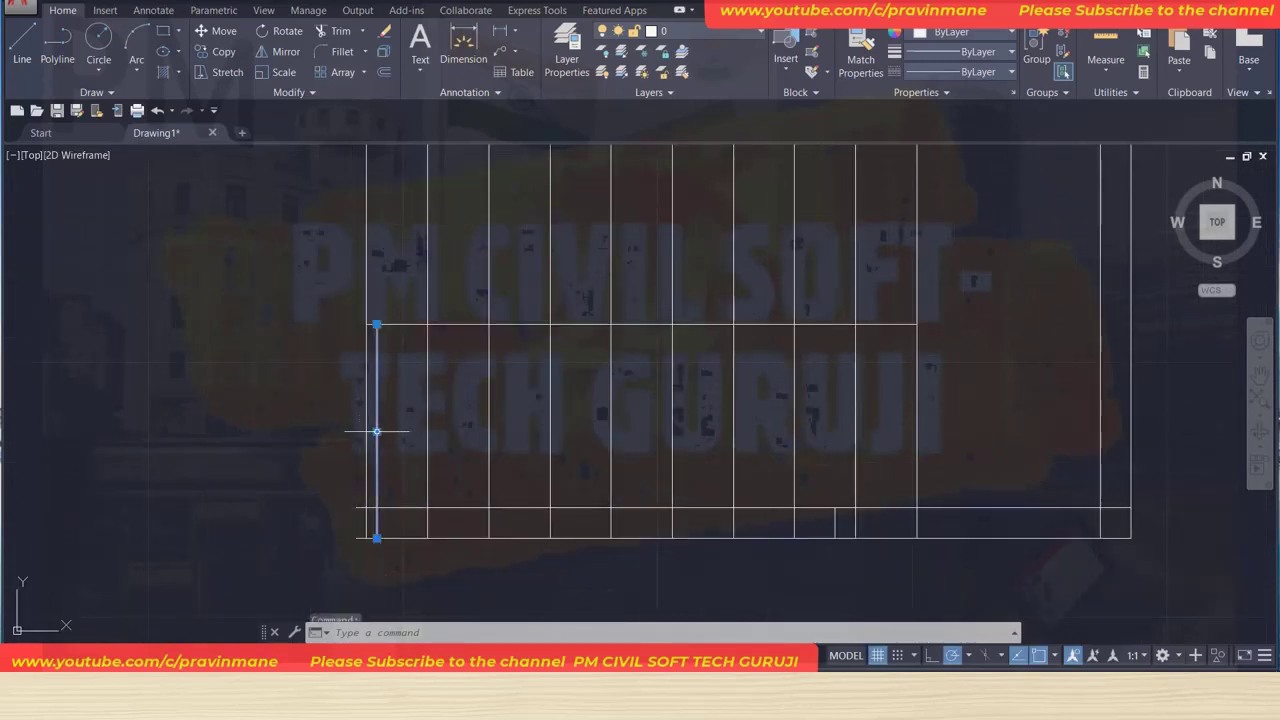
key("Delete")
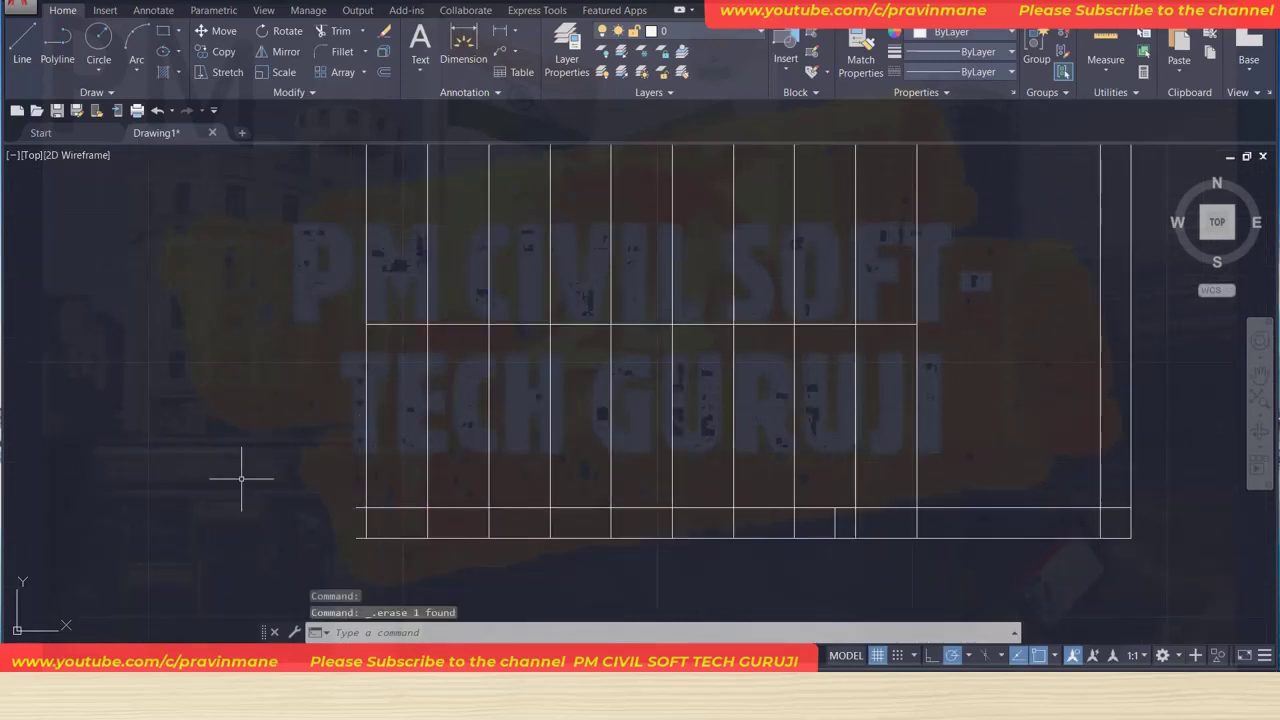
type("tr")
Trim the stair's lower lines with a crossing window, then recentre the whole floor plan.
key("Return")
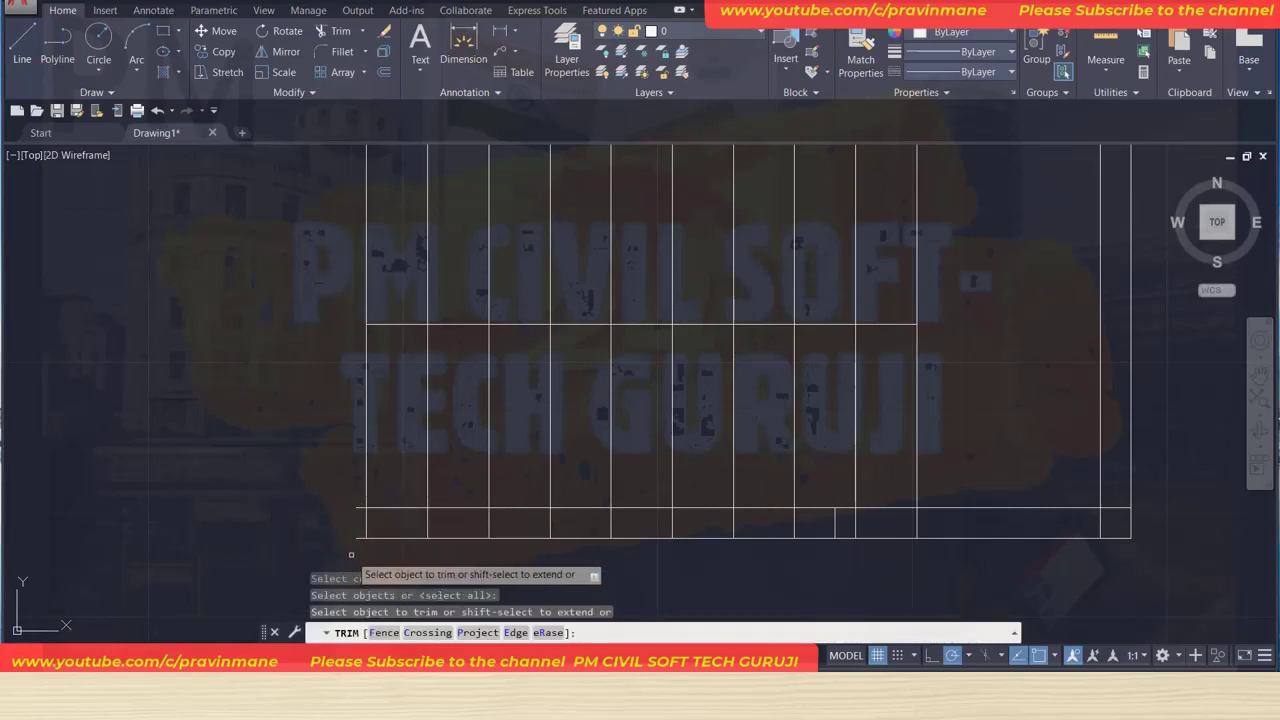
left_click(356, 545)
left_click(357, 496)
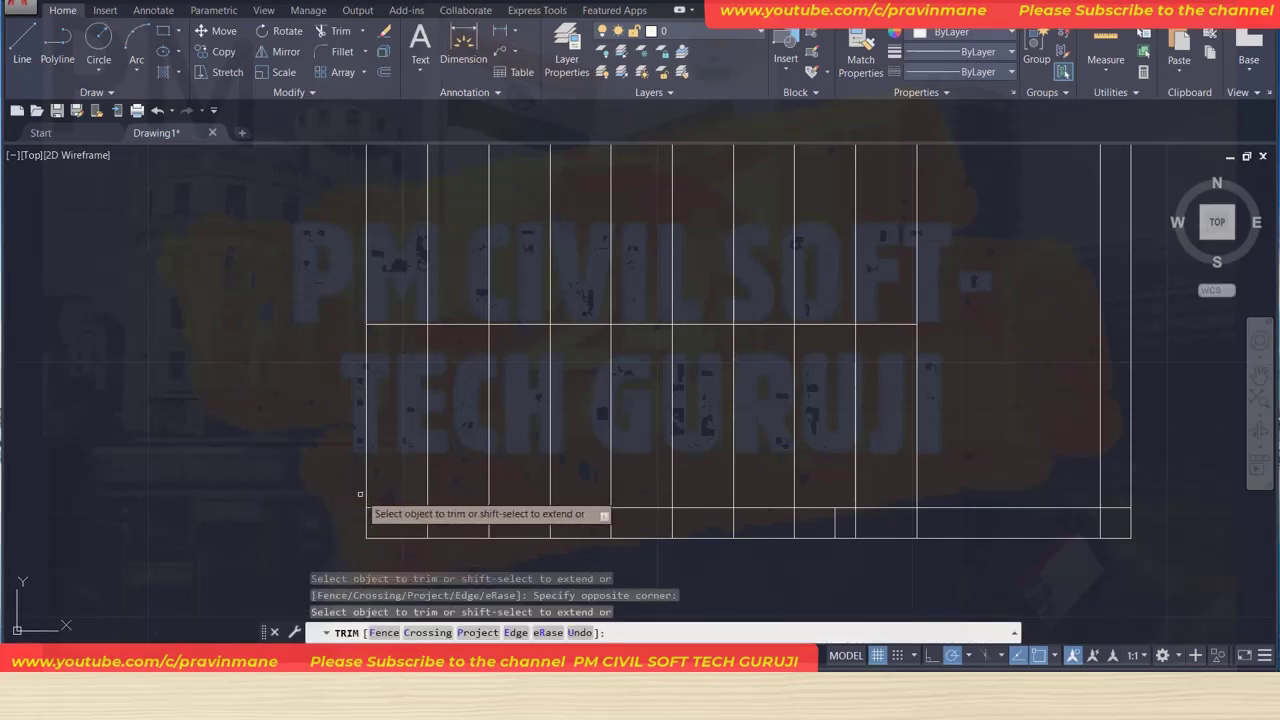
key("Escape")
key("Escape")
scroll(294, 451, "down", 3)
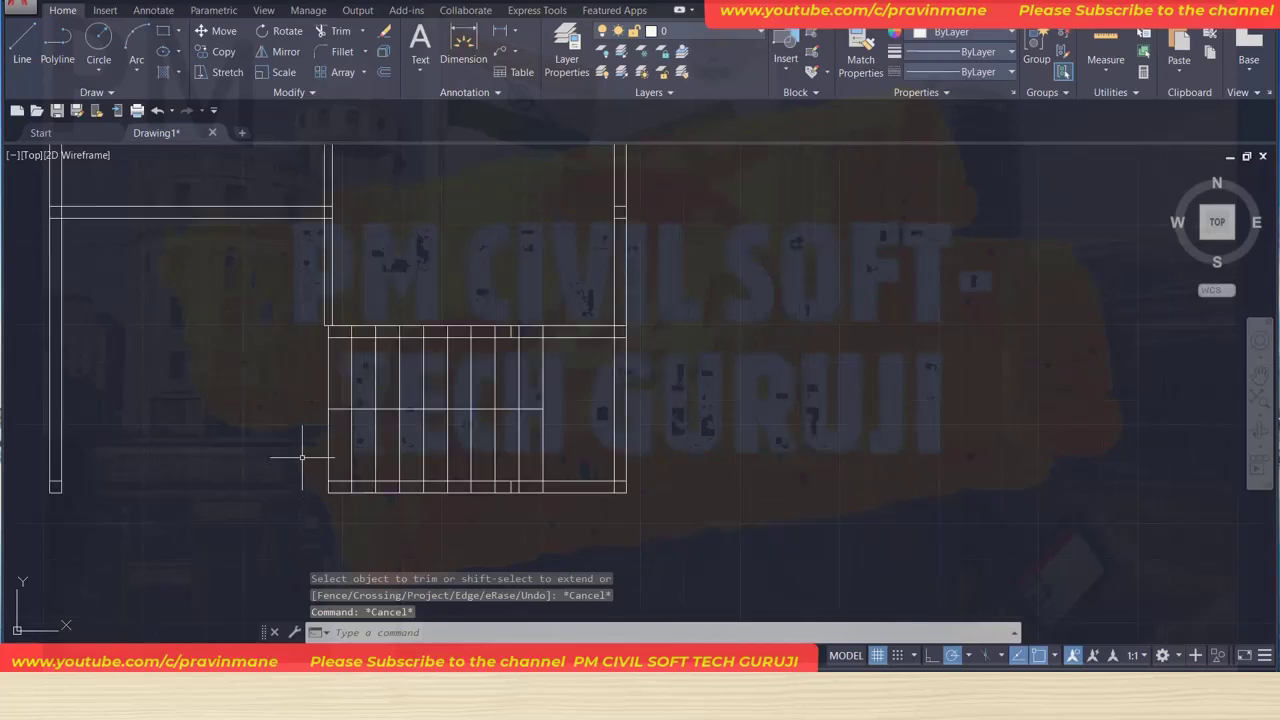
scroll(243, 404, "down", 3)
scroll(243, 404, "up", 2)
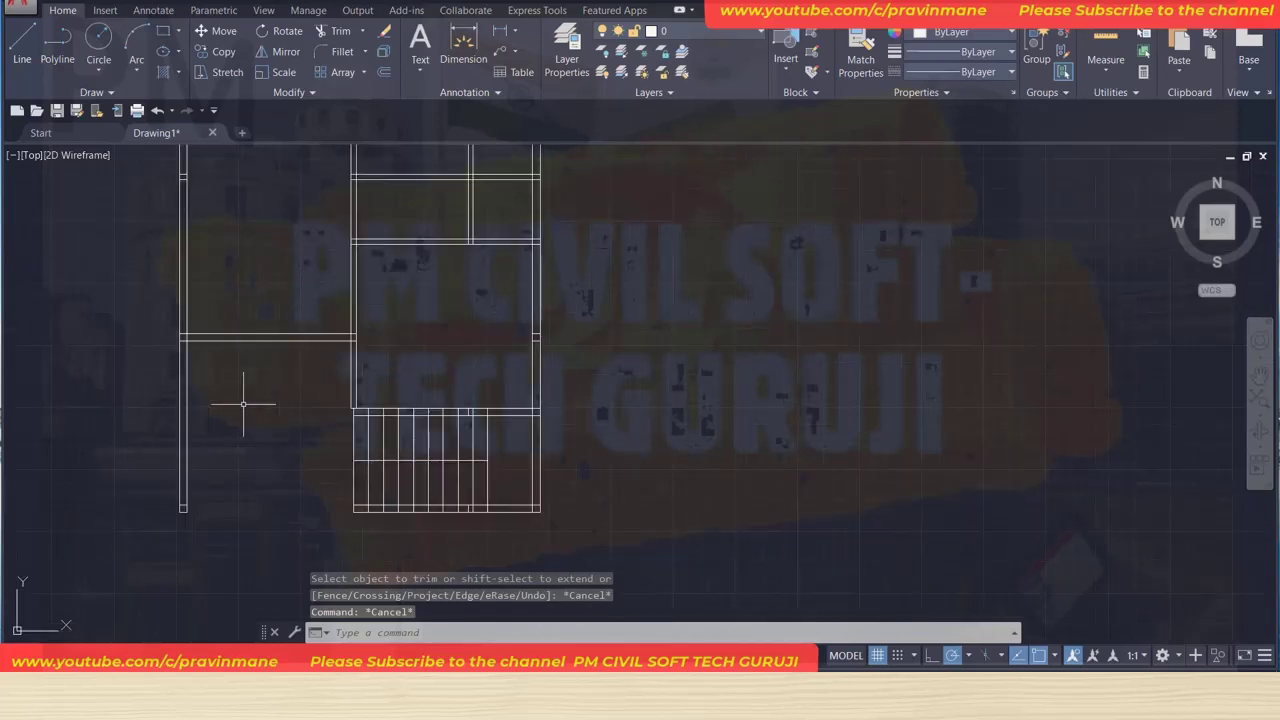
middle_click_drag(243, 404, 300, 517)
scroll(371, 354, "down", 2)
middle_click_drag(371, 354, 365, 350)
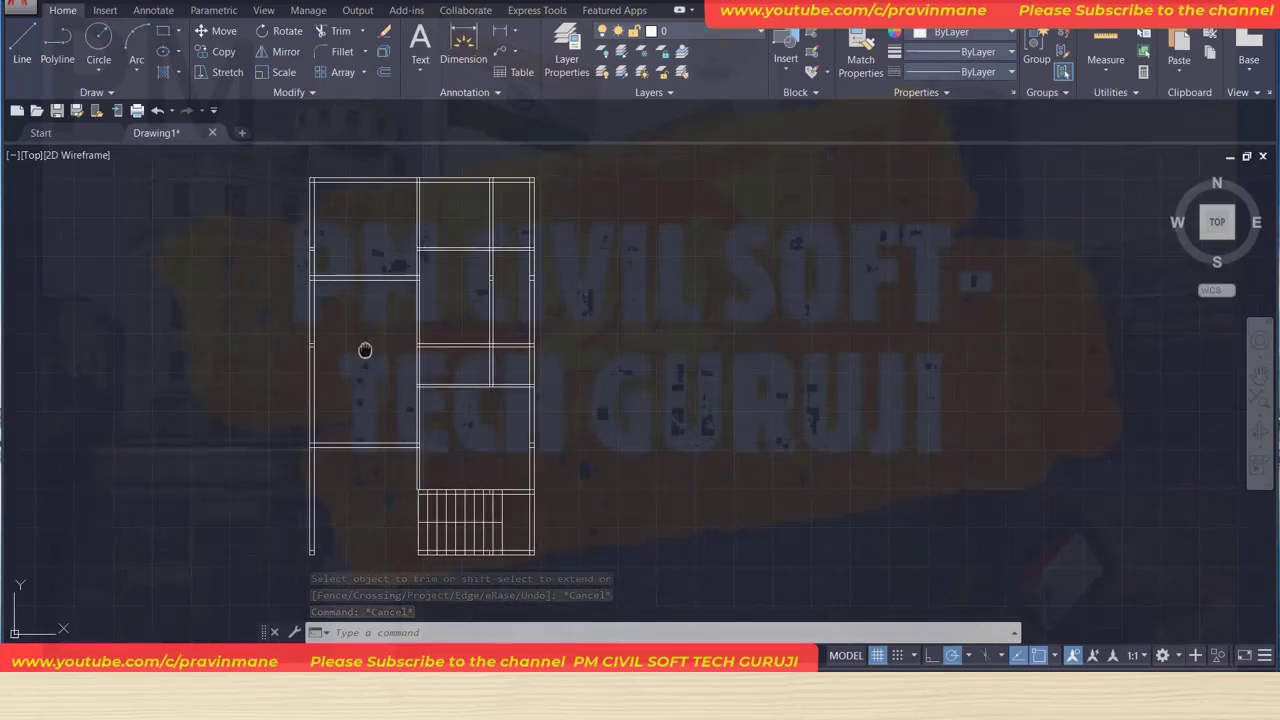
scroll(357, 332, "up", 4)
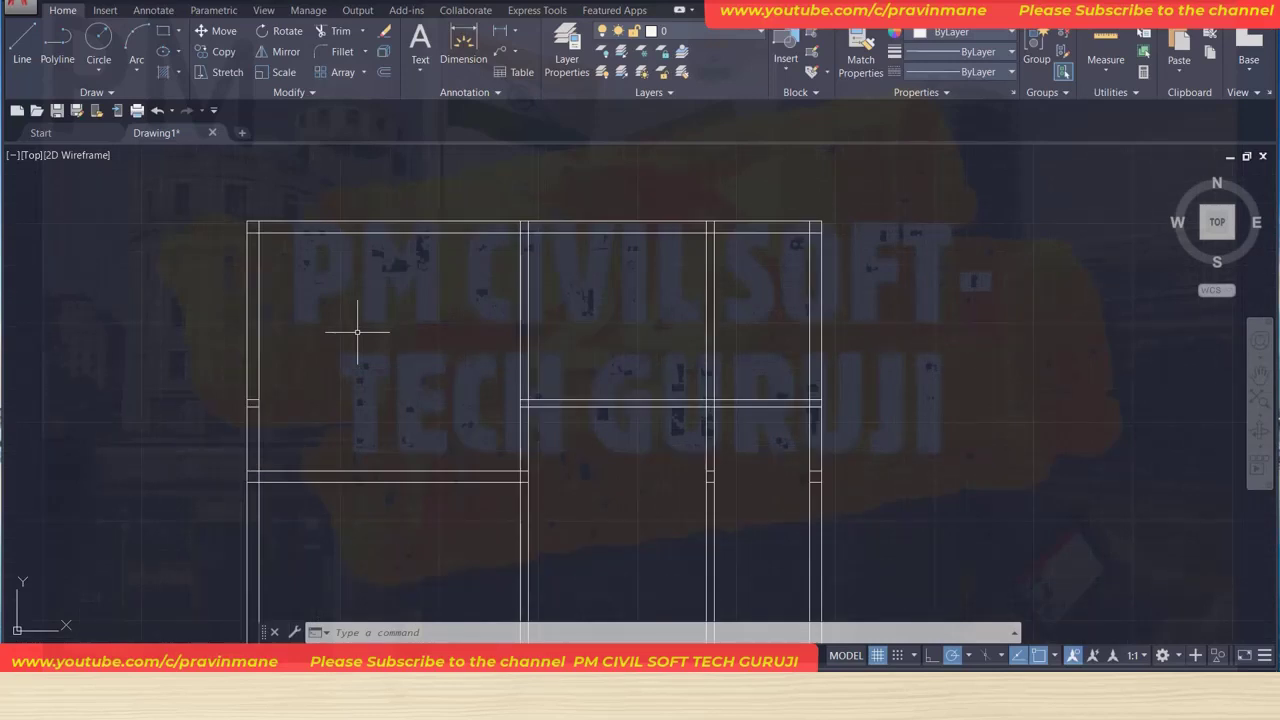
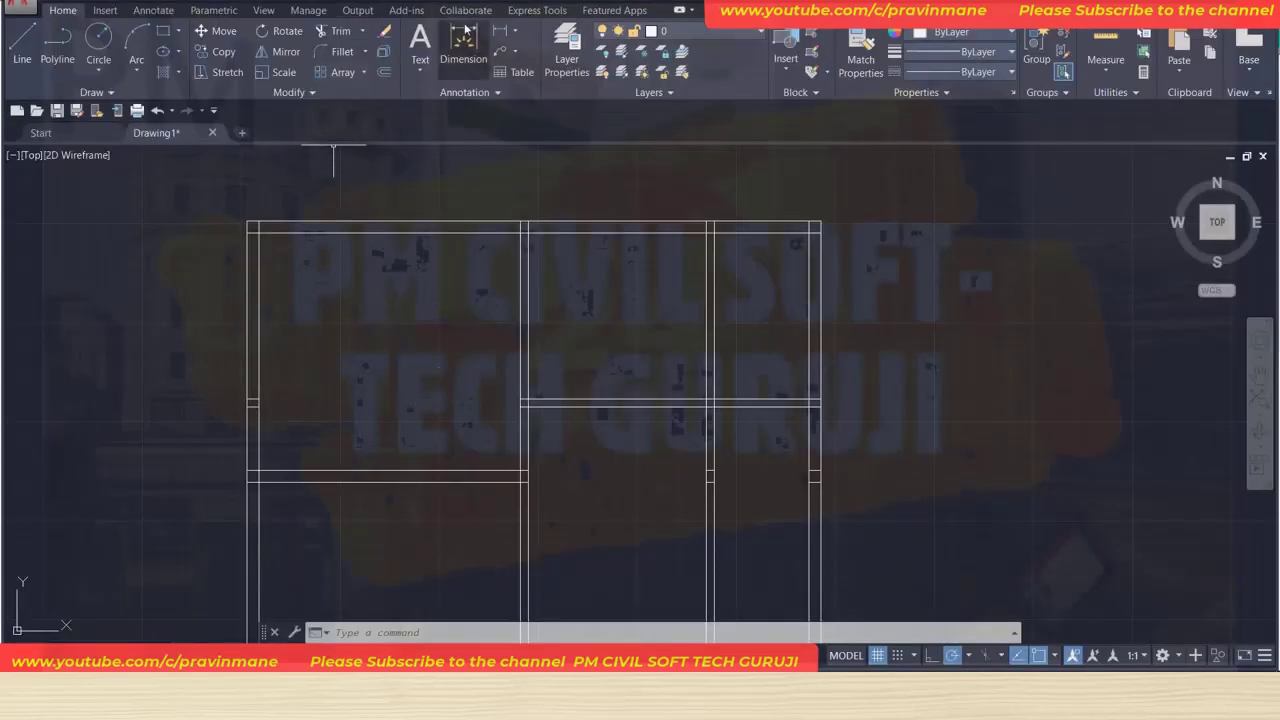
Dimension the left room: 11' across the top wall and 10' down its left side.
left_click(497, 34)
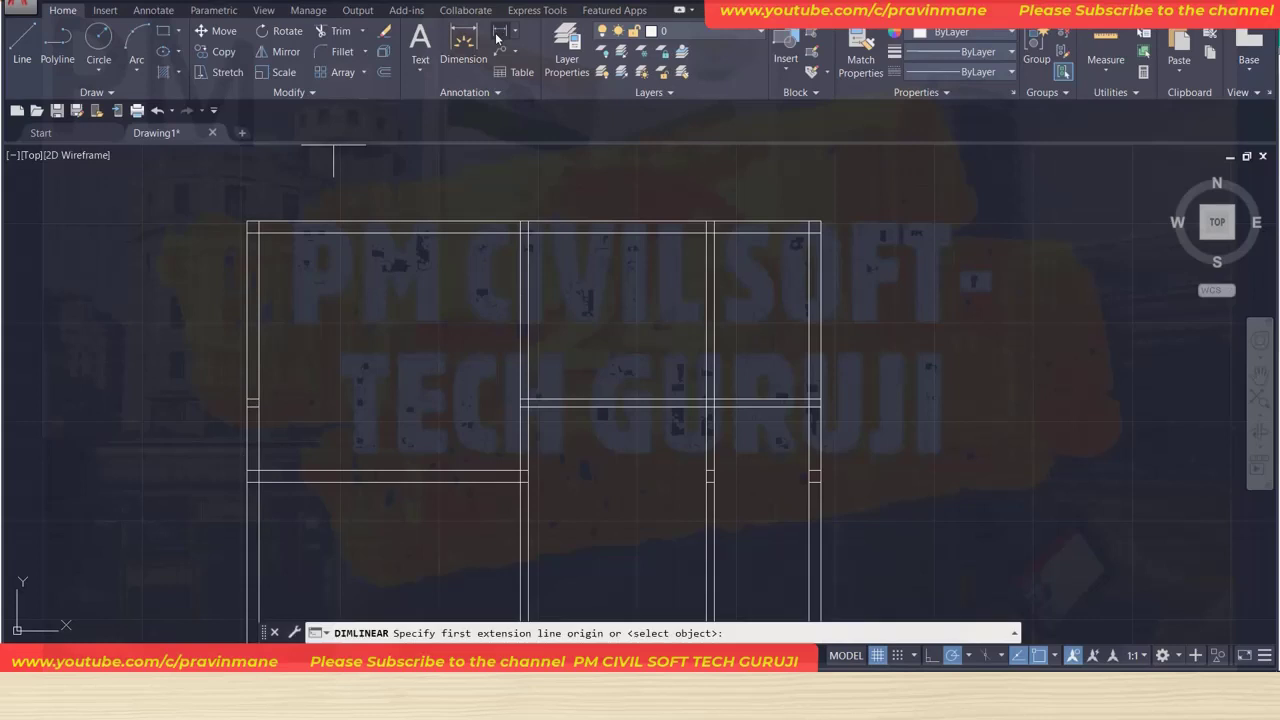
left_click(258, 232)
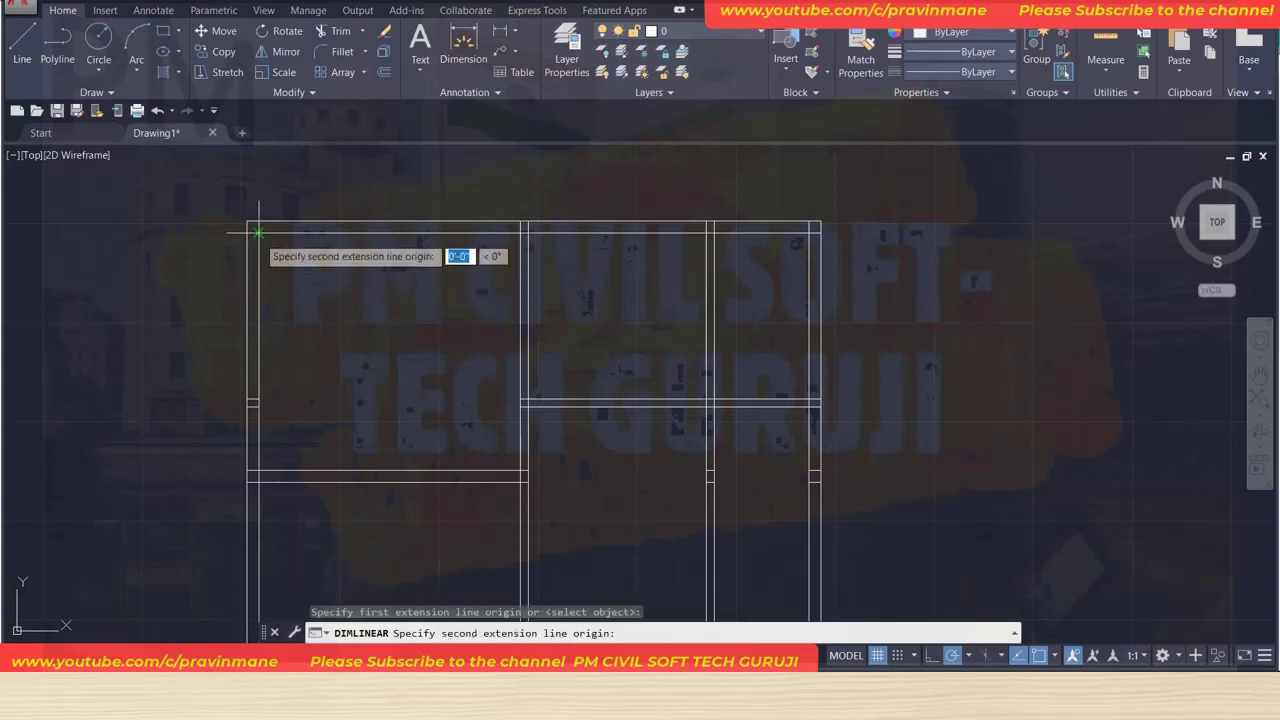
left_click(520, 232)
left_click(518, 220)
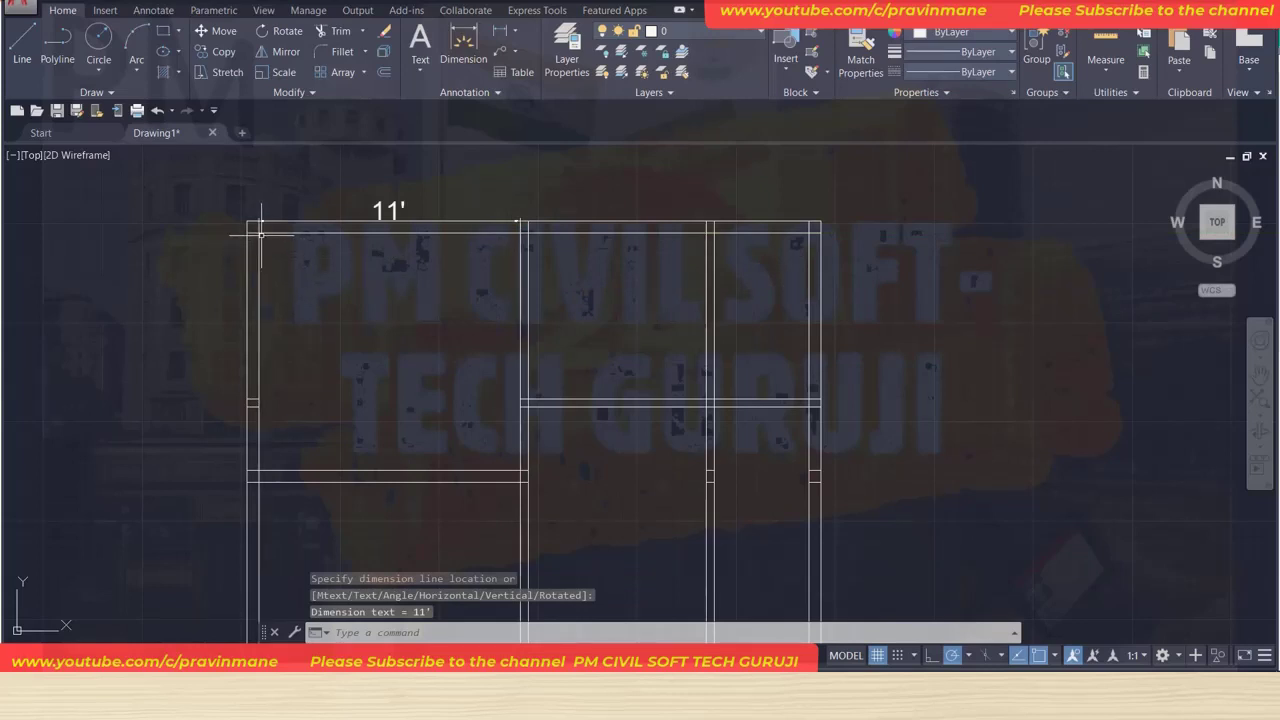
left_click(503, 33)
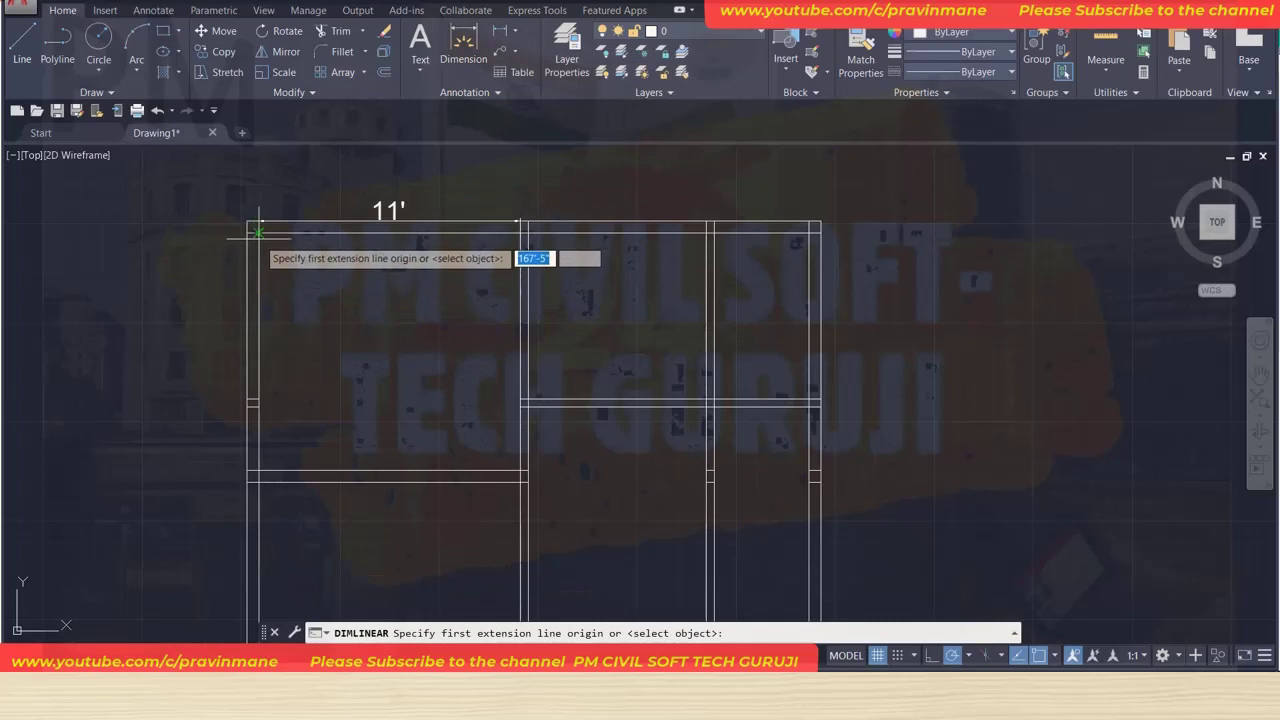
left_click(253, 253)
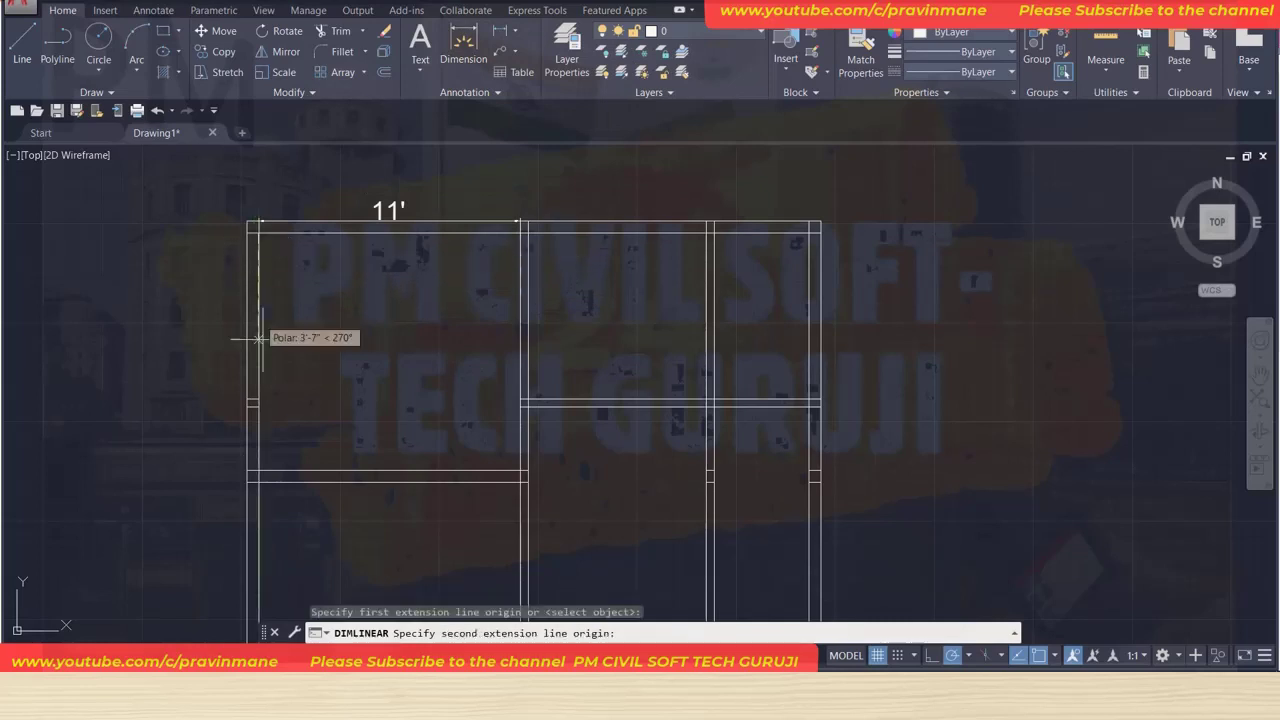
left_click(254, 470)
left_click(200, 463)
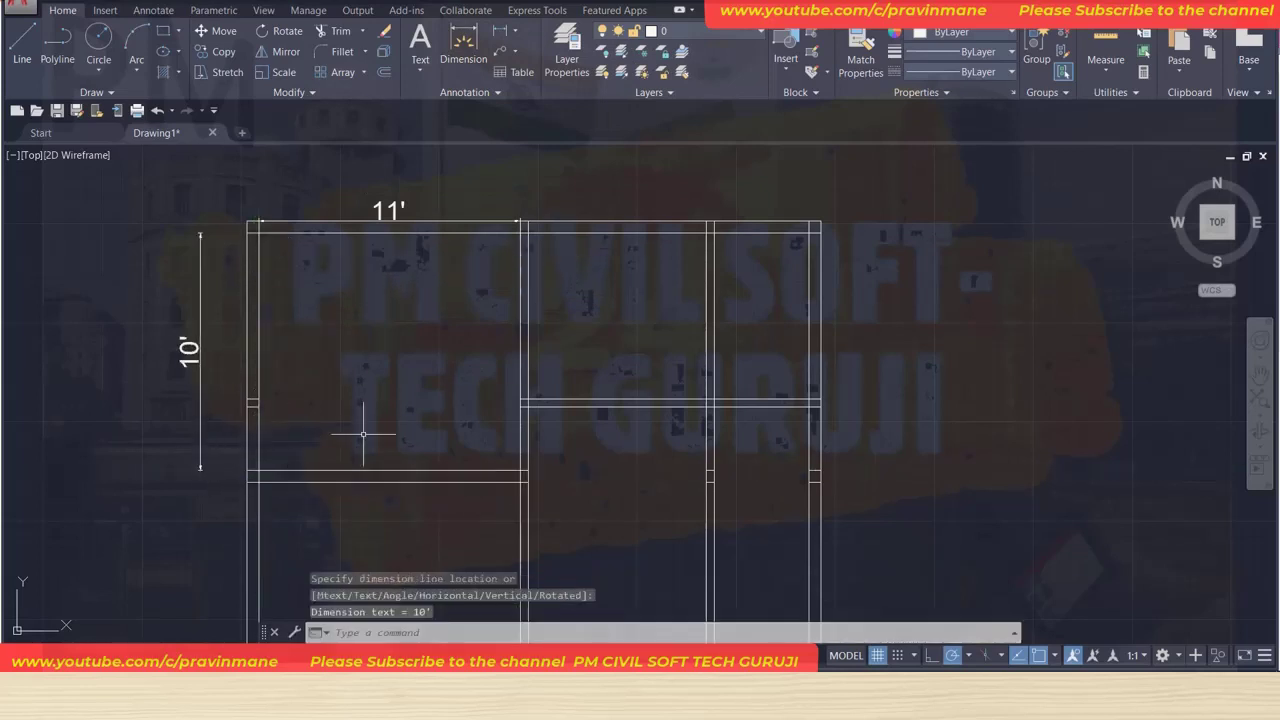
Add a 7'-6" dimension above the middle room and a vertical 7' depth dimension.
left_click(497, 32)
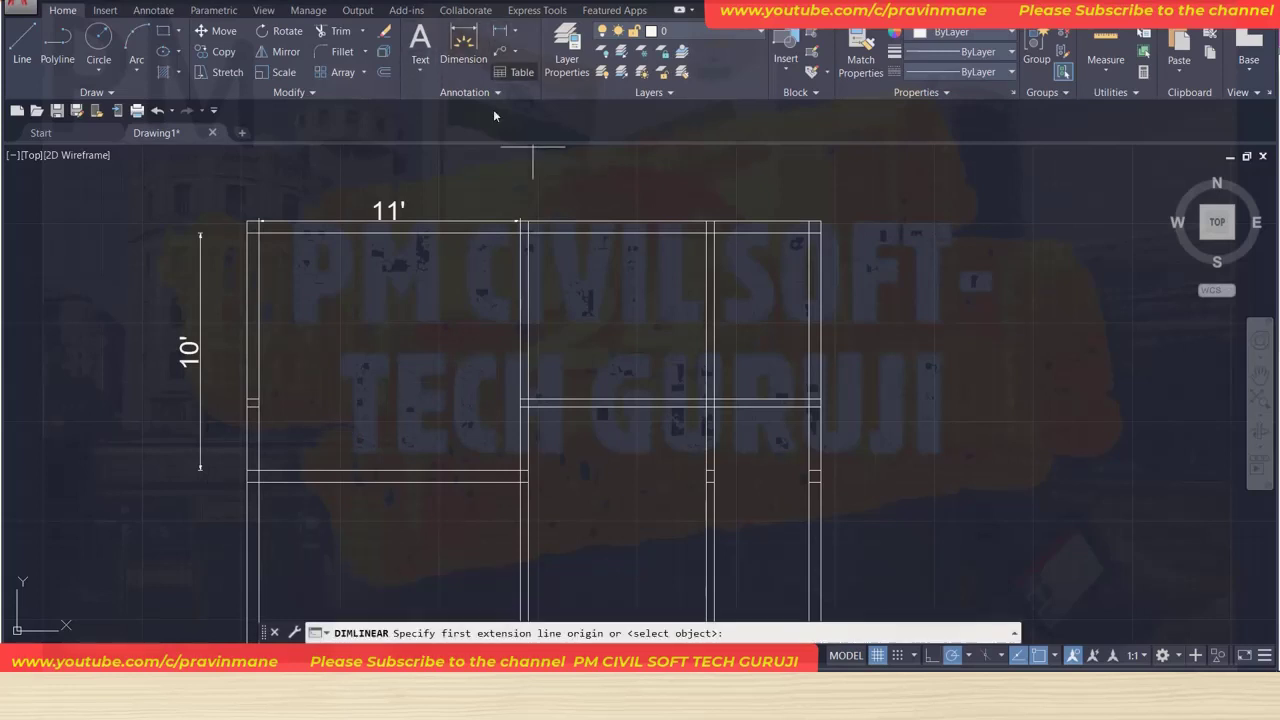
left_click(526, 229)
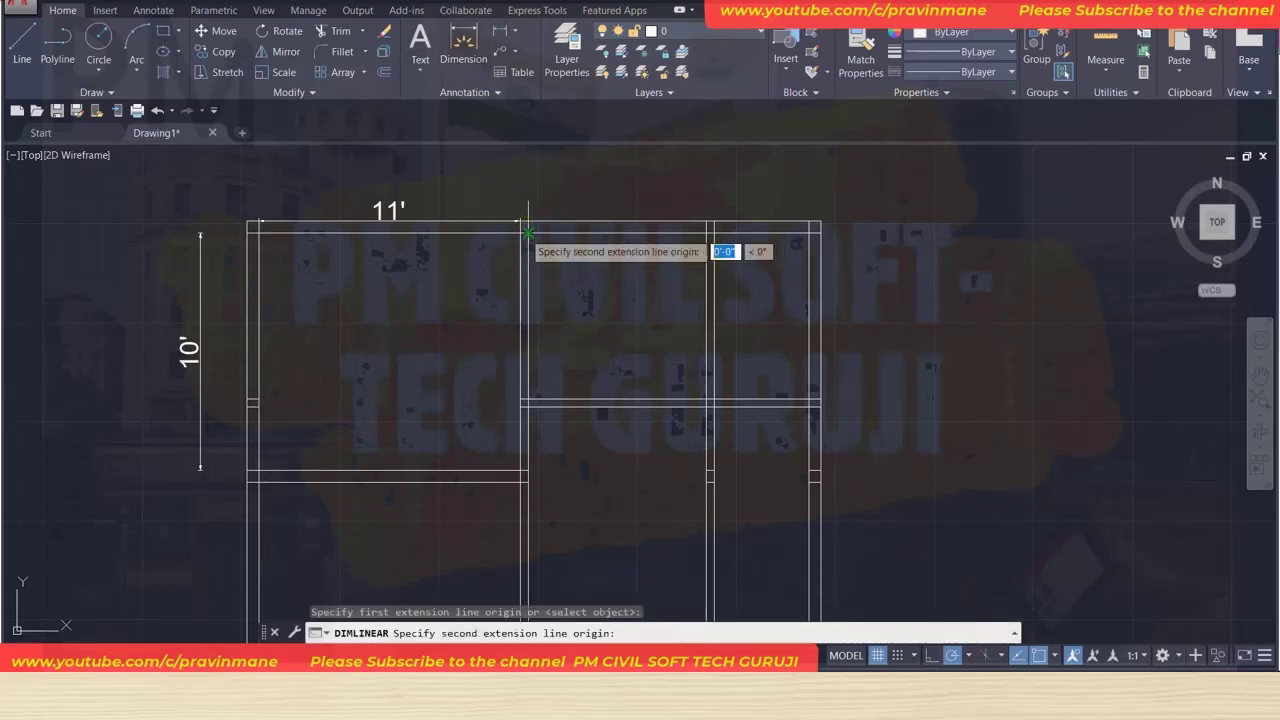
left_click(707, 233)
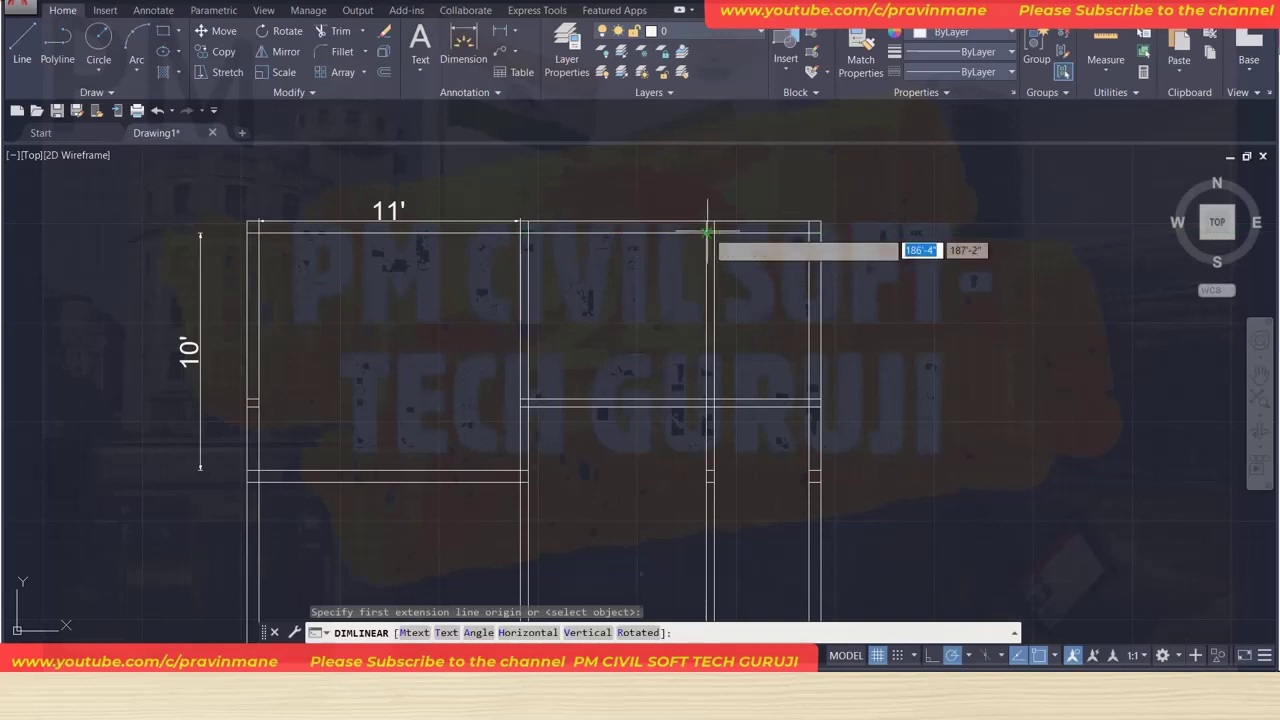
left_click(707, 183)
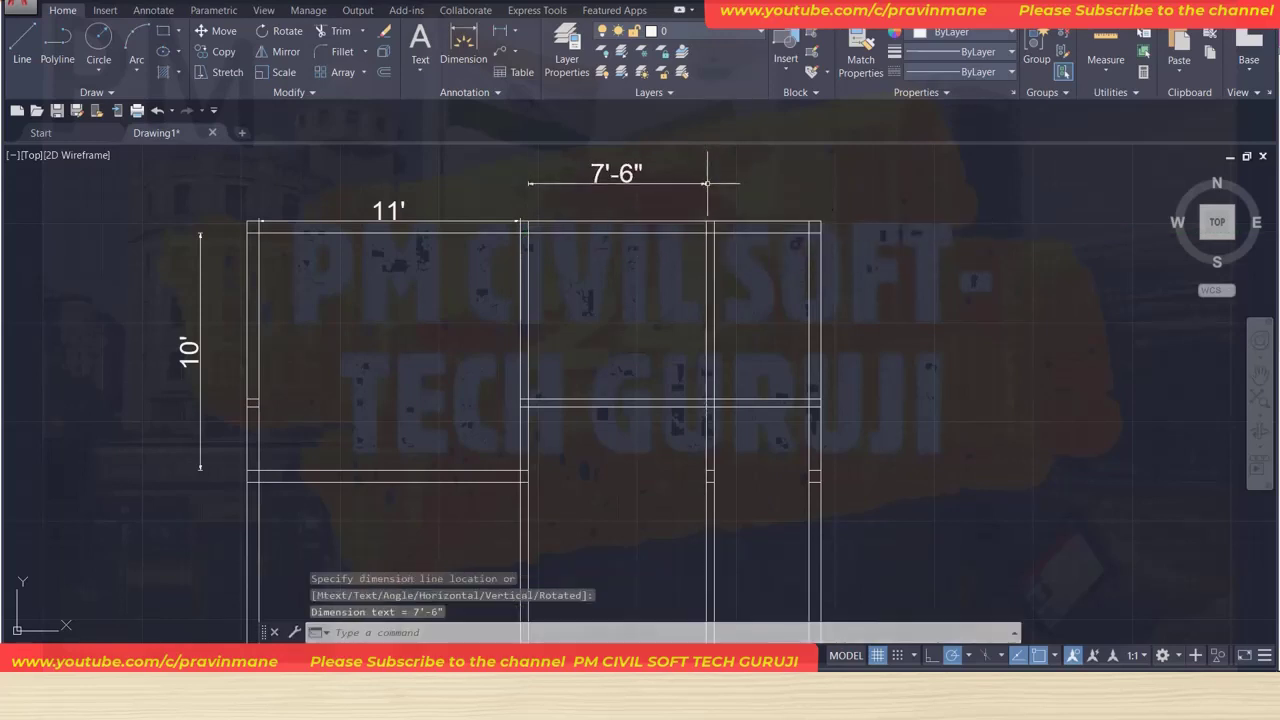
key("space")
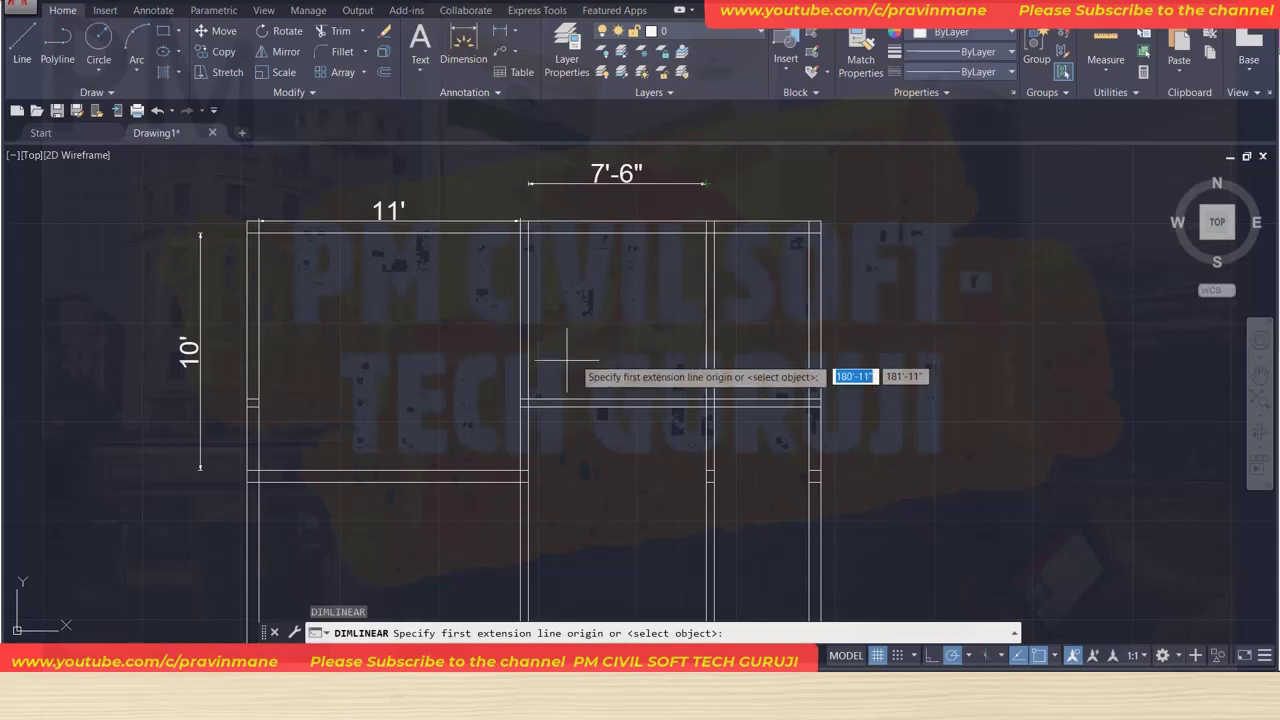
left_click(528, 403)
left_click(528, 236)
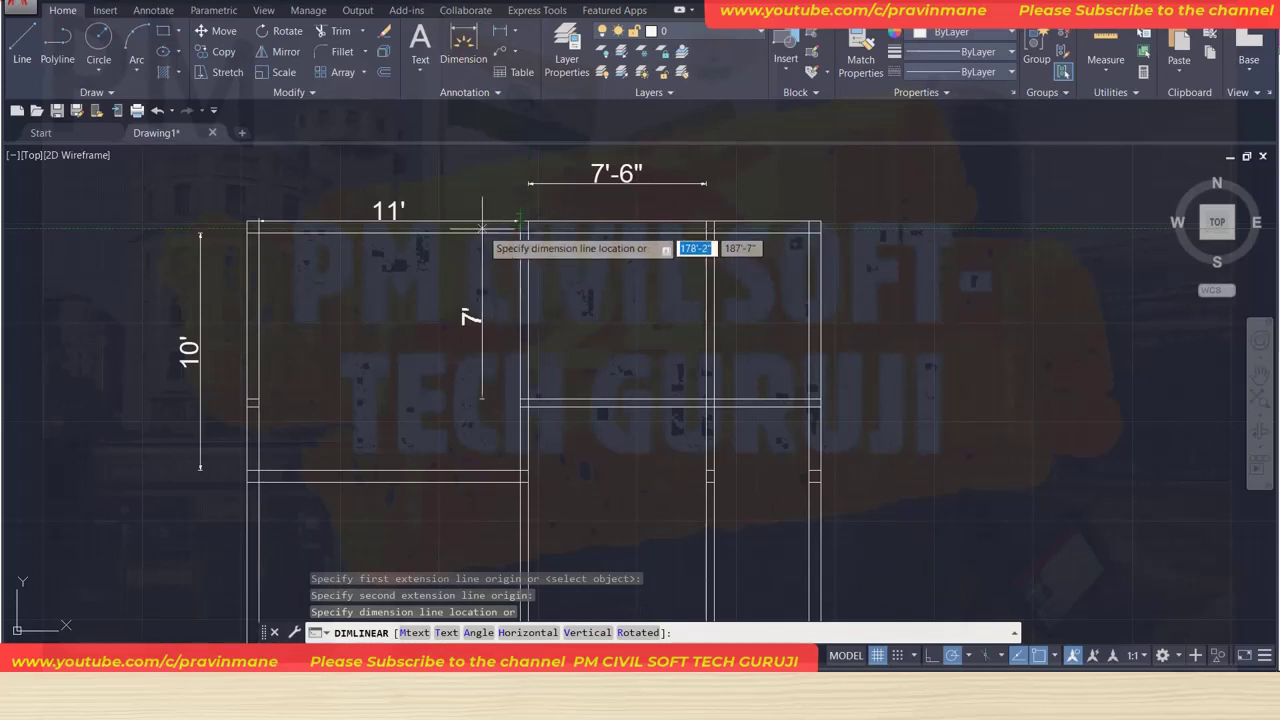
left_click(482, 229)
key("Return")
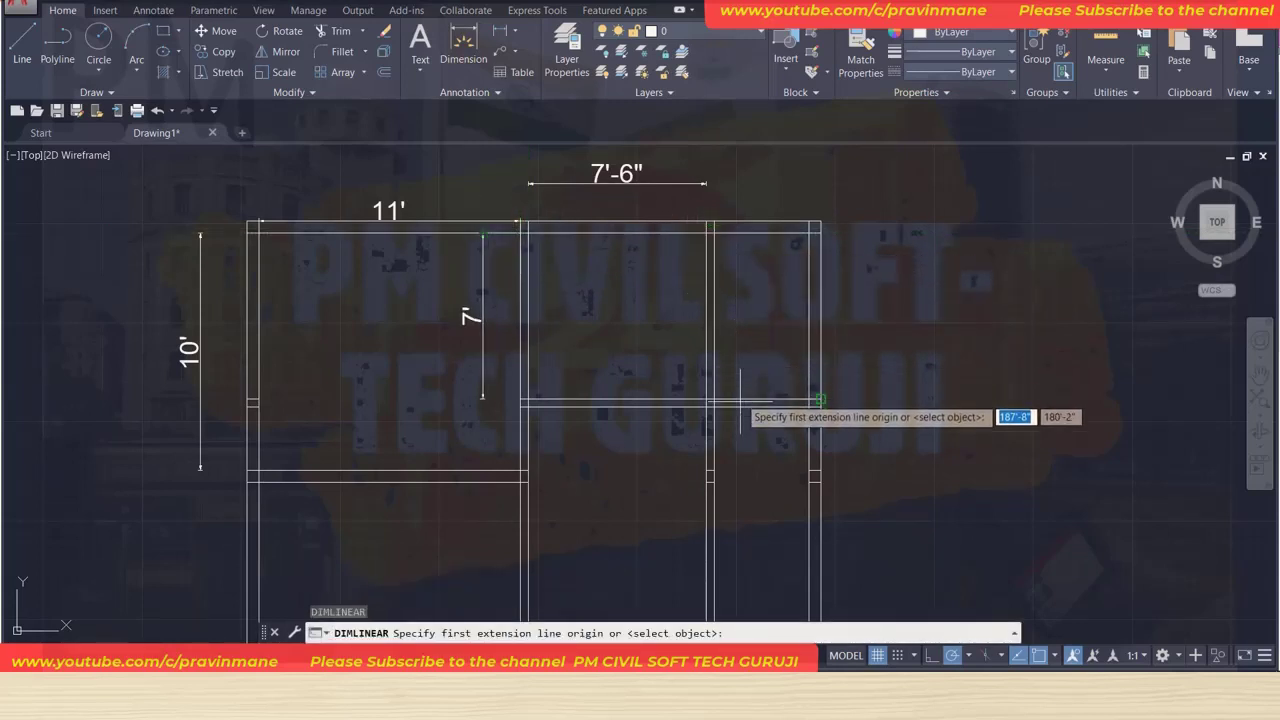
scroll(734, 415, "down", 8)
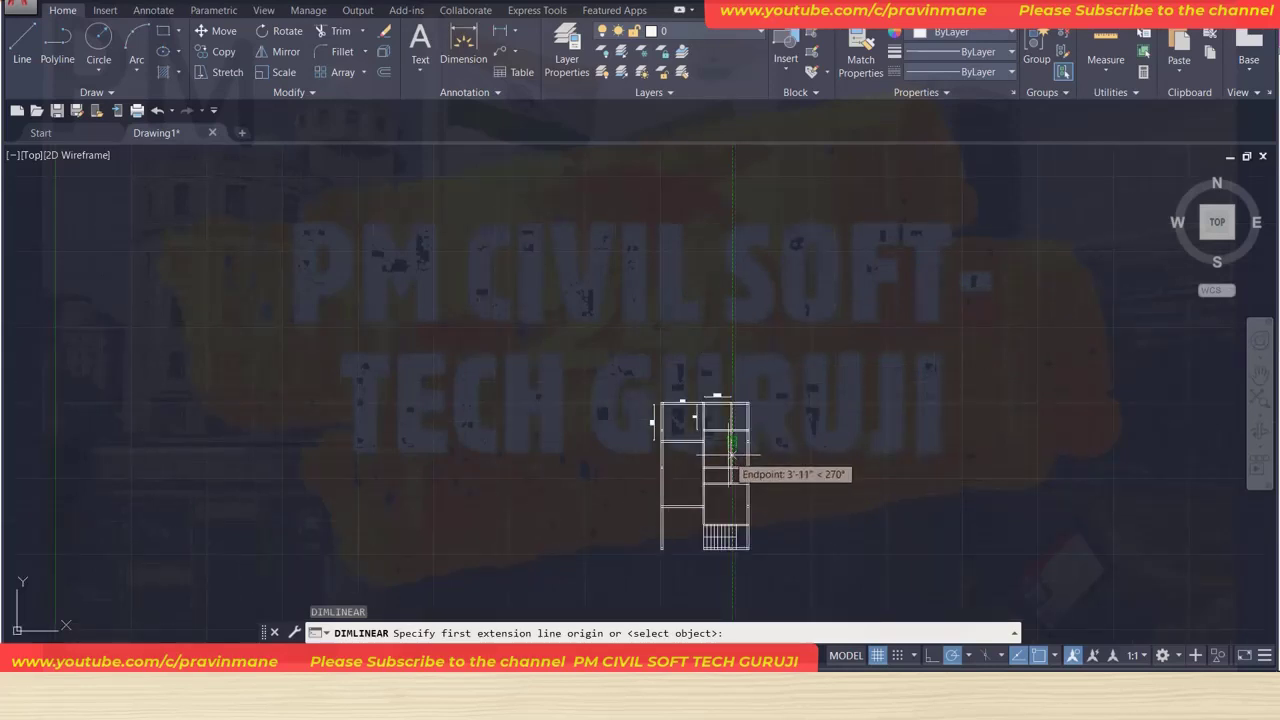
scroll(733, 455, "up", 1)
scroll(614, 285, "up", 2)
scroll(600, 266, "up", 2)
scroll(615, 248, "up", 2)
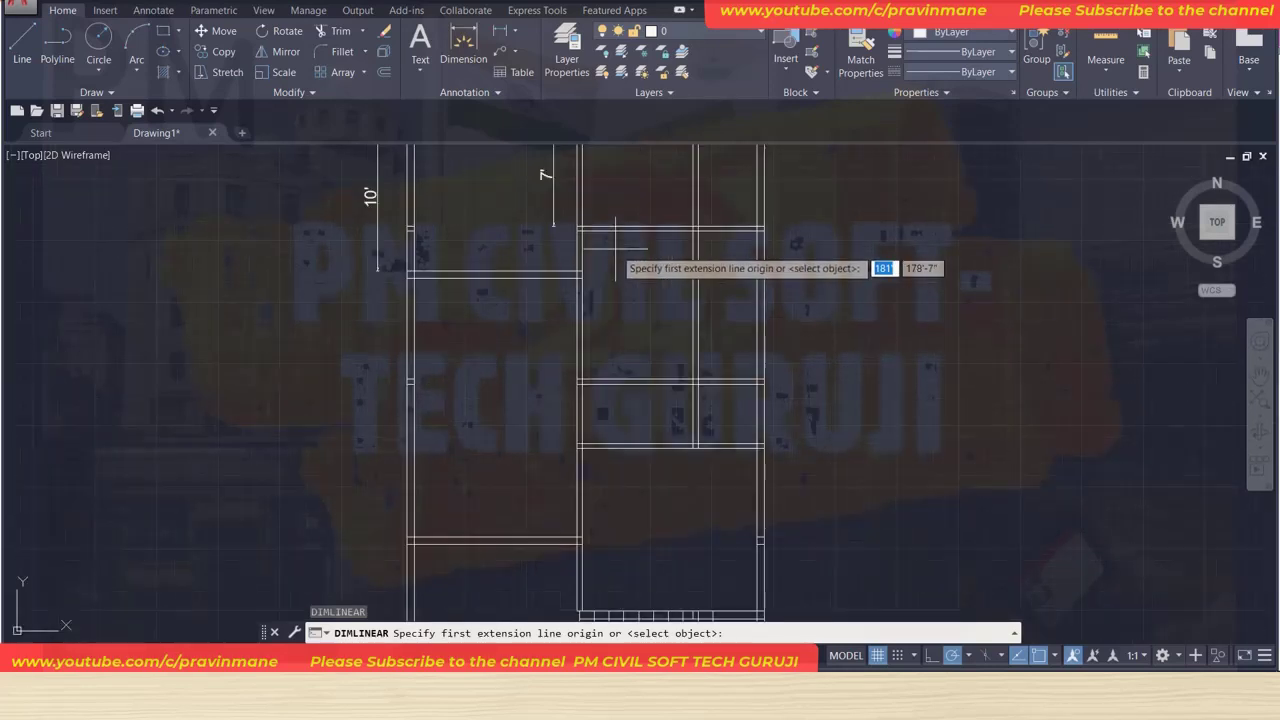
Trim the stray vertical wall line in the middle room and erase the leftover short lines.
key("Escape")
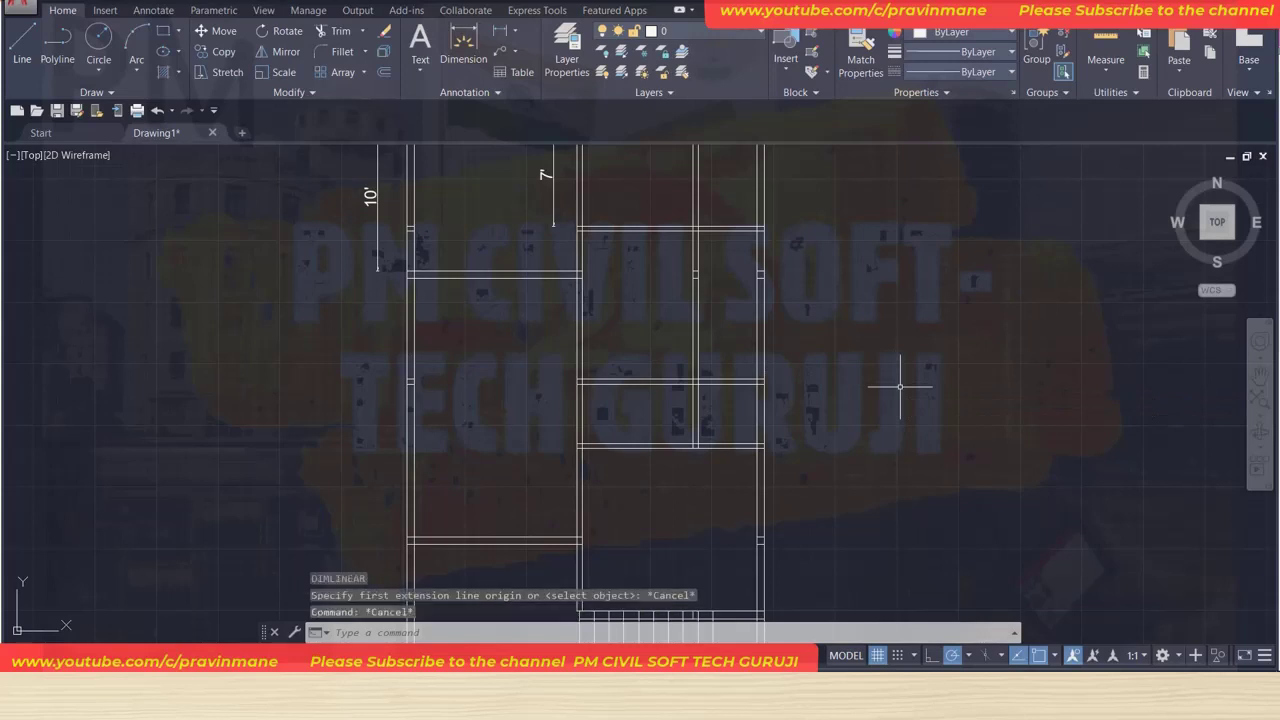
key("Escape")
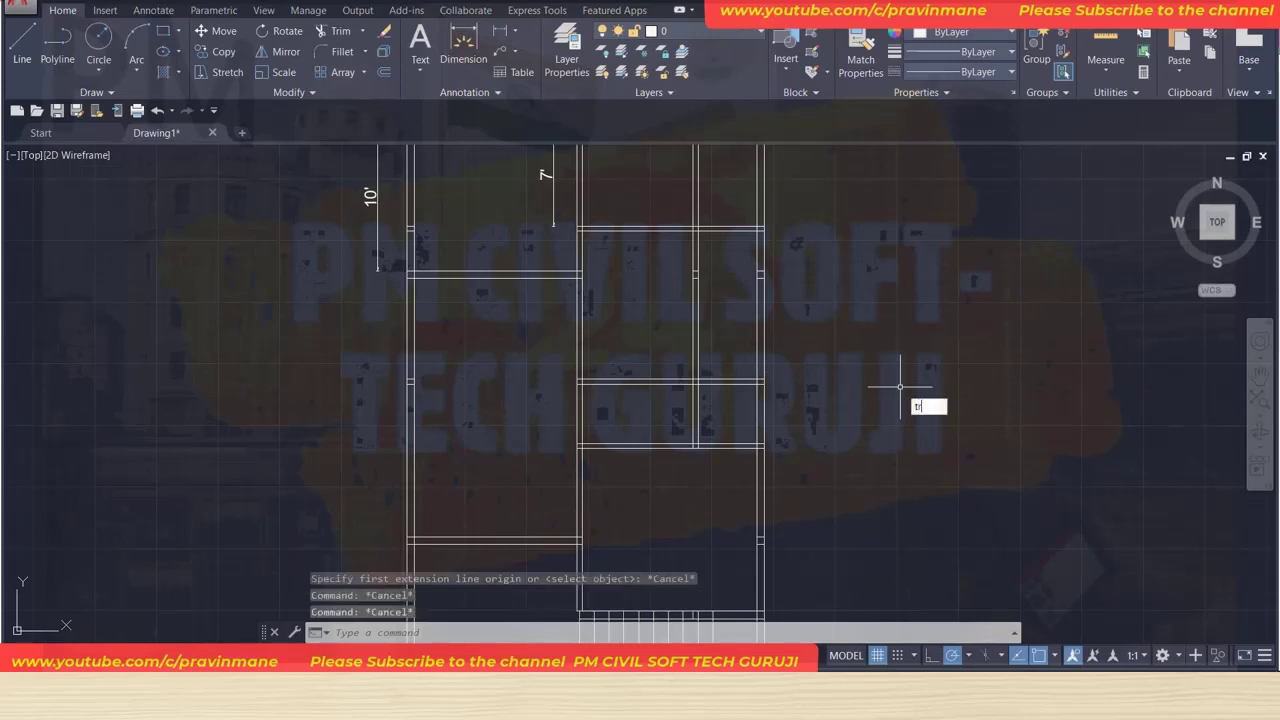
key("Return")
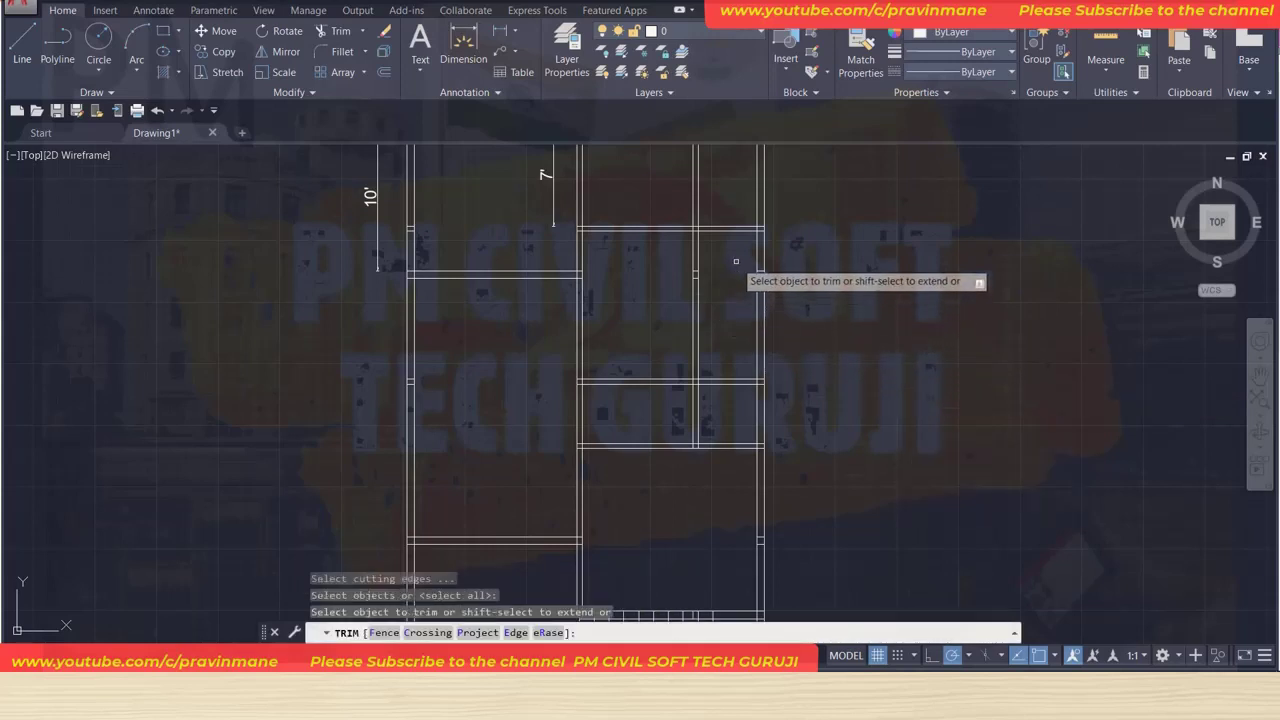
left_click(735, 261)
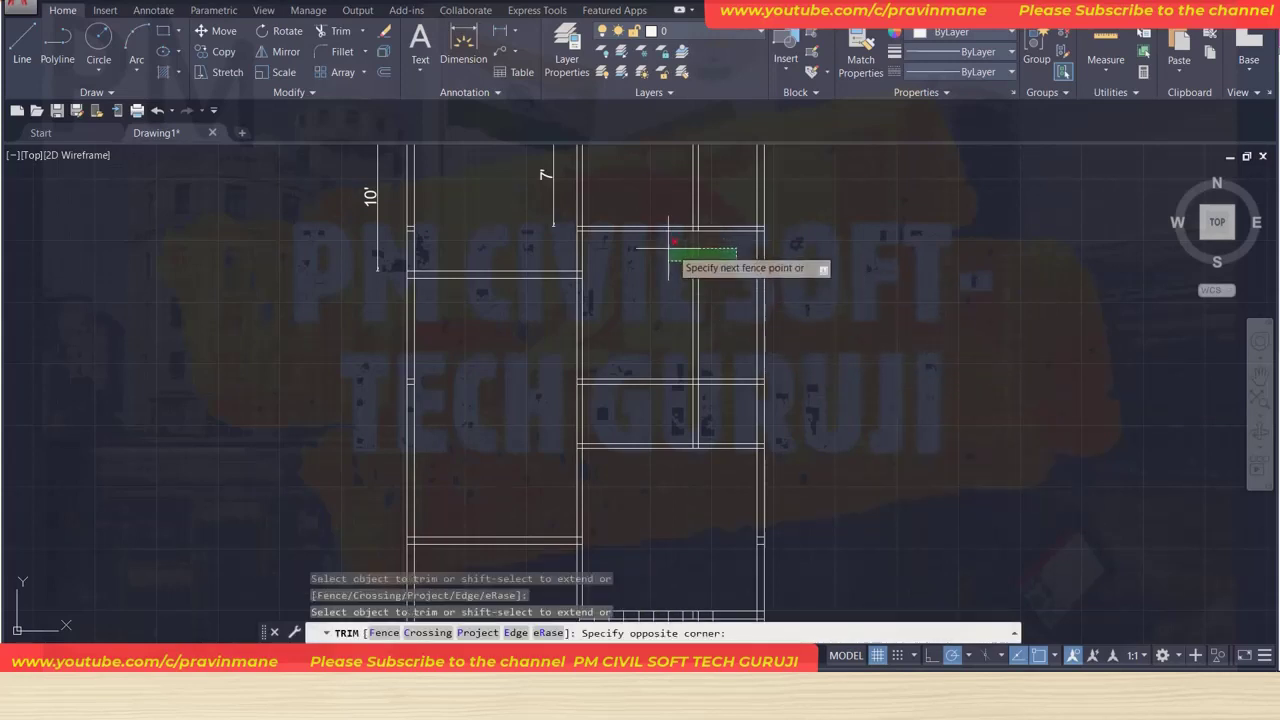
left_click(641, 339)
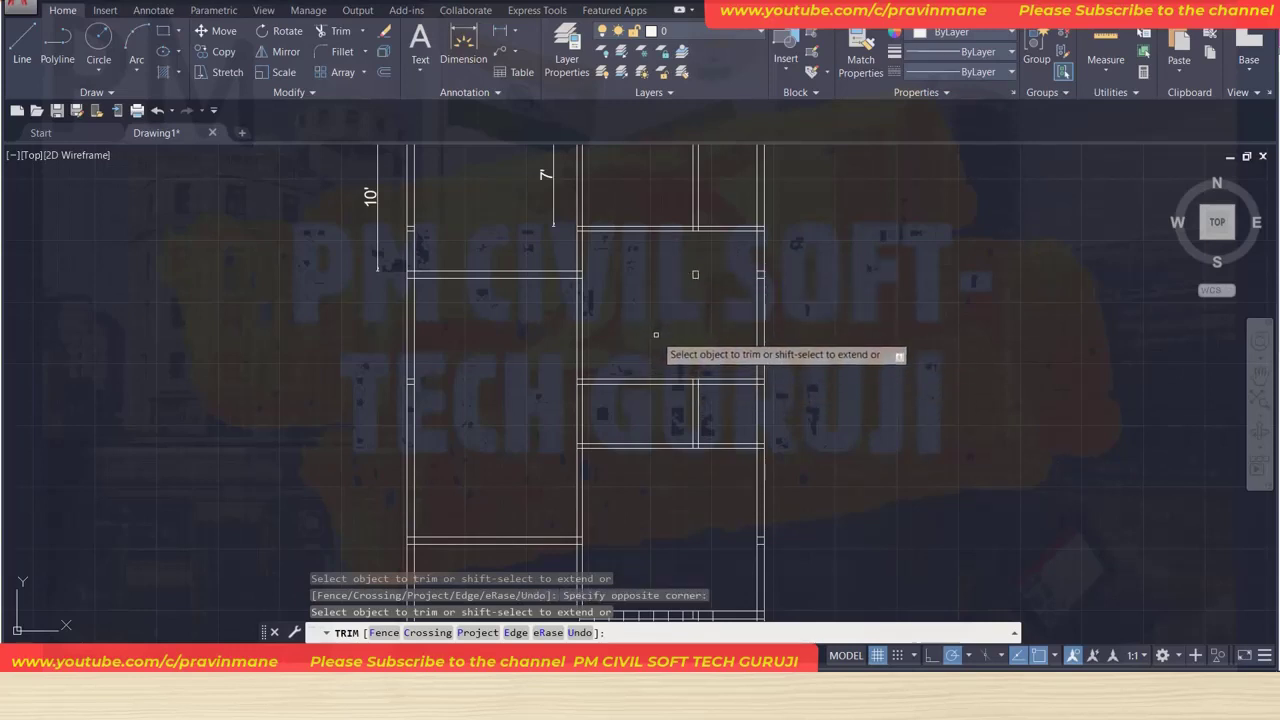
key("Escape")
left_click_drag(694, 271, 716, 303)
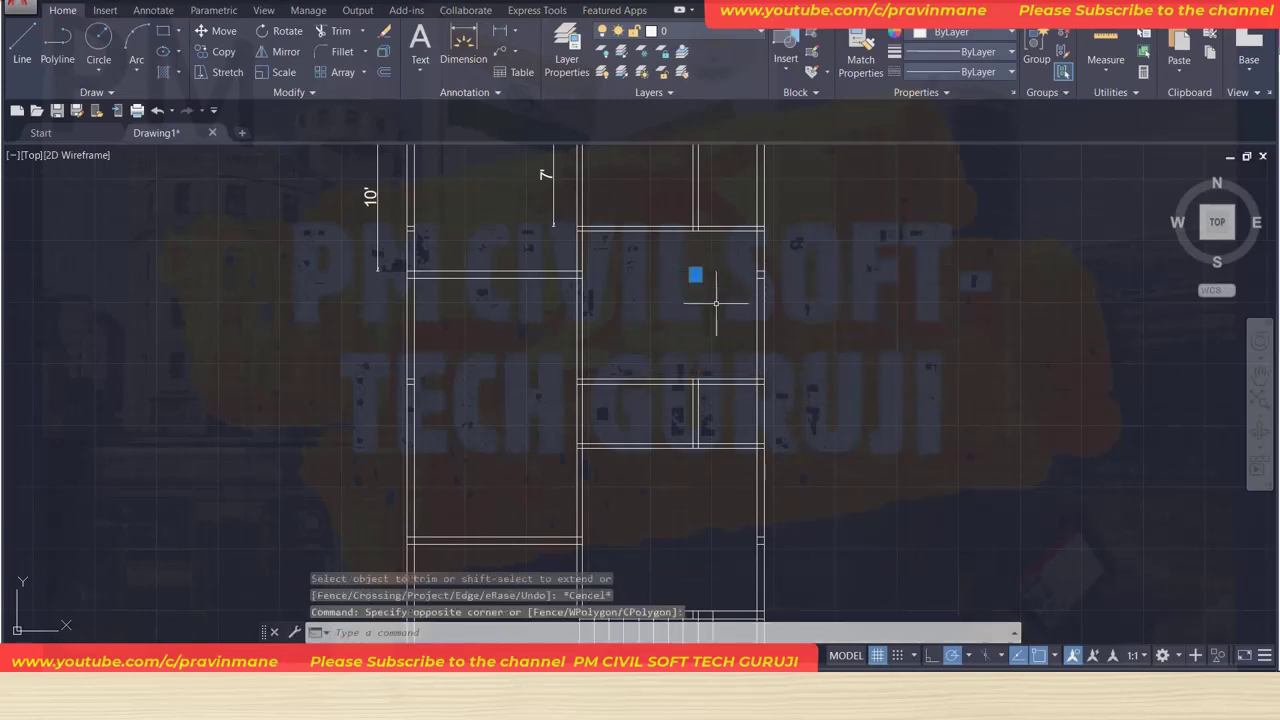
key("Delete")
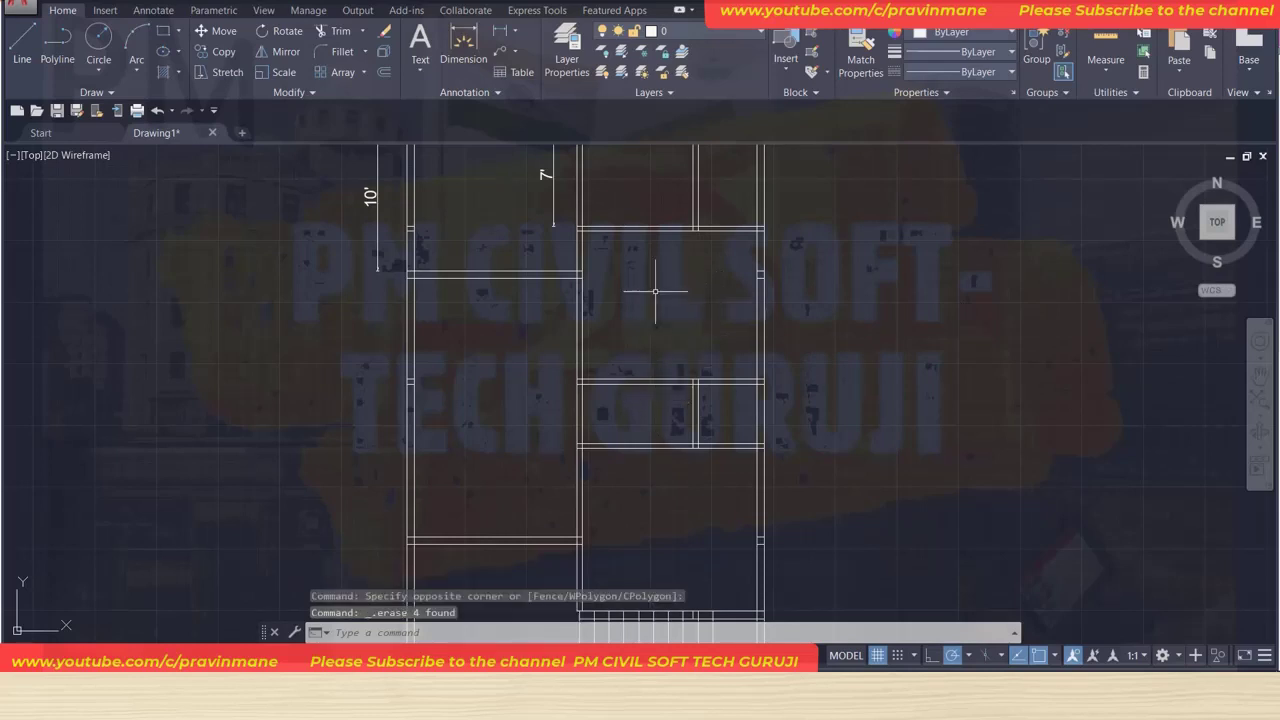
Add an 11'-10" horizontal dimension across the top of the central room.
left_click(497, 33)
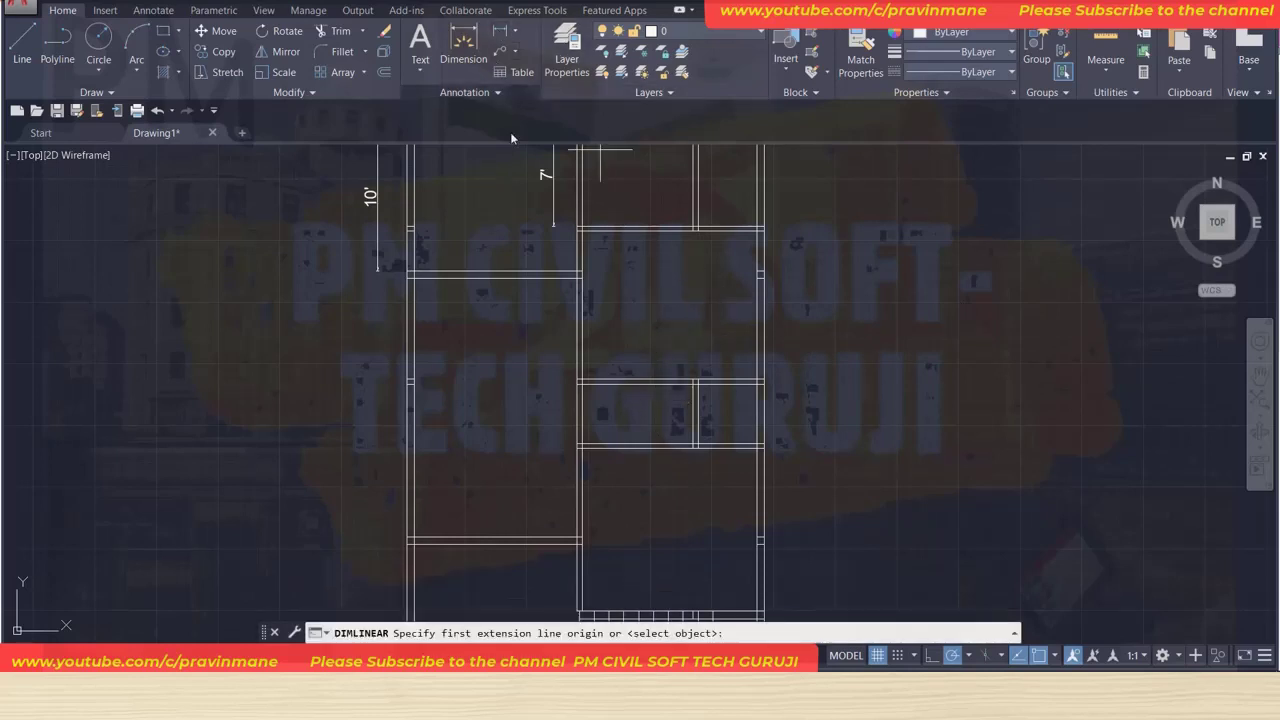
scroll(580, 231, "up", 2)
scroll(580, 231, "up", 1)
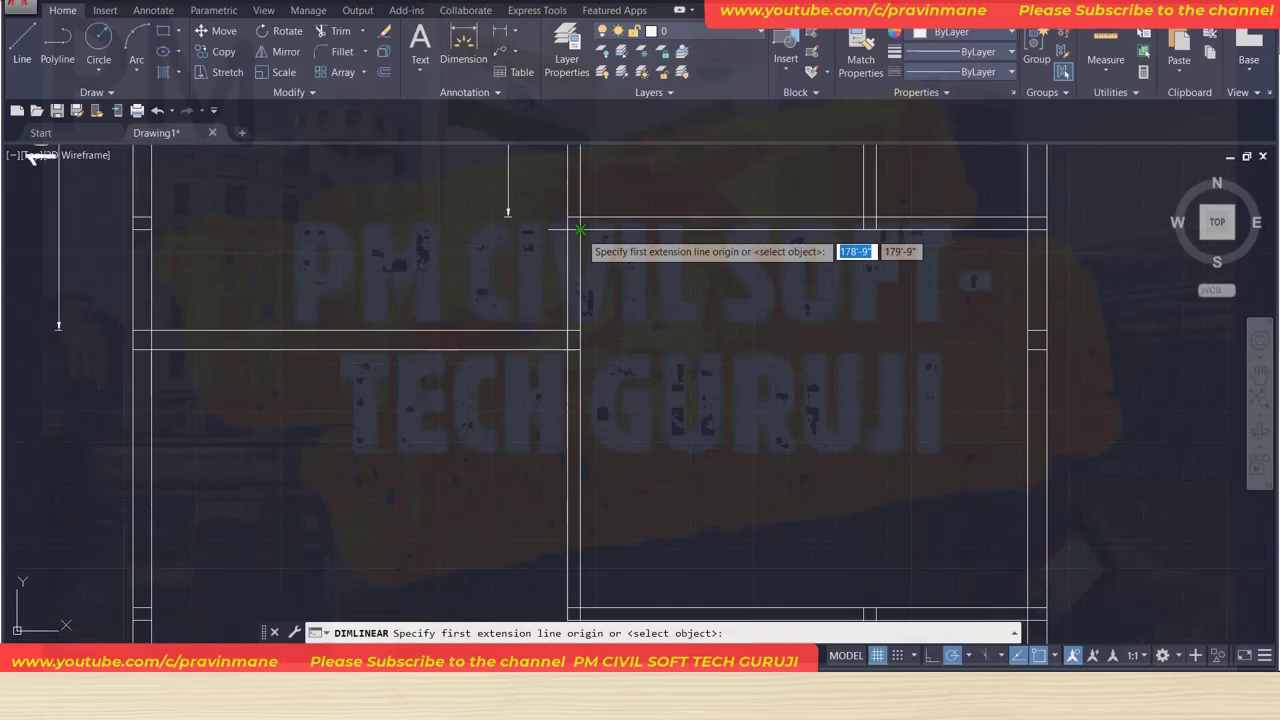
left_click(581, 230)
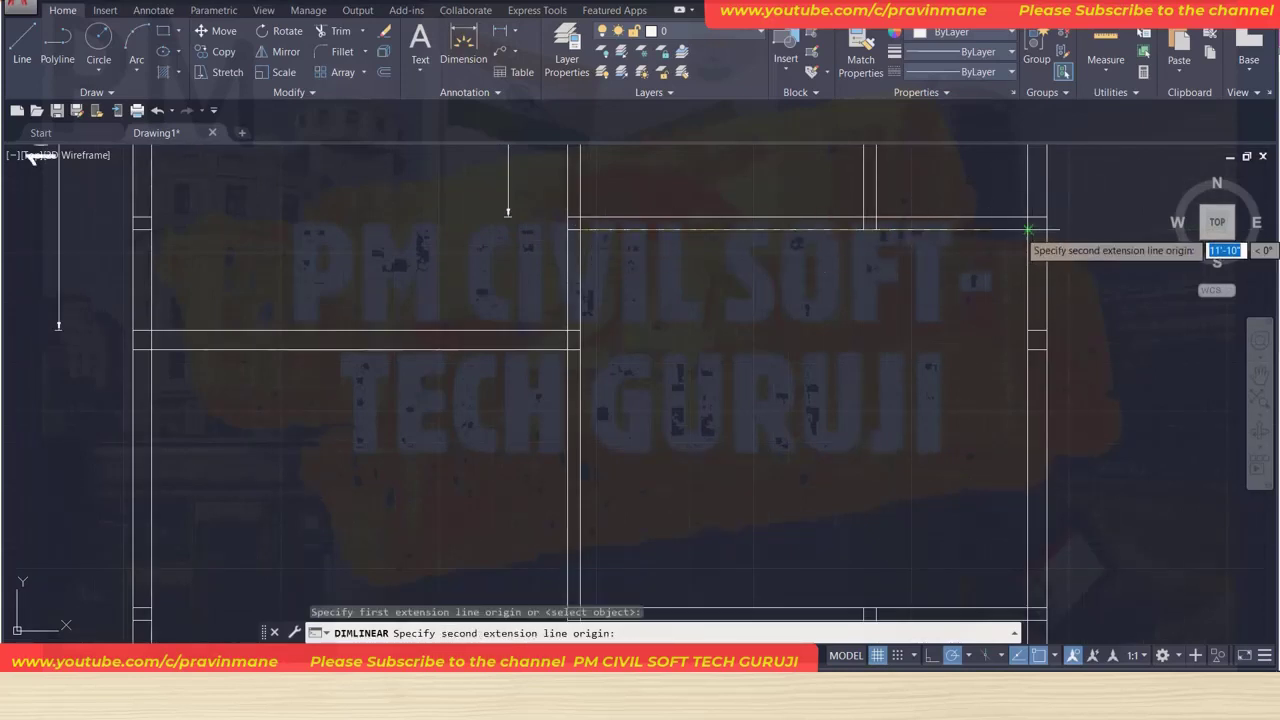
left_click(1028, 230)
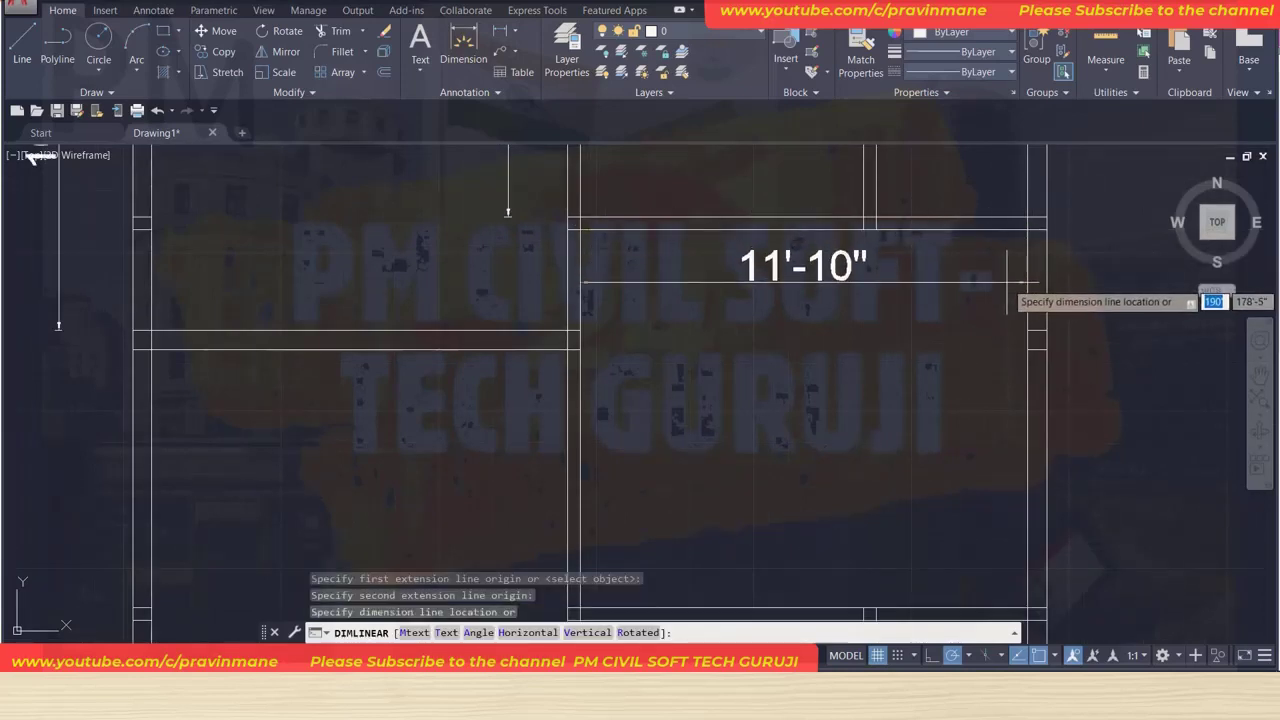
left_click(1007, 283)
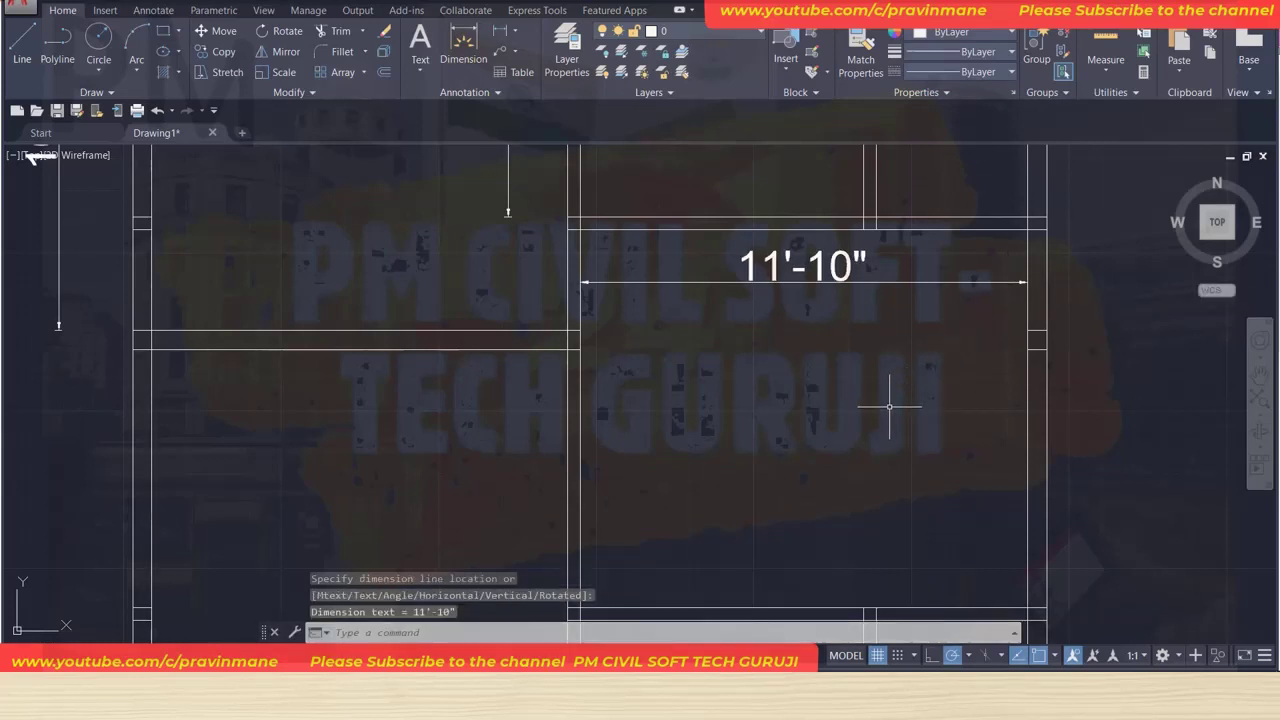
Add a vertical 10' dimension down the central room's left side.
key("Return")
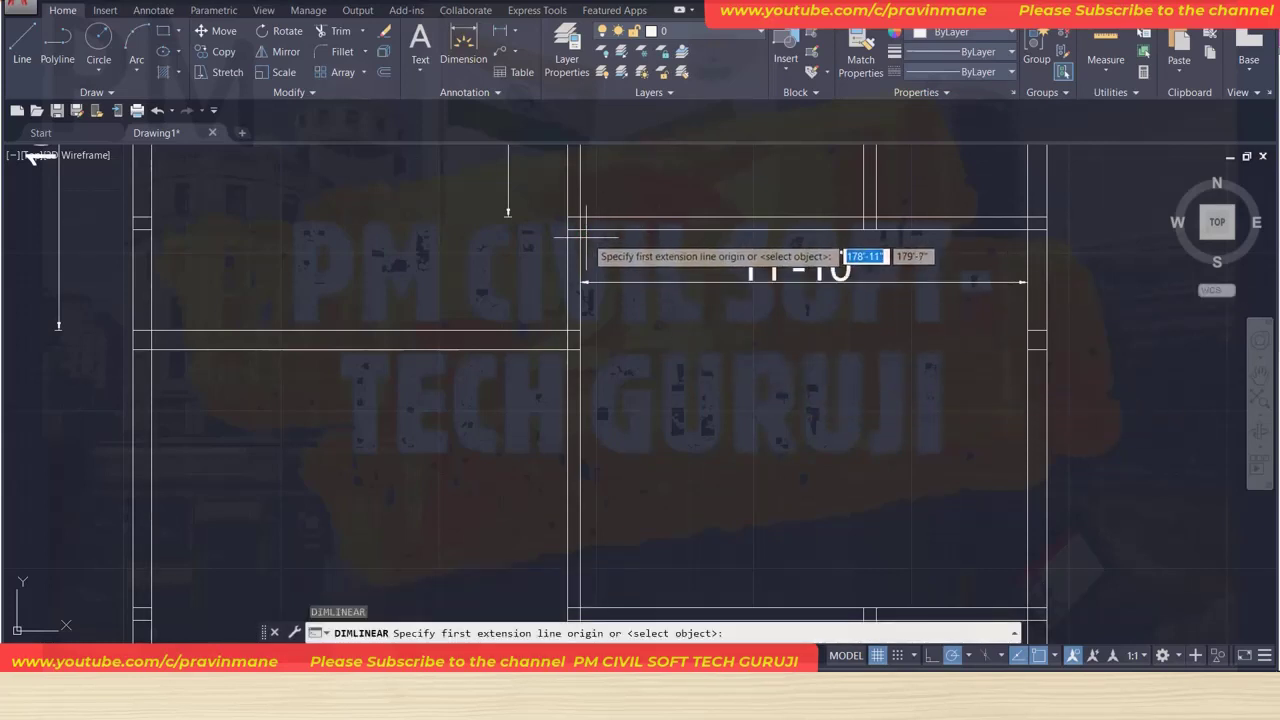
left_click(579, 230)
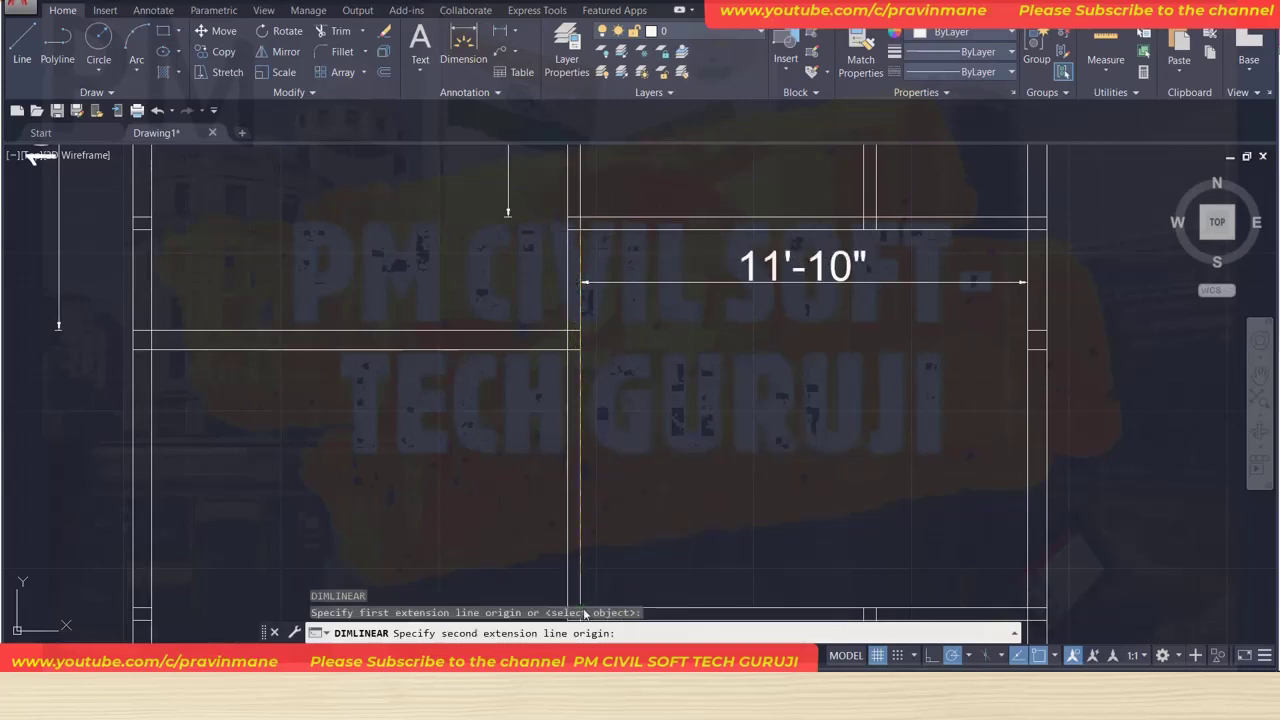
middle_click_drag(580, 598, 540, 425)
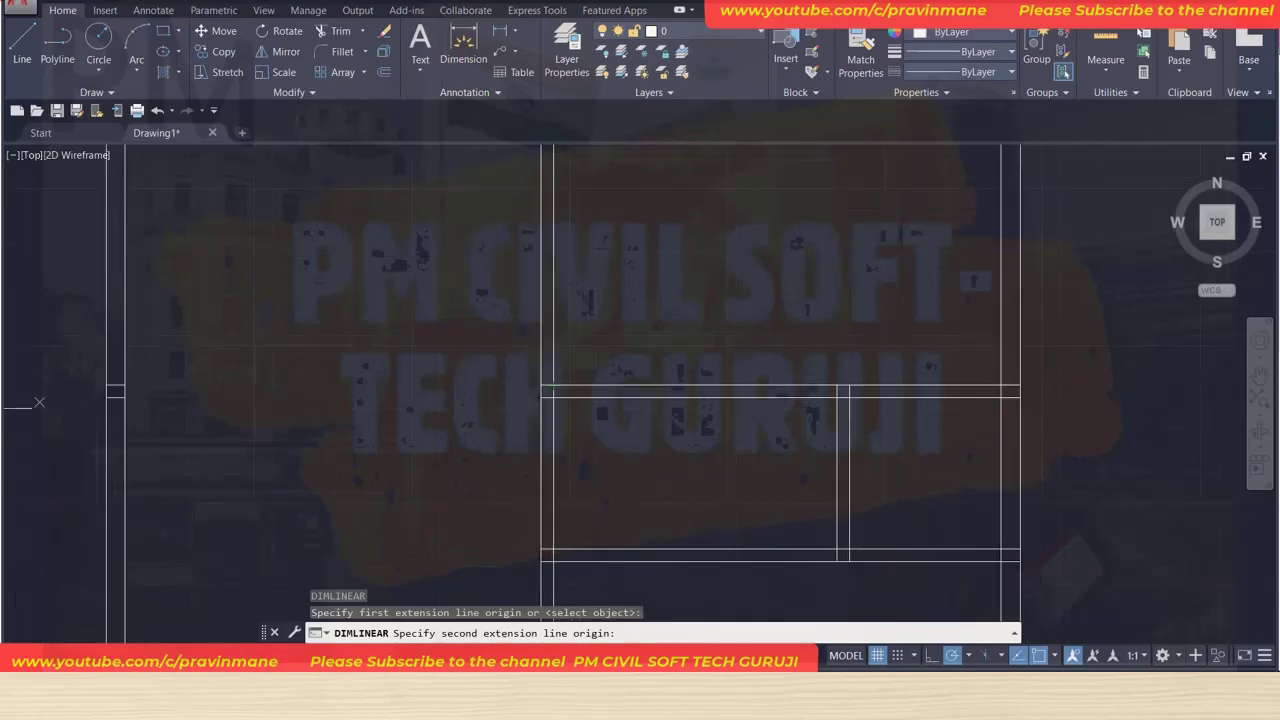
left_click(540, 425)
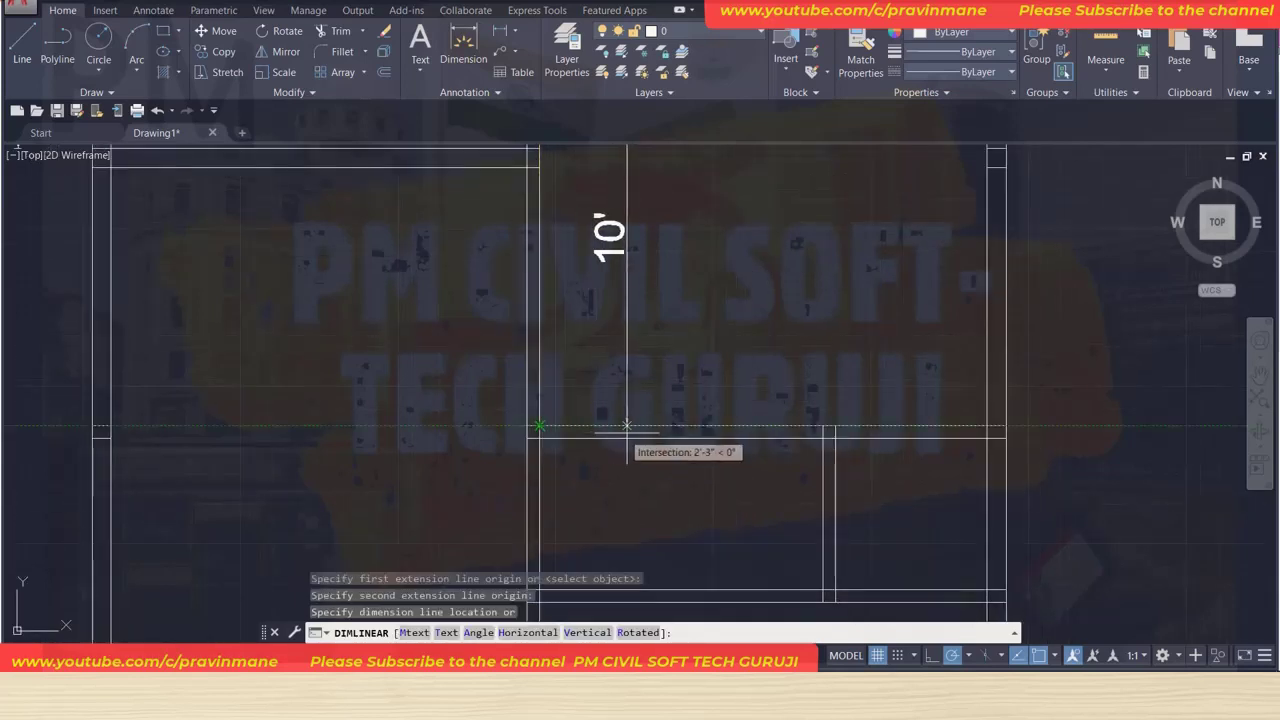
left_click(634, 432)
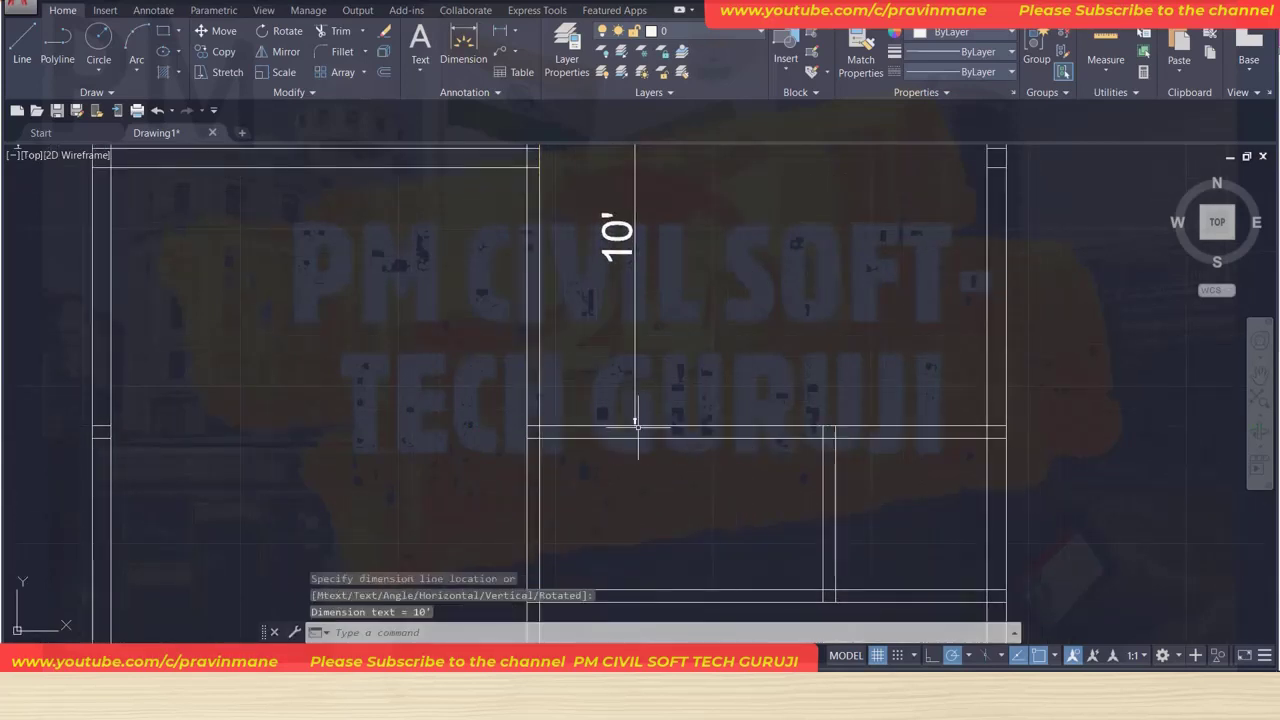
key("Escape")
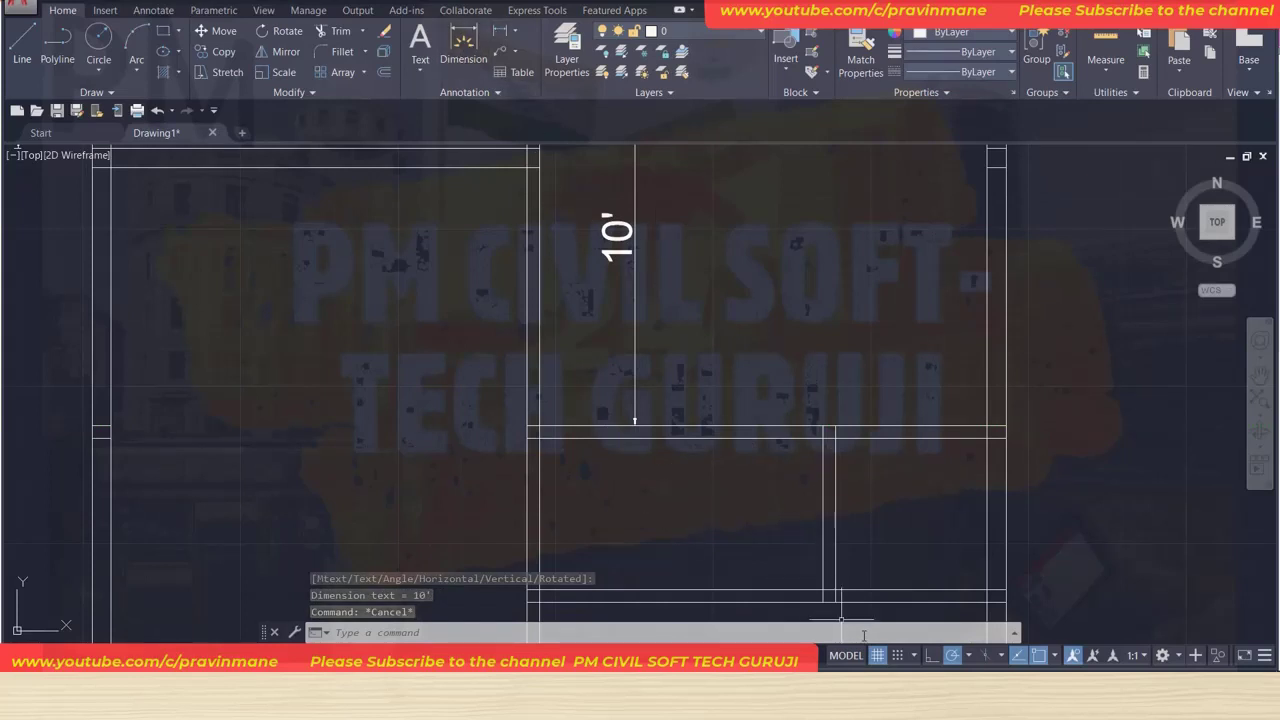
Dimension the small room with a 4' width and a vertical 4' height.
key("Return")
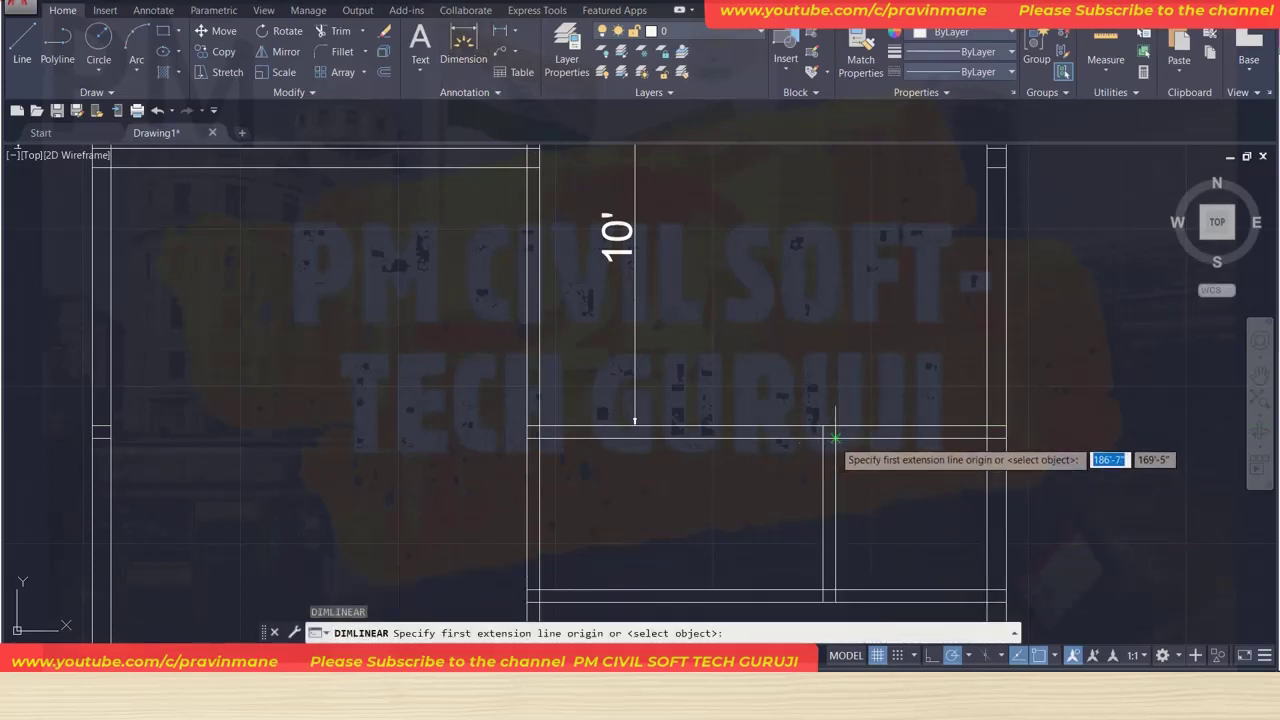
left_click(835, 438)
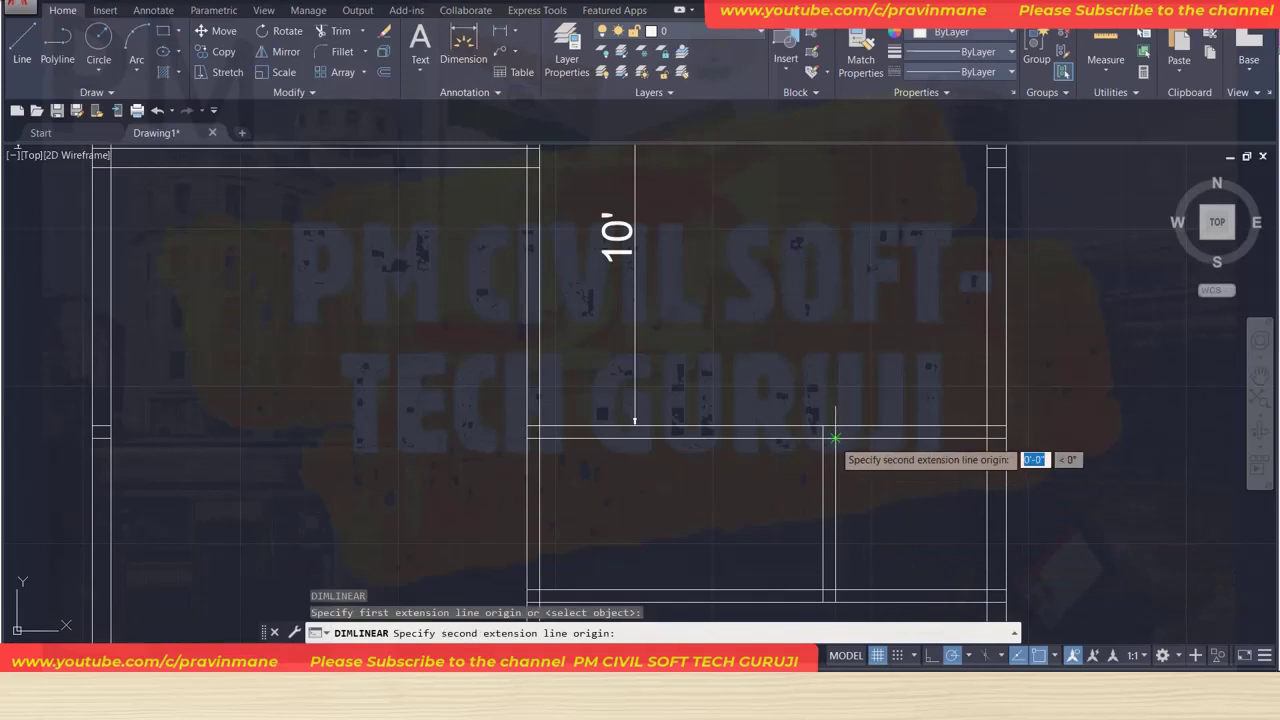
left_click(987, 438)
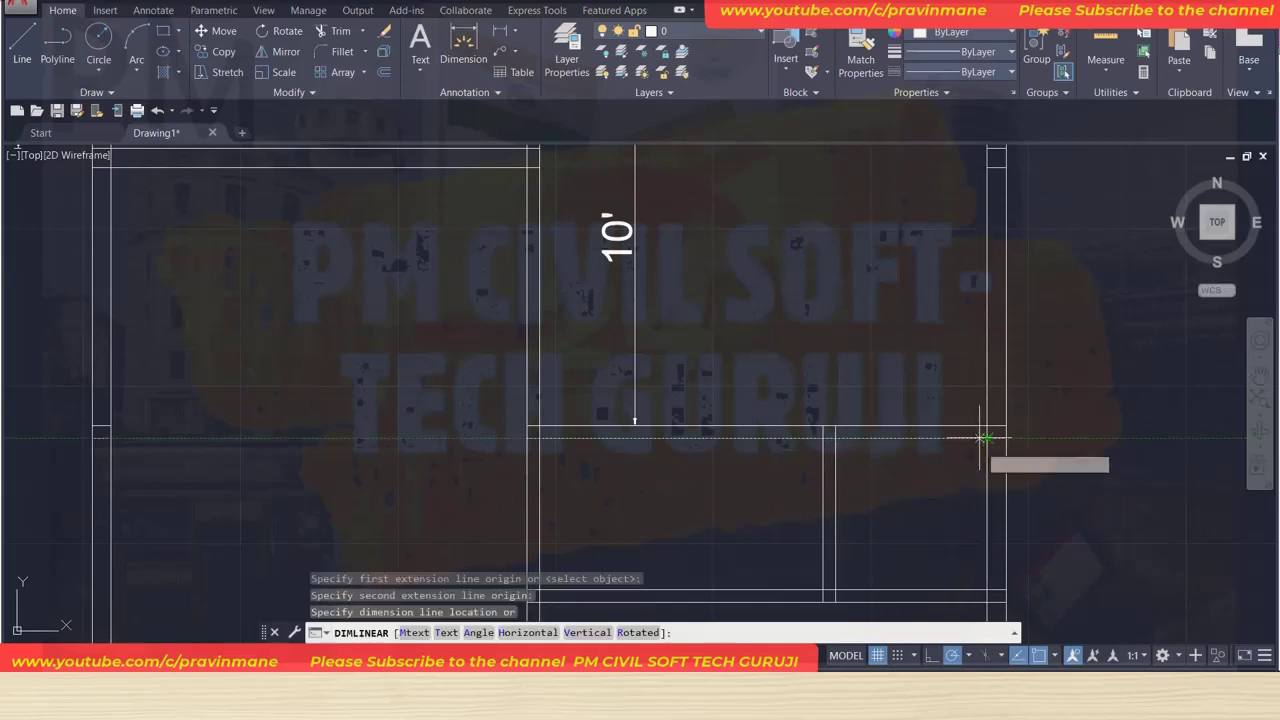
left_click(980, 397)
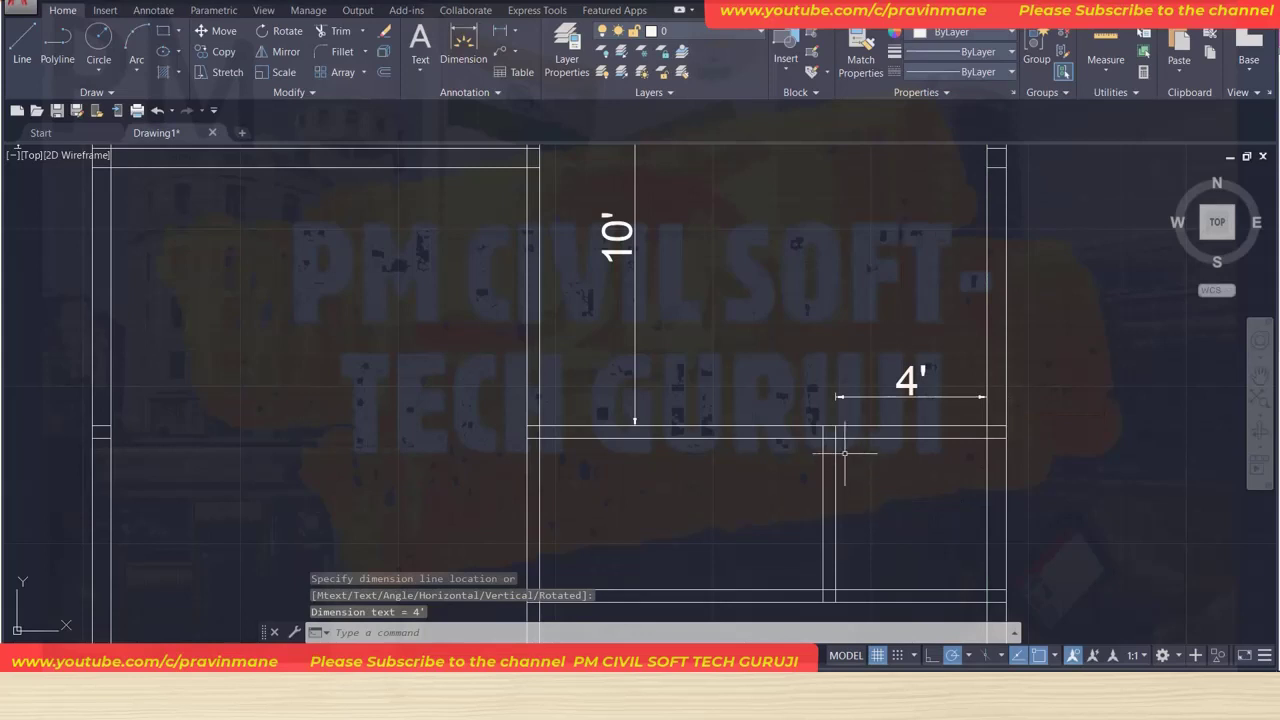
key("Return")
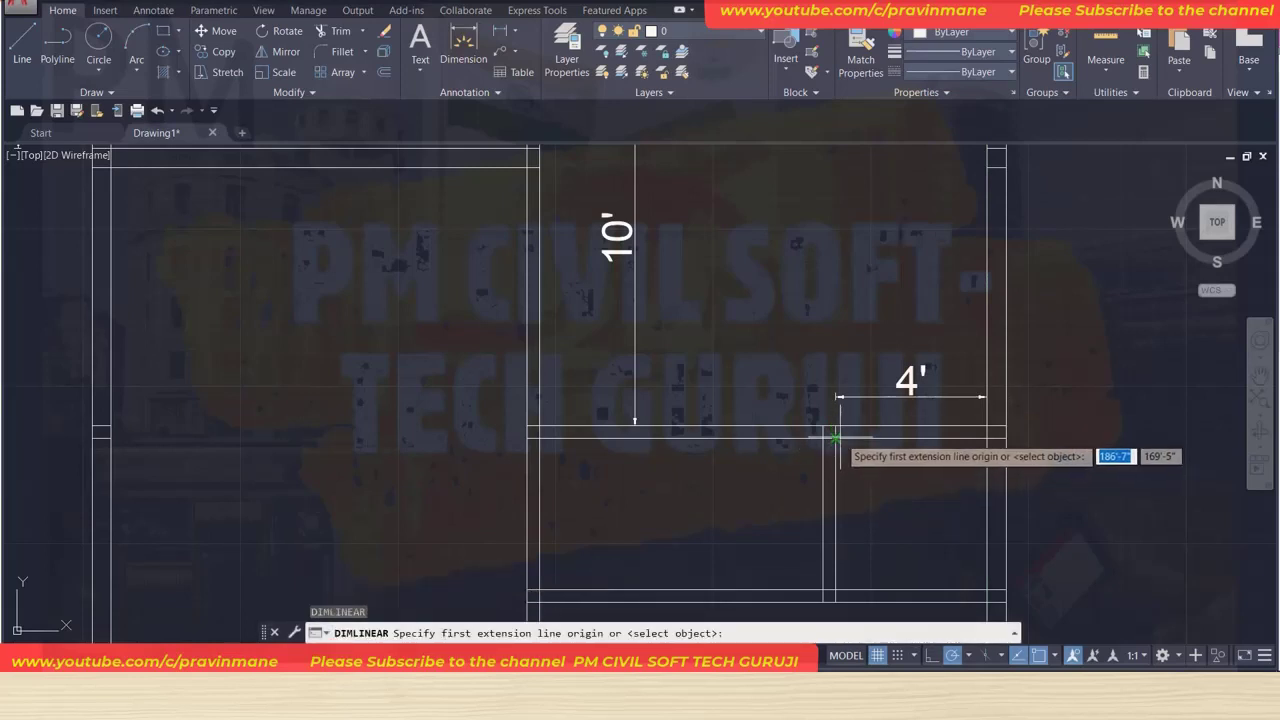
left_click(835, 438)
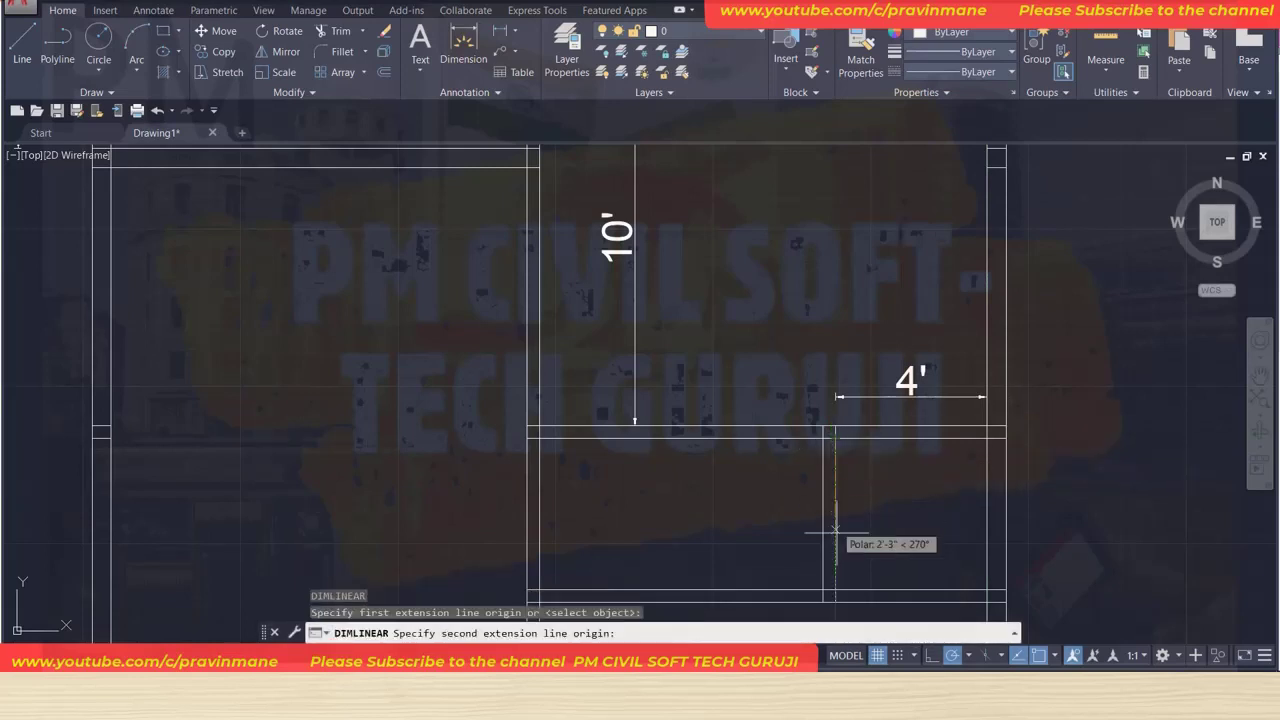
left_click(835, 591)
left_click(791, 568)
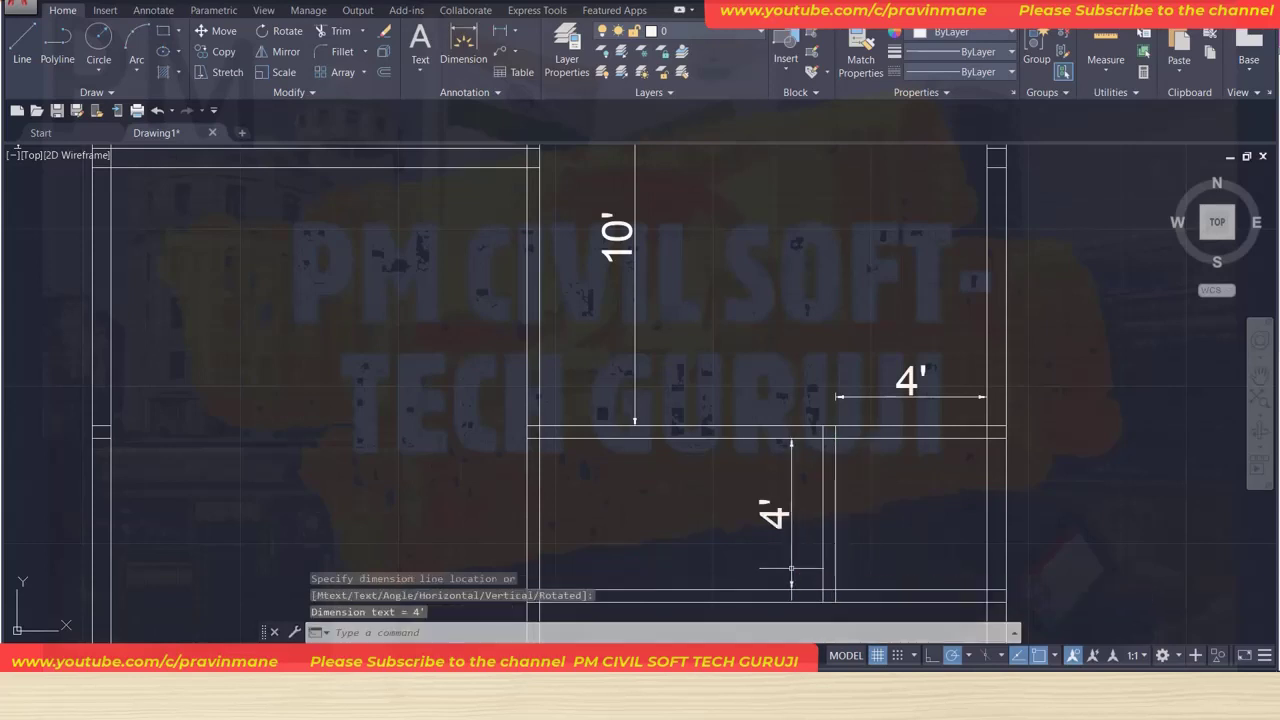
Add an 11' room width and a 17'-6" dimension along the left wall.
key("Return")
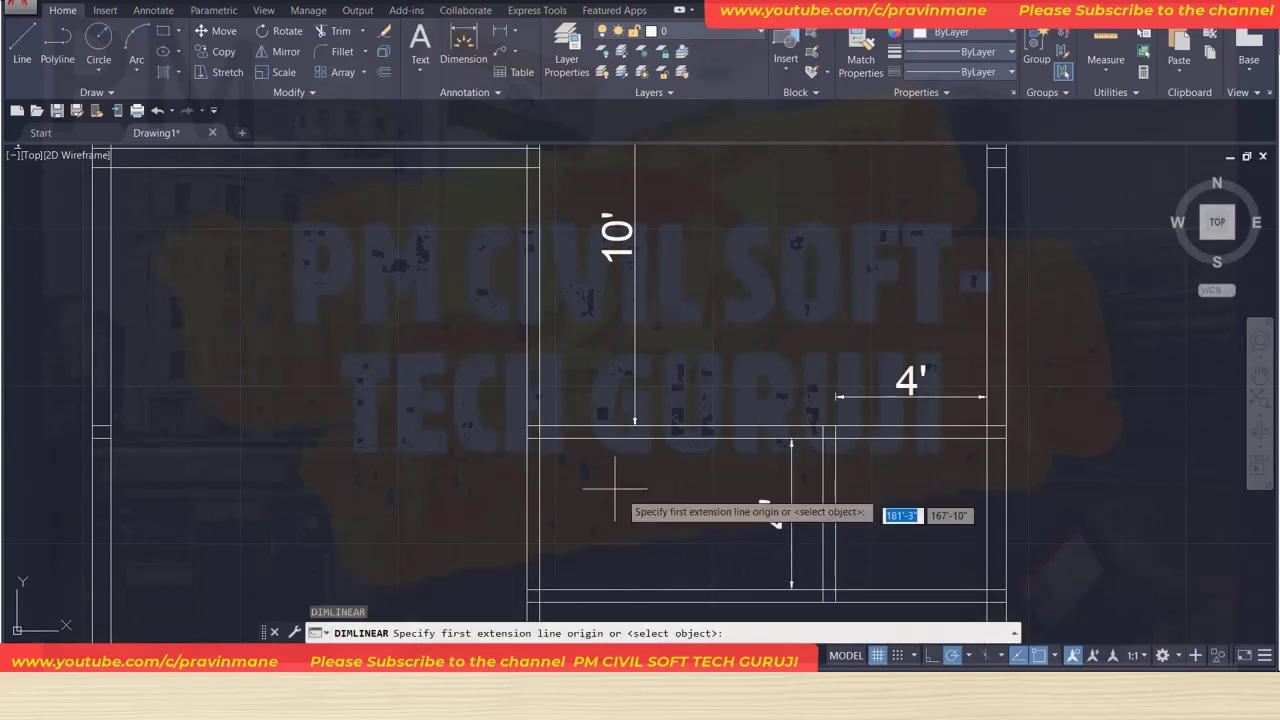
scroll(410, 445, "down", 2)
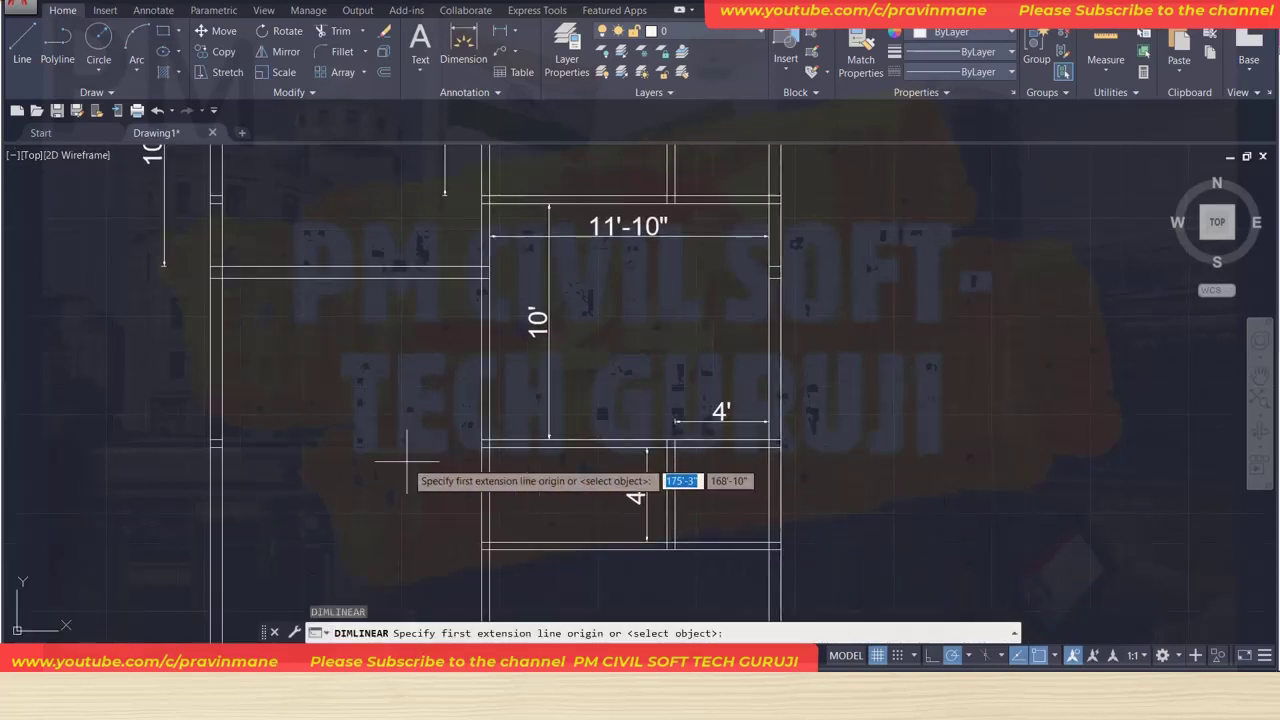
left_click(212, 274)
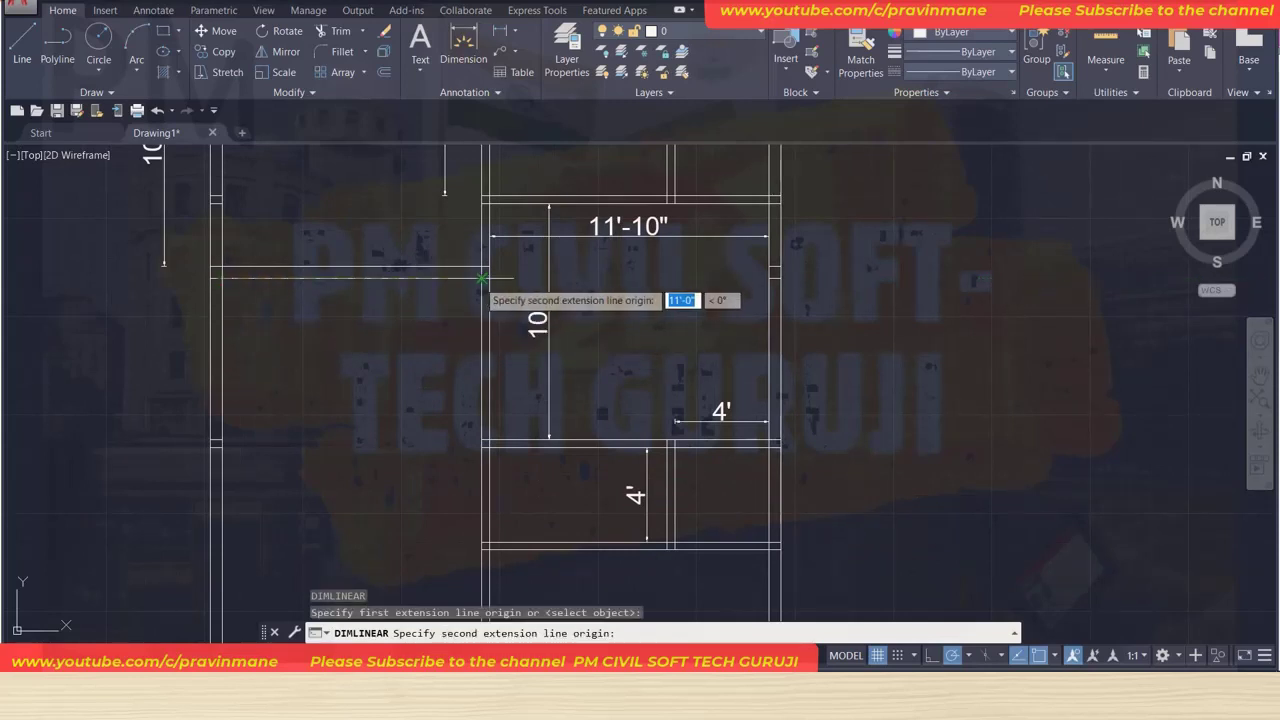
left_click(484, 277)
left_click(472, 338)
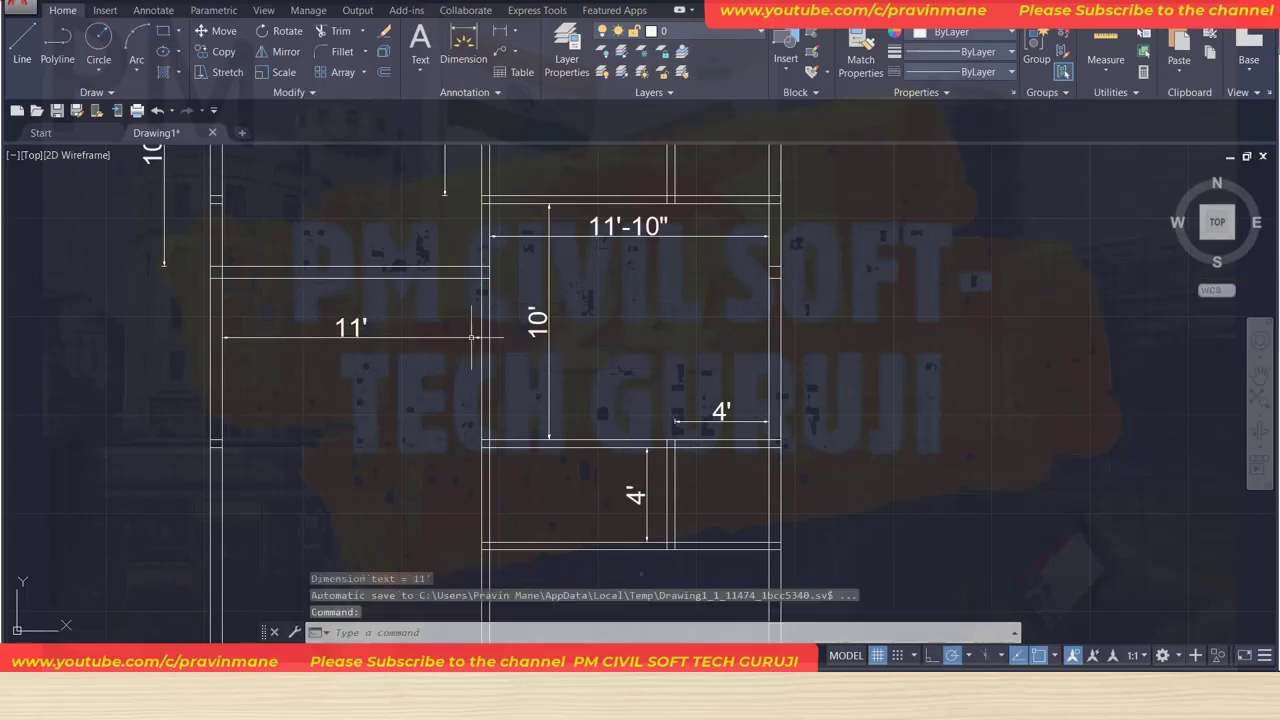
key("Return")
left_click(222, 282)
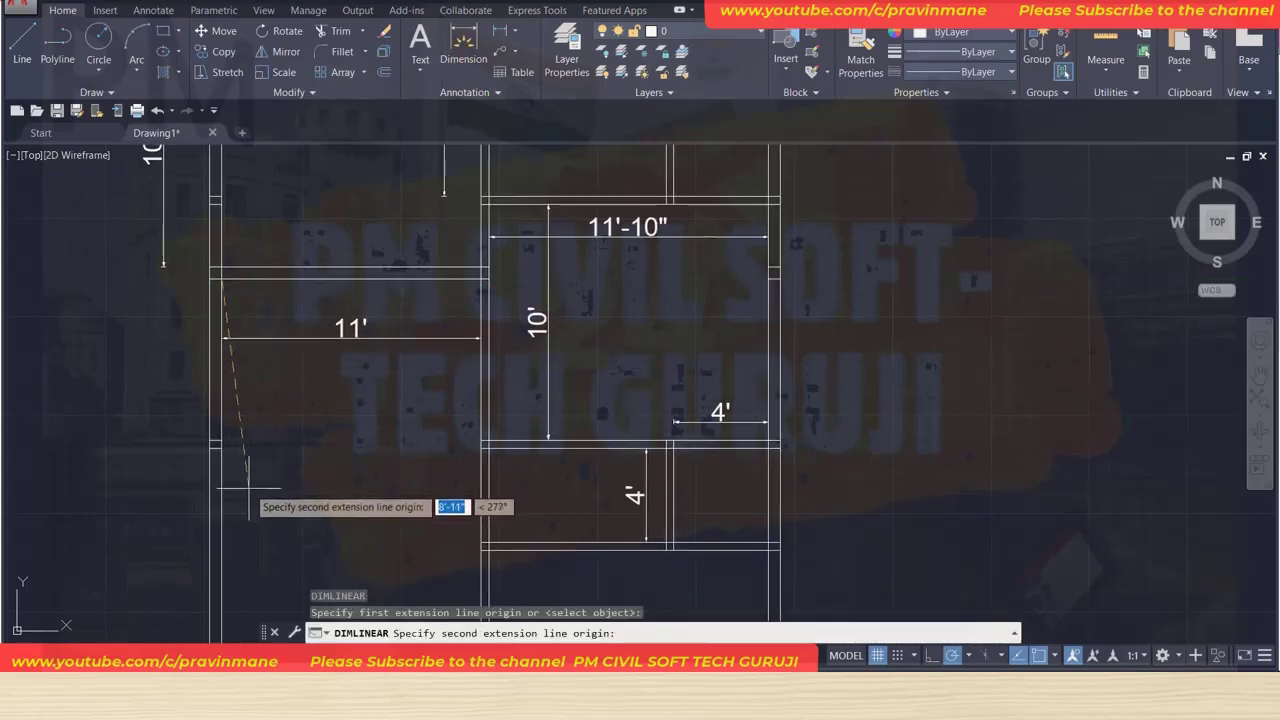
middle_click_drag(248, 505, 306, 282)
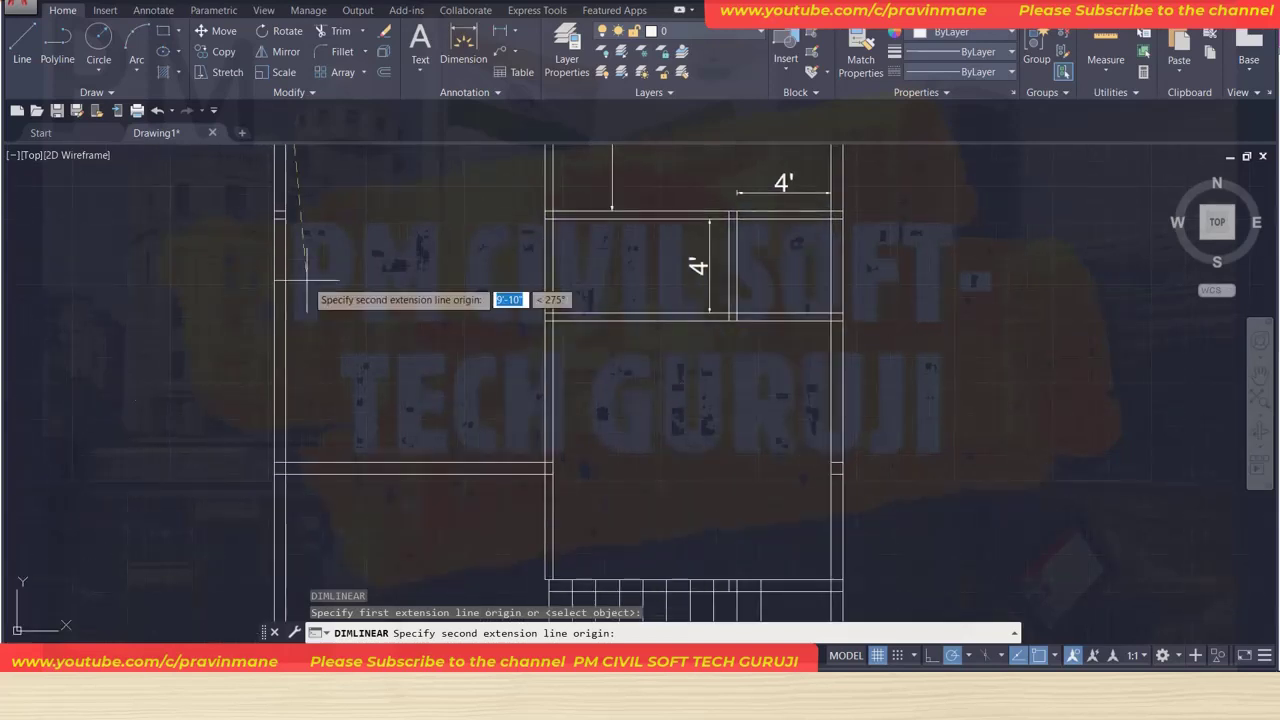
left_click(285, 462)
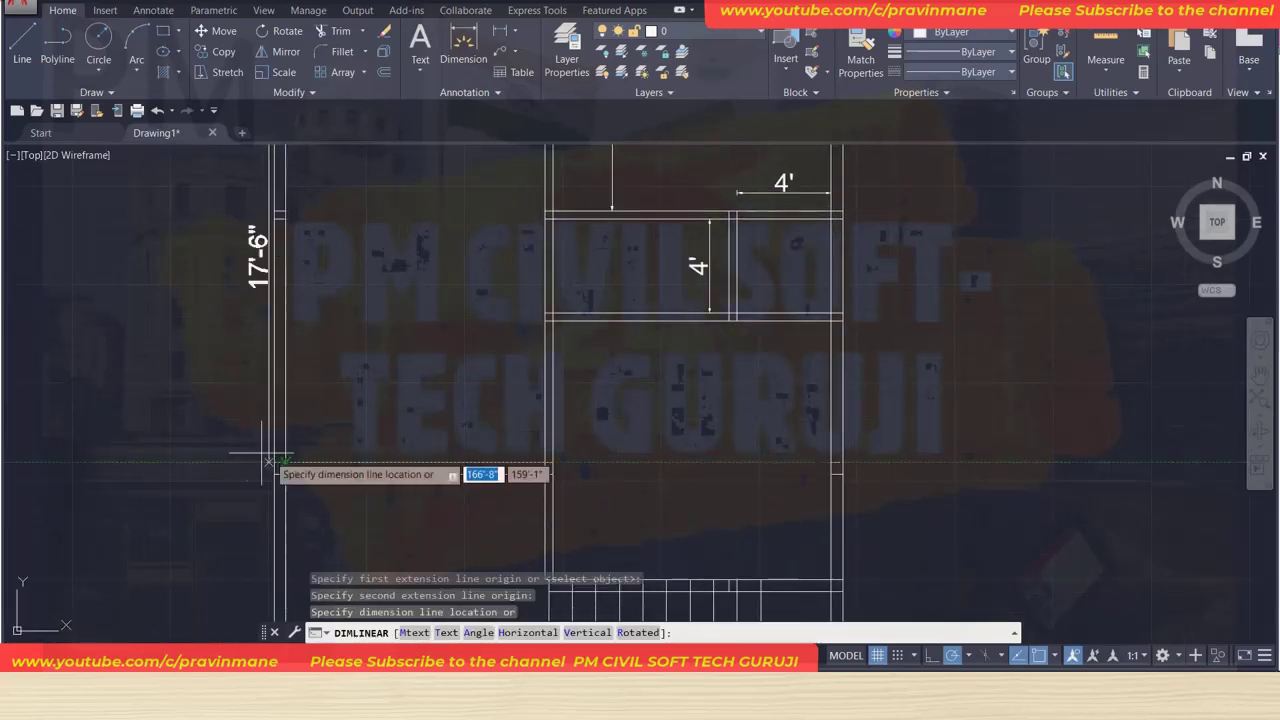
left_click(232, 448)
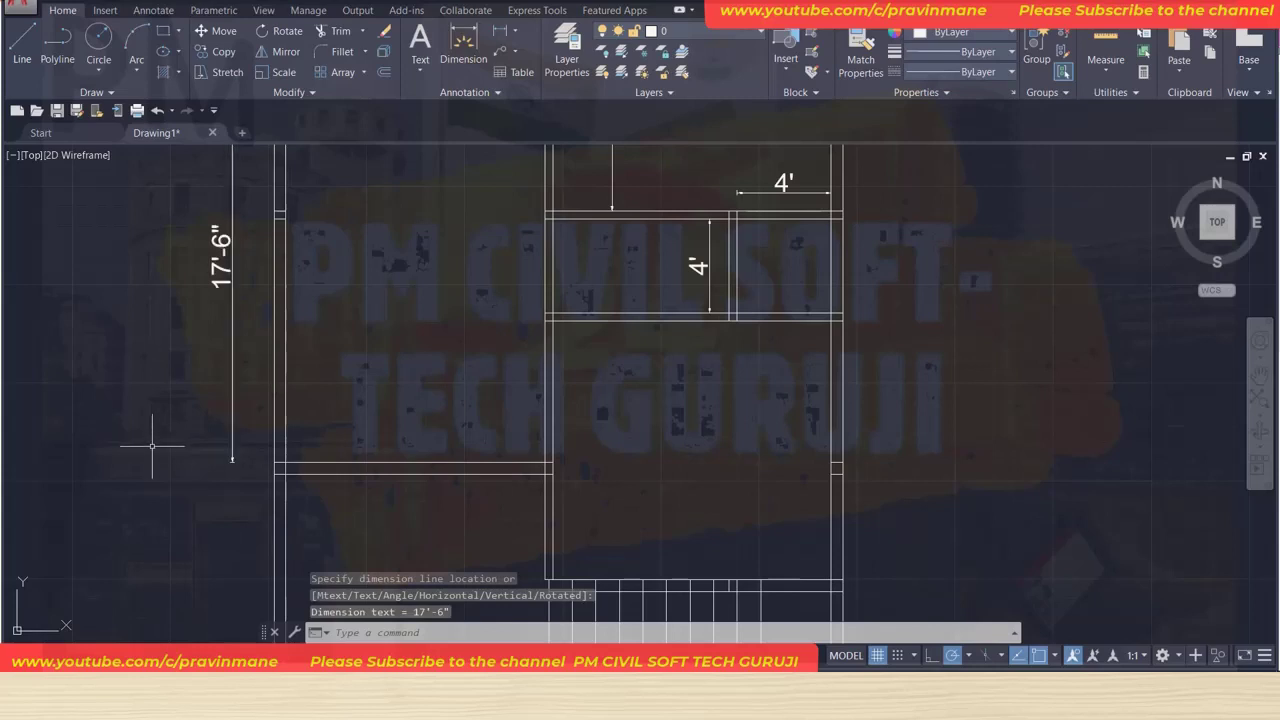
Dimension the right-side room as 11'-10" wide and 11' tall.
key("Return")
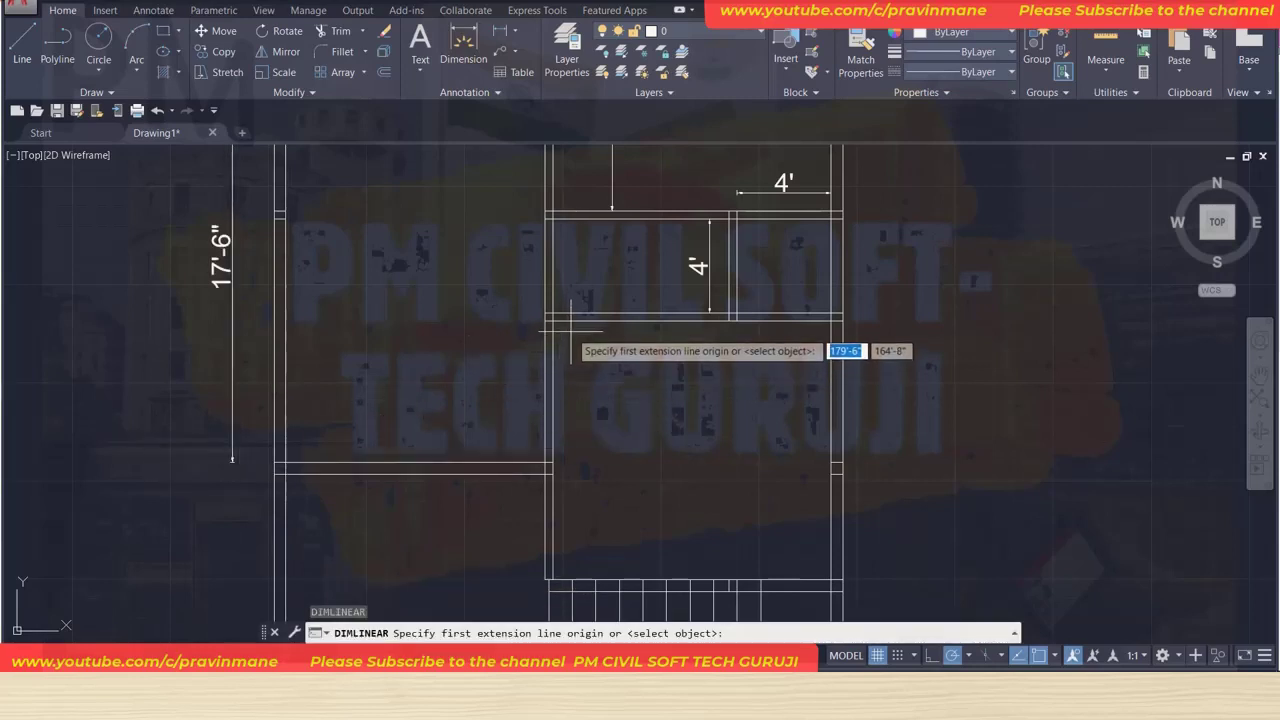
left_click(551, 320)
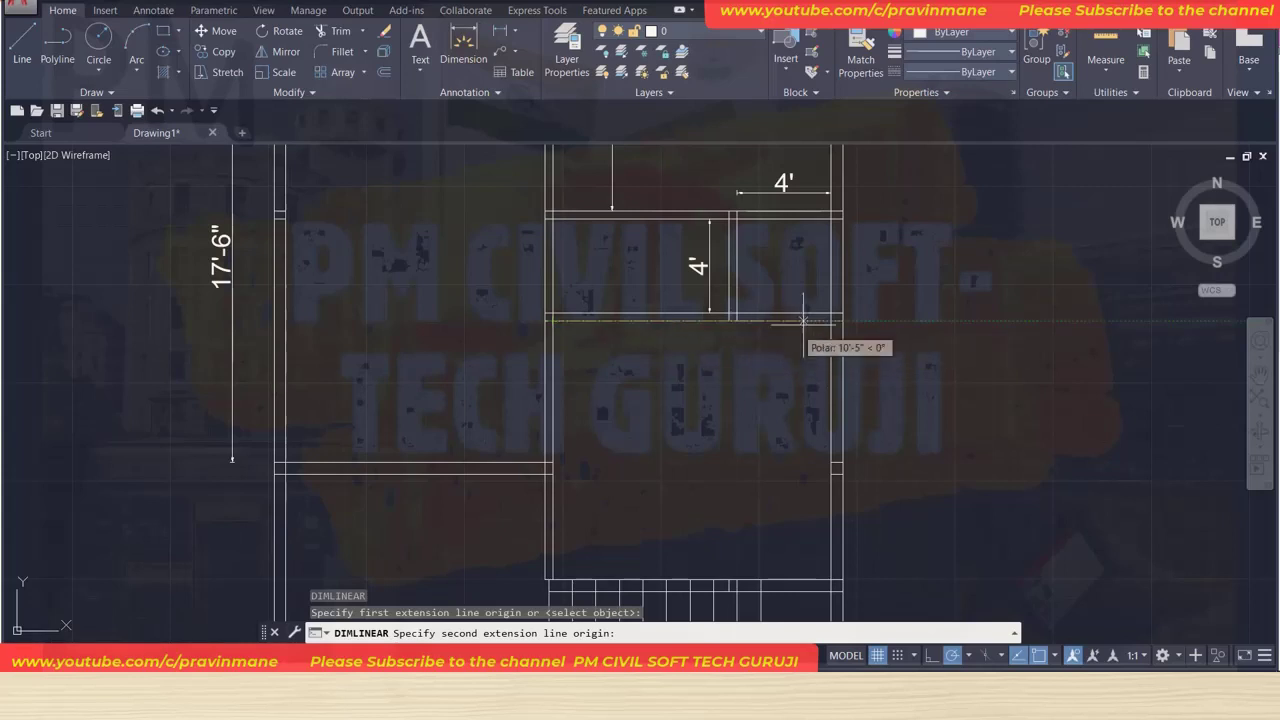
left_click(826, 321)
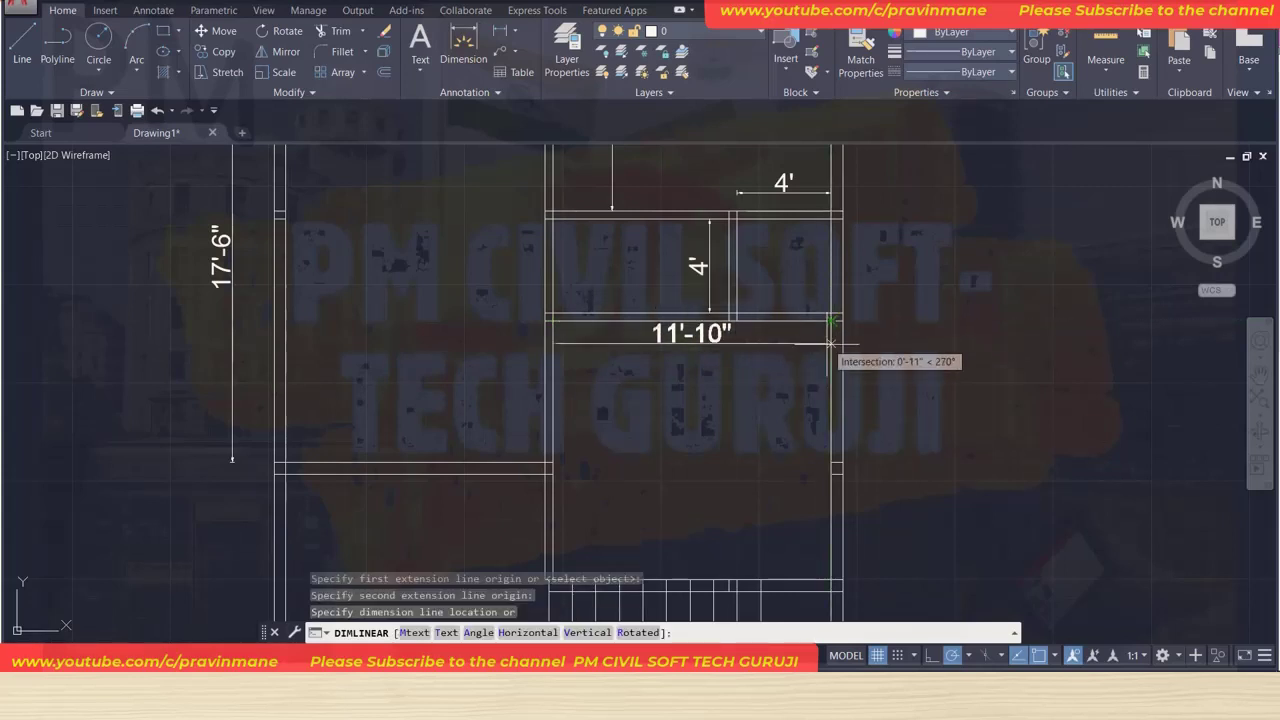
left_click(825, 357)
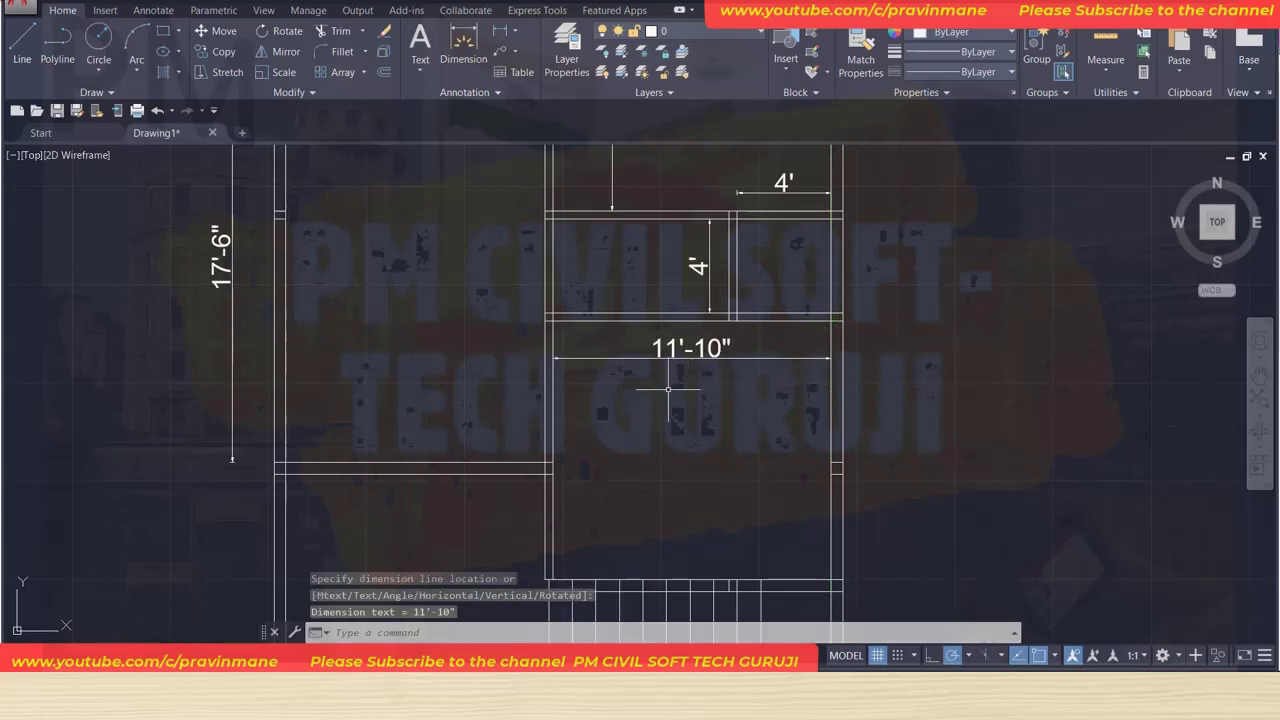
key("Return")
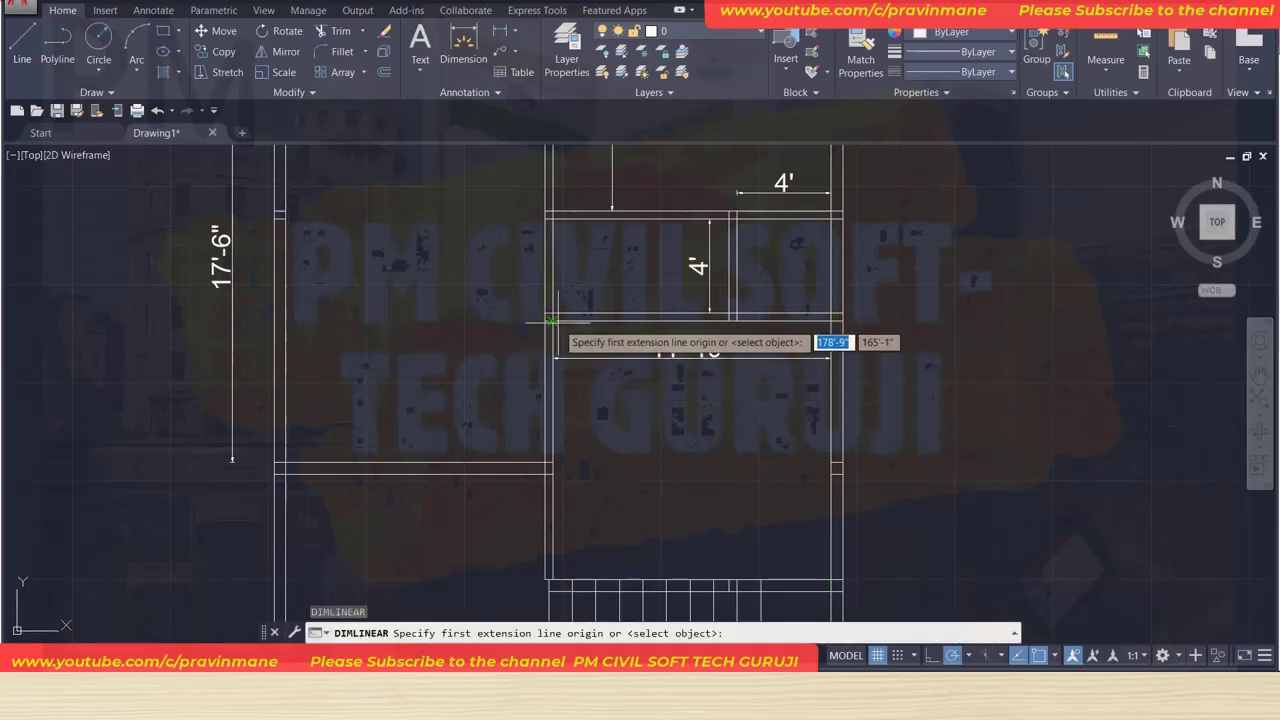
left_click(551, 321)
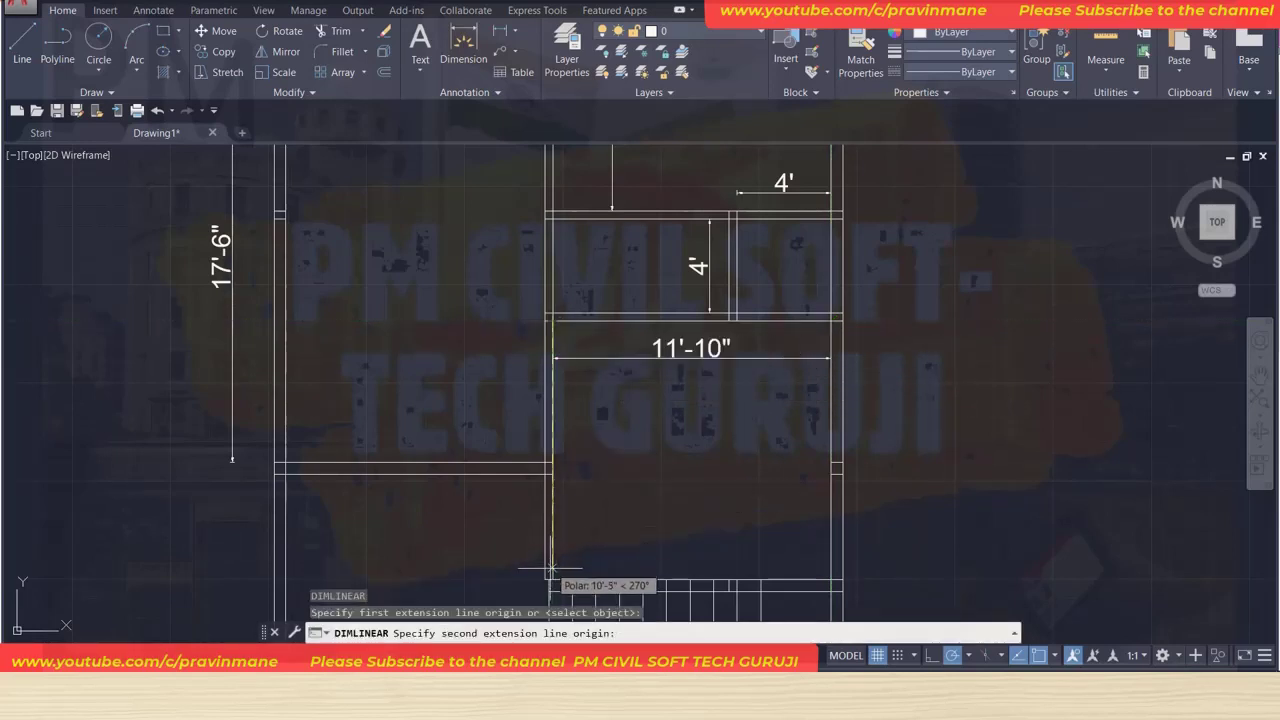
left_click(551, 580)
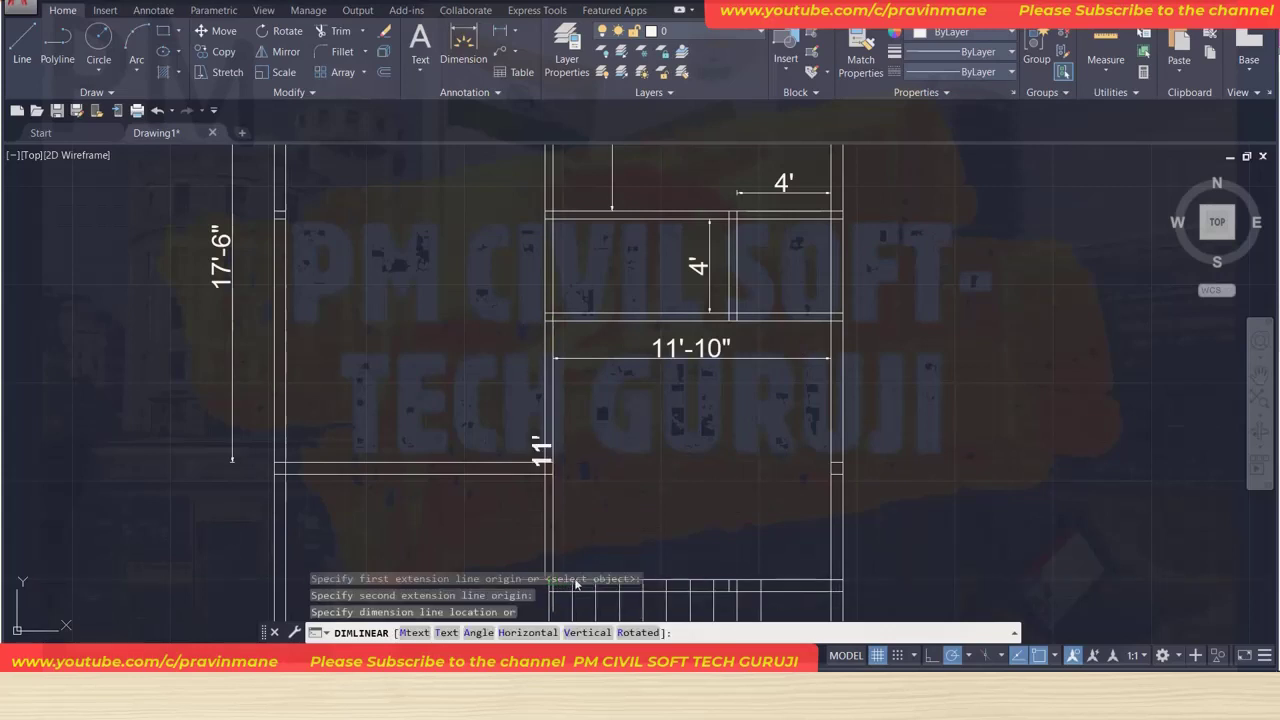
left_click(591, 558)
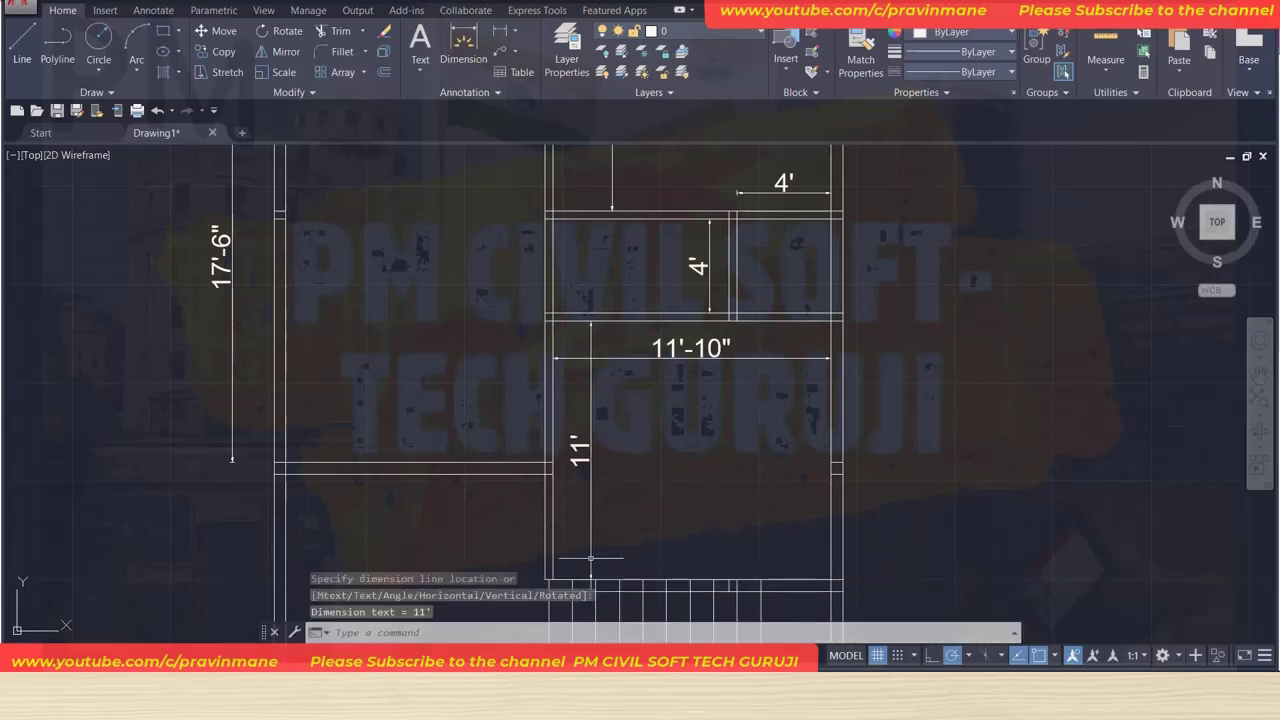
Add an 11' width dimension across the lower-left room using DLI.
scroll(505, 550, "down", 2)
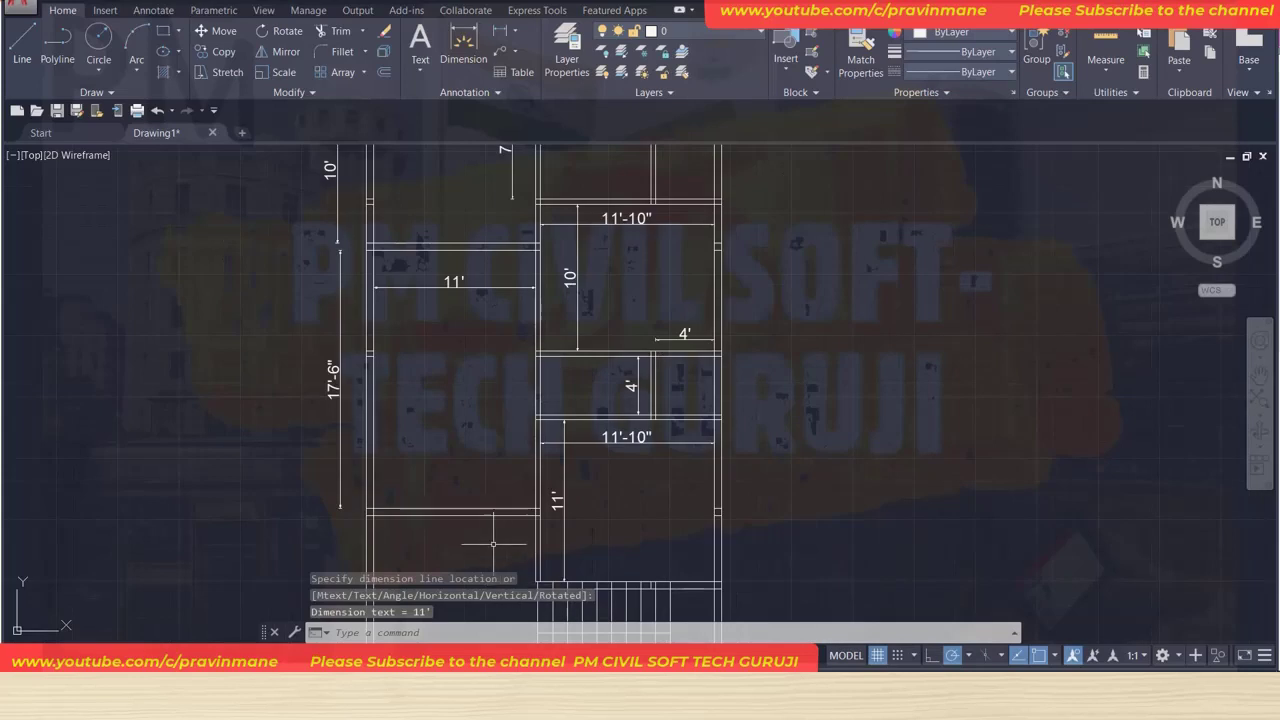
mouse_move(493, 538)
middle_mouse_down()
mouse_move(526, 389)
mouse_move(523, 337)
middle_mouse_up()
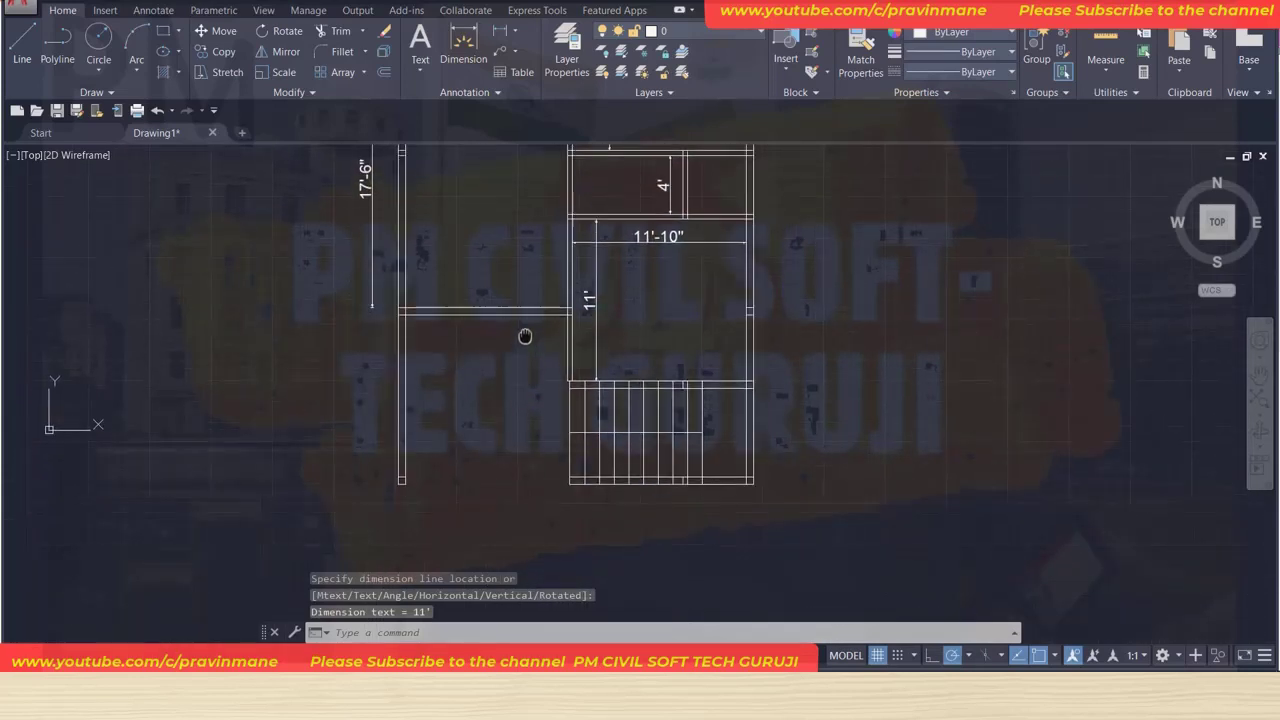
scroll(509, 342, "up", 2)
middle_click_drag(502, 424, 361, 341)
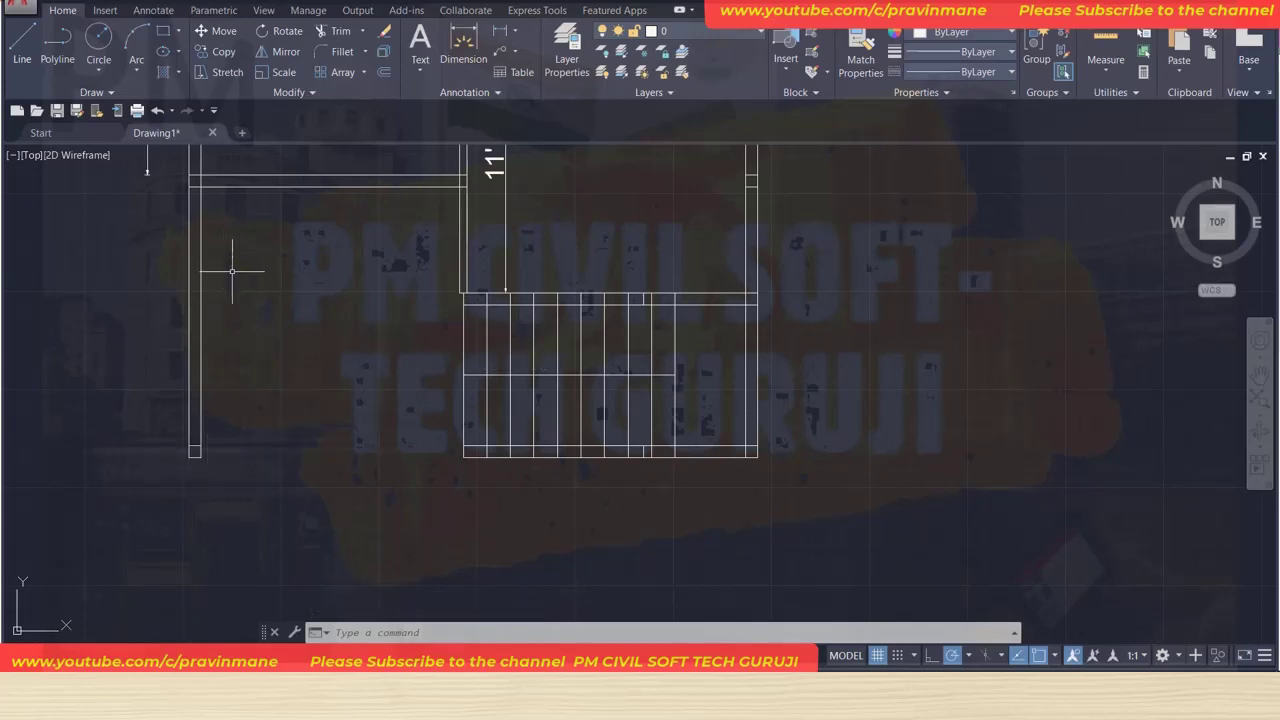
type("dli")
key("Return")
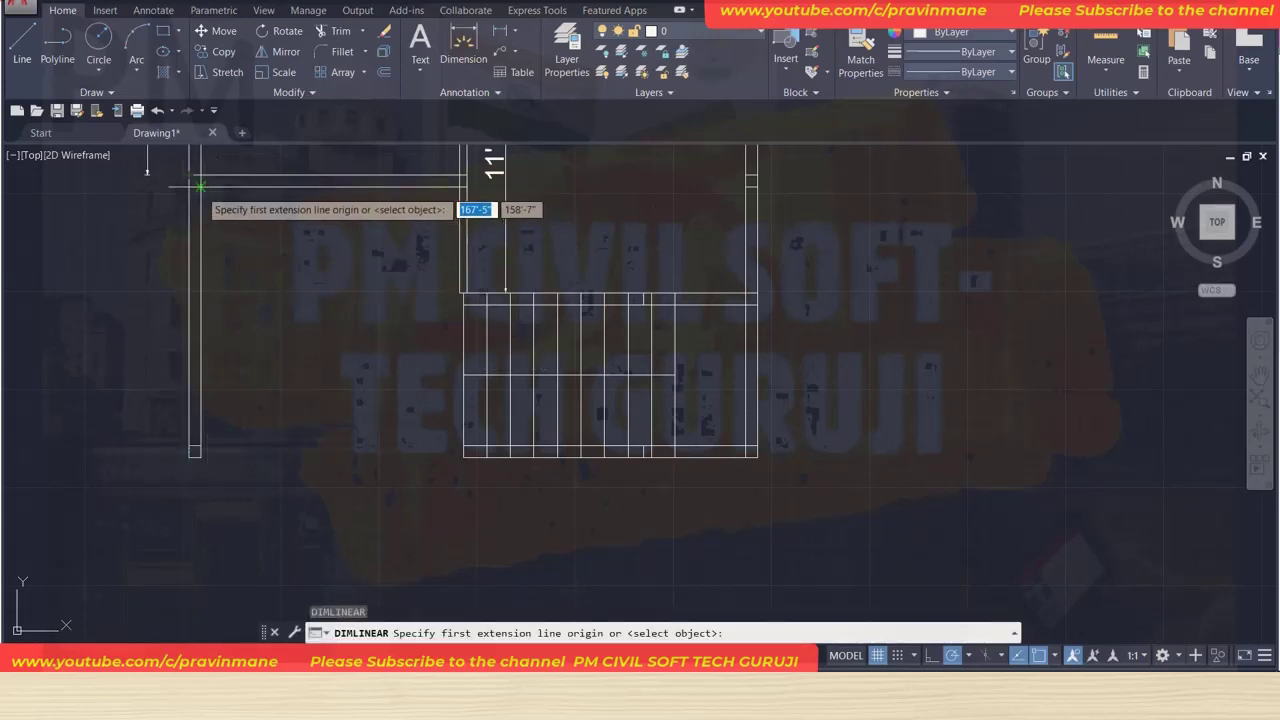
left_click(200, 186)
left_click(460, 186)
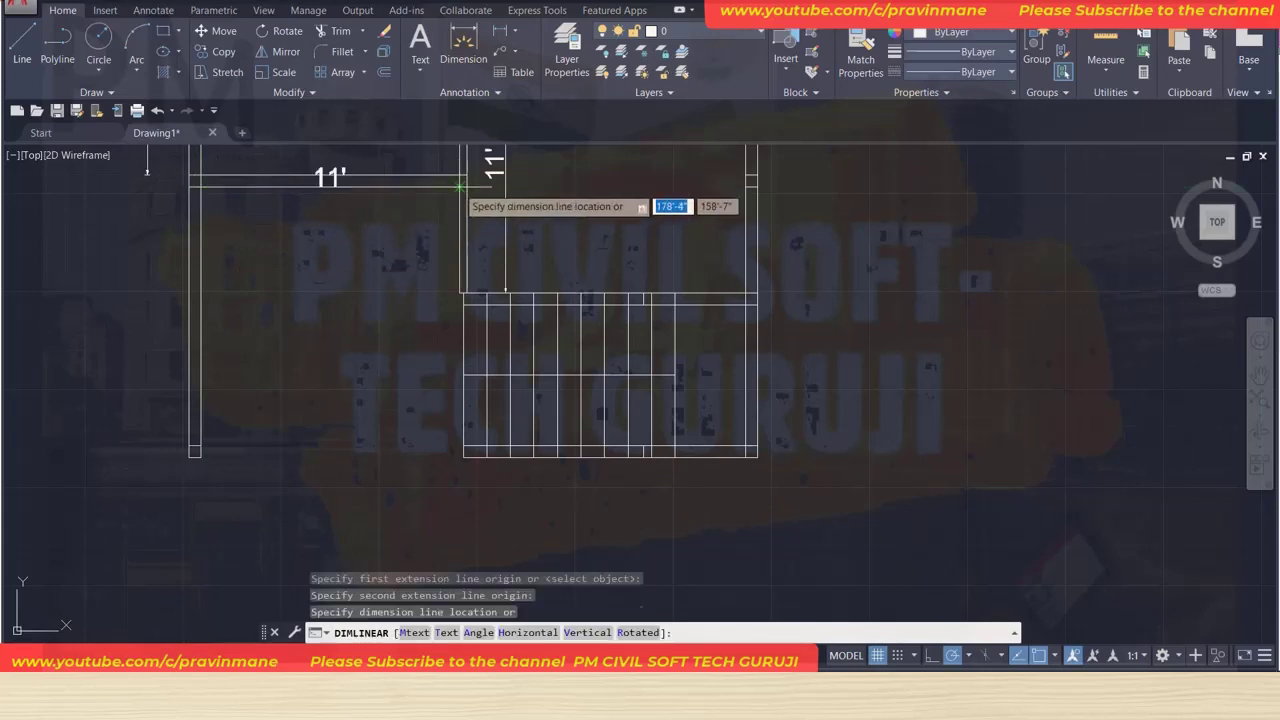
left_click(460, 220)
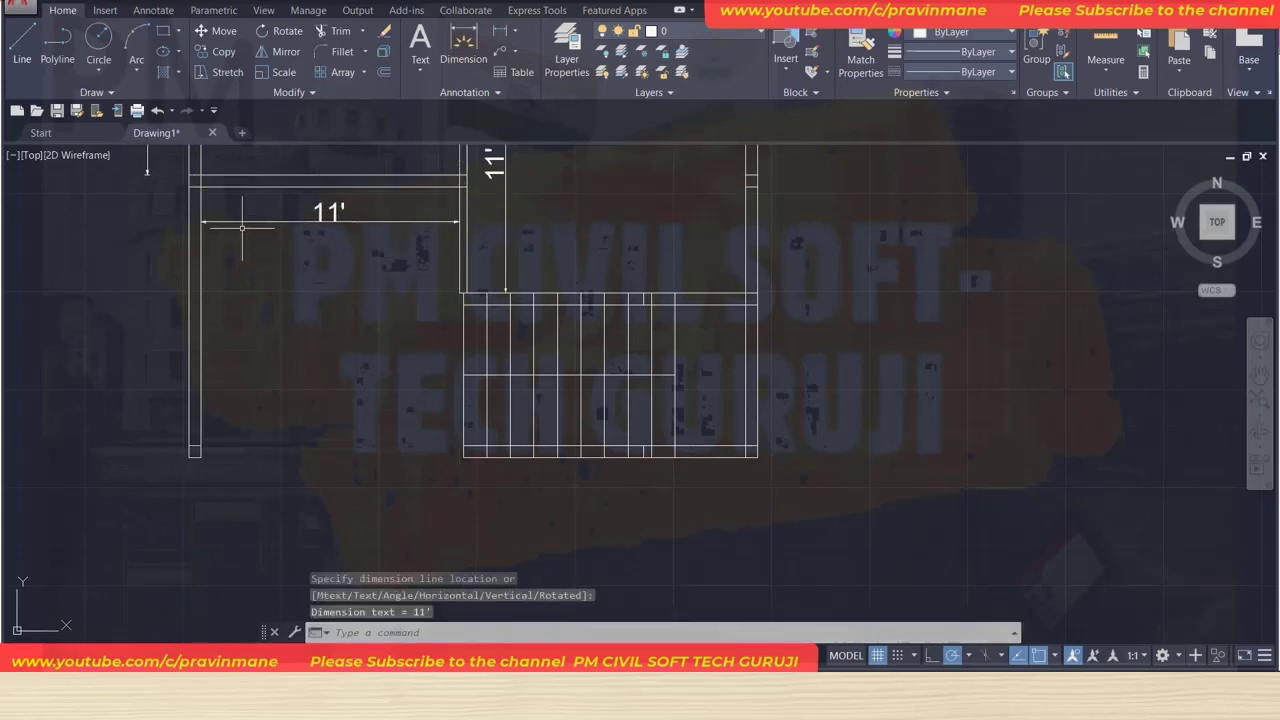
Add the vertical 11' dimension along the lower-left room's left wall.
key("Return")
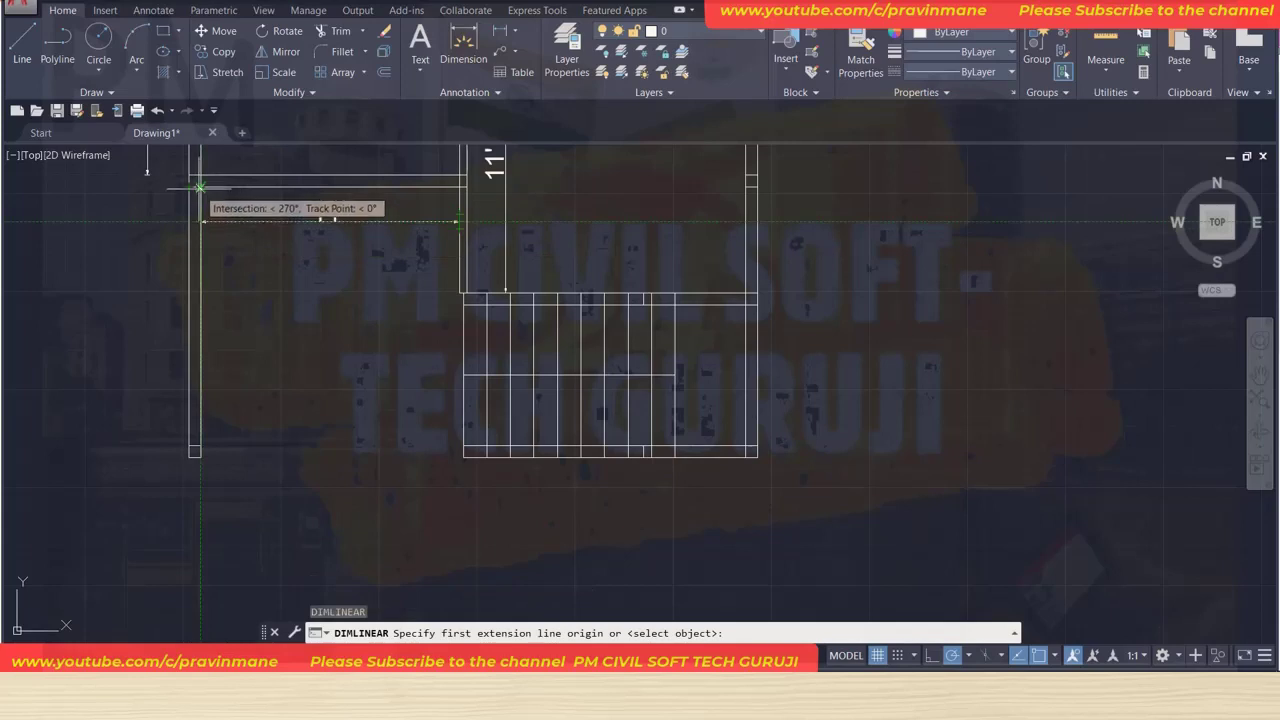
left_click(200, 186)
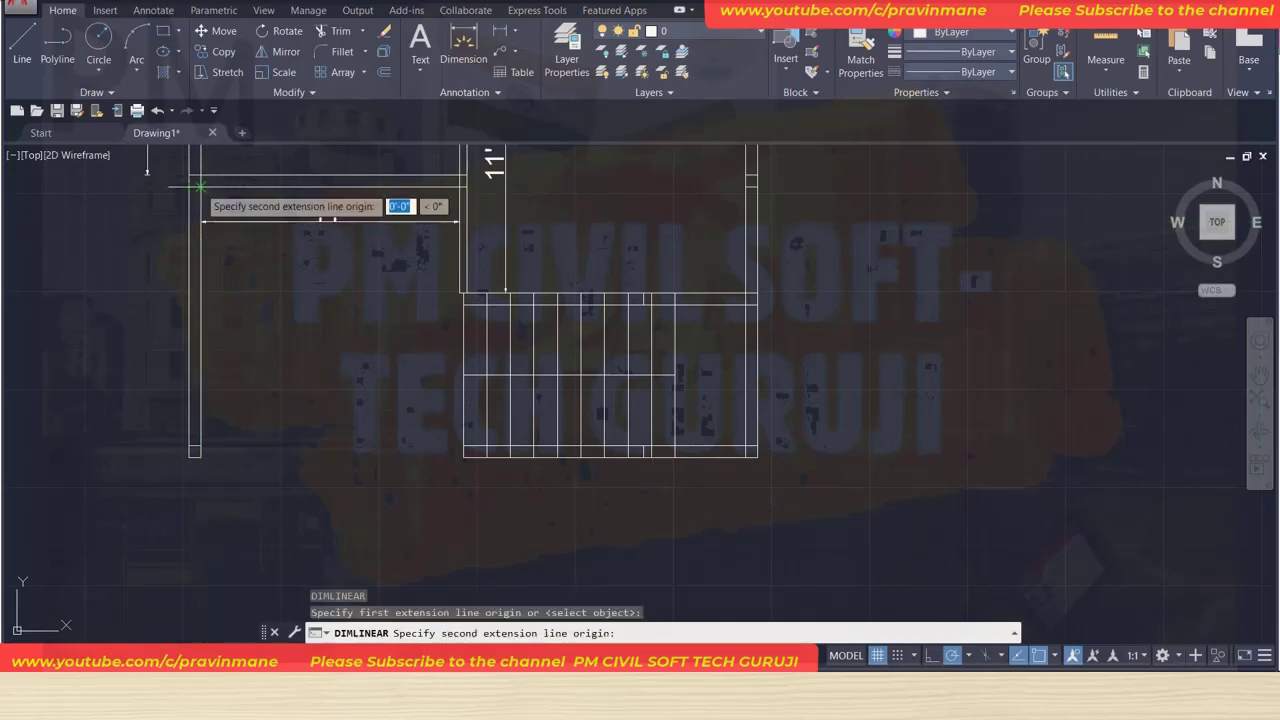
left_click(200, 447)
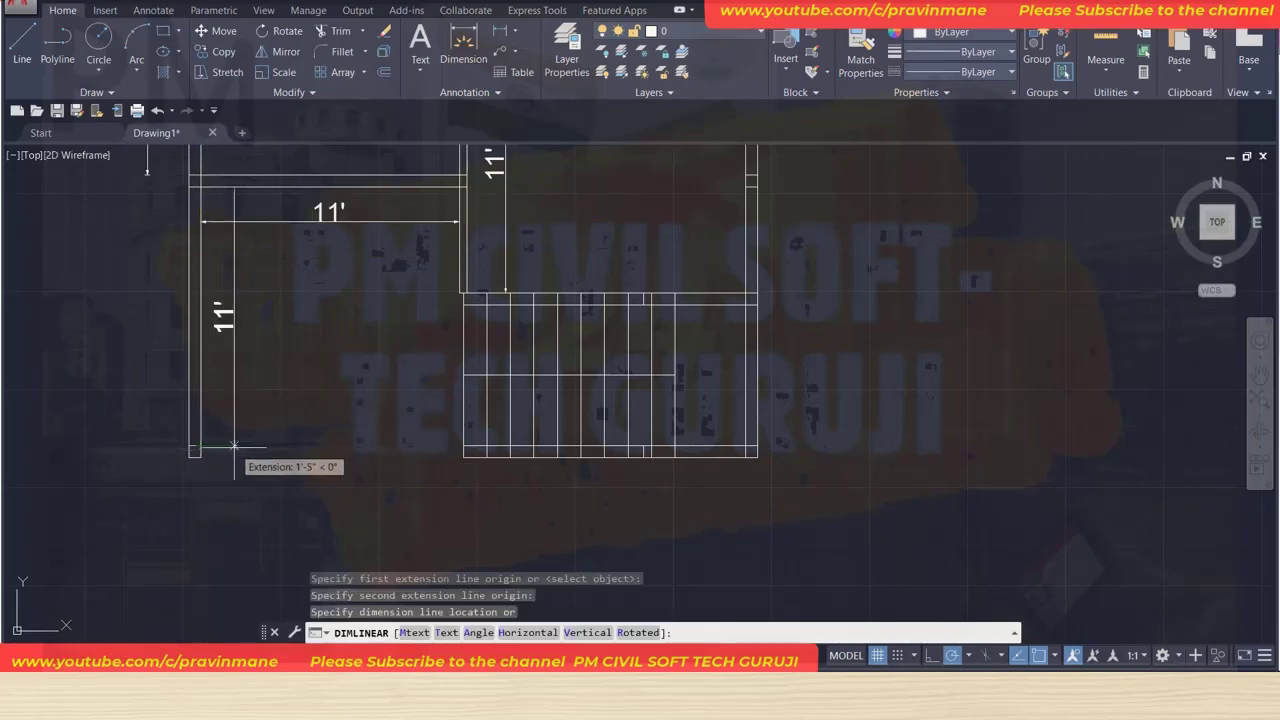
left_click(234, 446)
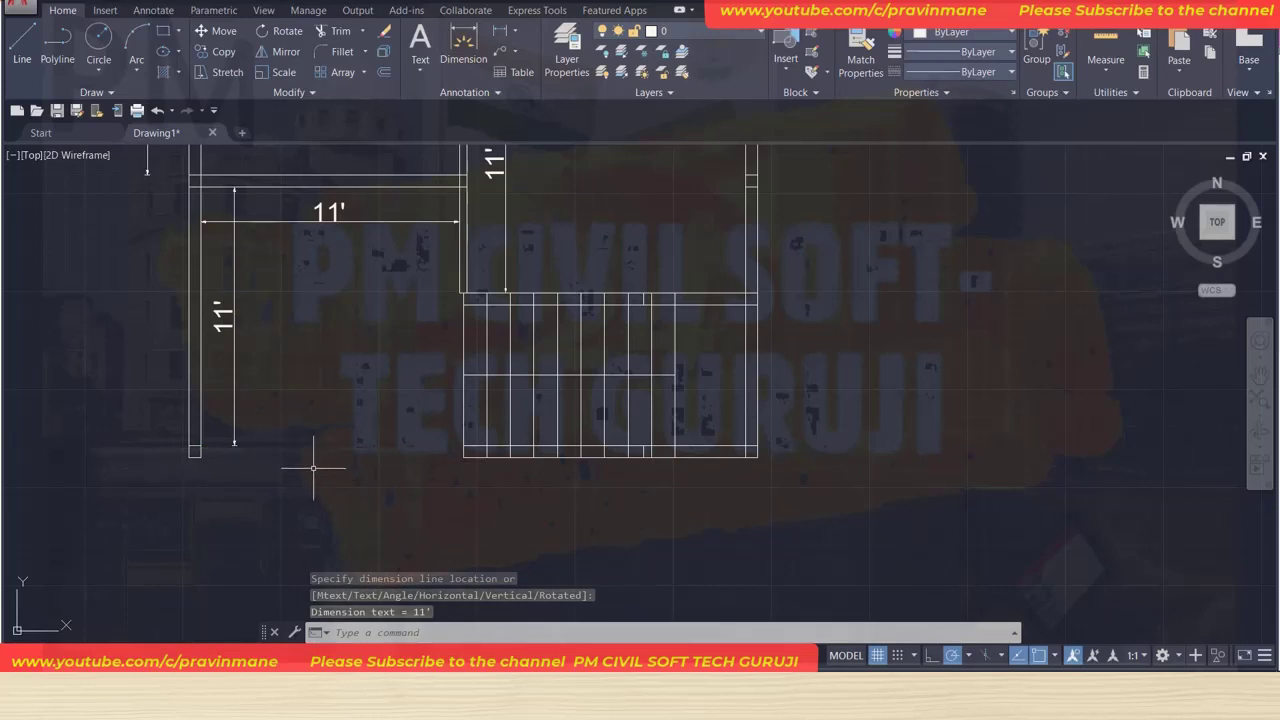
key("Escape")
key("Escape")
key("Escape")
scroll(288, 354, "down", 4)
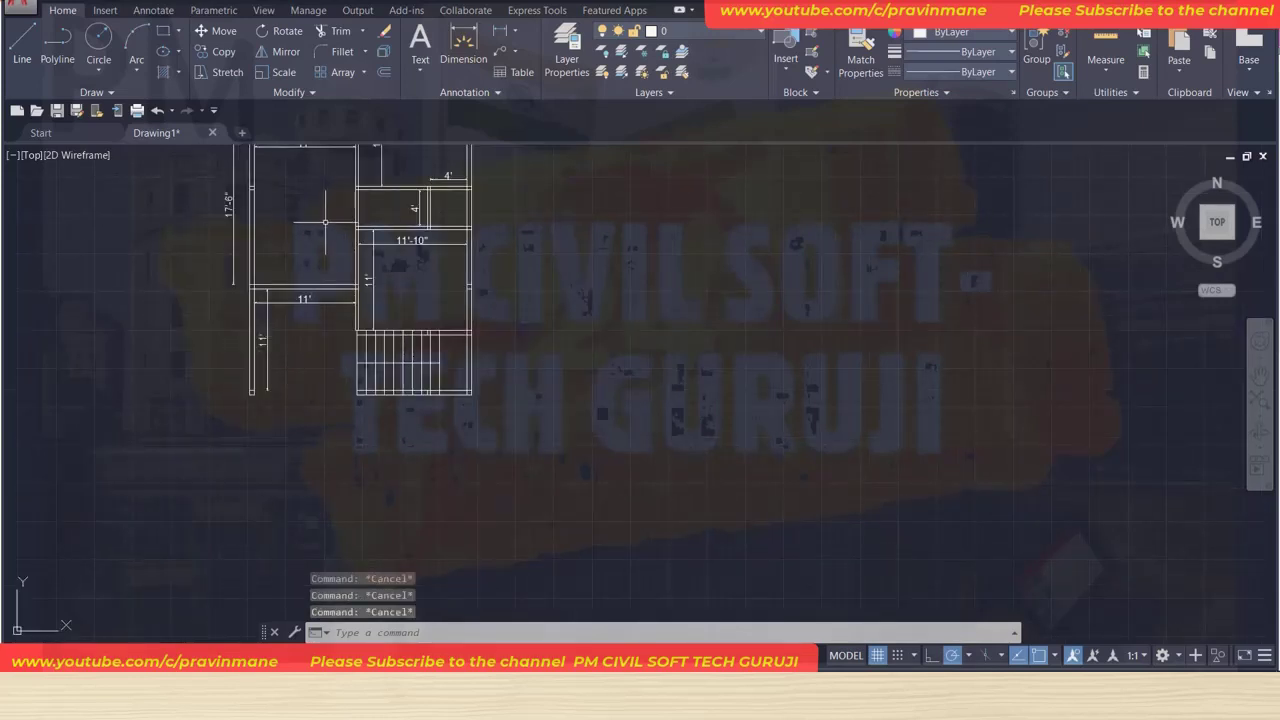
middle_click_drag(325, 222, 390, 500)
scroll(390, 500, "up", 2)
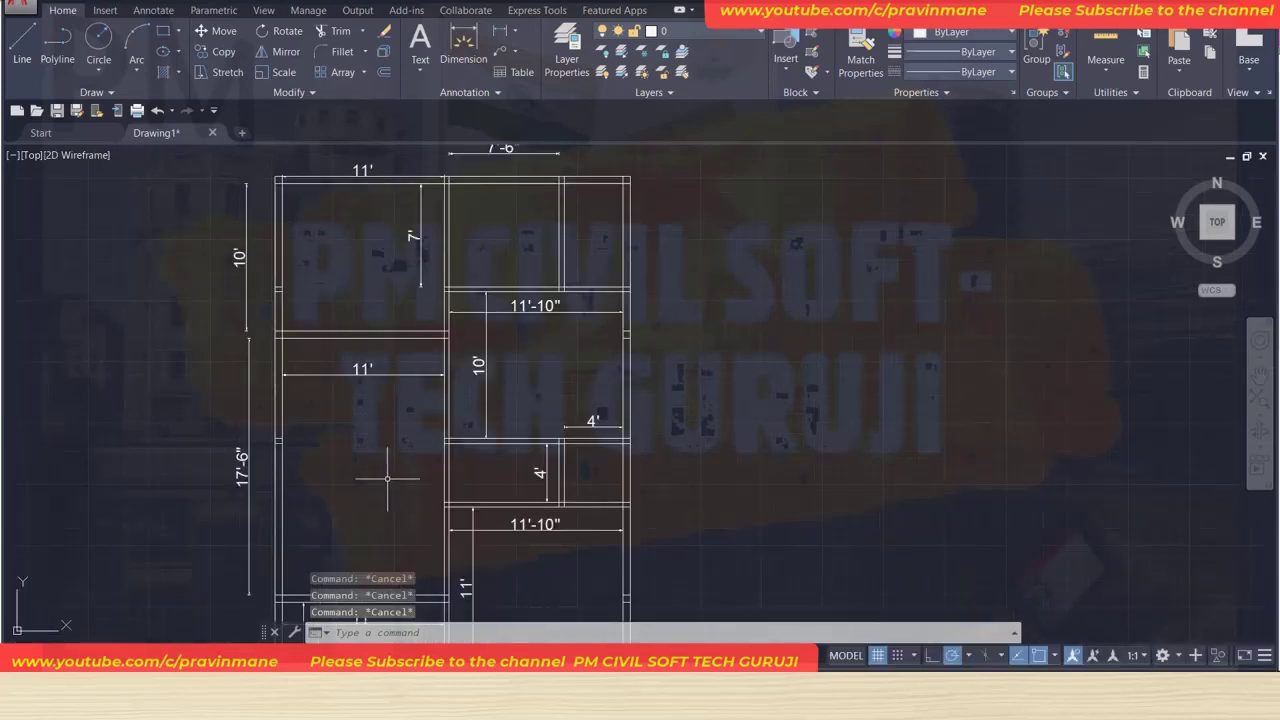
scroll(387, 478, "up", 2)
scroll(386, 457, "down", 2)
middle_click_drag(374, 457, 380, 536)
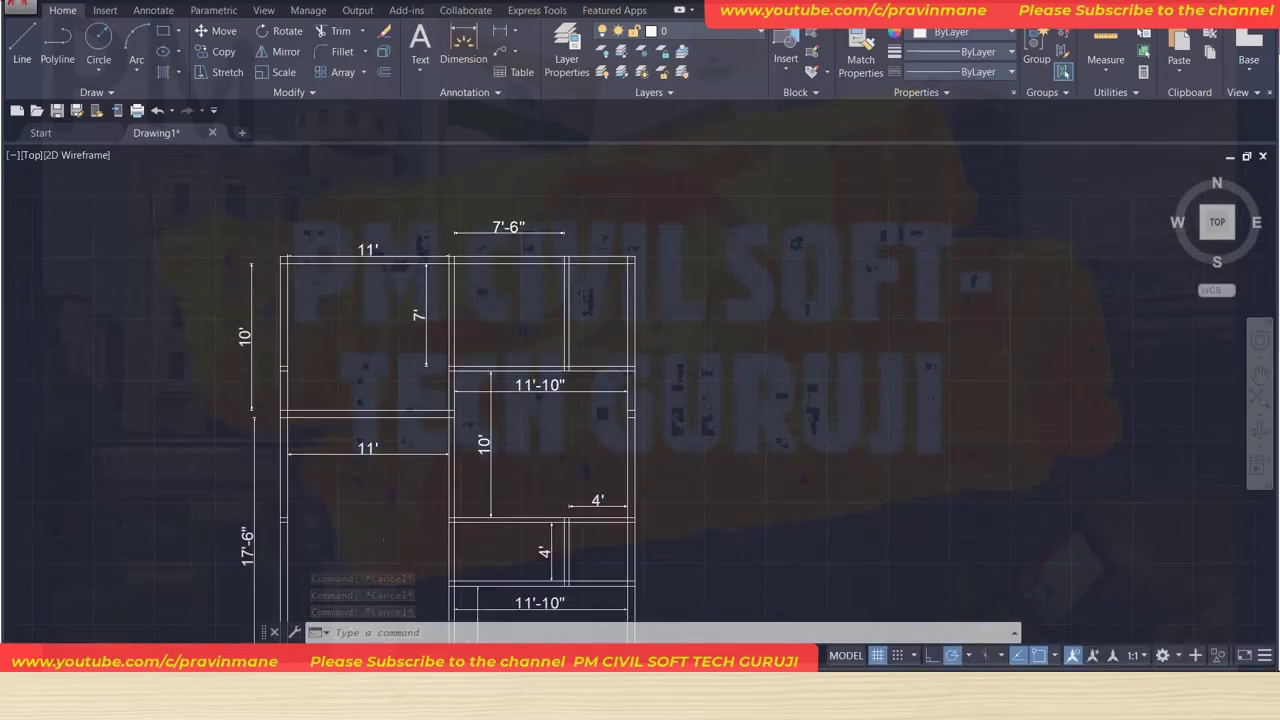
scroll(398, 485, "up", 2)
scroll(398, 485, "down", 2)
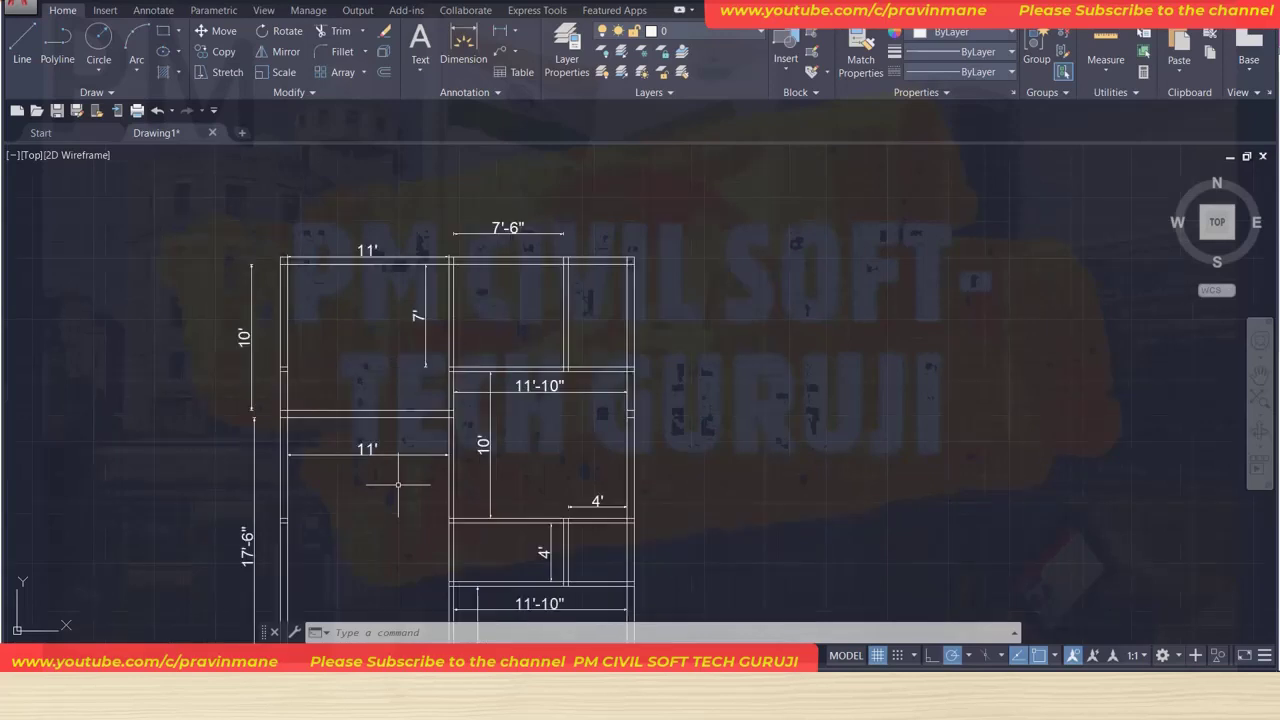
middle_click_drag(391, 332, 306, 366)
scroll(515, 358, "up", 2)
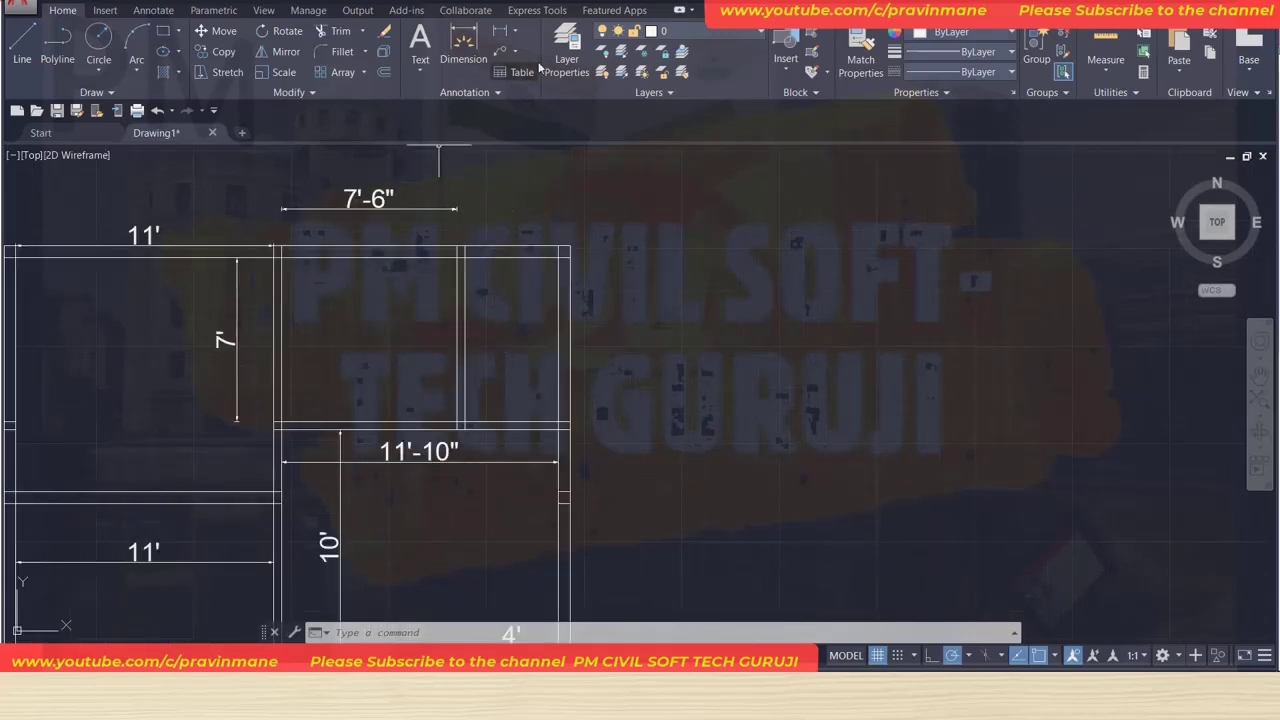
Dimension the top-right room's 4' width above it.
left_click(497, 30)
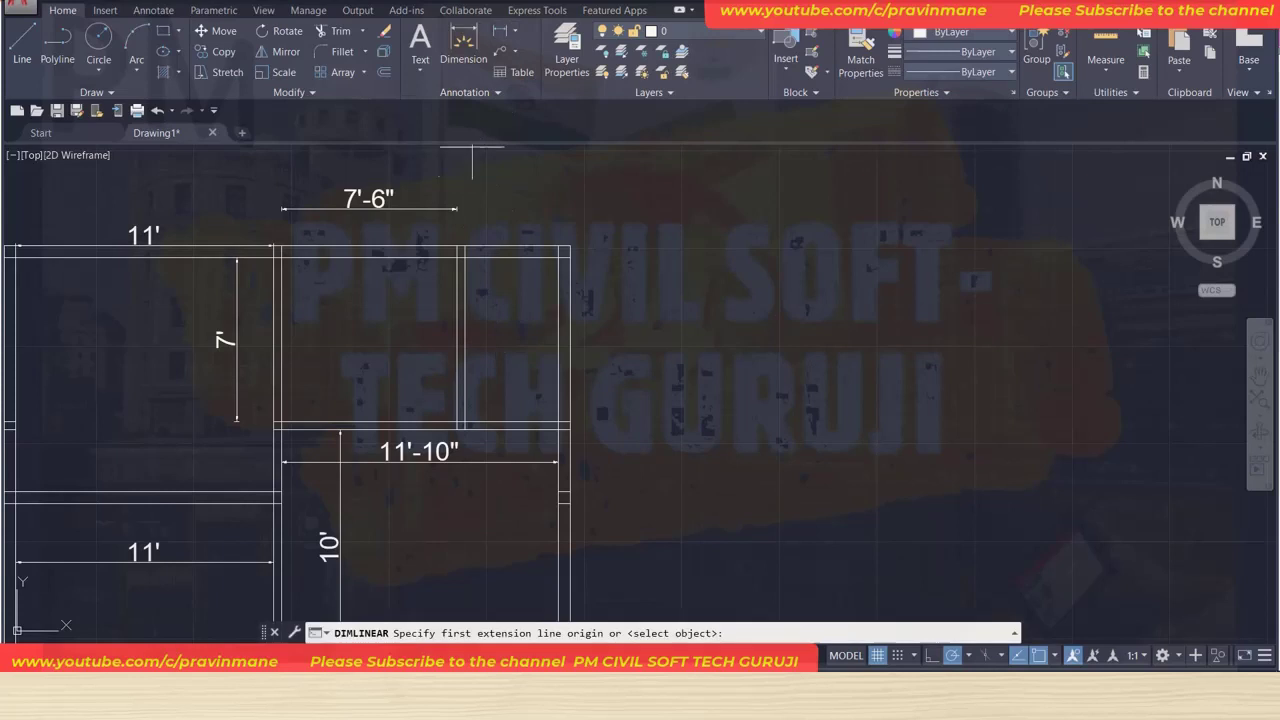
left_click(464, 256)
left_click(558, 257)
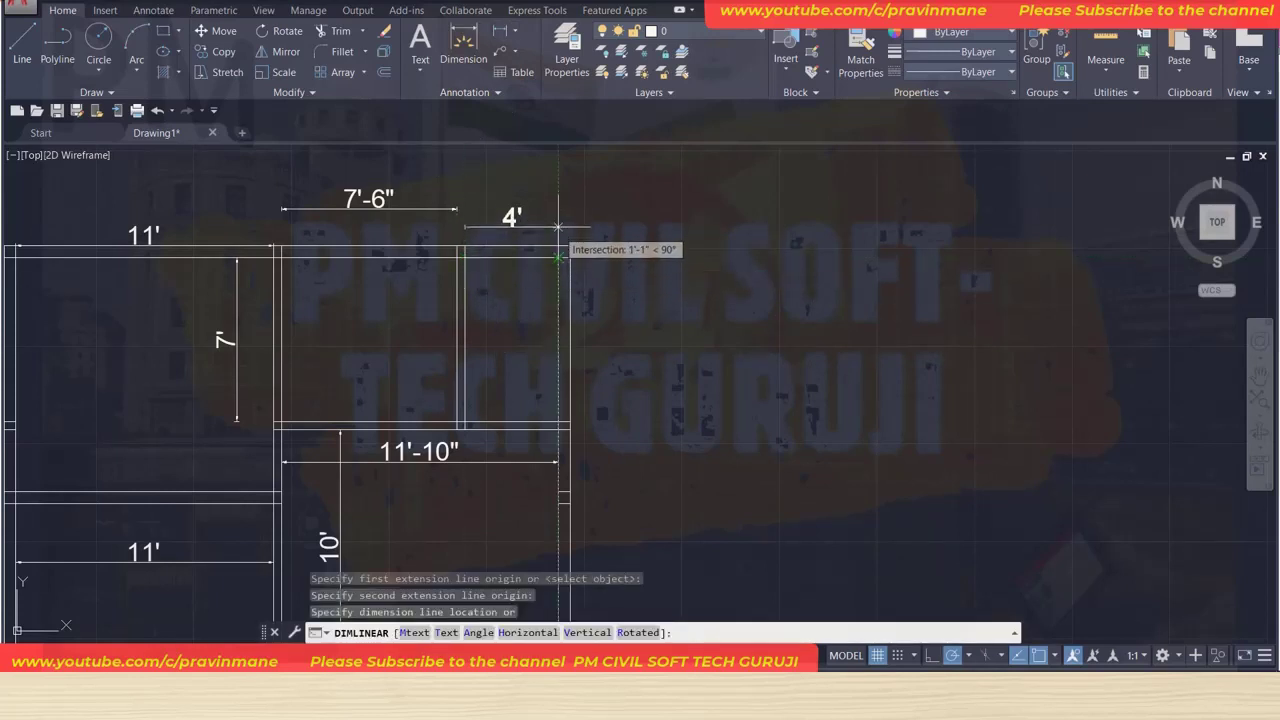
left_click(558, 218)
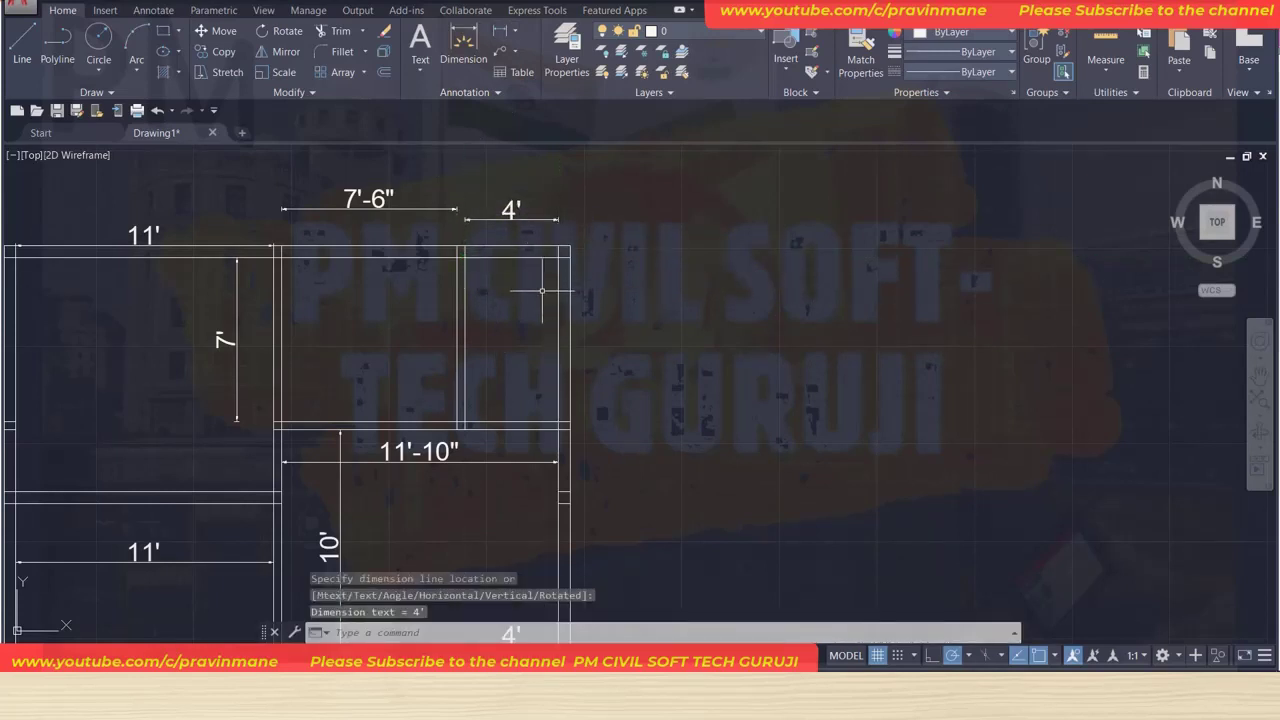
Add a vertical 7' height dimension along the top-right room's right side.
key("Return")
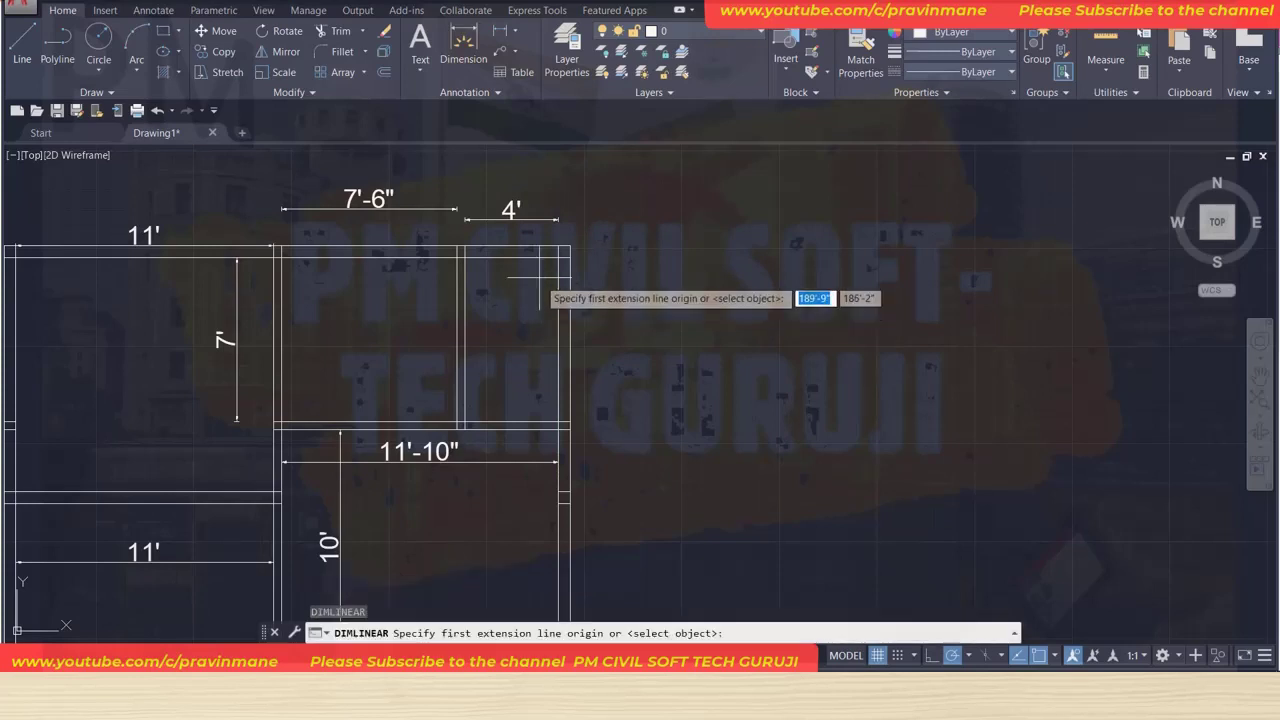
left_click(558, 258)
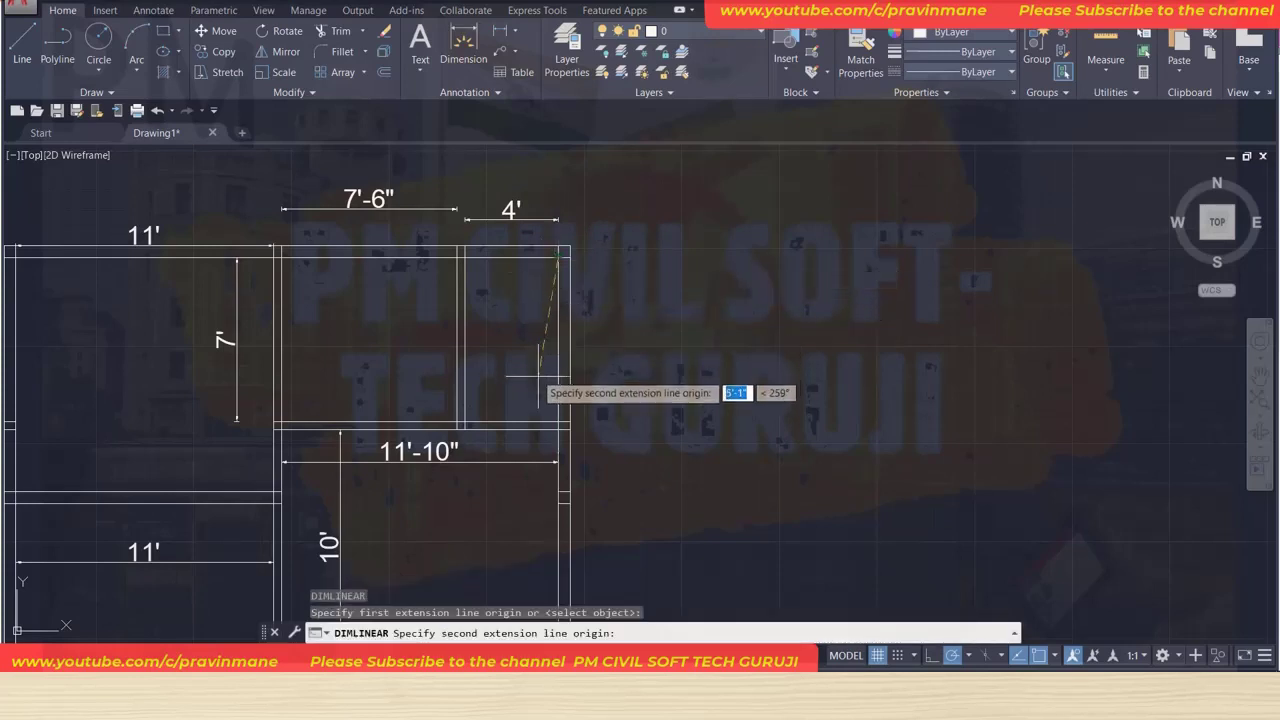
left_click(558, 422)
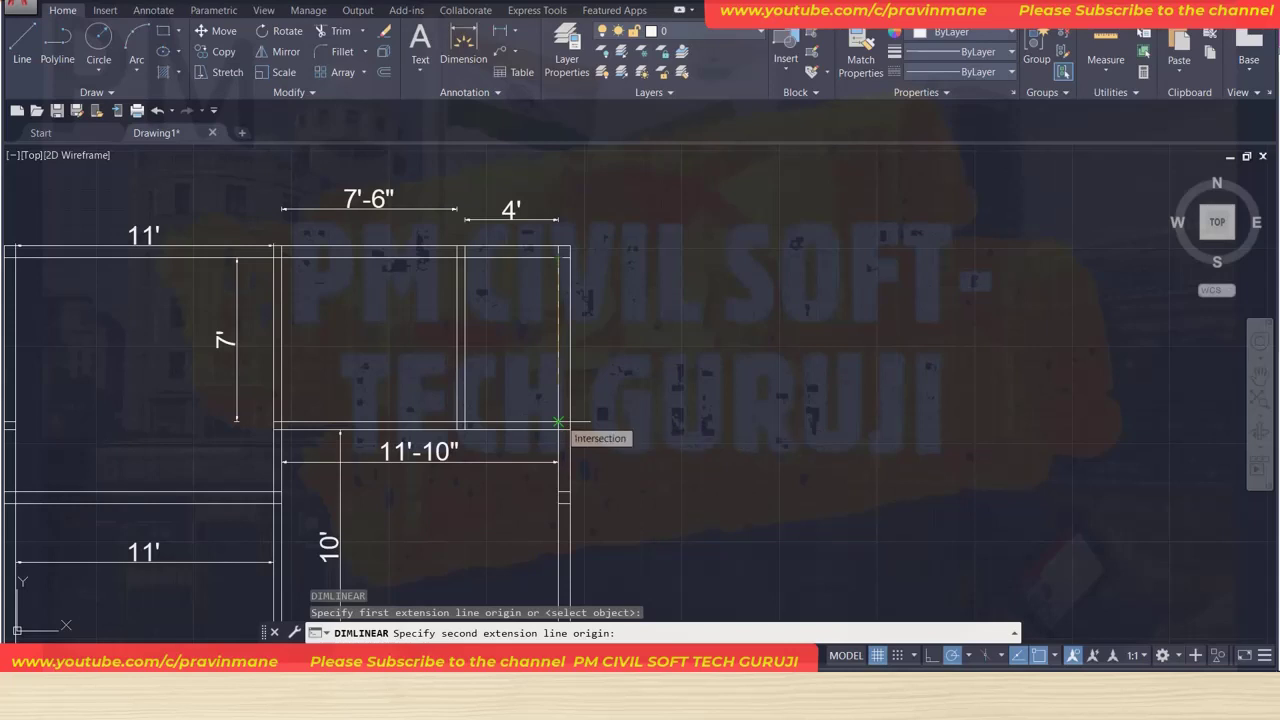
left_click(642, 432)
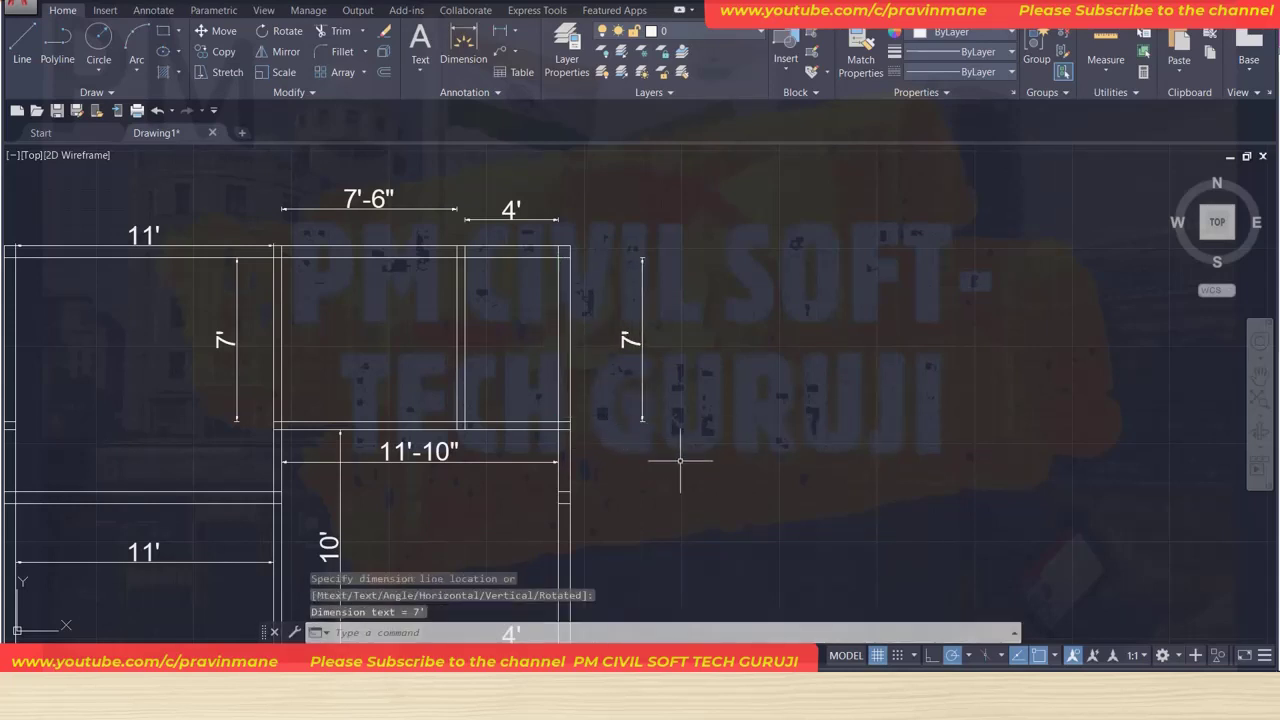
key("Escape")
key("Escape")
key("Escape")
scroll(470, 405, "up", 3)
scroll(300, 372, "down", 3)
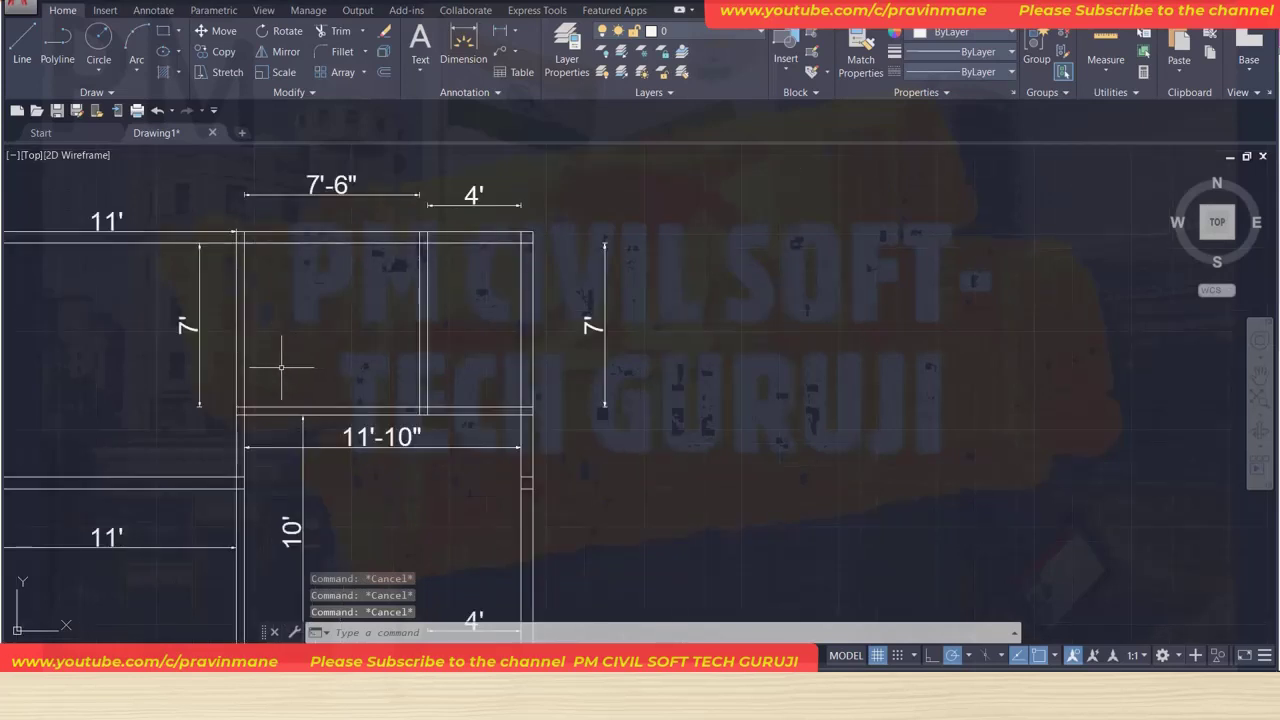
scroll(278, 372, "down", 2)
middle_click_drag(323, 371, 453, 408)
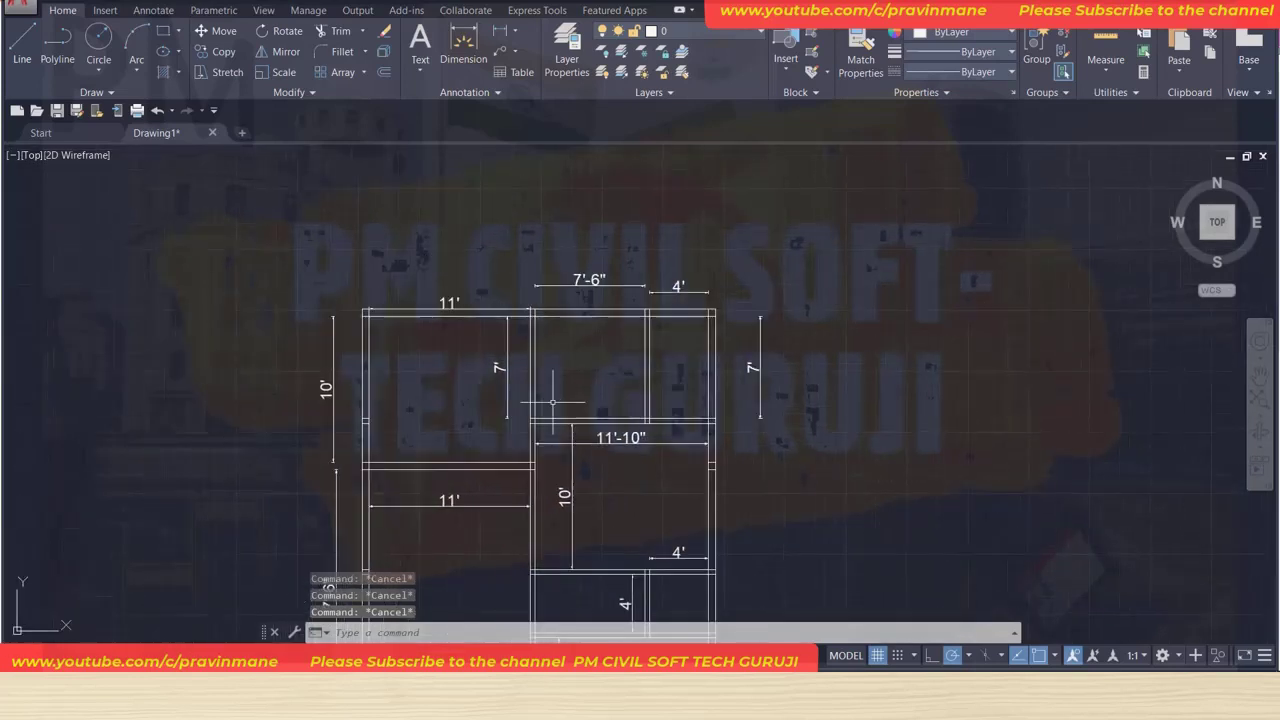
scroll(453, 408, "up", 2)
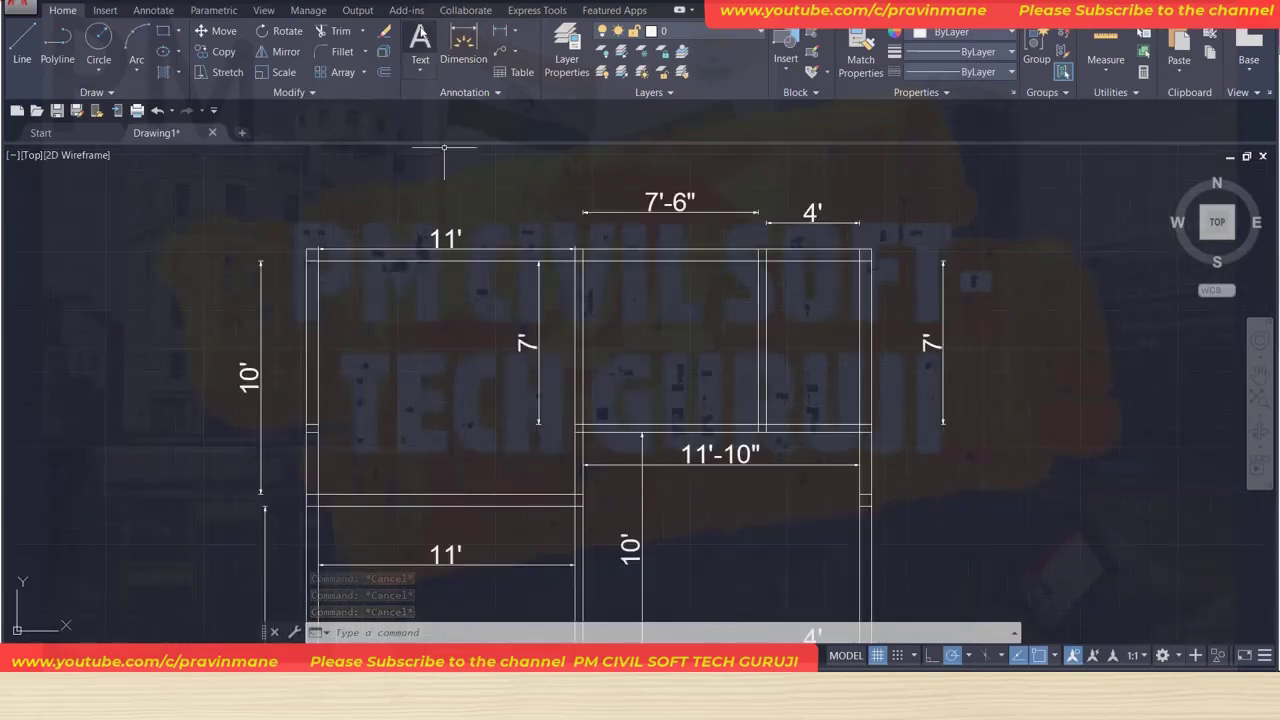
left_click(420, 34)
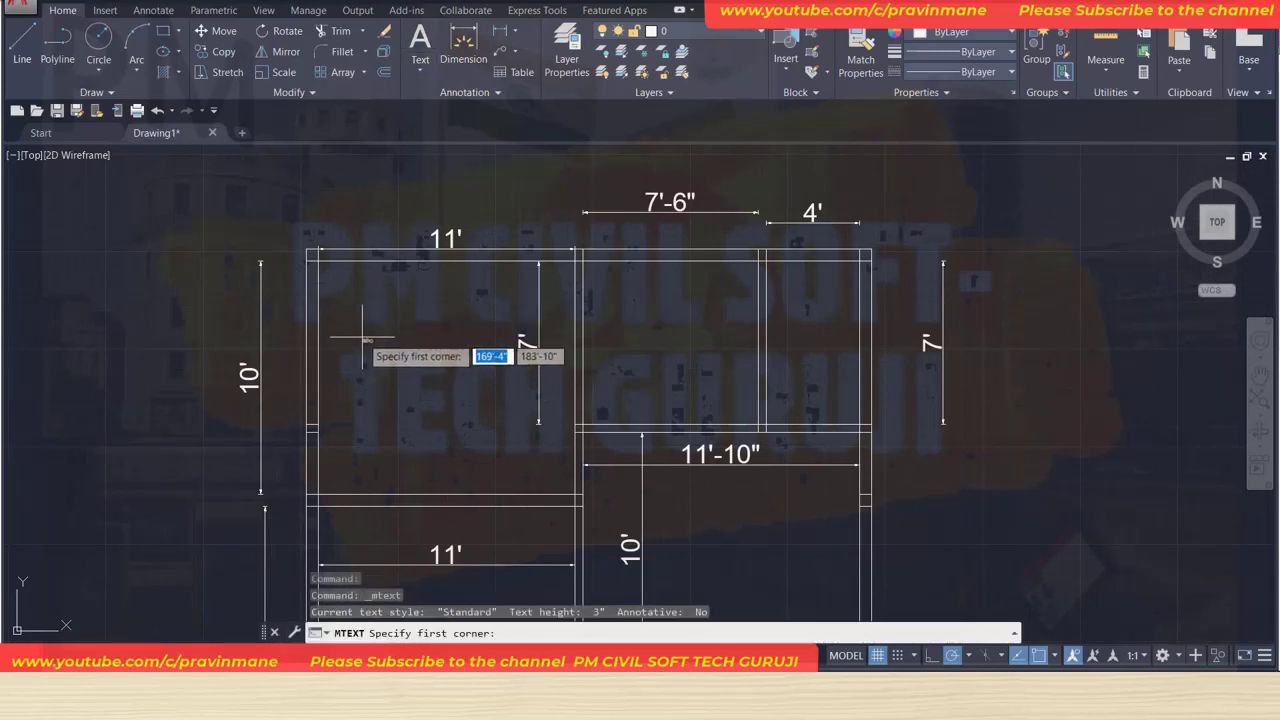
Change the default text size from 0'-3" to 9.
key("Escape")
type("TE")
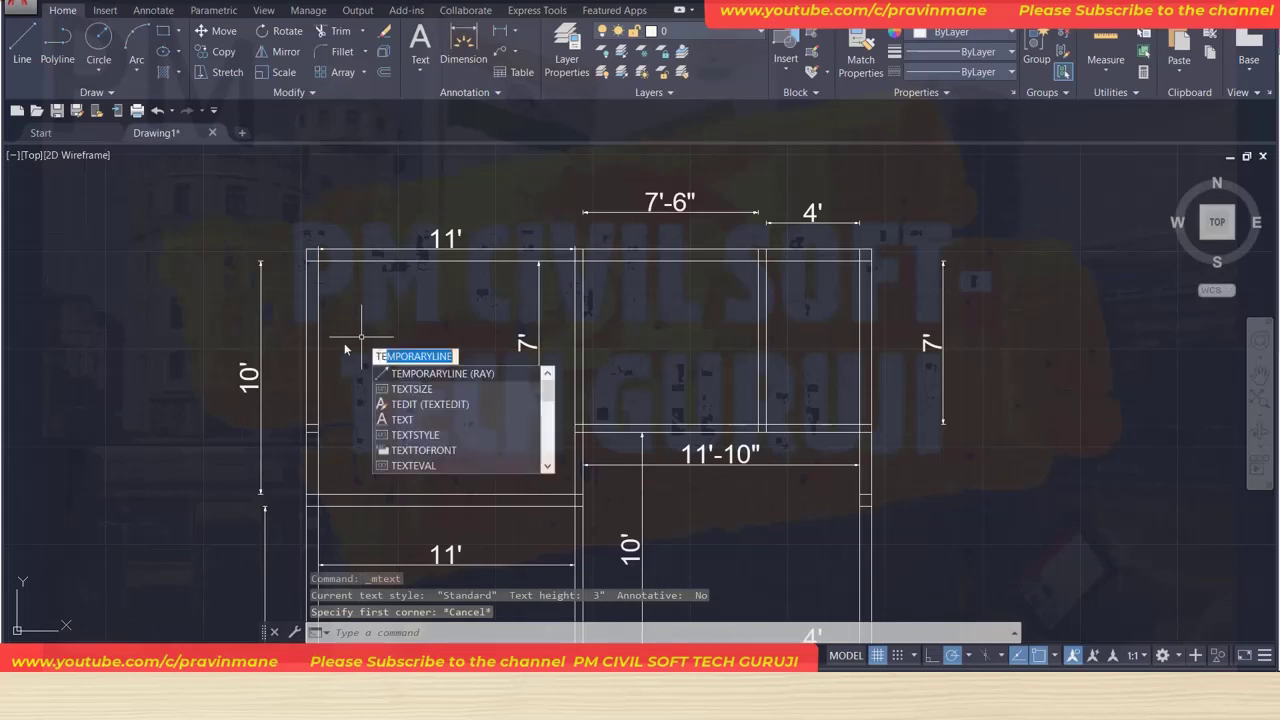
left_click(410, 389)
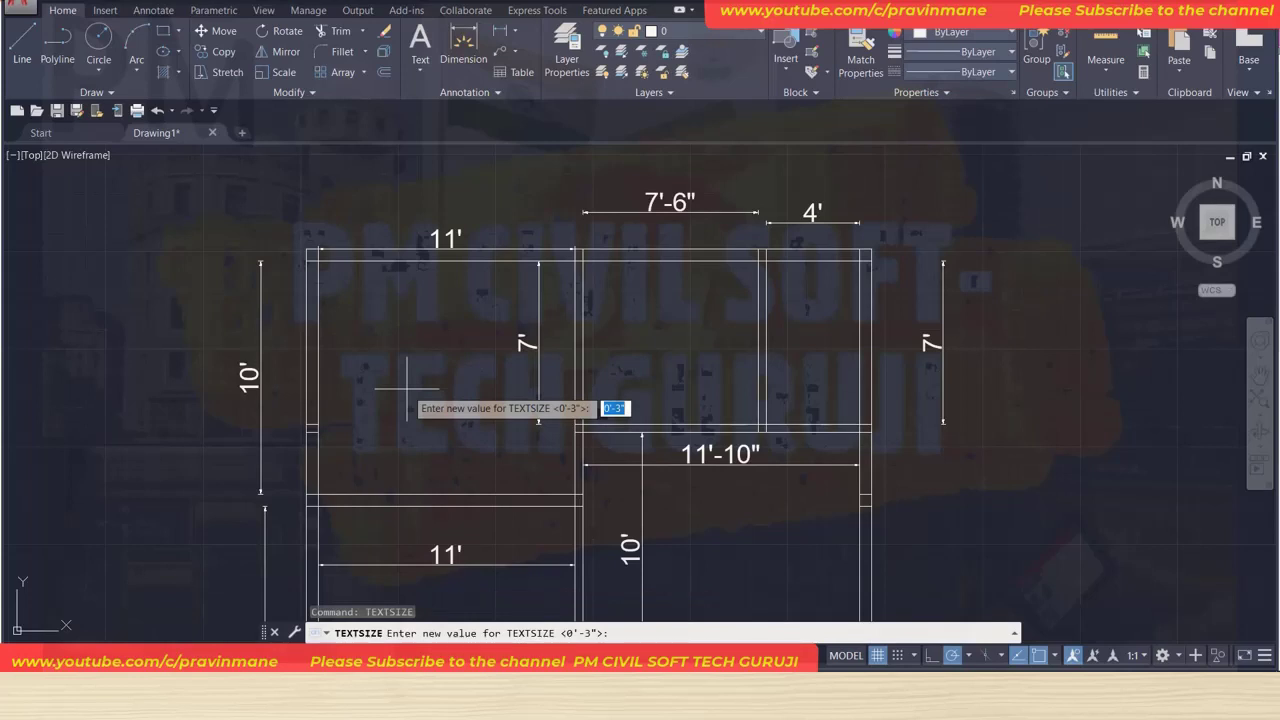
type("9")
key("Return")
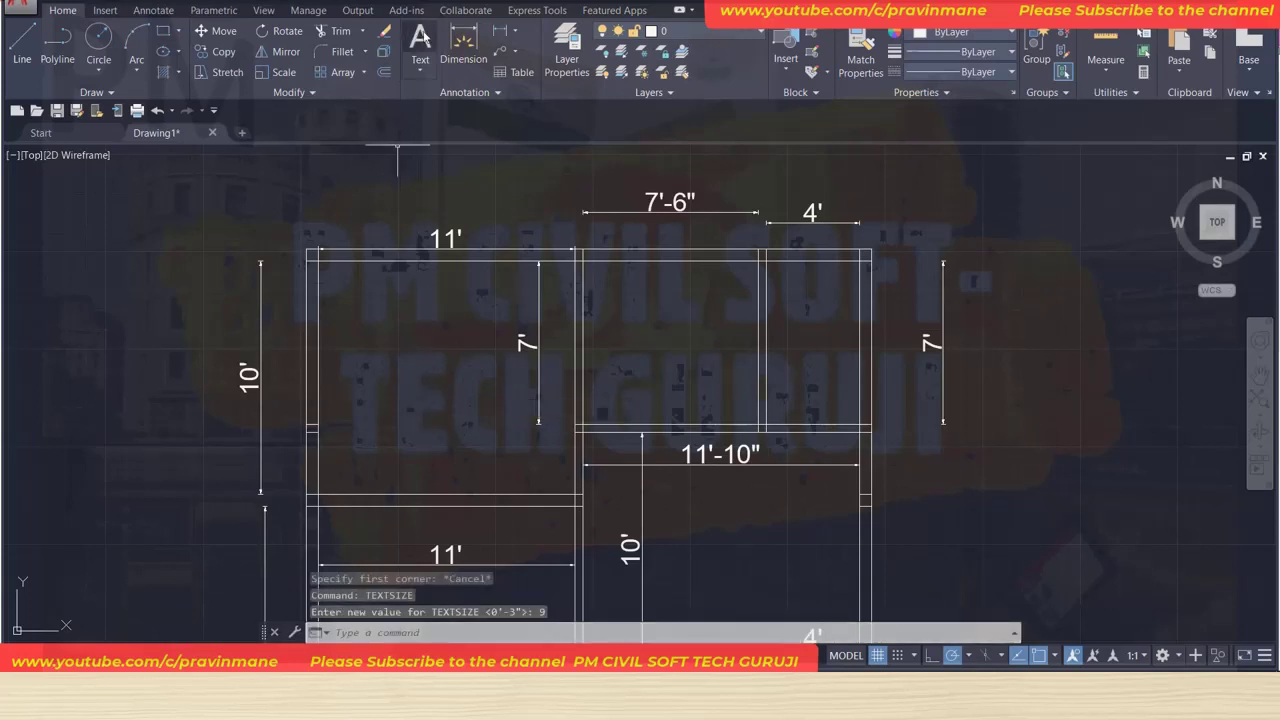
left_click(420, 40)
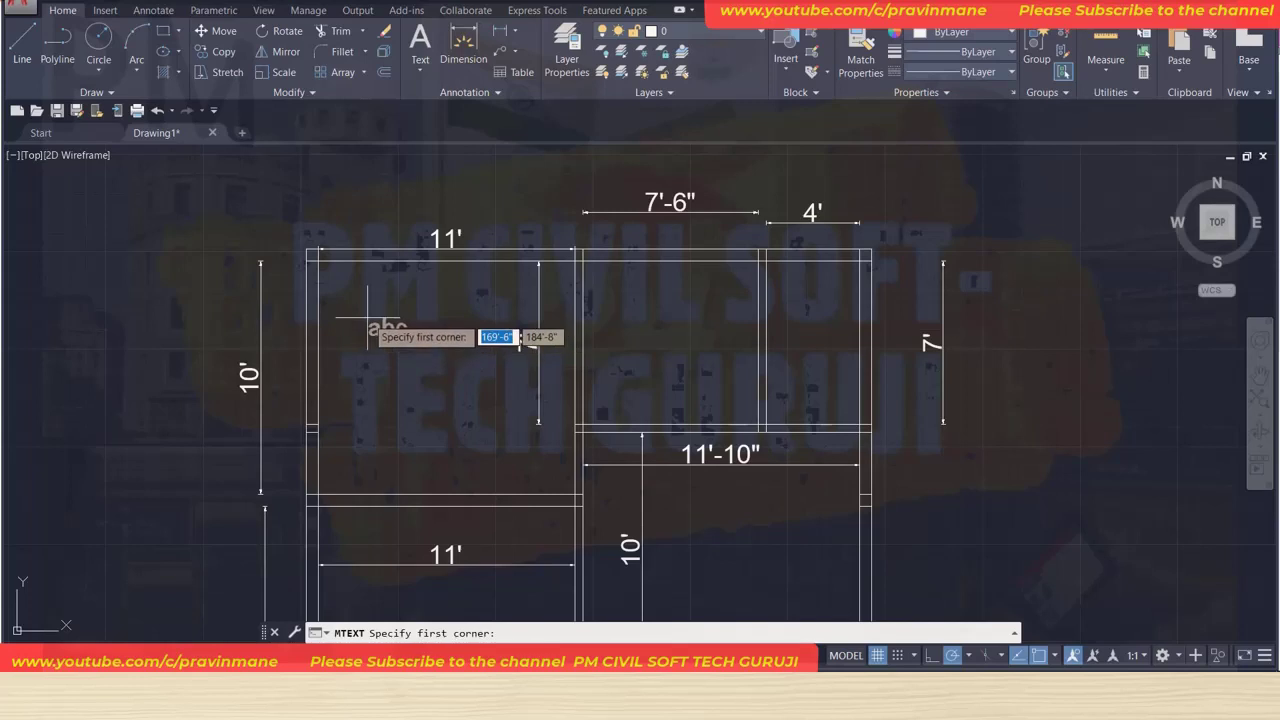
Write centred multiline text 'DINNING' over '11' X 10'' in the top-left room.
left_click(367, 318)
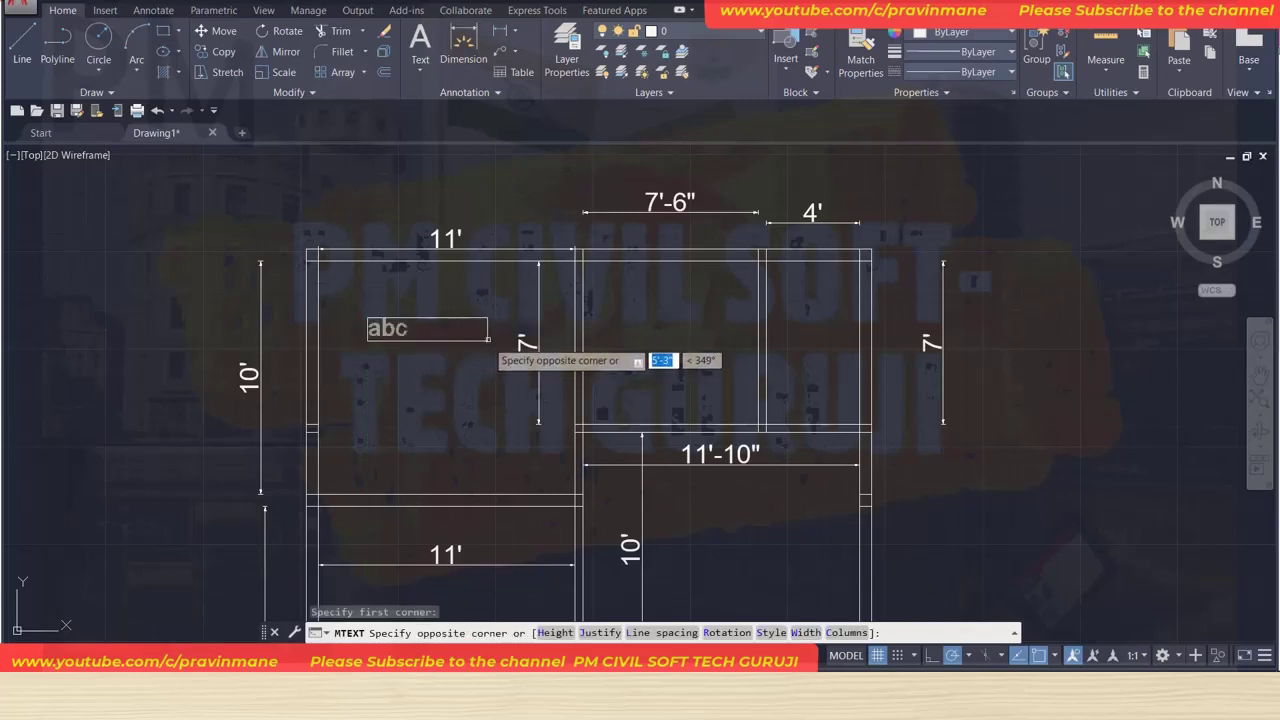
left_click(491, 342)
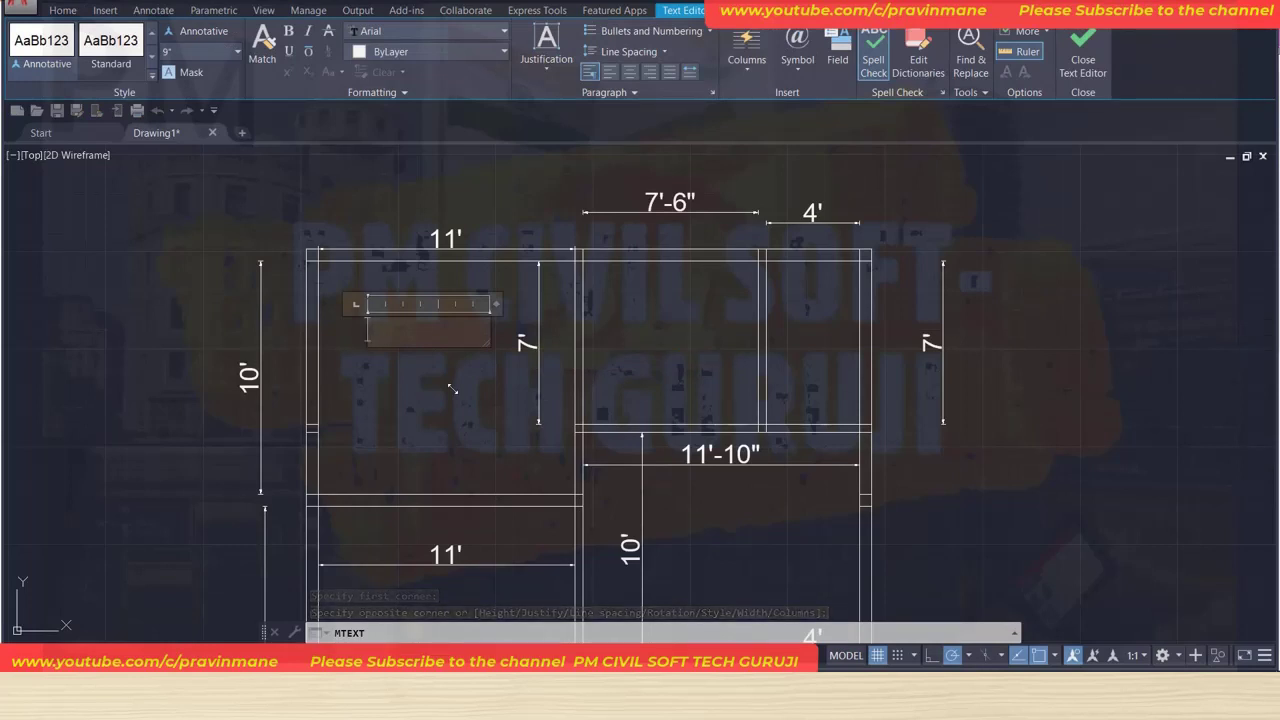
type("Dinn")
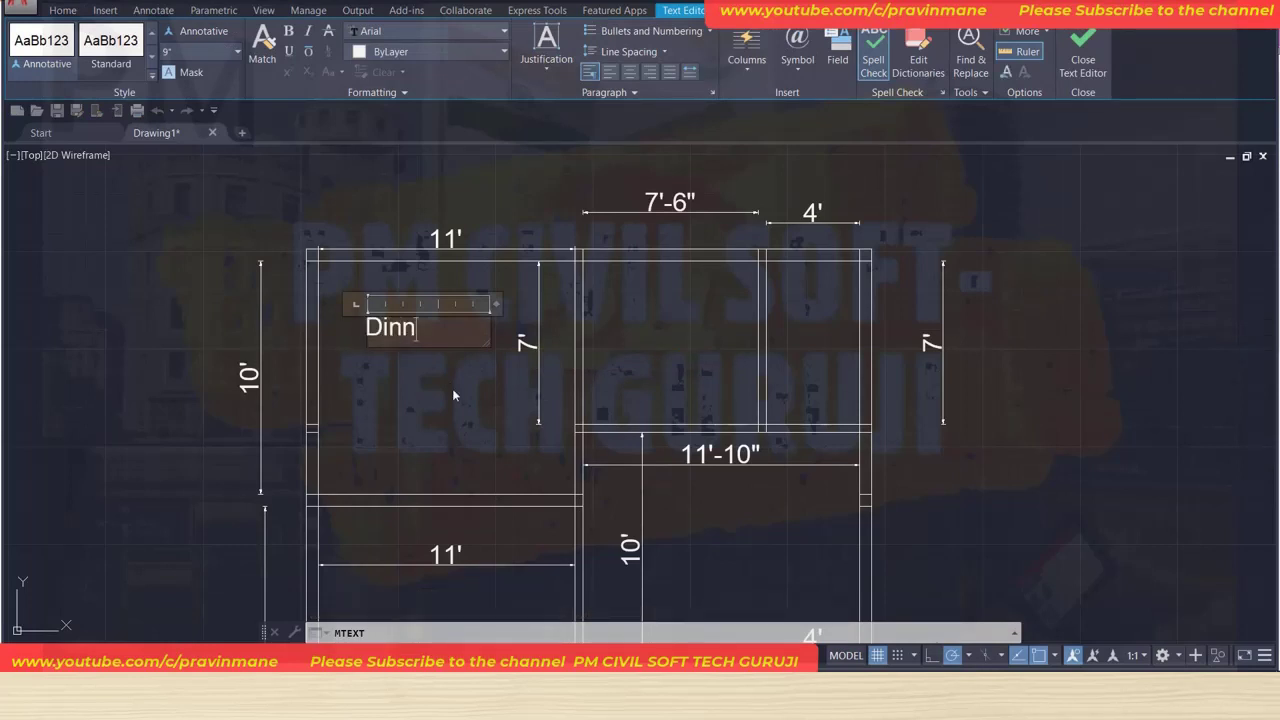
key("BackSpace")
key("BackSpace")
key("BackSpace")
type("INNING")
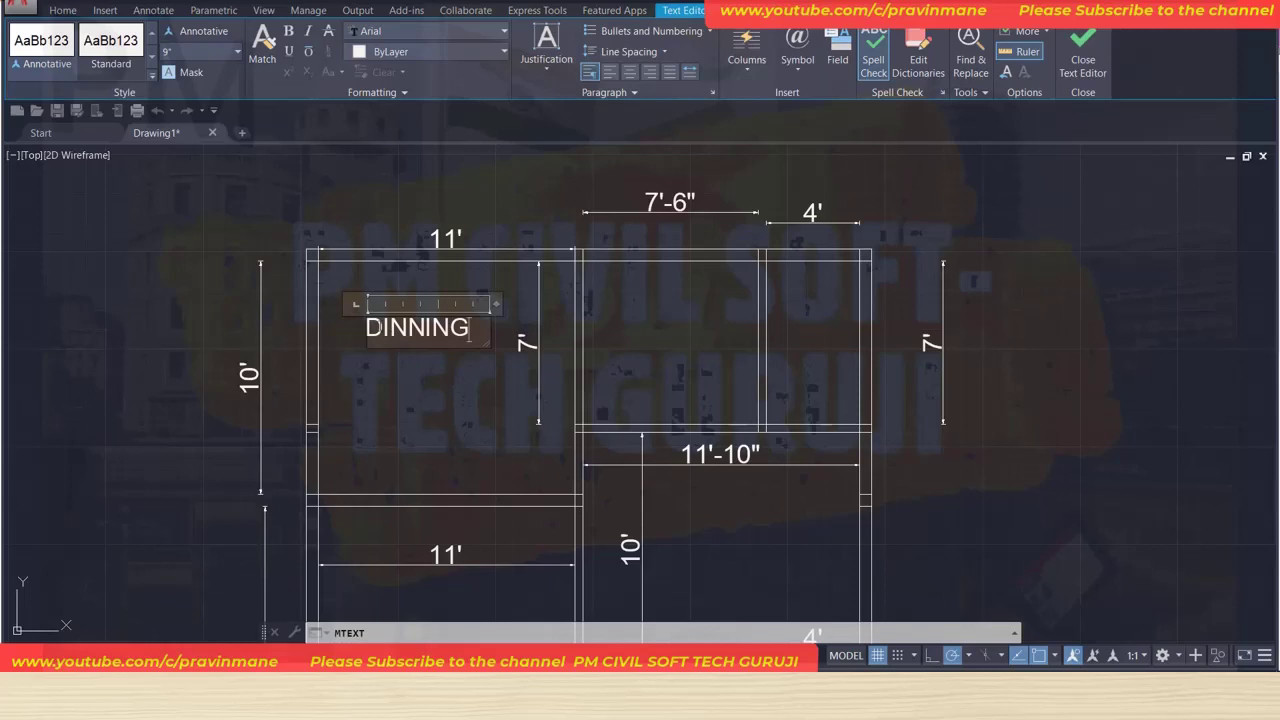
key("Return")
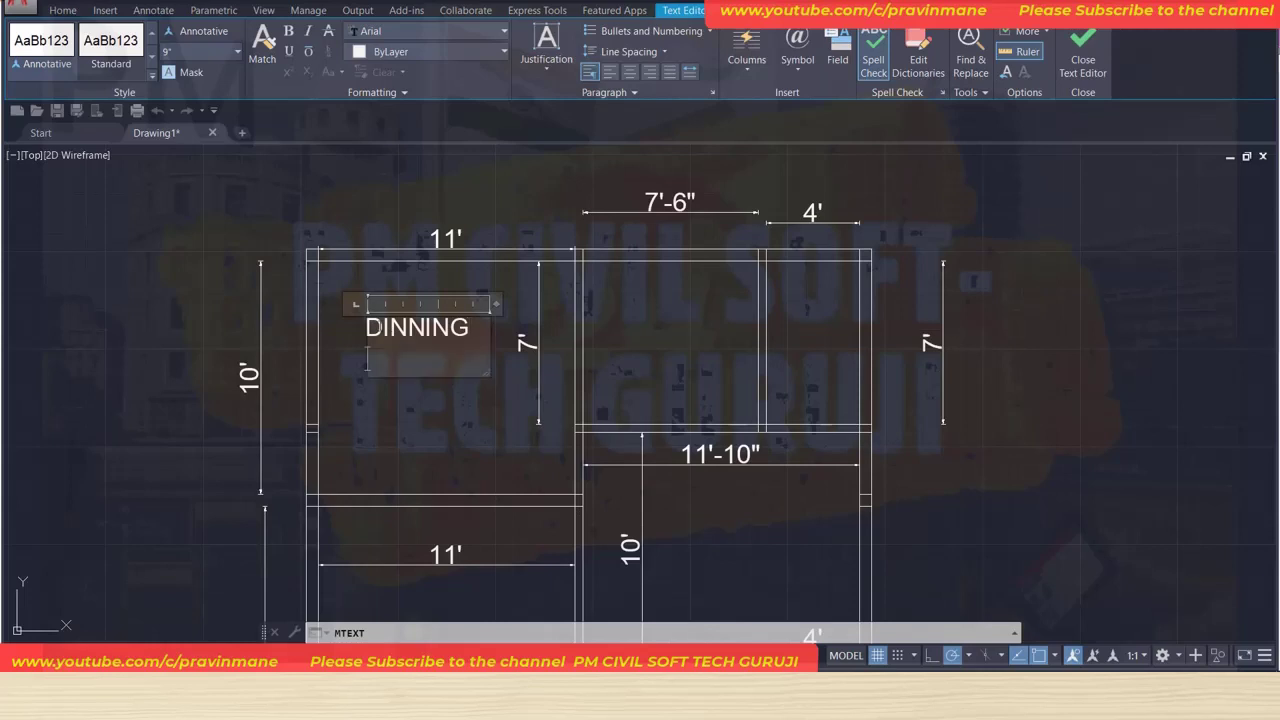
type("11")
type("'")
type(" X ")
type("10")
type("'")
key("ctrl+a")
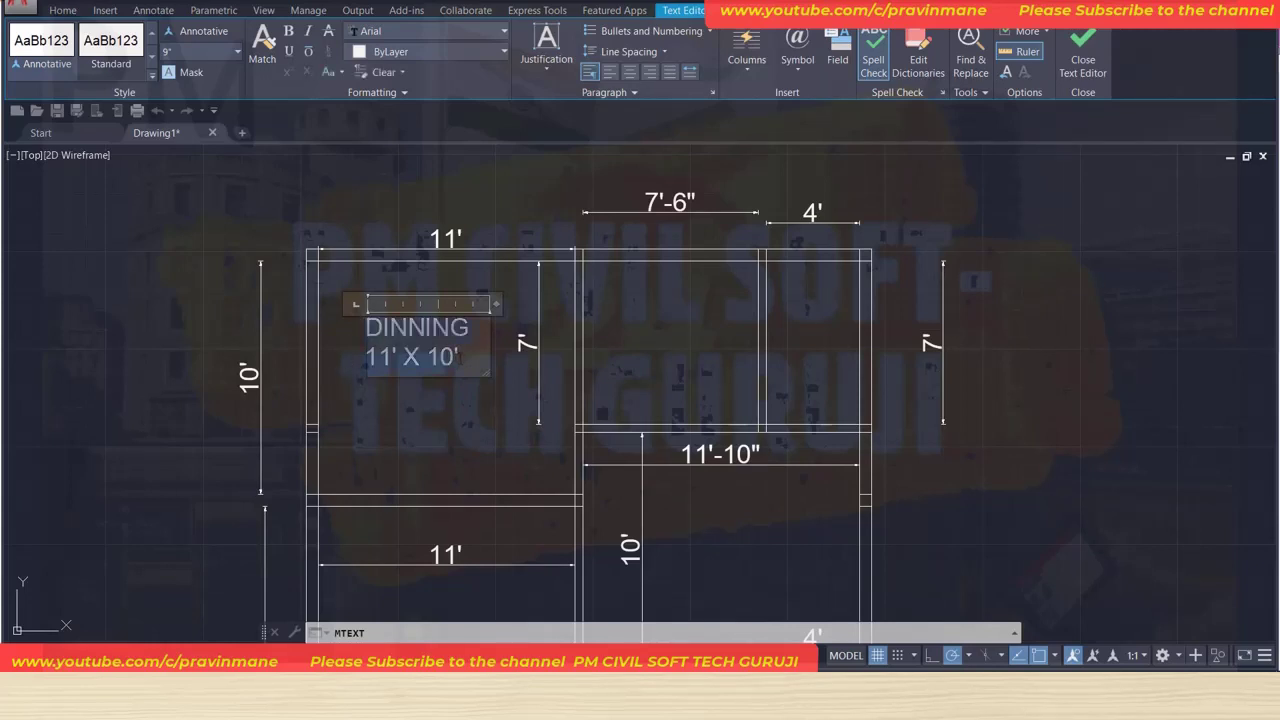
left_click(636, 74)
left_click(414, 445)
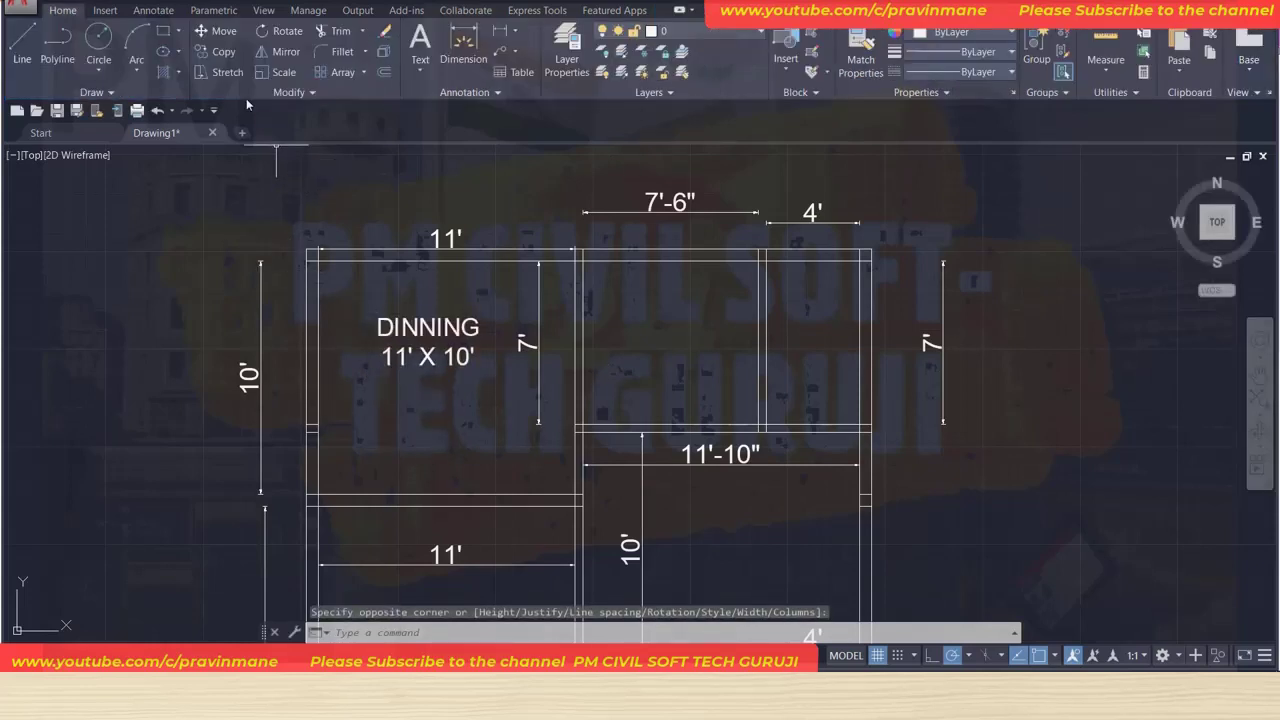
Copy the DINNING label into the top-middle and top-right rooms.
left_click(400, 327)
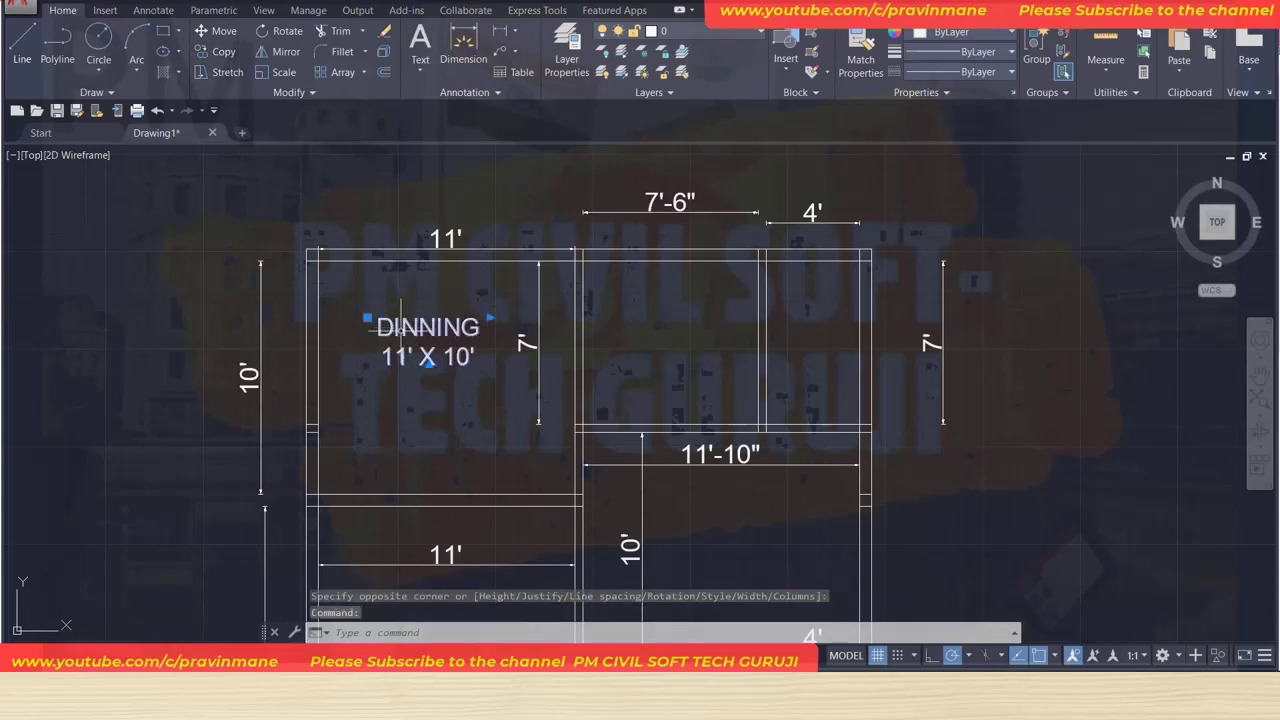
left_click(217, 51)
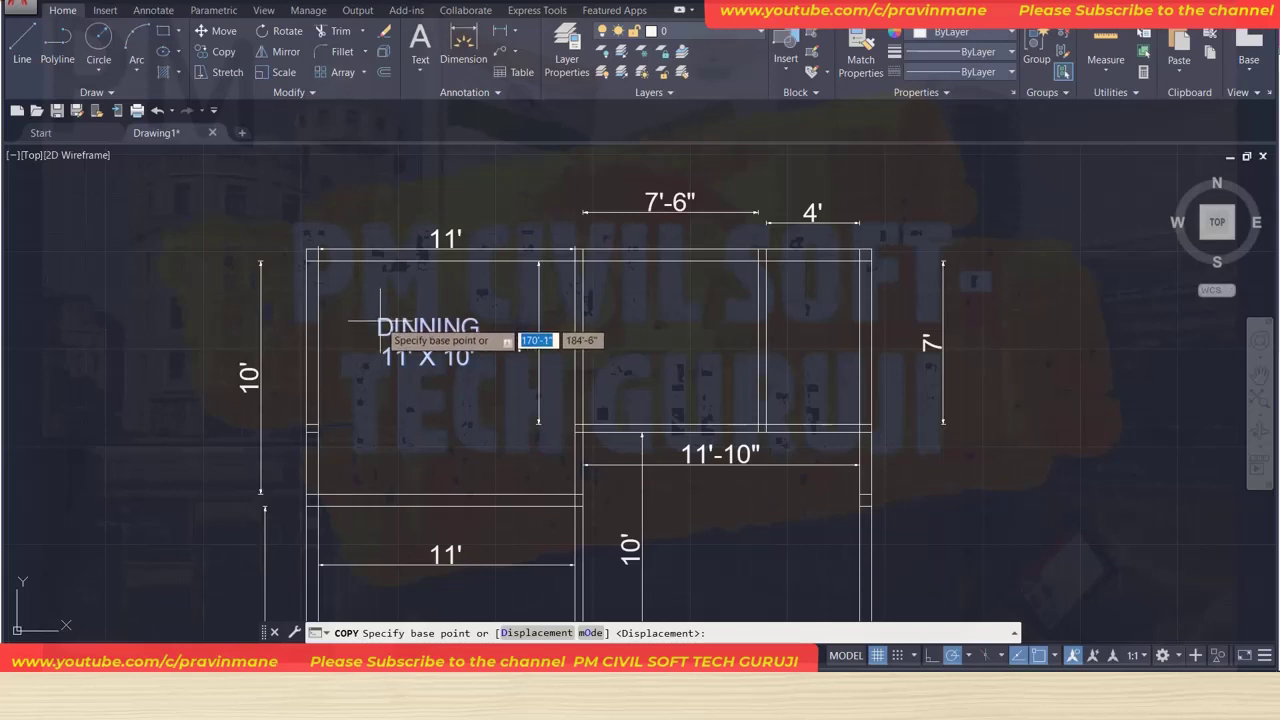
left_click(380, 321)
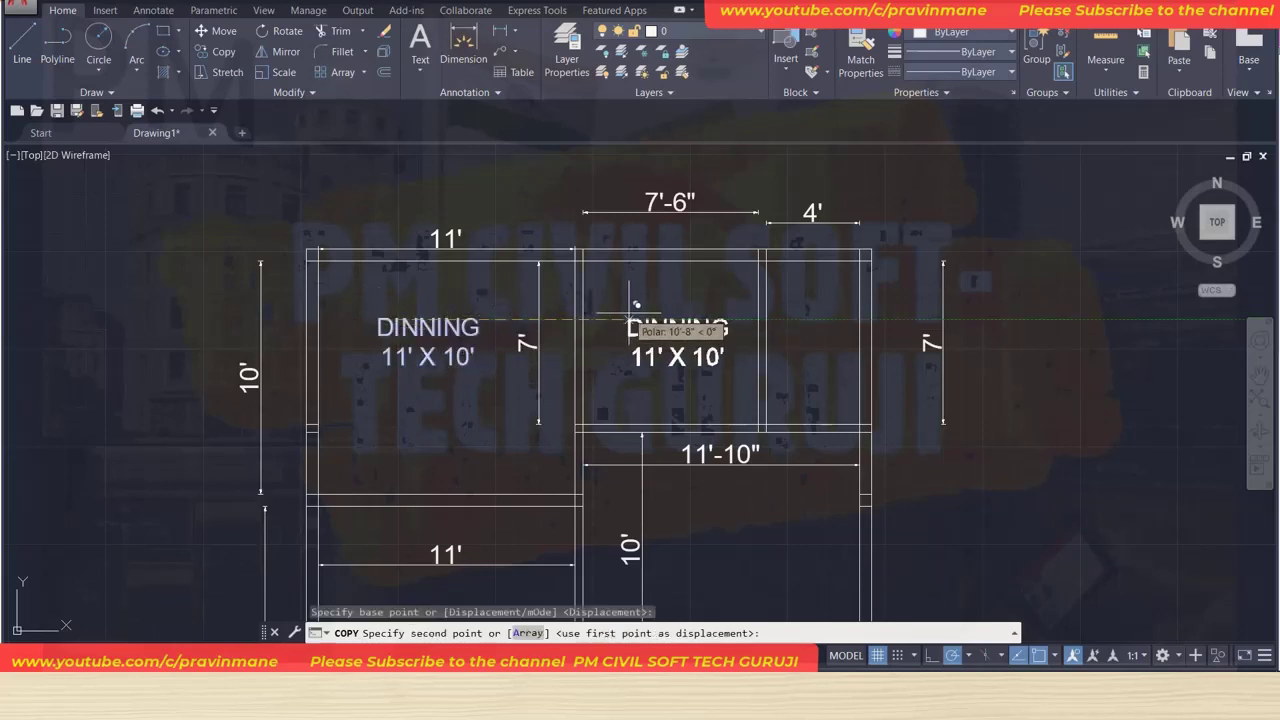
left_click(624, 321)
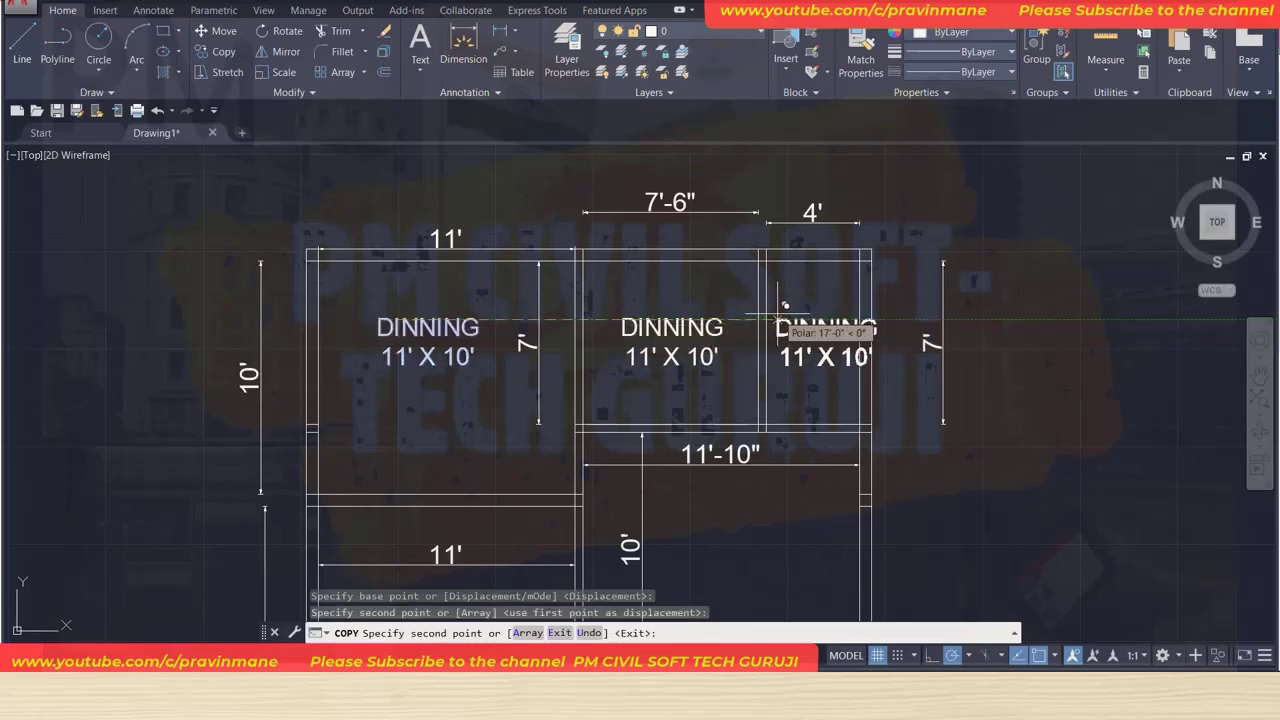
left_click(781, 318)
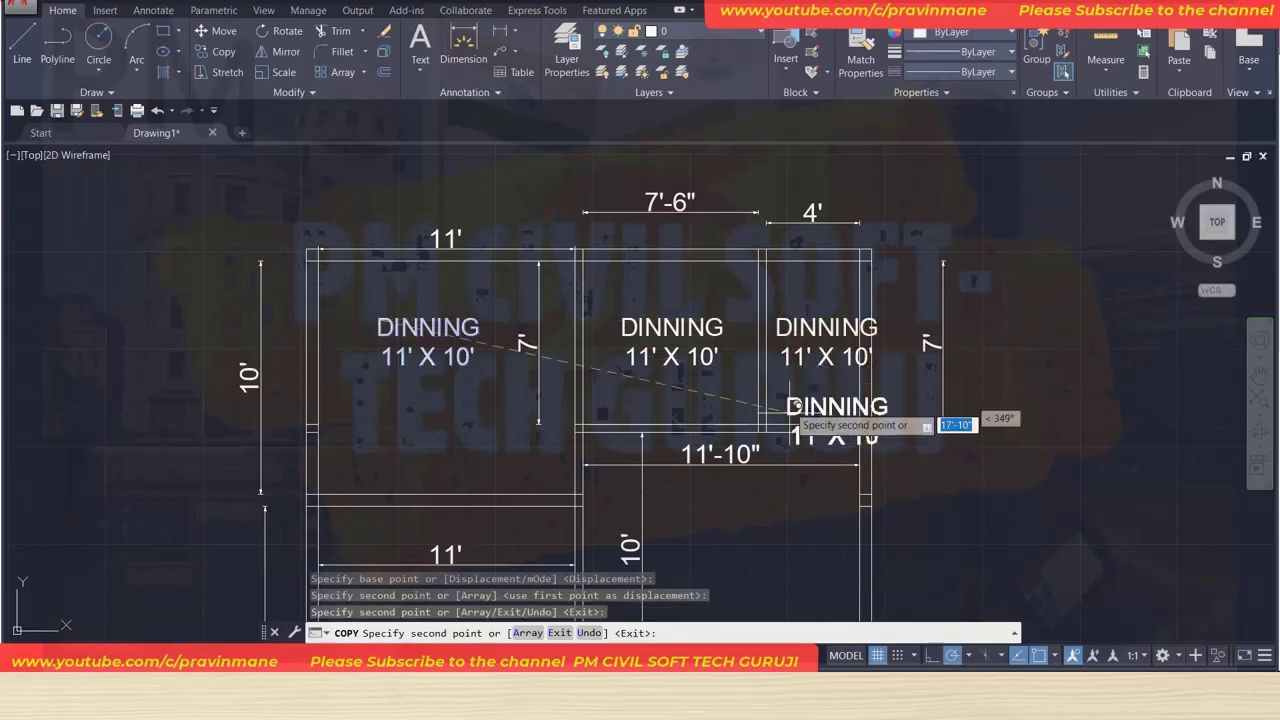
scroll(731, 531, "down", 2)
scroll(734, 522, "down", 2)
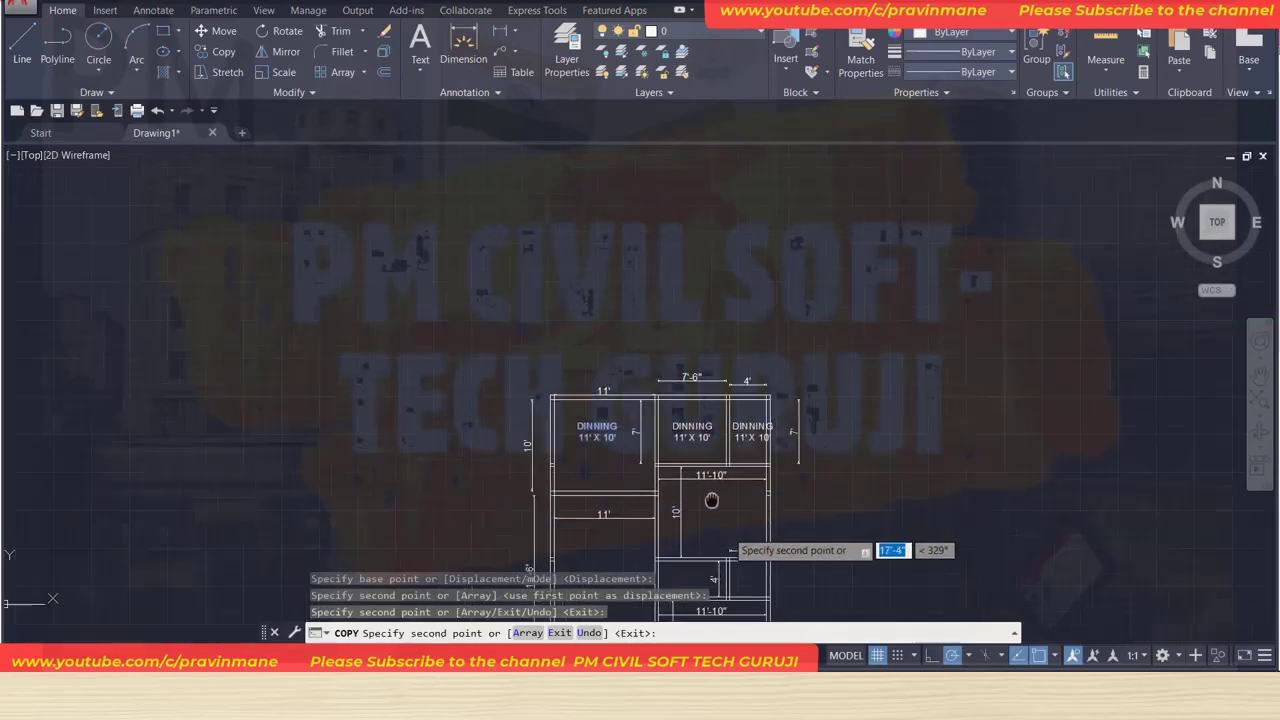
scroll(733, 520, "up", 2)
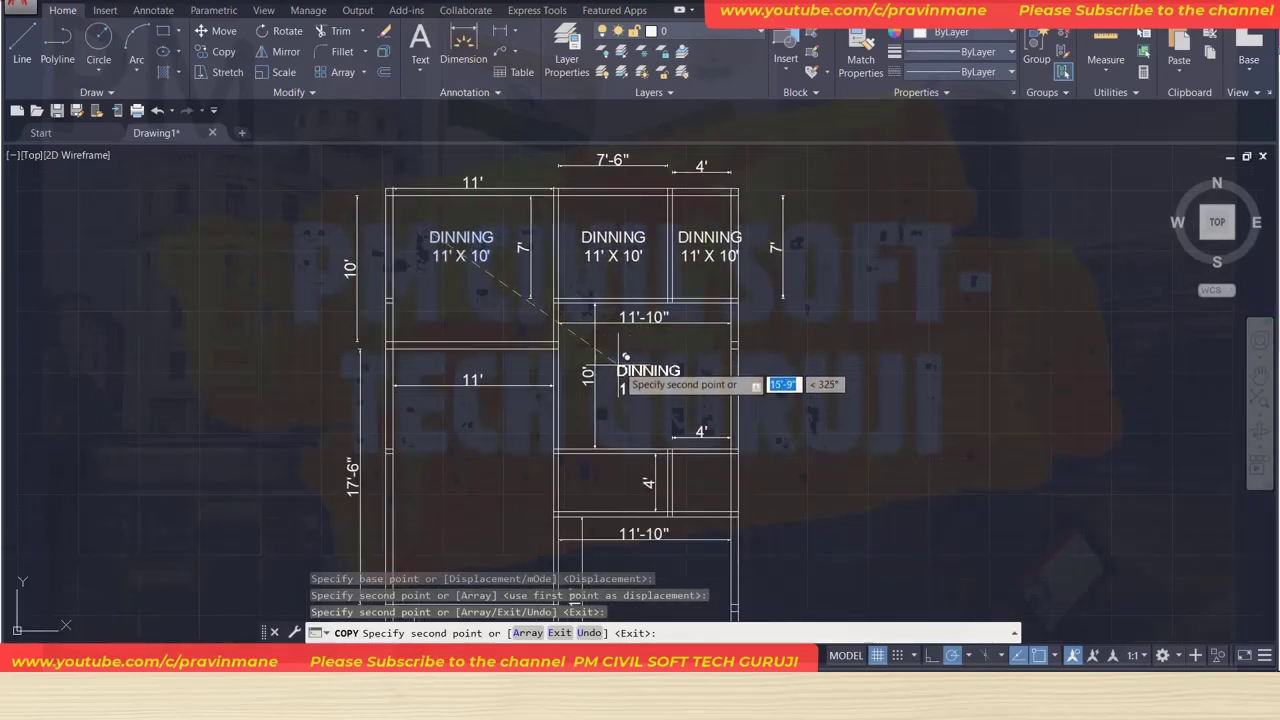
Place further label copies in the middle-right, lower-left, small right and bottom rooms.
left_click(626, 345)
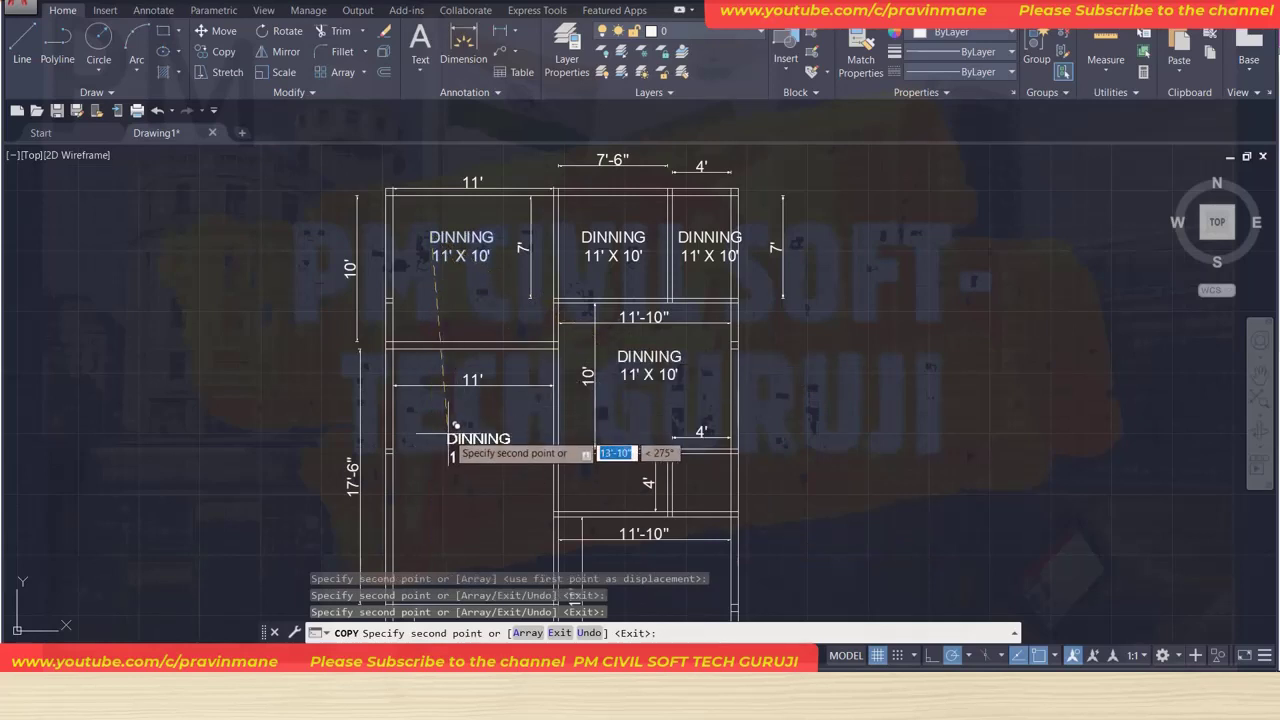
left_click(454, 419)
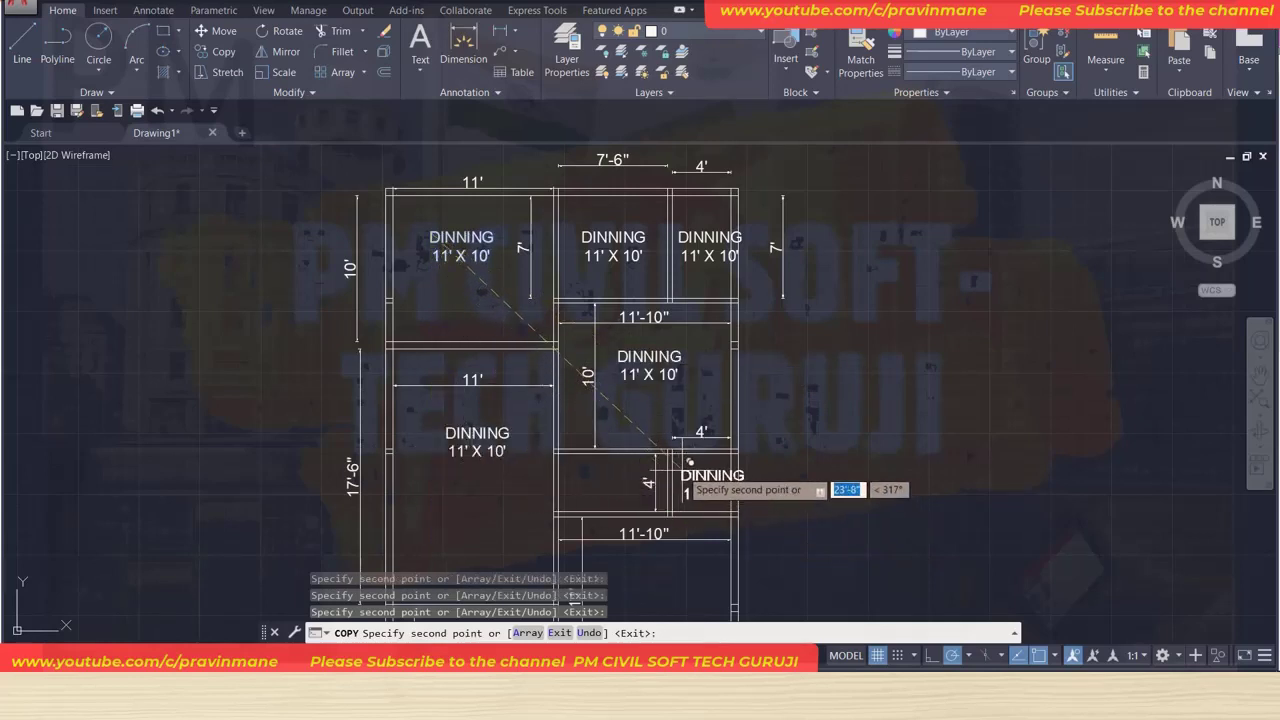
left_click(688, 460)
scroll(664, 524, "down", 2)
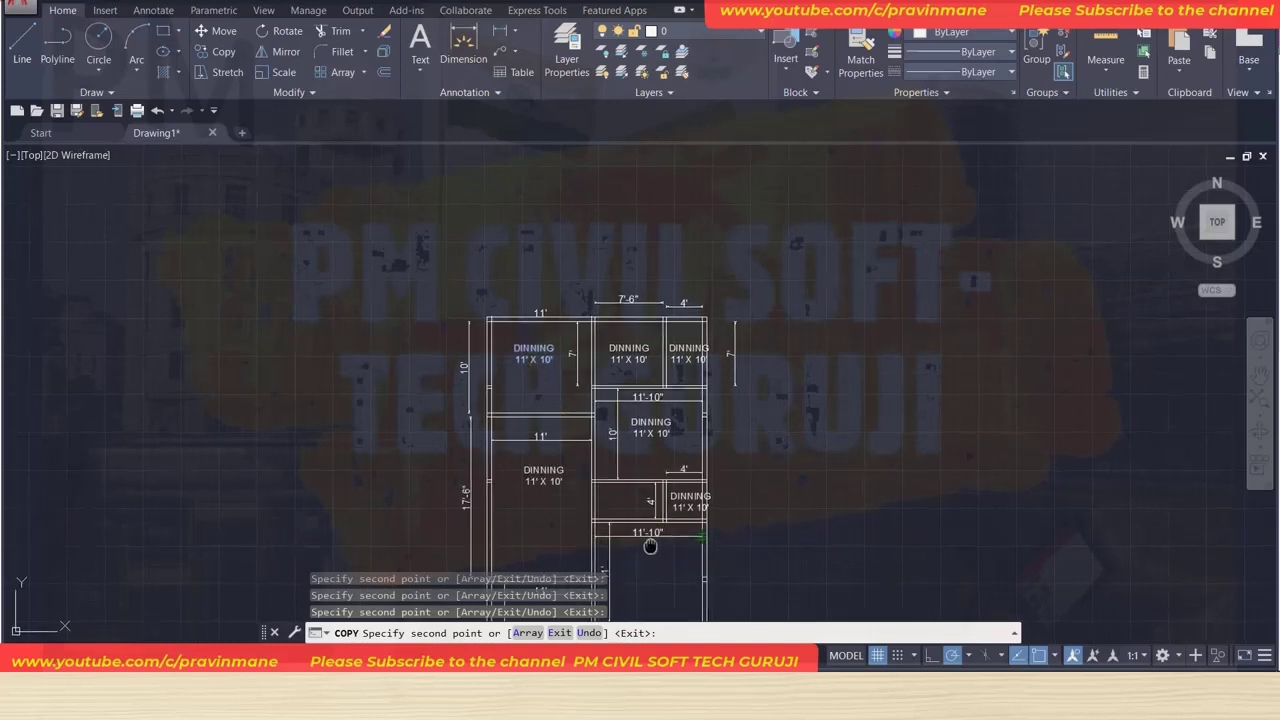
middle_click_drag(640, 555, 612, 400)
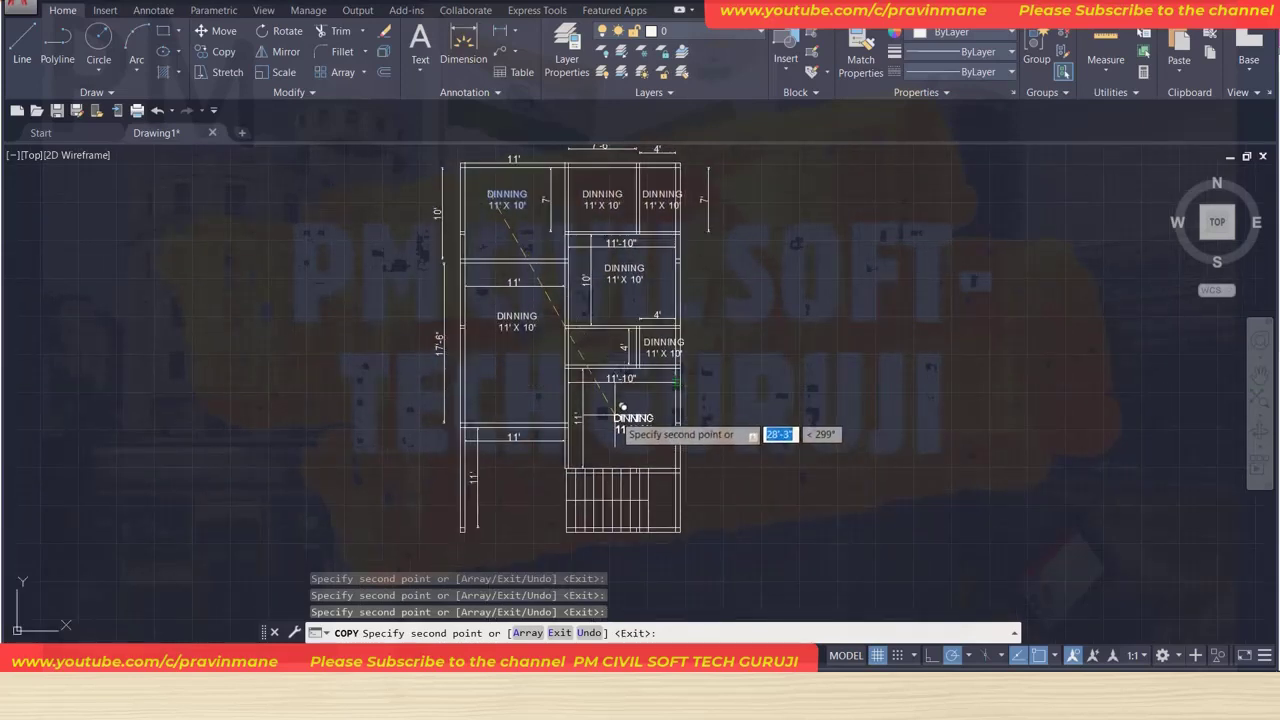
left_click(614, 400)
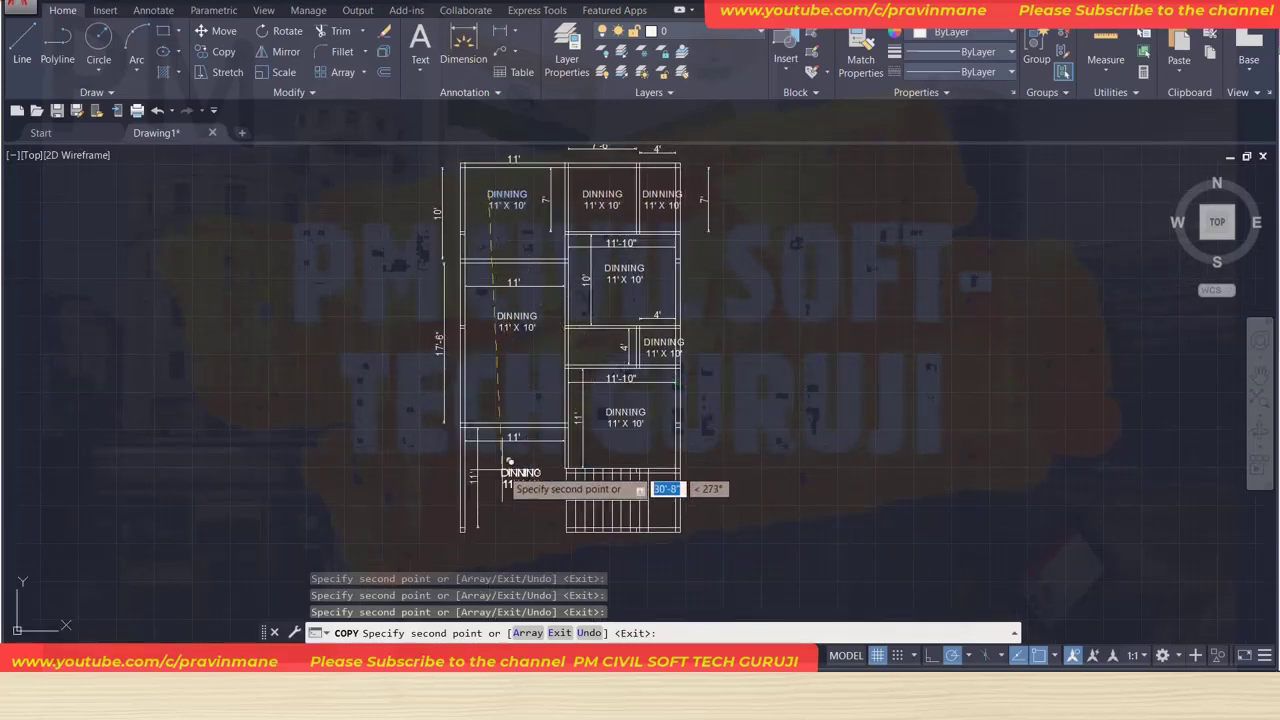
left_click(512, 459)
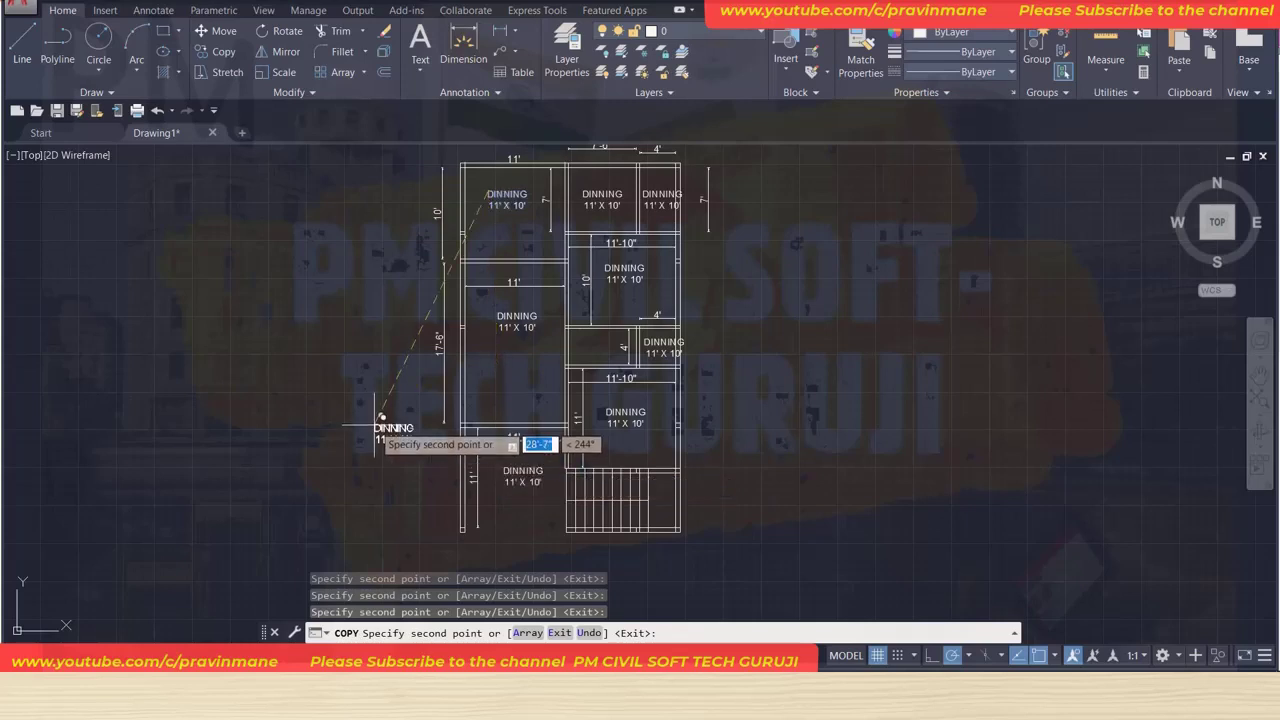
key("Escape")
key("Escape")
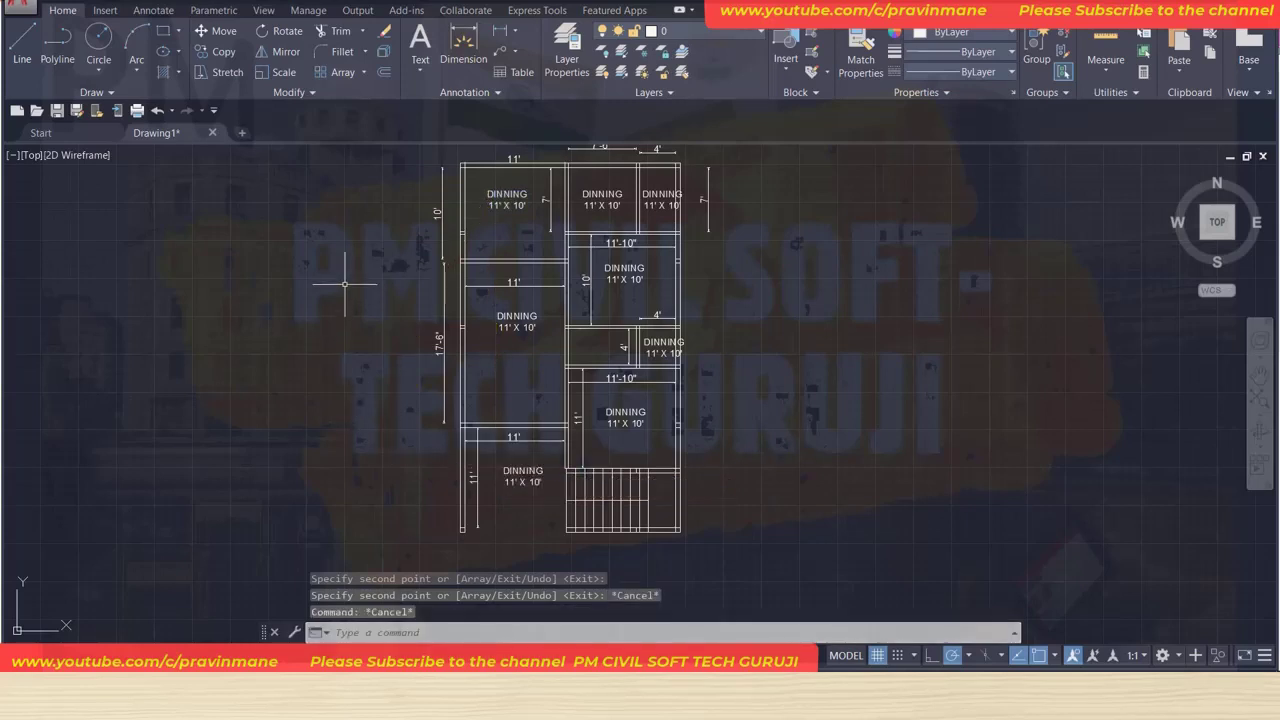
Replace DINNING with KITCHEN in the top-middle room's label.
middle_click_drag(344, 284, 319, 437)
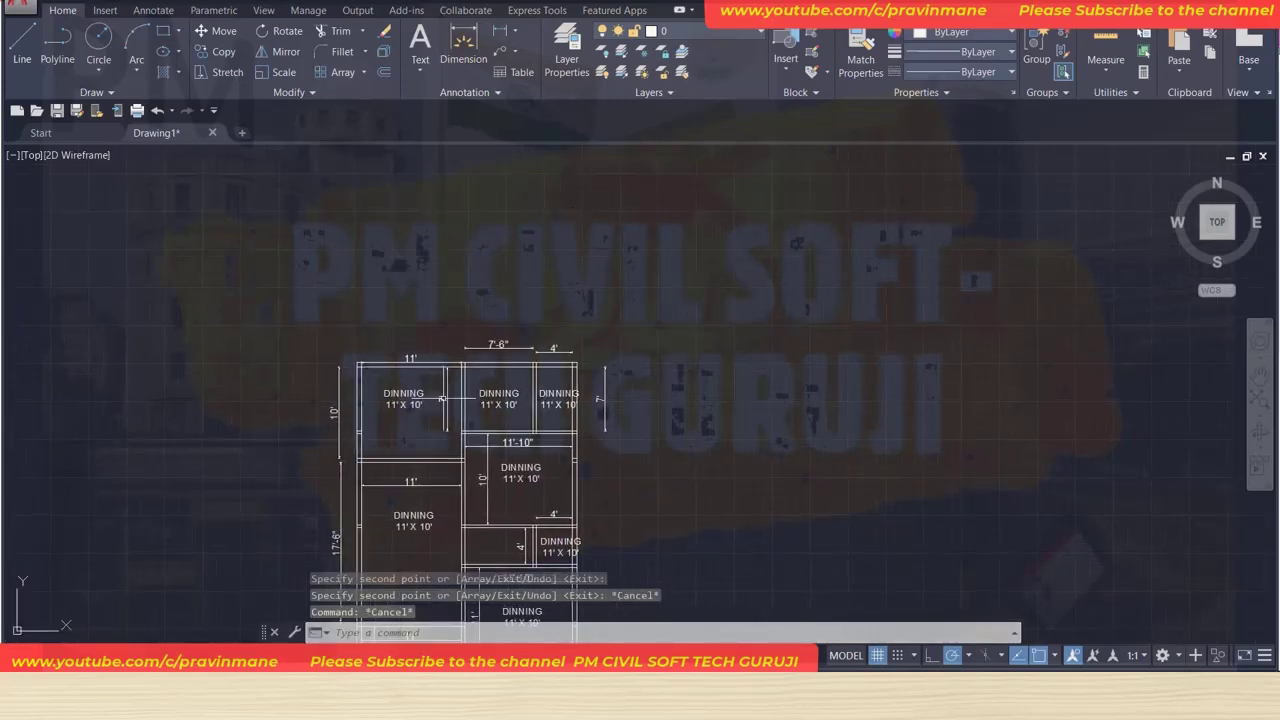
scroll(423, 399, "up", 3)
scroll(512, 397, "up", 3)
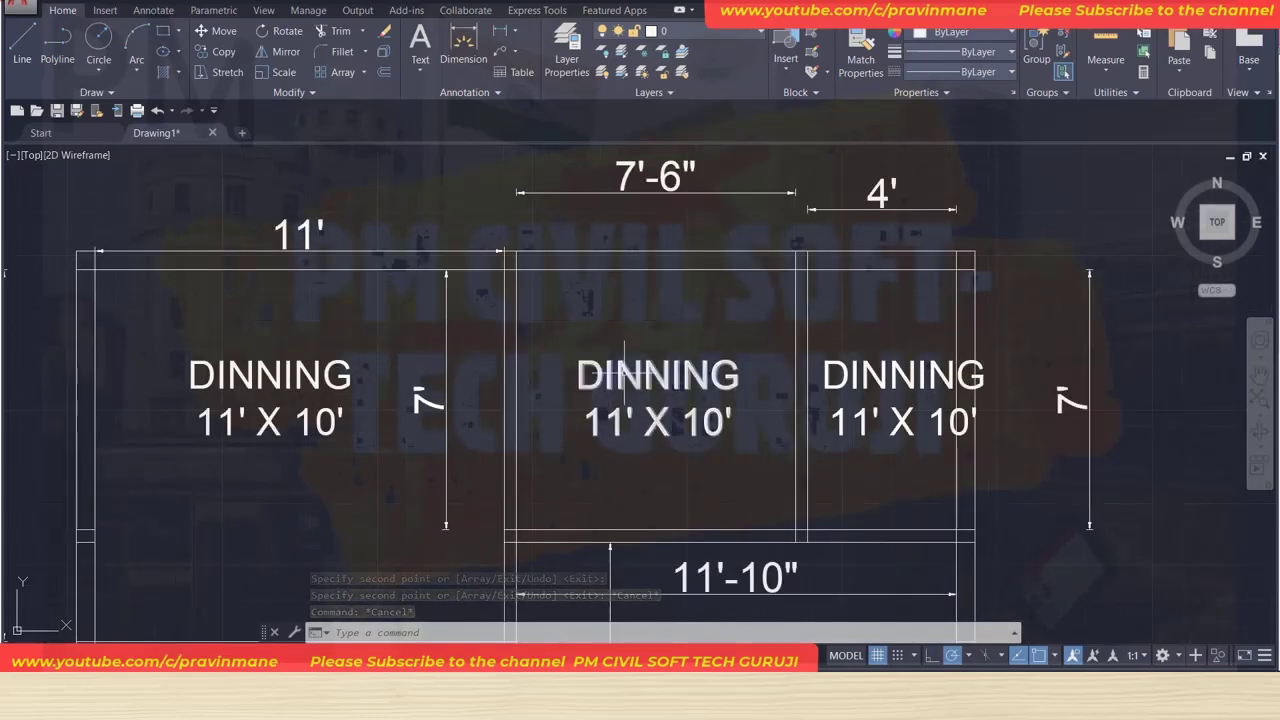
scroll(842, 383, "up", 2)
scroll(492, 370, "down", 4)
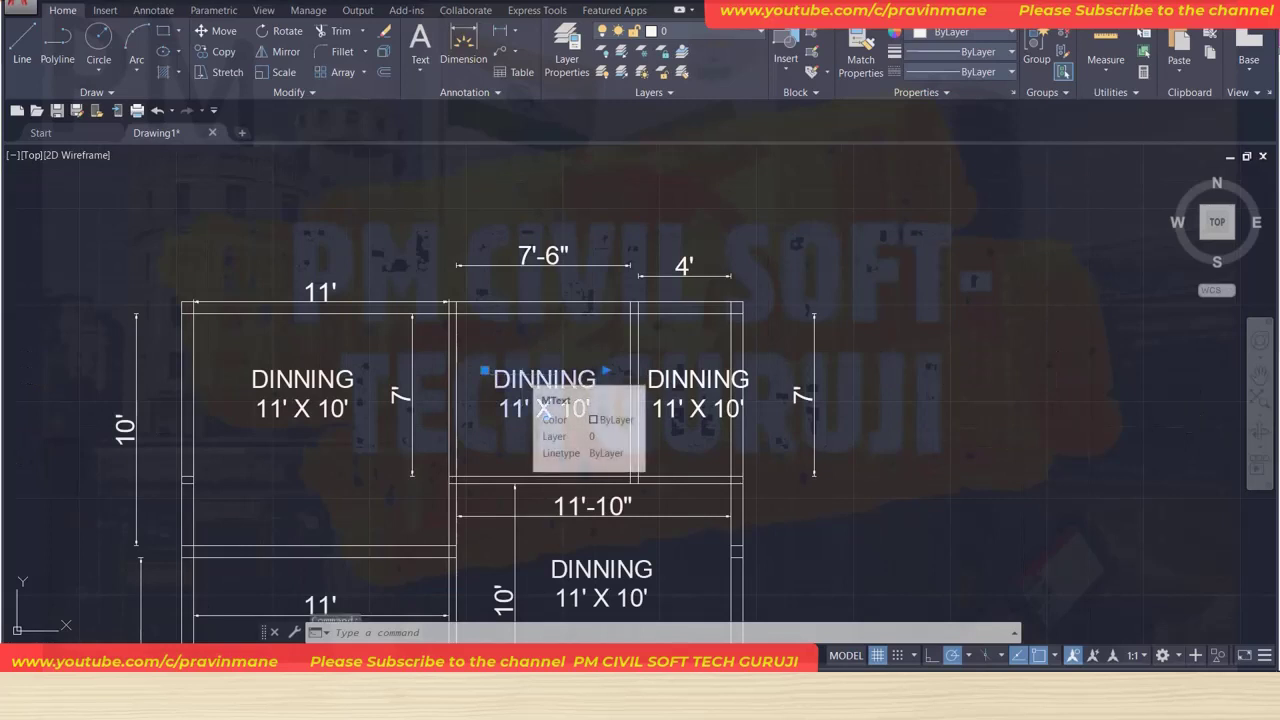
double_click(522, 380)
left_click_drag(598, 380, 494, 380)
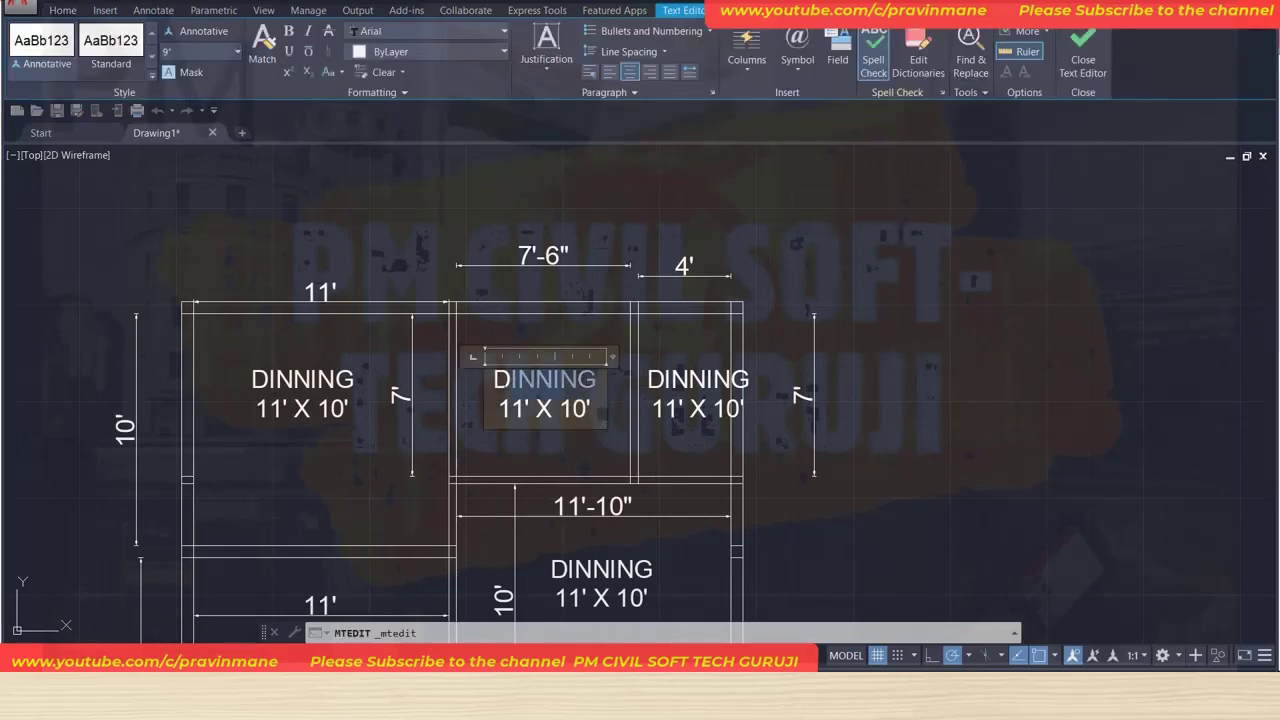
type("KI")
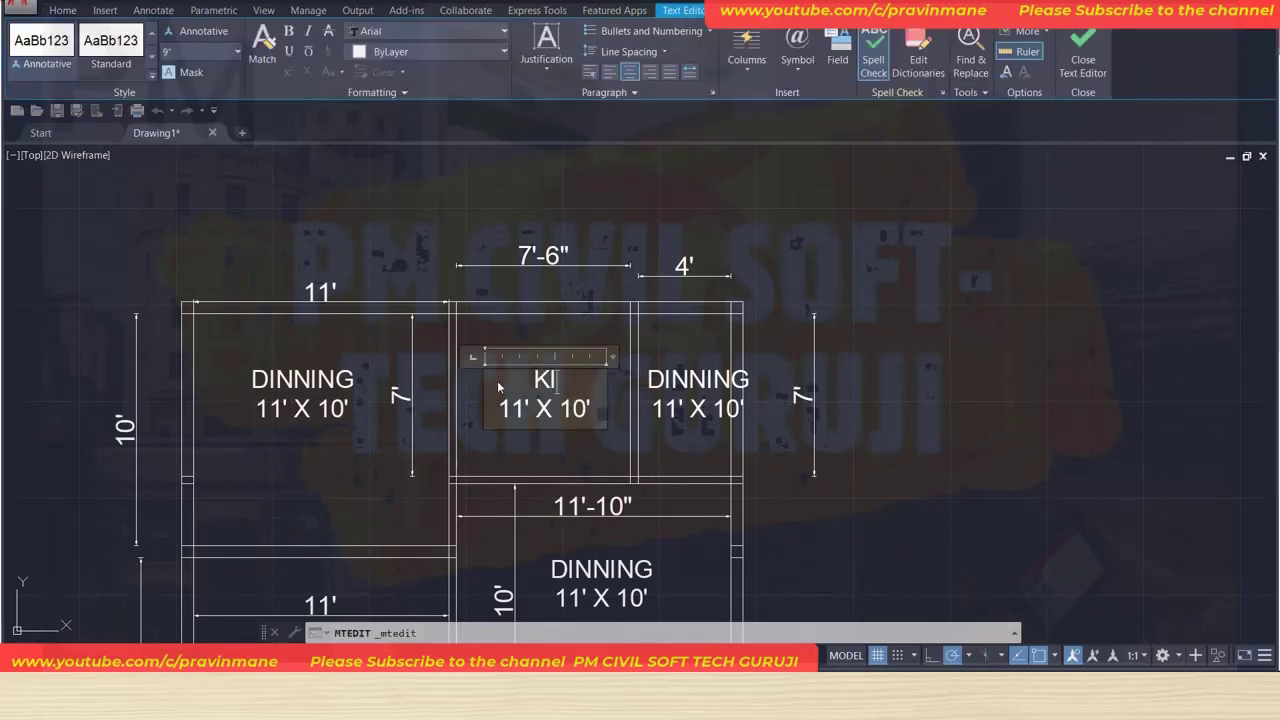
type("TCHEN")
Change the kitchen's size to 7' 6" X 7' and close the text editor.
key("BackSpace")
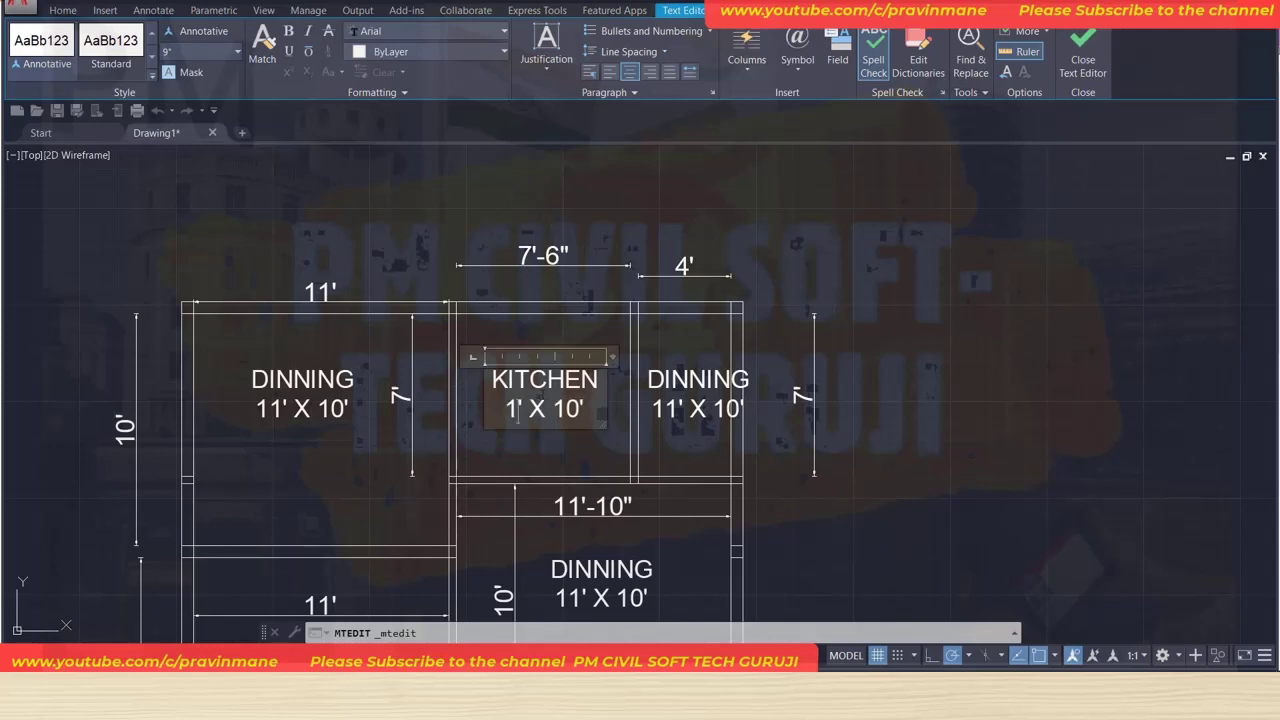
key("BackSpace")
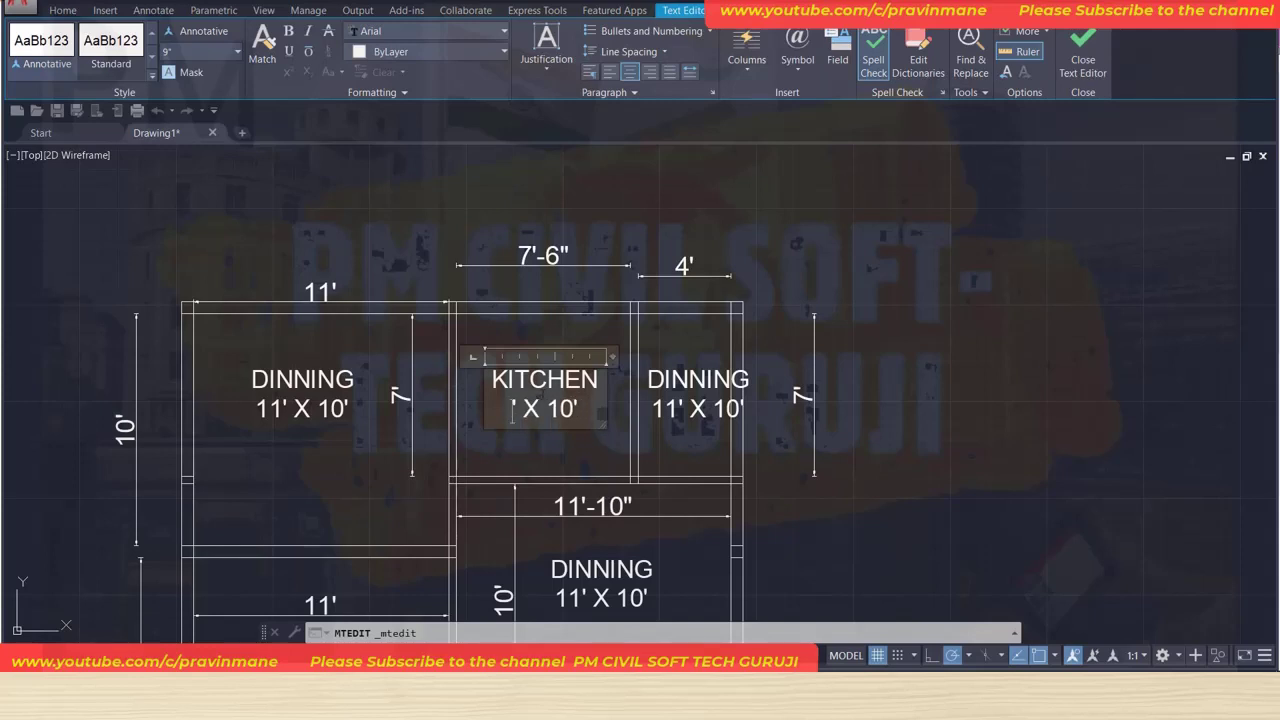
type("7' ")
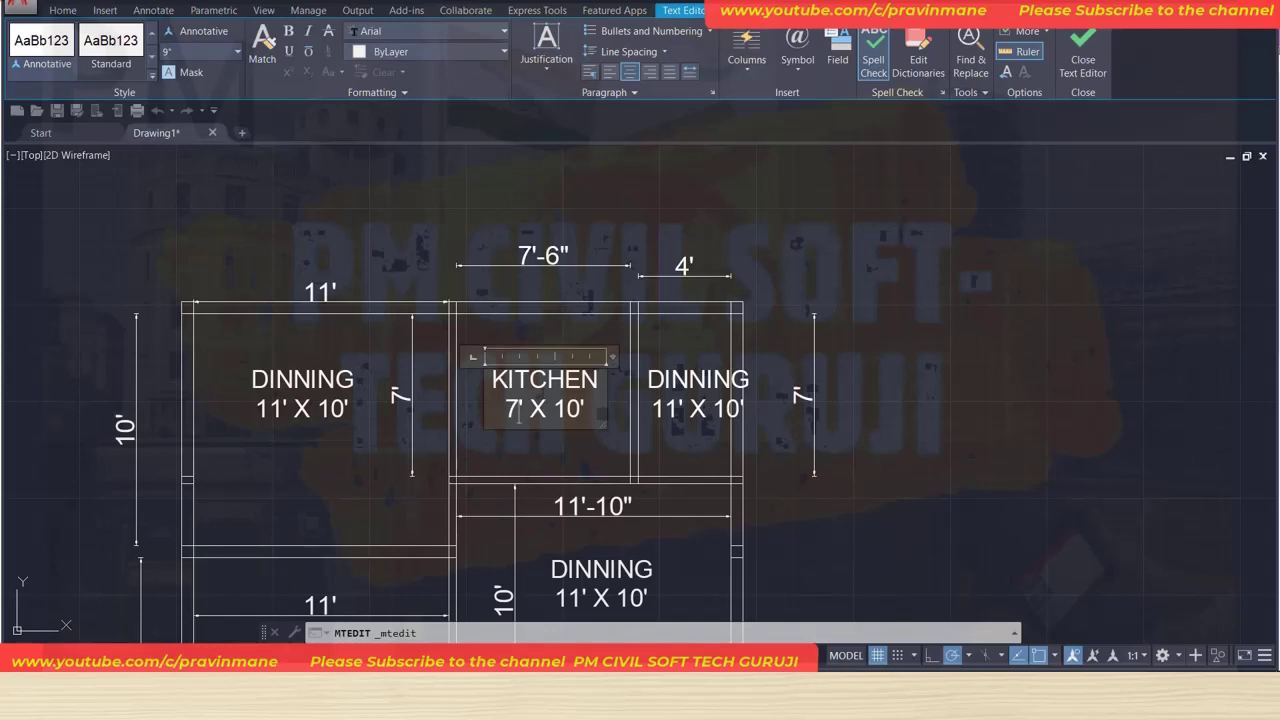
type("6")
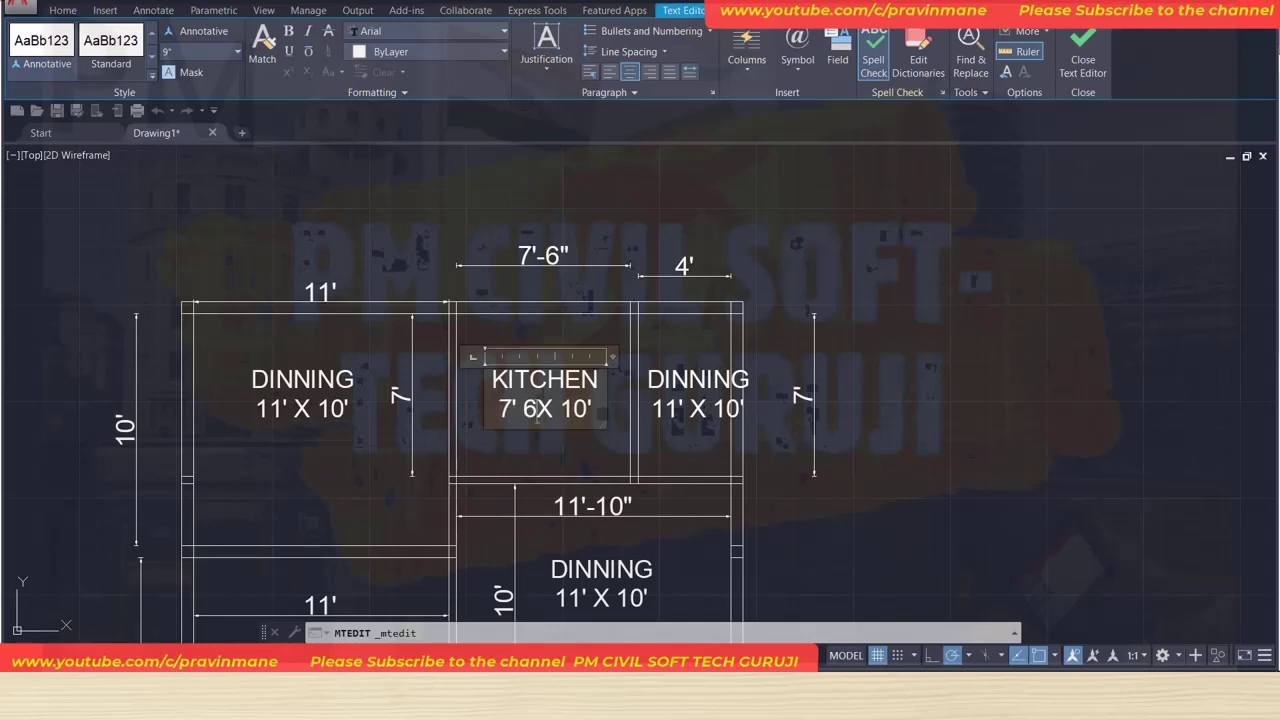
type("\"")
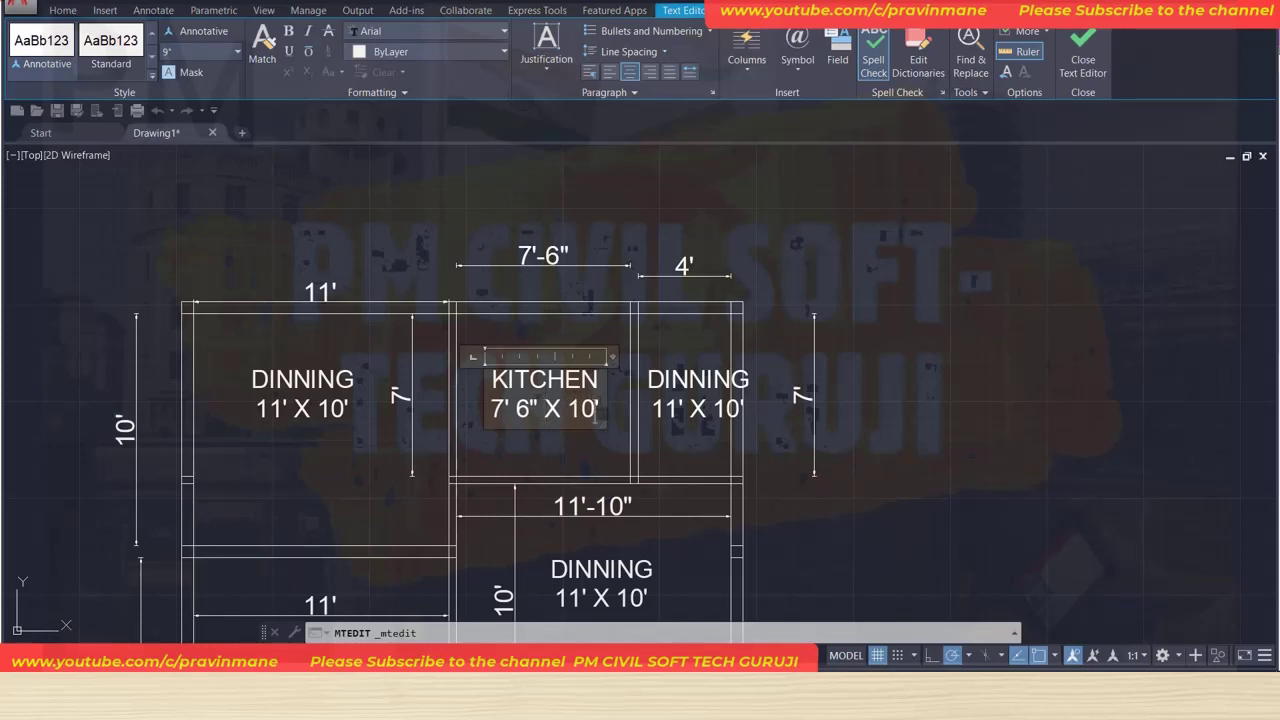
key("BackSpace")
key("BackSpace")
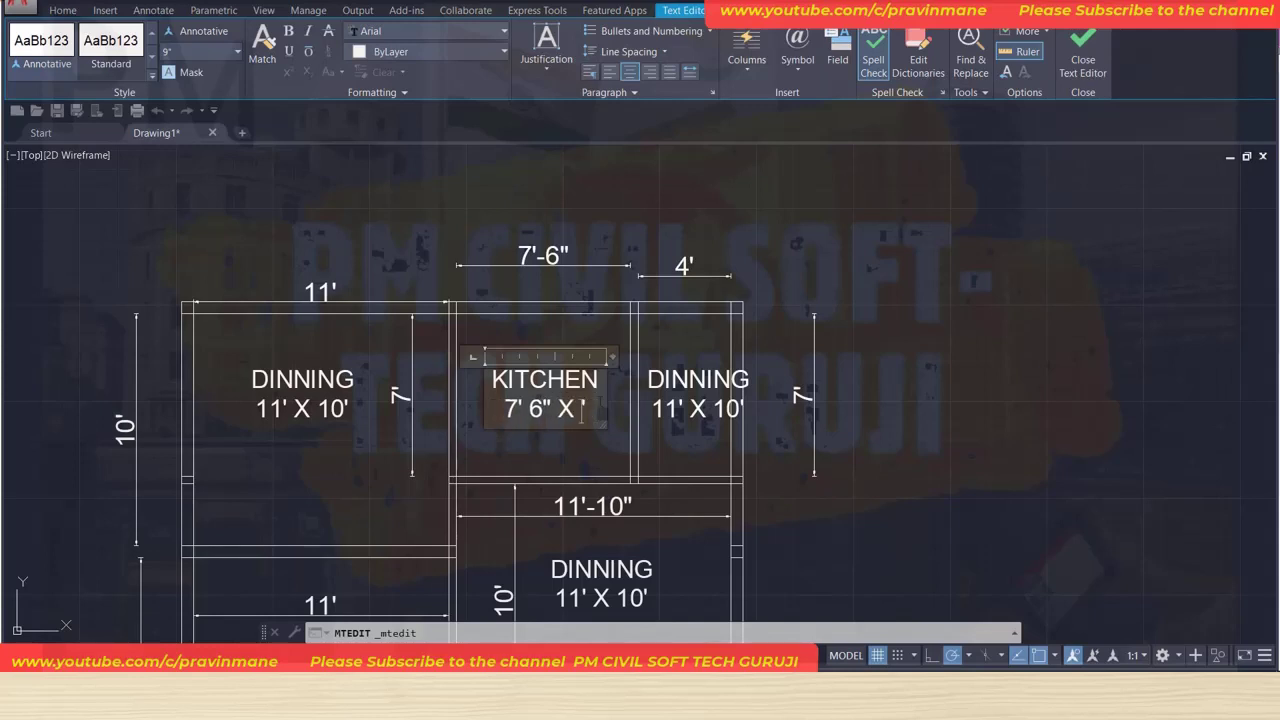
type("7")
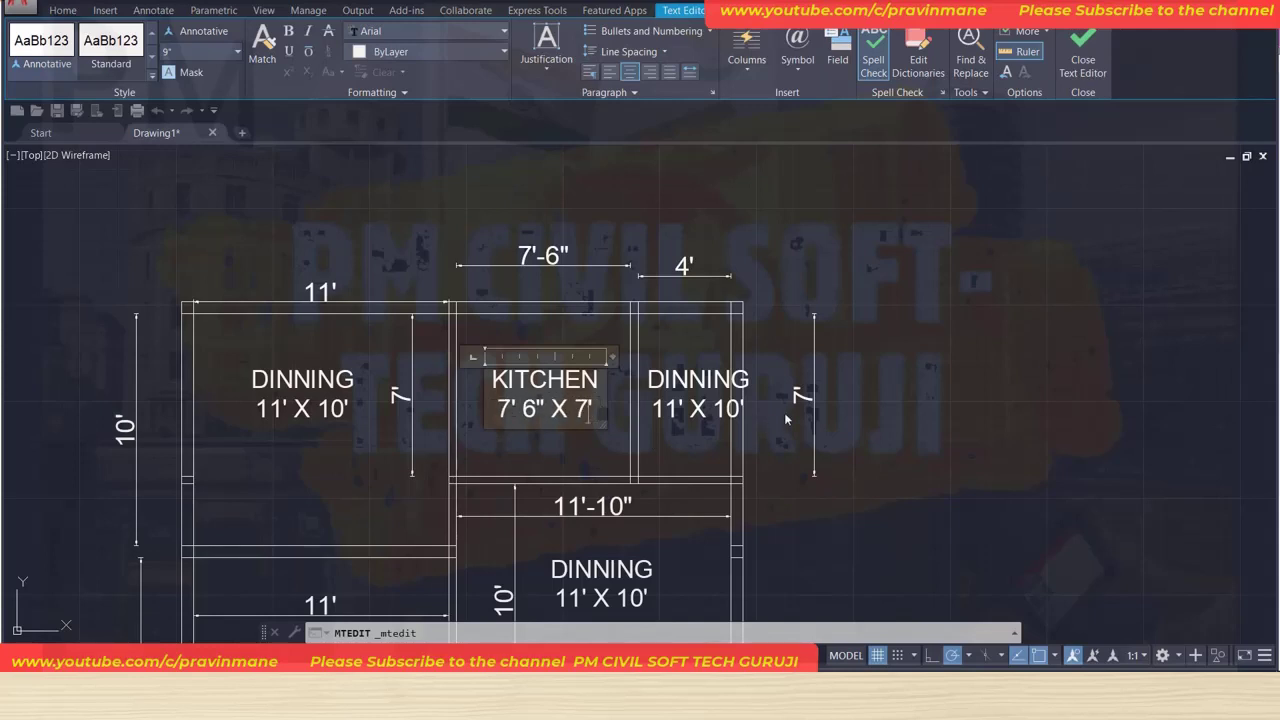
left_click(784, 418)
Change the top-right DINNING label to TOILET with size 4' X 7'.
left_click(661, 372)
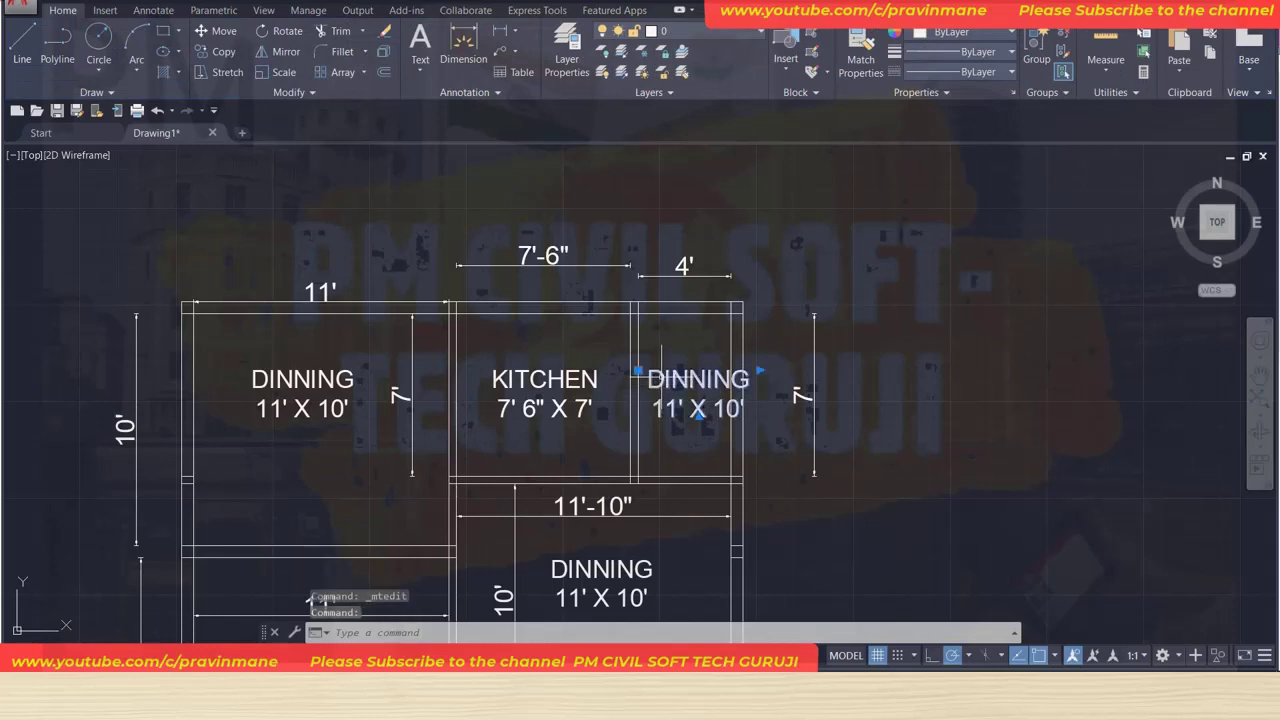
double_click(661, 378)
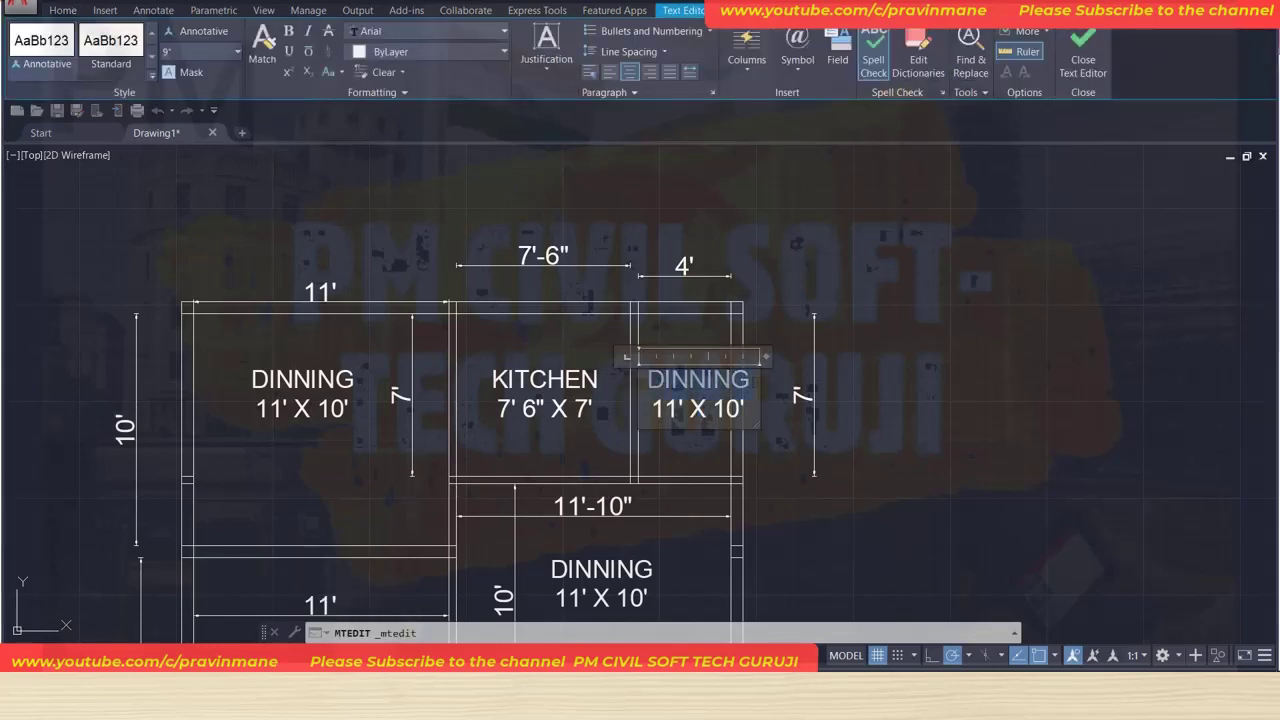
type("TOILET")
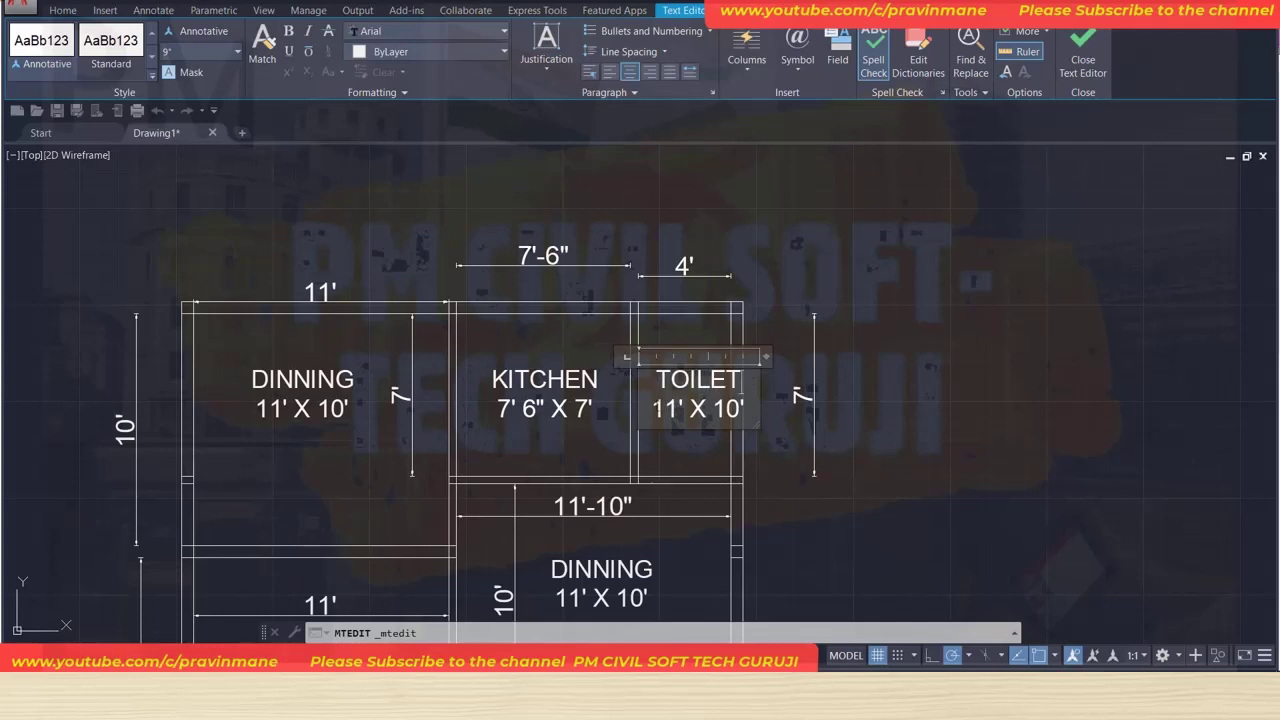
left_click_drag(649, 408, 663, 408)
type("4")
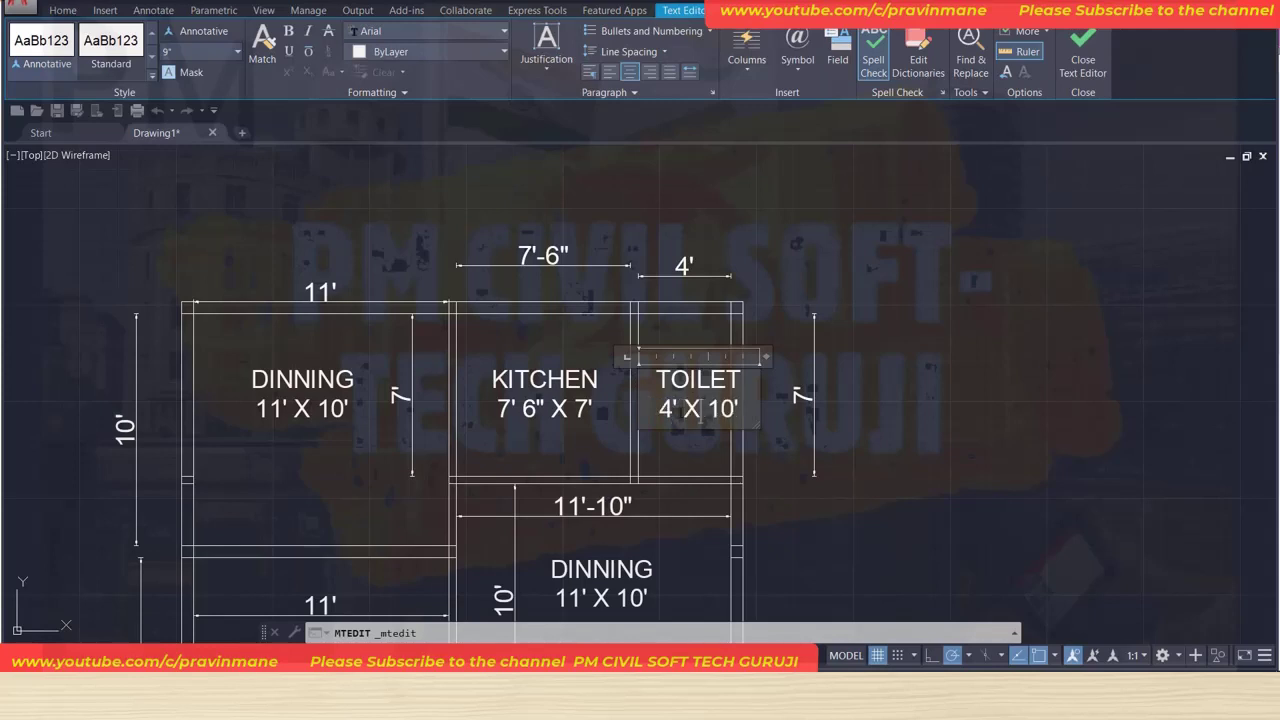
key("BackSpace")
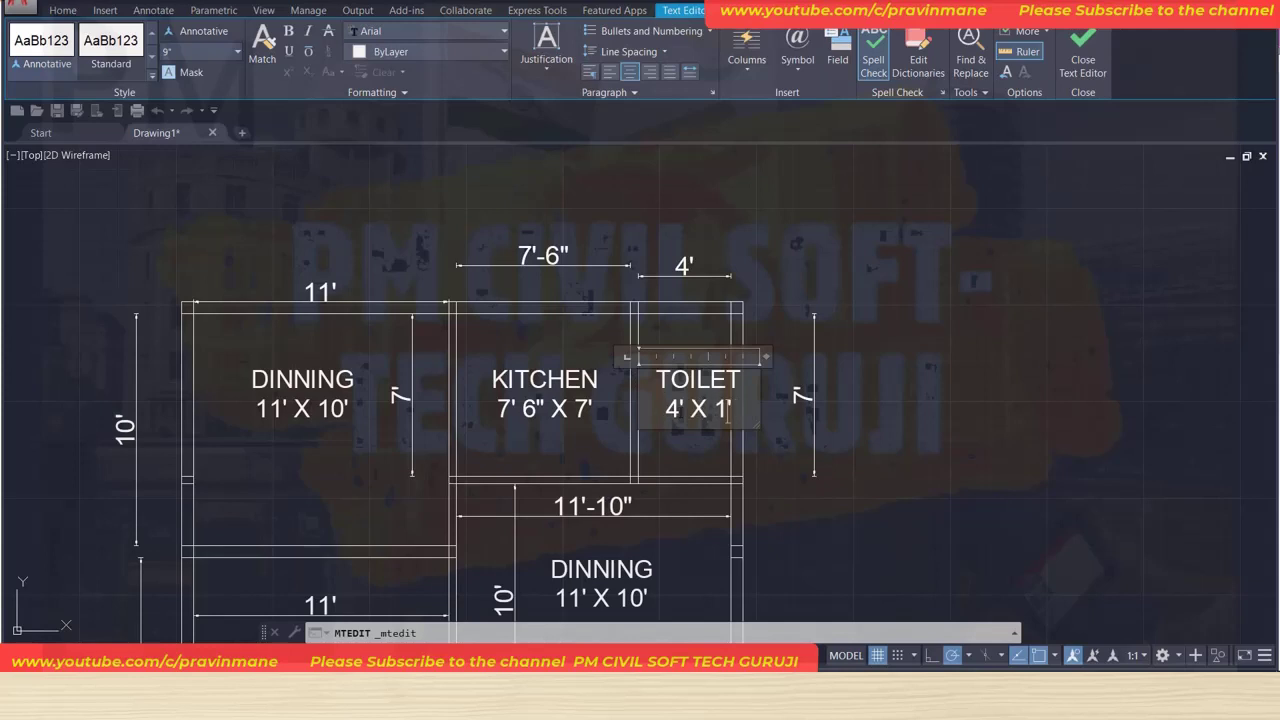
key("BackSpace")
type("7")
left_click(948, 400)
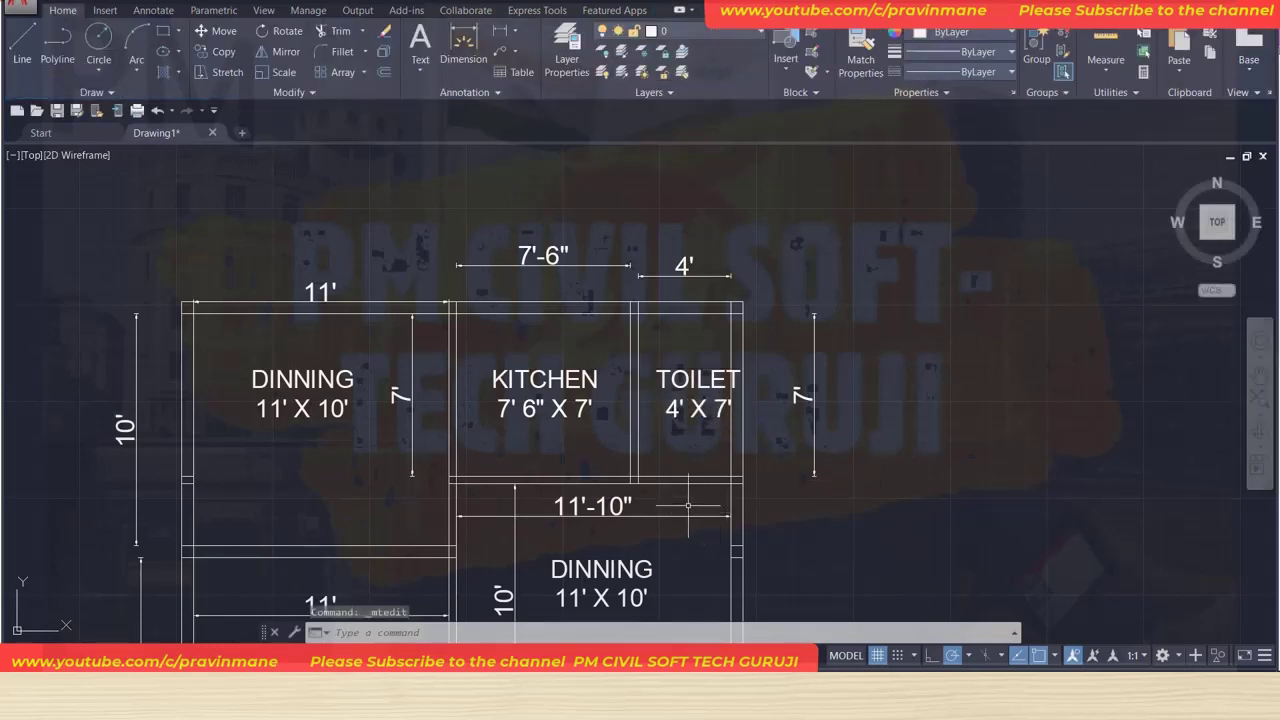
Relabel the middle room BED ROOM on one line, sized 11' 10" X 10'.
middle_click_drag(687, 505, 692, 330)
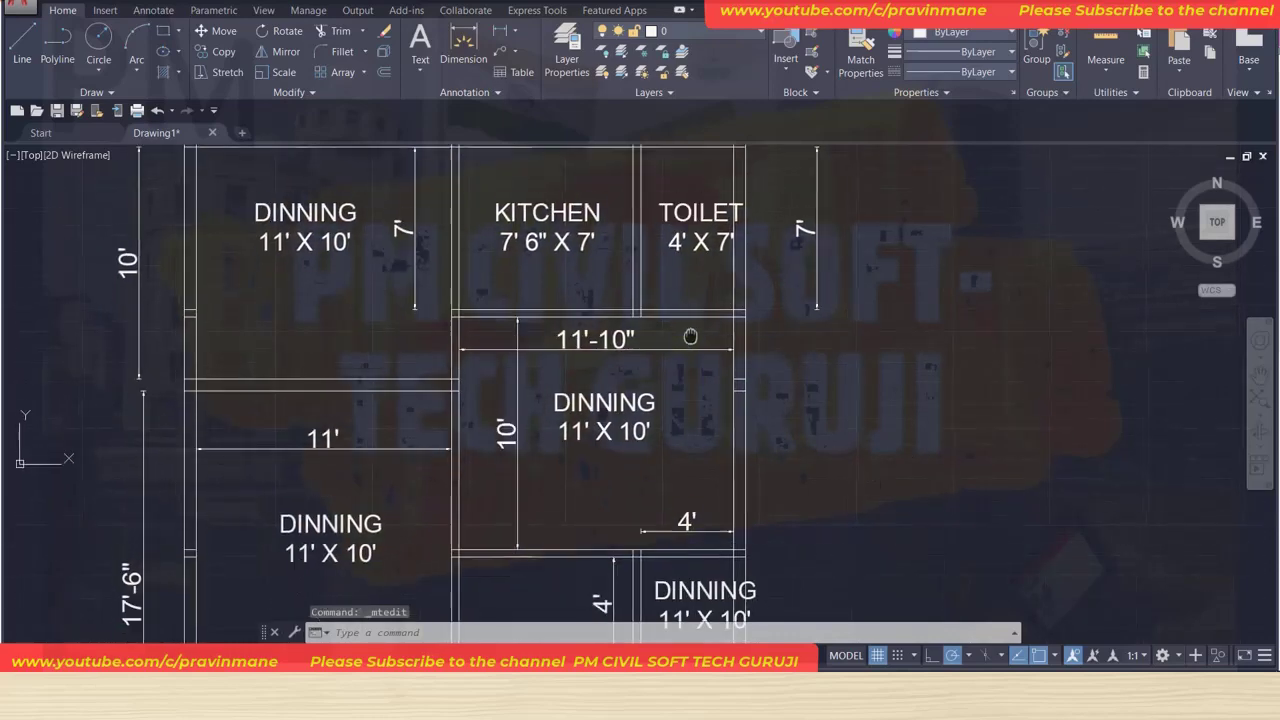
double_click(570, 392)
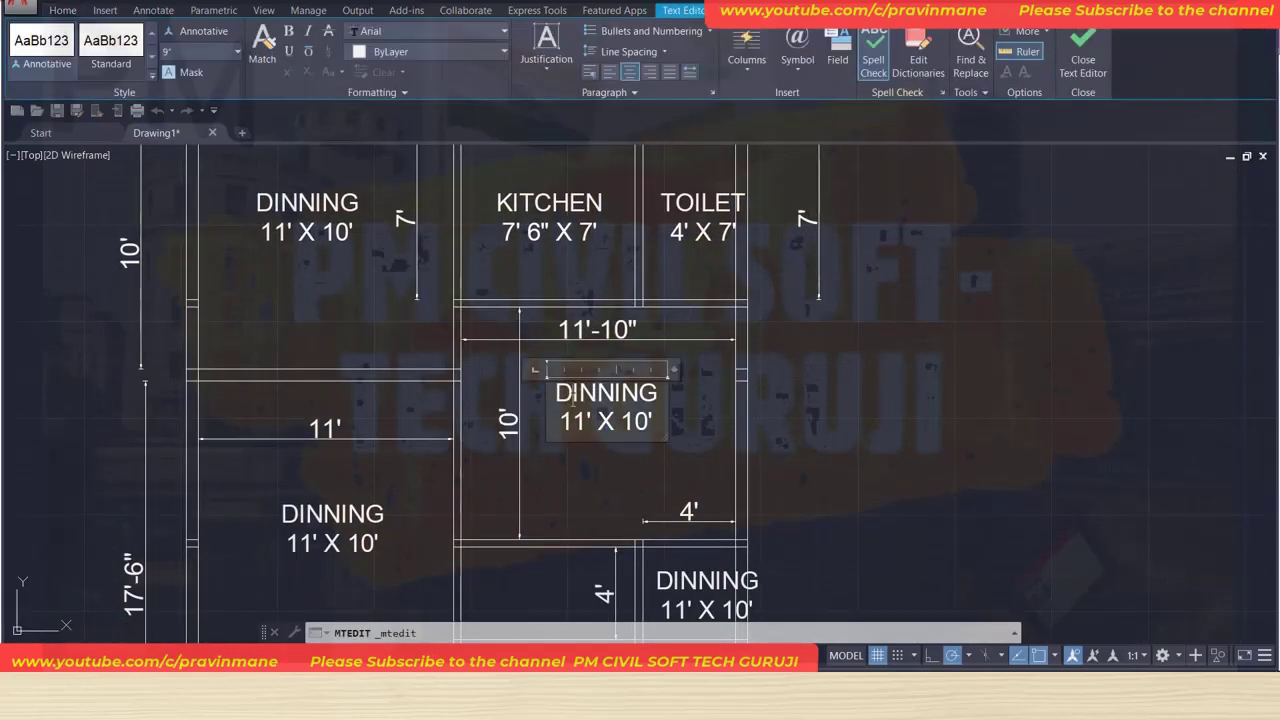
left_click_drag(556, 393, 658, 393)
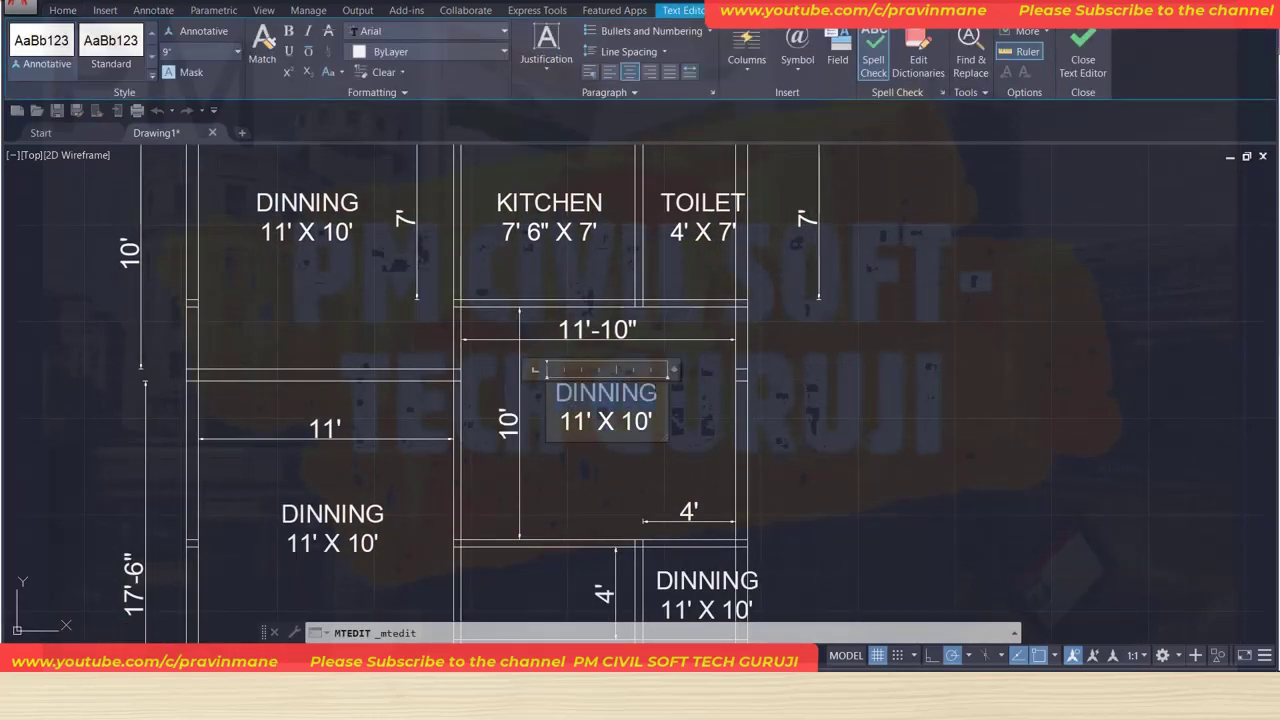
type("BE")
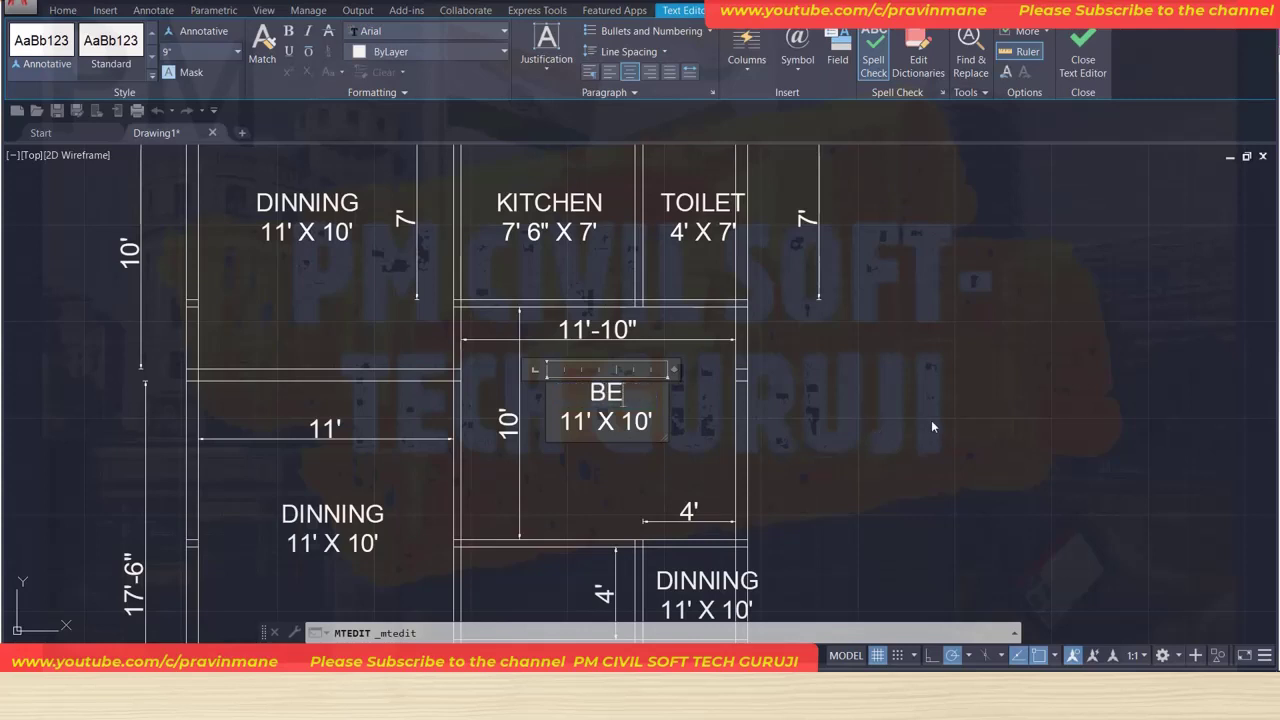
type("D ROO")
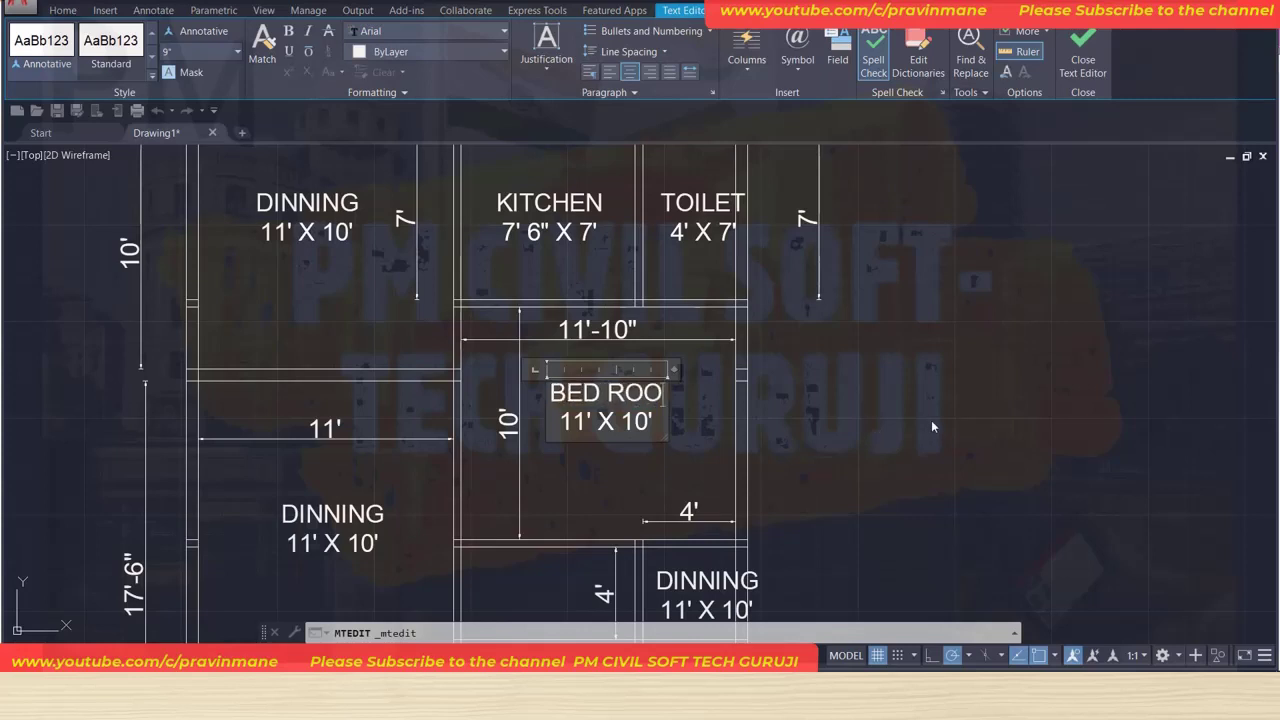
type("M")
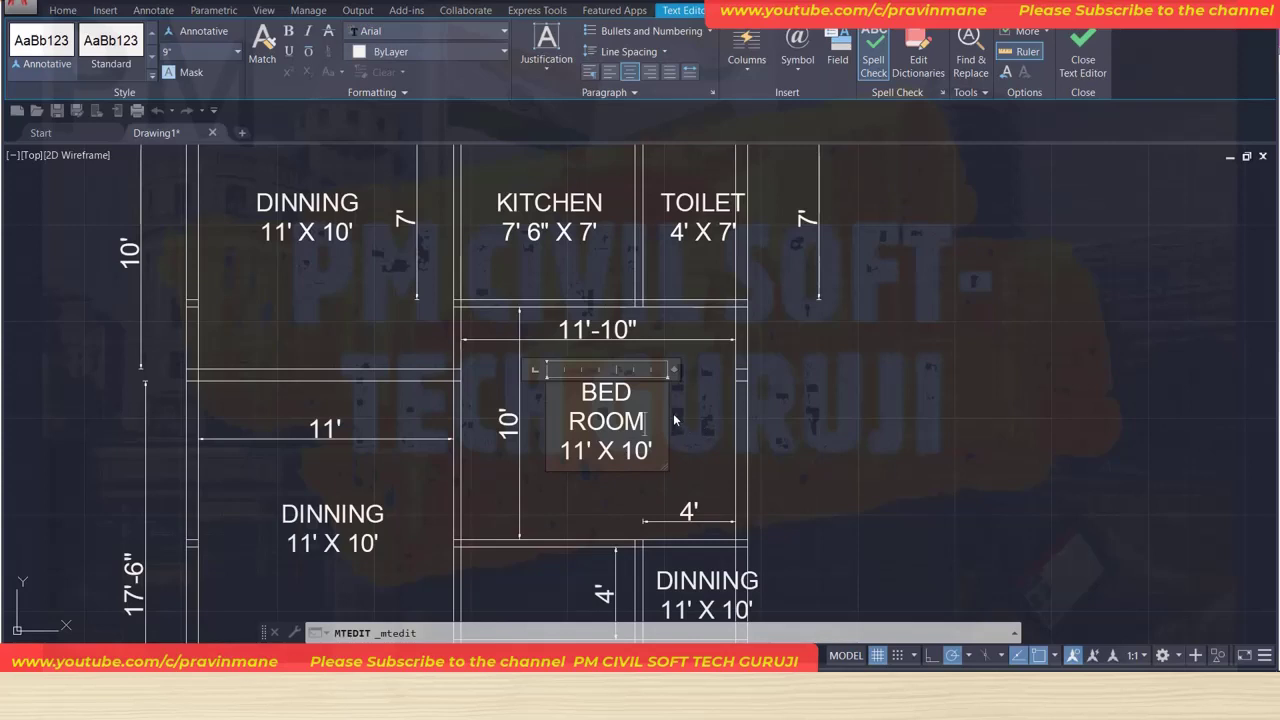
left_click_drag(674, 369, 703, 369)
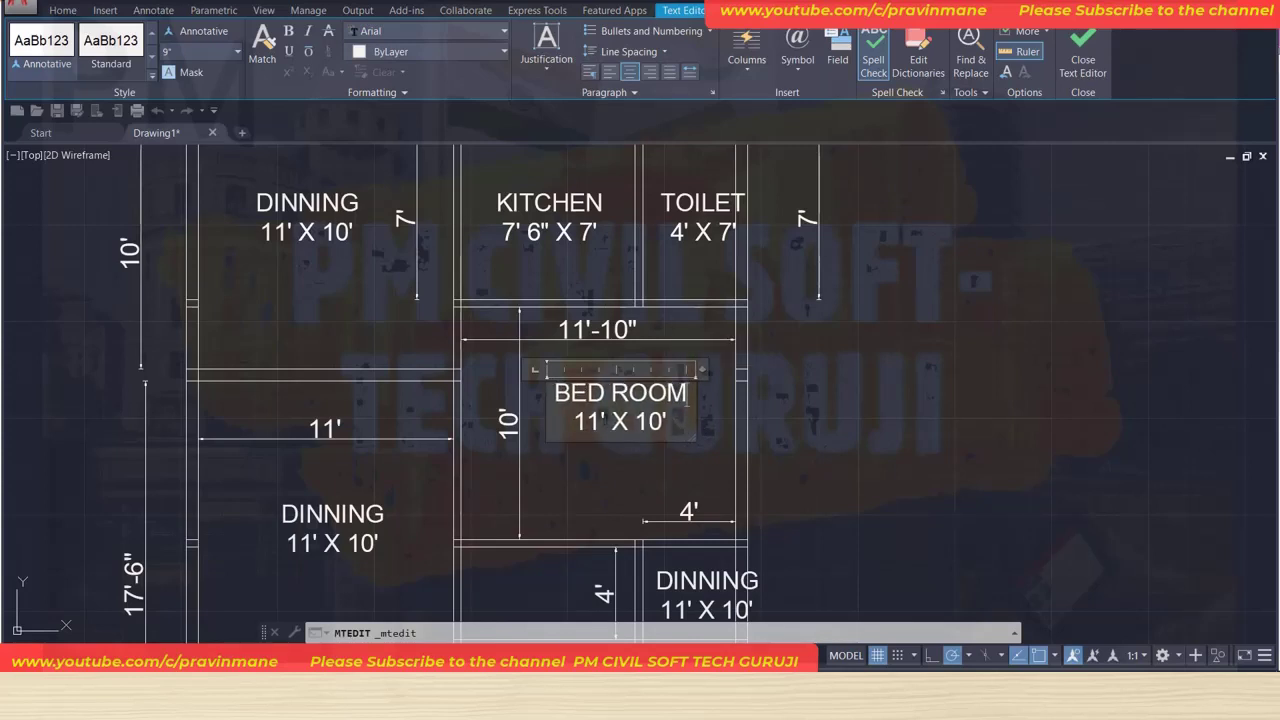
left_click(605, 424)
type("10")
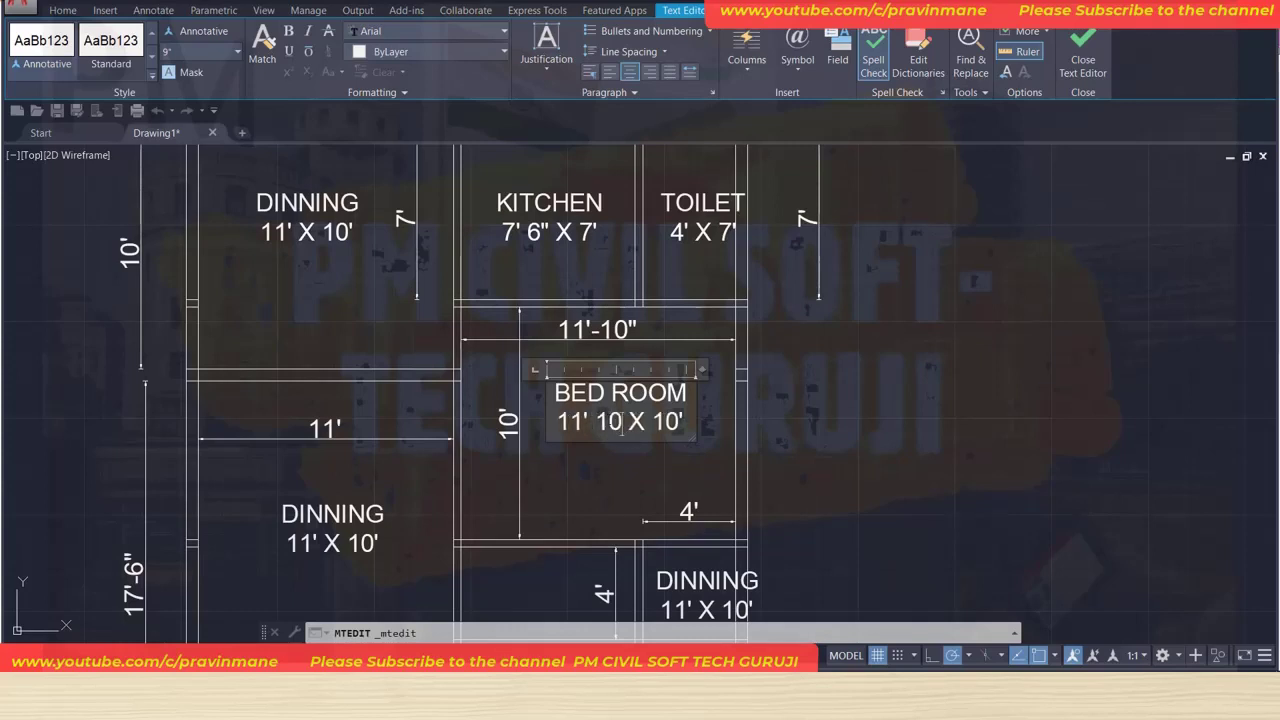
type("\"")
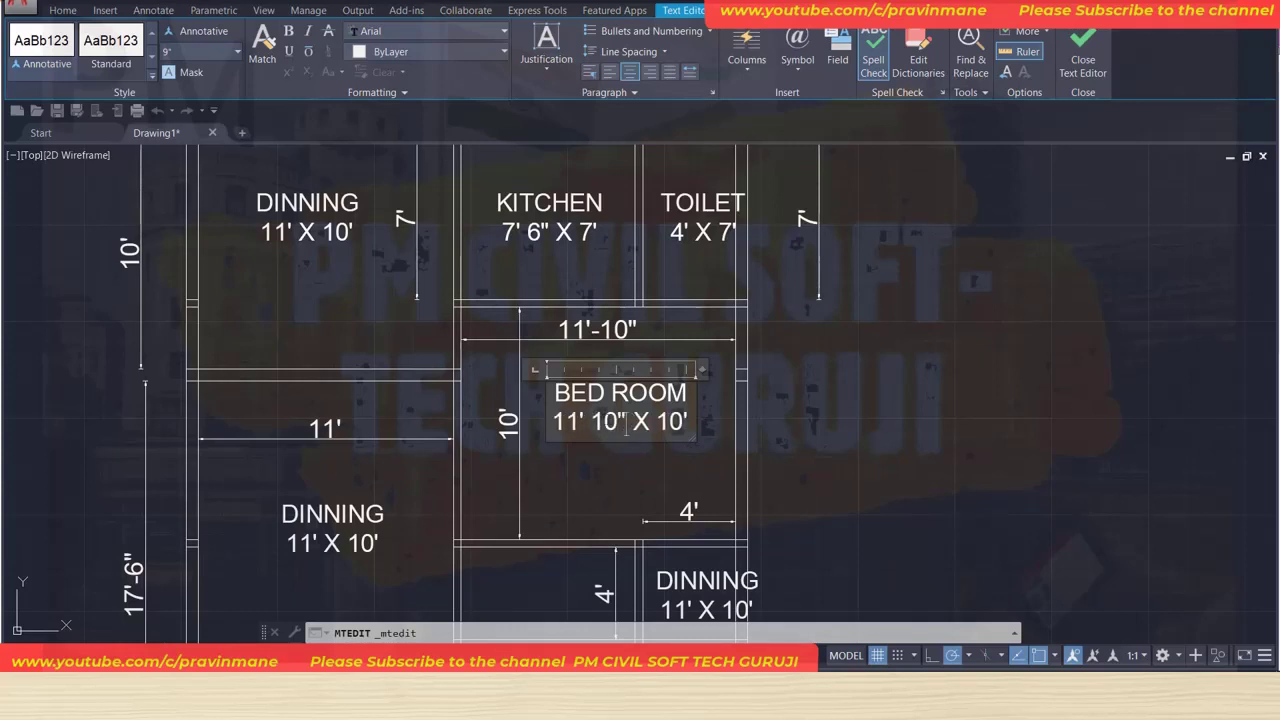
left_click(815, 435)
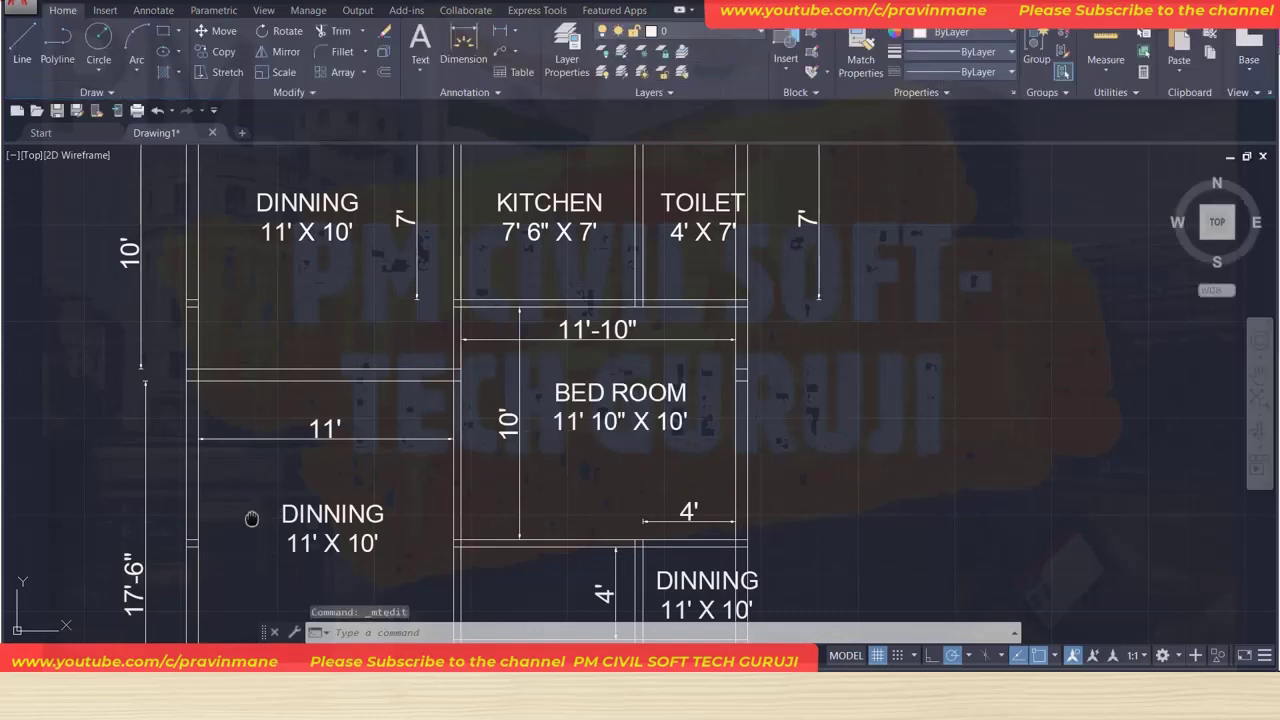
middle_click_drag(252, 517, 282, 322)
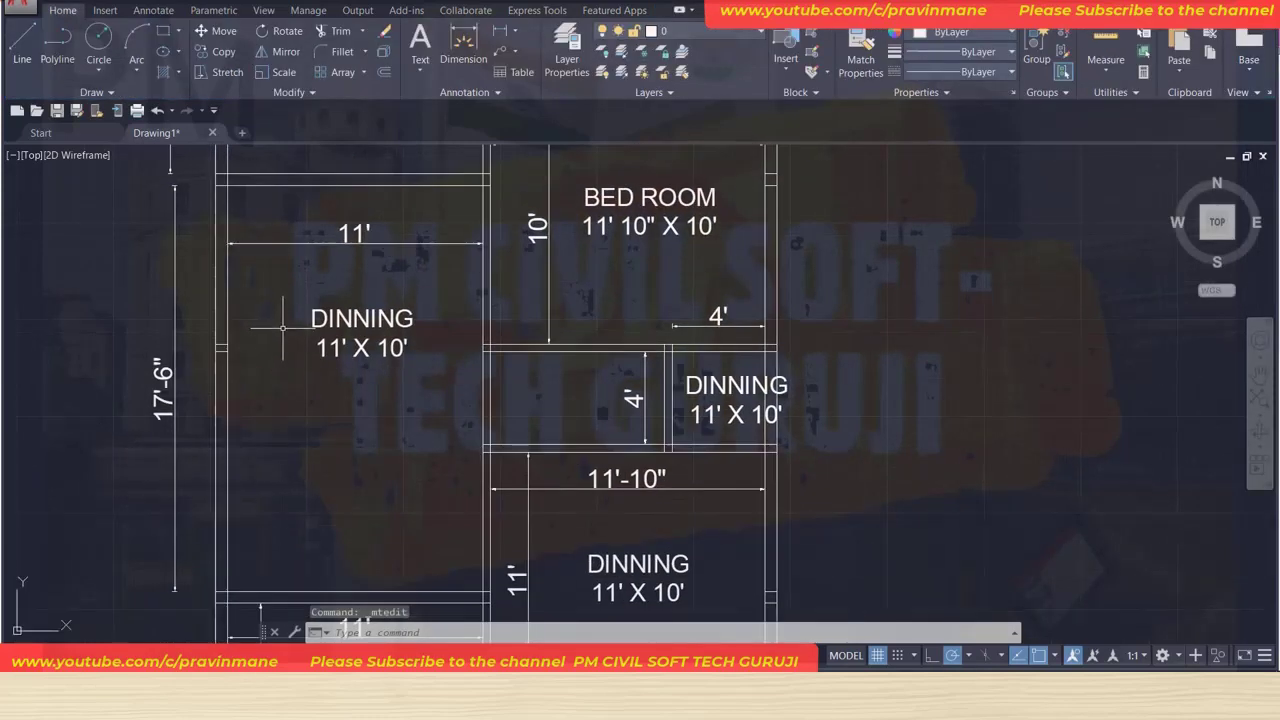
Change the left room's label to HALL with size 11' X 17' 6".
double_click(336, 320)
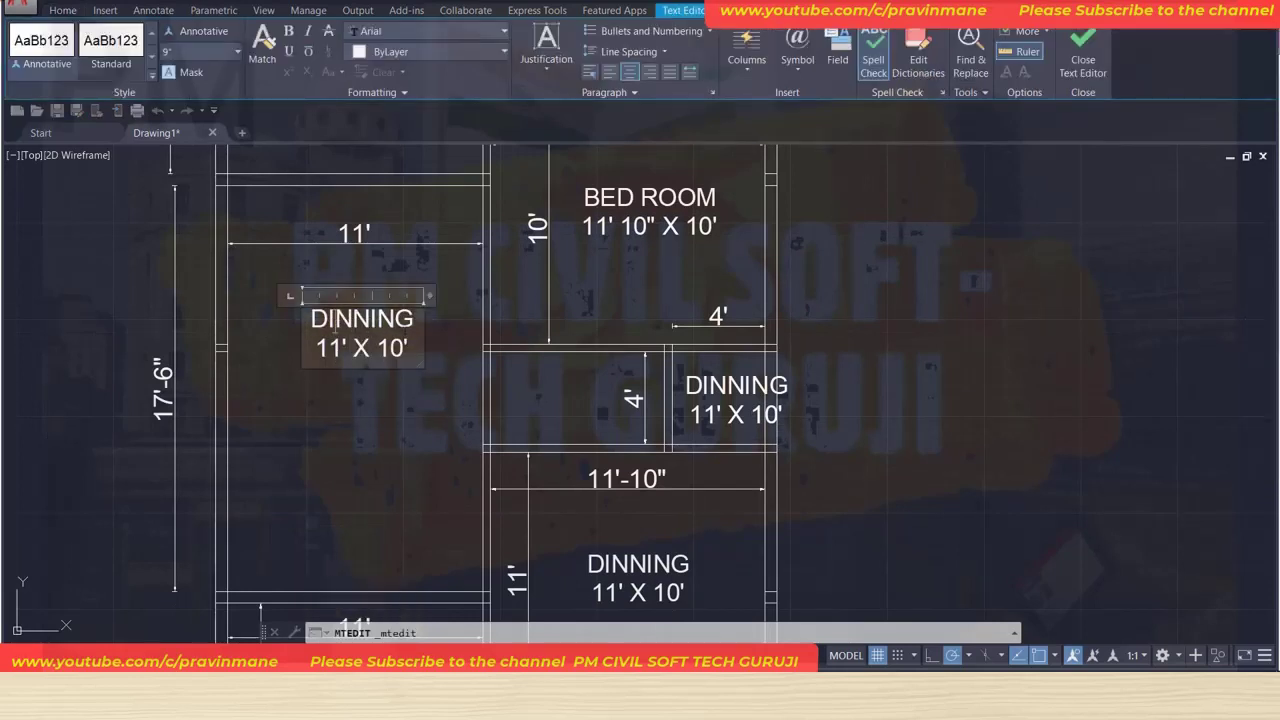
left_click_drag(414, 320, 311, 320)
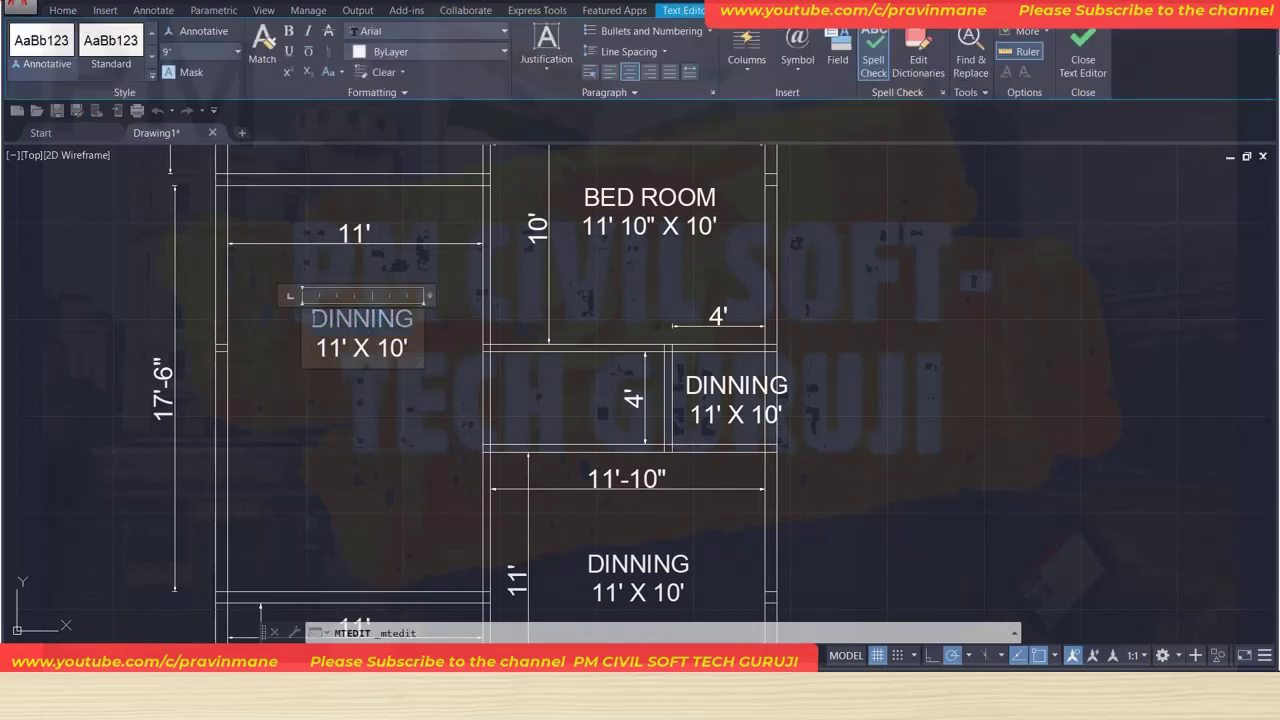
type("HALL")
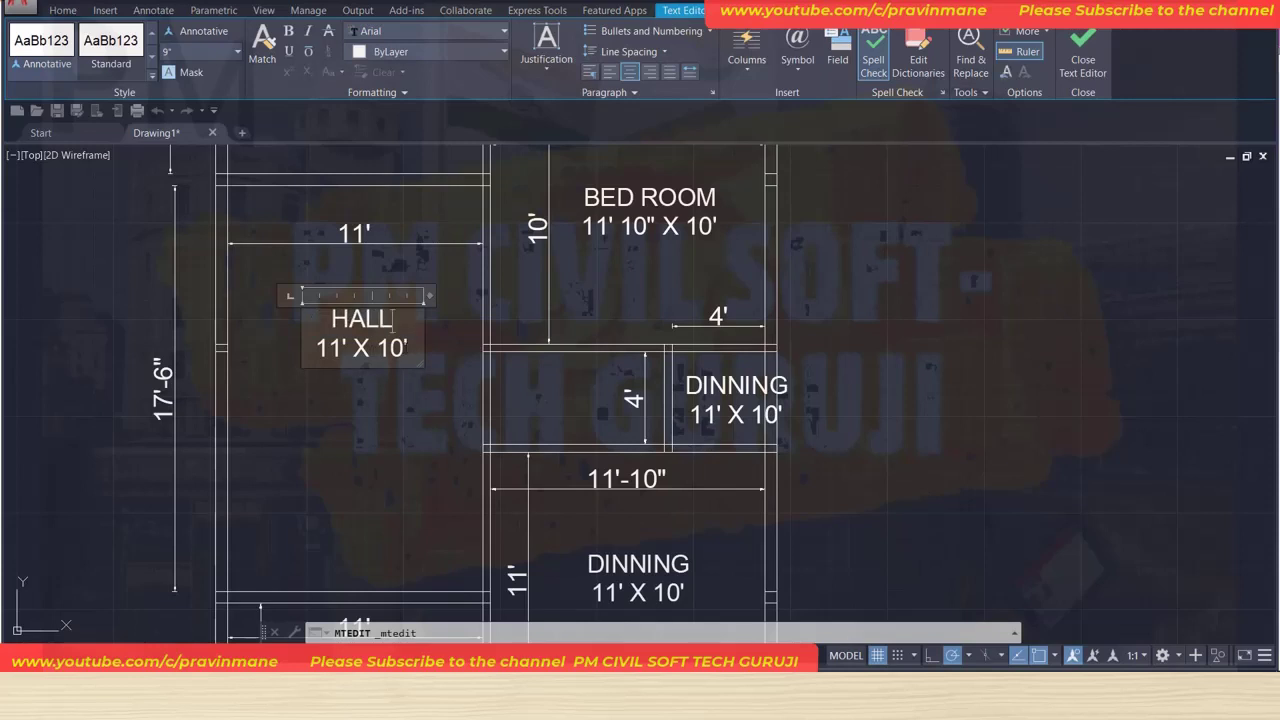
left_click(401, 347)
key("BackSpace")
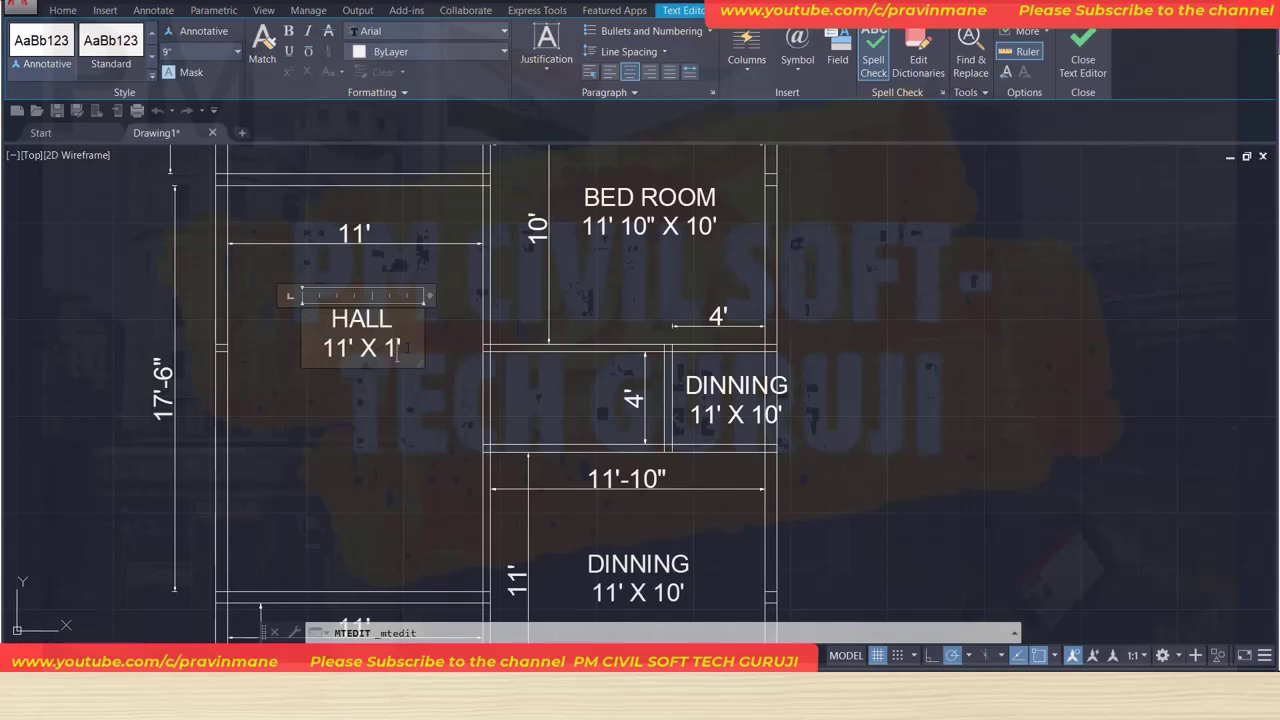
type("7'")
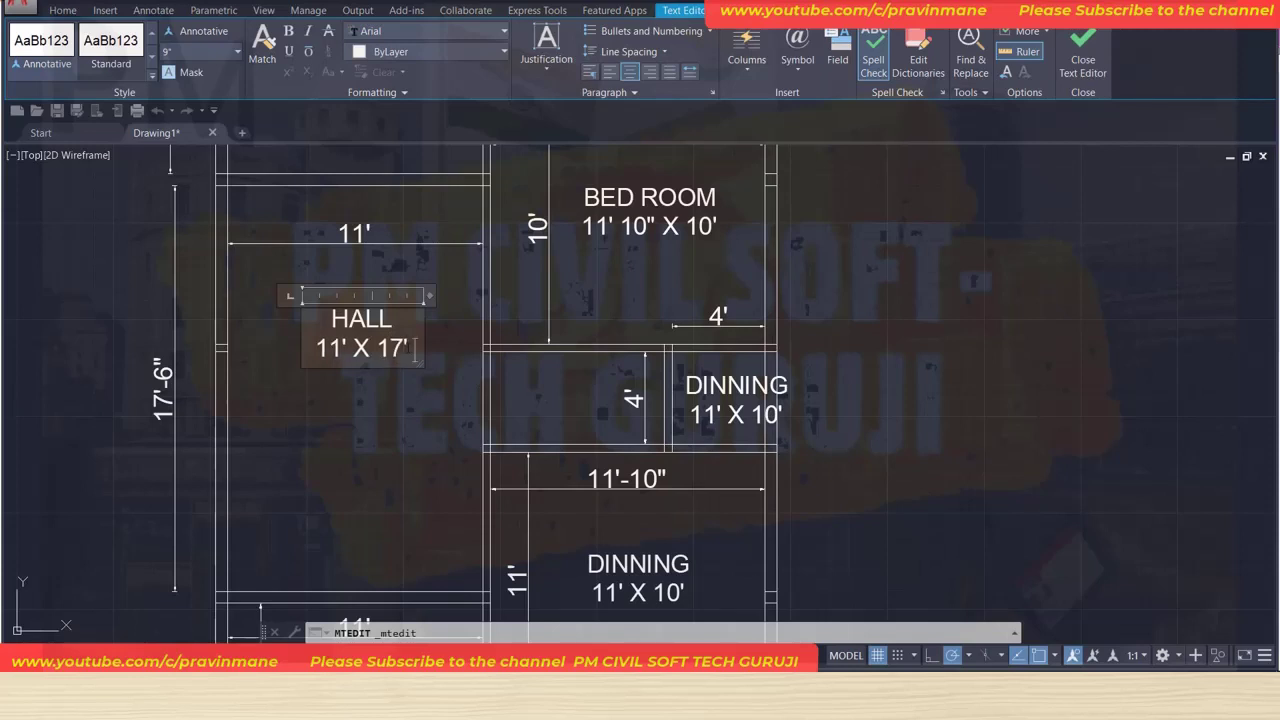
type(" 6")
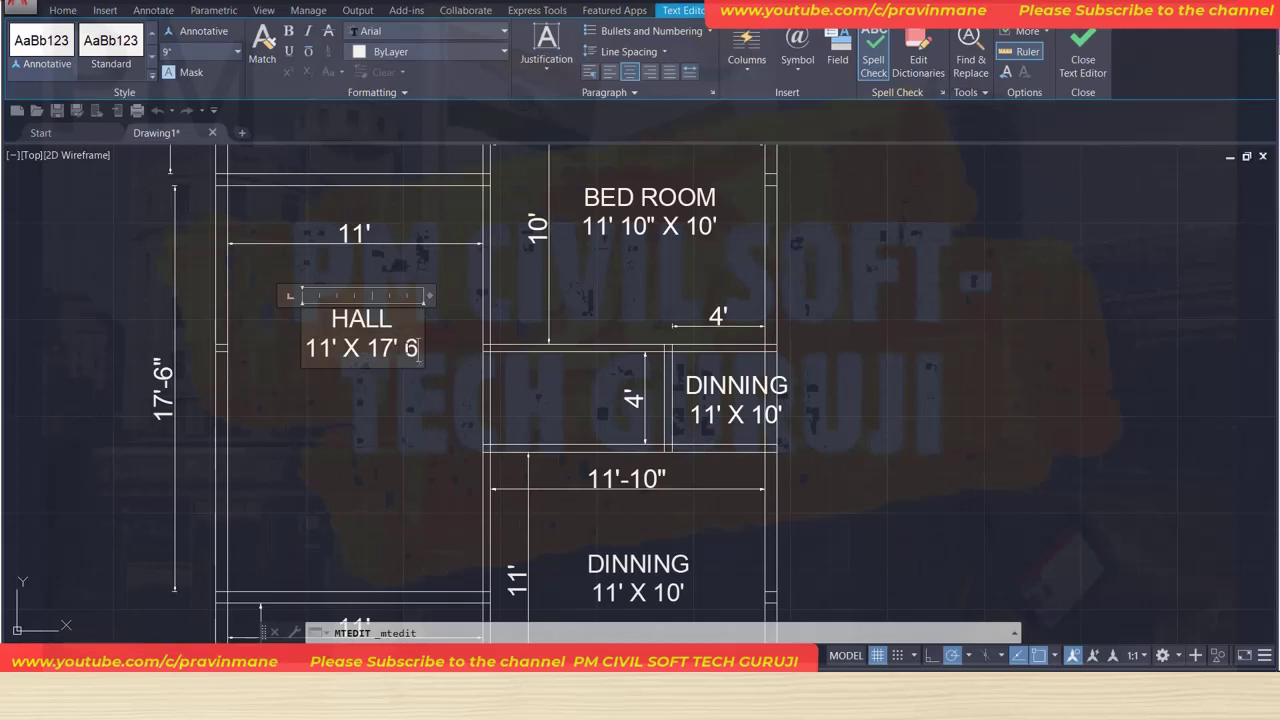
type("\"")
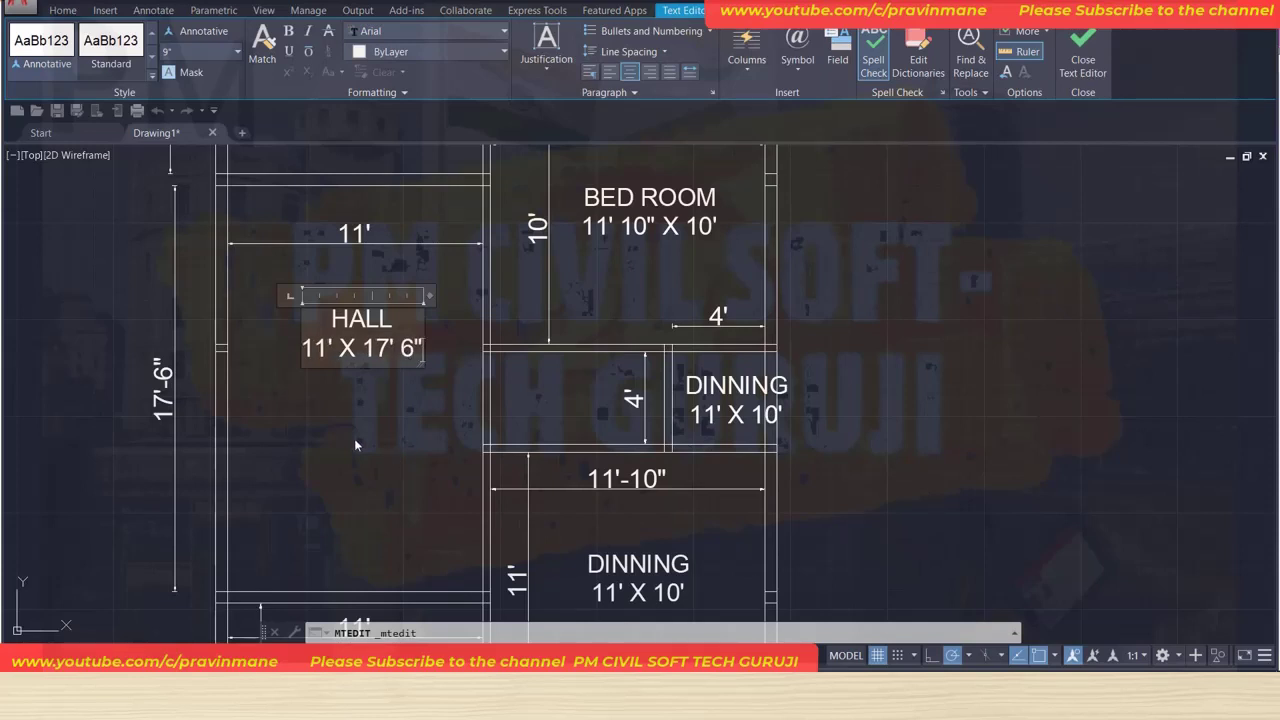
left_click(355, 441)
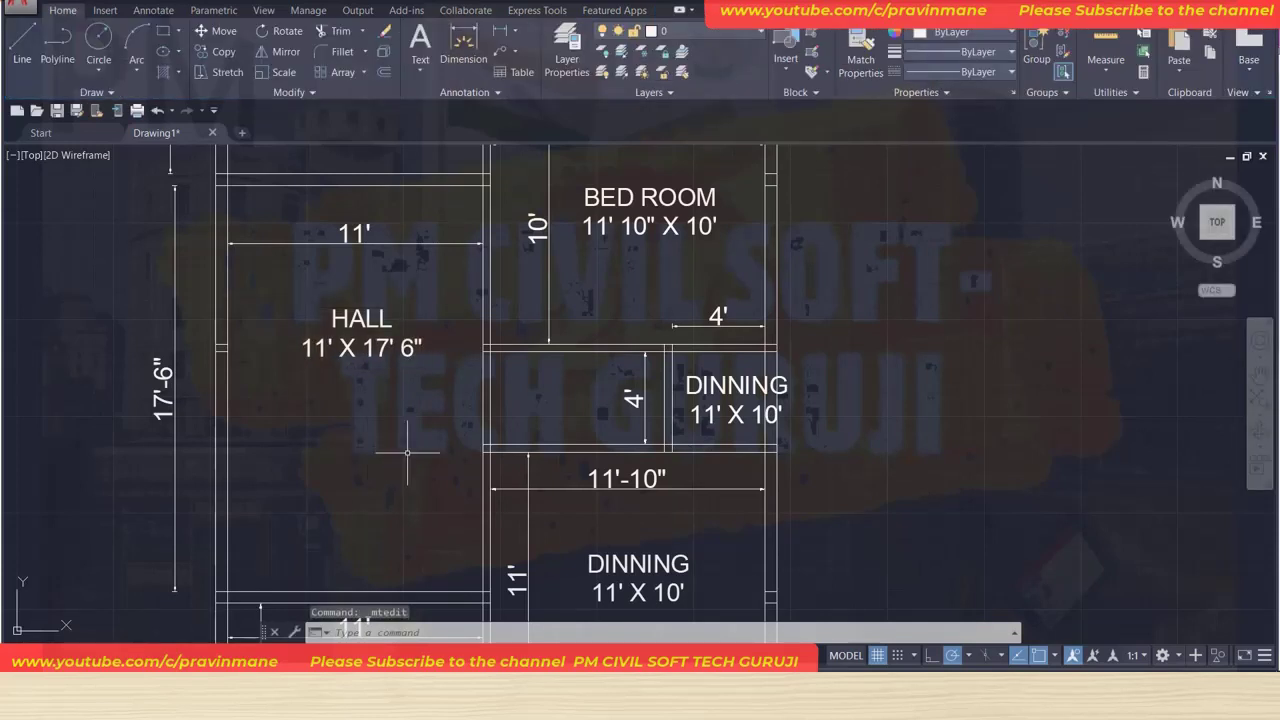
Relabel the copied DINNING text below the bedroom as TOILET 7' X 4'.
double_click(730, 386)
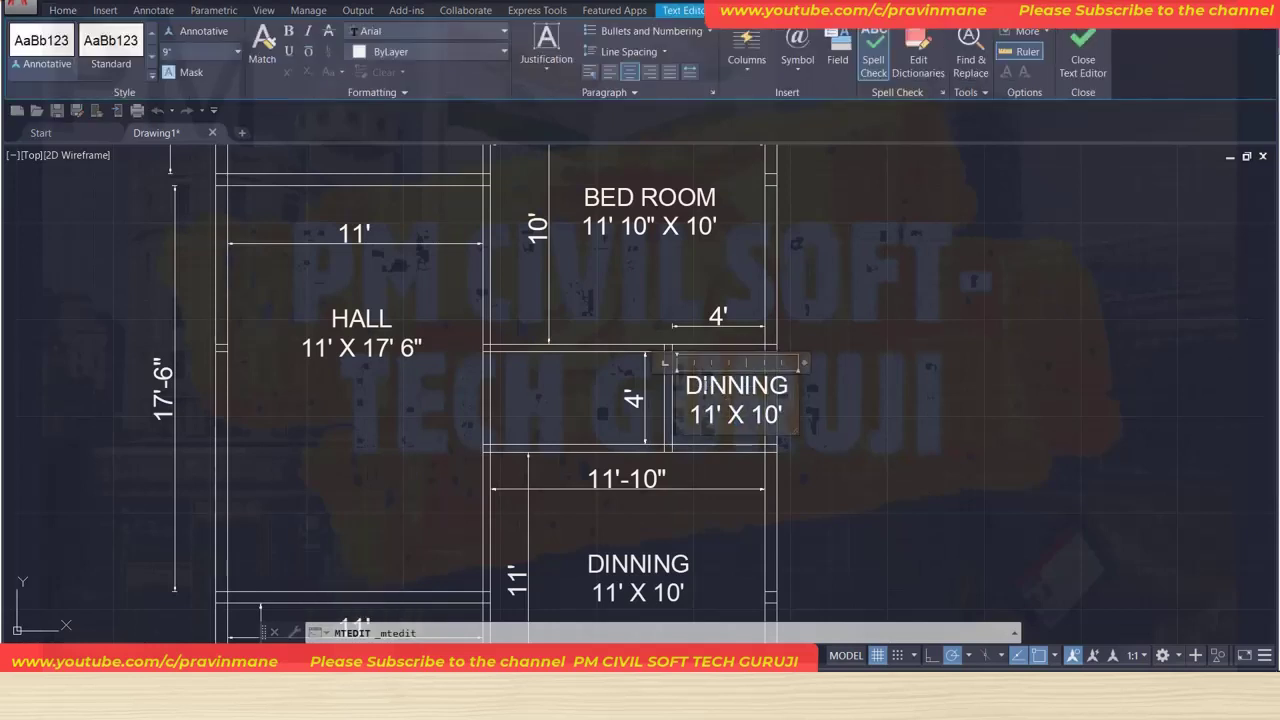
left_click_drag(684, 386, 789, 386)
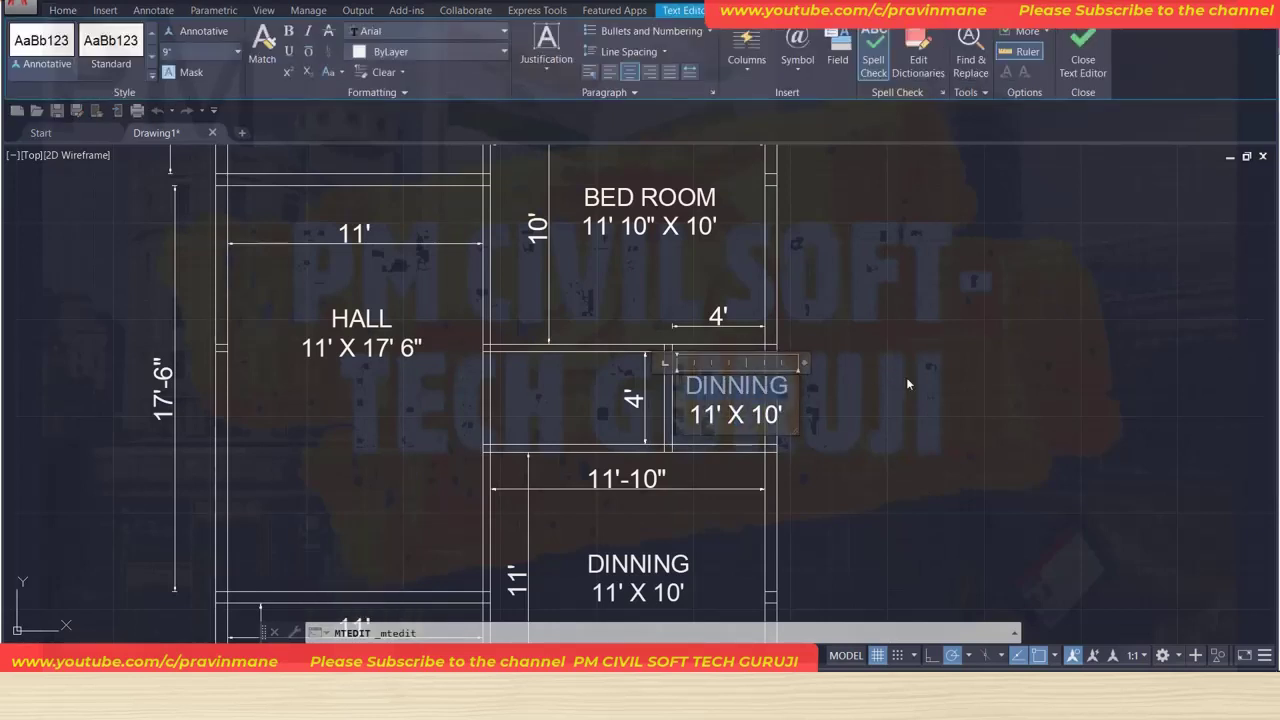
type("T")
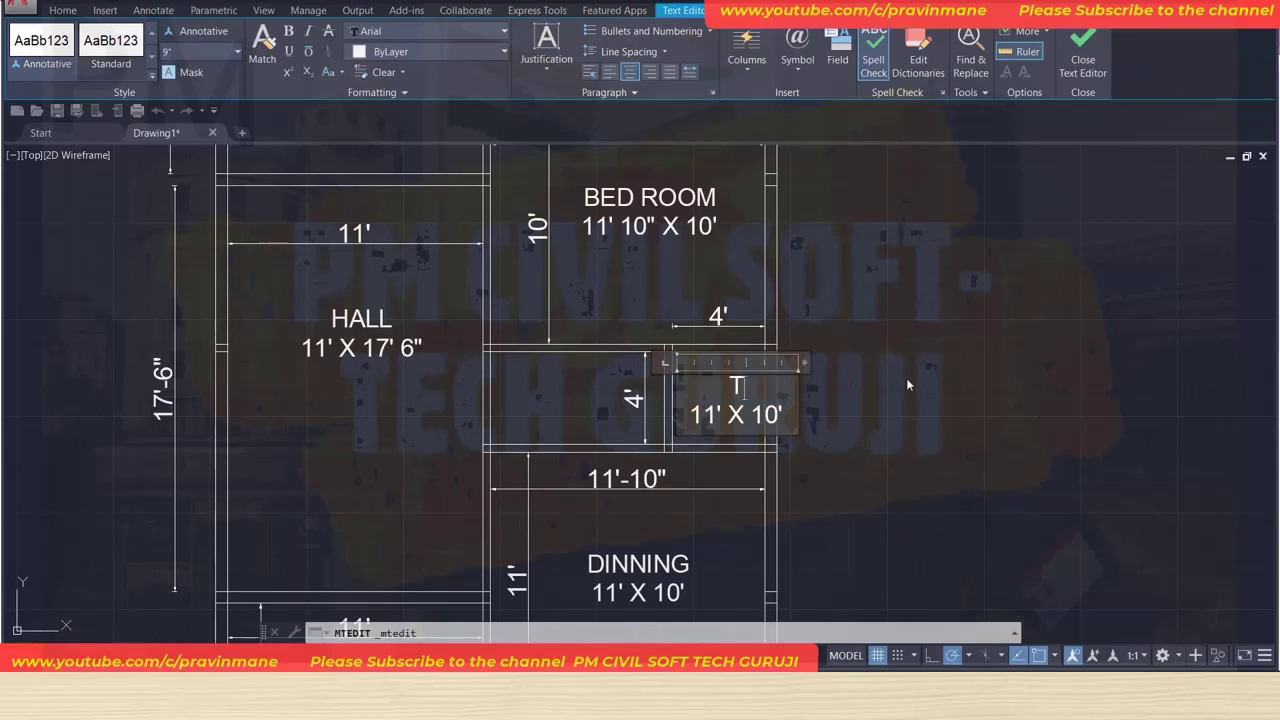
type("OILE")
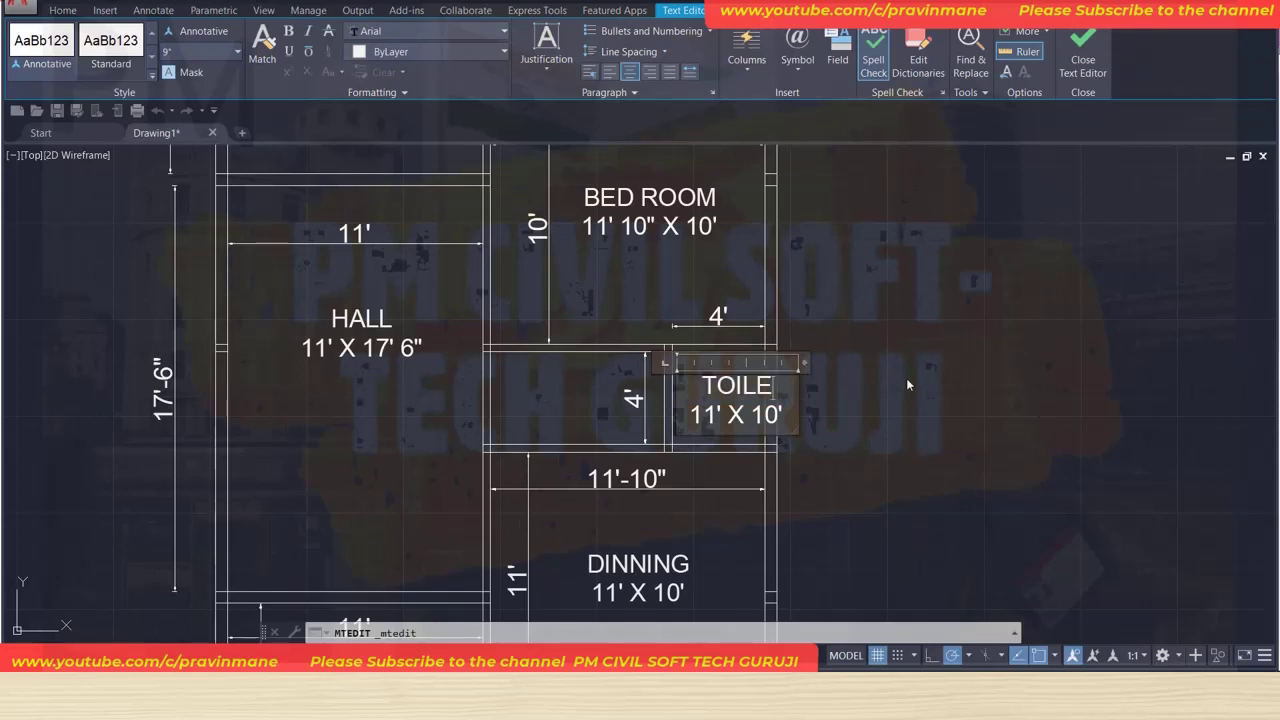
type("T")
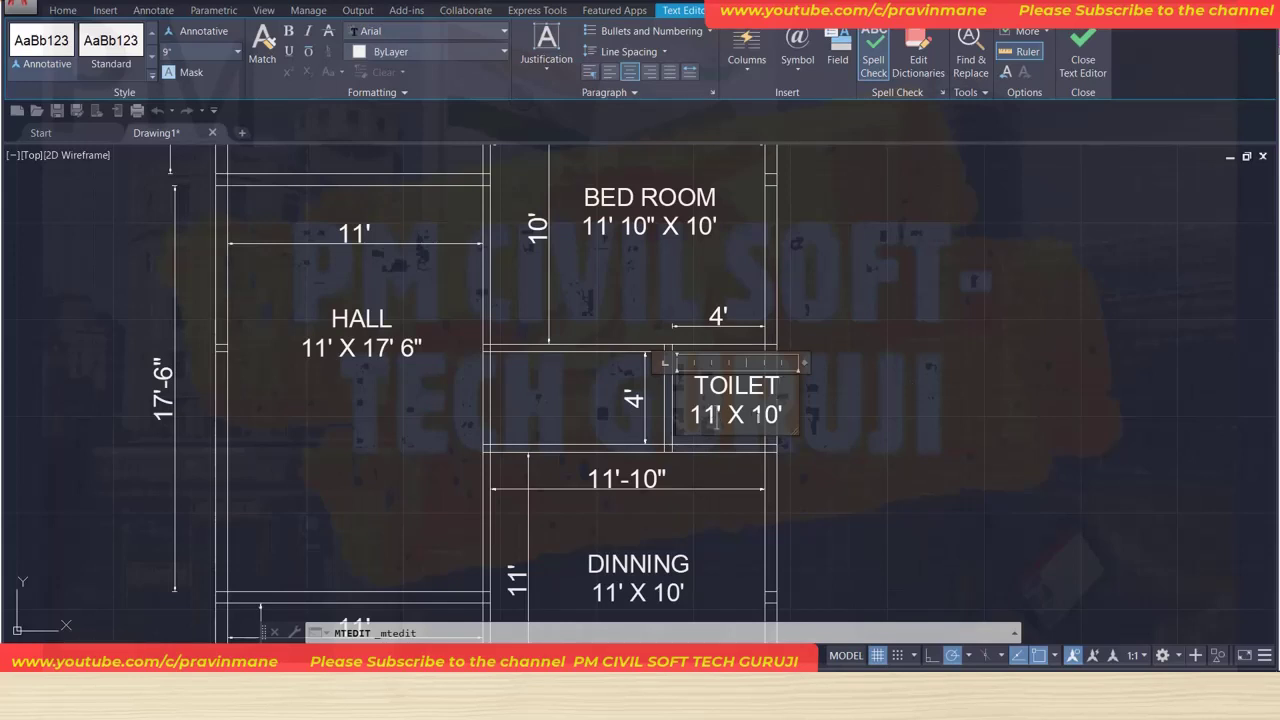
left_click(709, 421)
key("BackSpace")
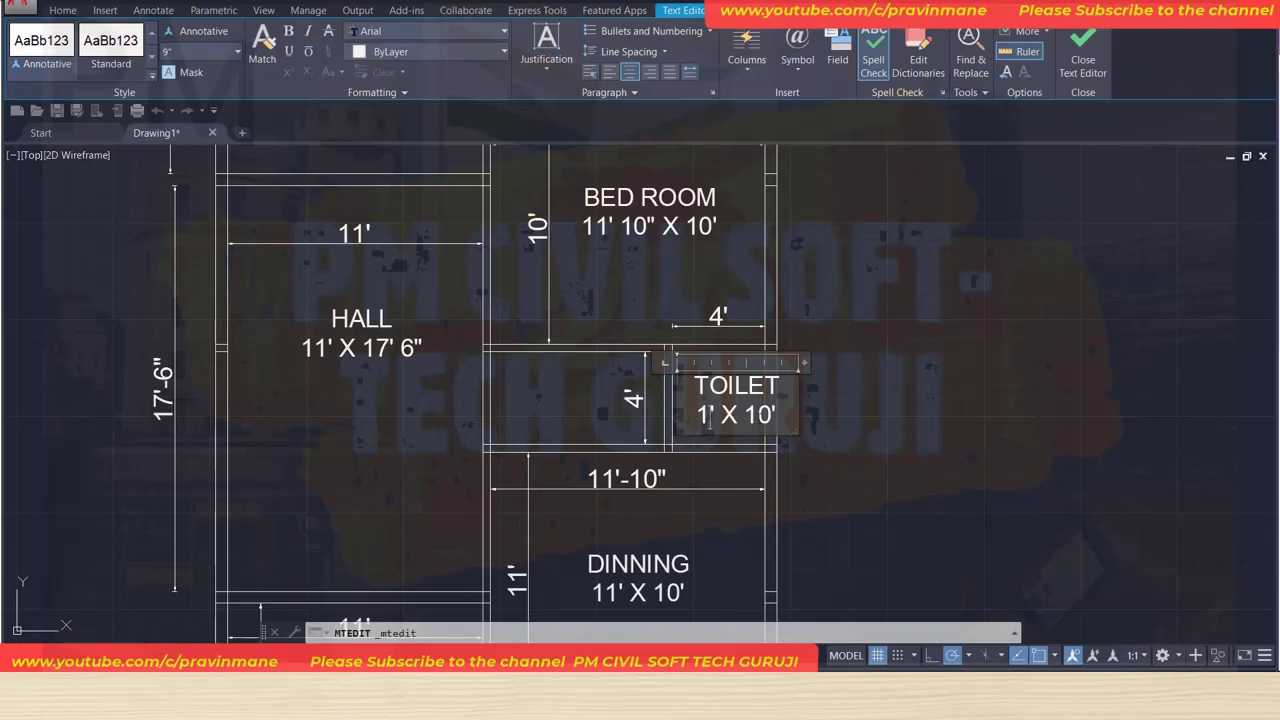
key("BackSpace")
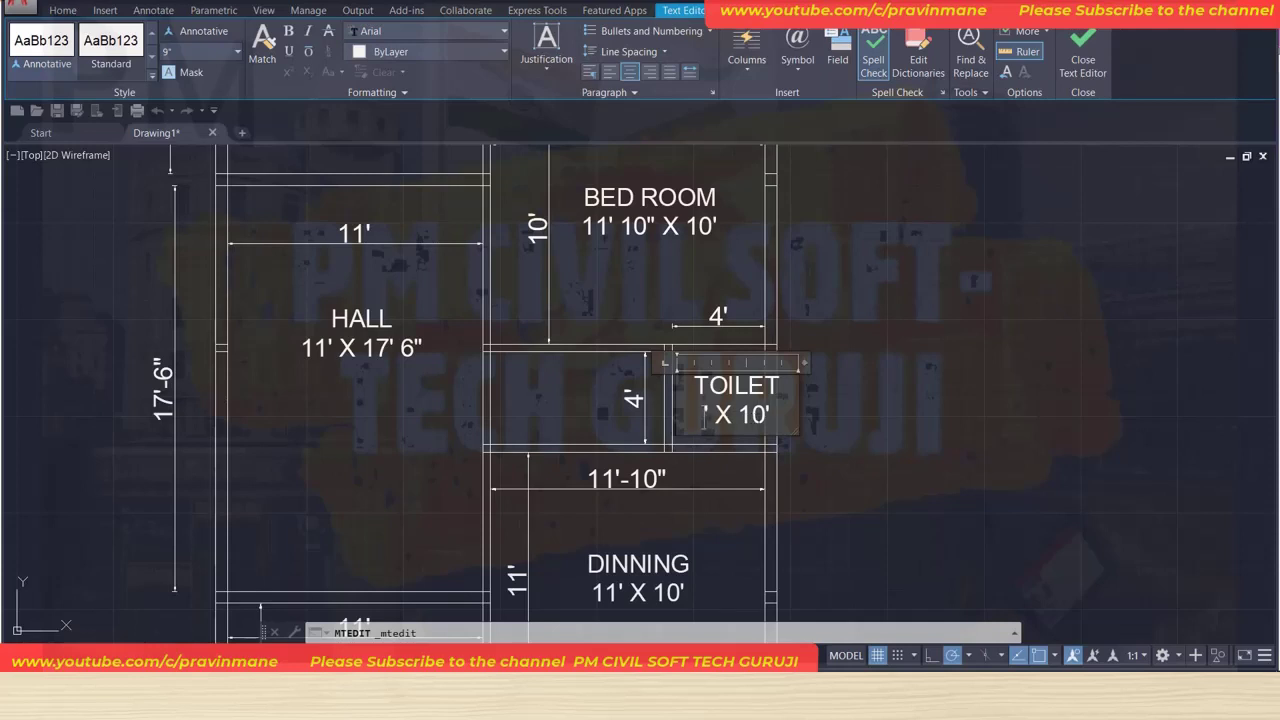
type("7")
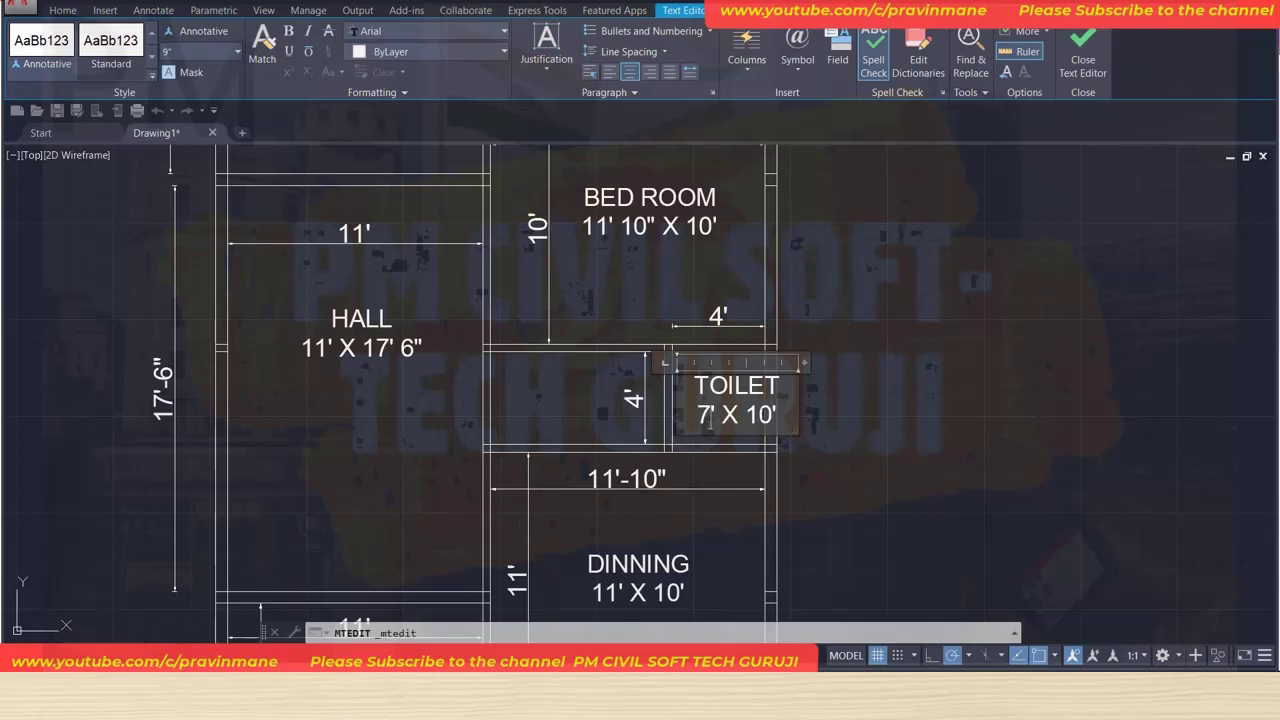
key("BackSpace")
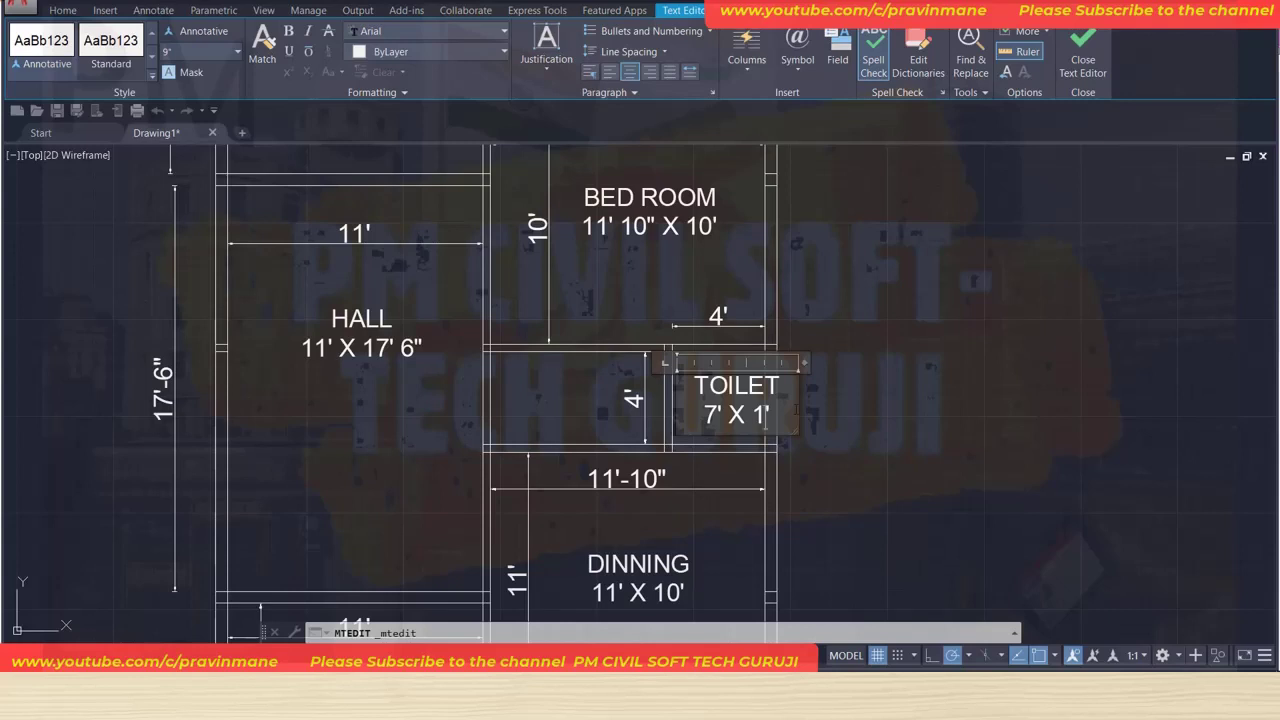
key("BackSpace")
type("4")
Close the text editor and save the drawing with Ctrl+S.
left_click(880, 409)
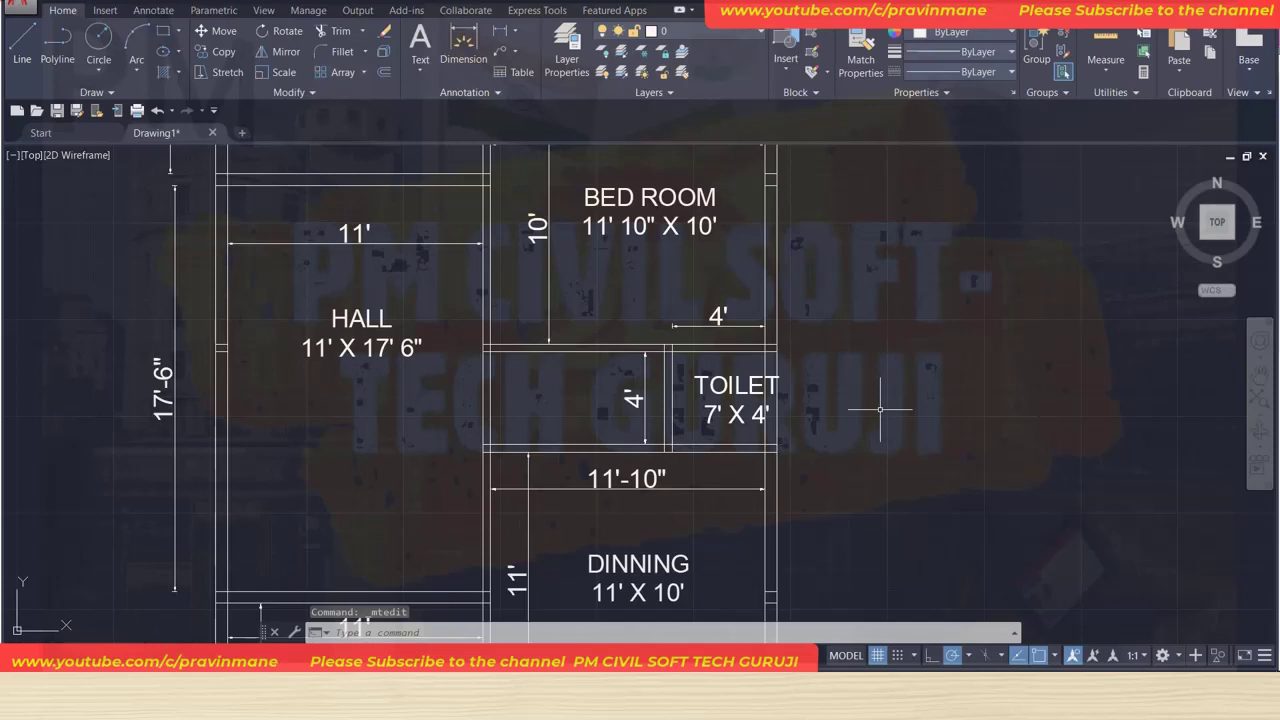
key("ctrl+s")
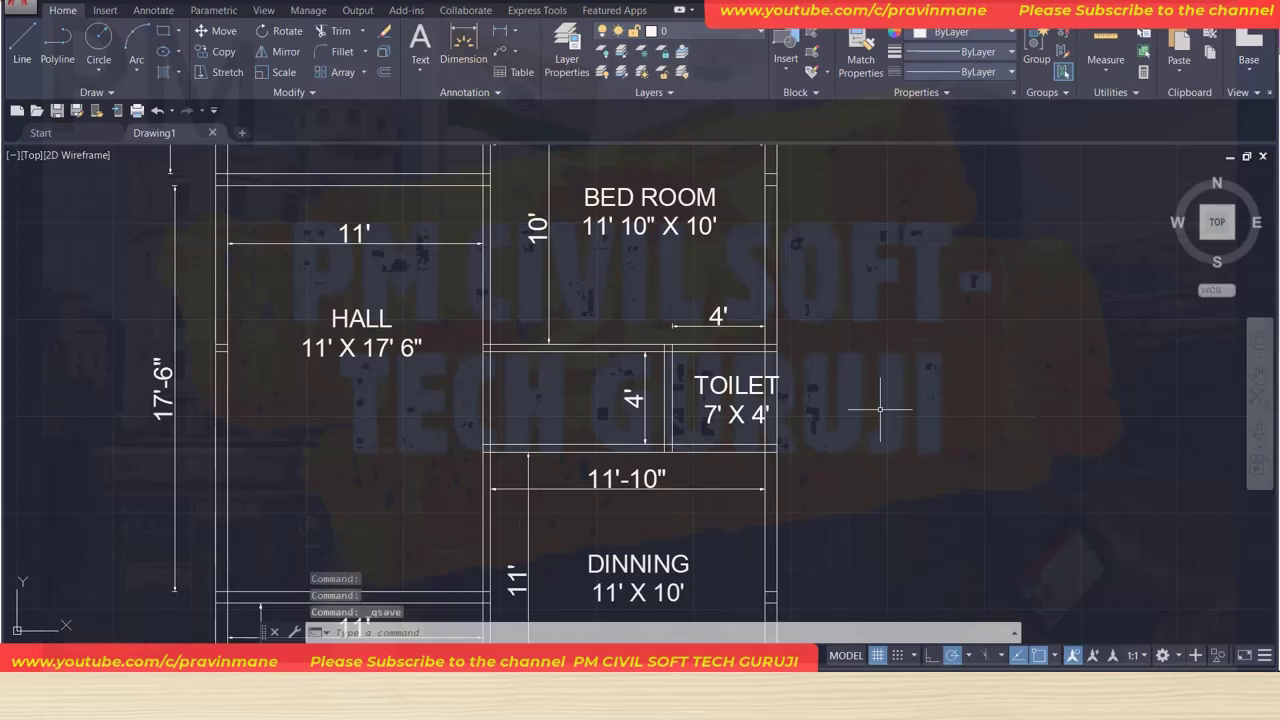
scroll(680, 397, "up", 2)
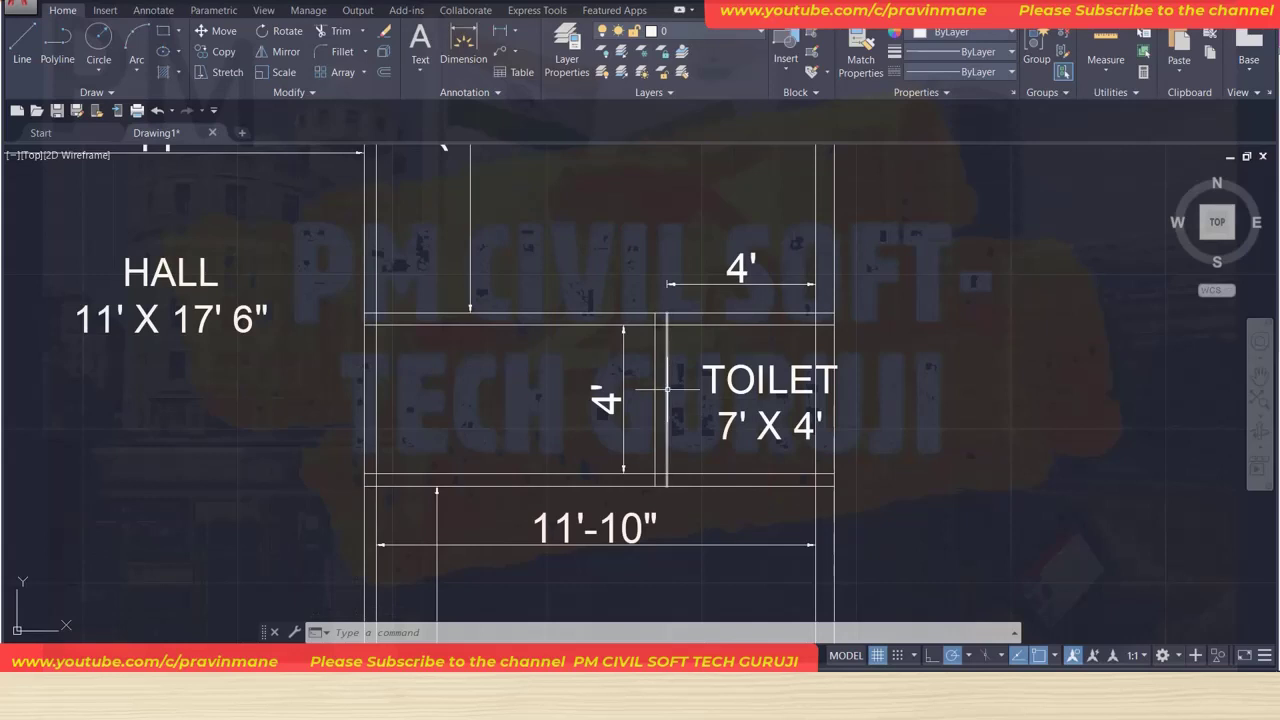
Erase the toilet's two old partition lines.
left_click(665, 390)
left_click(655, 391)
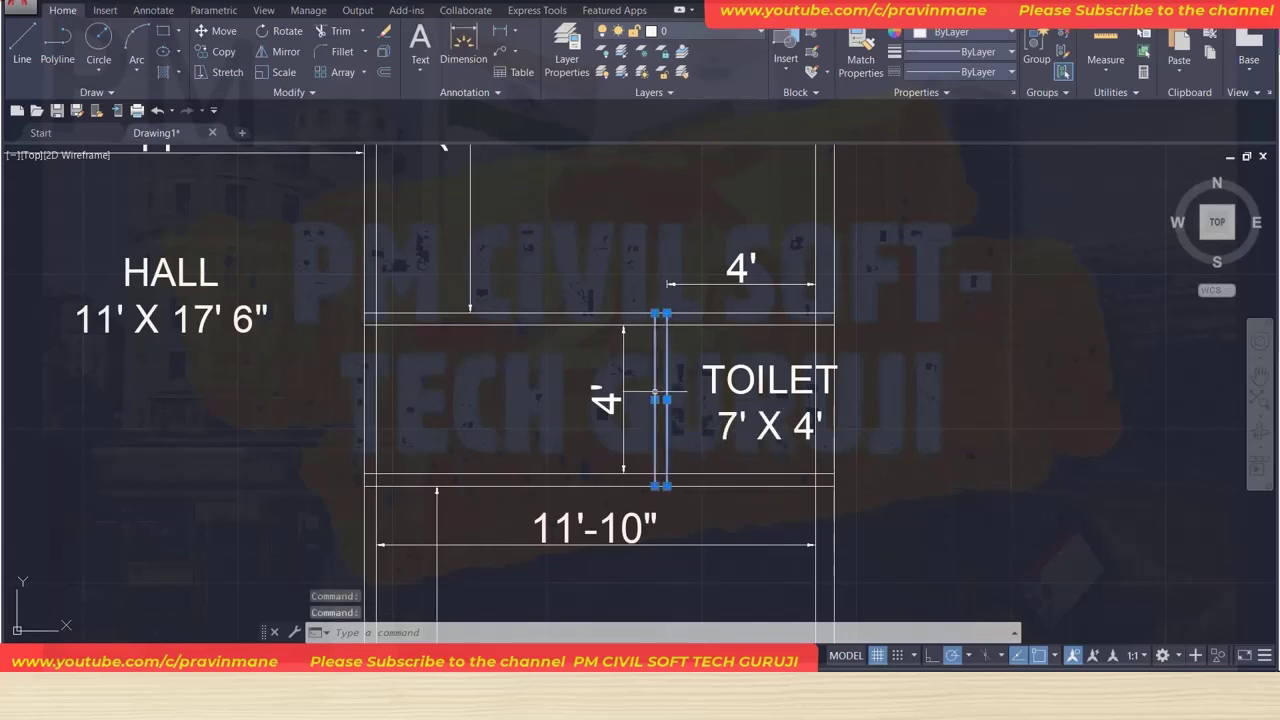
key("Delete")
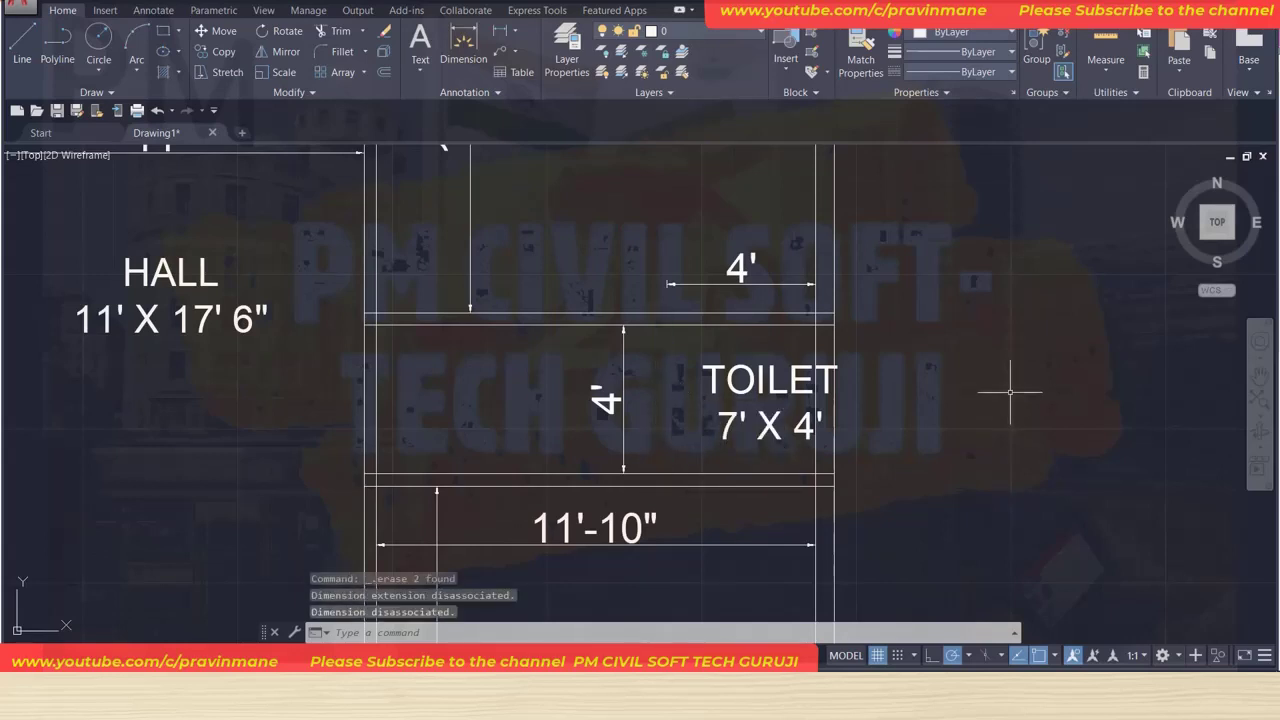
Offset the right wall line 7' to the left for the new partition.
type("o")
key("Return")
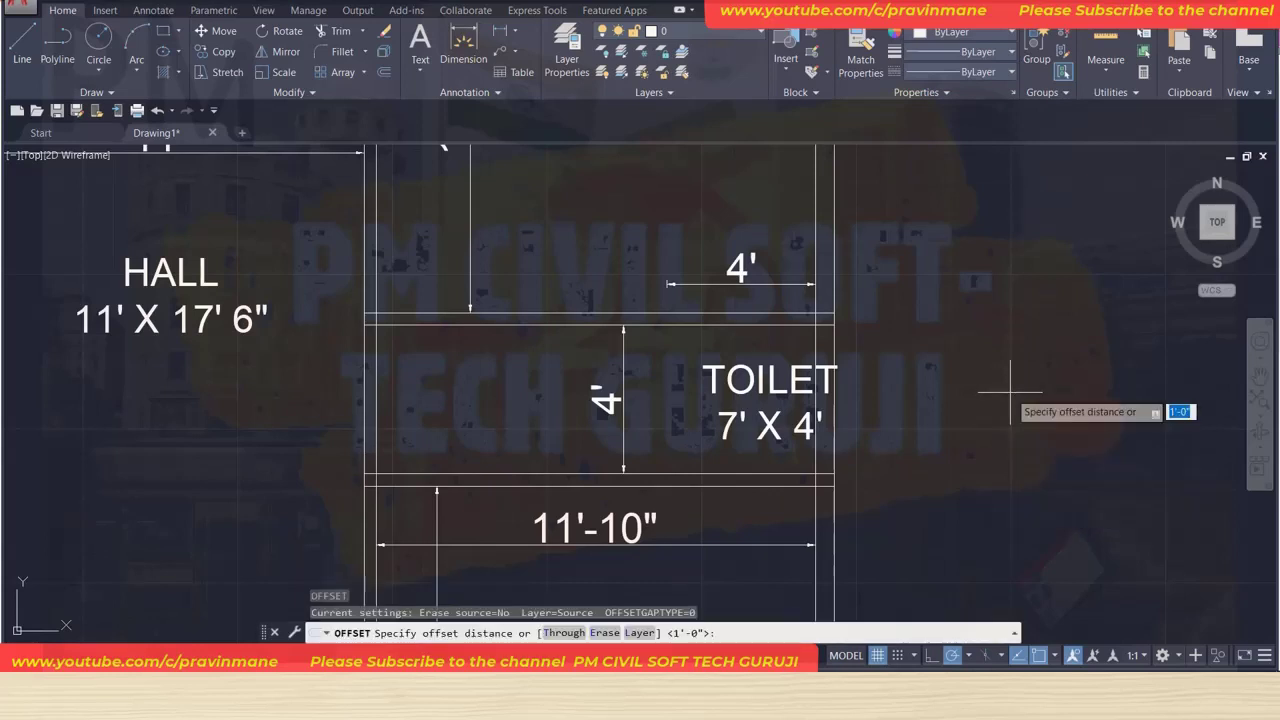
type("7")
key("Return")
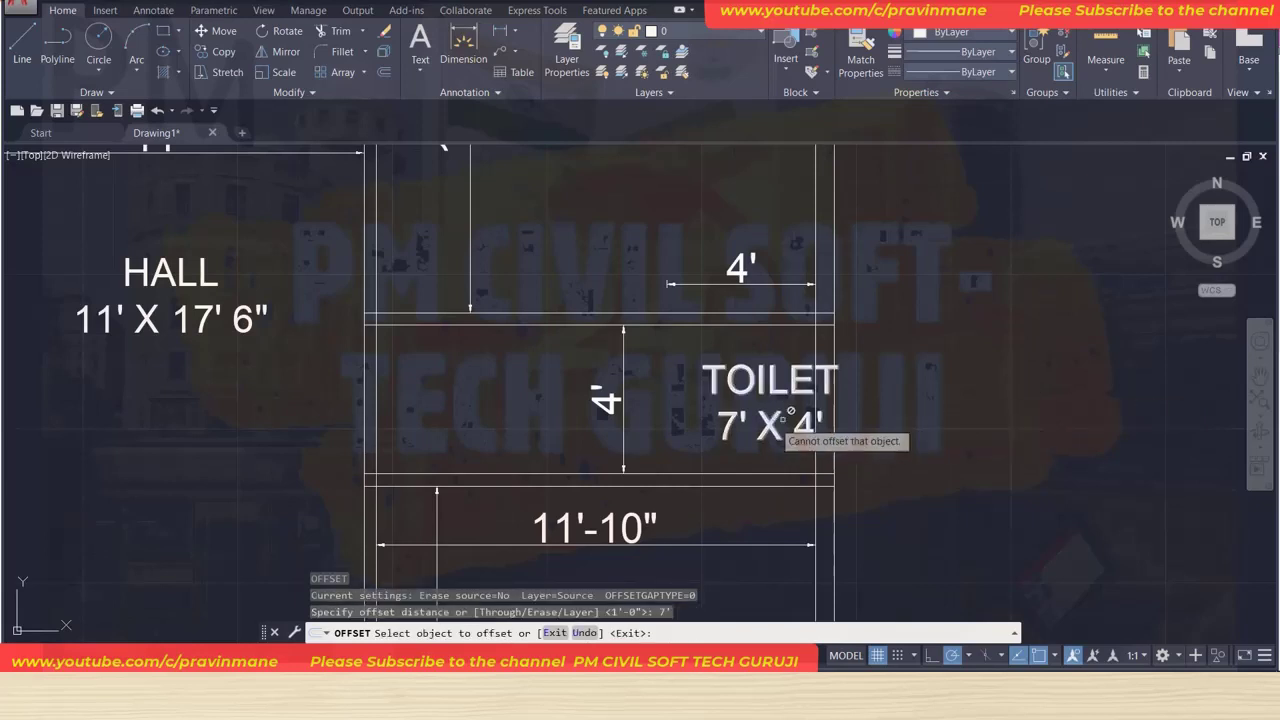
left_click(816, 343)
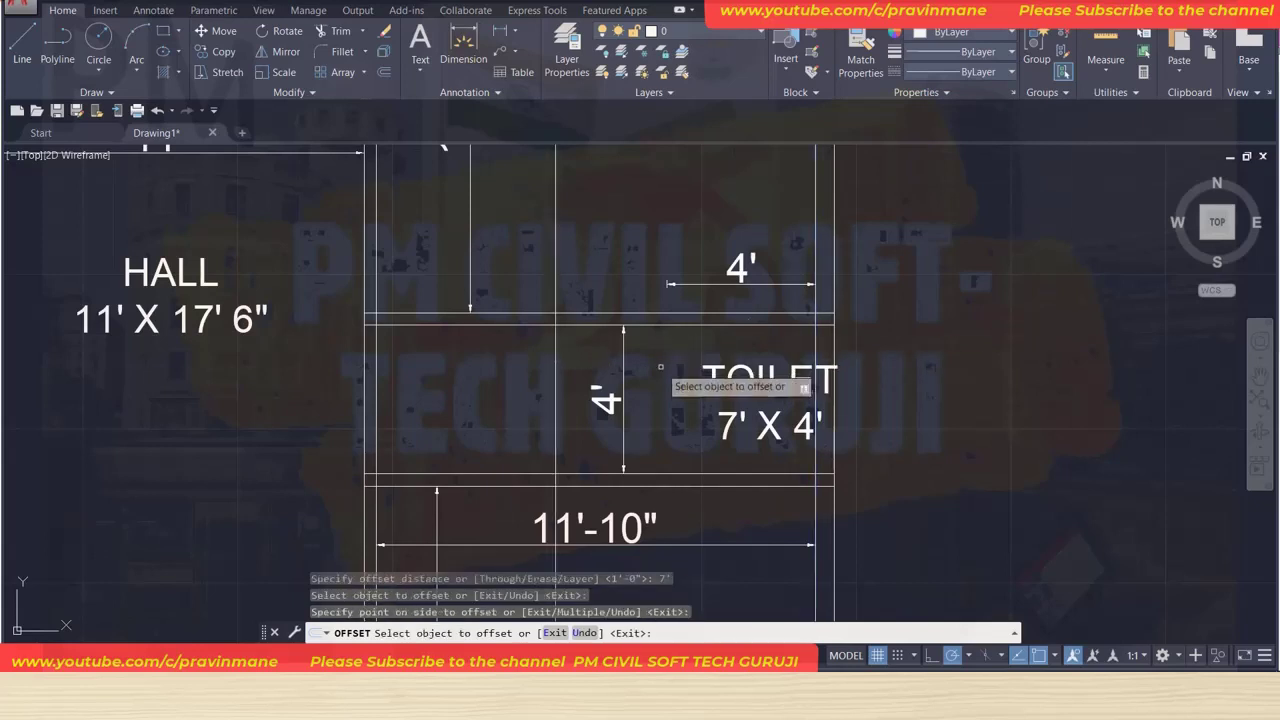
left_click(640, 390)
key("Return")
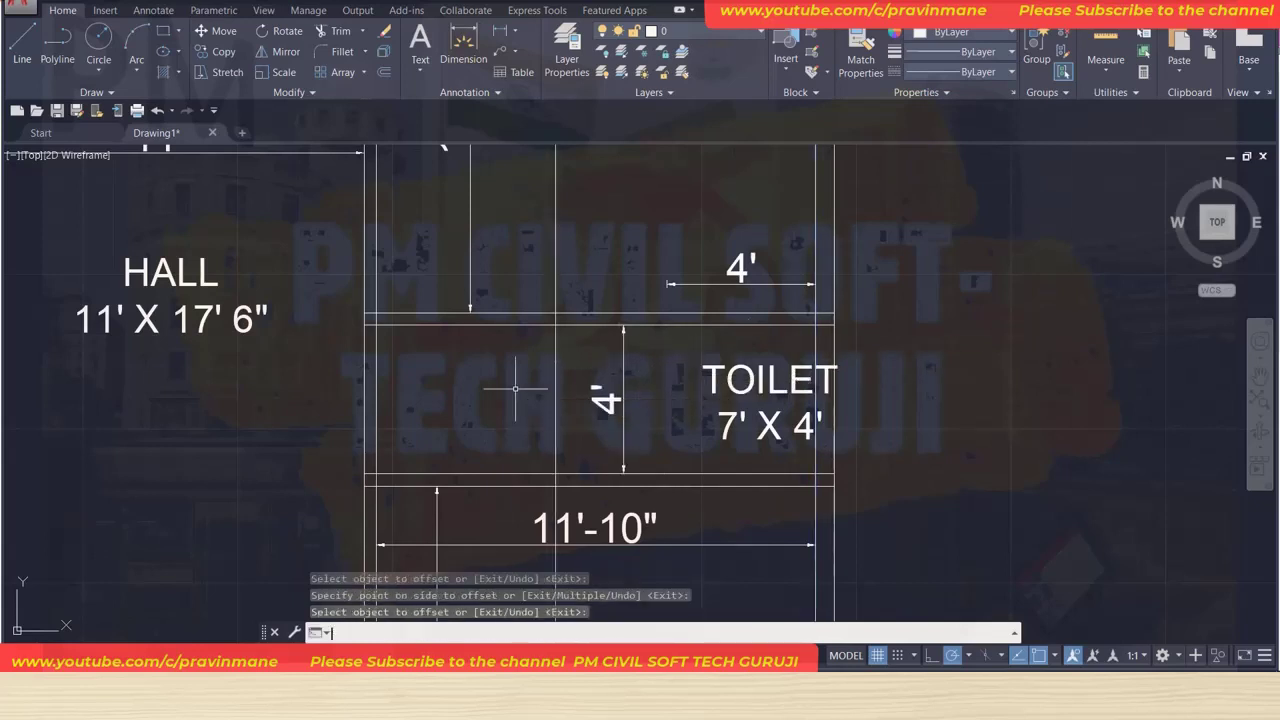
Offset the new partition line 4" to give the wall its thickness.
key("Return")
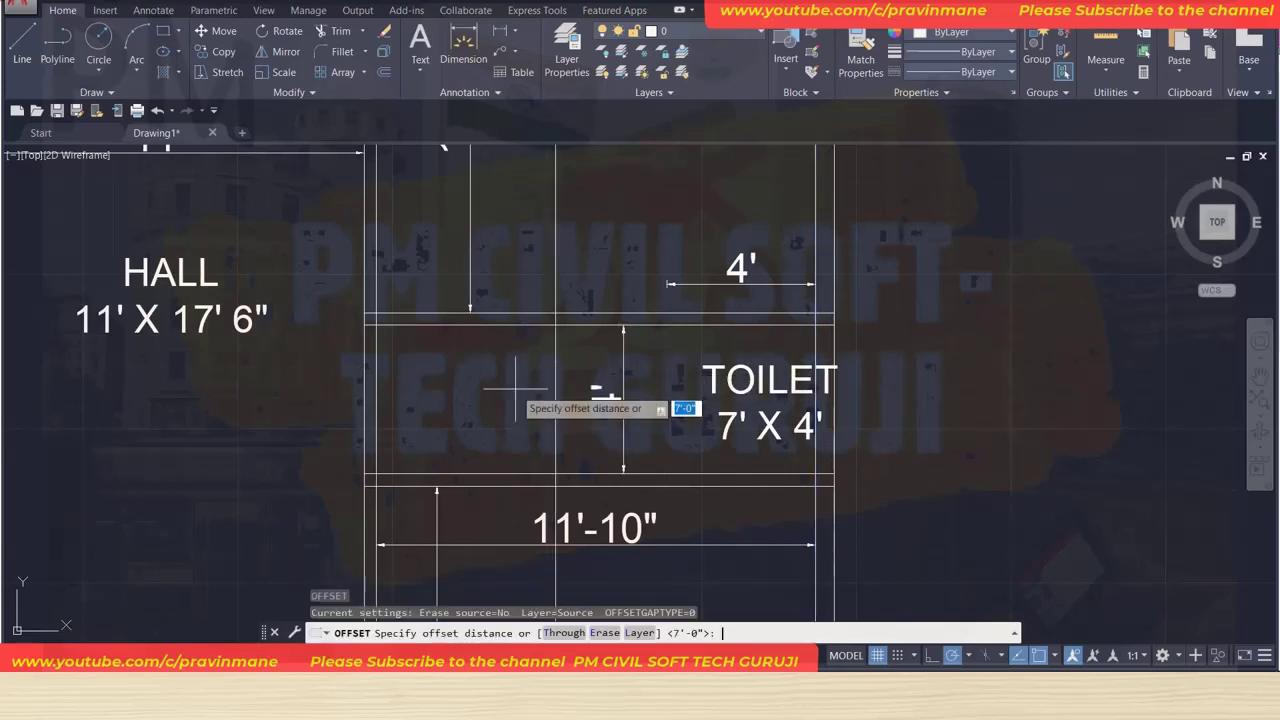
type("6")
key("Return")
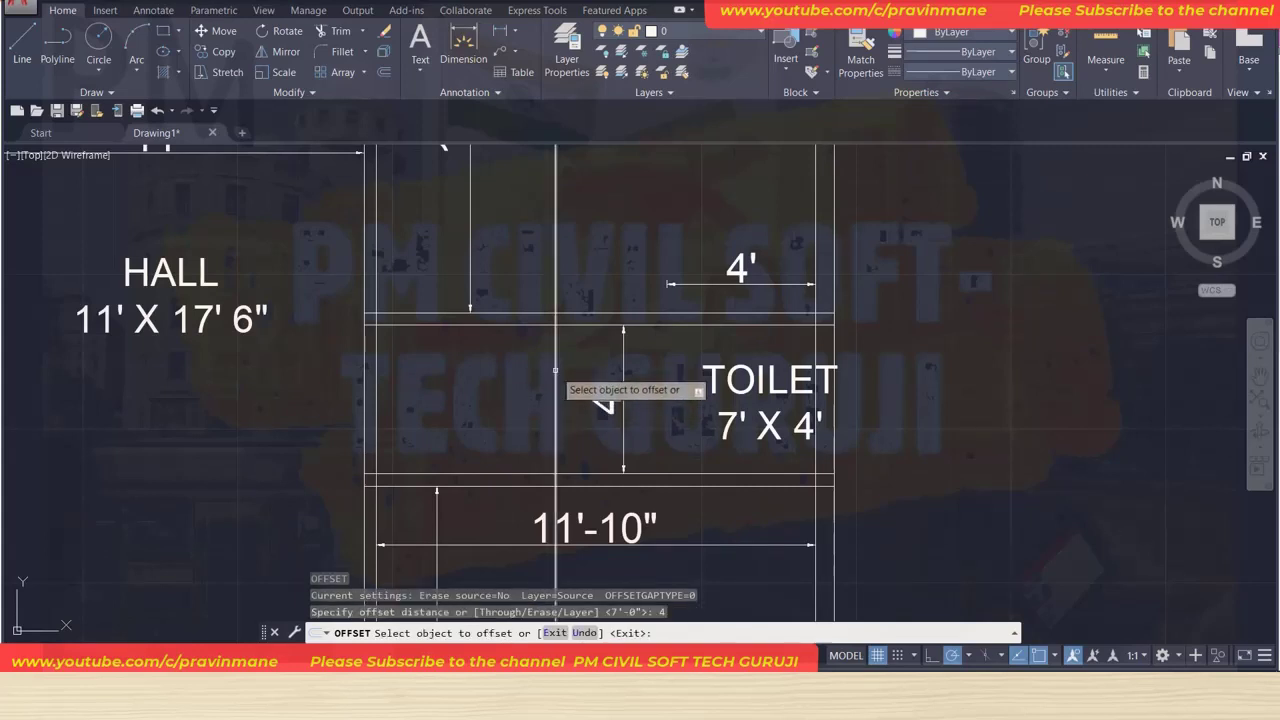
left_click(556, 370)
left_click(514, 385)
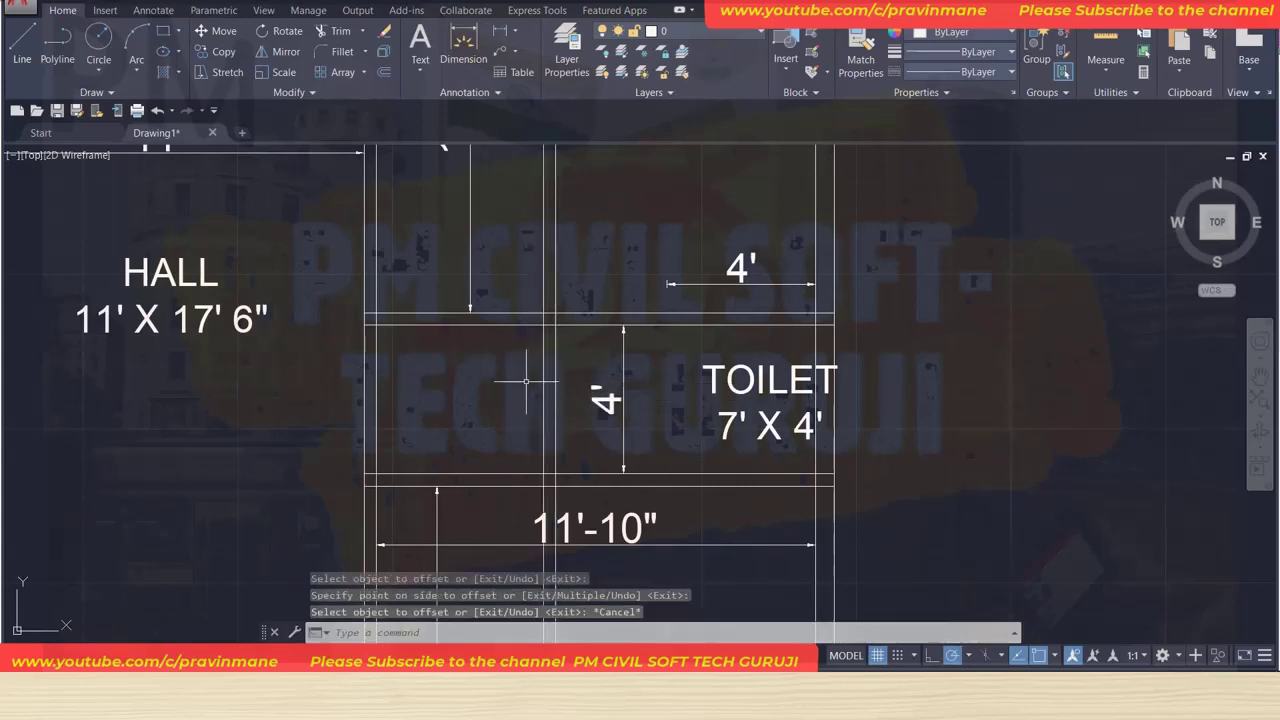
key("Escape")
key("Escape")
key("Escape")
Trim the new partition wall lines back to the existing walls.
type("tr")
key("Return")
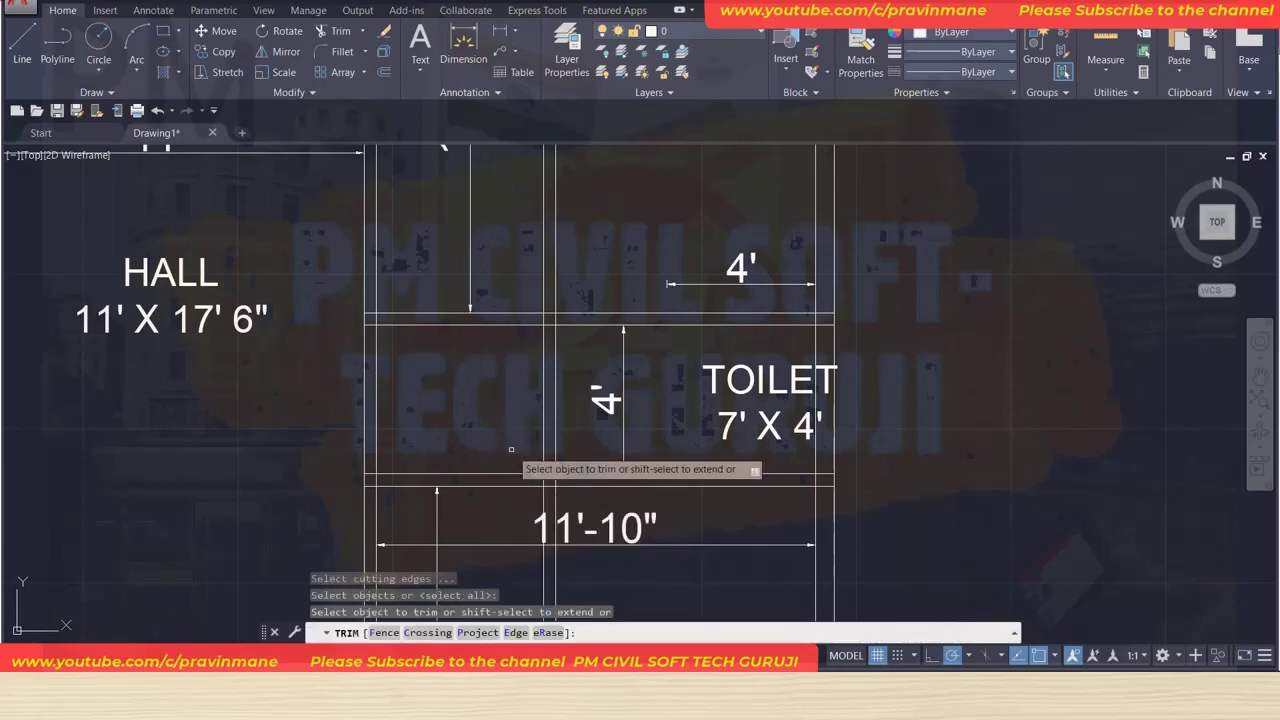
left_click(586, 258)
left_click(514, 287)
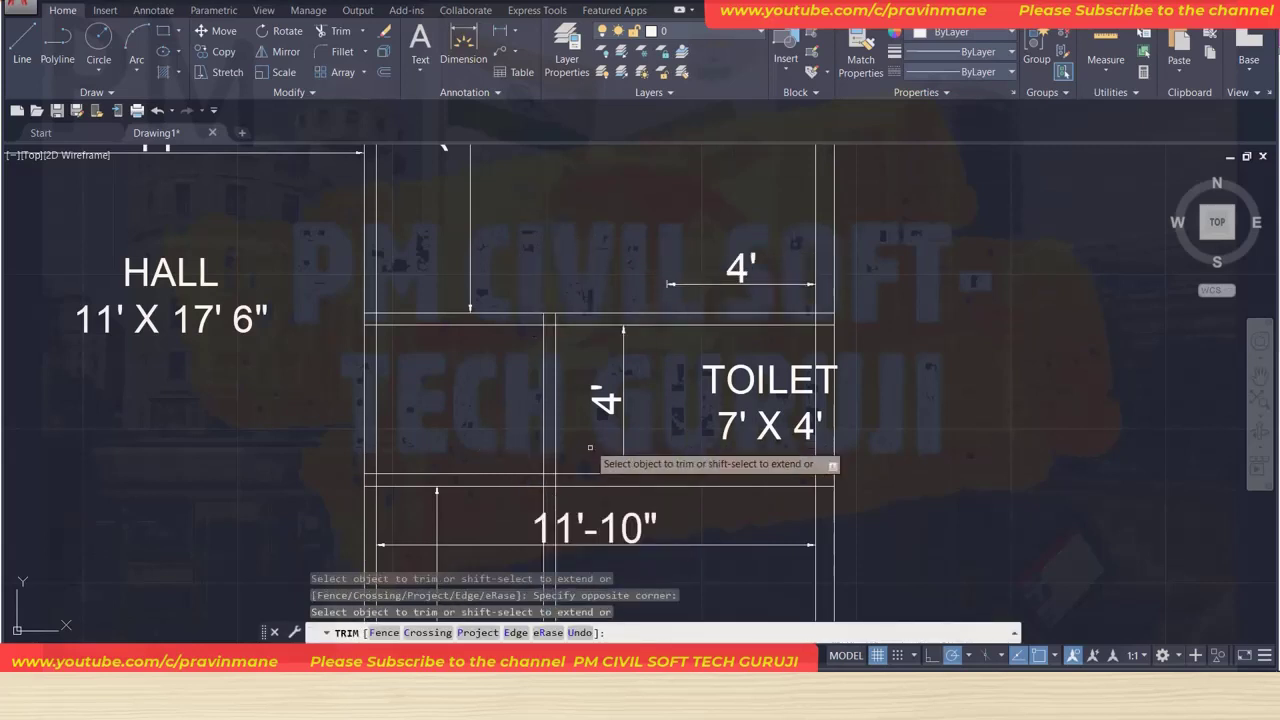
left_click(697, 522)
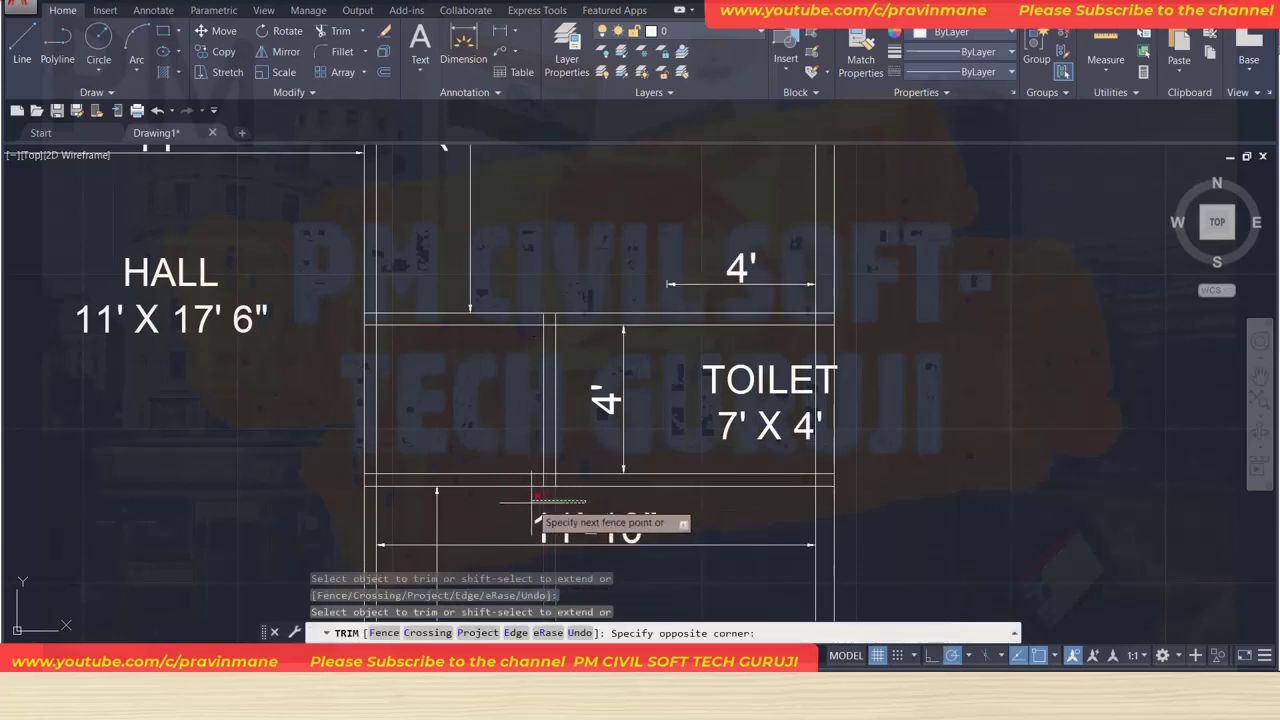
left_click(531, 503)
key("Escape")
key("Escape")
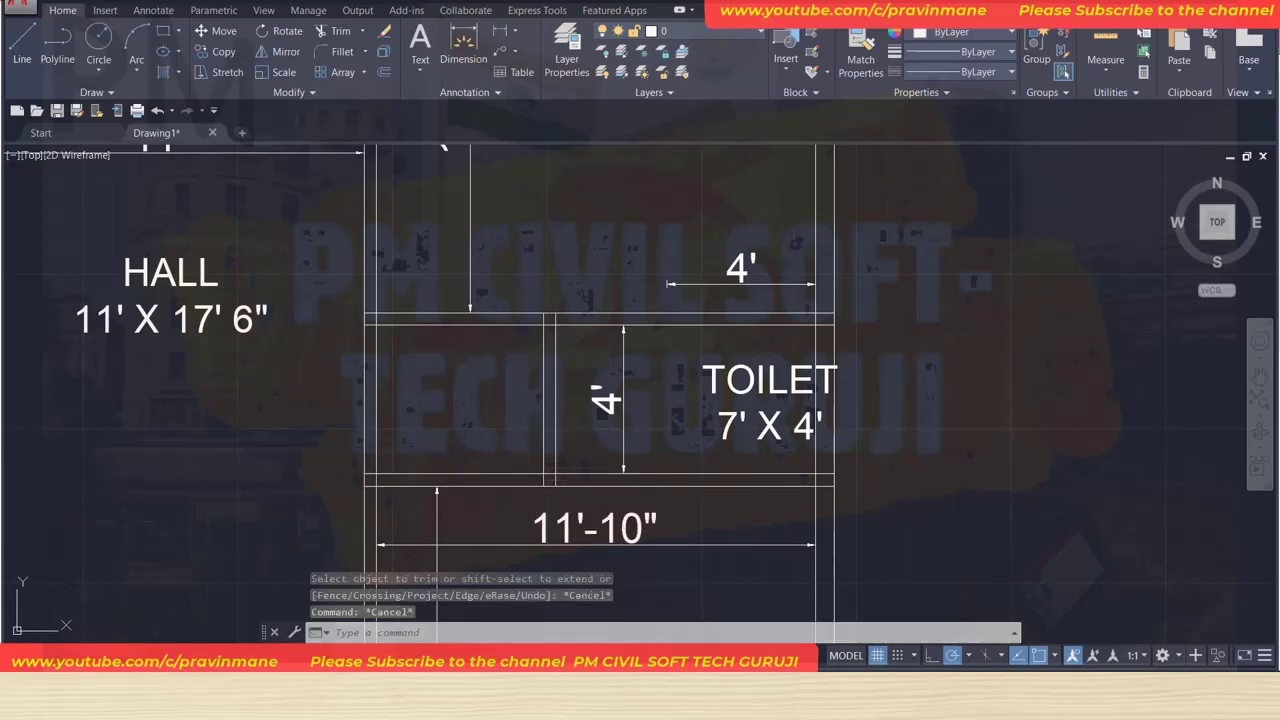
key("Escape")
Erase the toilet's two 4' dimensions and the leftover vertical line.
left_click(621, 360)
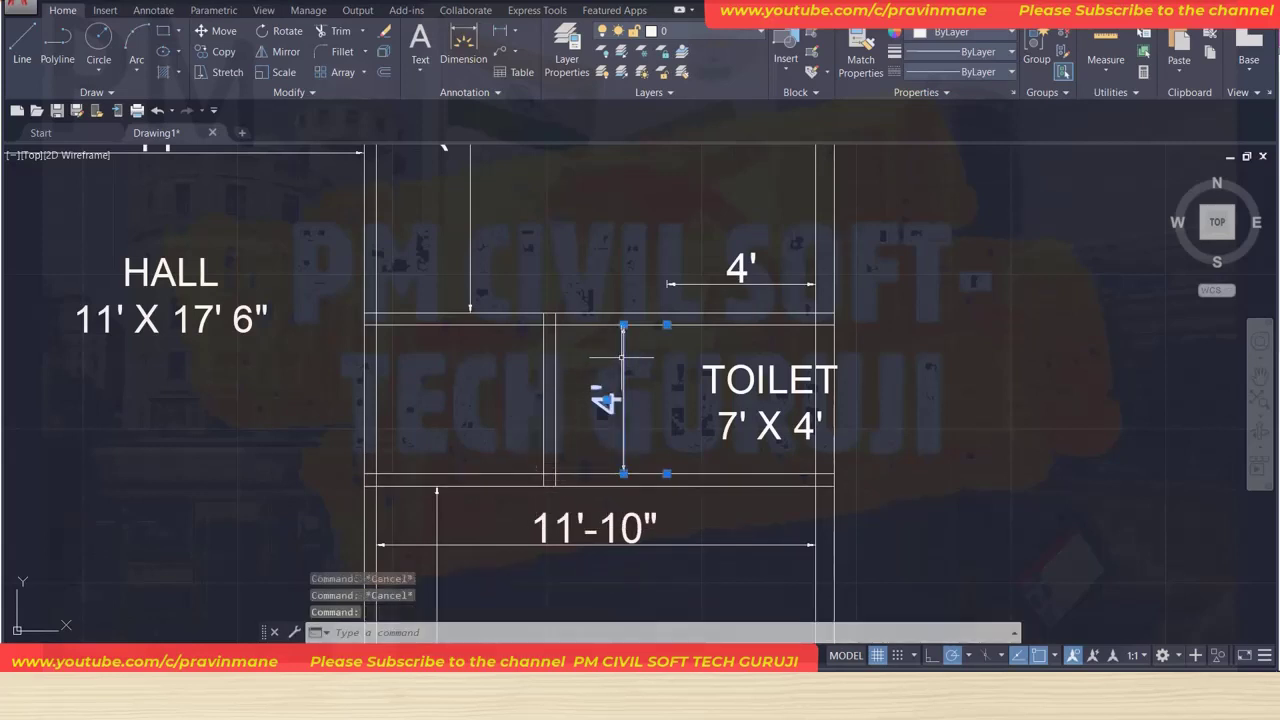
left_click(694, 285)
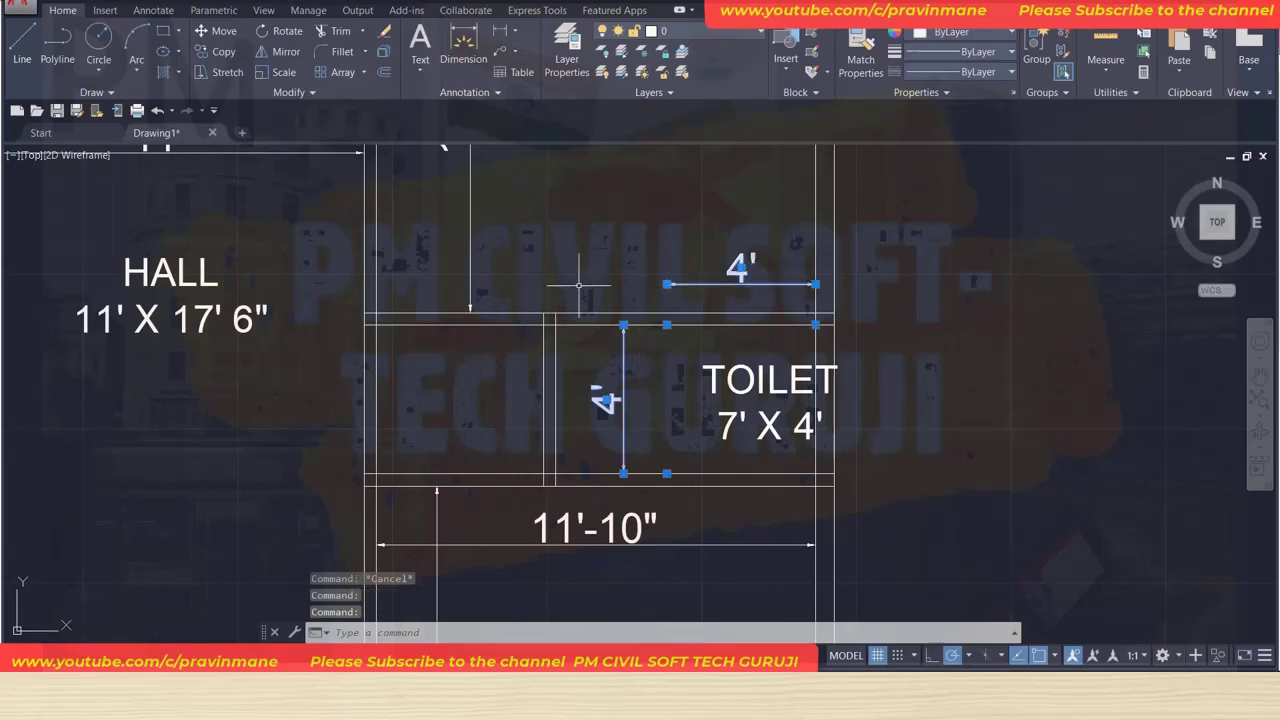
left_click(470, 262)
key("Delete")
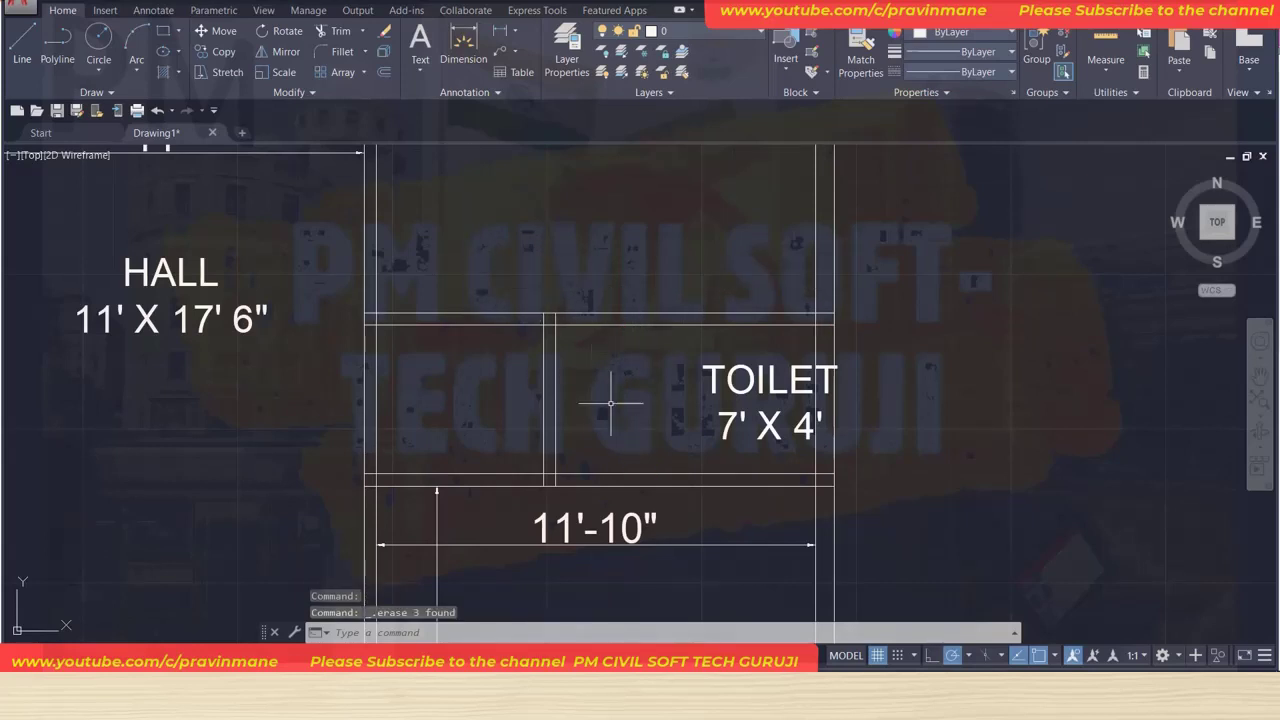
Move the TOILET 7' X 4' label left to centre it in the room.
left_click(729, 365)
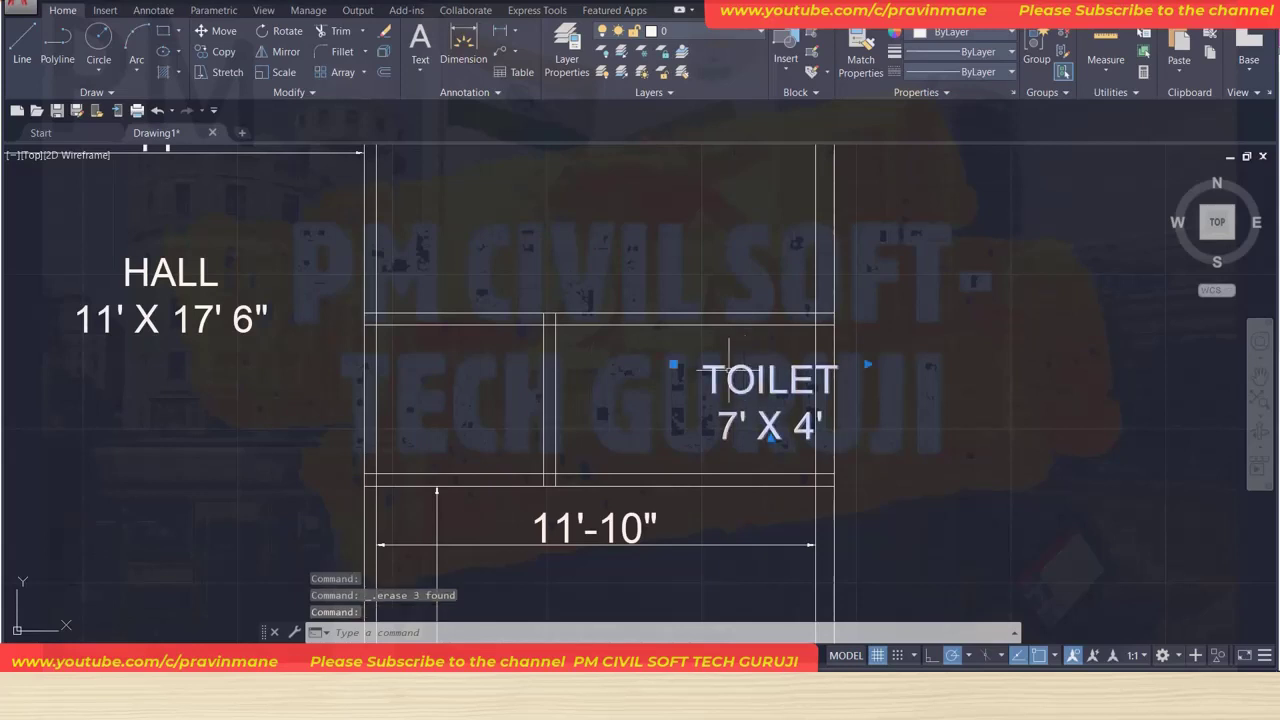
left_click(217, 31)
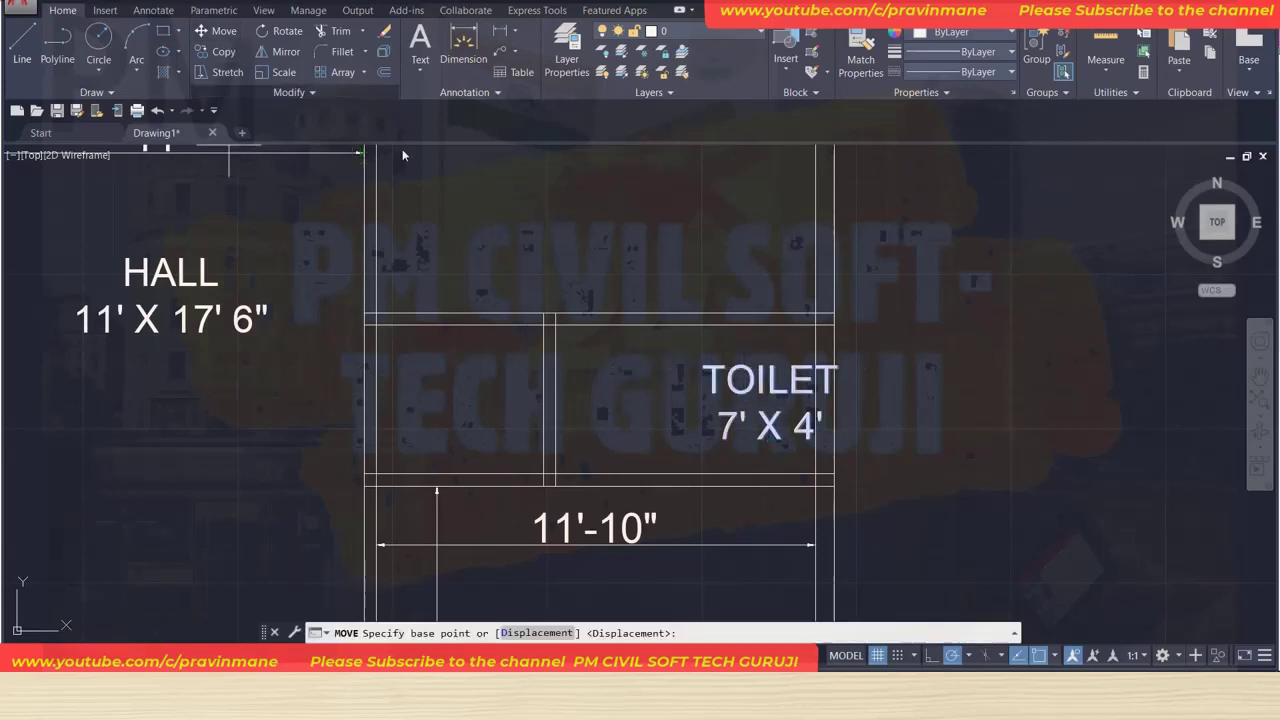
left_click(706, 368)
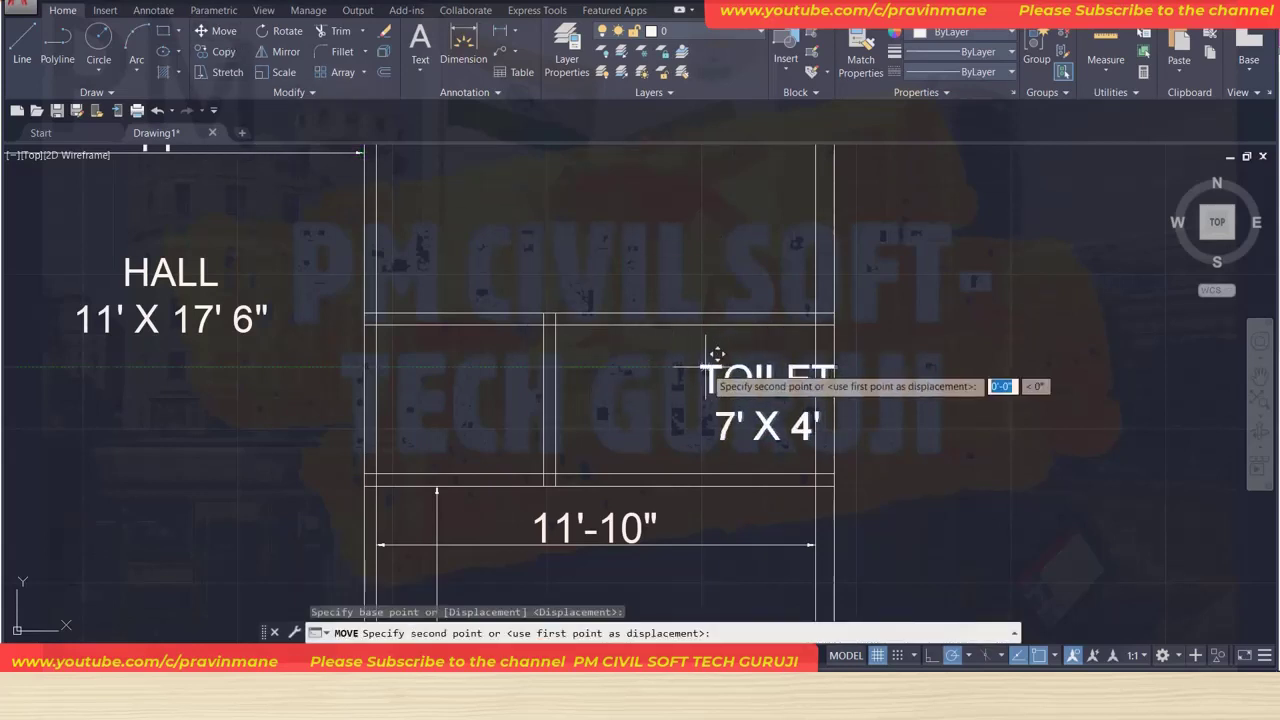
left_click(623, 368)
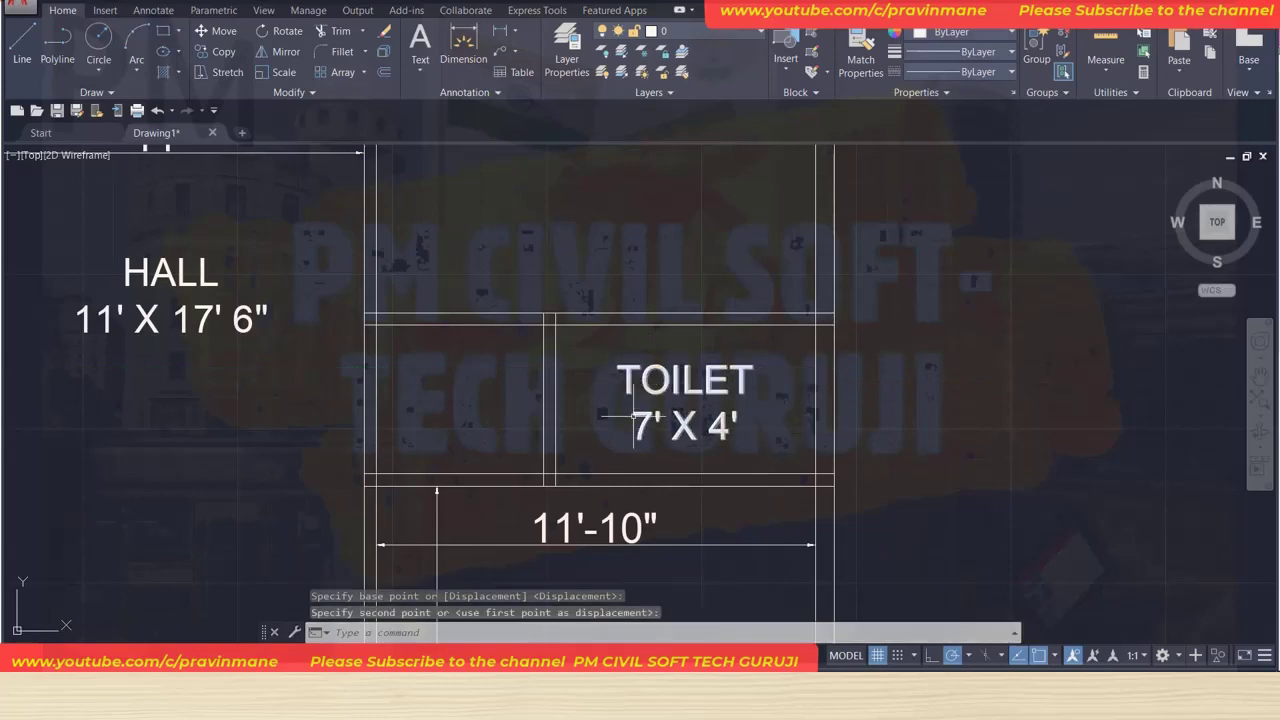
key("Escape")
scroll(945, 430, "down", 2)
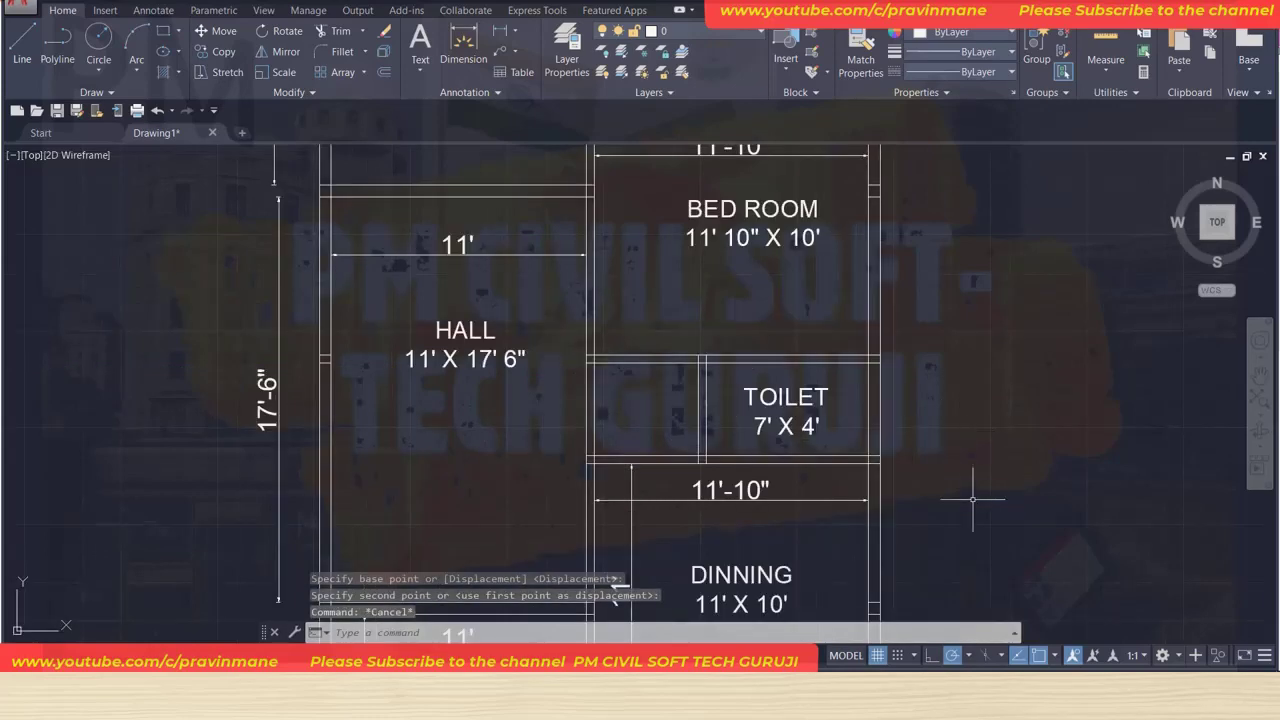
Relabel the DINNING text above the stairs BED ROOM 2, sized 11' 10" X 11', on one line.
middle_click_drag(973, 498, 882, 323)
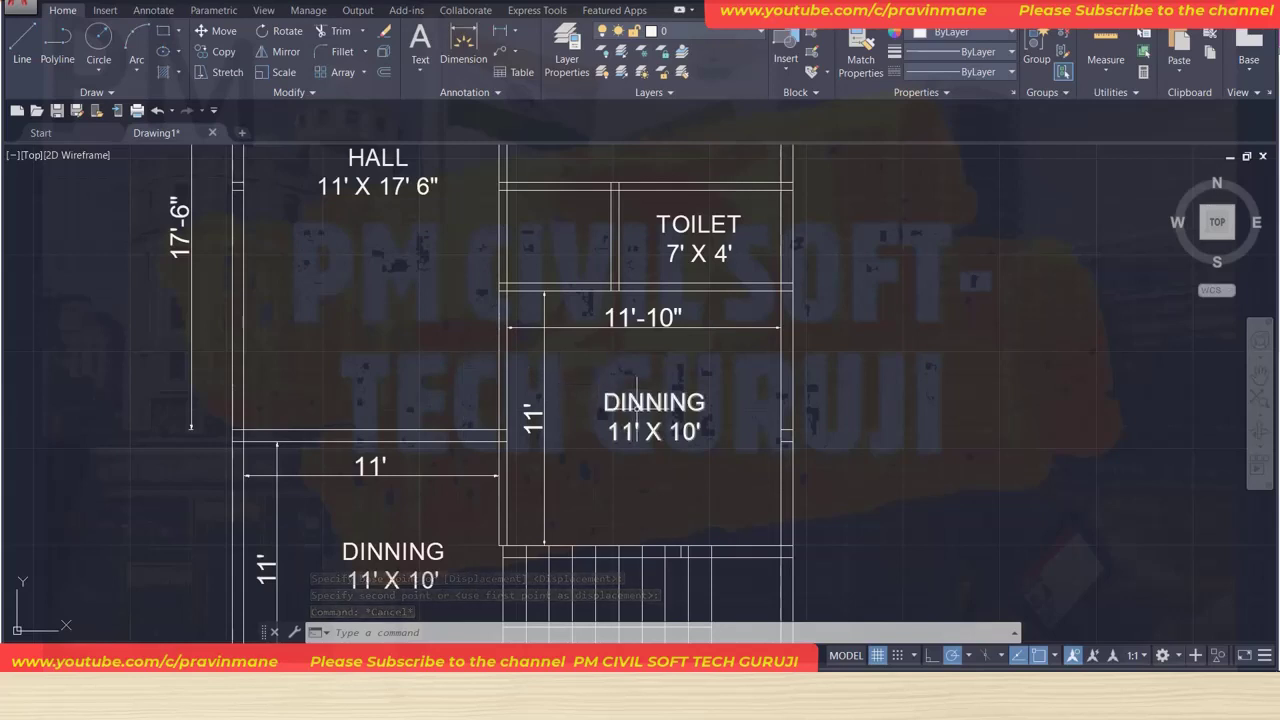
double_click(645, 405)
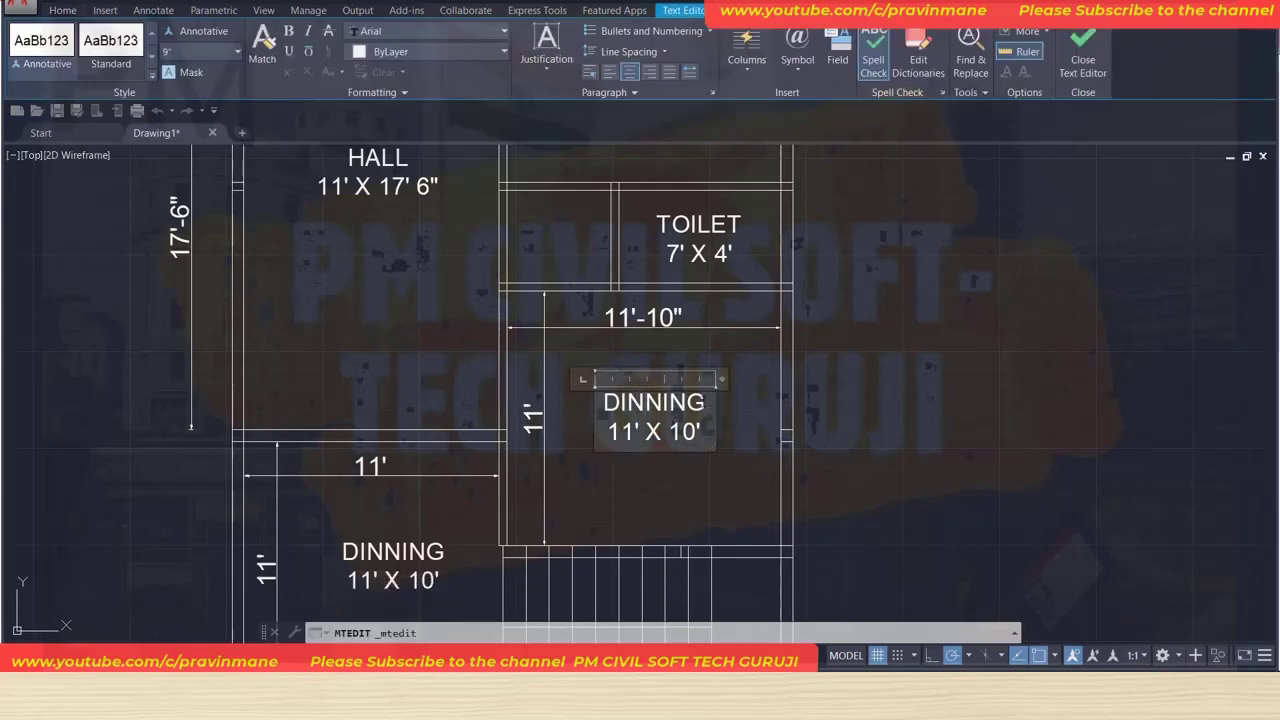
left_click_drag(708, 404, 604, 404)
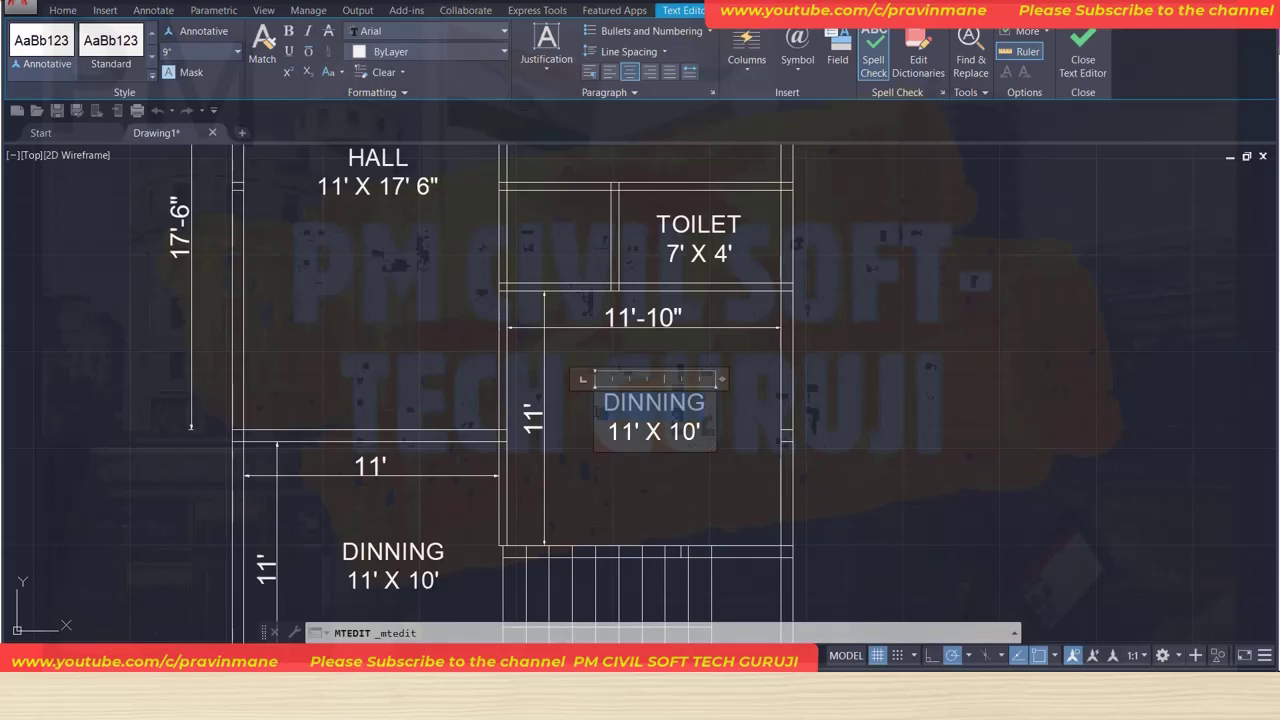
type("BED R")
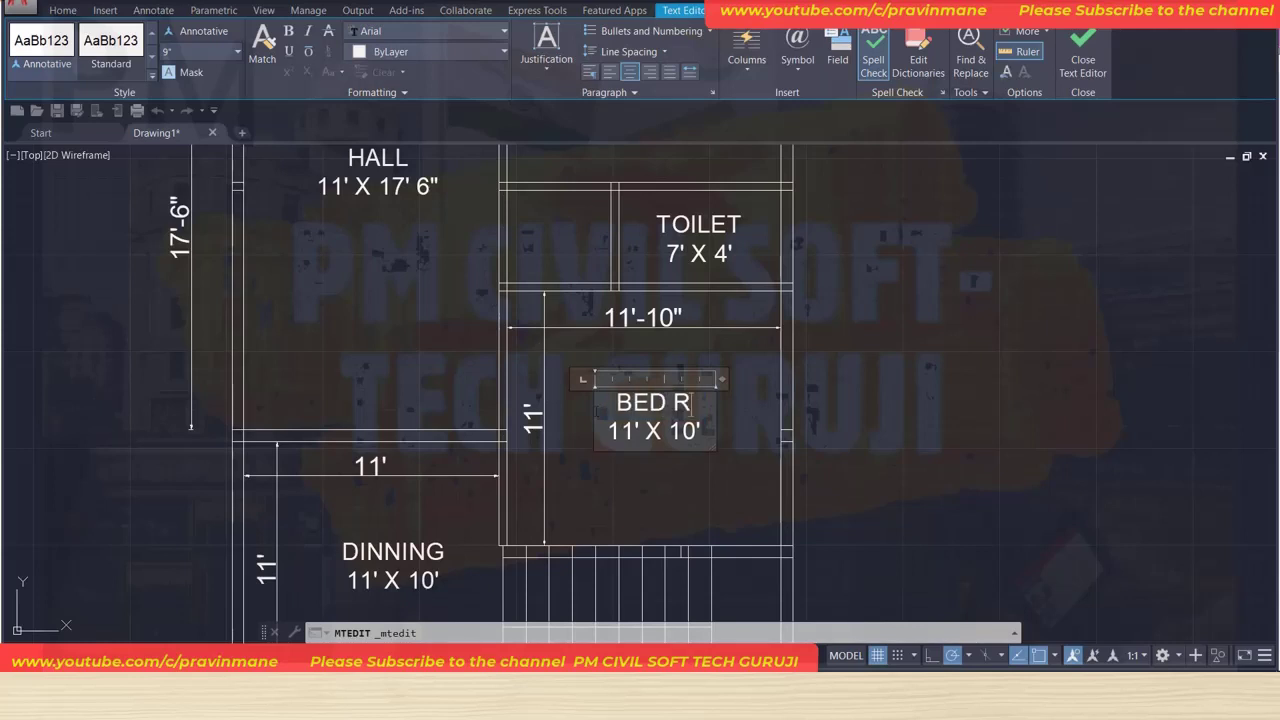
type("OOM")
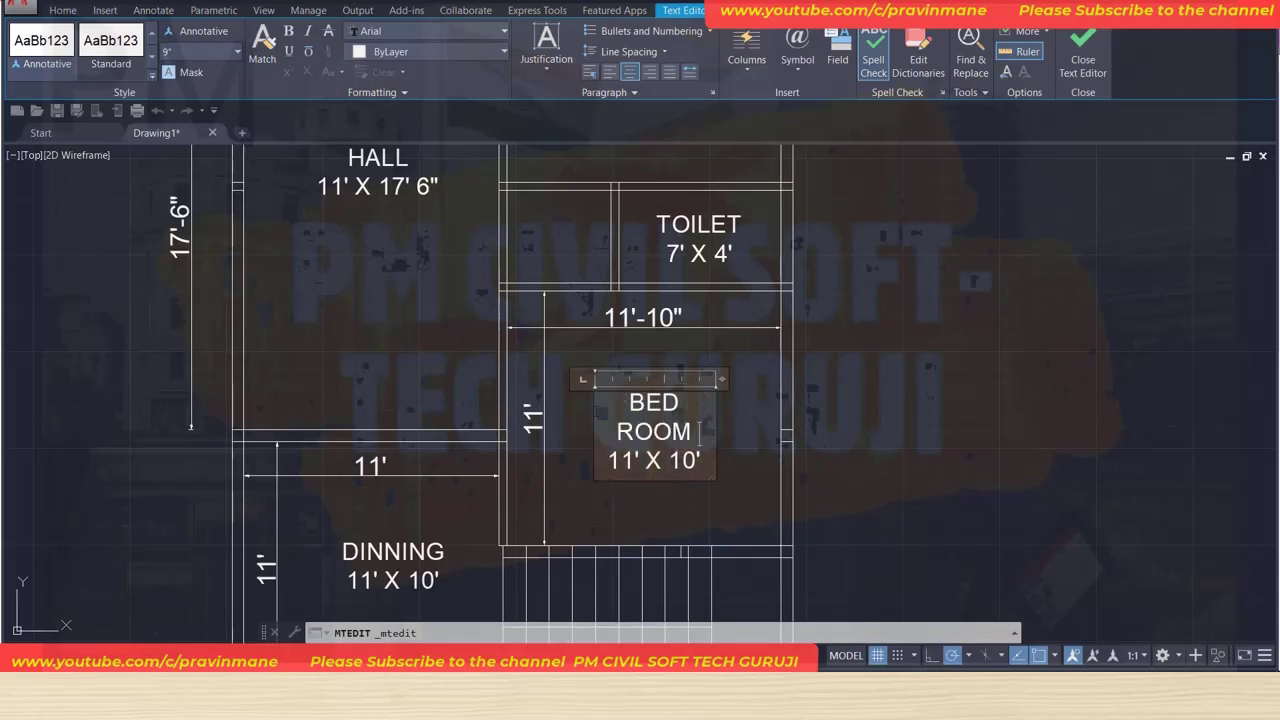
type(" 2")
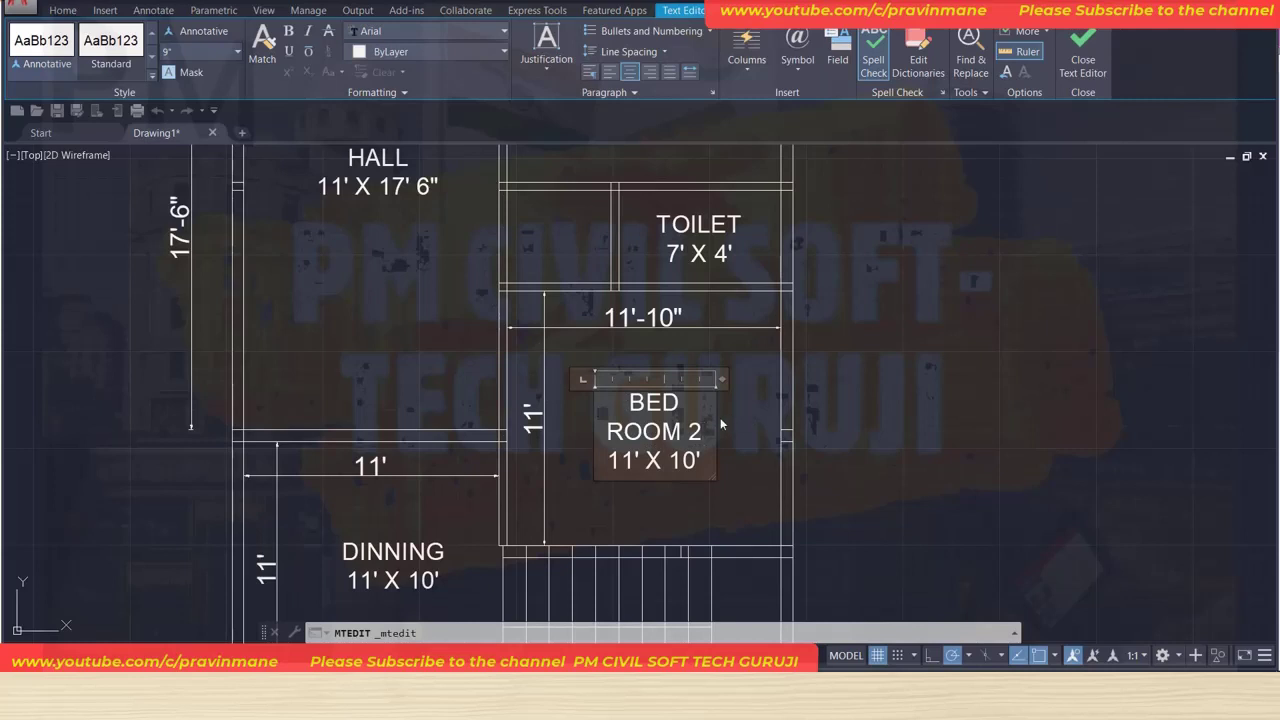
left_click_drag(714, 419, 746, 419)
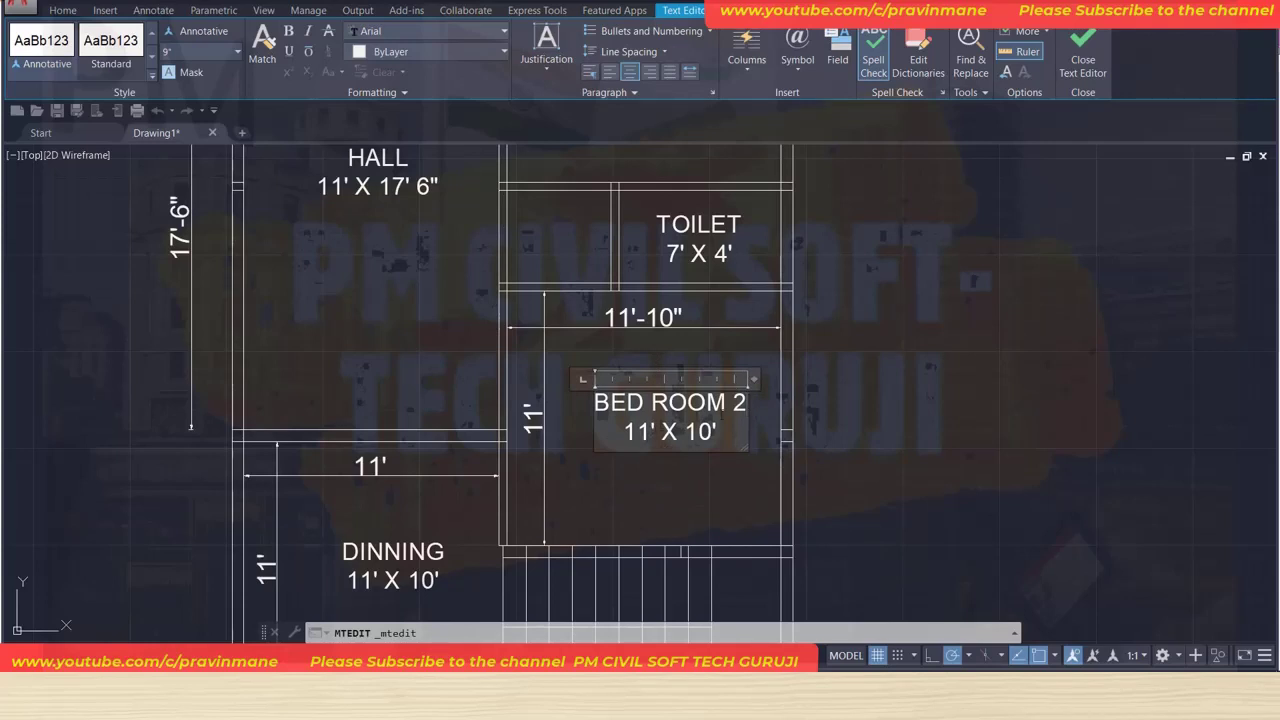
type("1")
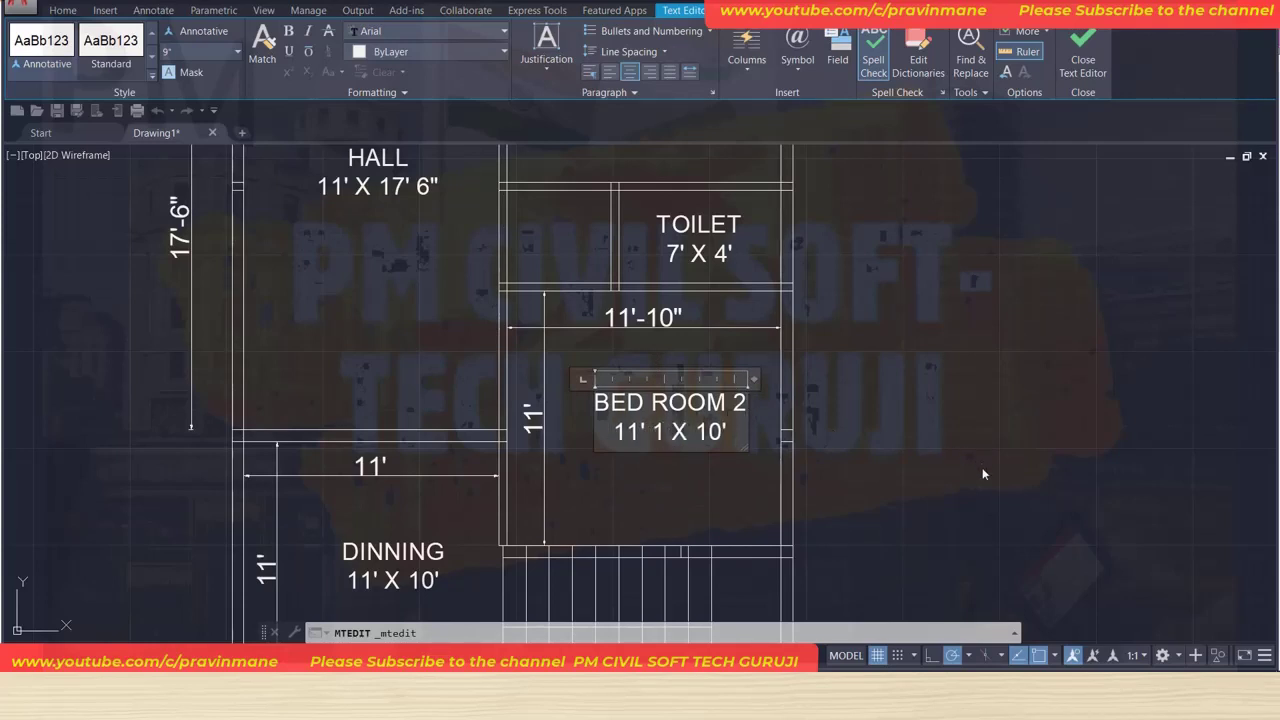
type("0\"")
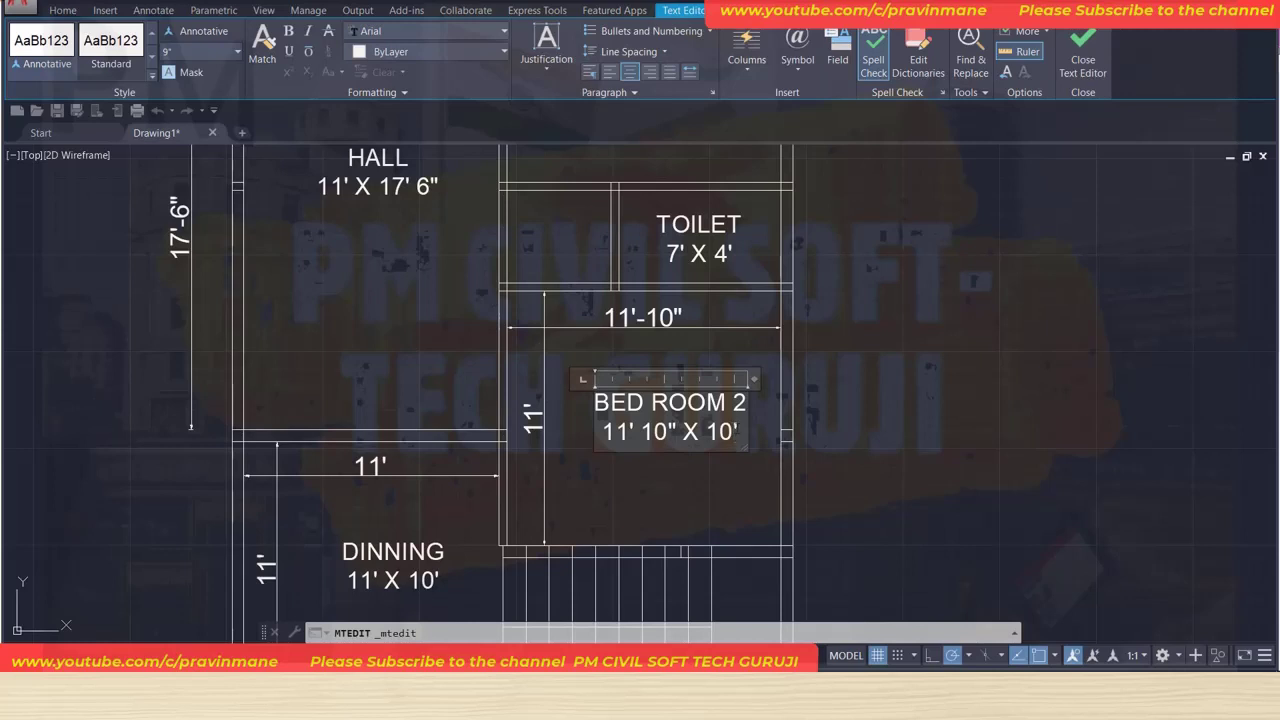
key("BackSpace")
type("1")
left_click(950, 425)
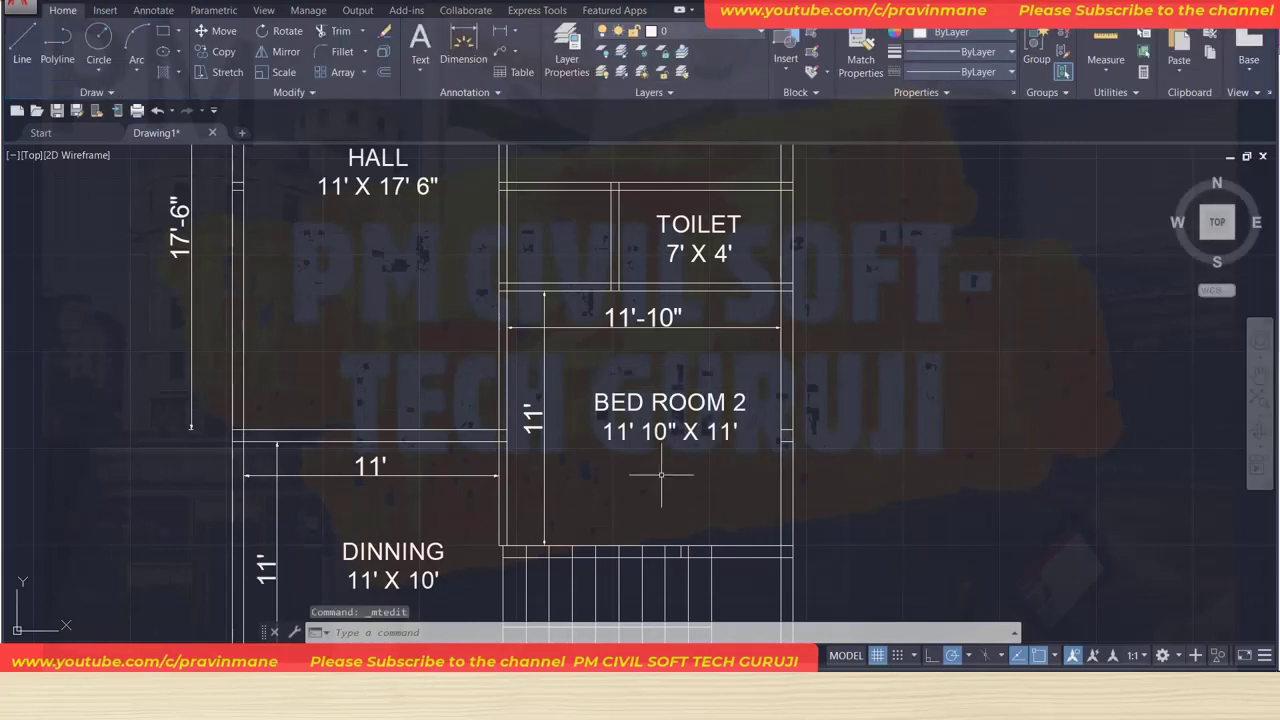
Erase the 11'-10" and 11' dimensions inside Bed Room 2.
left_click(575, 326)
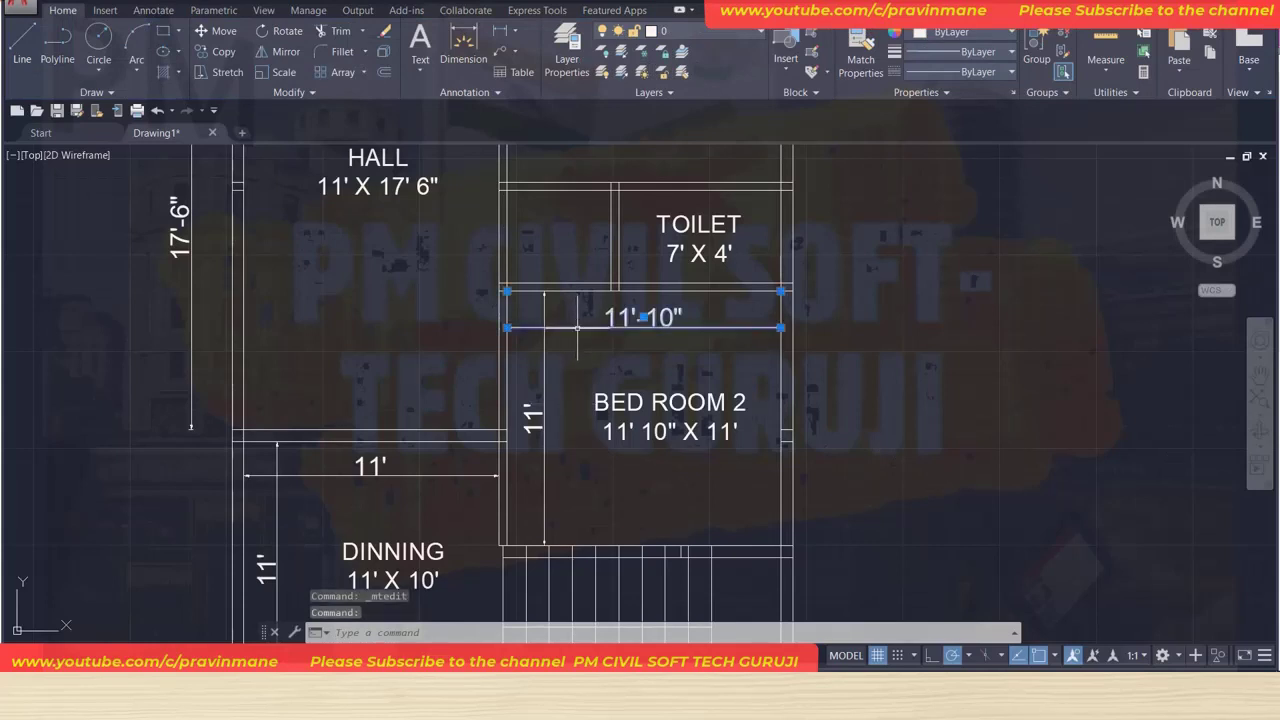
left_click(545, 378)
key("Delete")
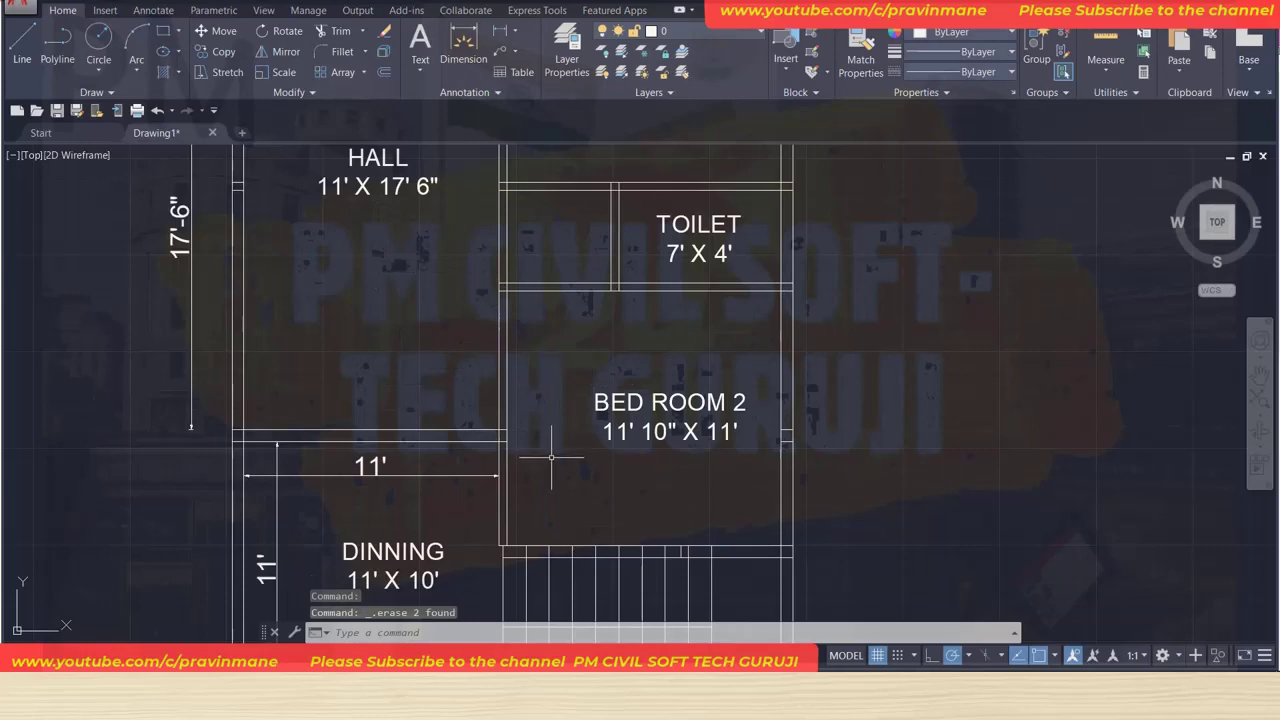
Centre the view on the lower DINNING room and save the drawing.
scroll(548, 458, "down", 4)
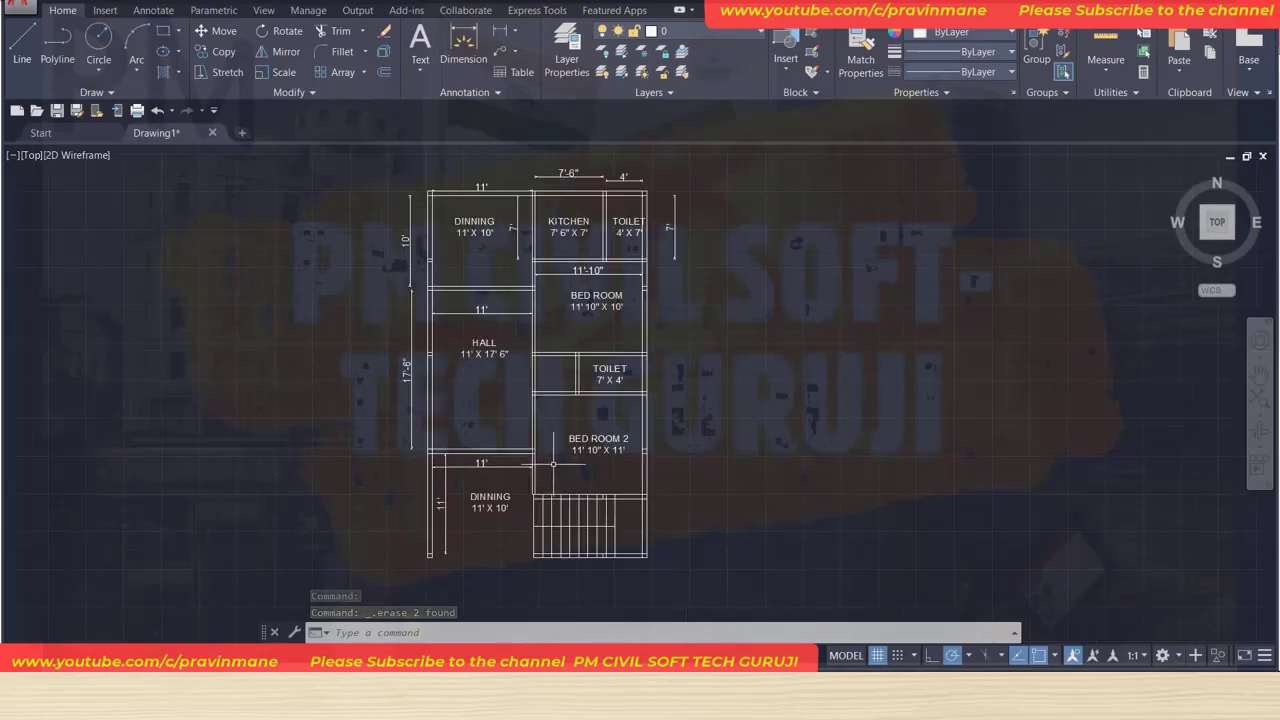
middle_click_drag(730, 400, 905, 320)
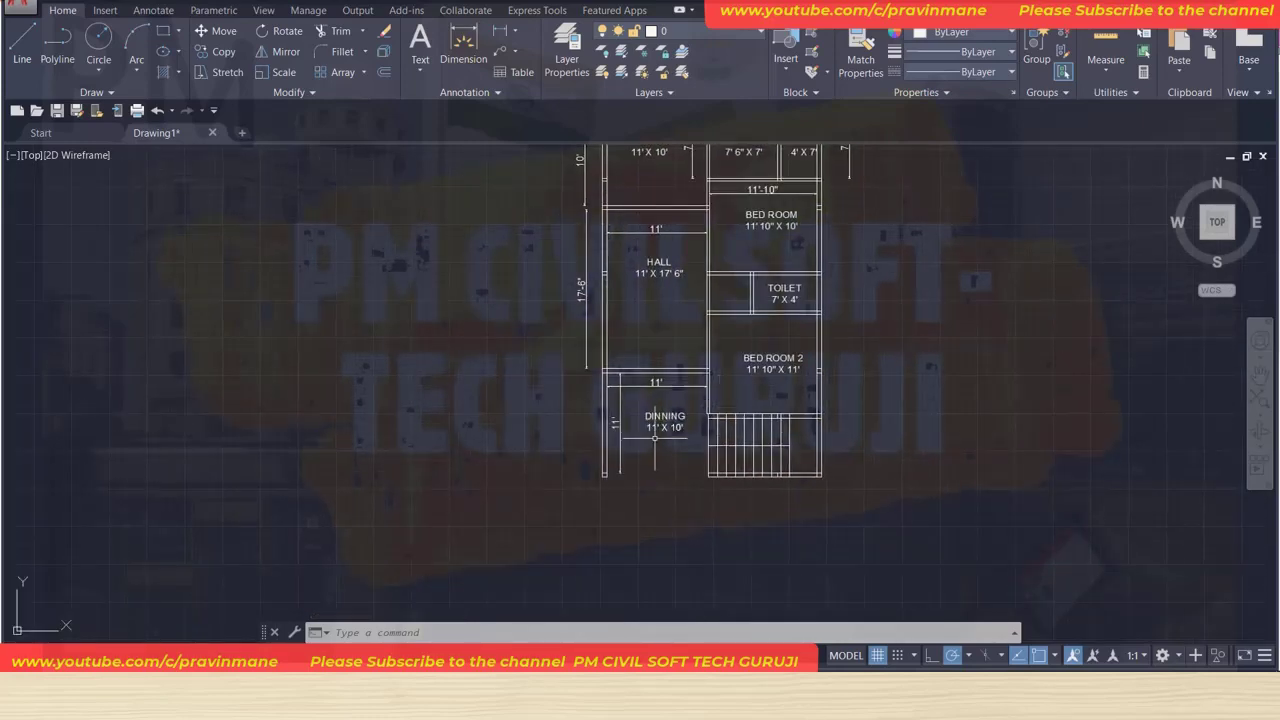
scroll(655, 437, "up", 3)
scroll(657, 432, "down", 1)
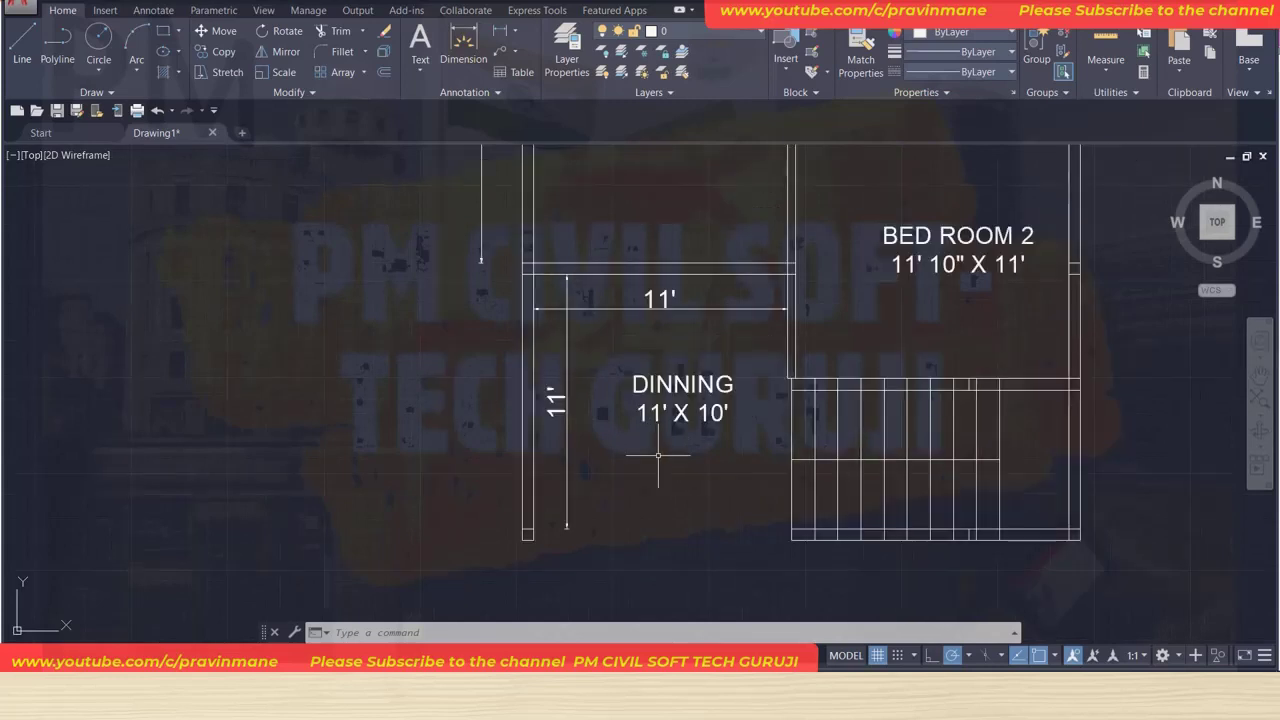
middle_click_drag(658, 455, 498, 462)
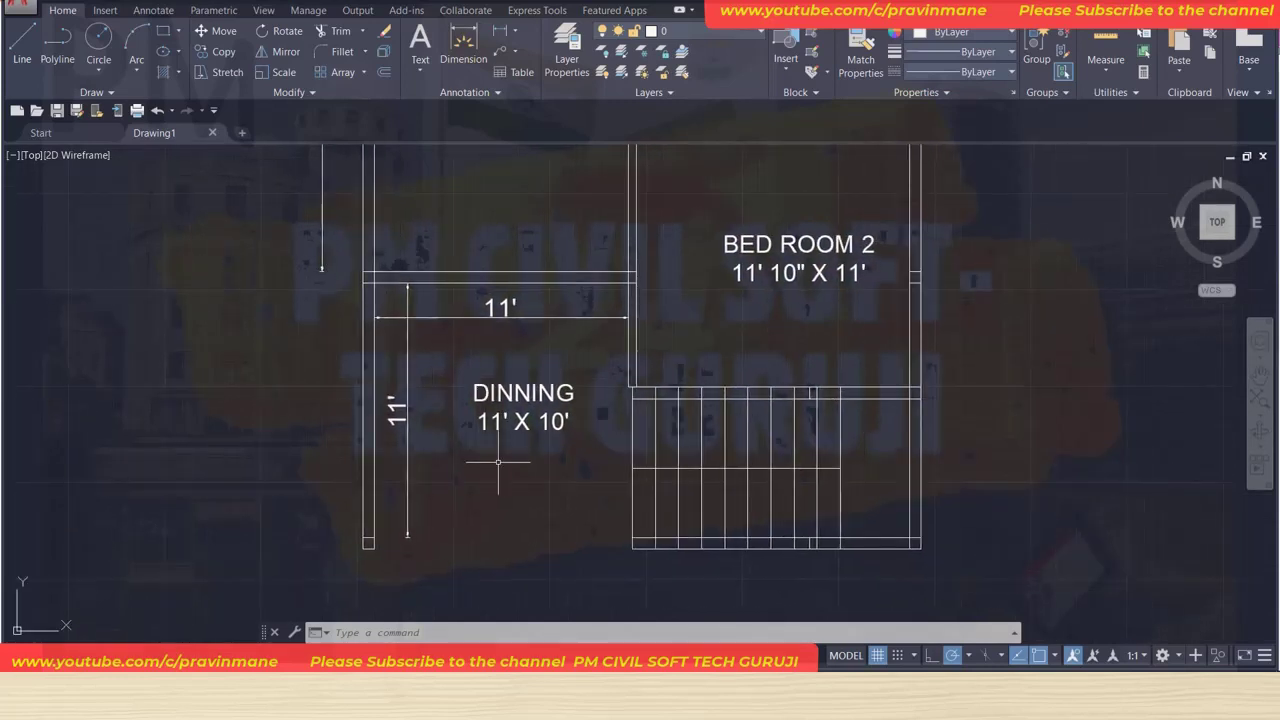
key("ctrl+s")
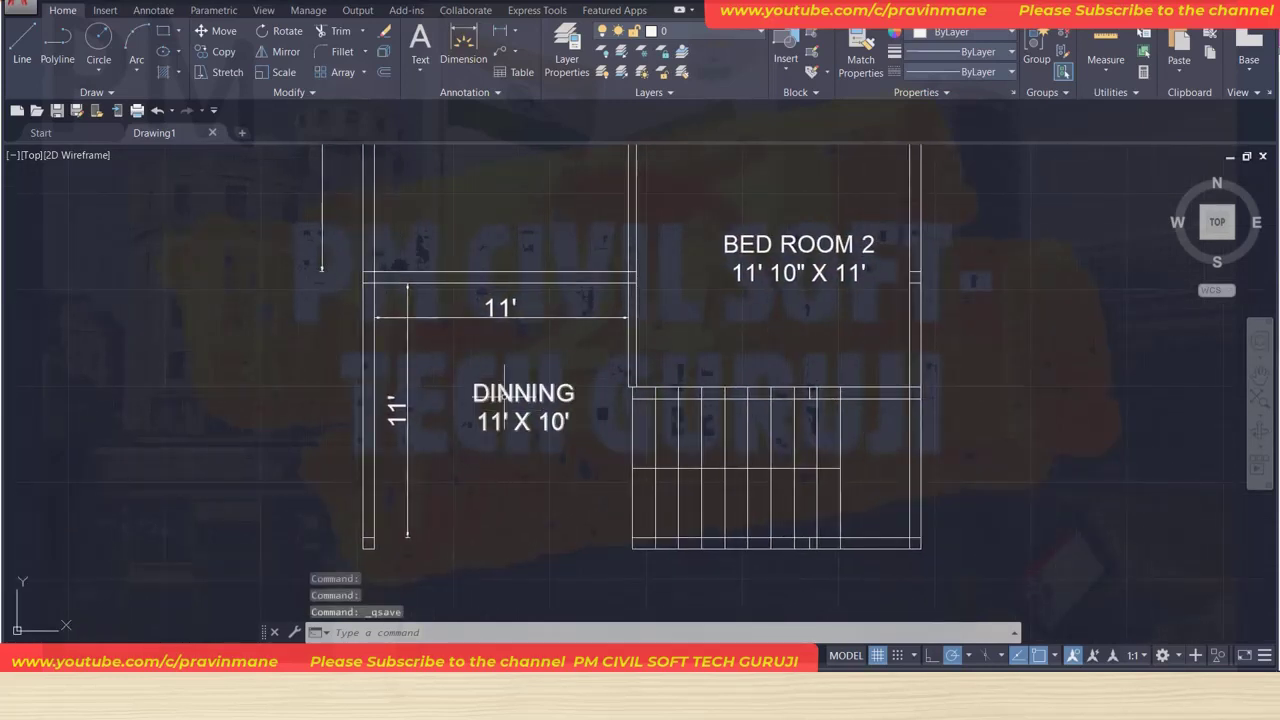
Change the lower DINNING label to PARKING, with its 10' size changed to 11'.
double_click(497, 396)
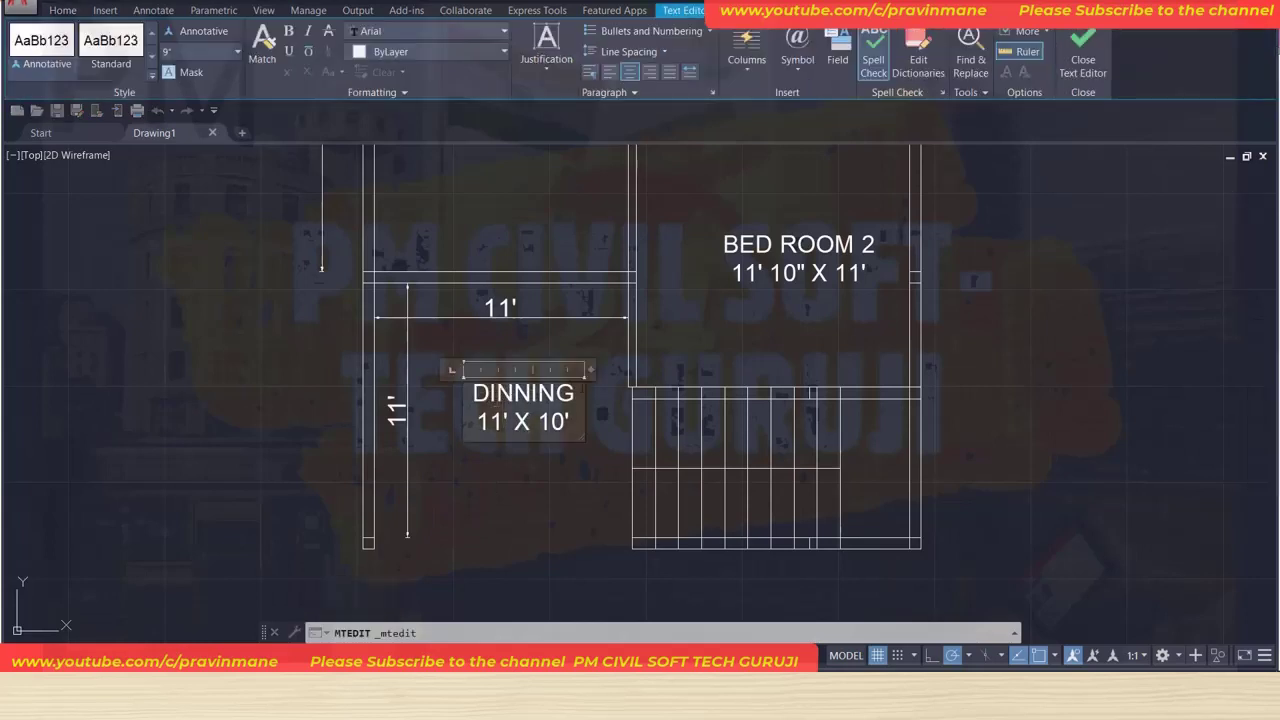
key("shift+Left")
key("shift+Left")
key("shift+Left")
key("shift+Left")
key("shift+Left")
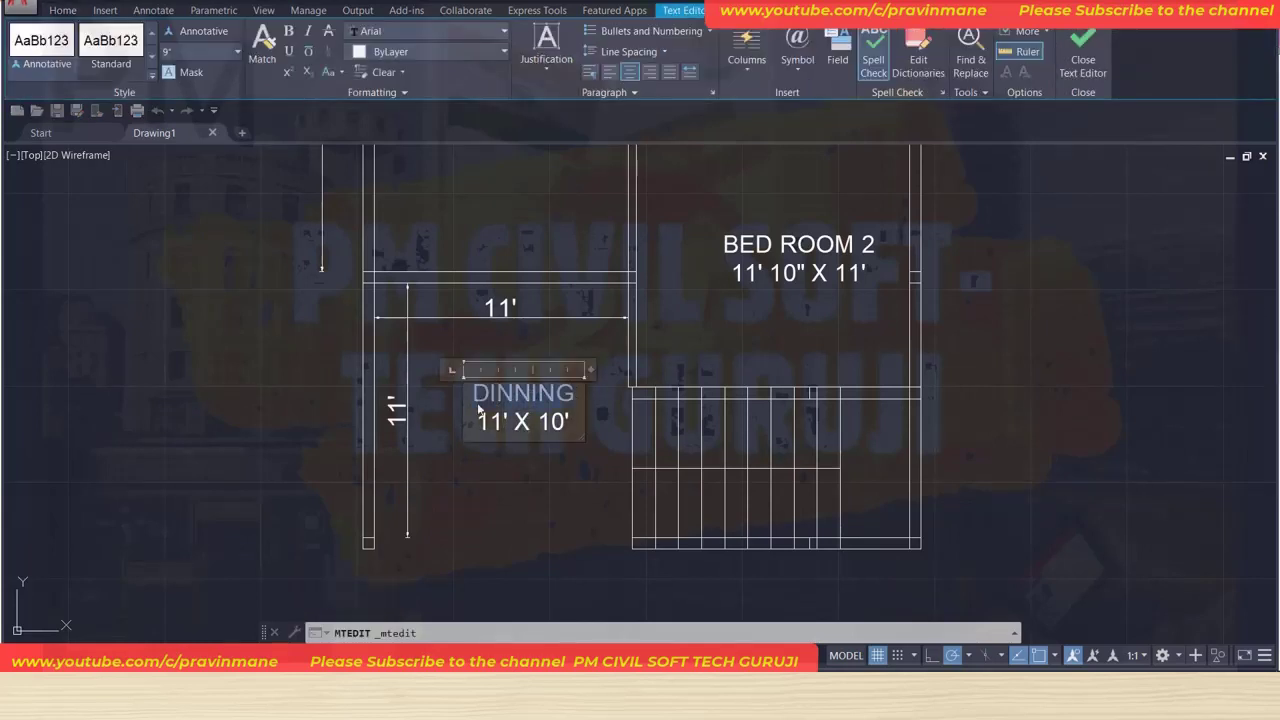
type("PARKIN")
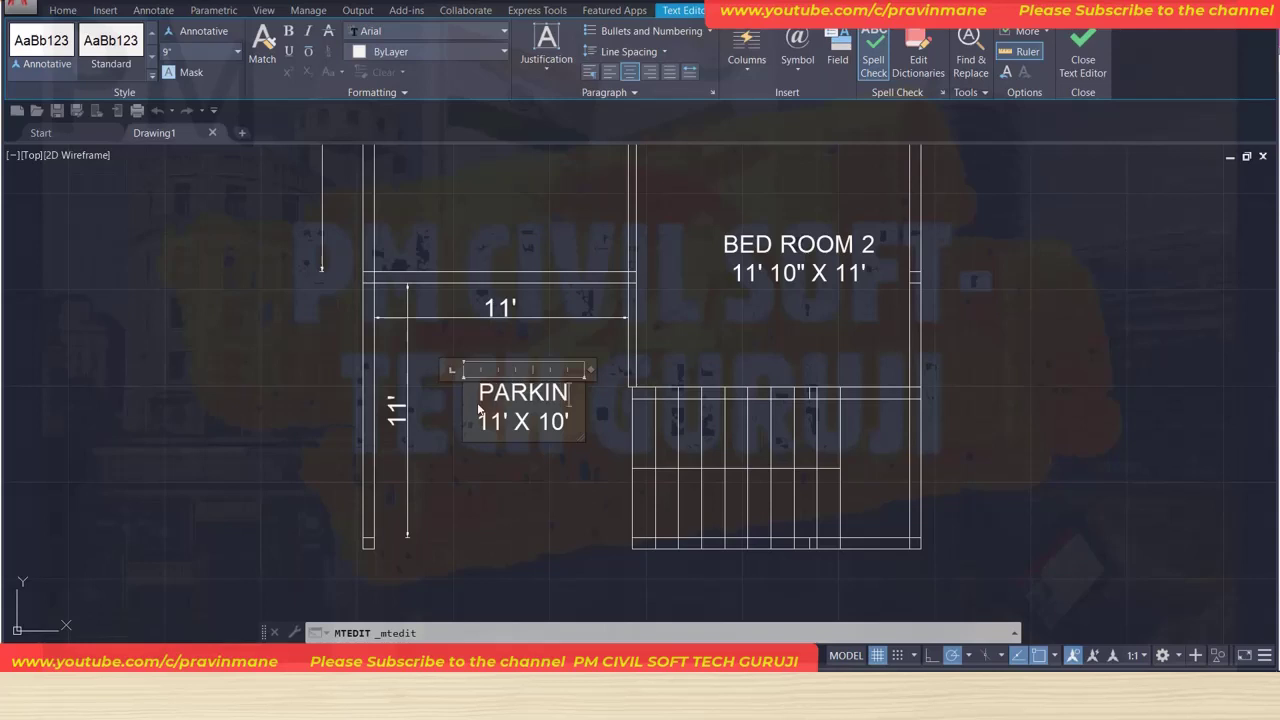
type("G")
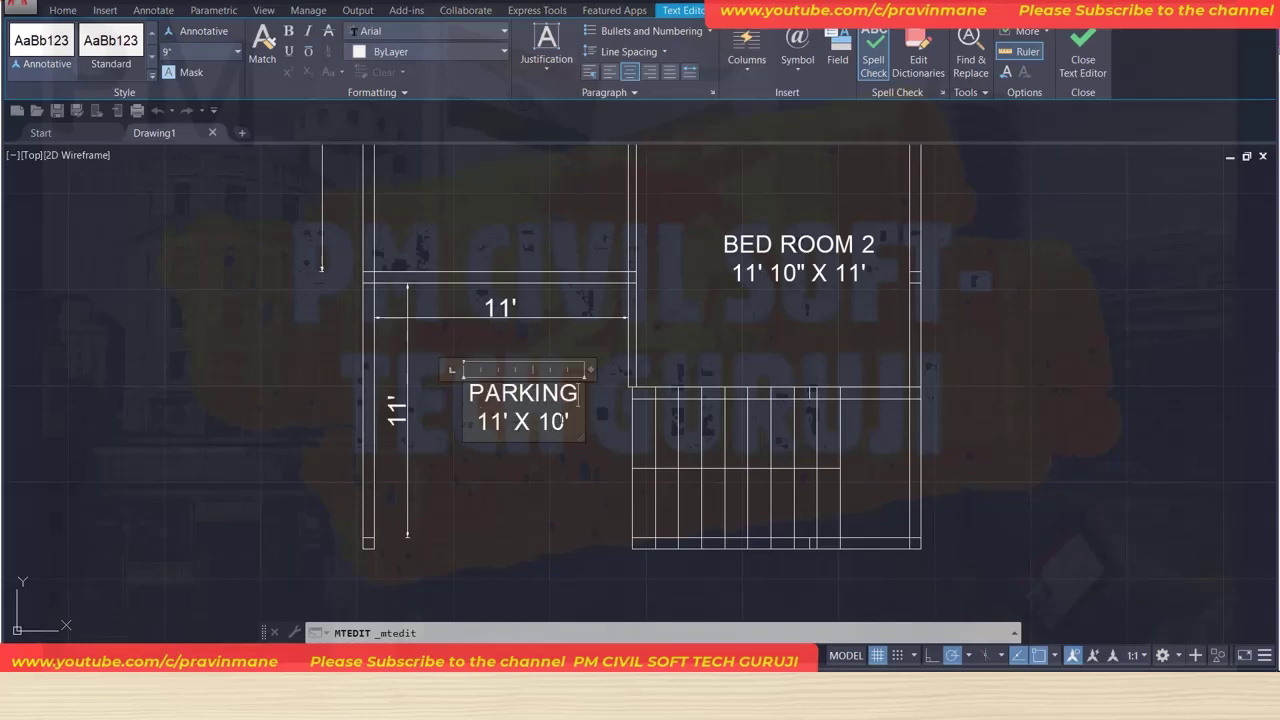
key("BackSpace")
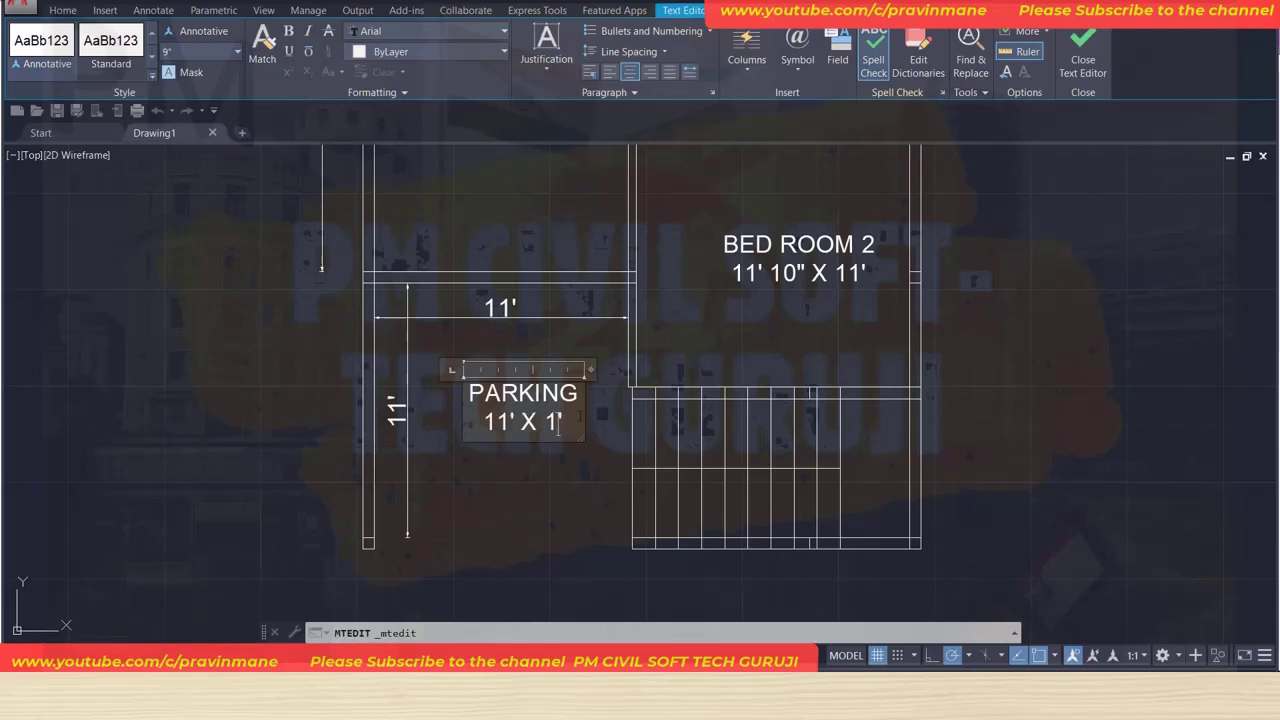
type("1")
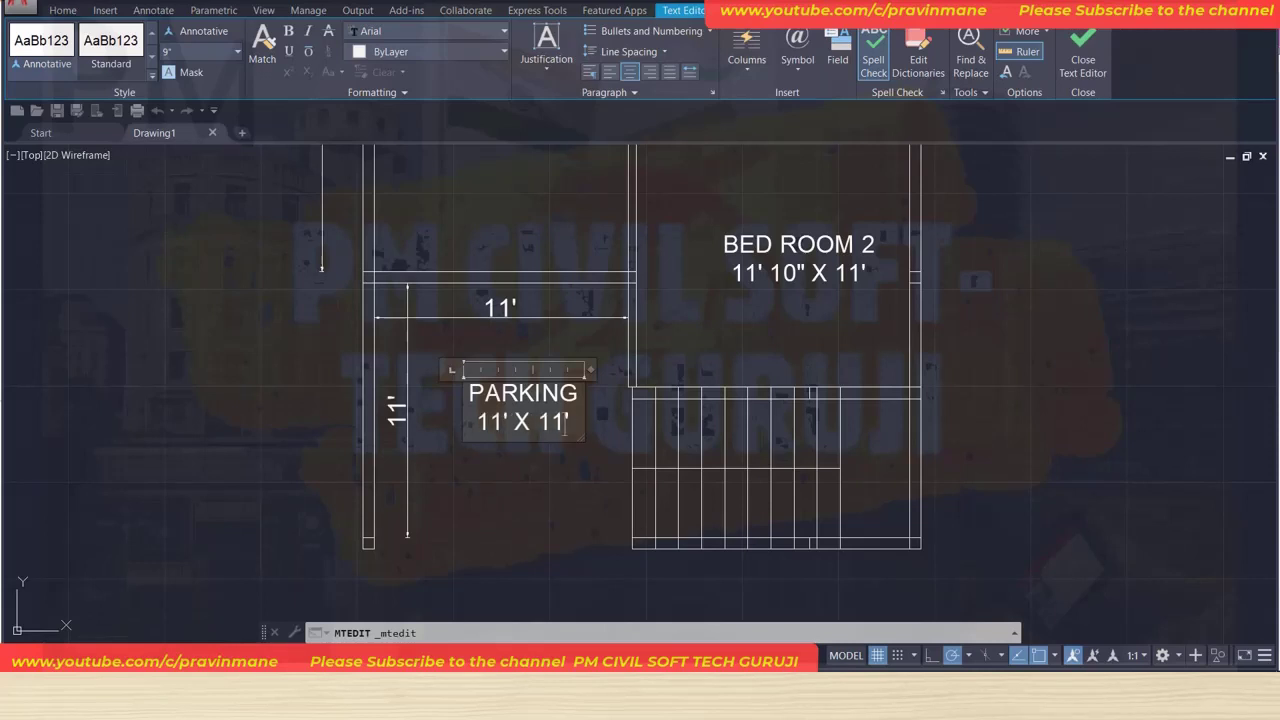
left_click(230, 430)
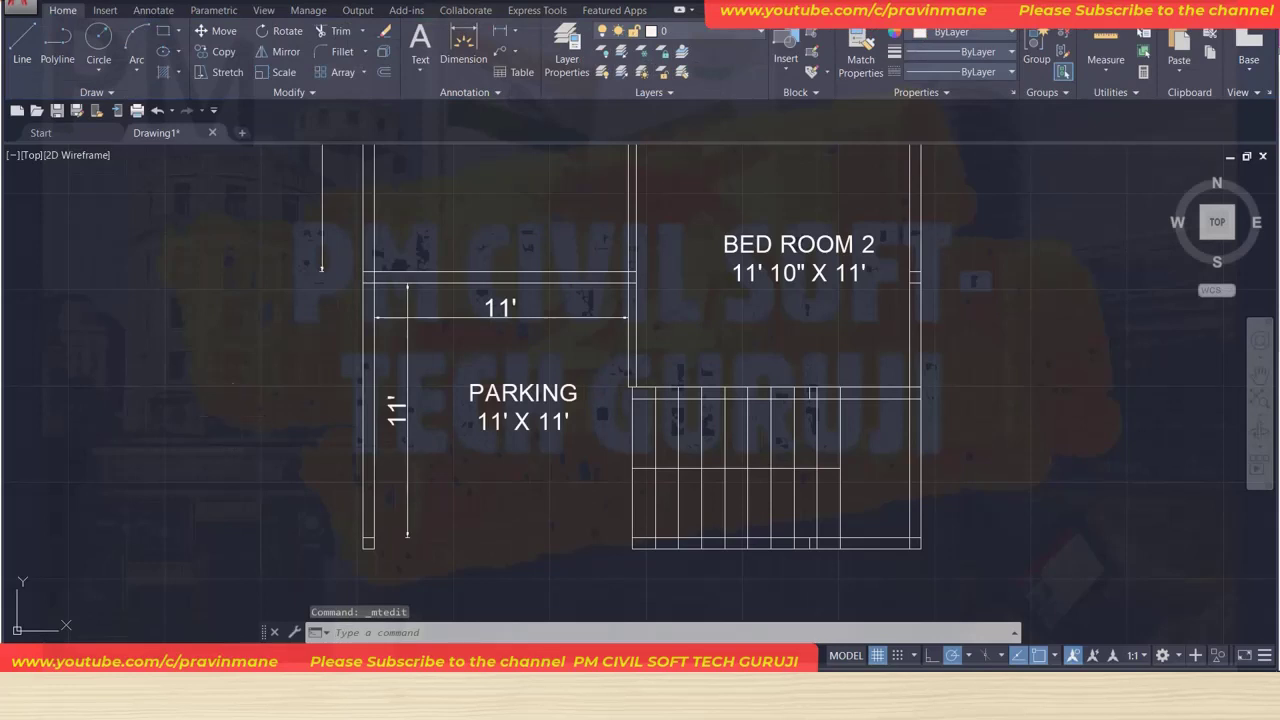
Erase the parking area's two 11' dimensions and the stray vertical line.
left_click(420, 318)
key("ctrl+s")
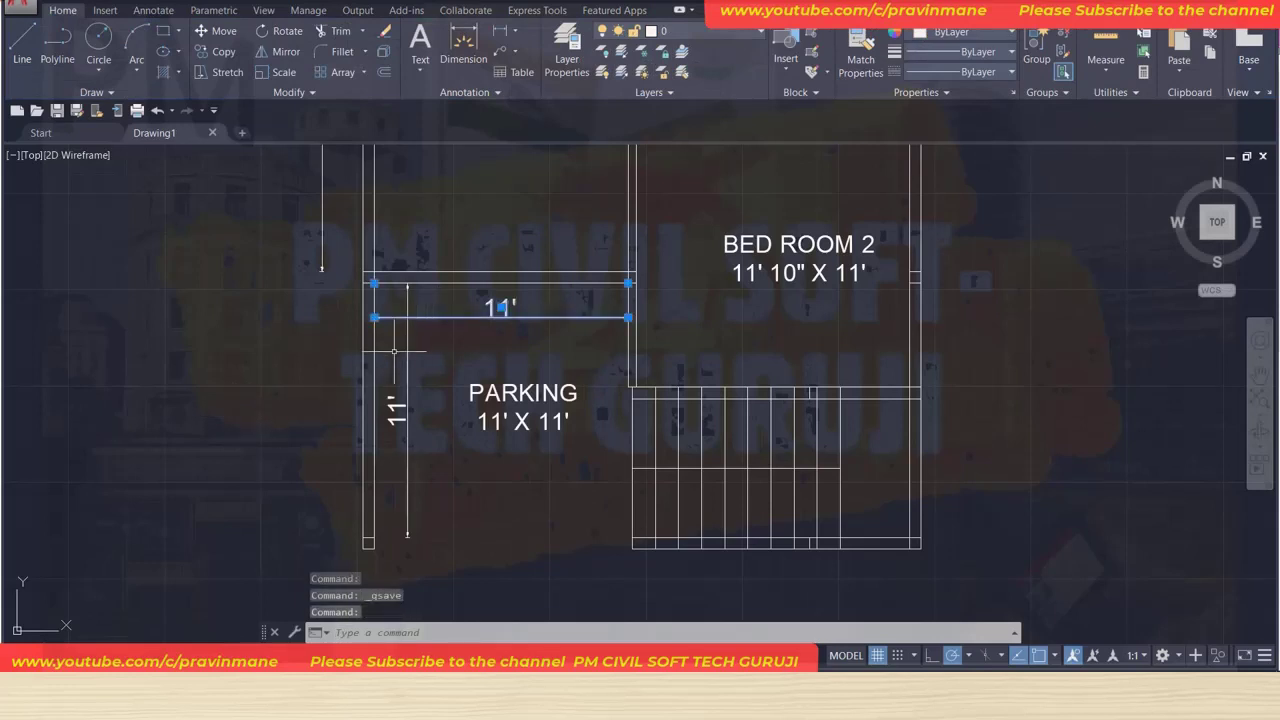
left_click(407, 352)
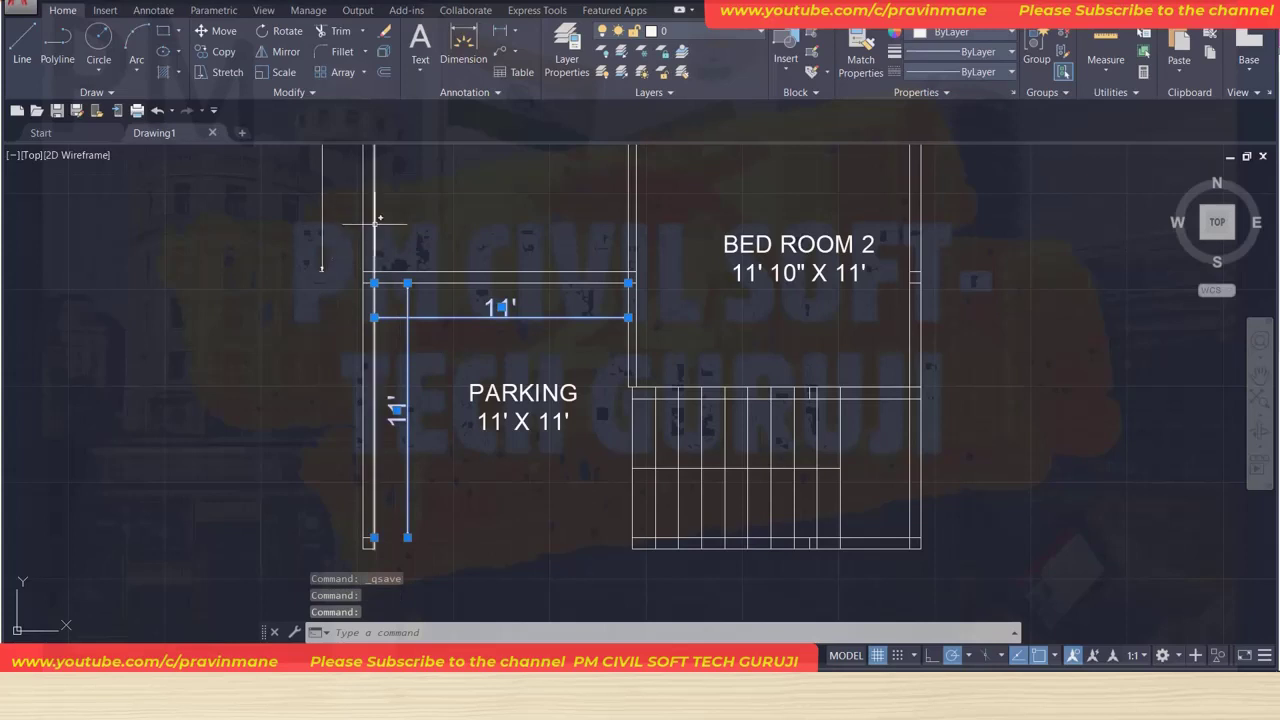
left_click(322, 217)
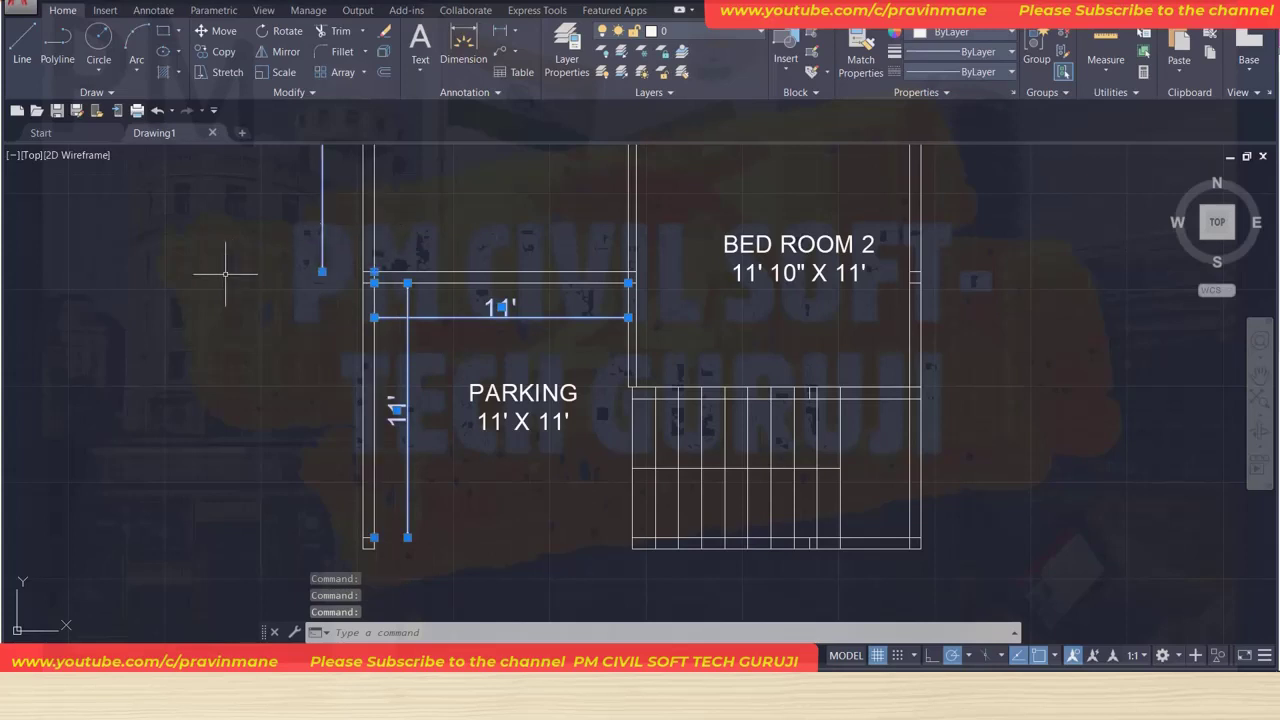
key("Delete")
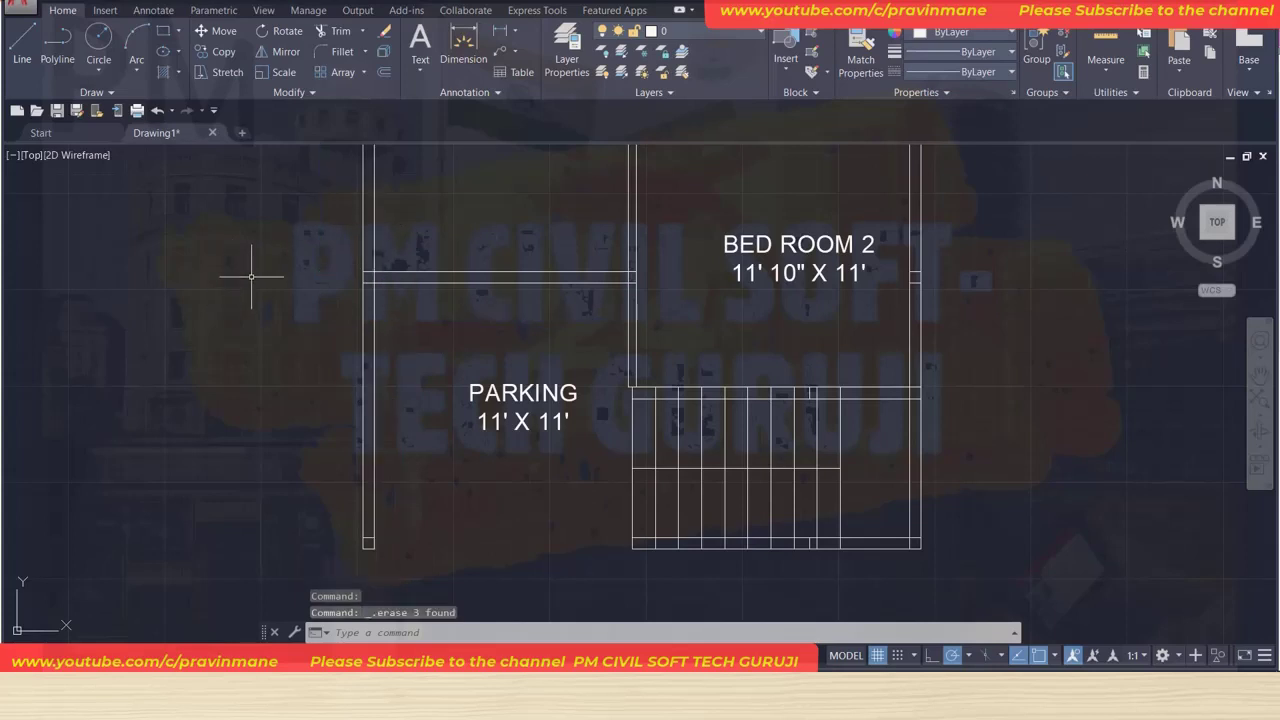
Delete the kitchen 7'-6", toilet 4' and 7', and dining 7' and 10' dimensions, then save.
scroll(665, 276, "down", 3)
middle_click_drag(665, 193, 412, 475)
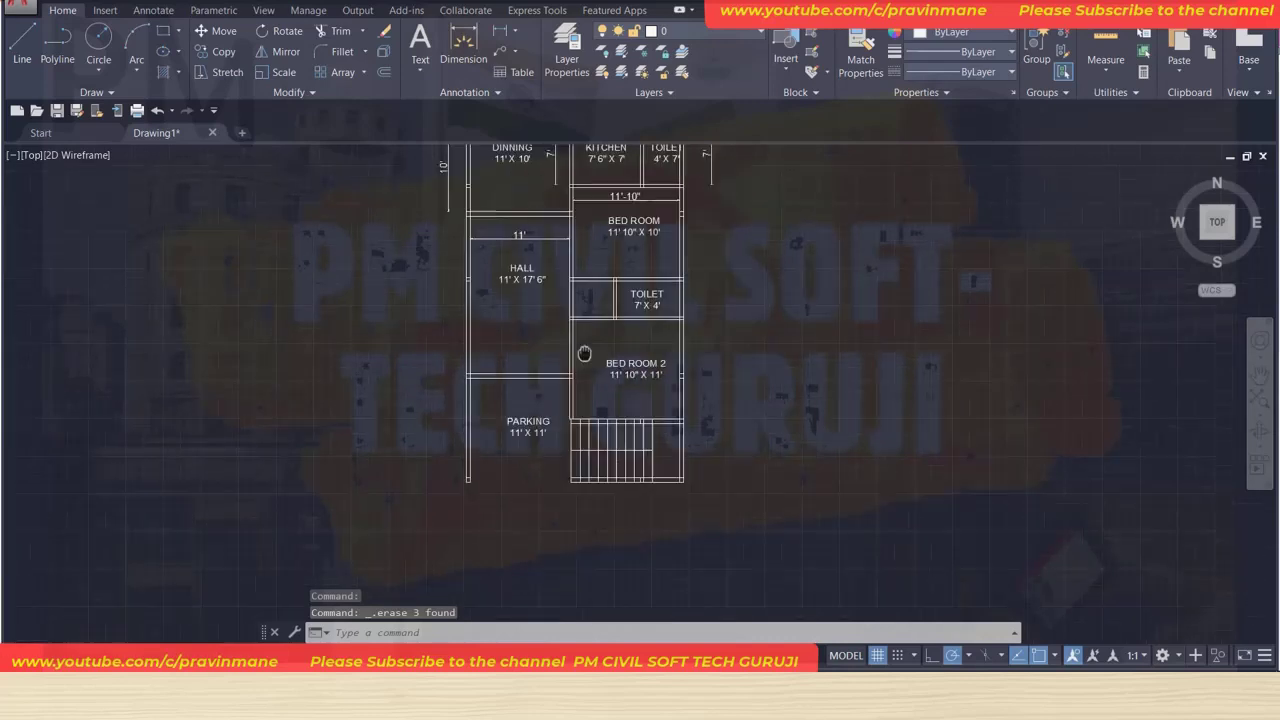
scroll(372, 310, "up", 2)
scroll(372, 310, "up", 2)
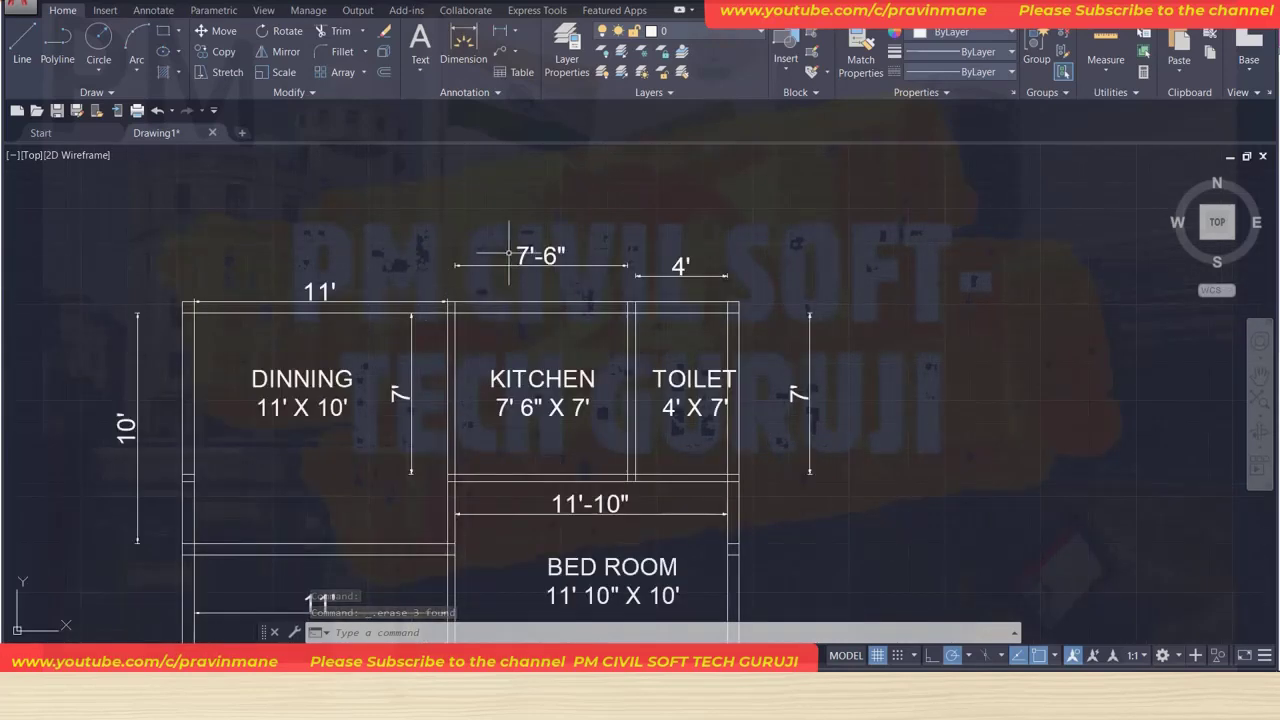
left_click(516, 264)
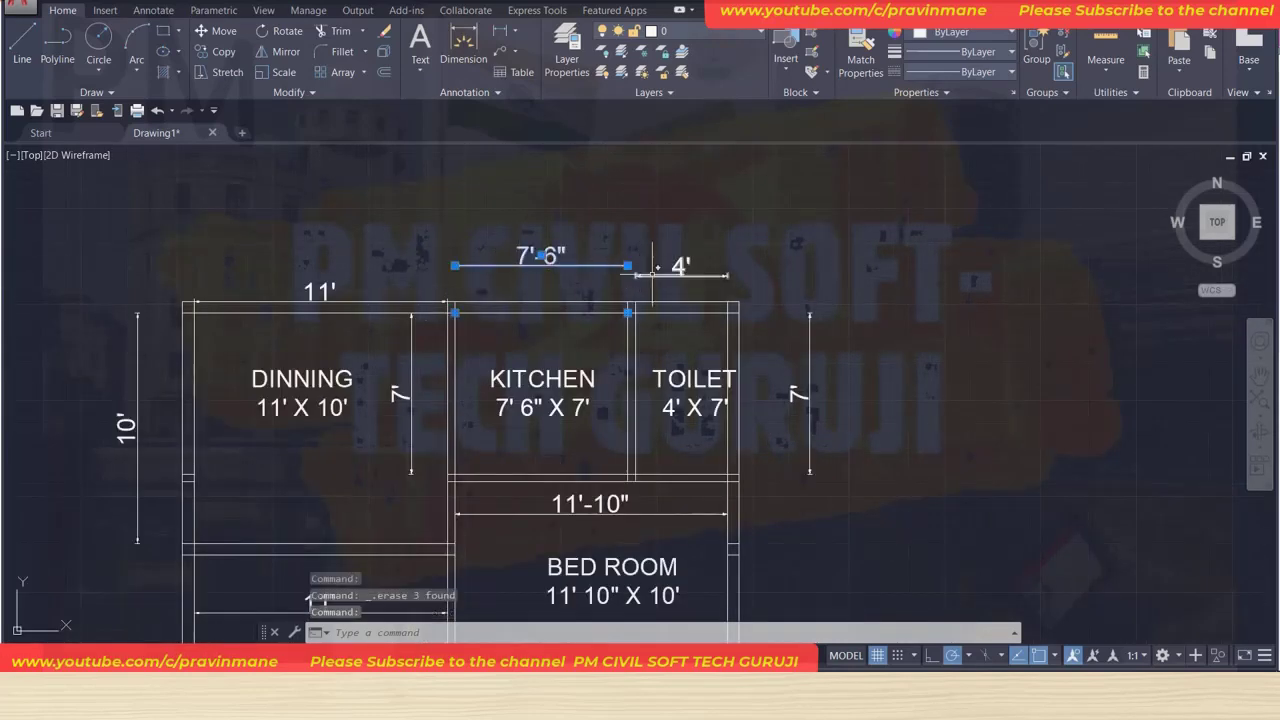
left_click(680, 272)
left_click(808, 352)
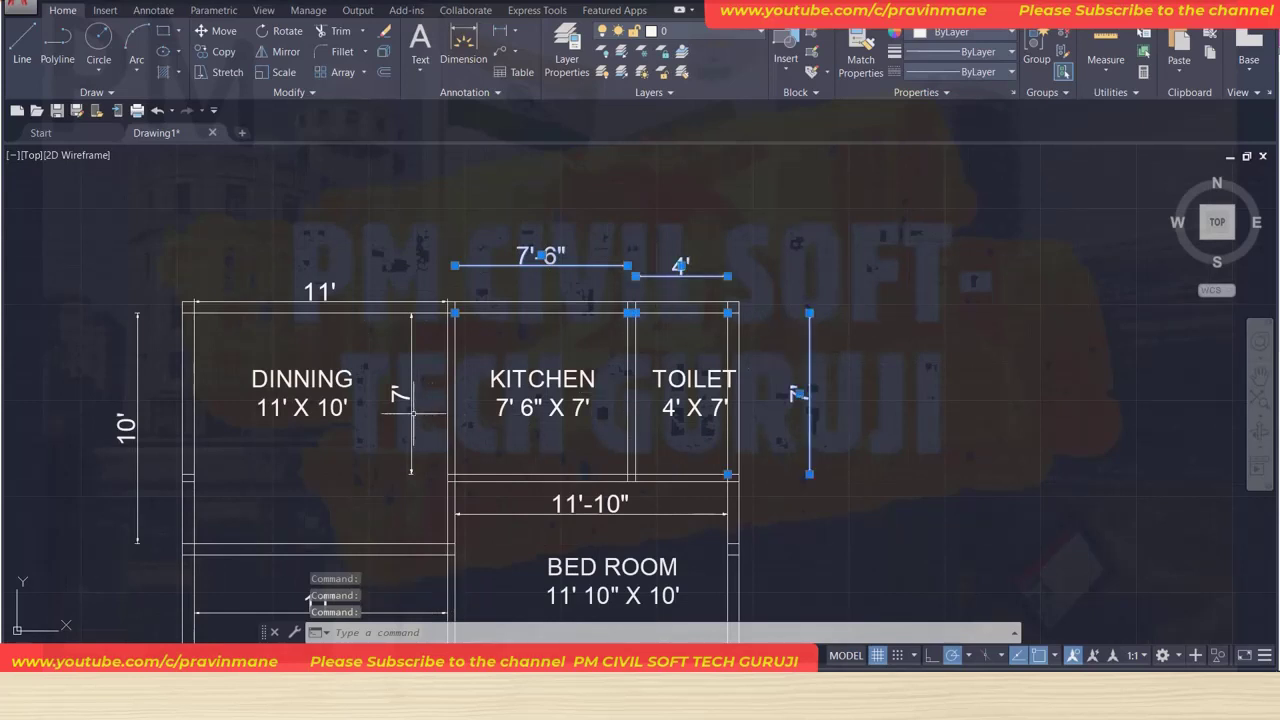
left_click(415, 405)
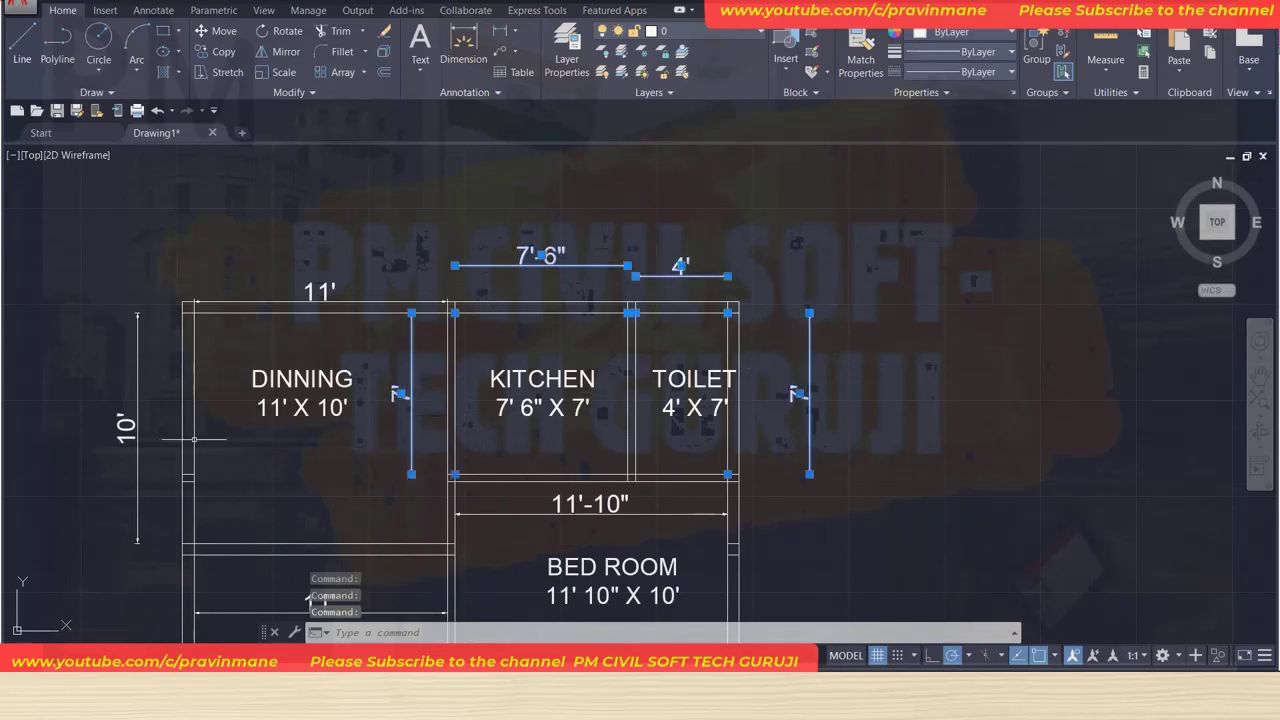
left_click(139, 384)
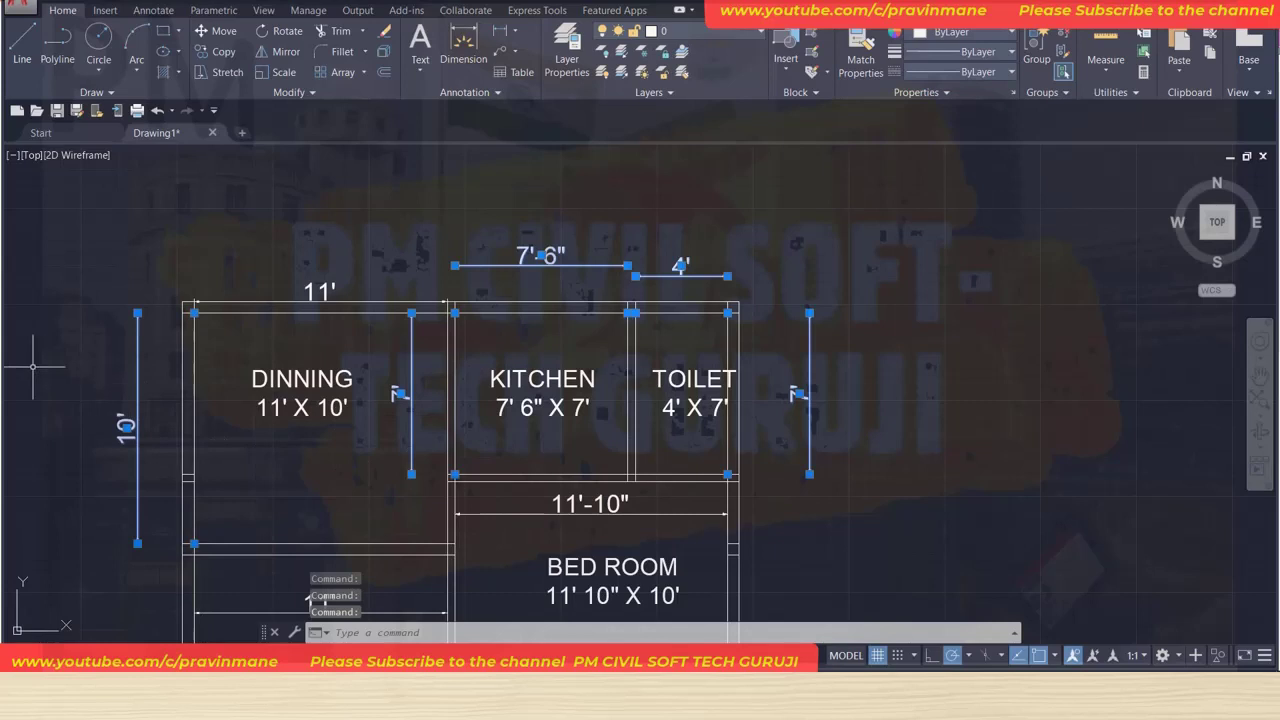
key("Delete")
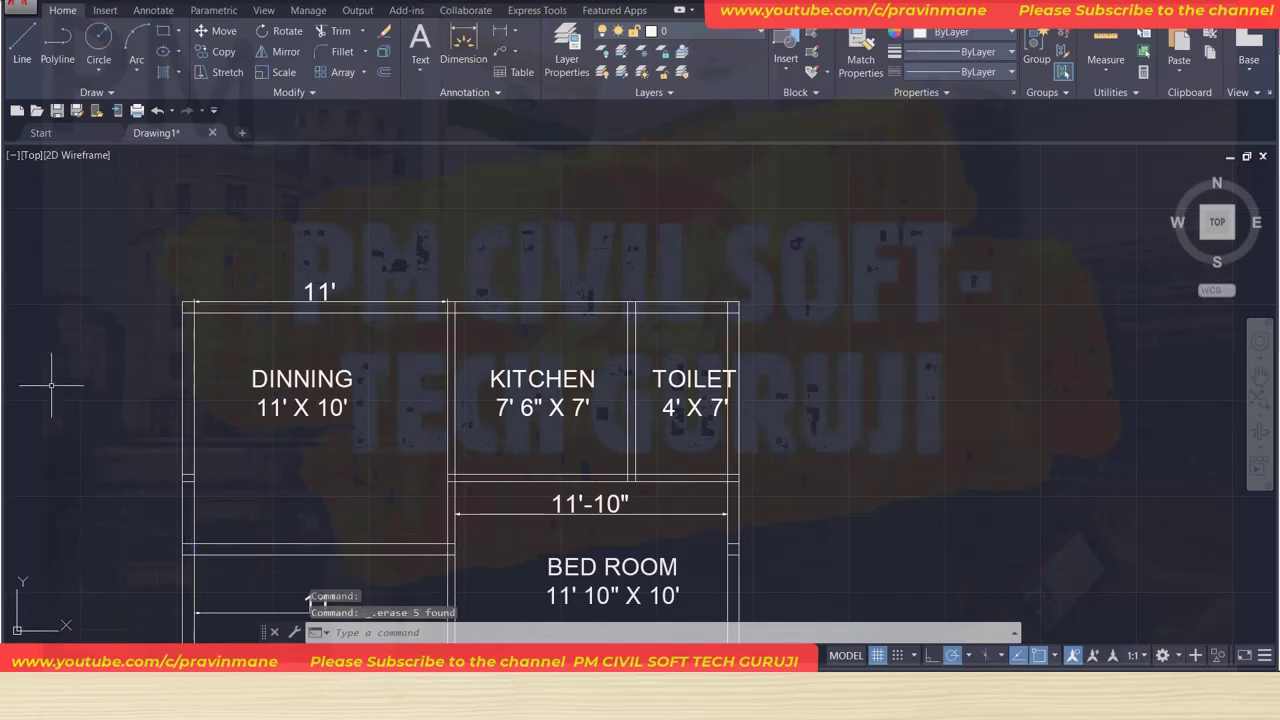
key("ctrl+s")
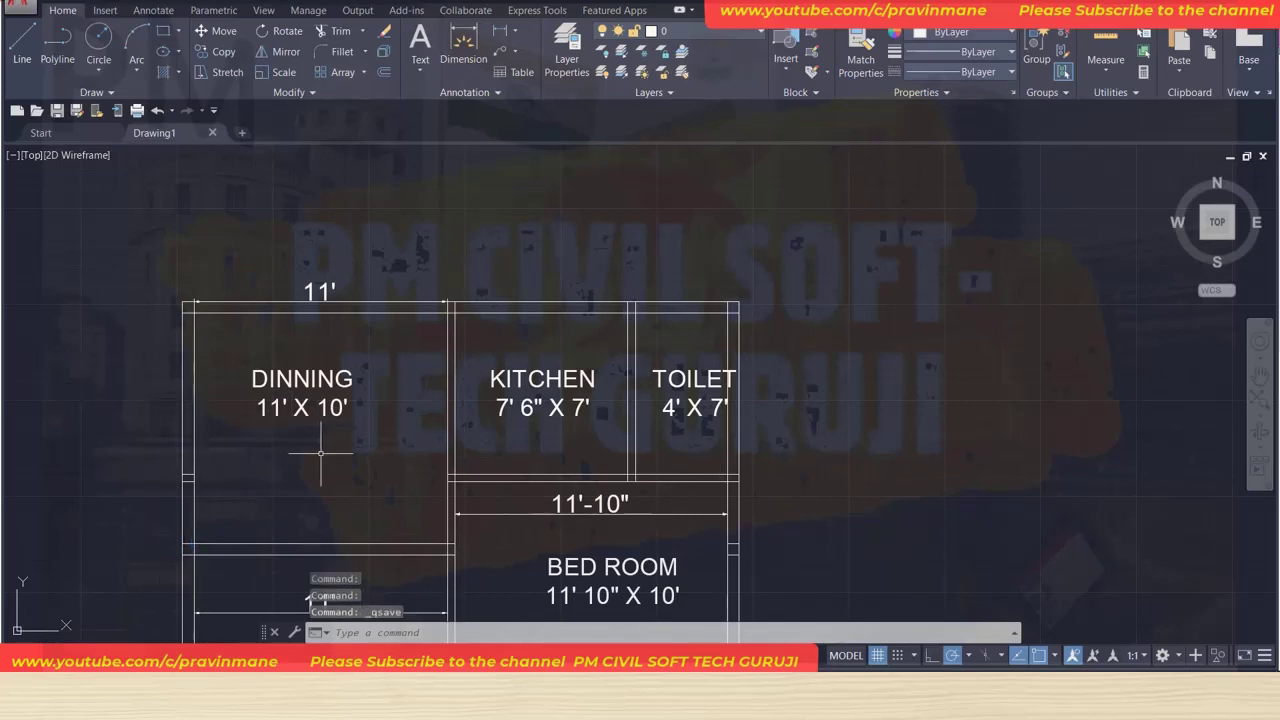
Delete the hall's 11', the top 11' and the bedroom's 11'-10" dimensions.
scroll(320, 462, "down", 2)
middle_click_drag(320, 462, 396, 279)
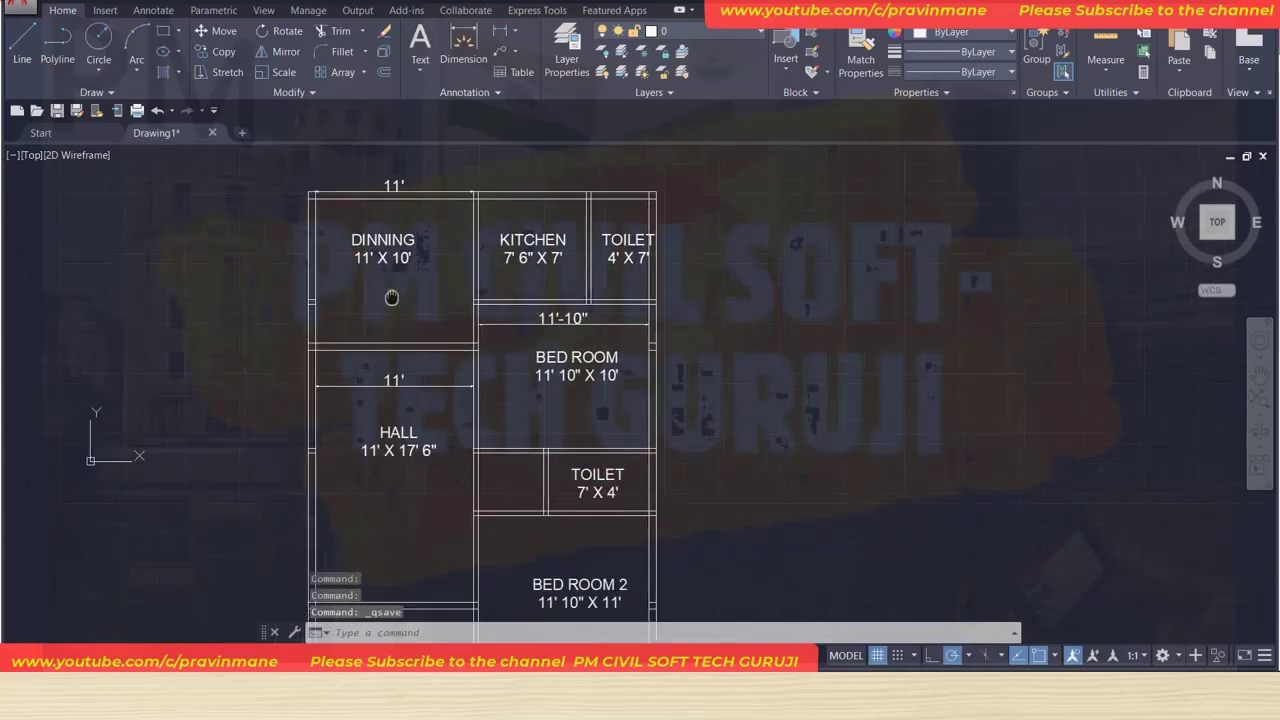
left_click(365, 364)
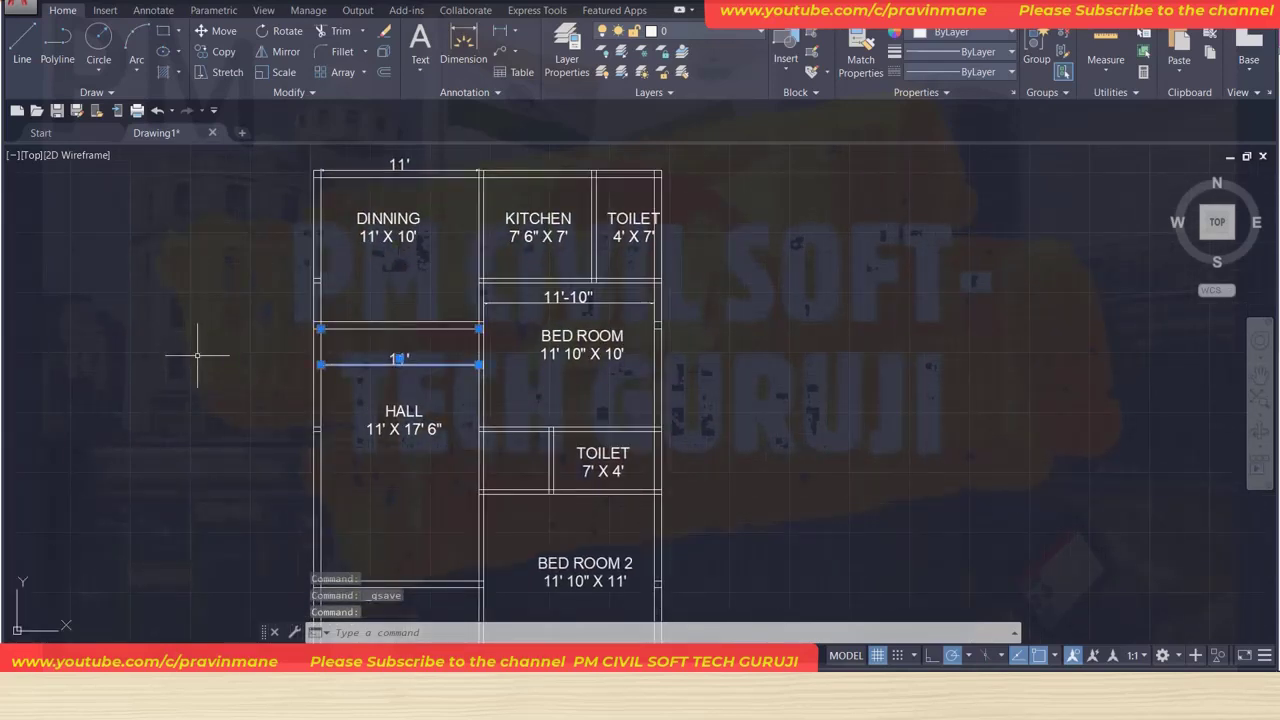
key("Delete")
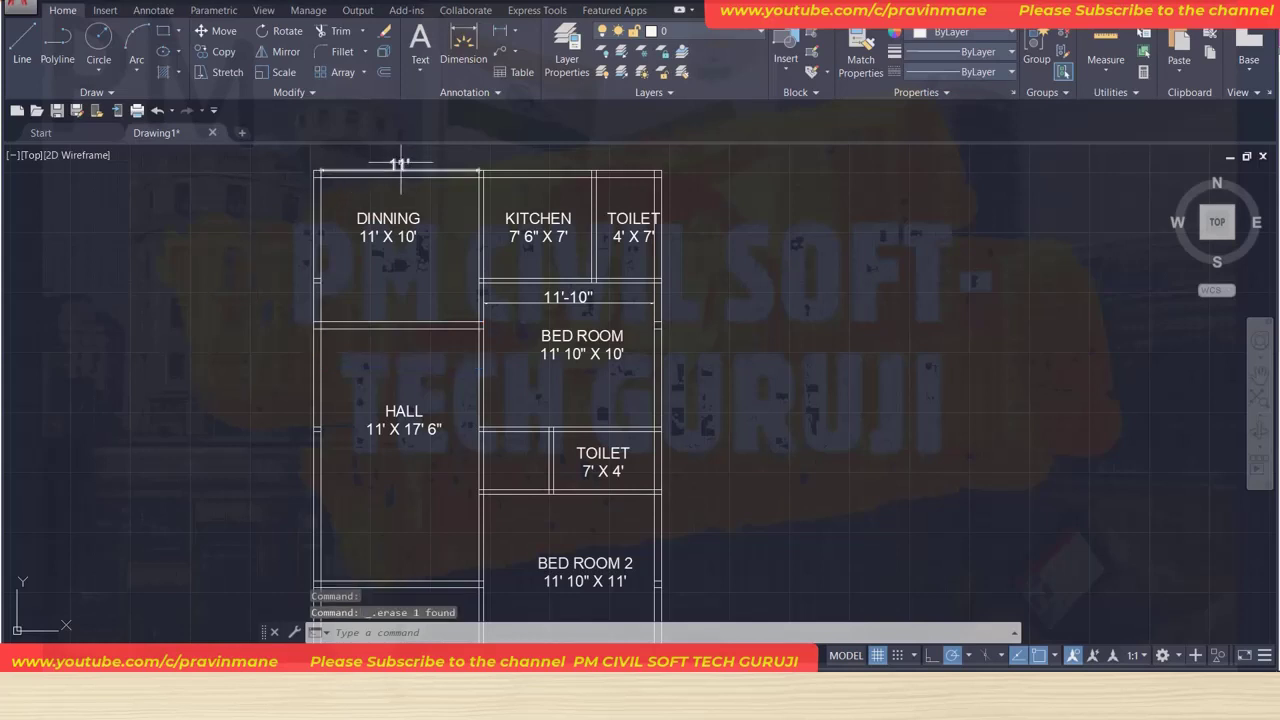
left_click(330, 175)
key("Delete")
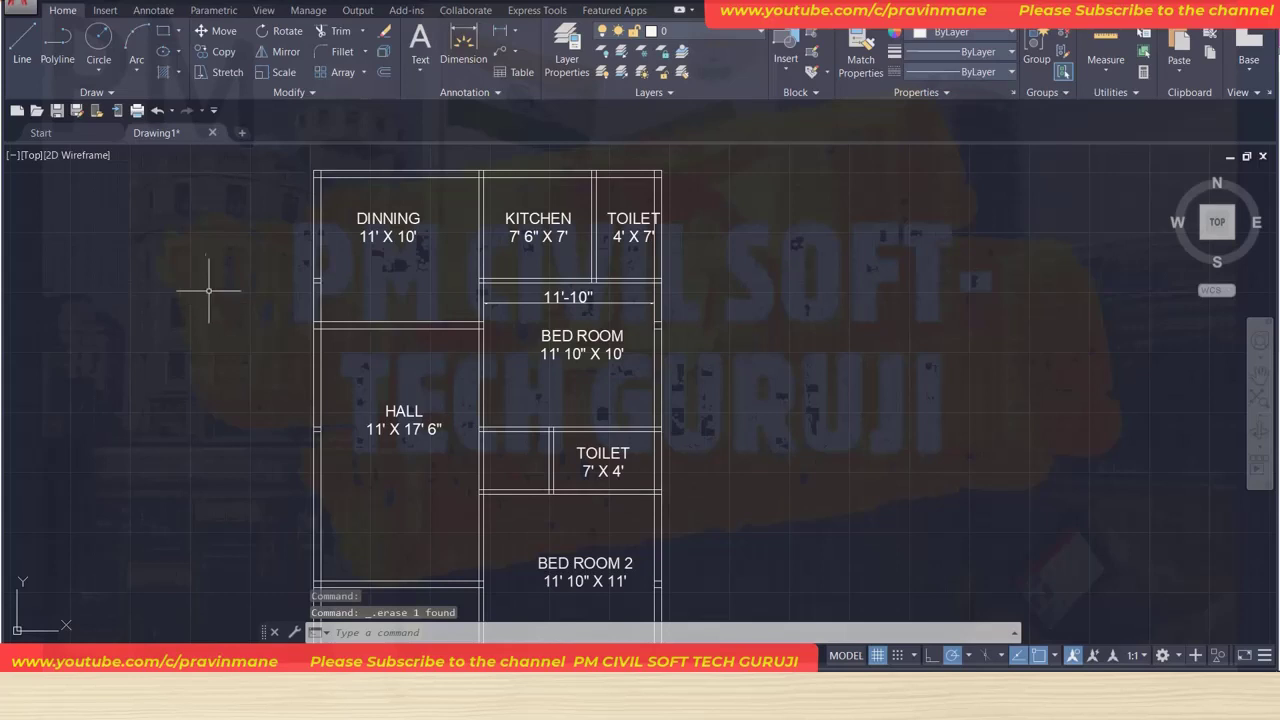
left_click(520, 300)
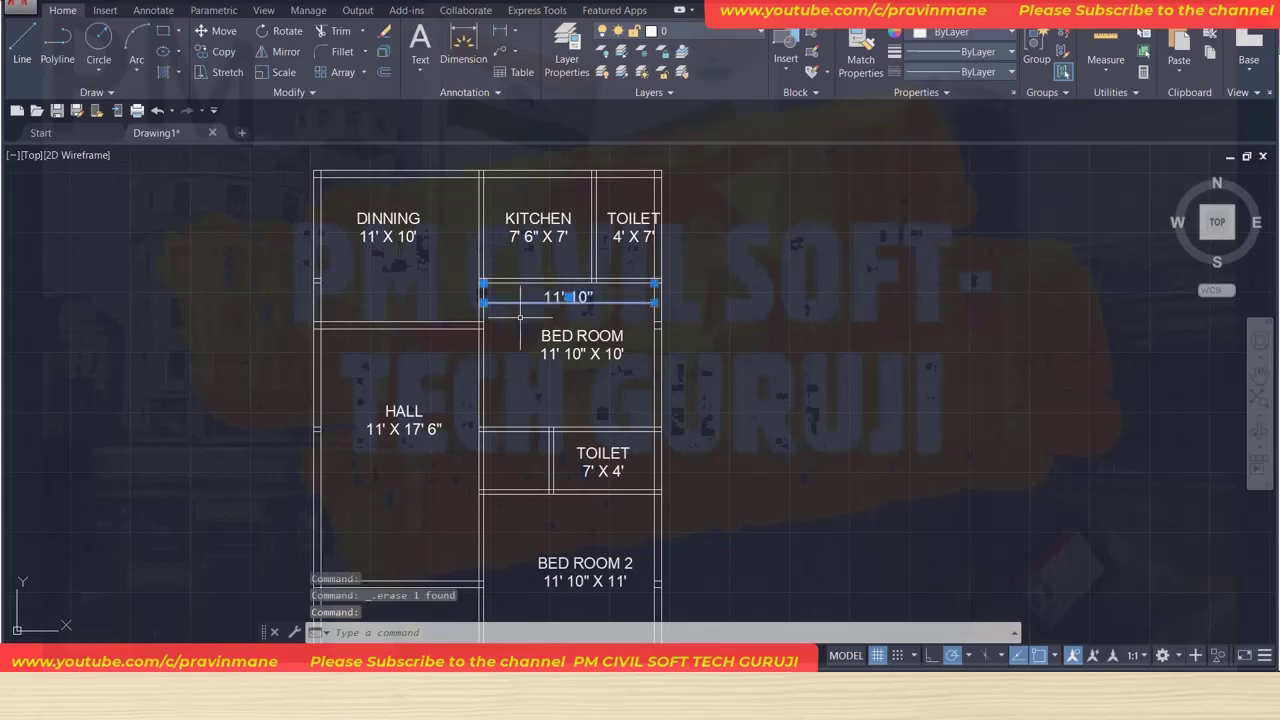
key("Delete")
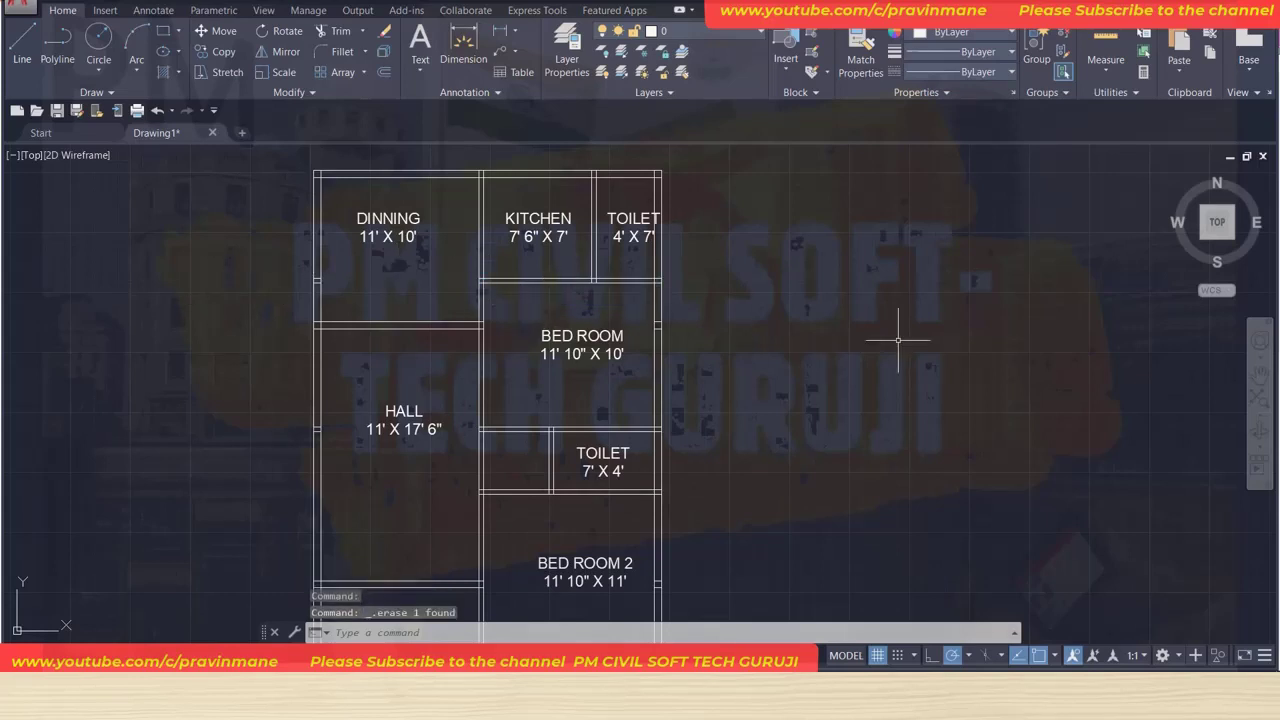
scroll(898, 340, "down", 1)
scroll(850, 400, "down", 1)
Save the recentred plan and bring up the 25' X 45' ground floor reference PDF.
scroll(826, 386, "down", 2)
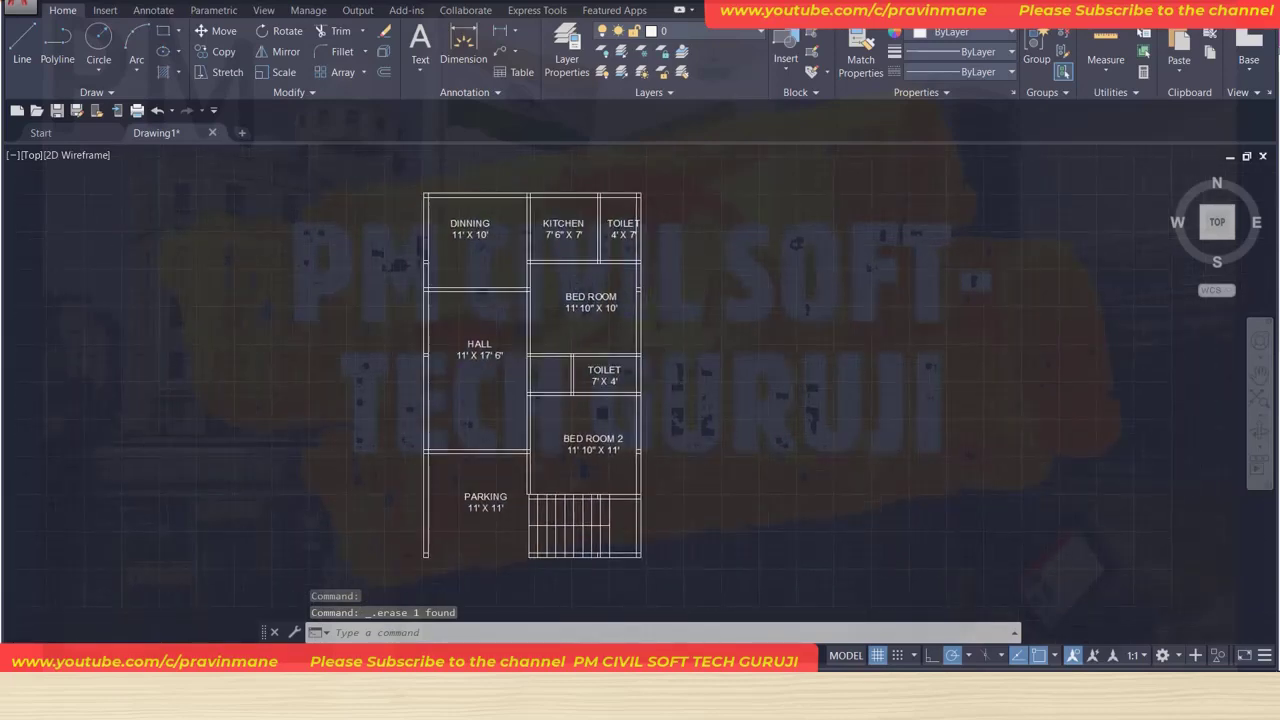
scroll(459, 263, "up", 2)
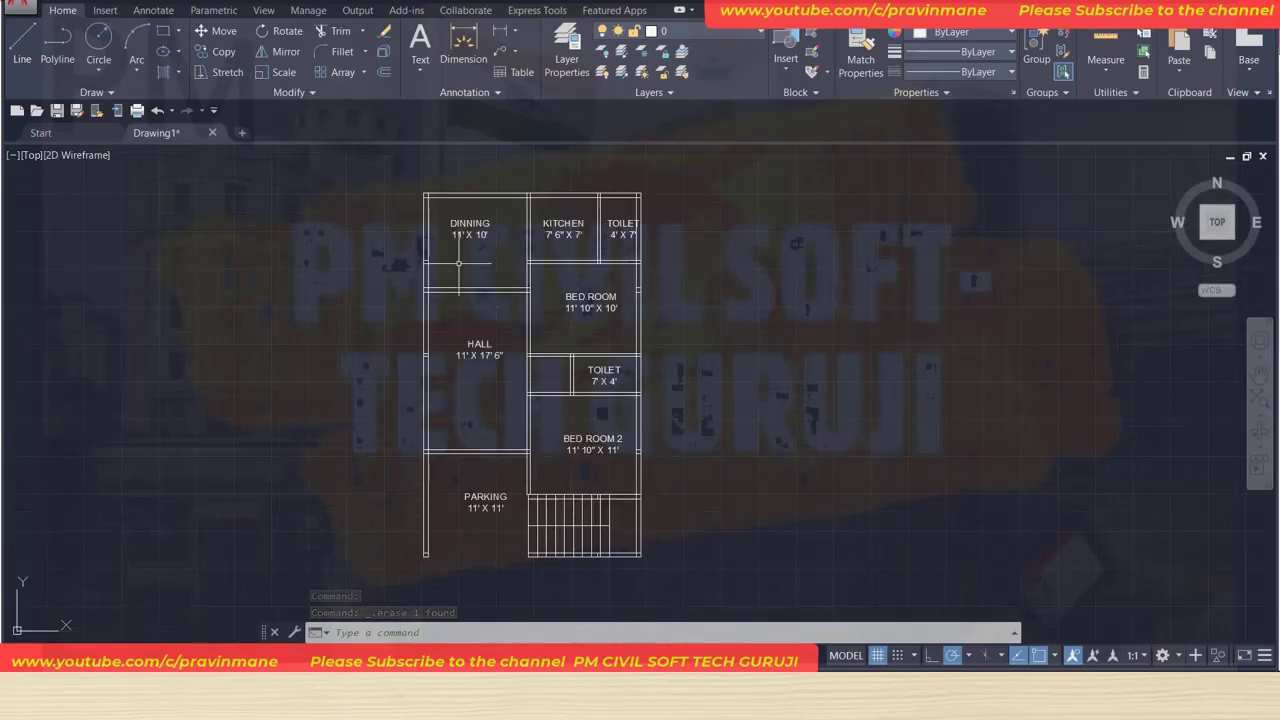
scroll(458, 263, "up", 2)
middle_click_drag(458, 263, 422, 282)
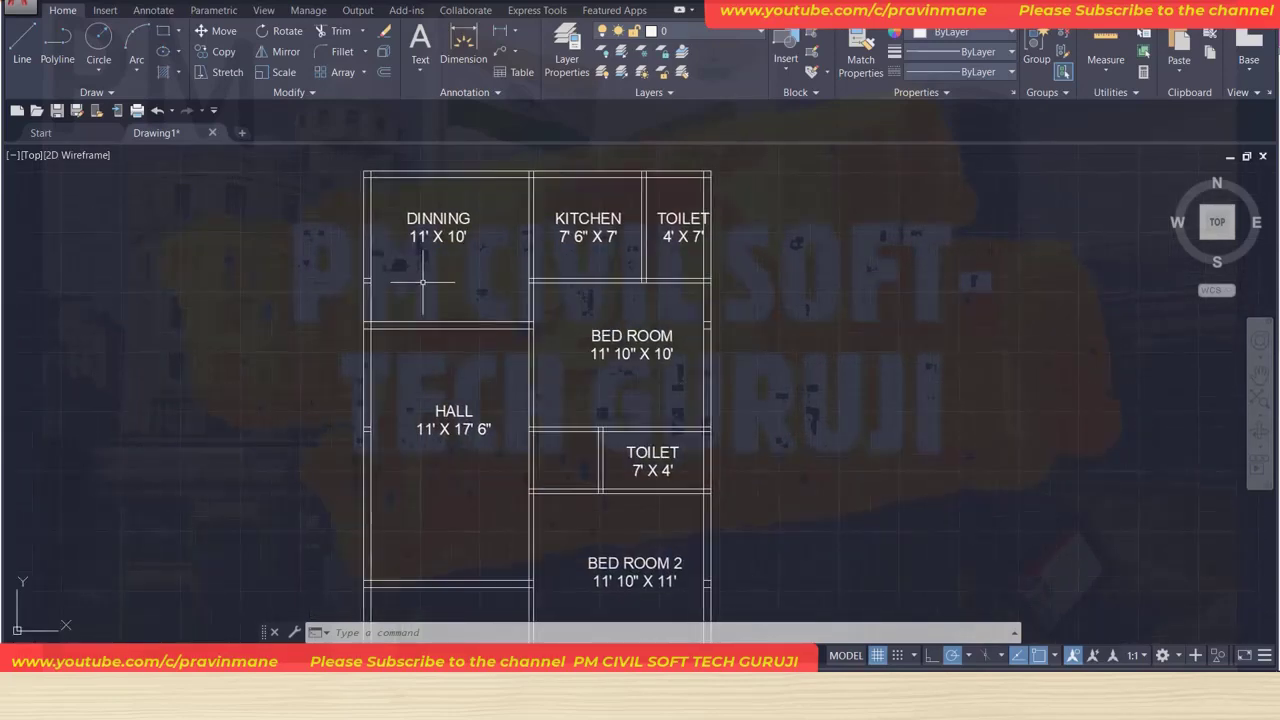
scroll(423, 282, "down", 2)
scroll(423, 282, "up", 2)
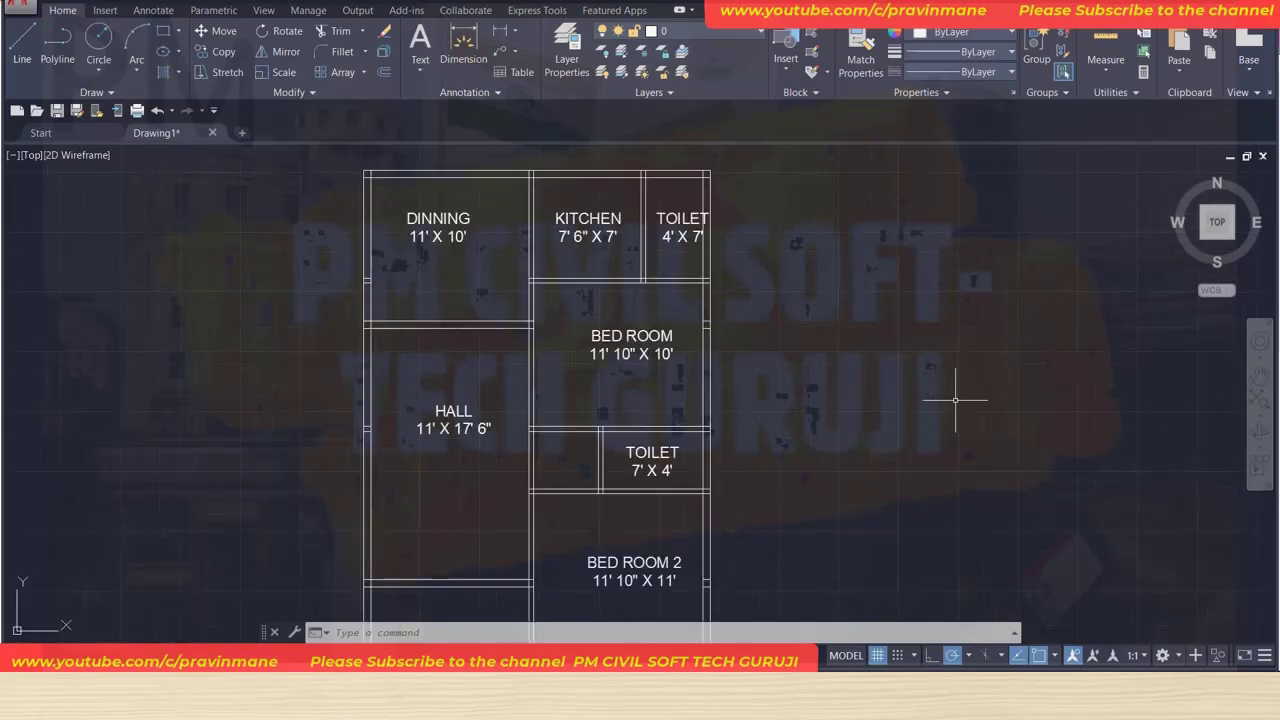
key("ctrl+s")
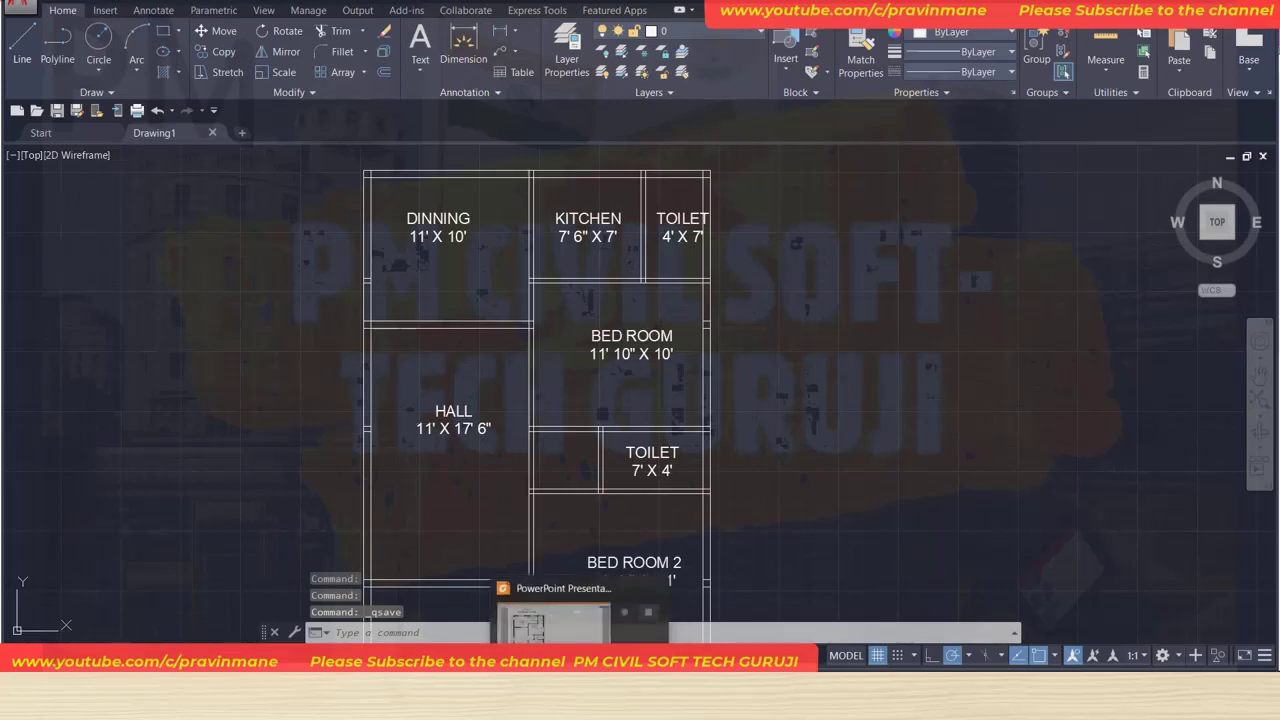
left_click(510, 595)
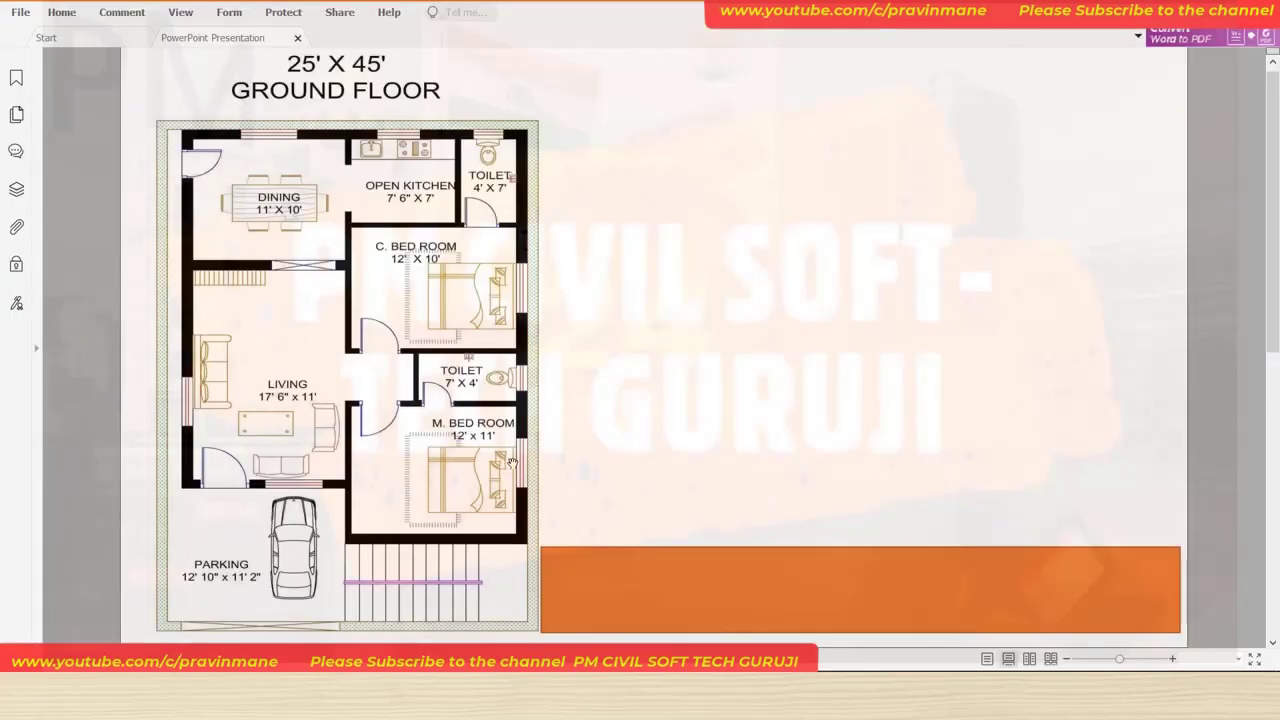
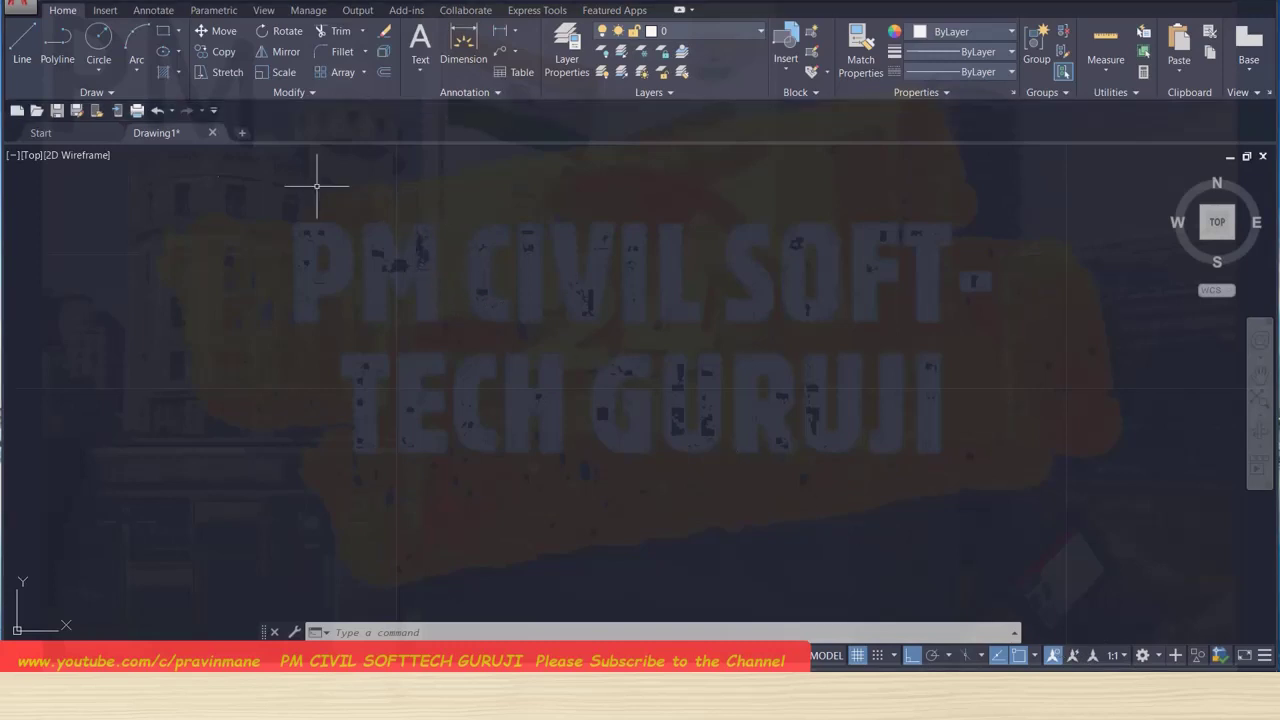
Draw the six-sided L-shaped column polyline with Ortho on, starting at its top-left corner.
left_click(60, 40)
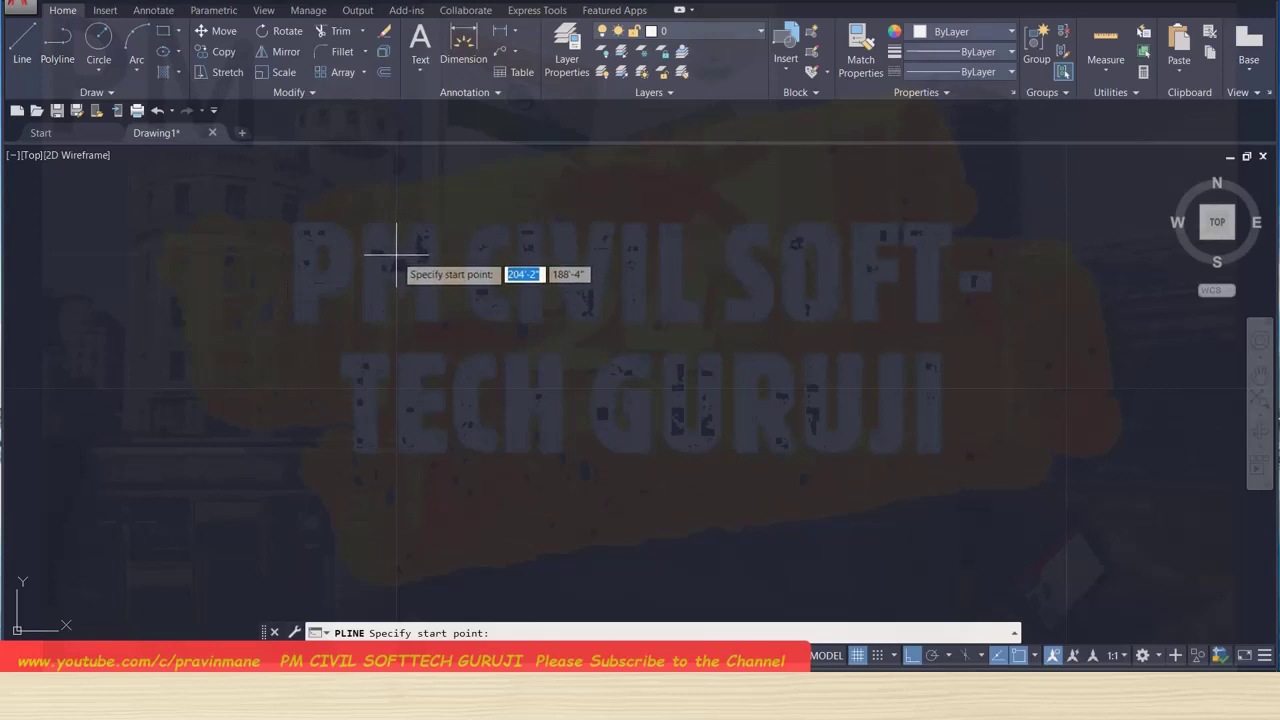
left_click(395, 257)
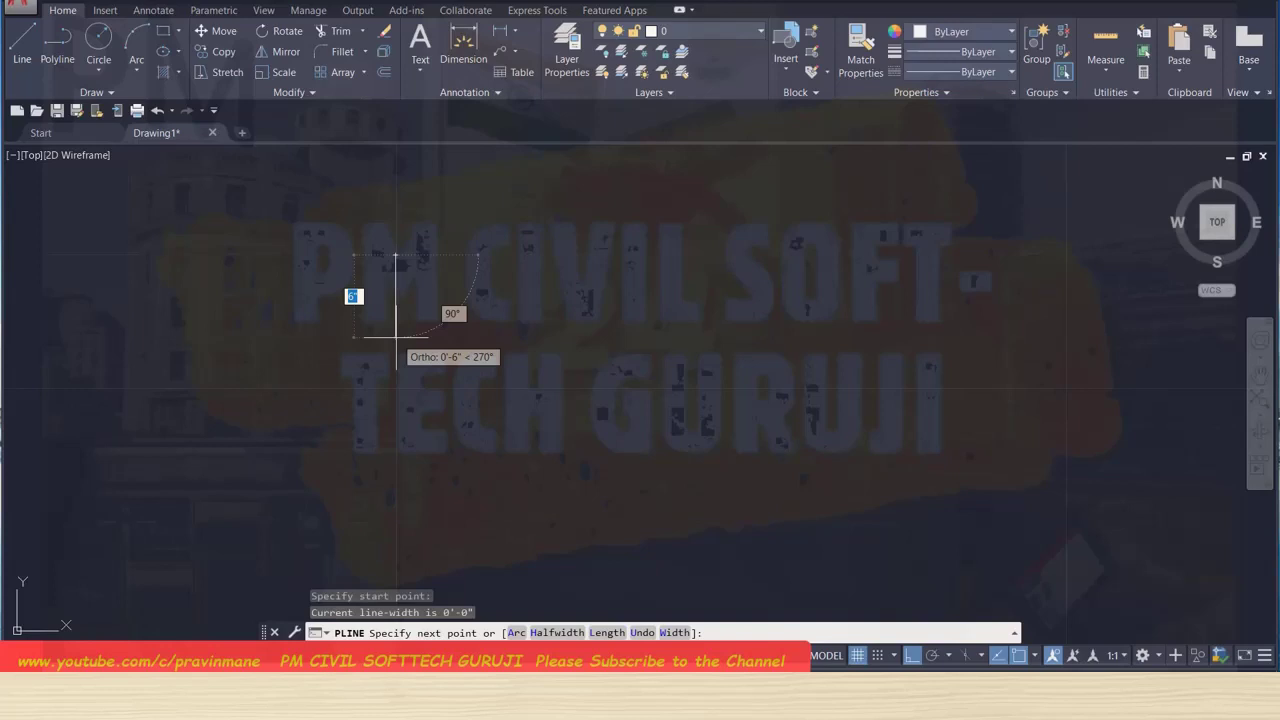
left_click(396, 336)
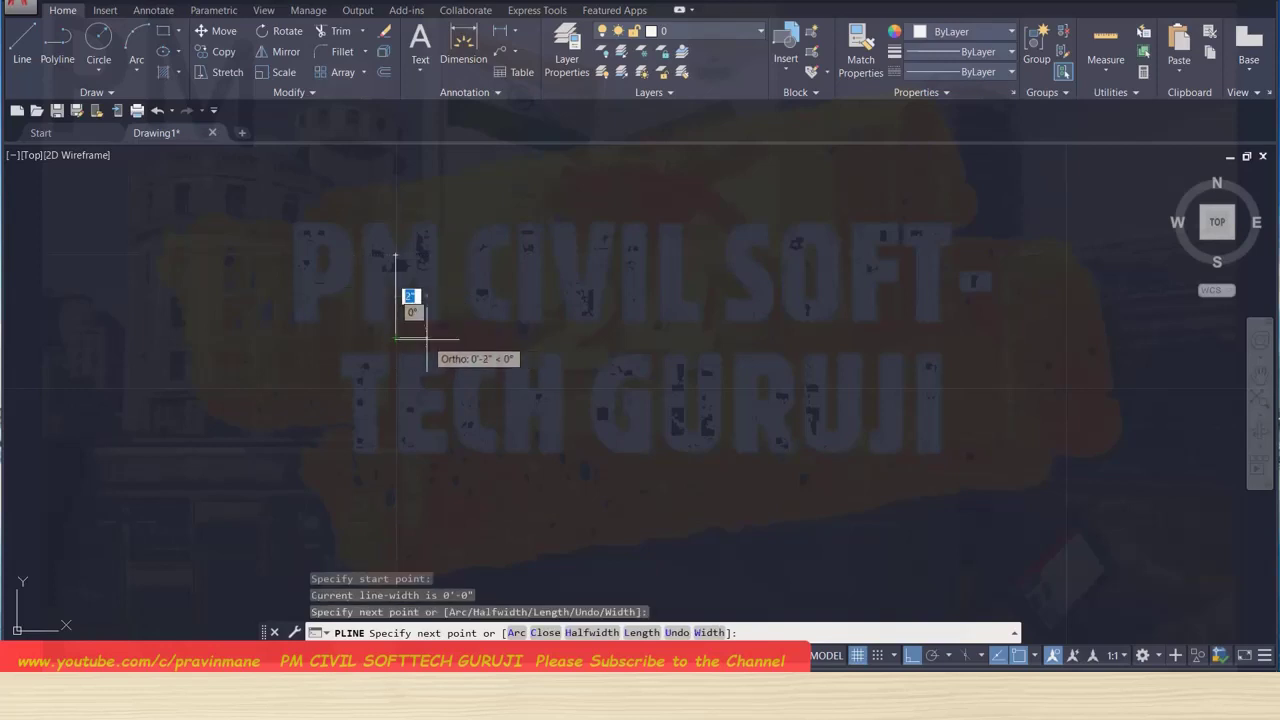
left_click(427, 337)
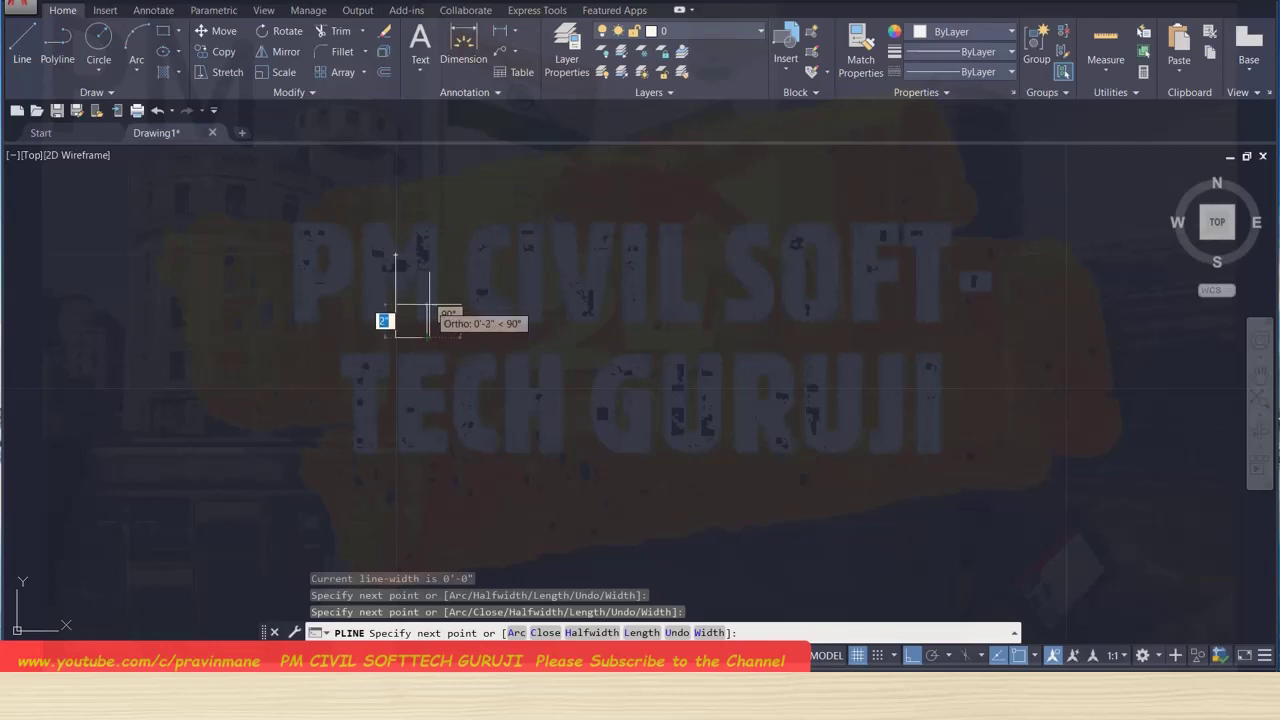
left_click(429, 306)
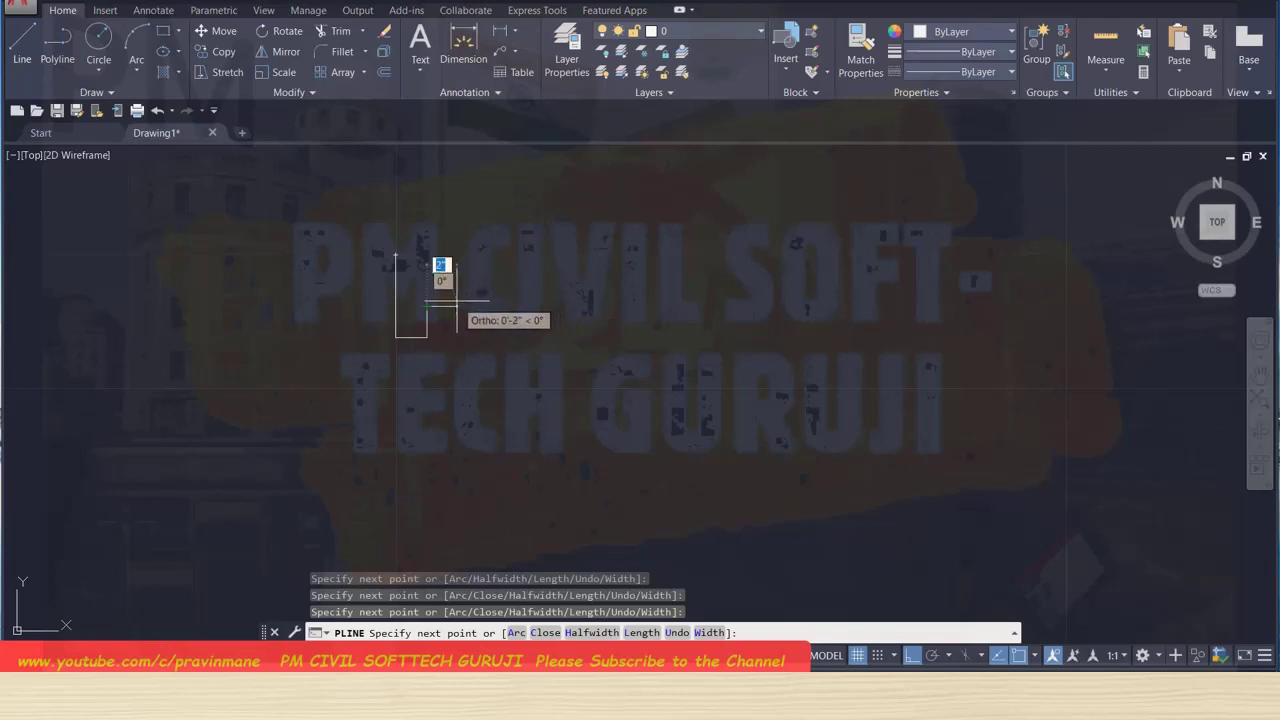
left_click(459, 305)
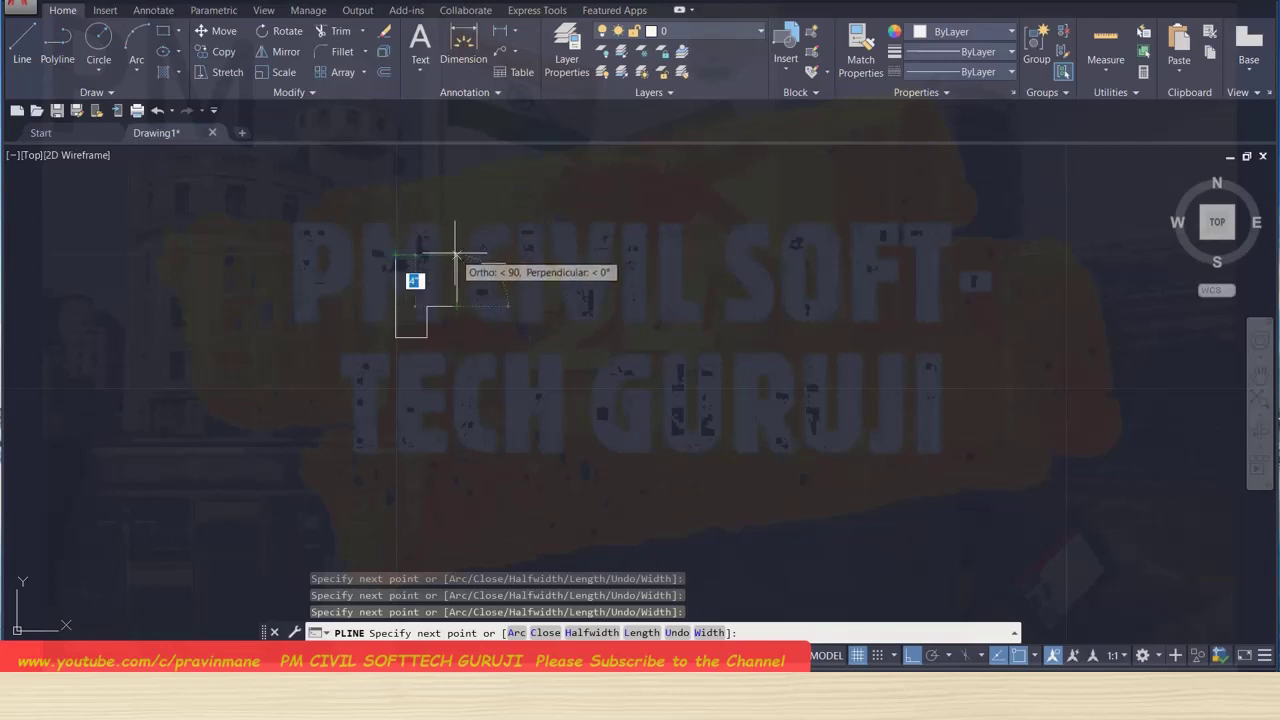
left_click(456, 256)
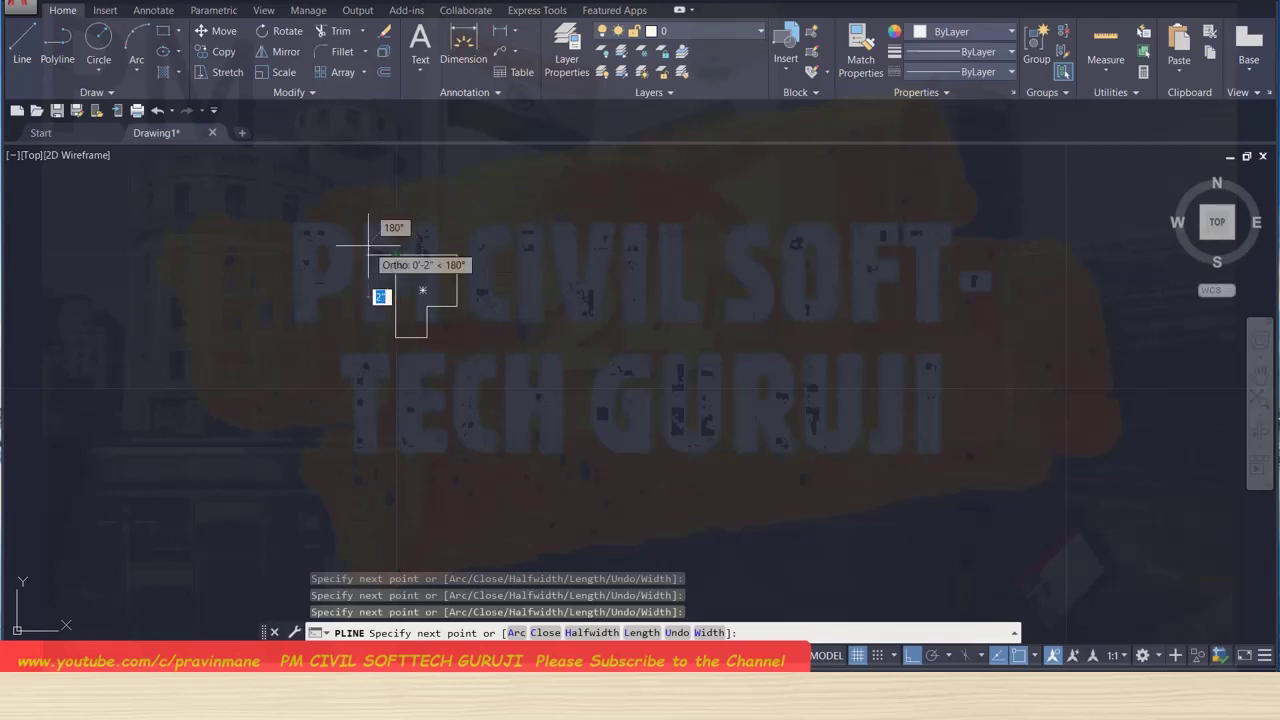
key("Escape")
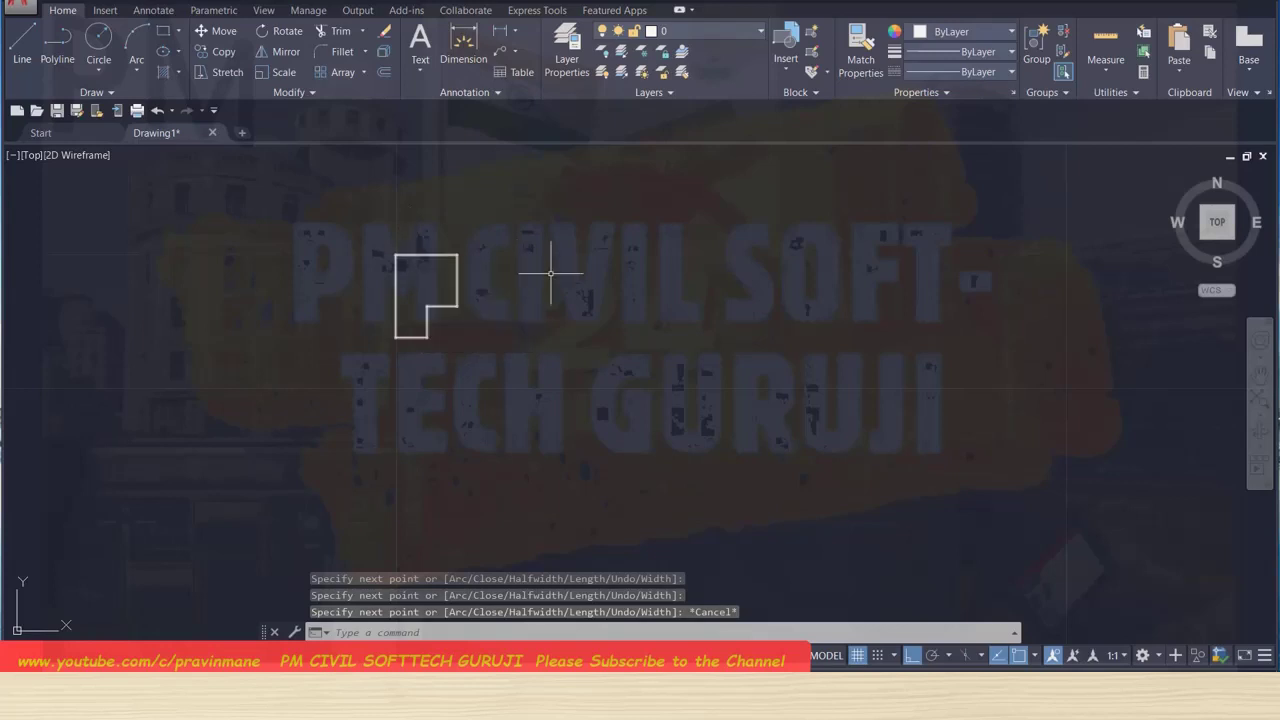
Draw temporary horizontal and vertical reference lines, erase the horizontal one, and save.
left_click(21, 40)
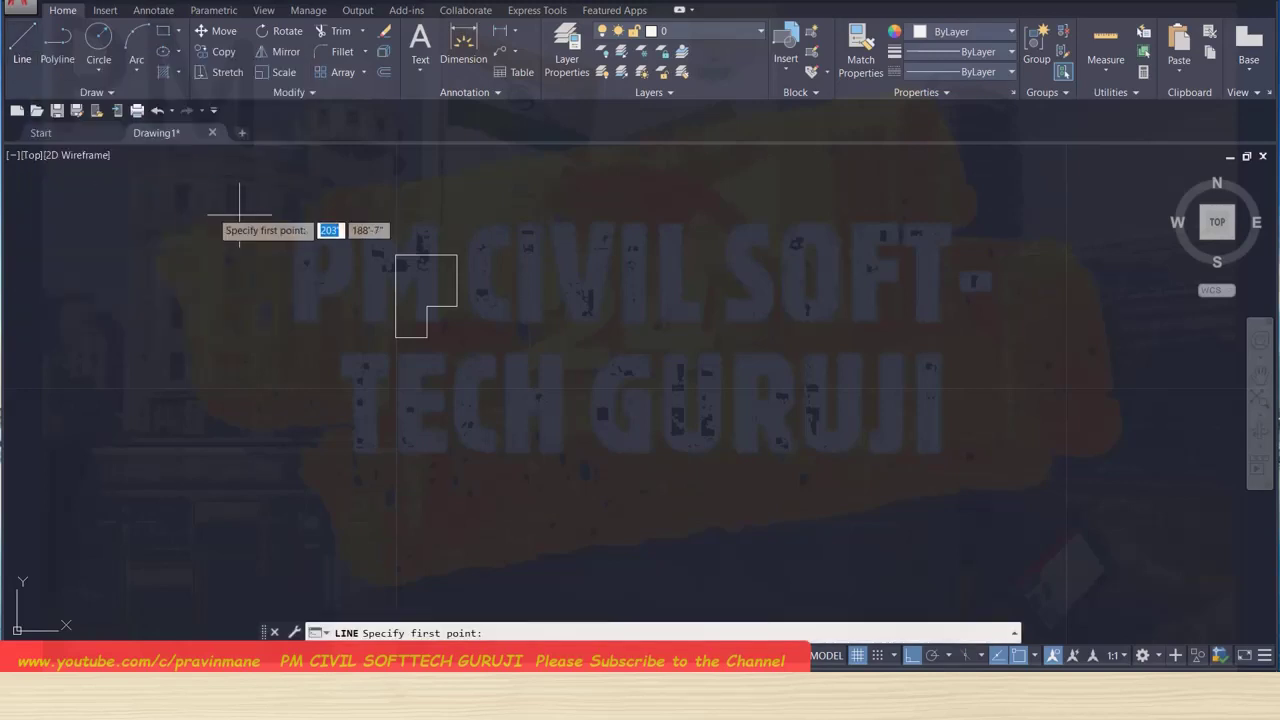
left_click(456, 256)
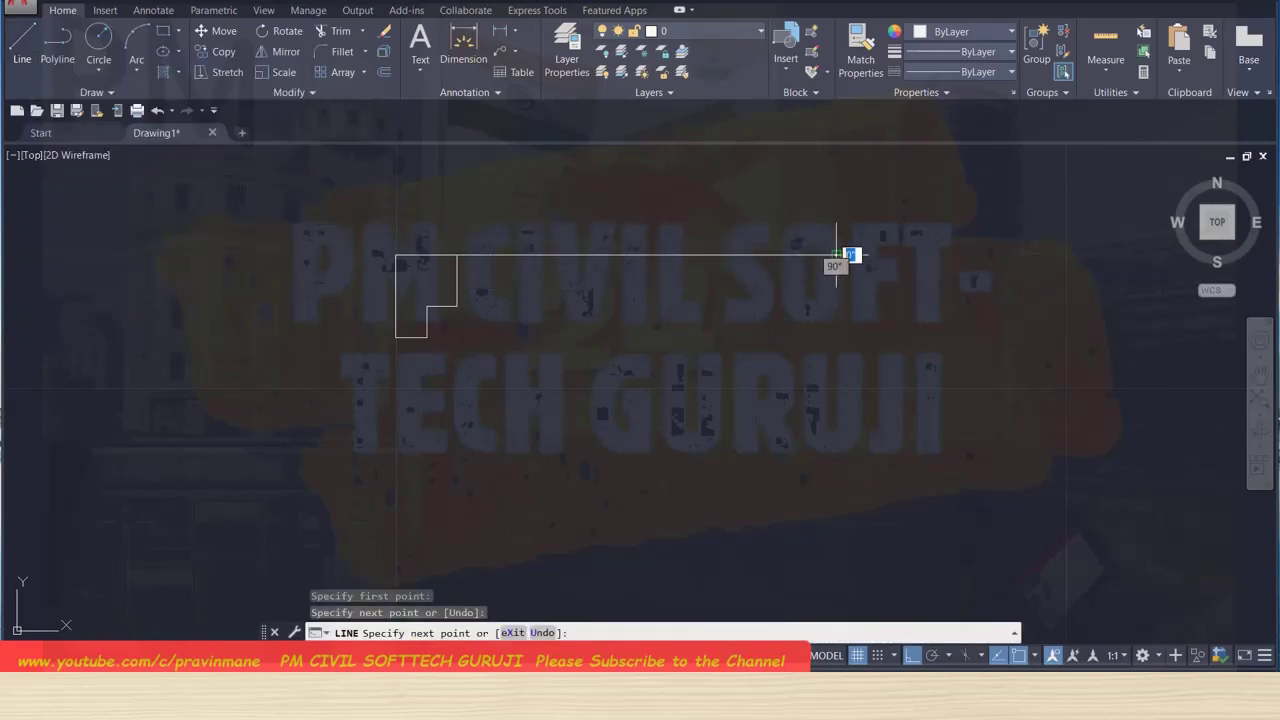
key("Escape")
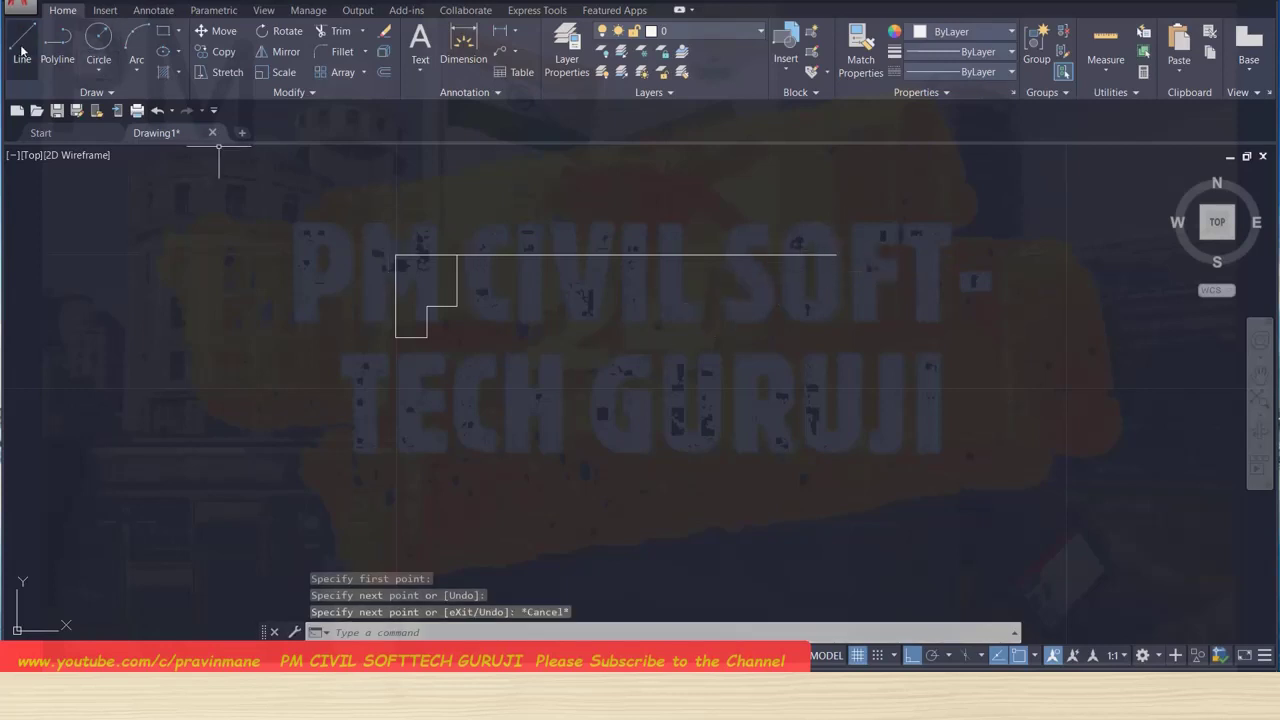
left_click(22, 42)
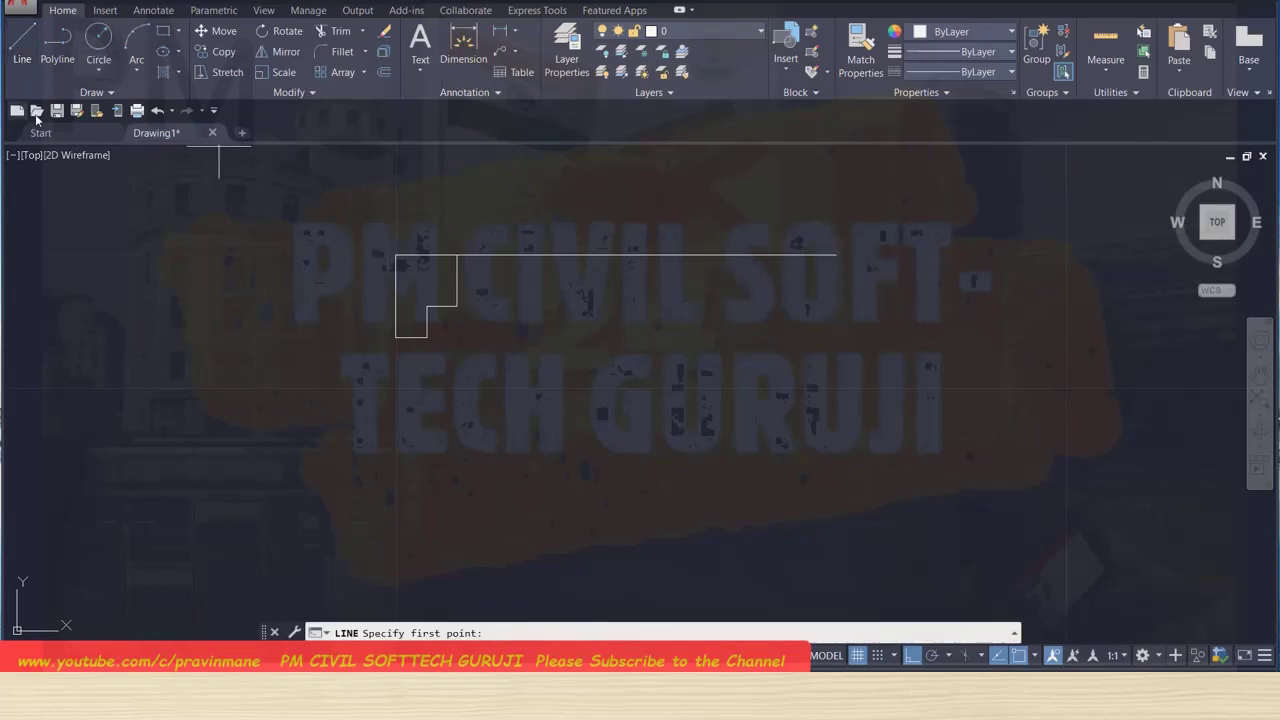
left_click(648, 255)
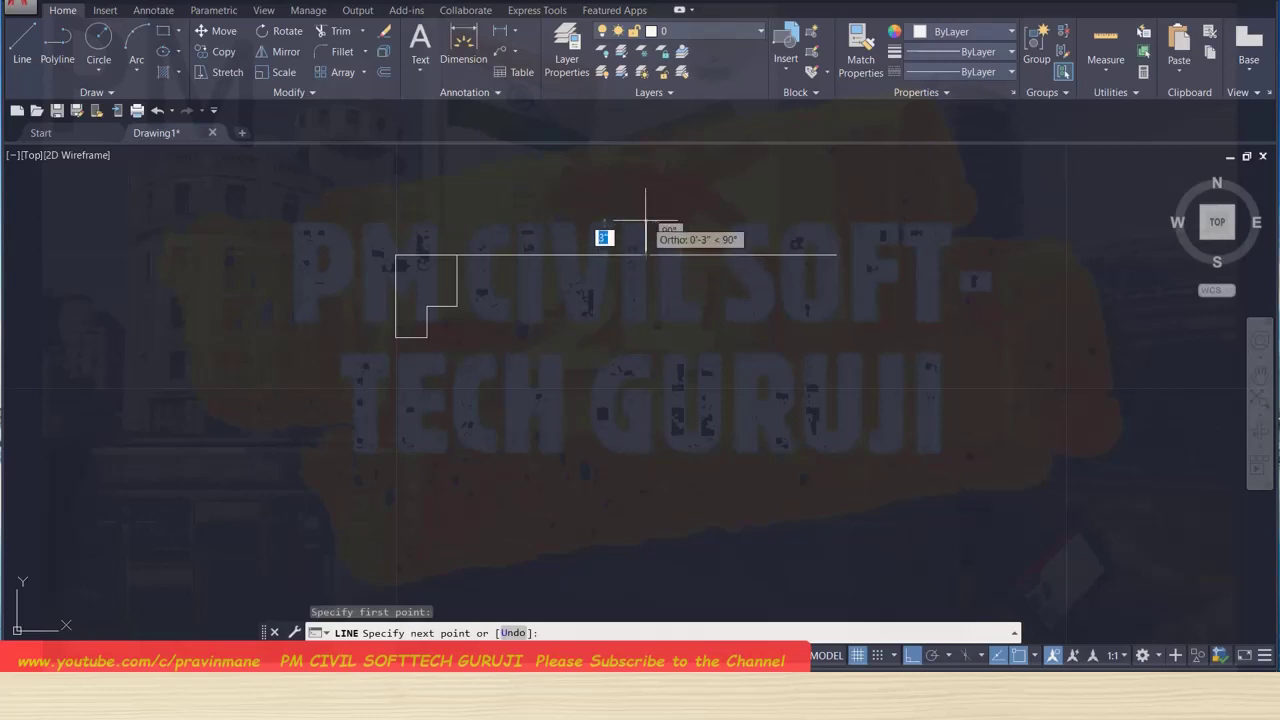
key("Escape")
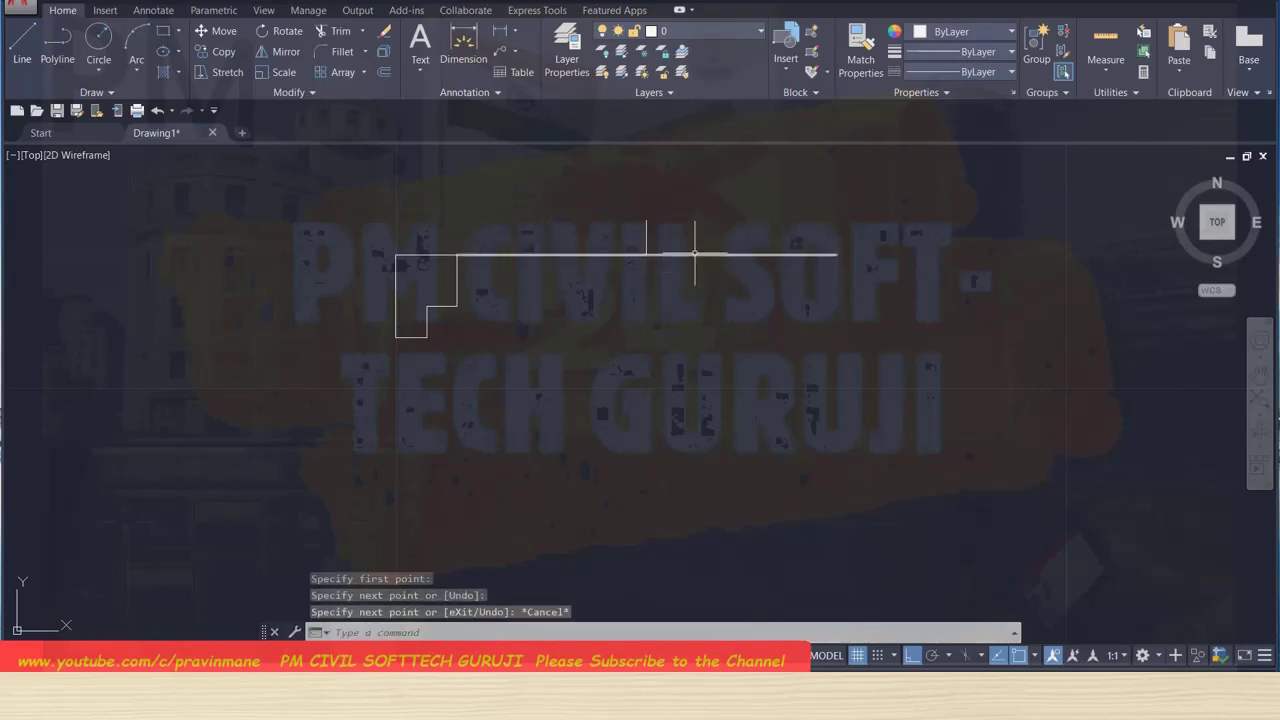
left_click(695, 254)
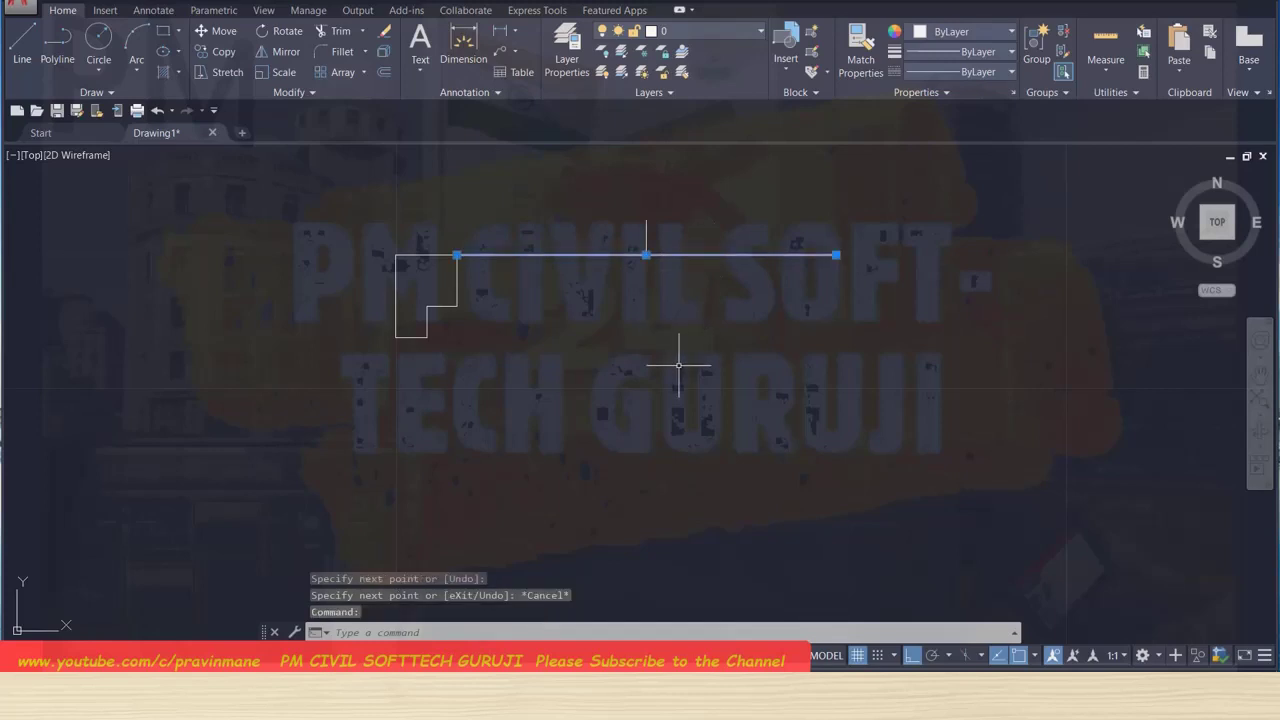
key("Delete")
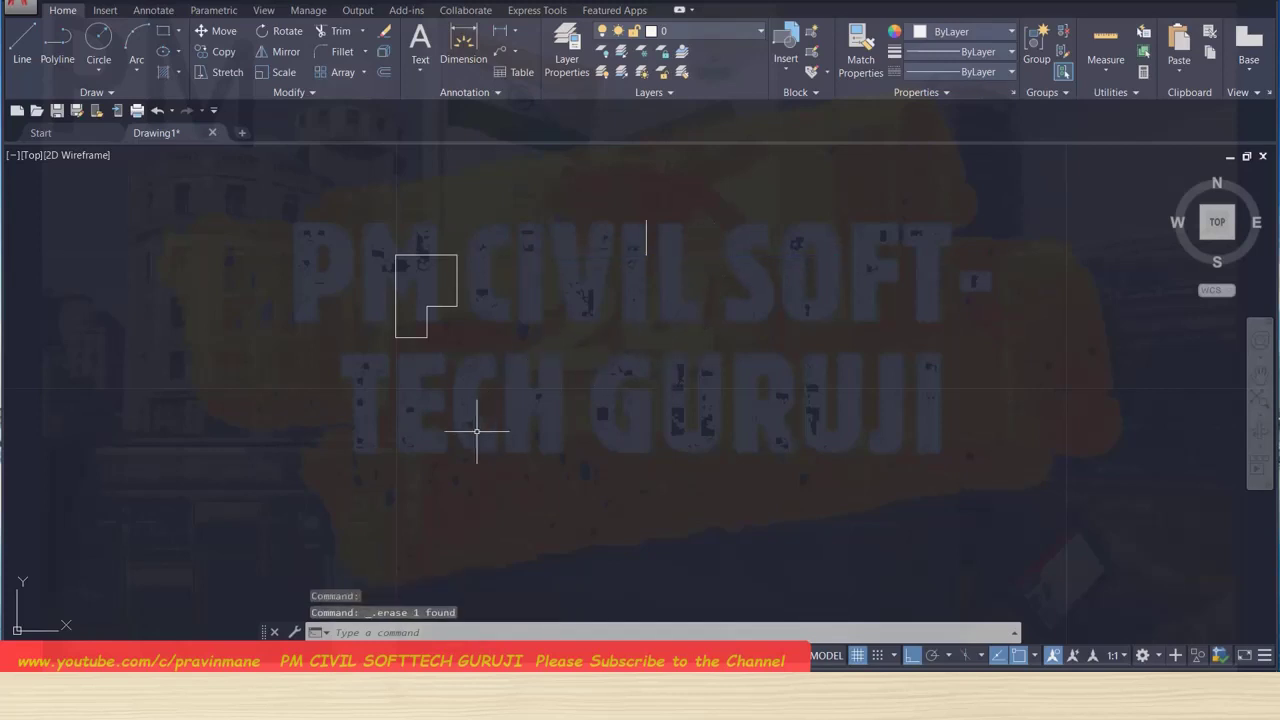
key("ctrl+s")
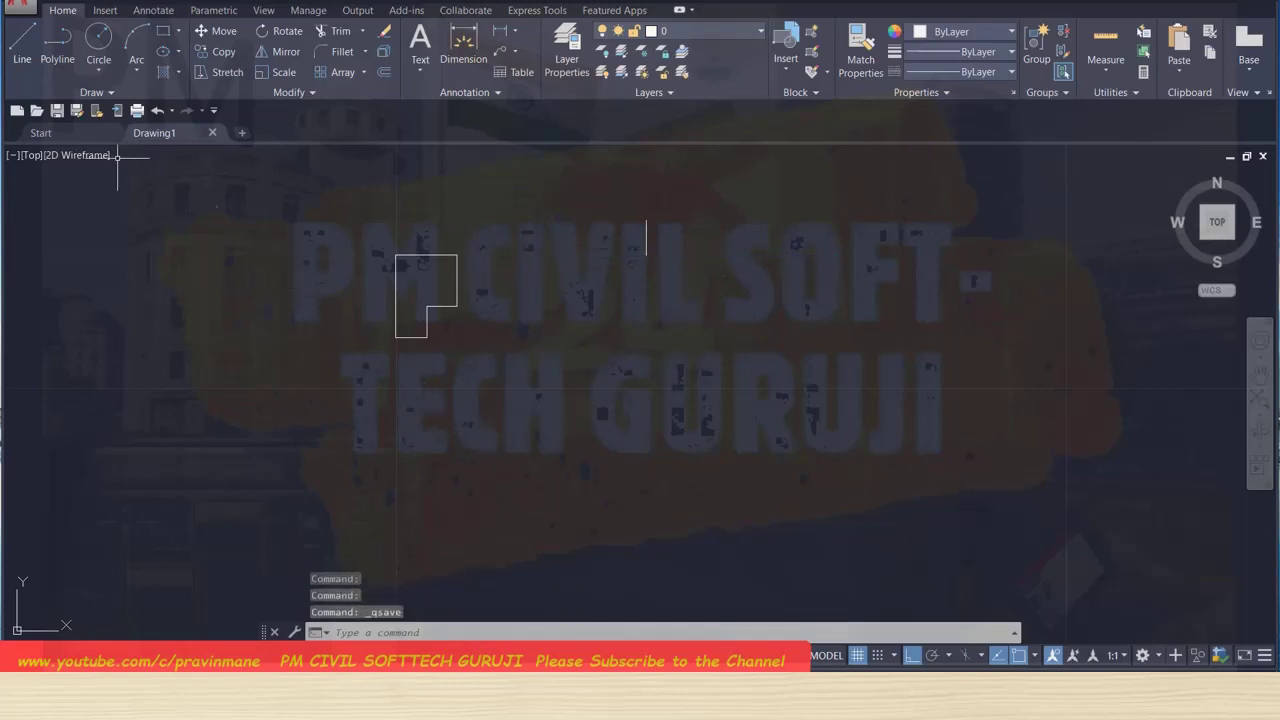
Mirror the L-shaped outline about a vertical axis, answering No to erase the source.
left_click(286, 52)
left_click(424, 255)
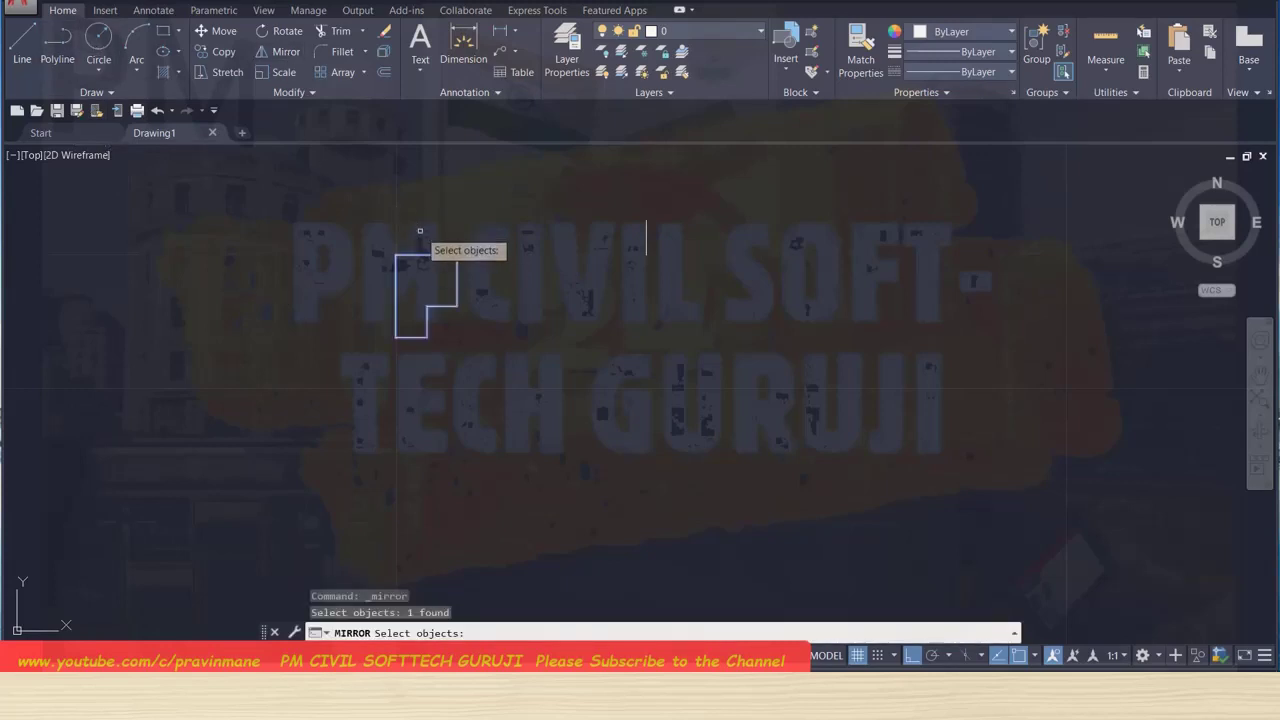
key("Return")
left_click(646, 220)
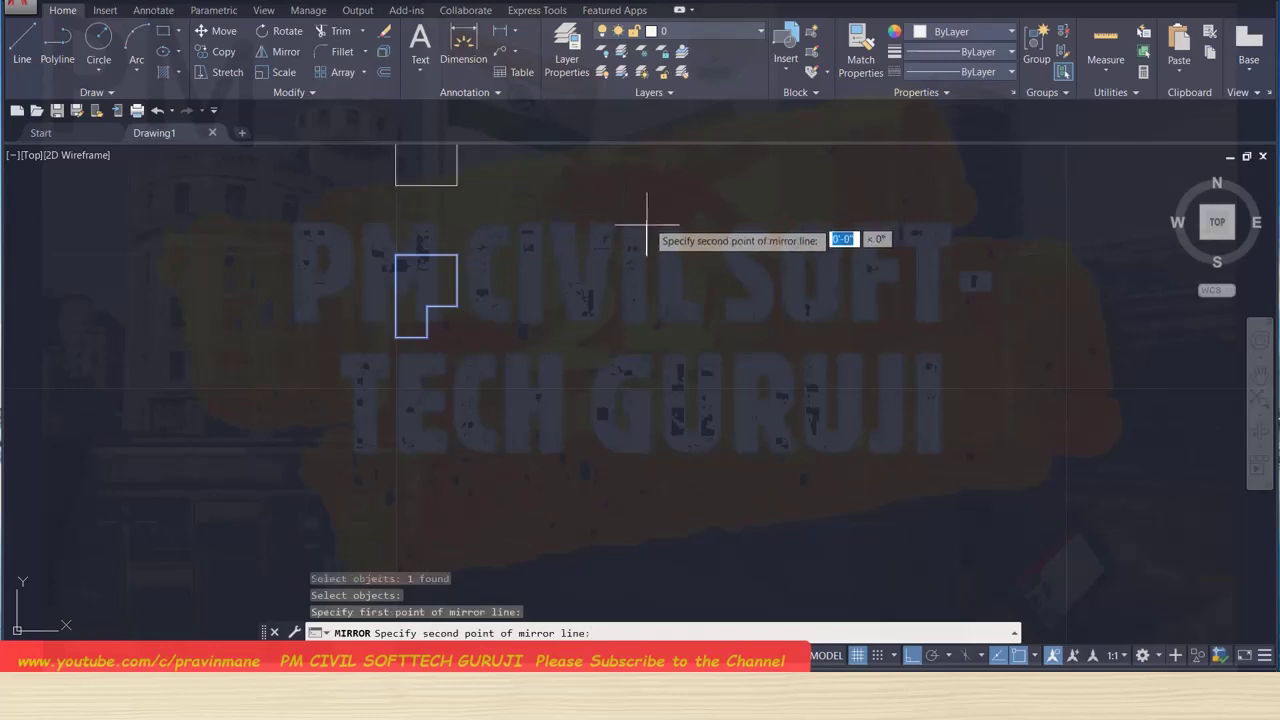
left_click(646, 255)
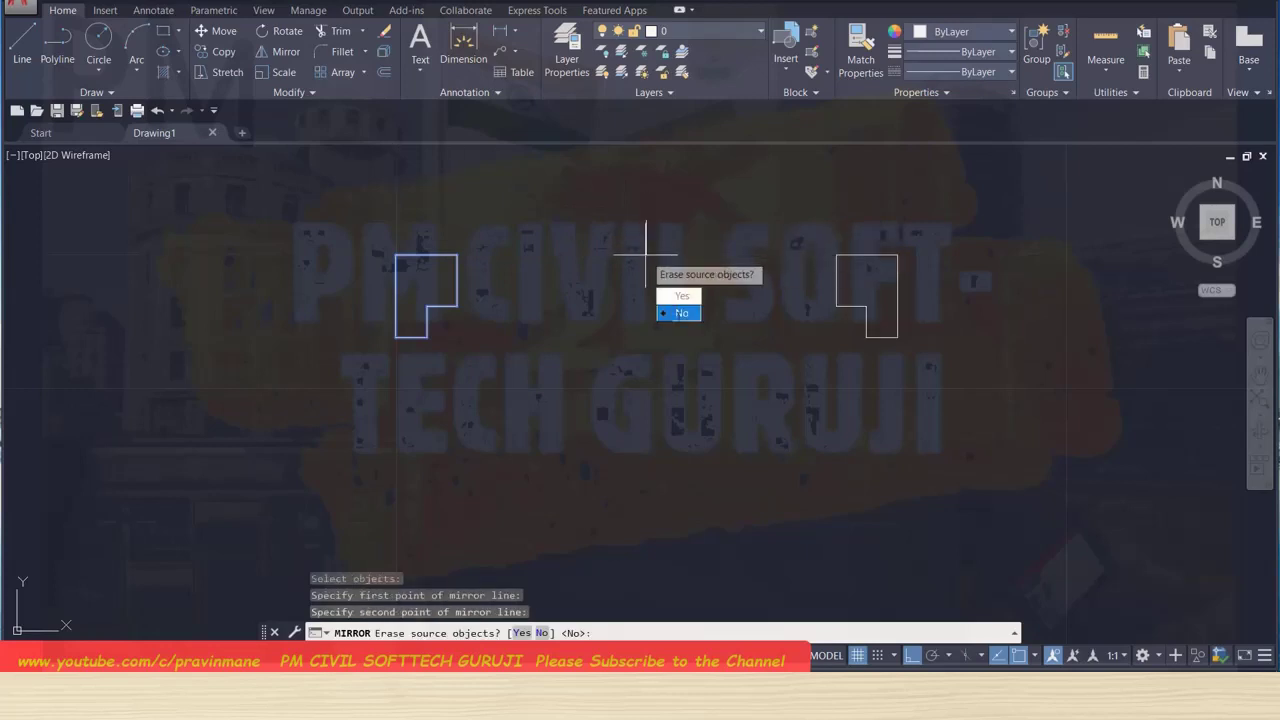
left_click(678, 312)
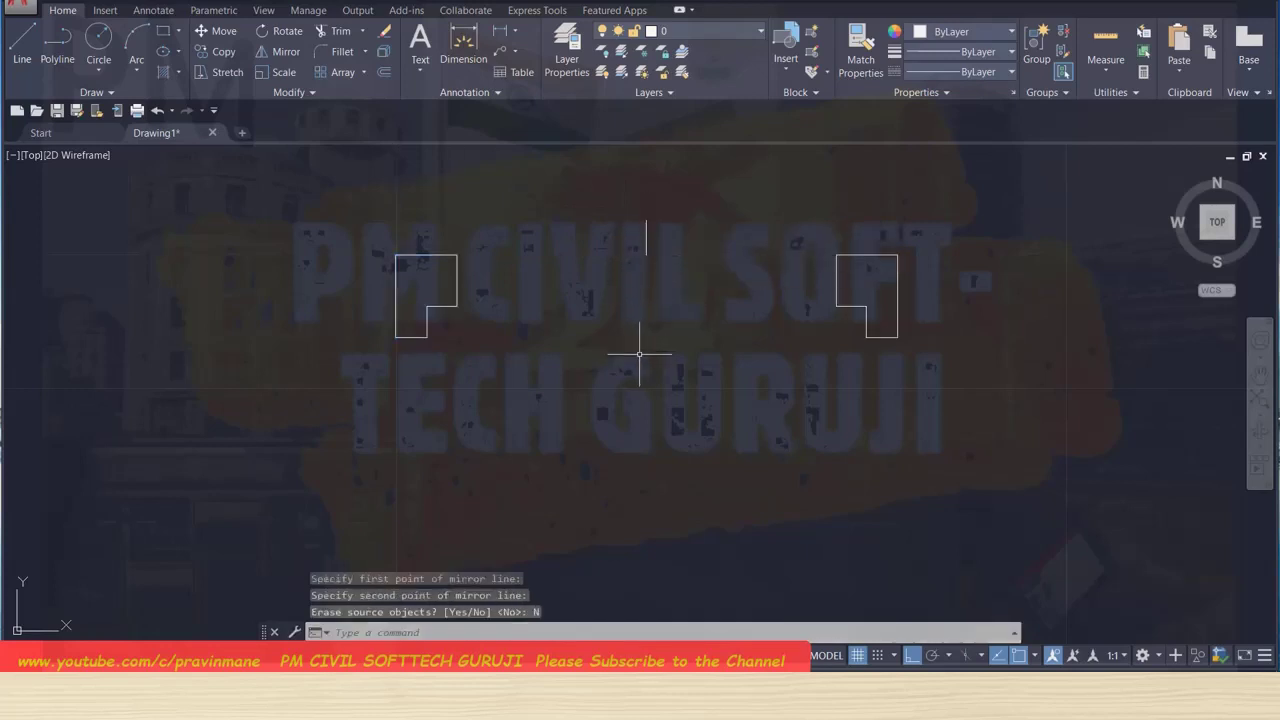
key("Escape")
key("Escape")
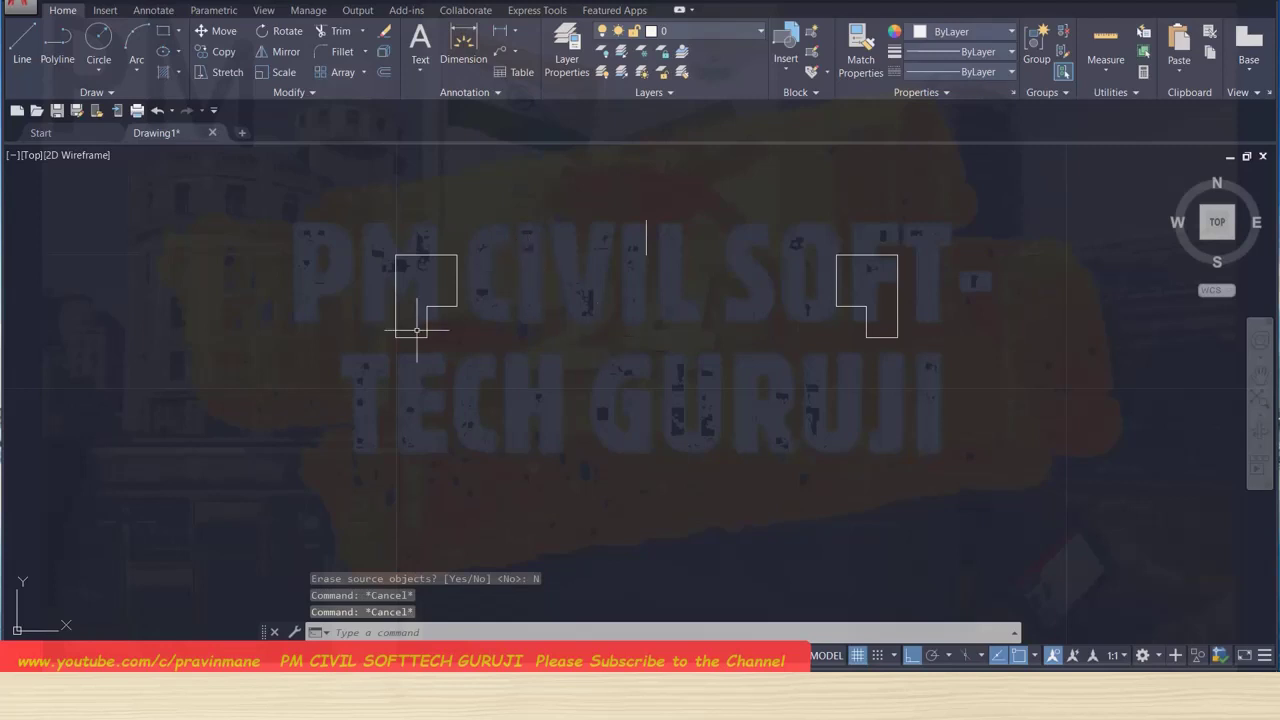
Draw a long rectangular polyline from the left column's inner corner to the right column.
left_click(57, 47)
left_click(427, 306)
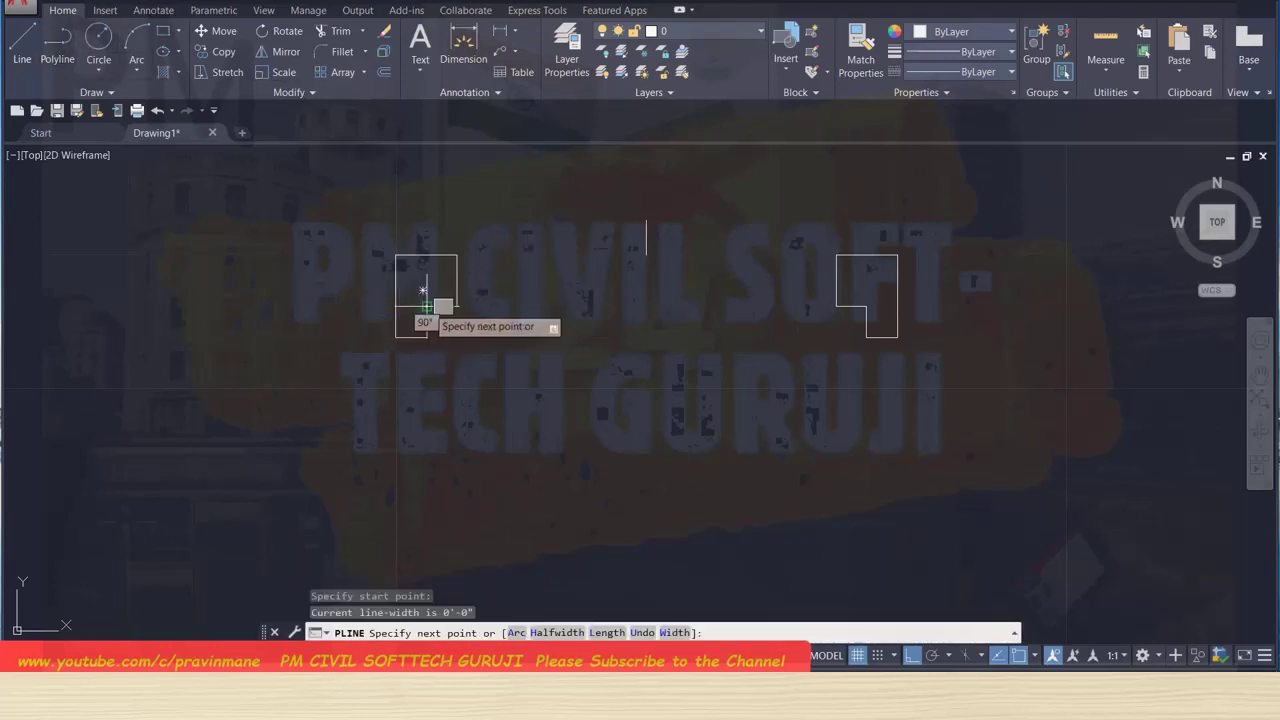
left_click(867, 290)
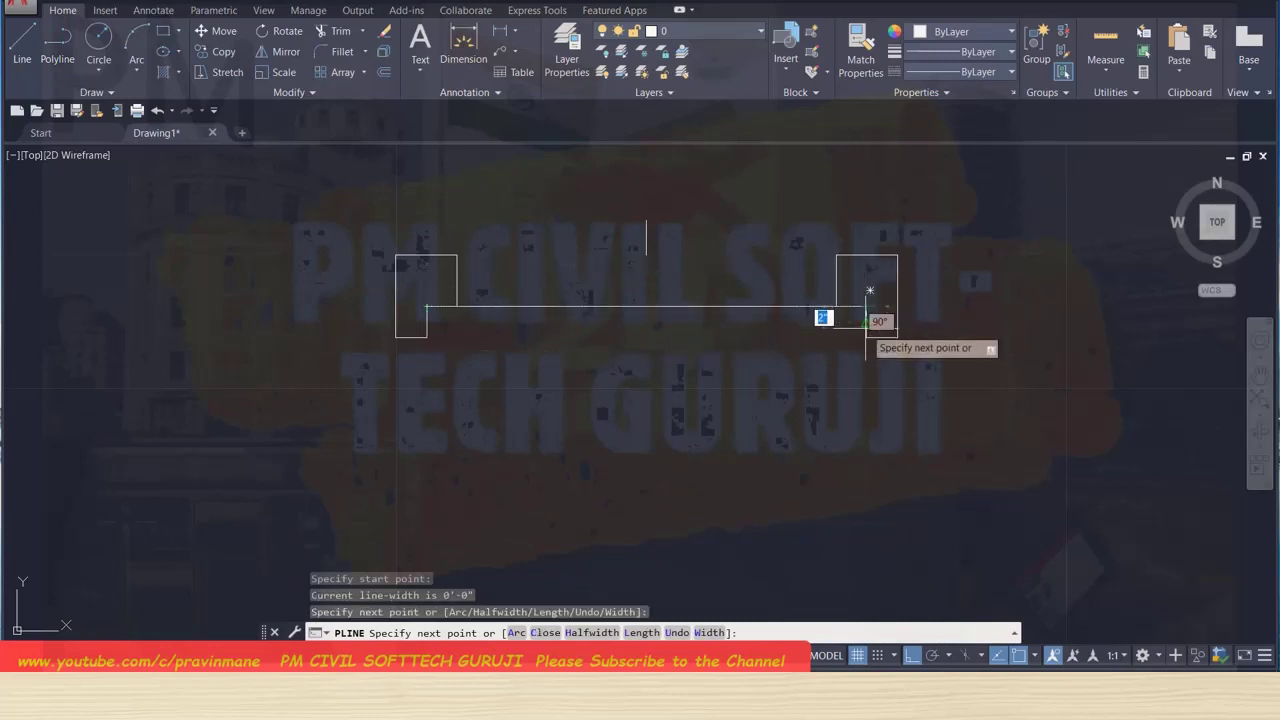
left_click(866, 337)
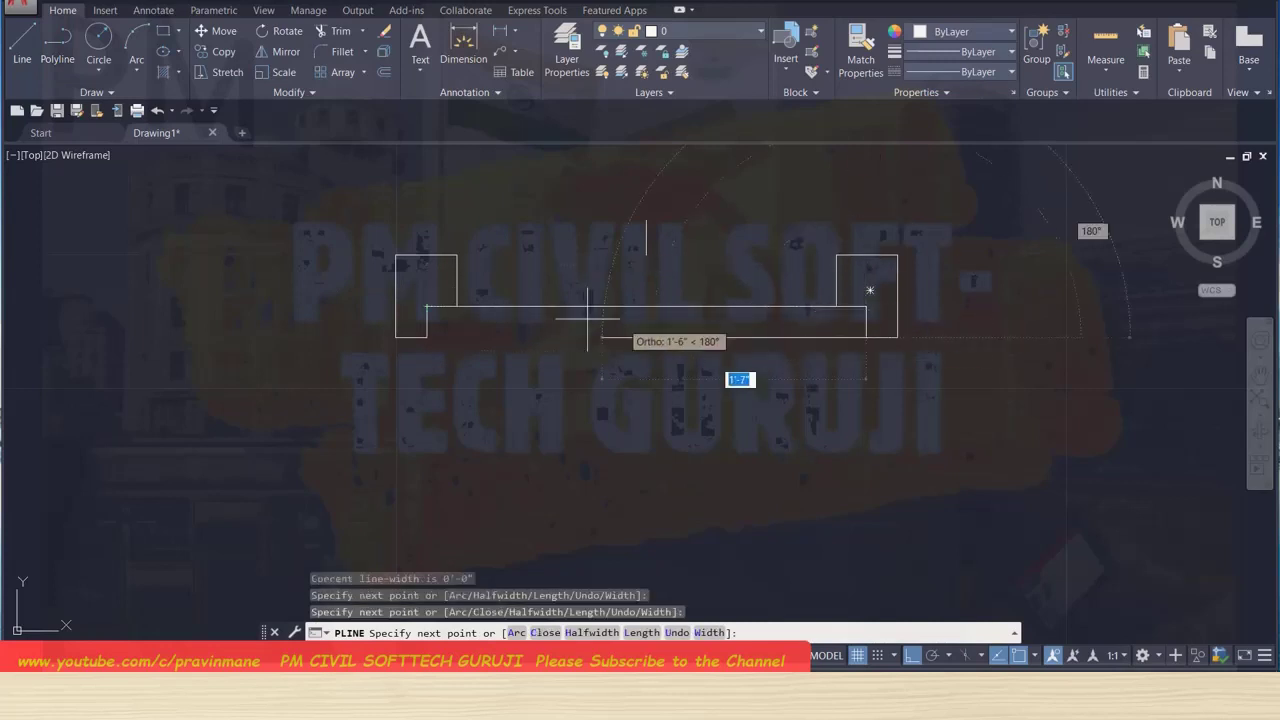
left_click(427, 337)
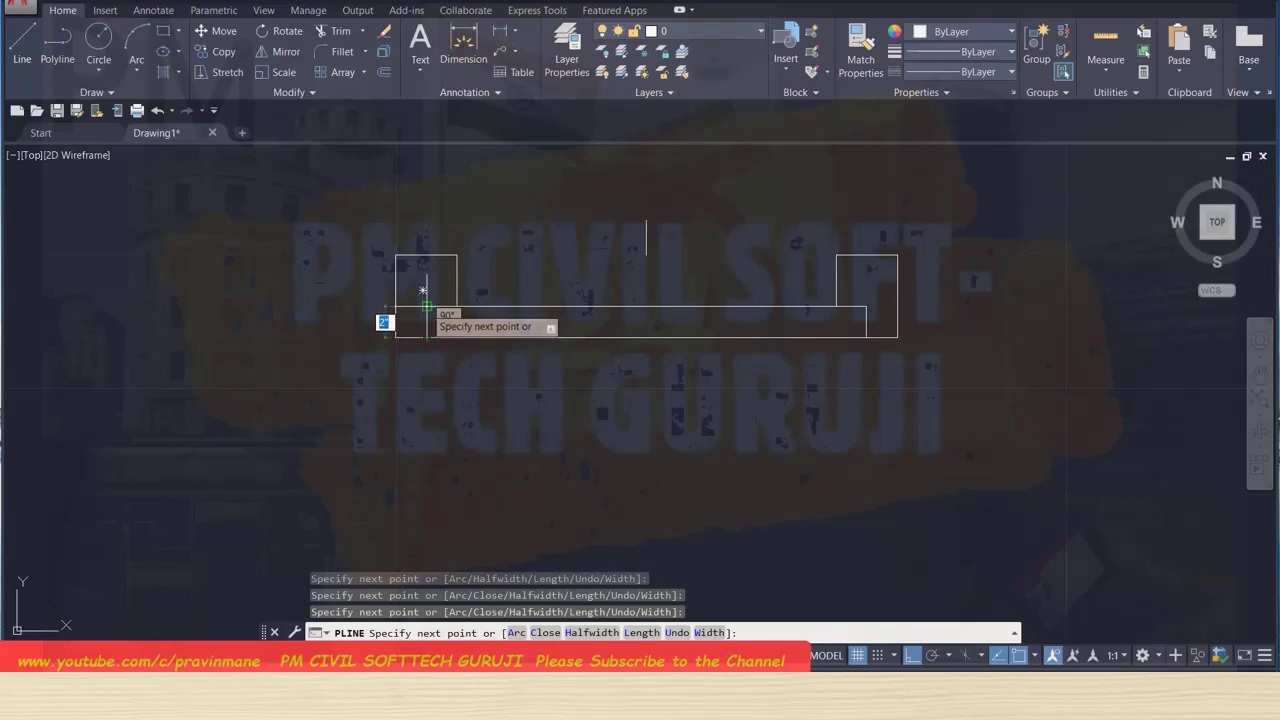
key("Escape")
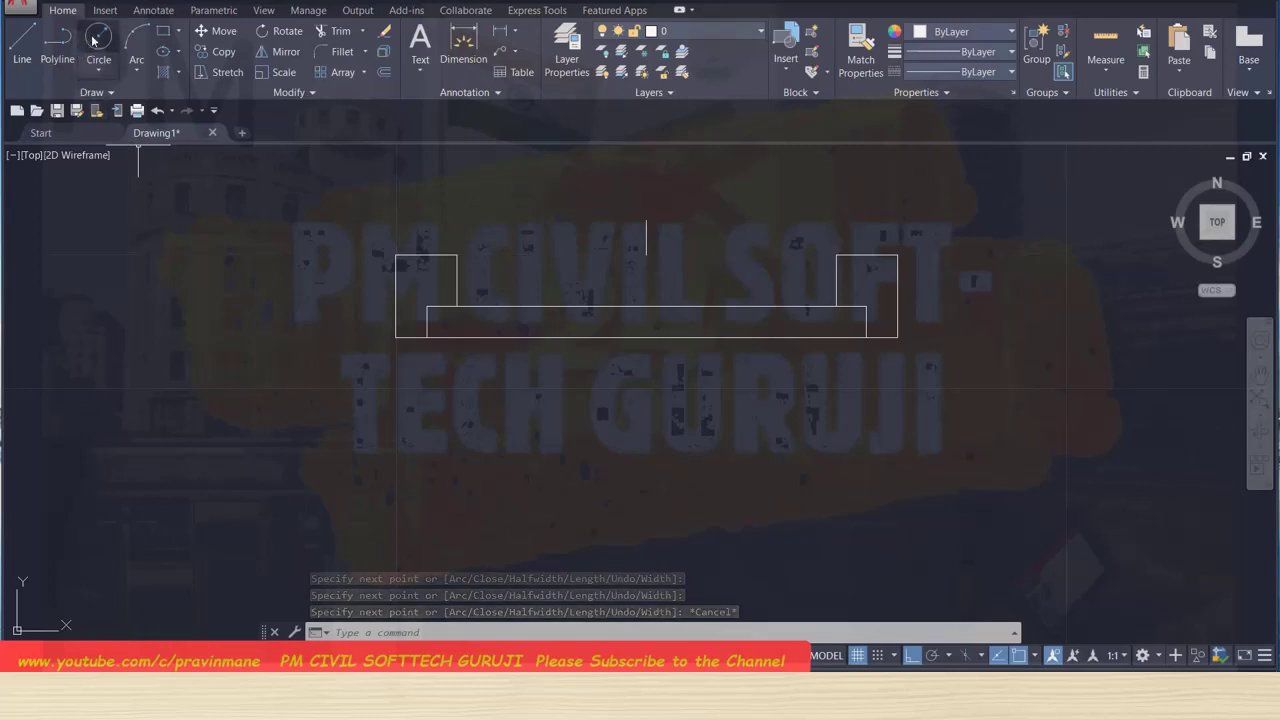
Rotate the rectangle 270° about the left jamb corner so it hangs straight down.
left_click(280, 31)
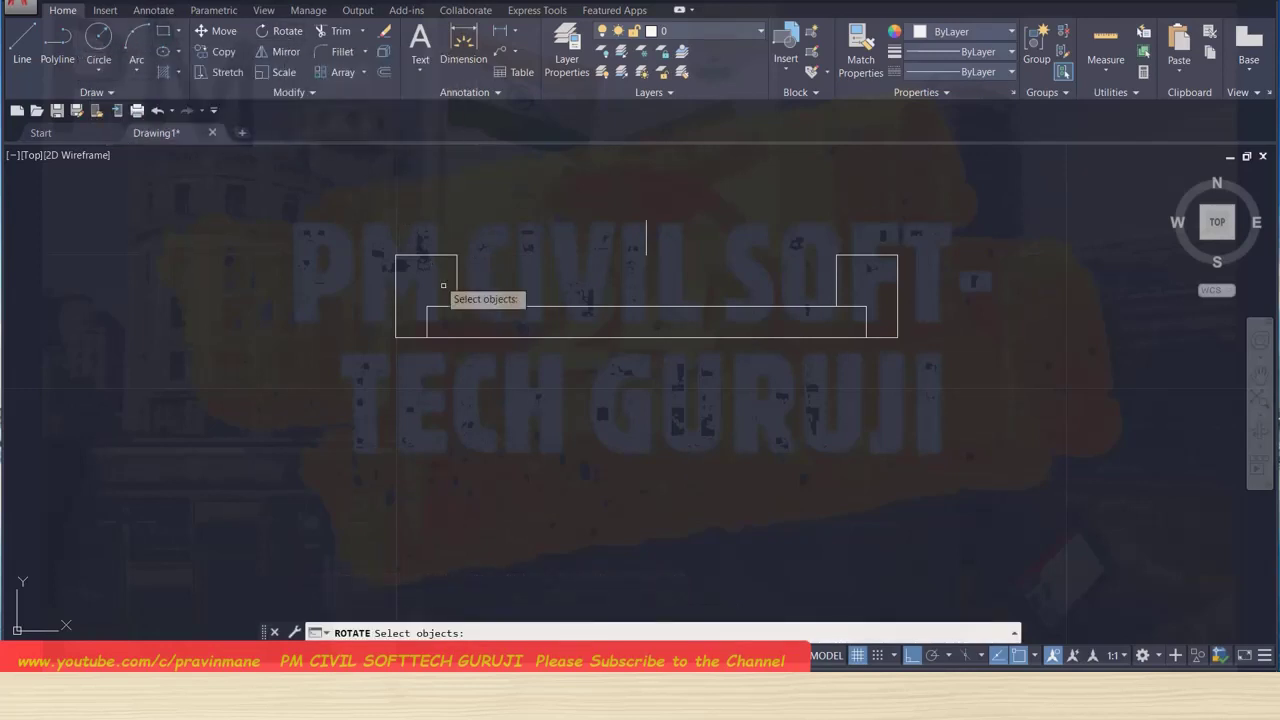
left_click(505, 307)
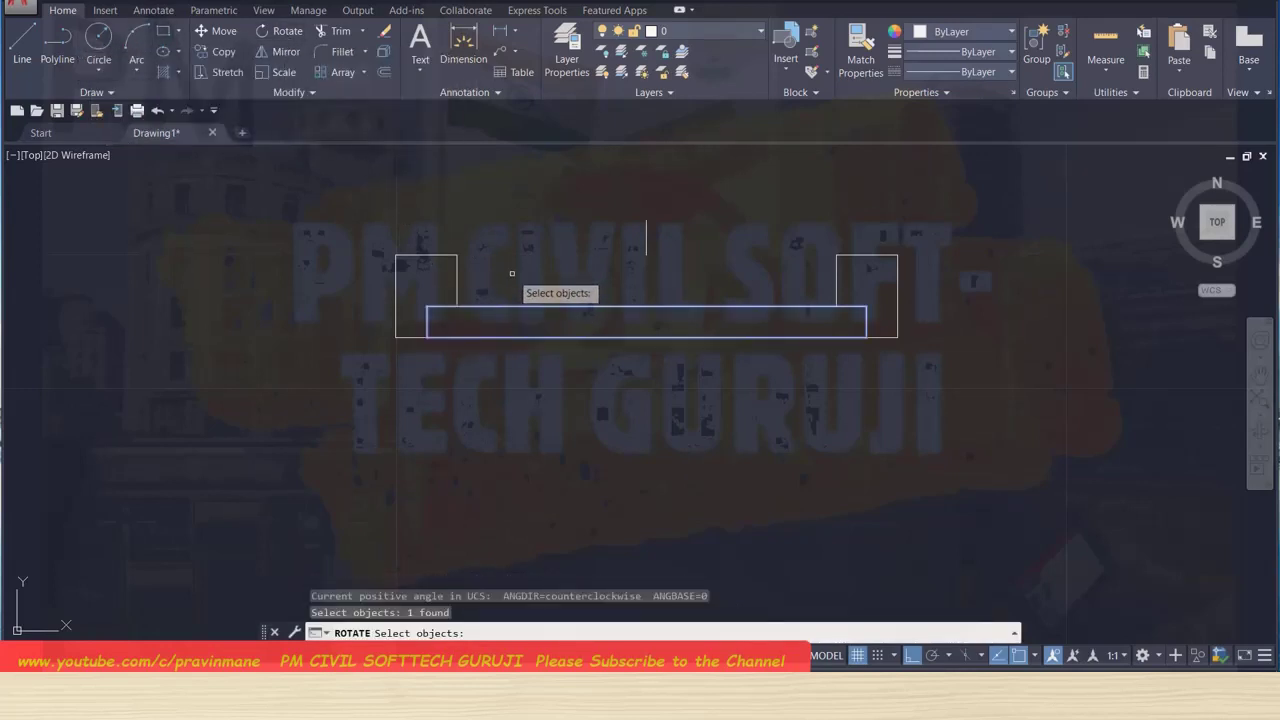
key("Return")
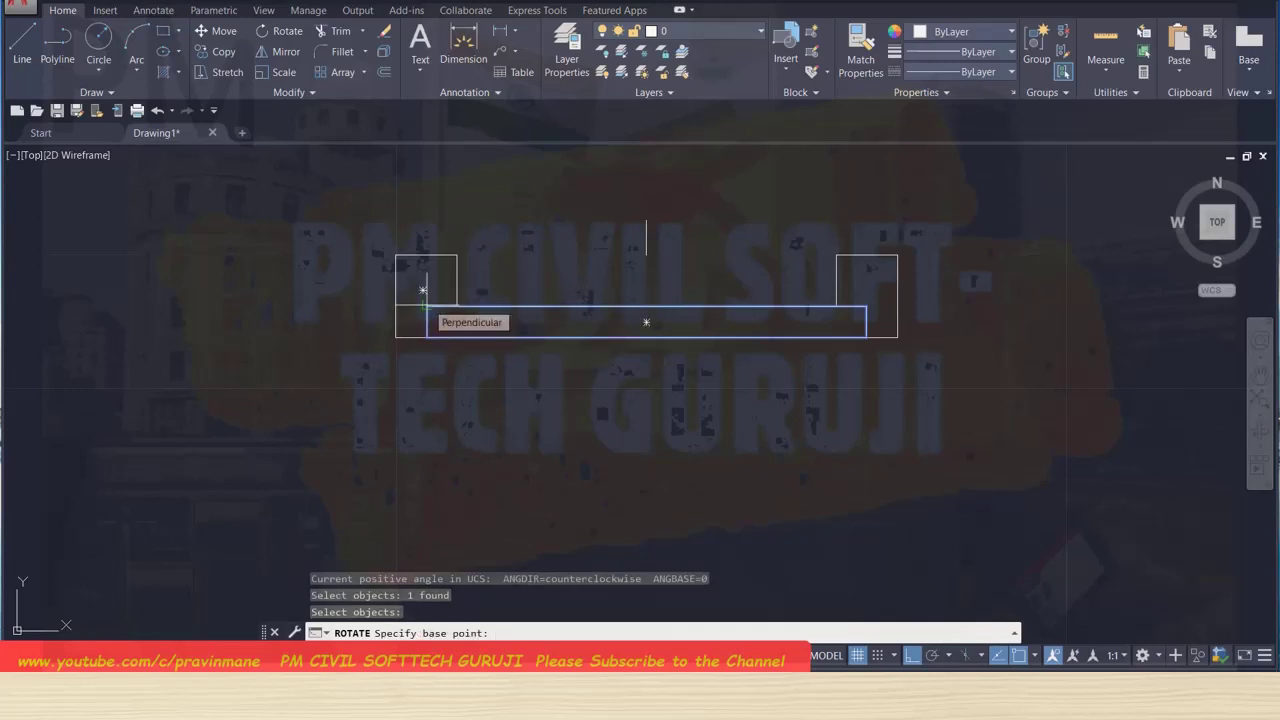
left_click(428, 322)
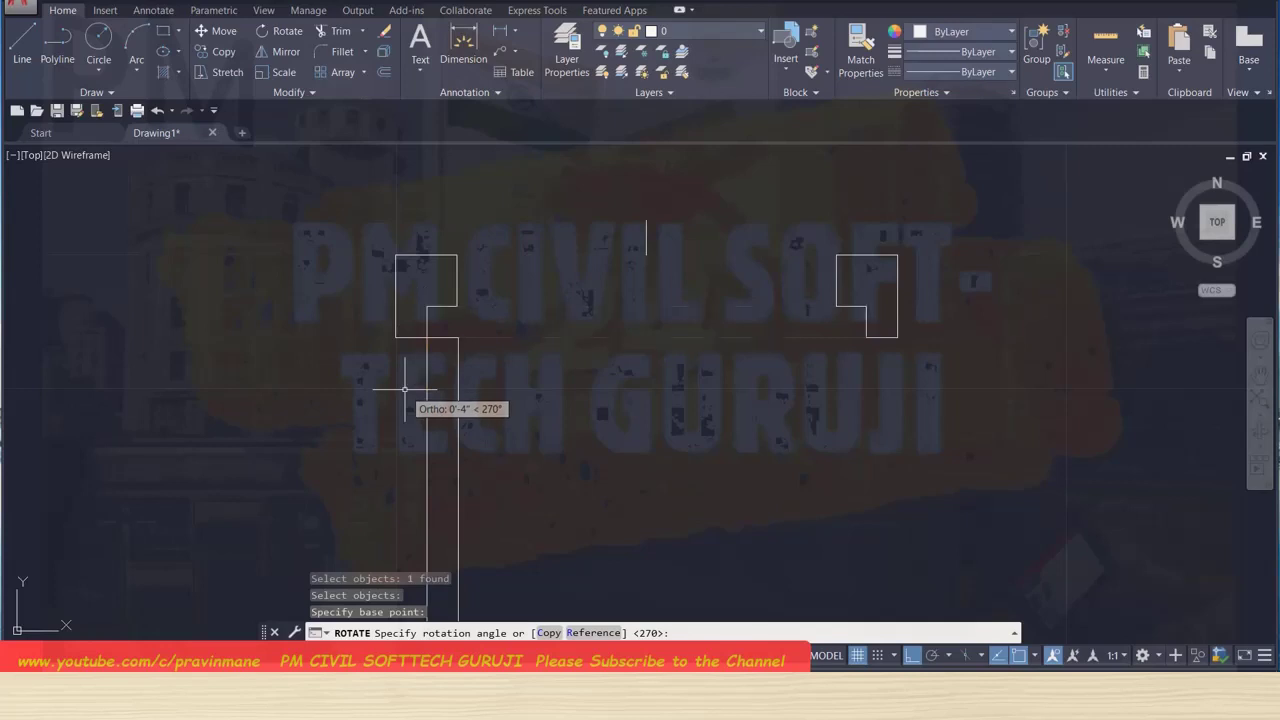
left_click(405, 390)
key("Escape")
Delete the stray short vertical line near the door shapes.
scroll(430, 362, "down", 3)
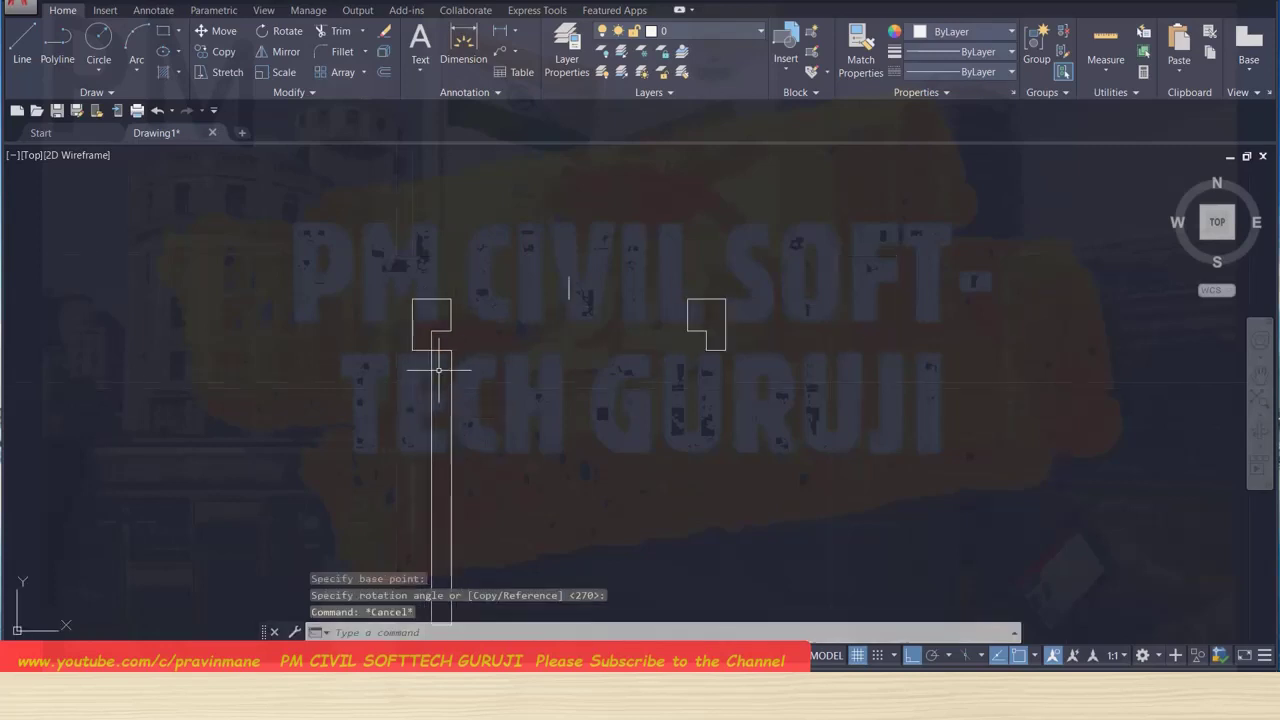
scroll(438, 368, "down", 2)
middle_click_drag(392, 393, 371, 329)
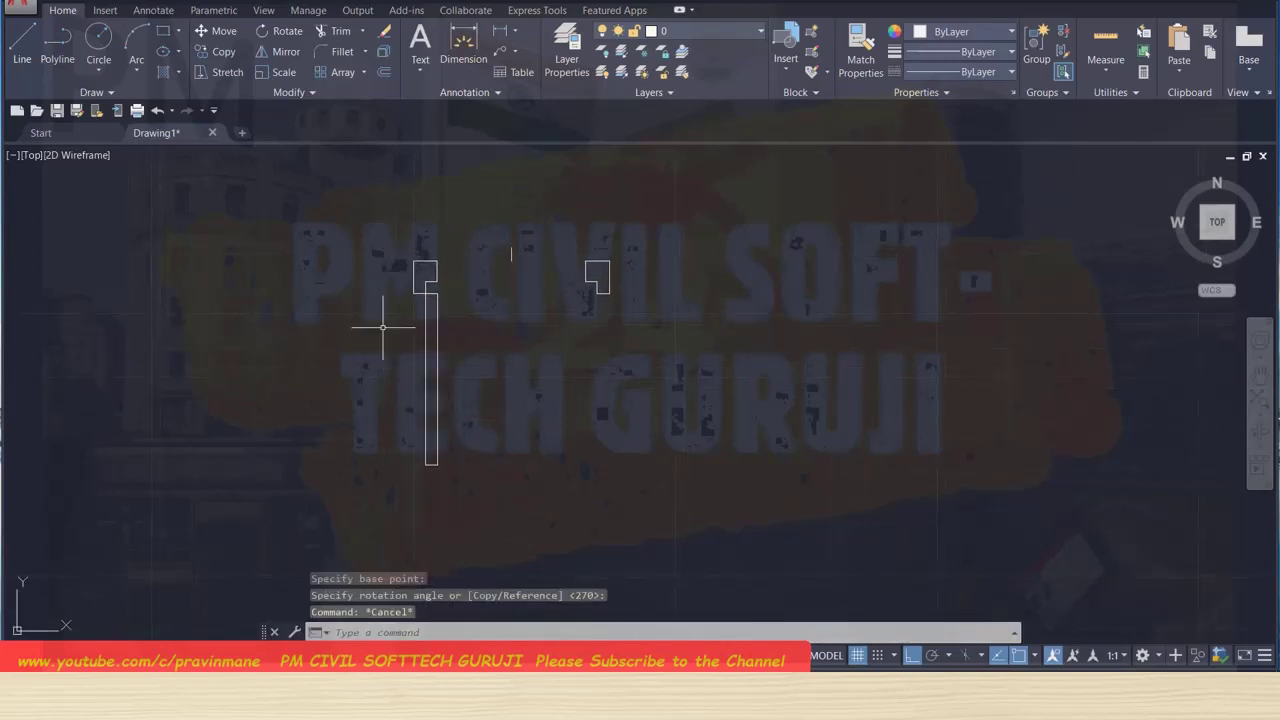
scroll(368, 318, "up", 2)
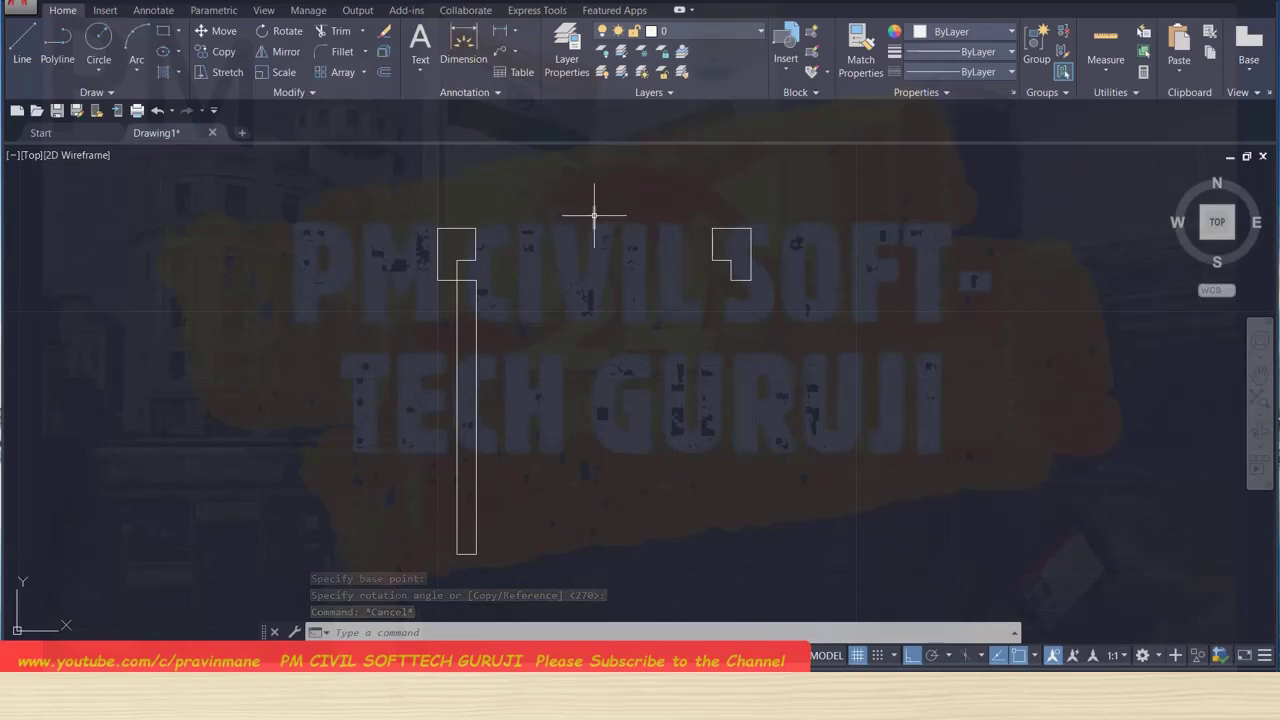
left_click(594, 215)
key("Delete")
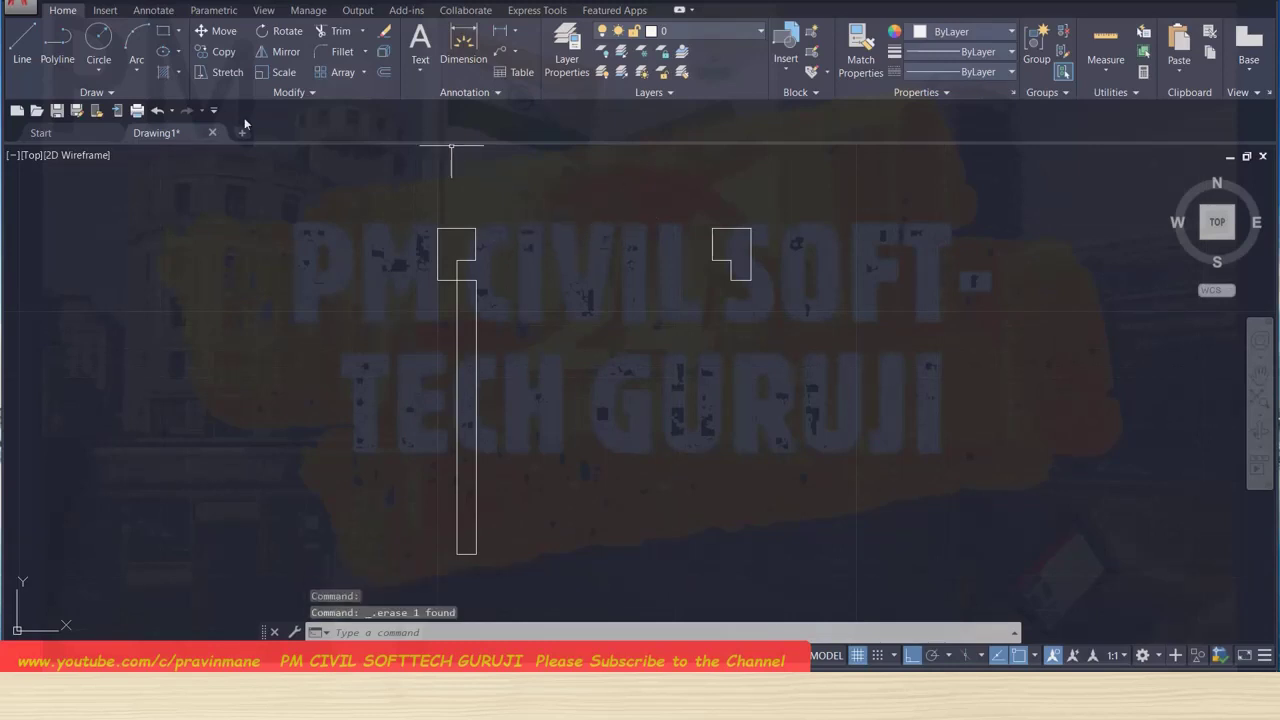
Draw a 2'-9" radius circle centred at the door leaf's hinge corner and save.
left_click(110, 40)
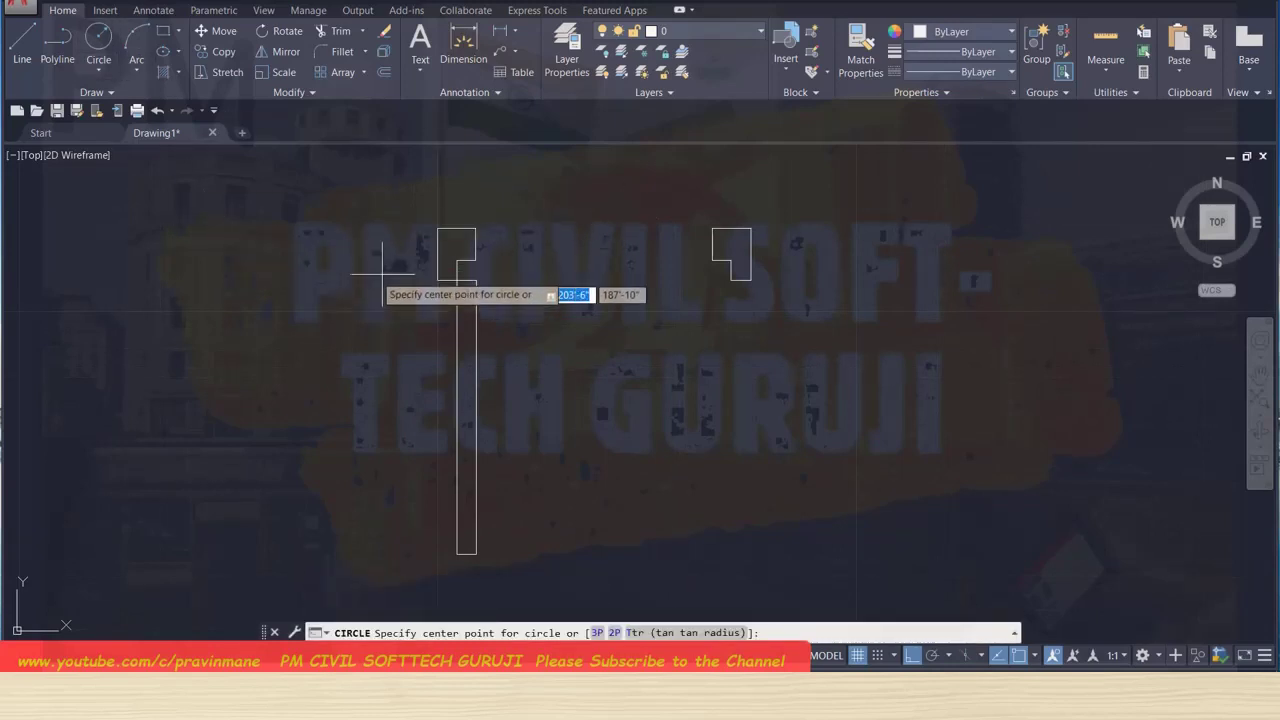
left_click(456, 281)
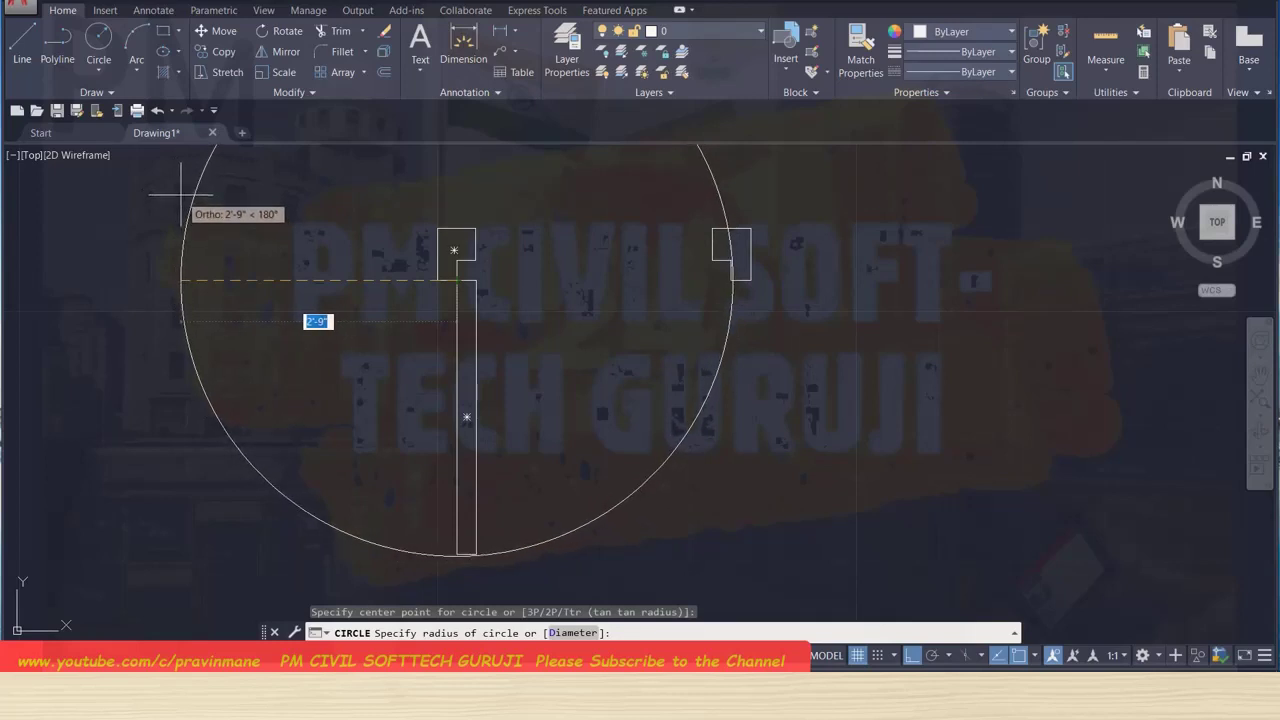
left_click(181, 193)
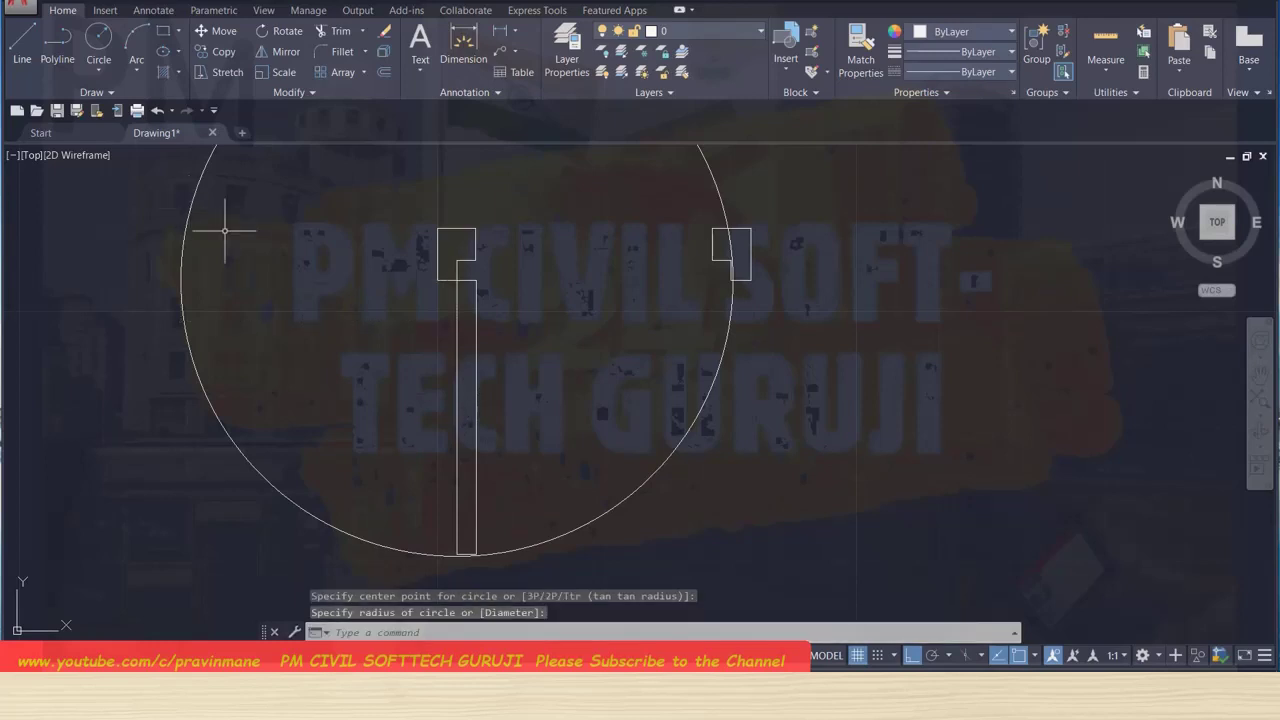
key("Escape")
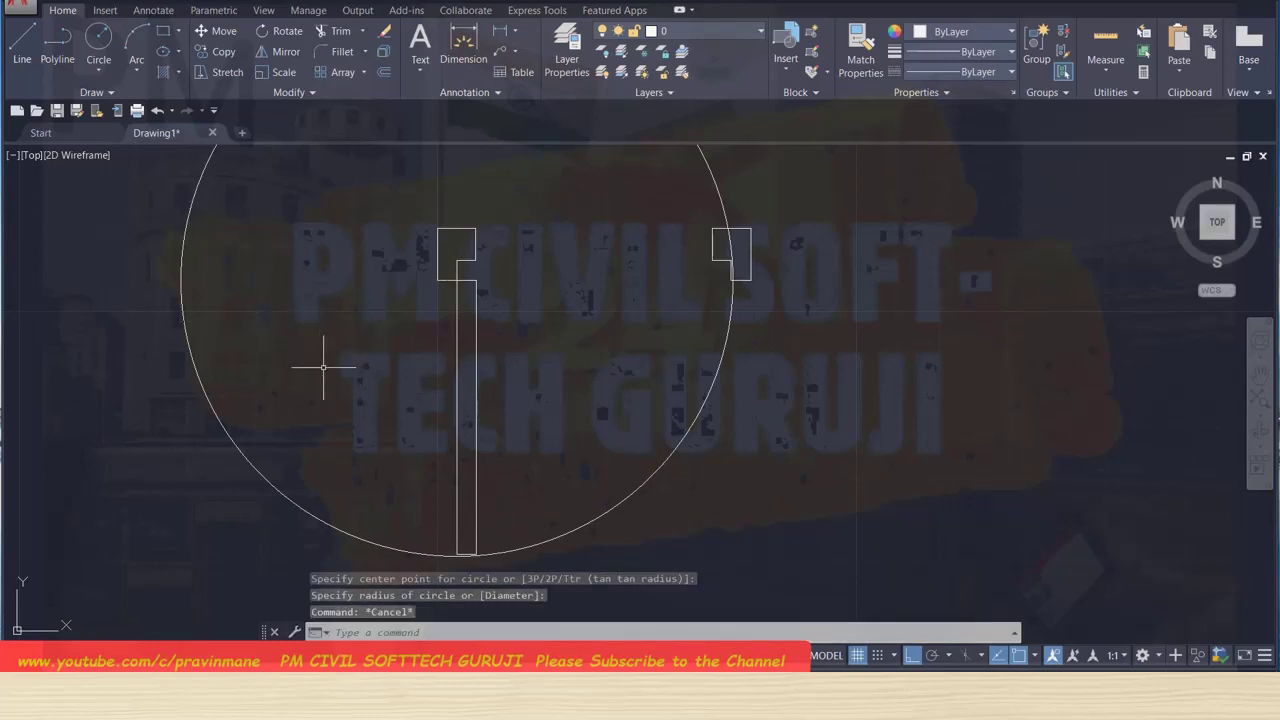
key("ctrl+s")
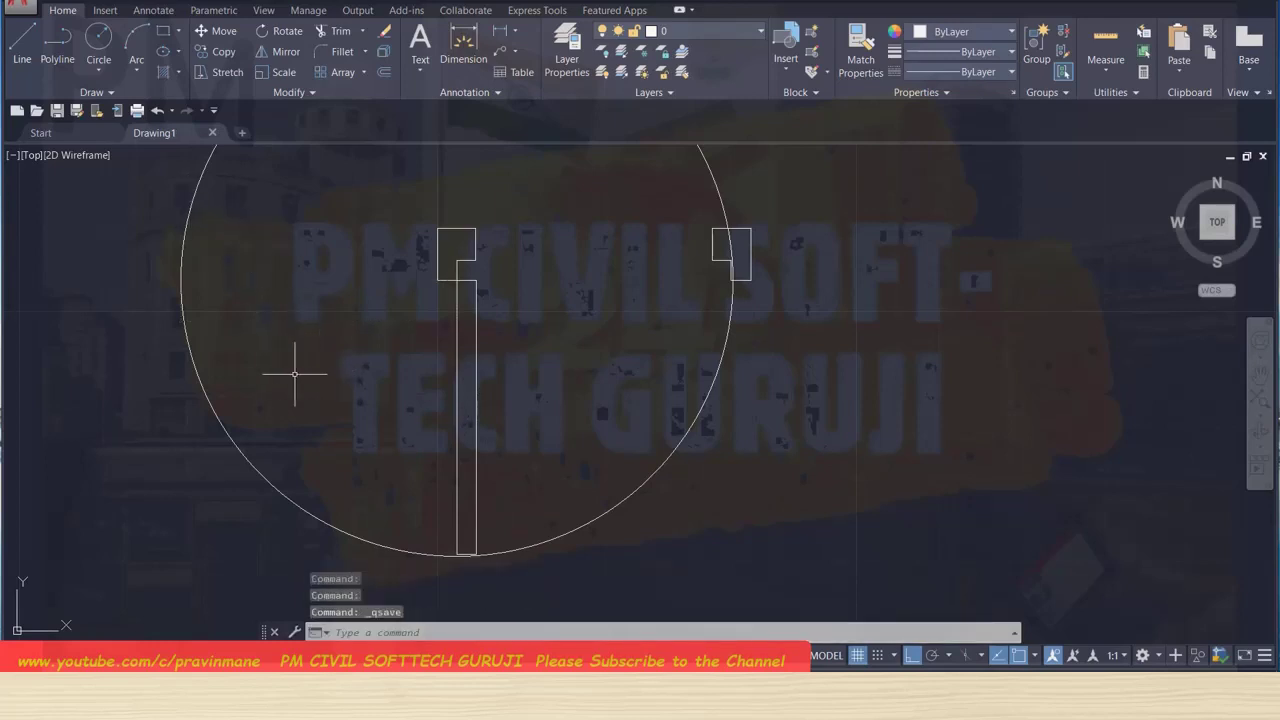
type("TR")
Trim the circle at the right jamb and save the drawing.
key("Return")
key("Return")
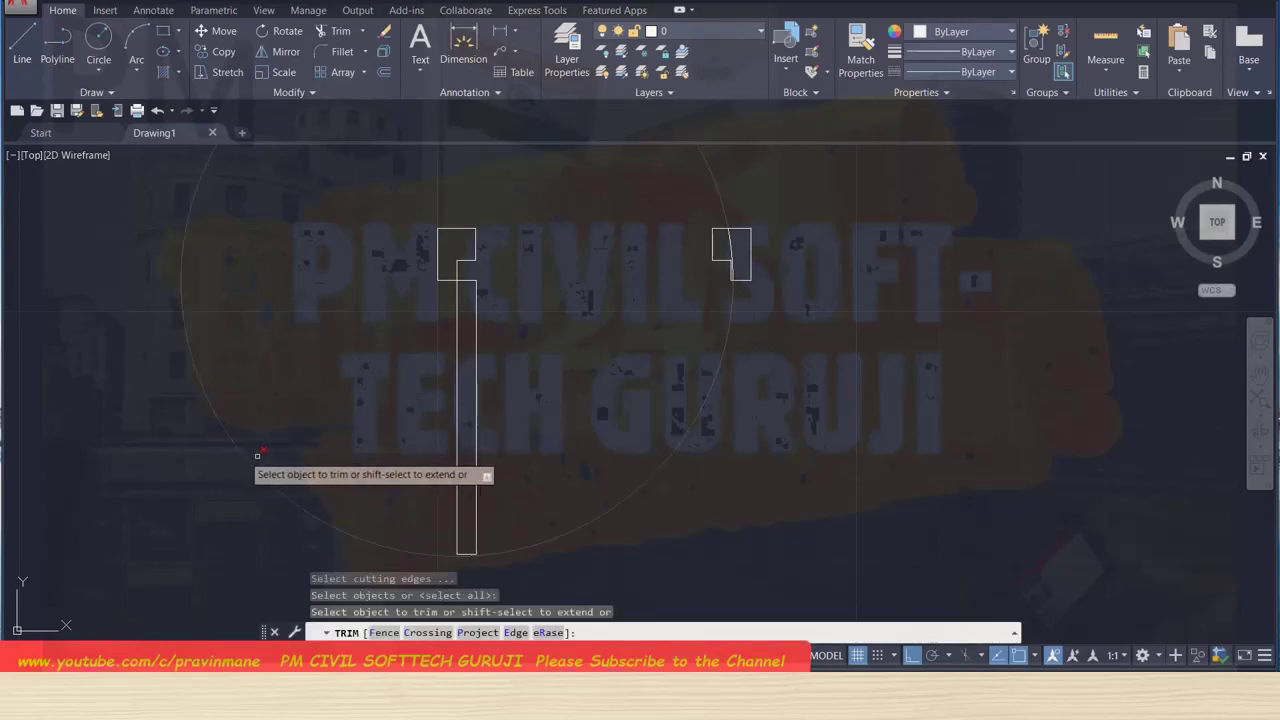
left_click(727, 238)
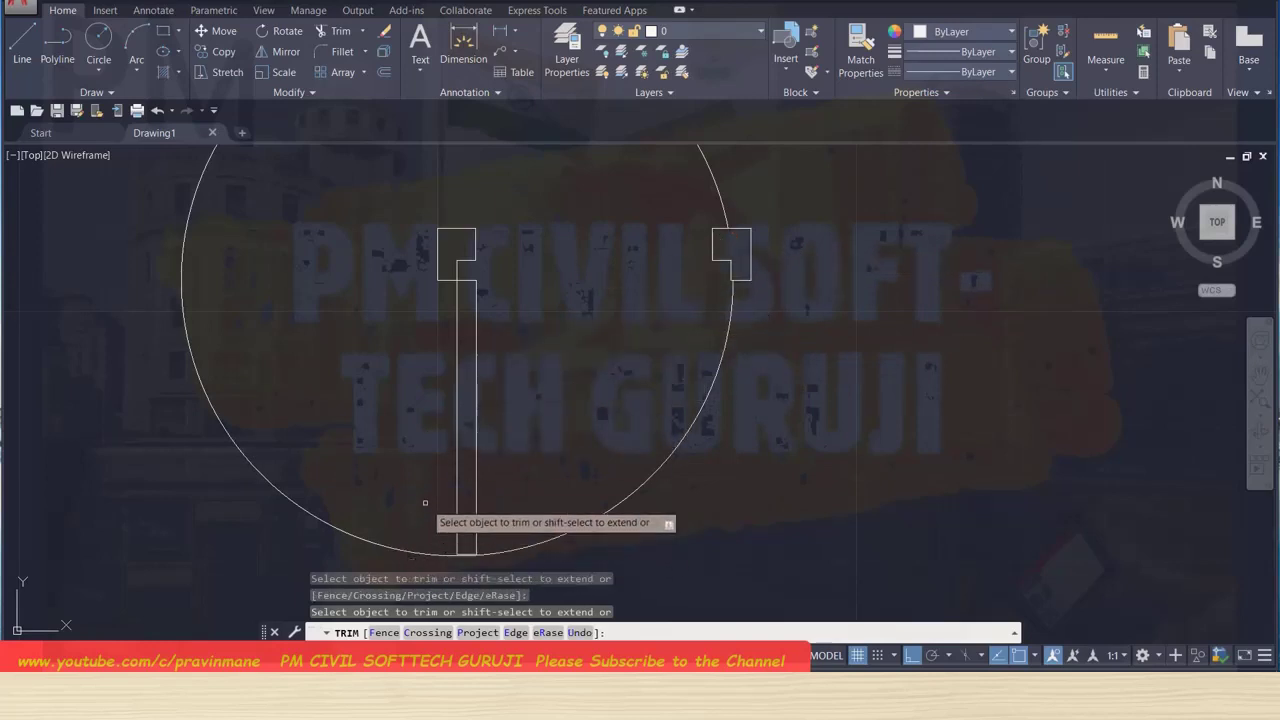
key("Escape")
scroll(705, 287, "up", 2)
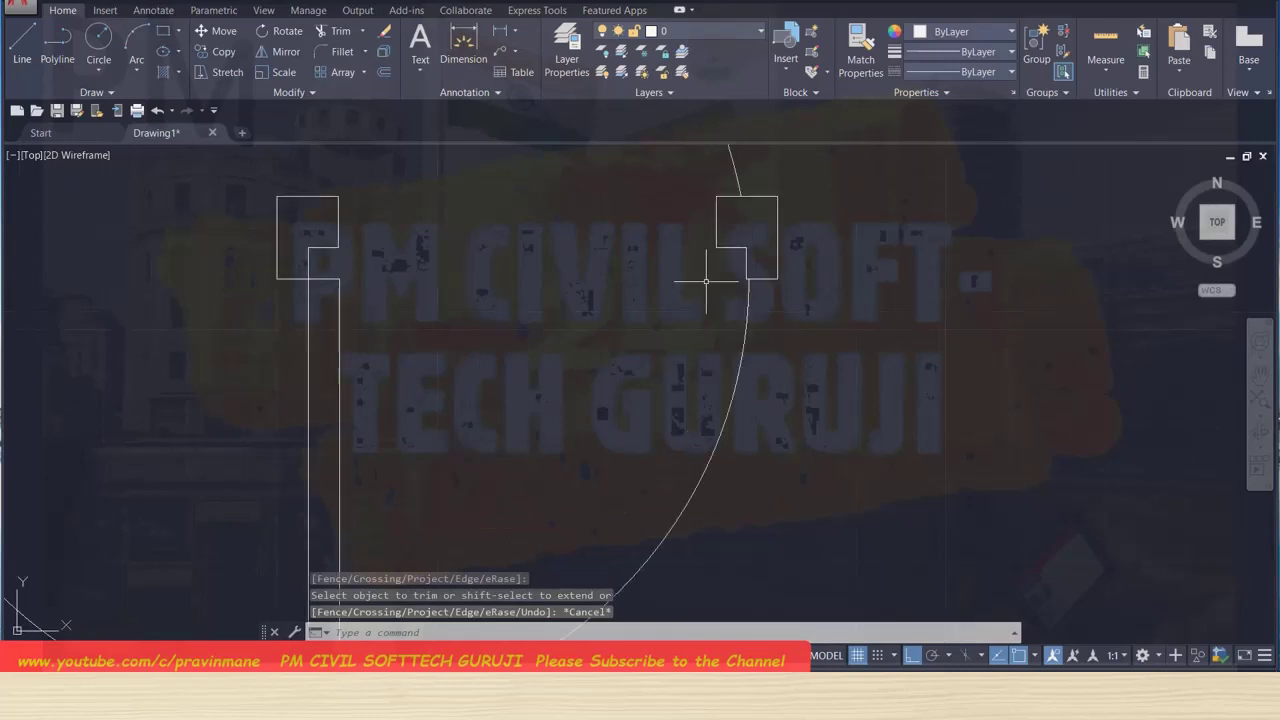
scroll(705, 285, "up", 1)
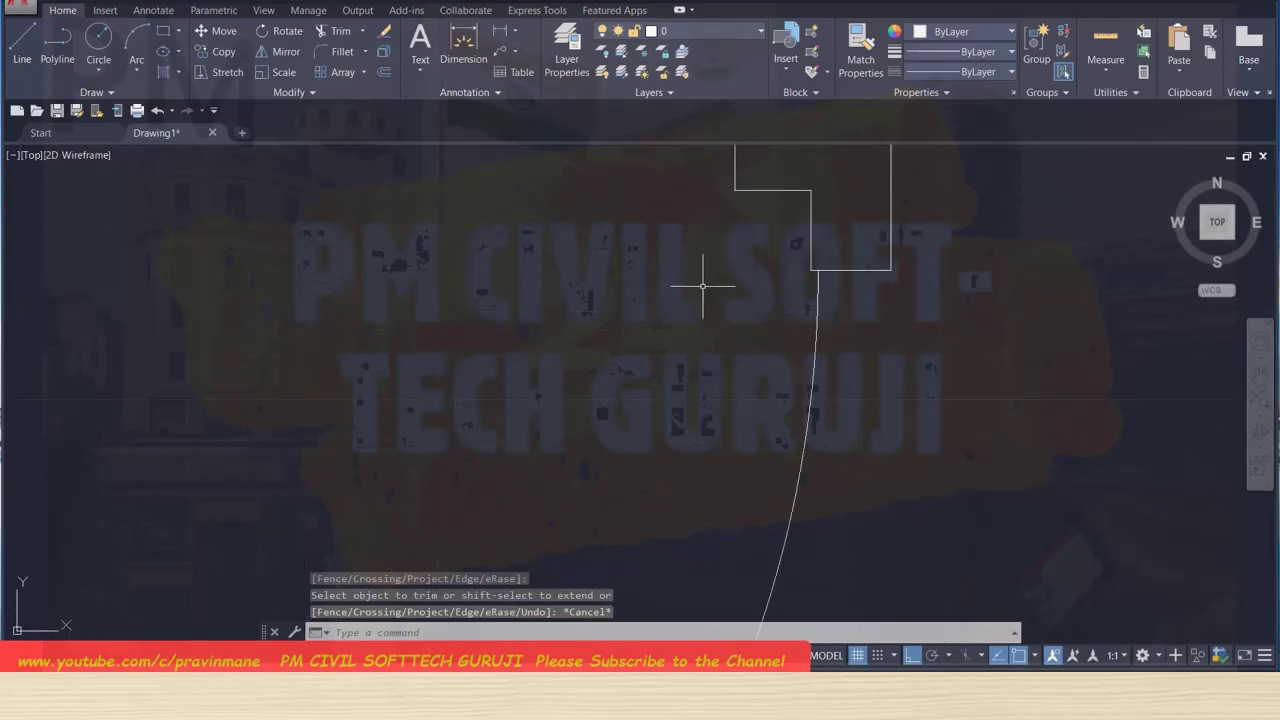
left_click(818, 270)
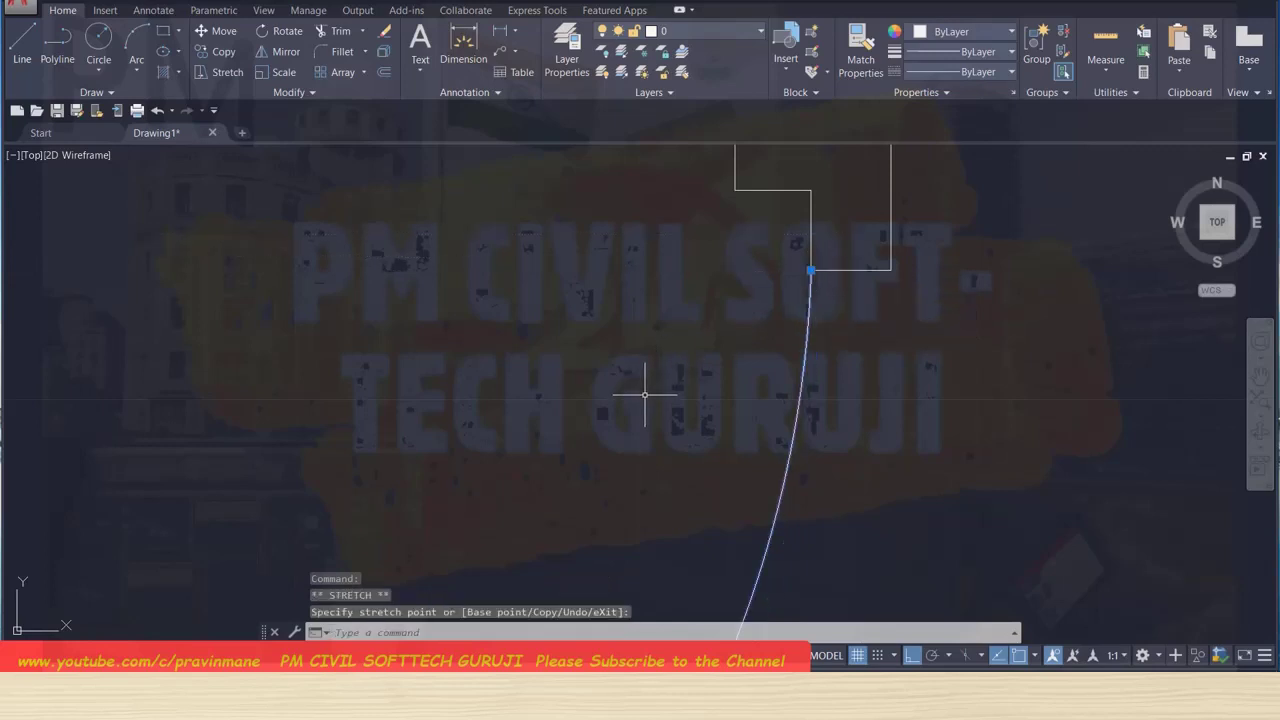
key("Escape")
scroll(608, 371, "down", 2)
scroll(480, 405, "down", 2)
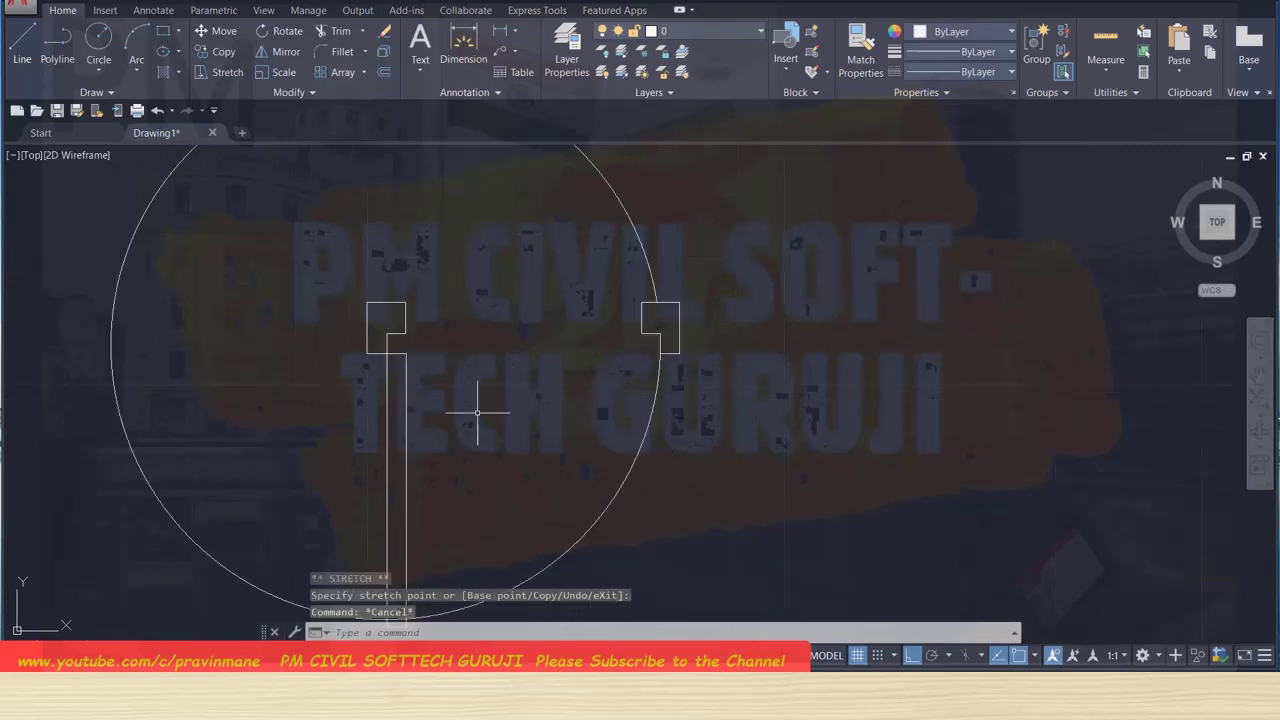
key("ctrl+s")
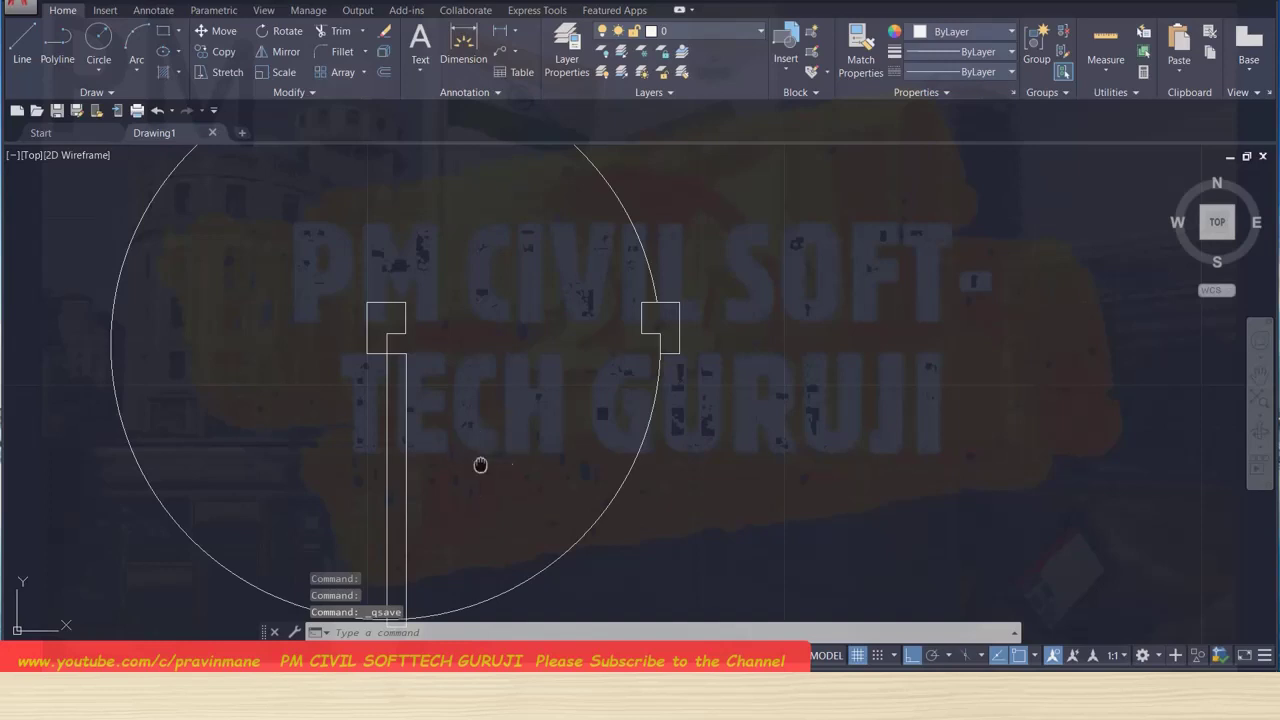
scroll(480, 463, "up", 2)
scroll(435, 503, "up", 2)
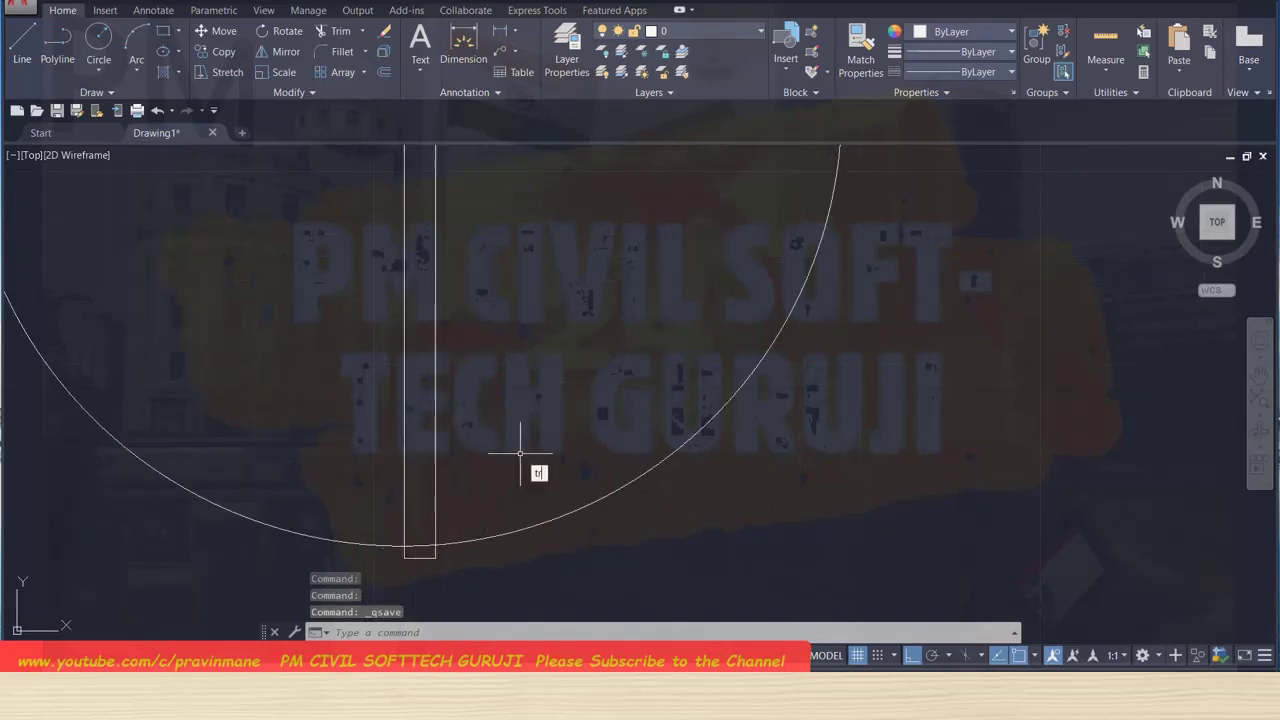
Trim the circle at the door leaf and erase the unwanted left arc, leaving the swing arc.
type("tr")
key("Return")
left_click(400, 522)
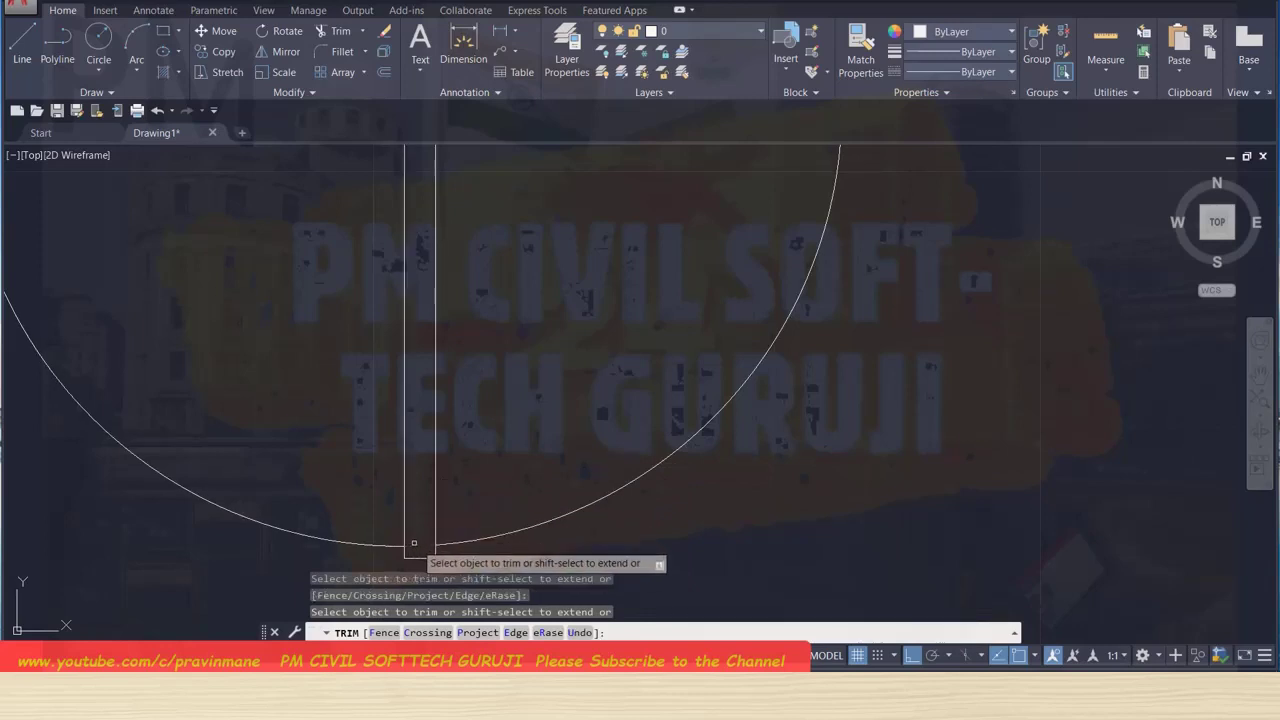
key("Escape")
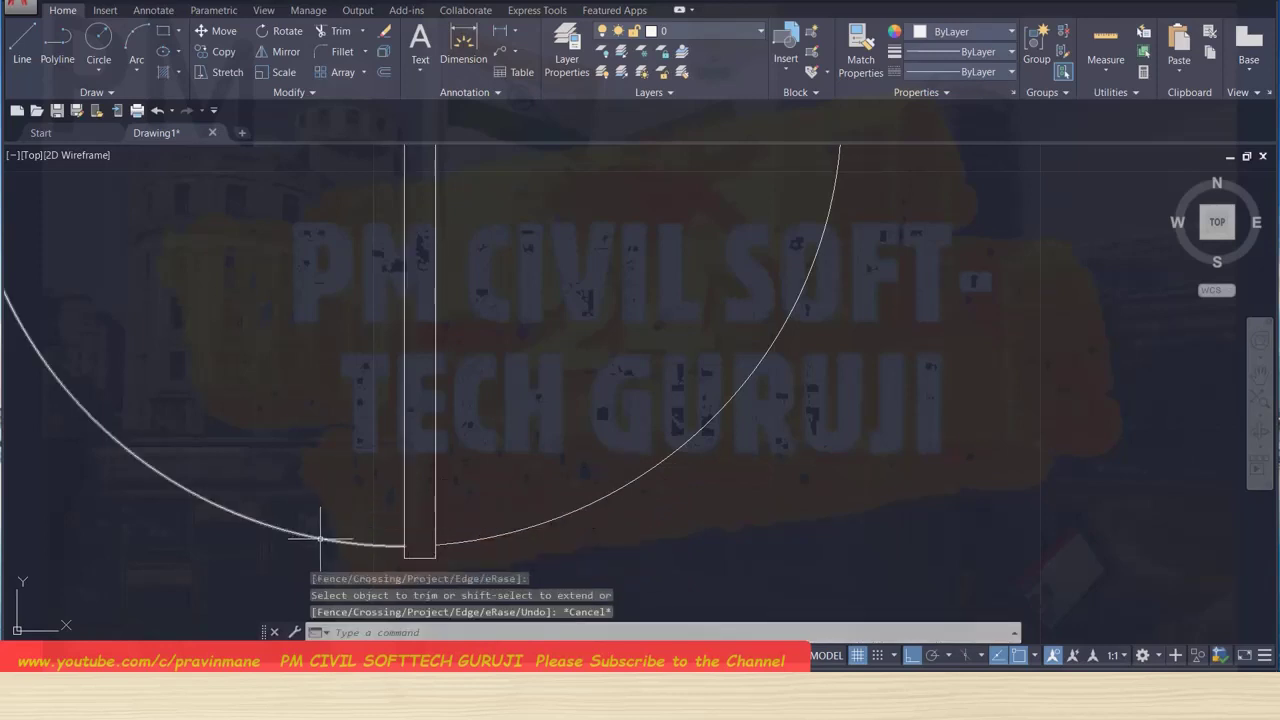
left_click(320, 539)
key("Delete")
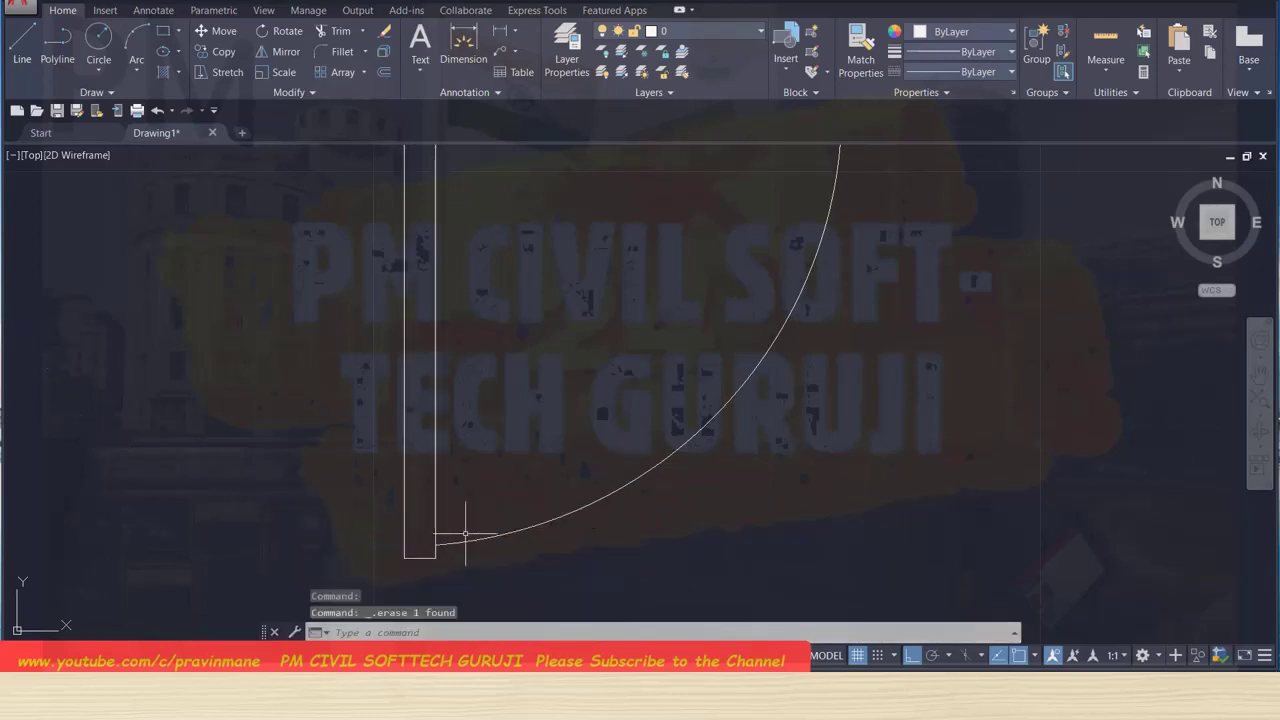
left_click(438, 545)
left_click(438, 545)
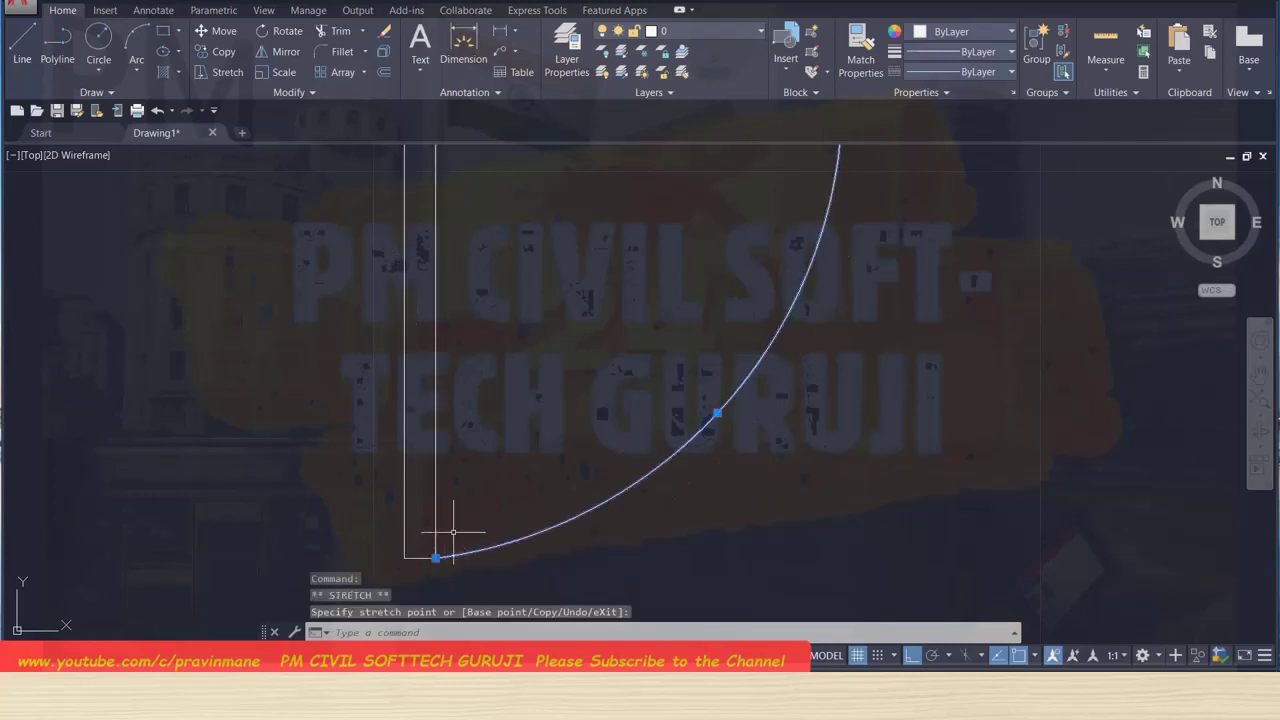
key("Escape")
scroll(540, 381, "down", 2)
scroll(543, 337, "up", 5)
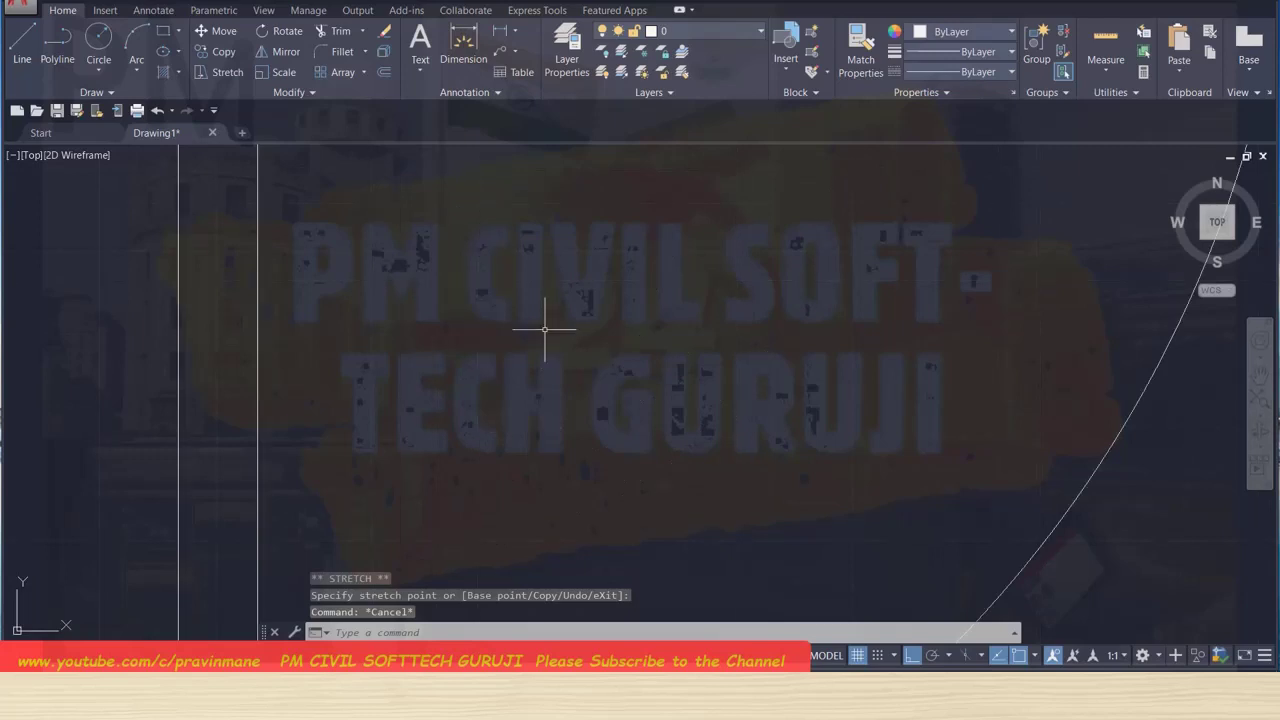
scroll(545, 331, "down", 5)
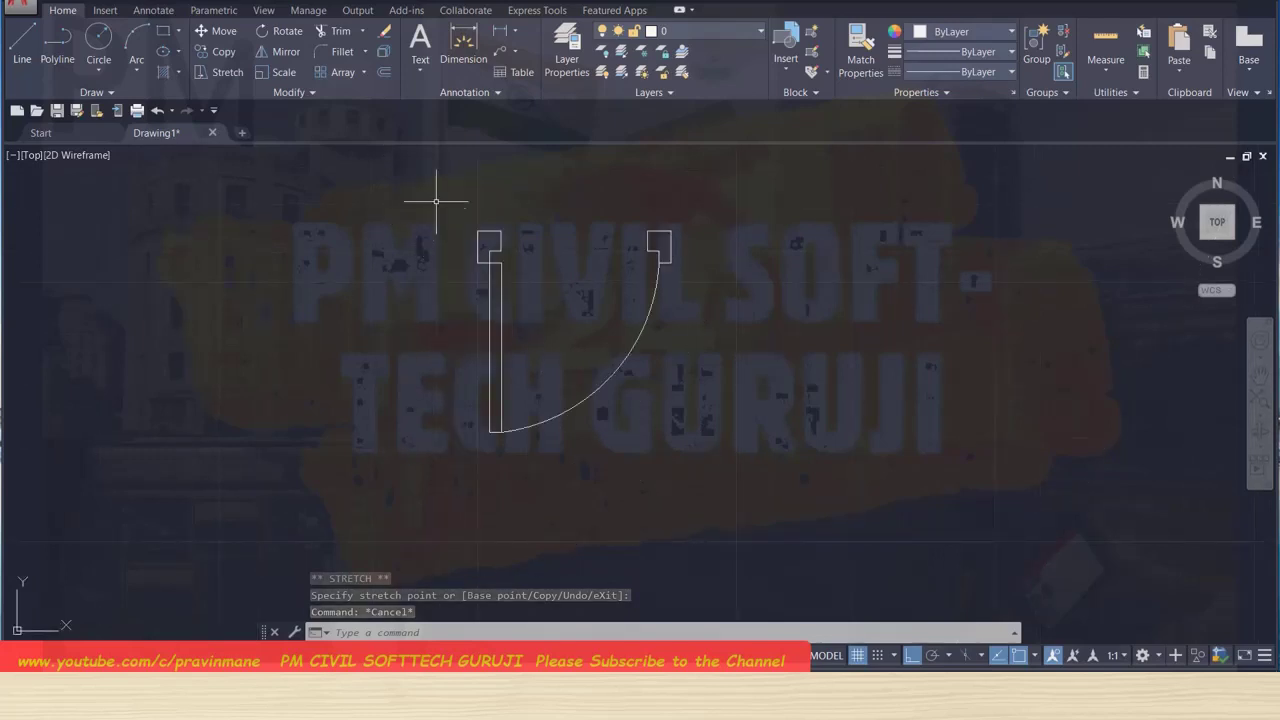
Define the door leaf and arc as block 'toilet door 1', based at 204'-2", 188'-4".
left_click(438, 190)
left_click(750, 500)
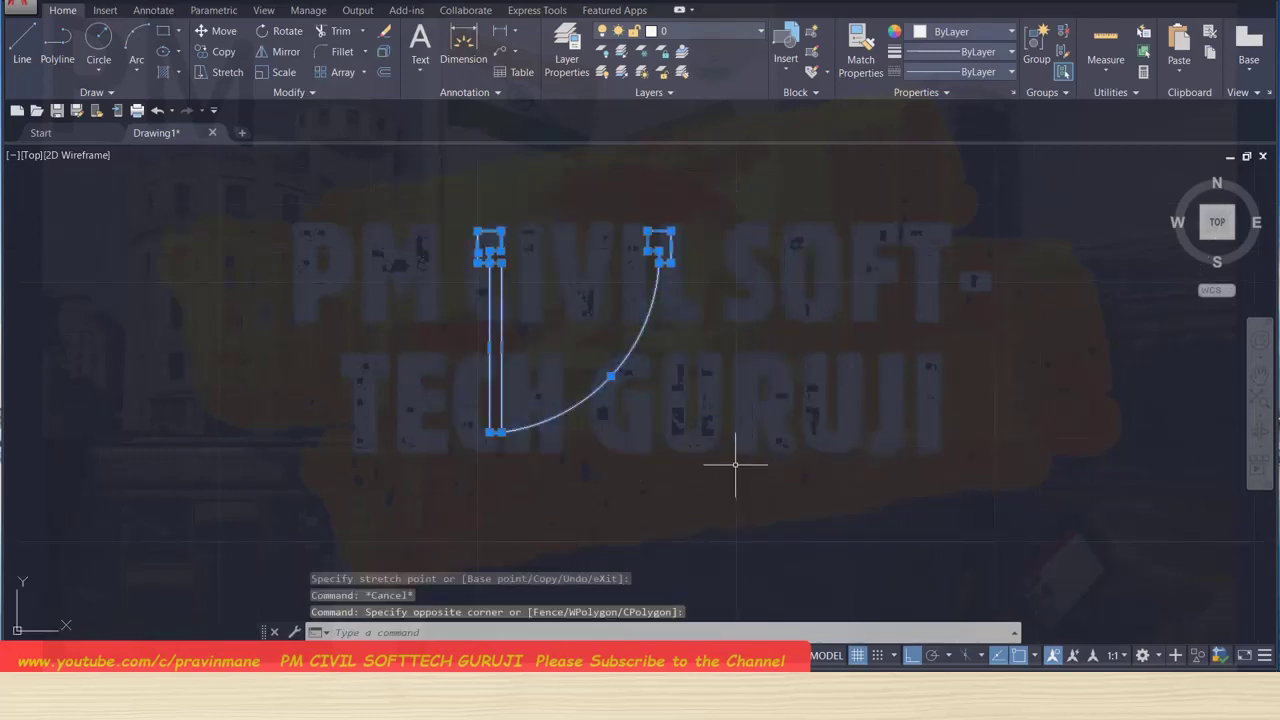
type("b")
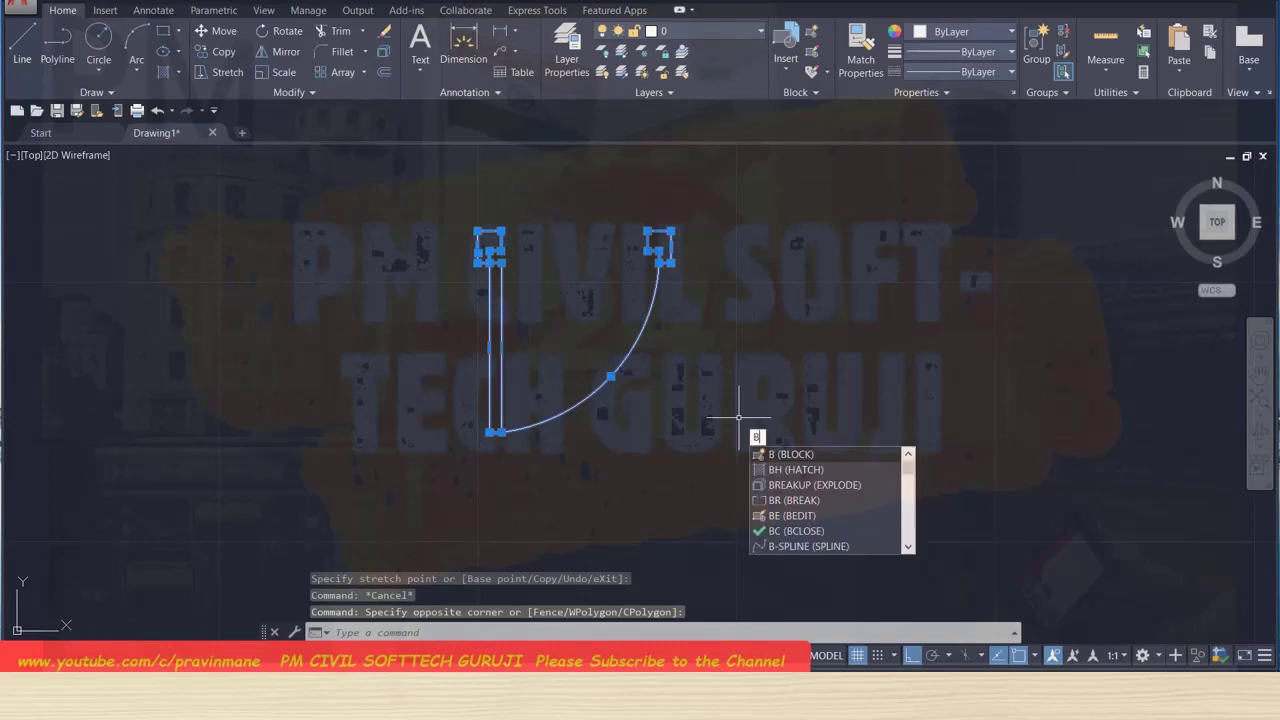
type("lock")
key("Return")
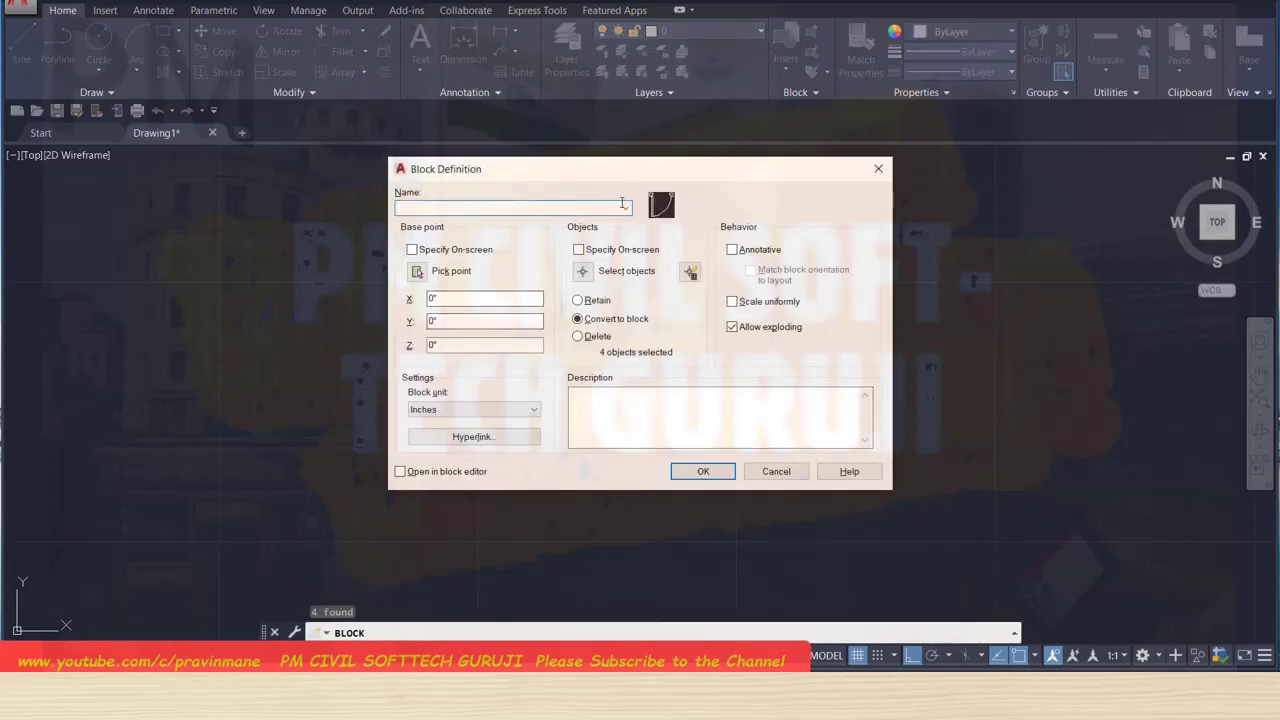
left_click(625, 208)
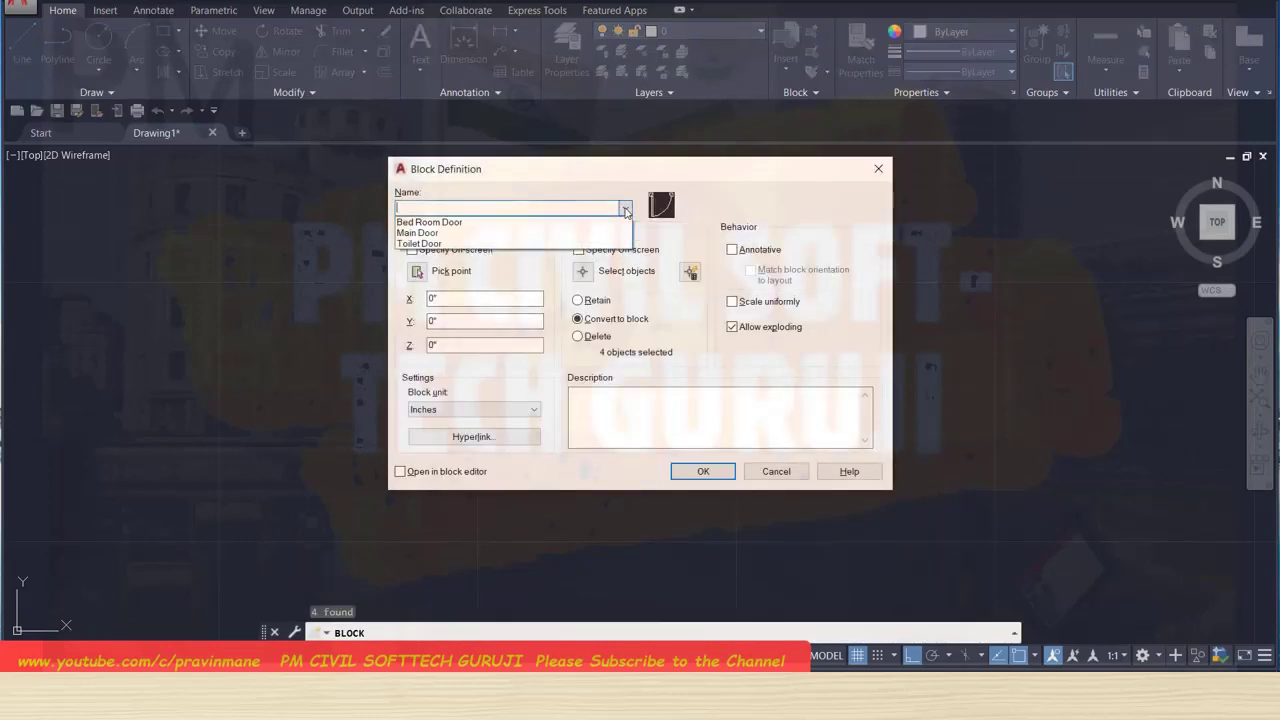
left_click(555, 208)
type("toilet door 1")
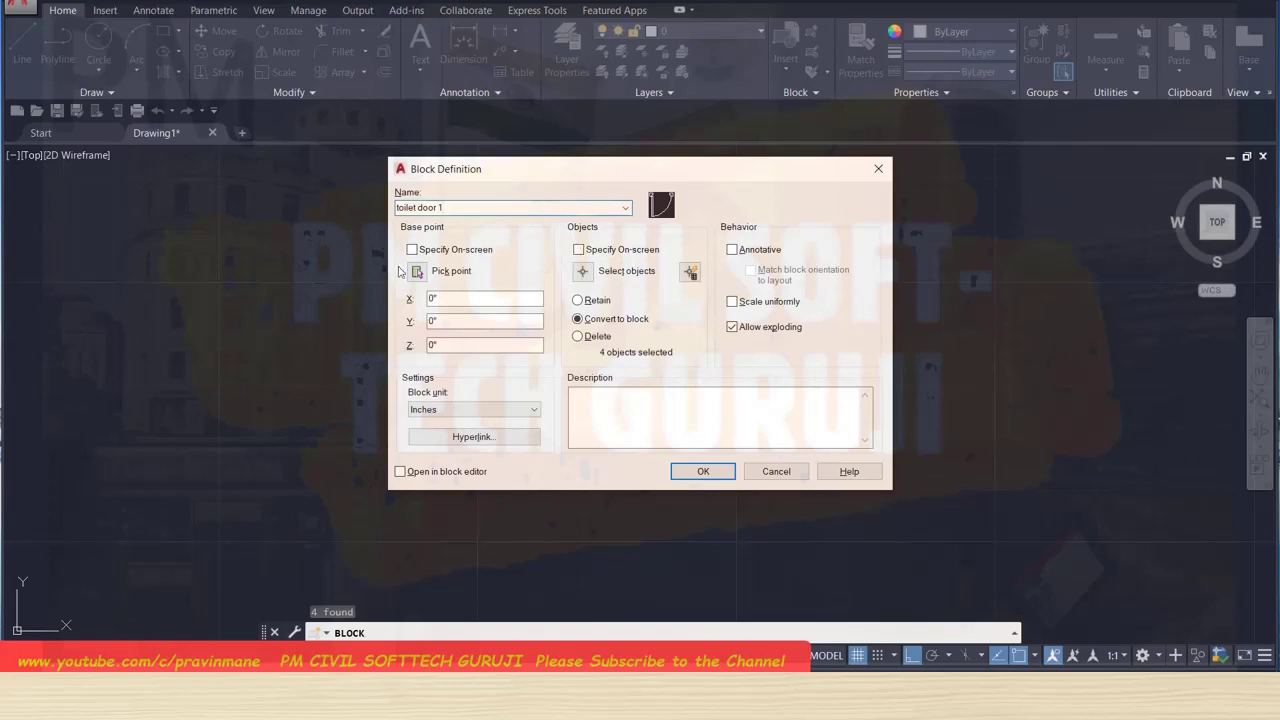
left_click(417, 272)
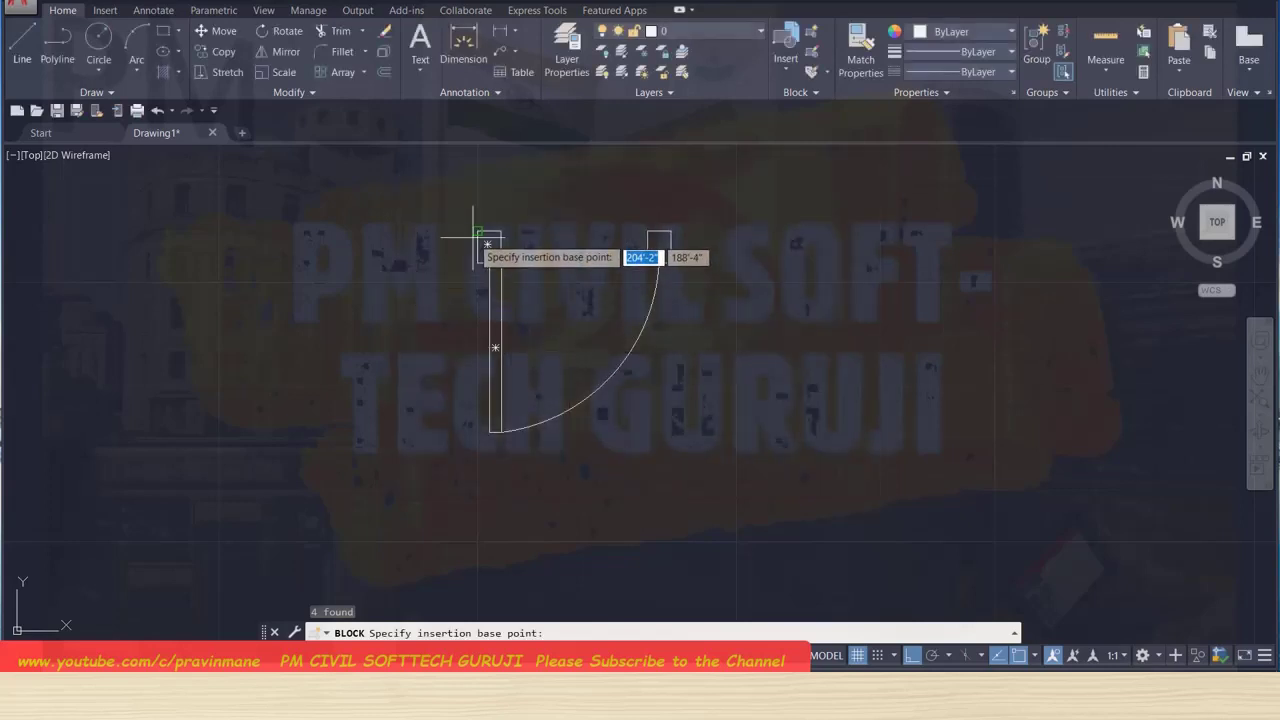
left_click(477, 231)
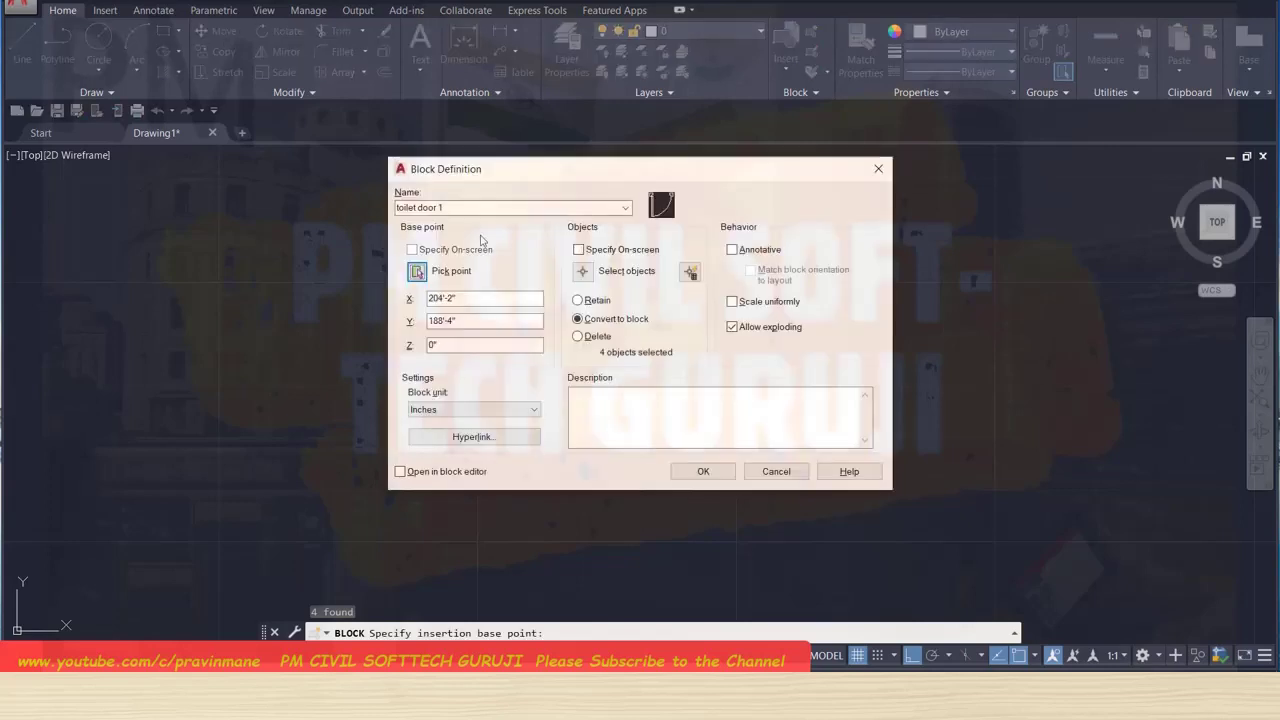
left_click(703, 471)
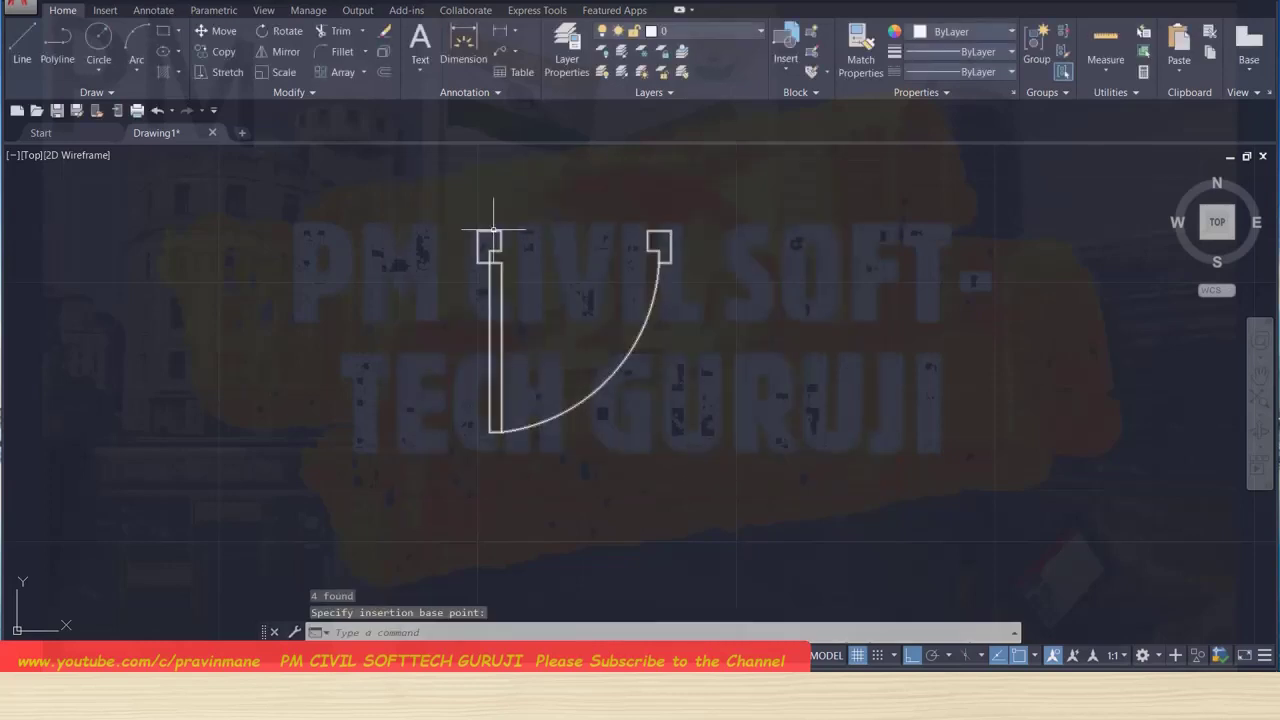
left_click(493, 230)
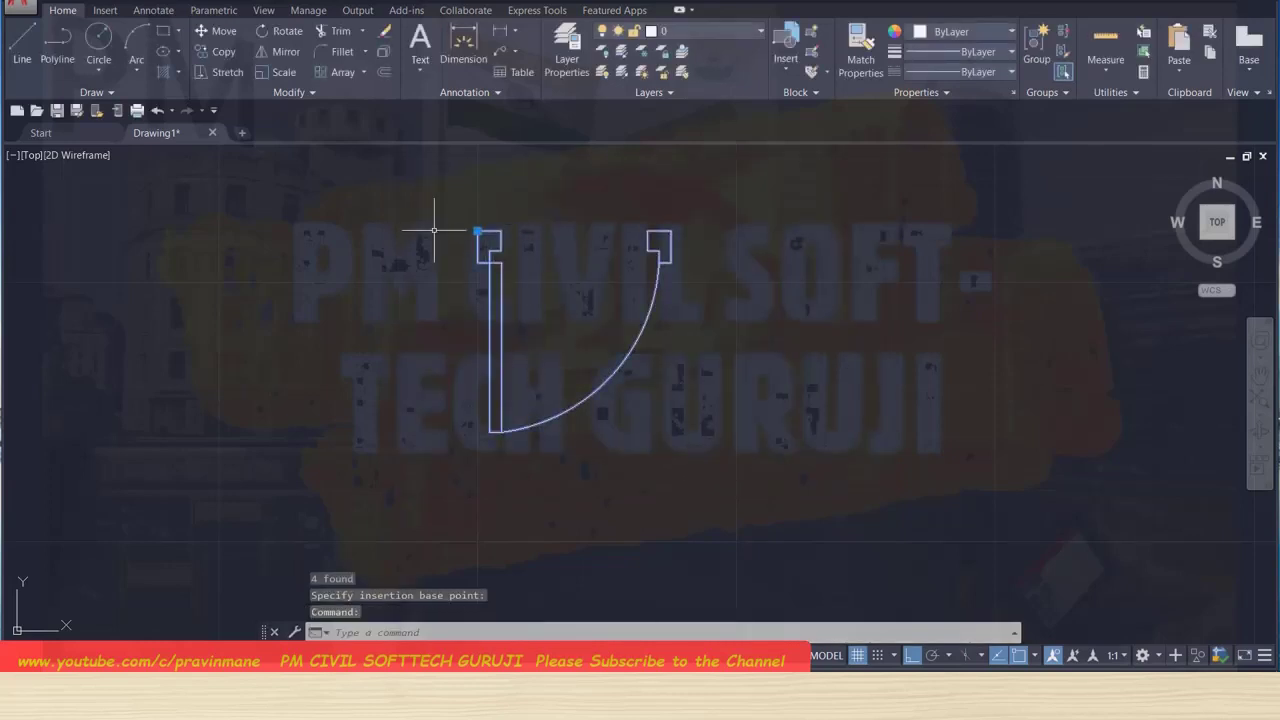
key("Escape")
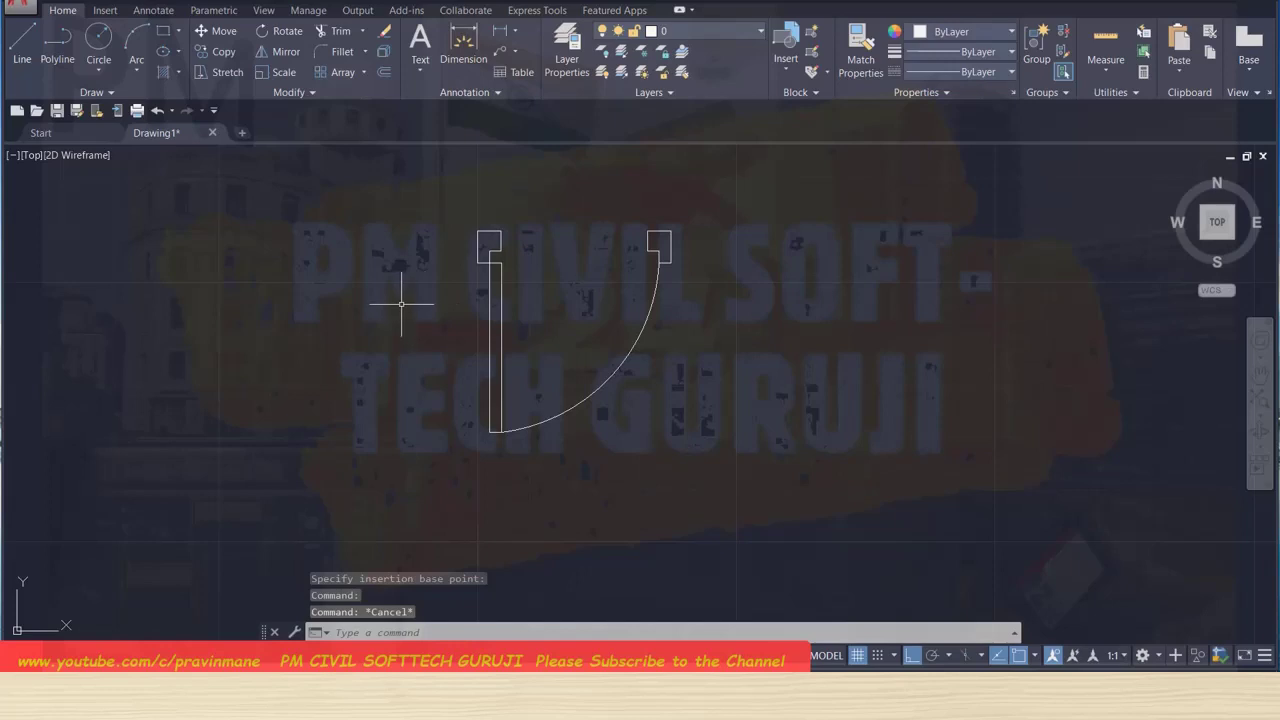
Draw a closed rectangular polyline 3' long and 6" deep for the window outline.
scroll(401, 304, "down", 4)
middle_click_drag(406, 309, 193, 326)
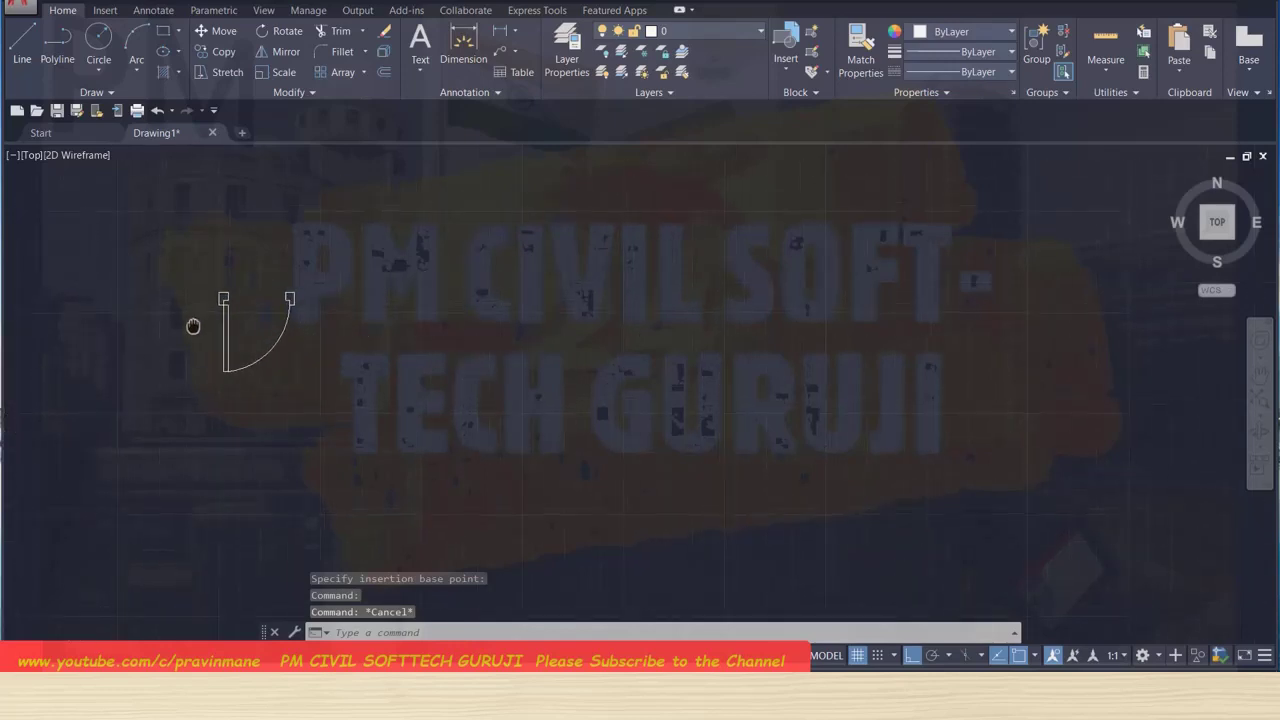
scroll(391, 301, "up", 4)
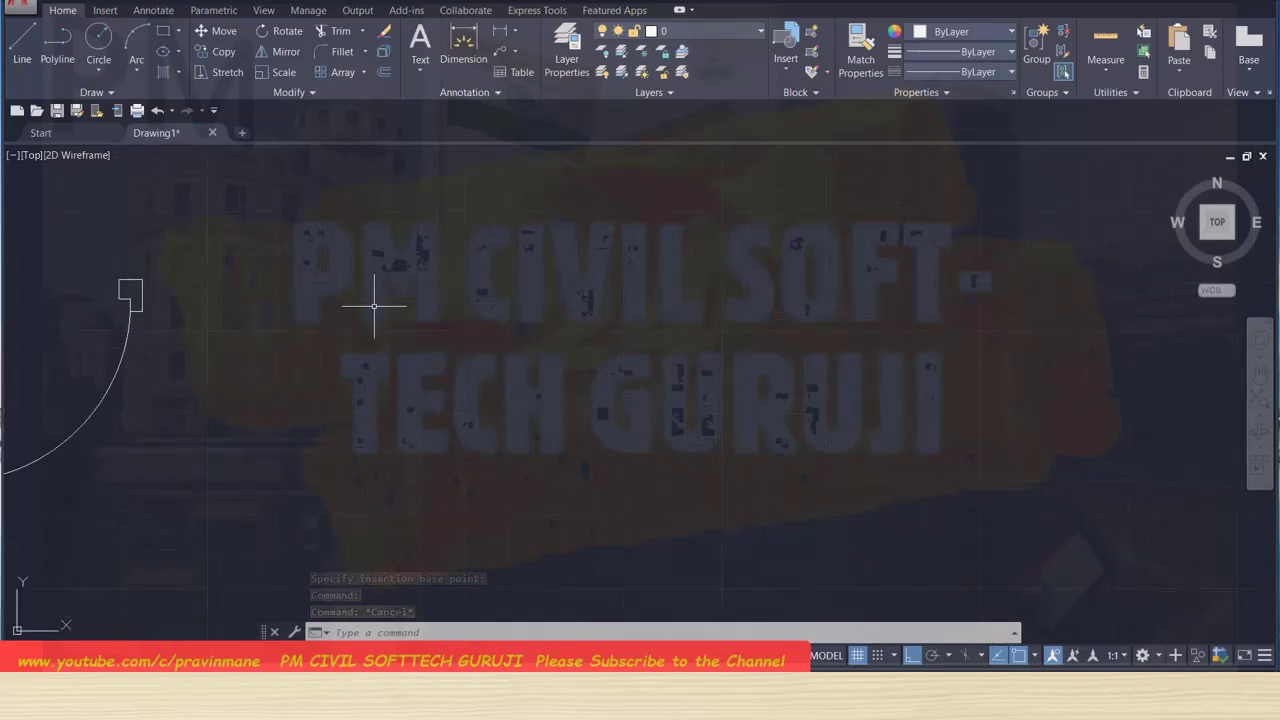
scroll(374, 307, "down", 2)
middle_click_drag(373, 307, 447, 335)
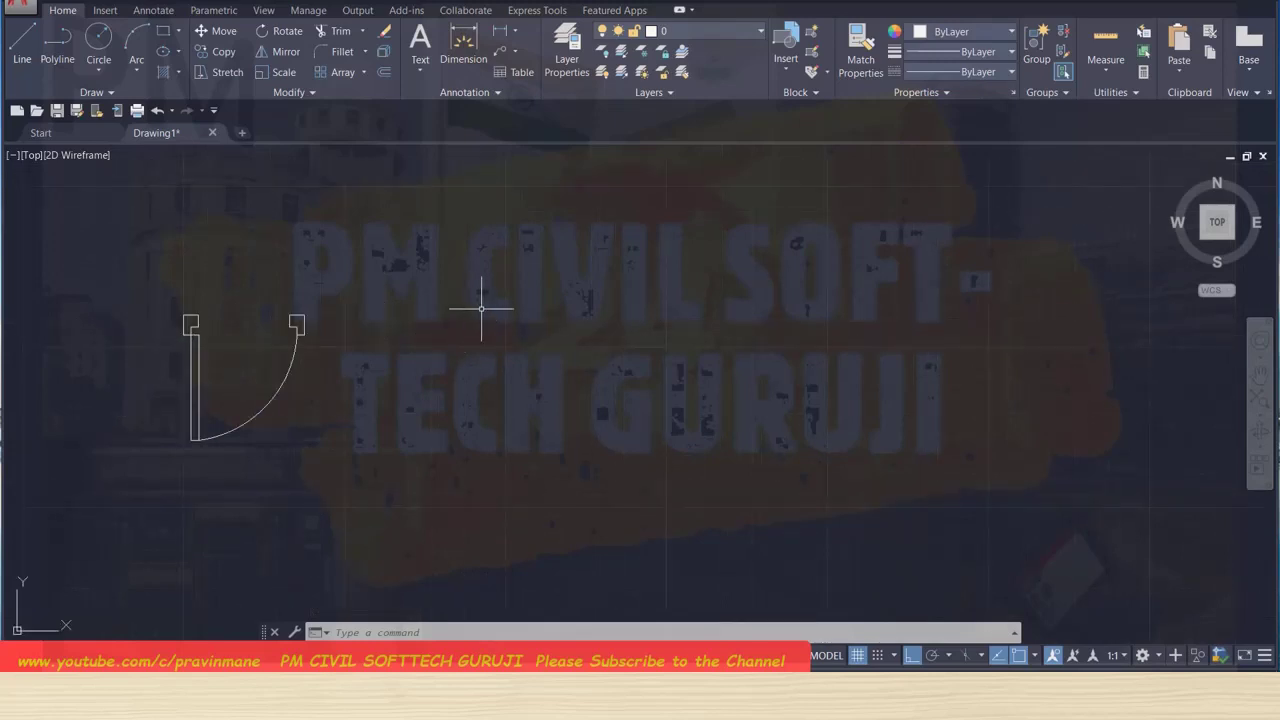
left_click(55, 42)
scroll(540, 352, "up", 3)
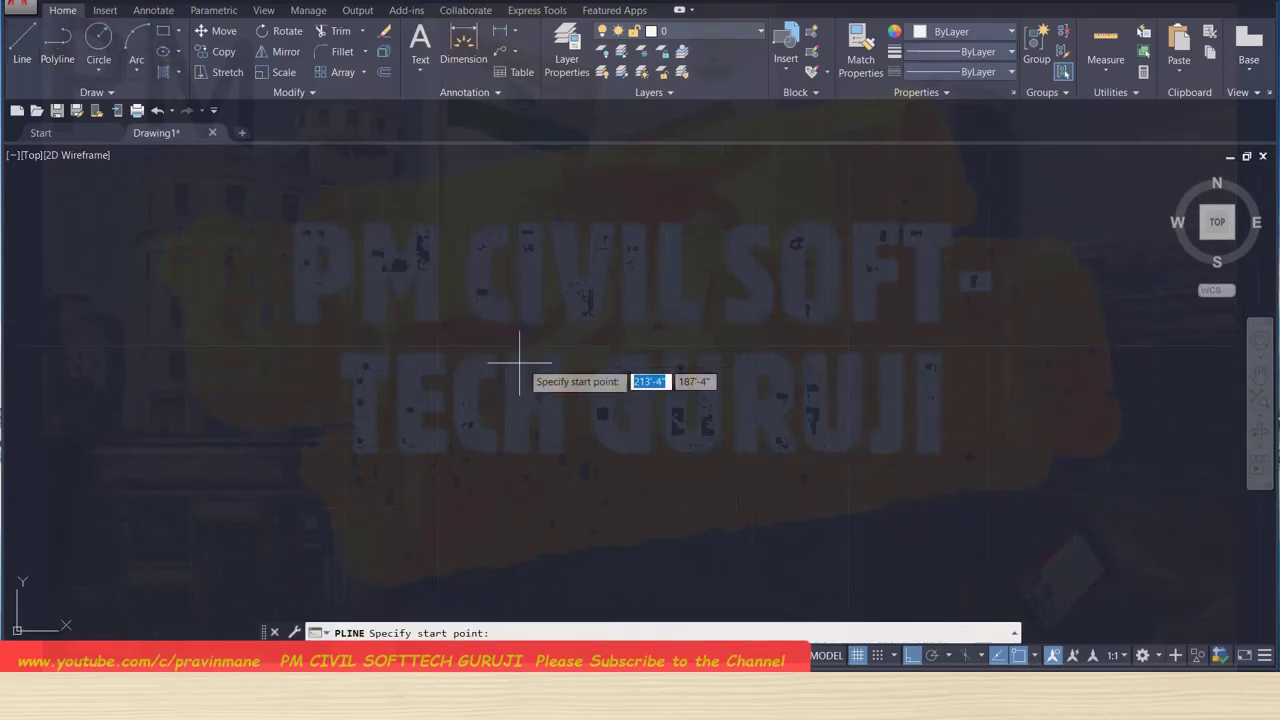
left_click(436, 347)
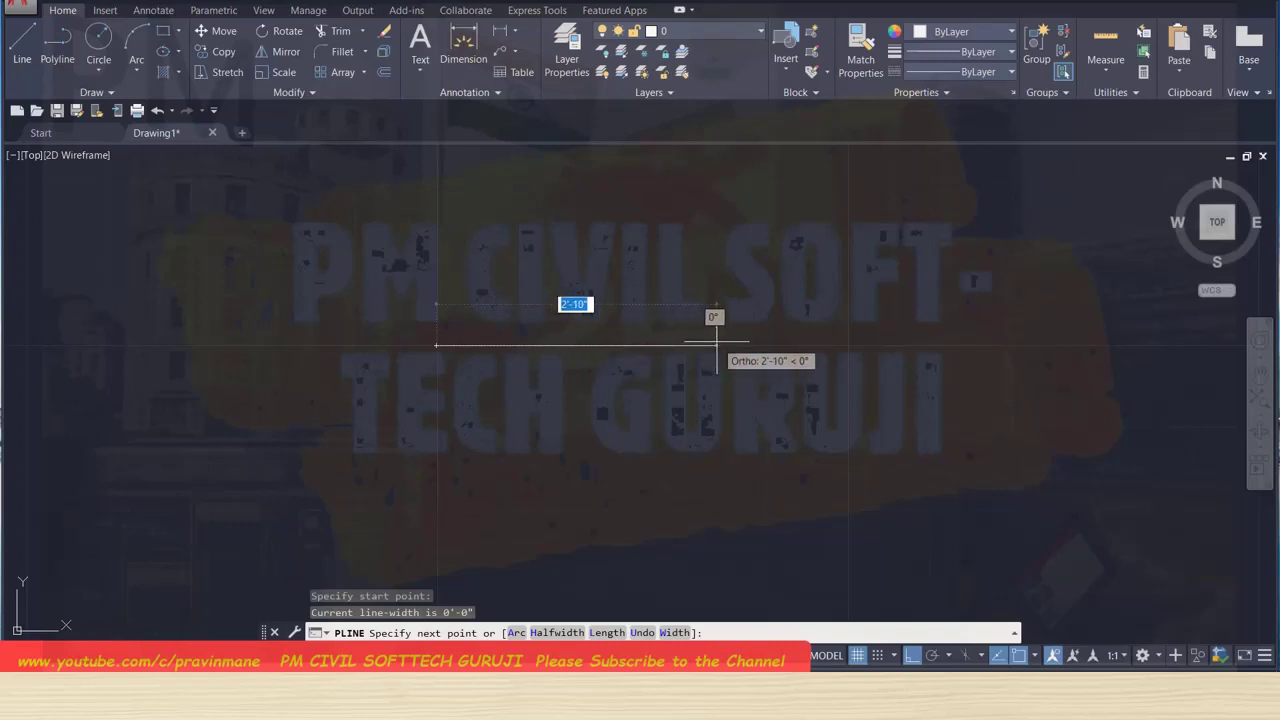
type("3")
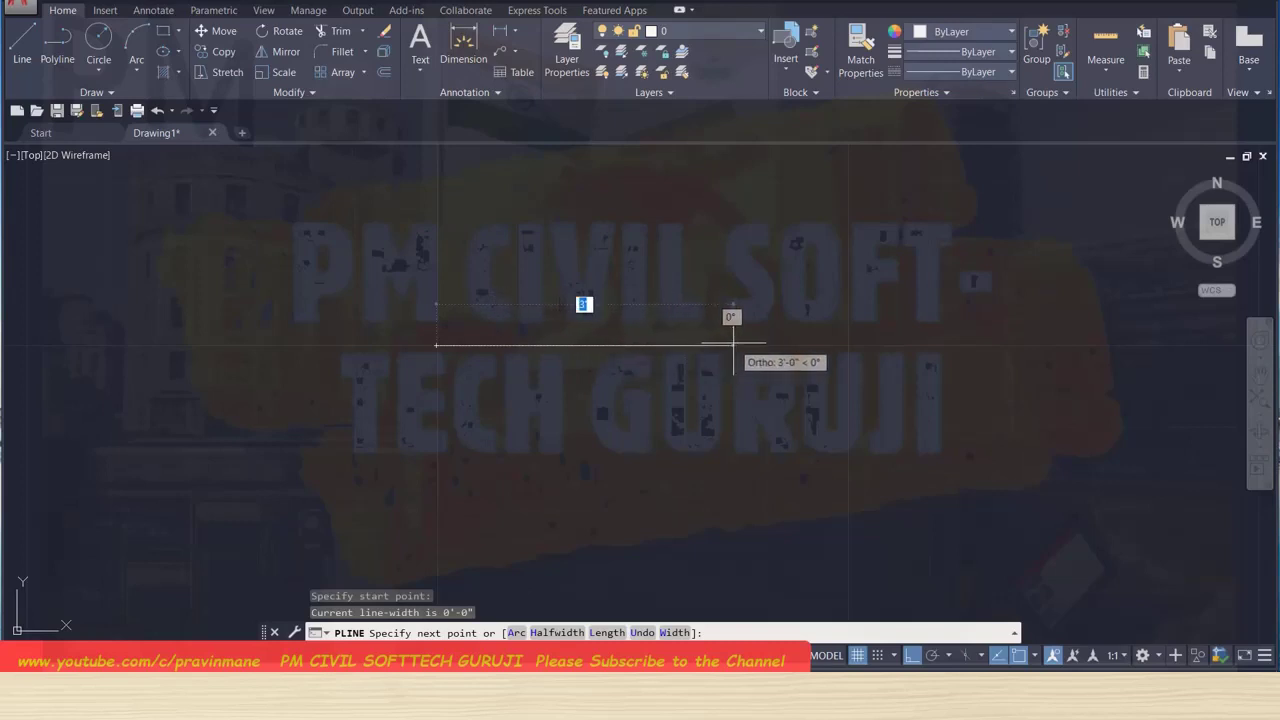
key("Return")
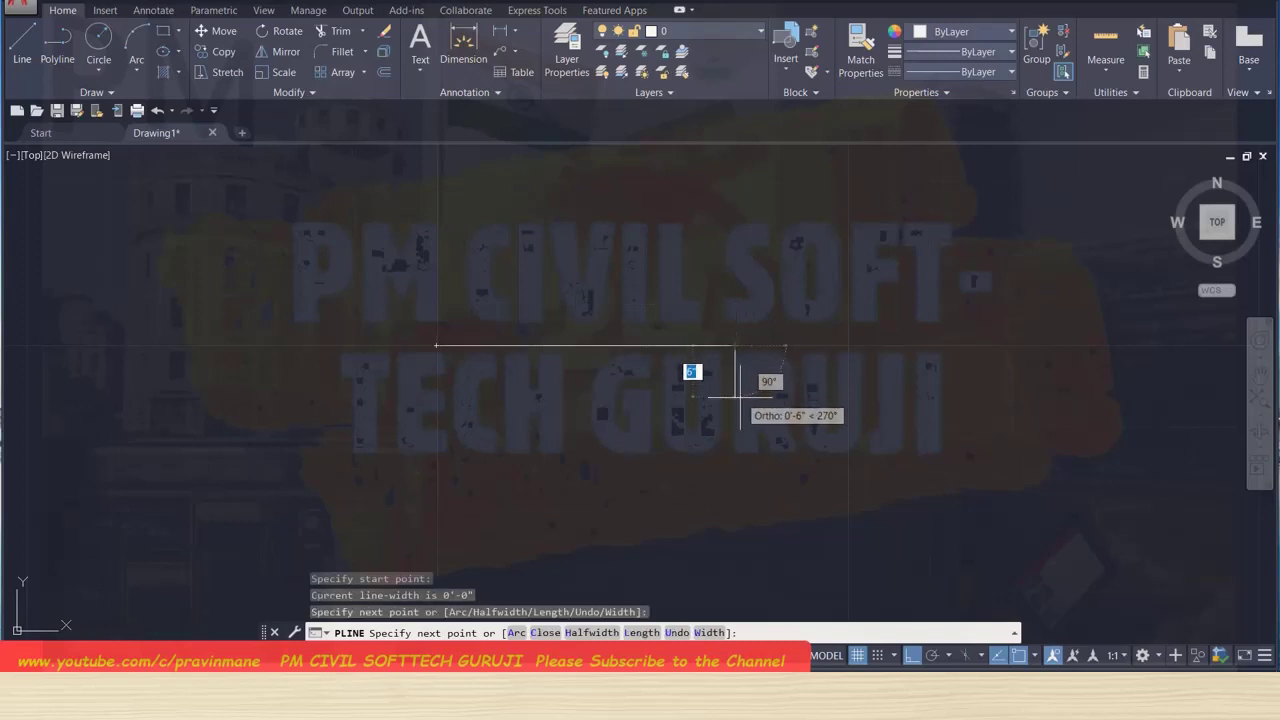
type("6")
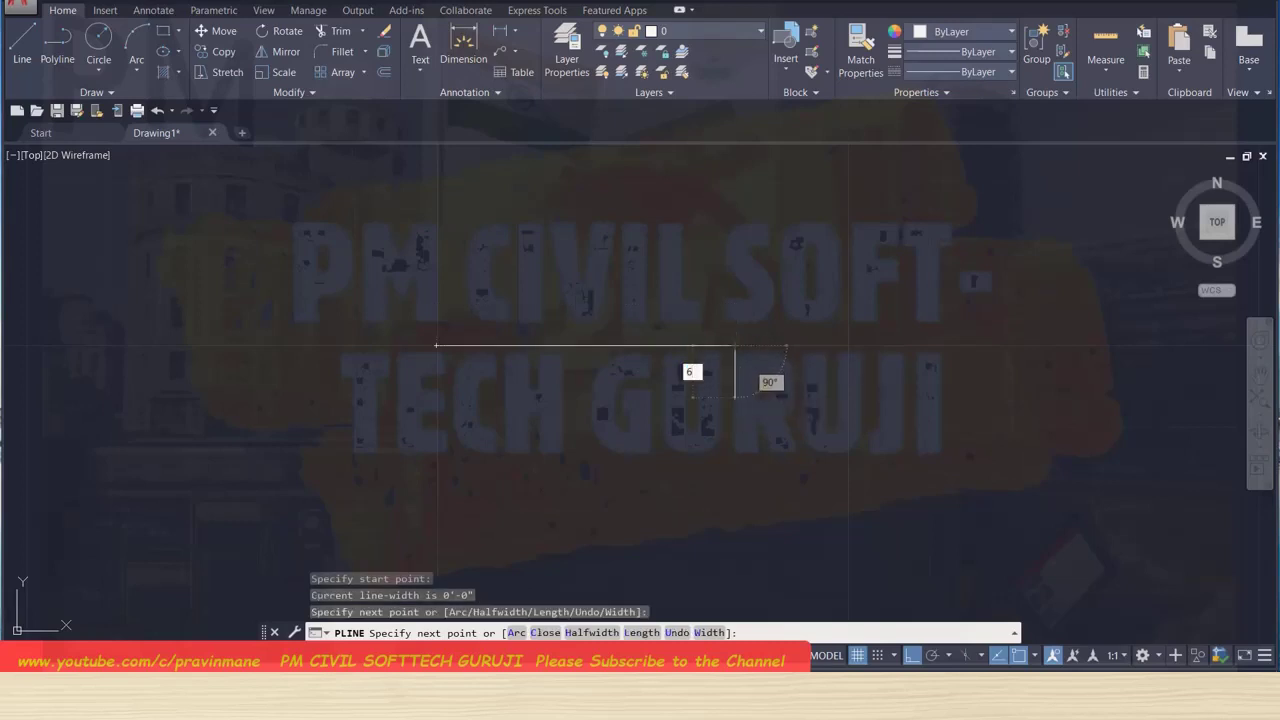
key("Return")
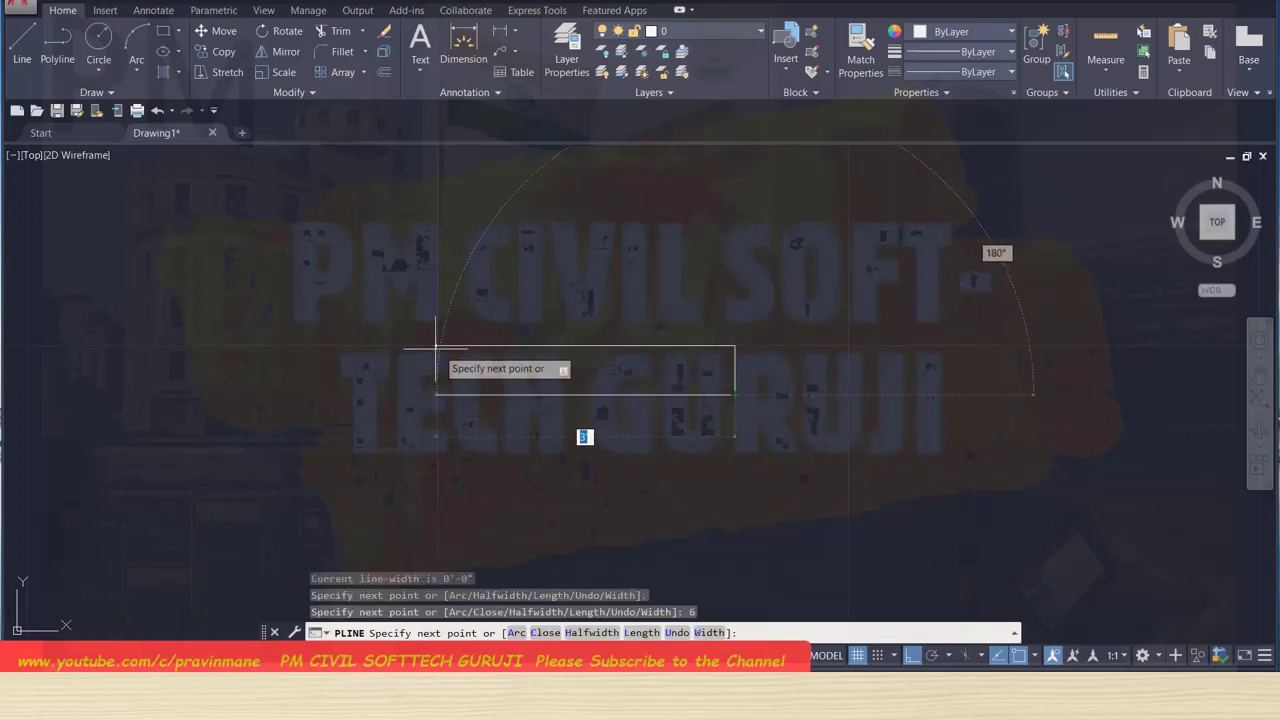
left_click(436, 395)
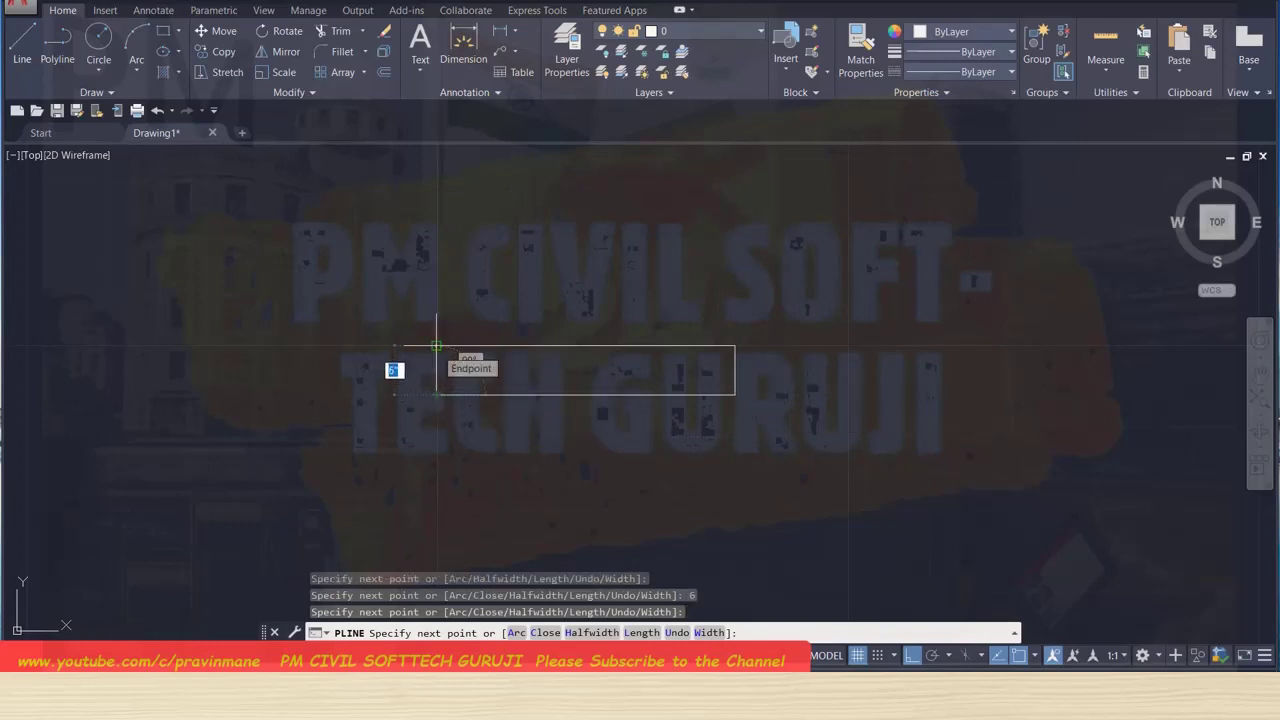
left_click(436, 346)
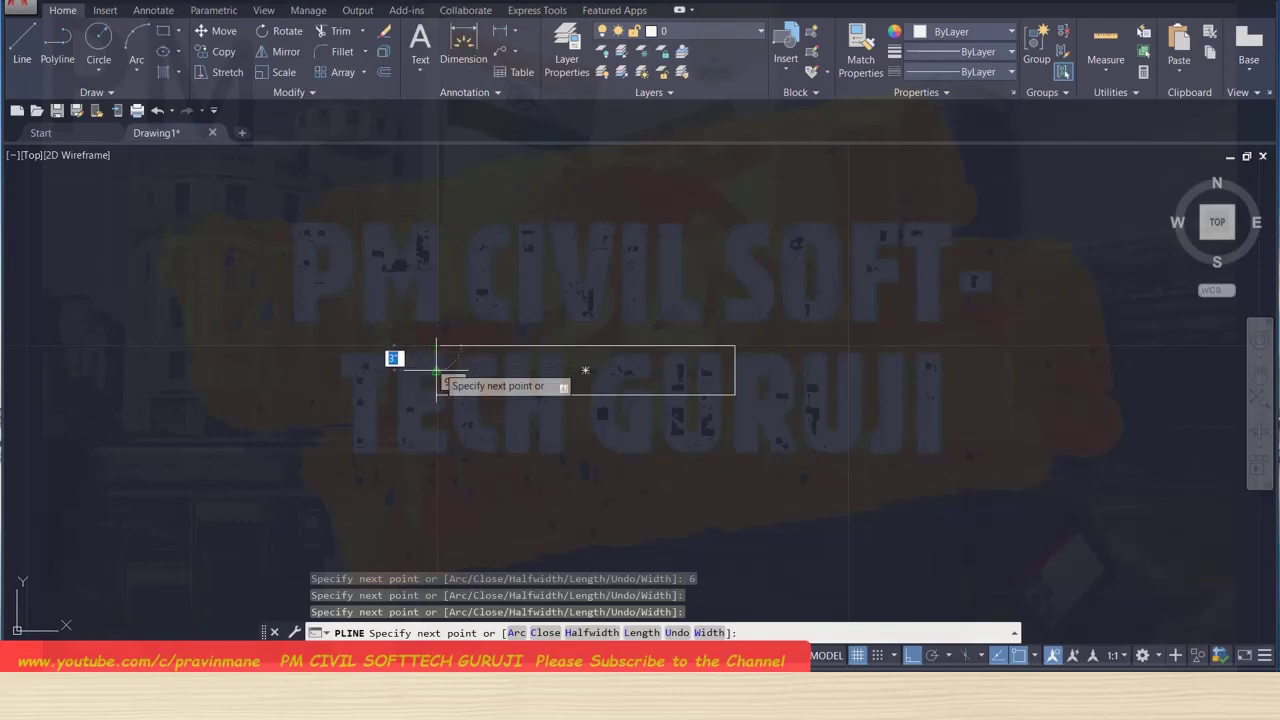
Add a line splitting the window rectangle lengthwise through its middle.
left_click(436, 371)
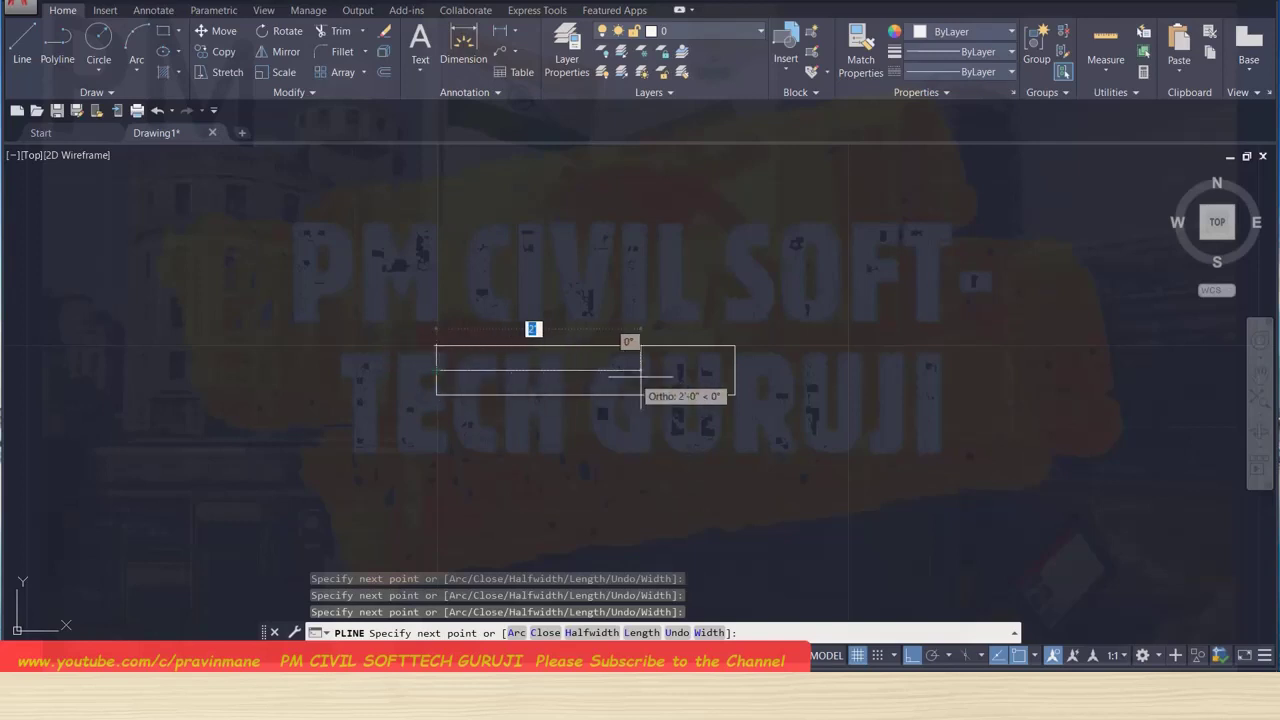
left_click(735, 371)
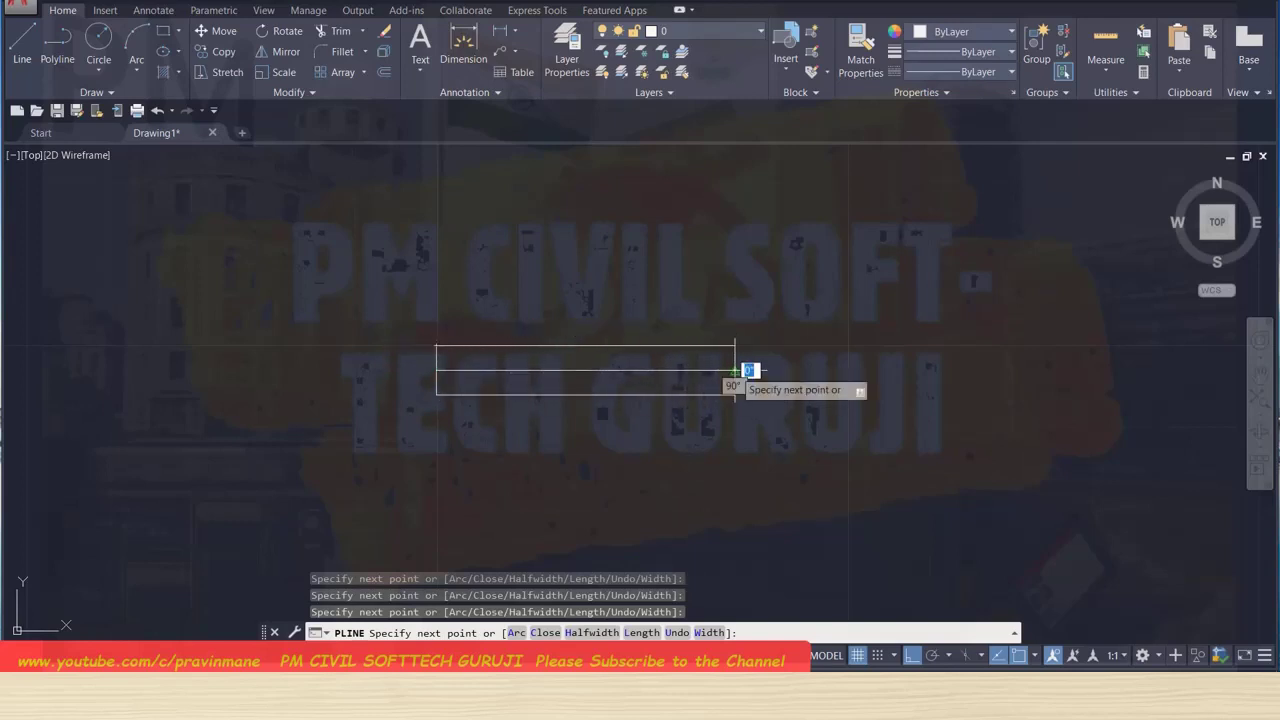
key("Escape")
left_click(386, 288)
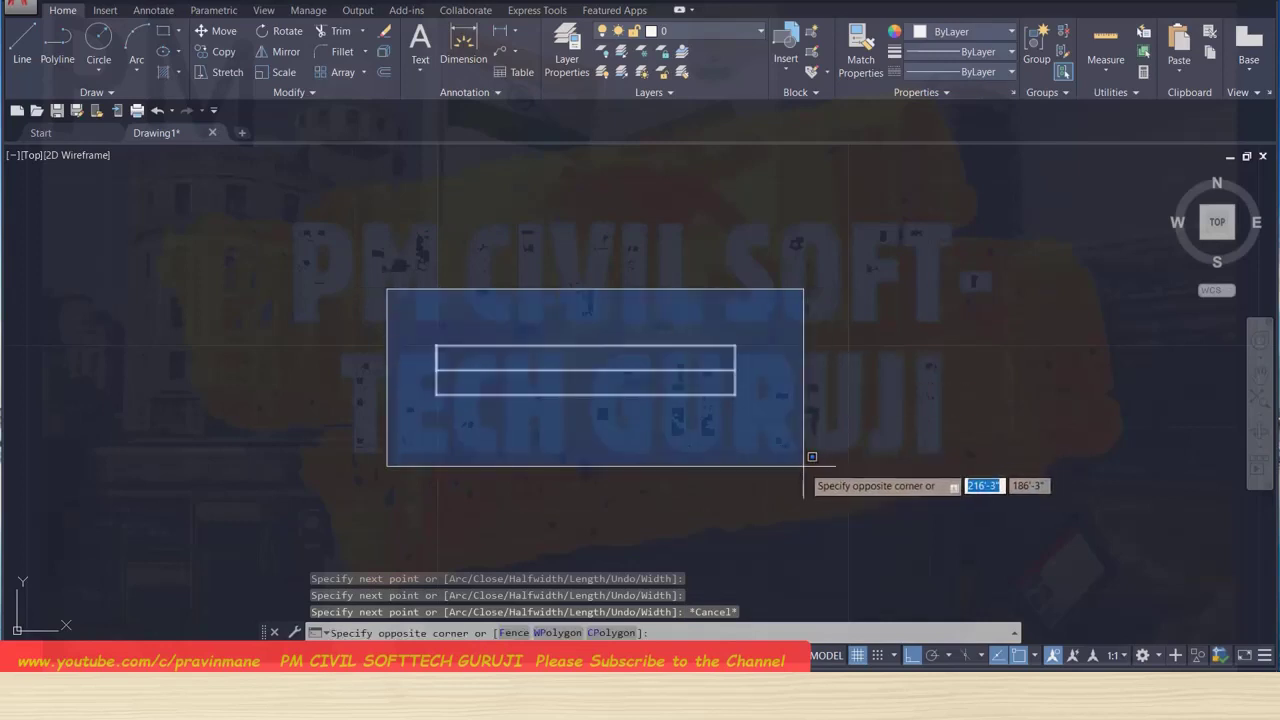
Define the window rectangle as block 'kitchen window', based at its top-left corner.
left_click(836, 470)
type("B")
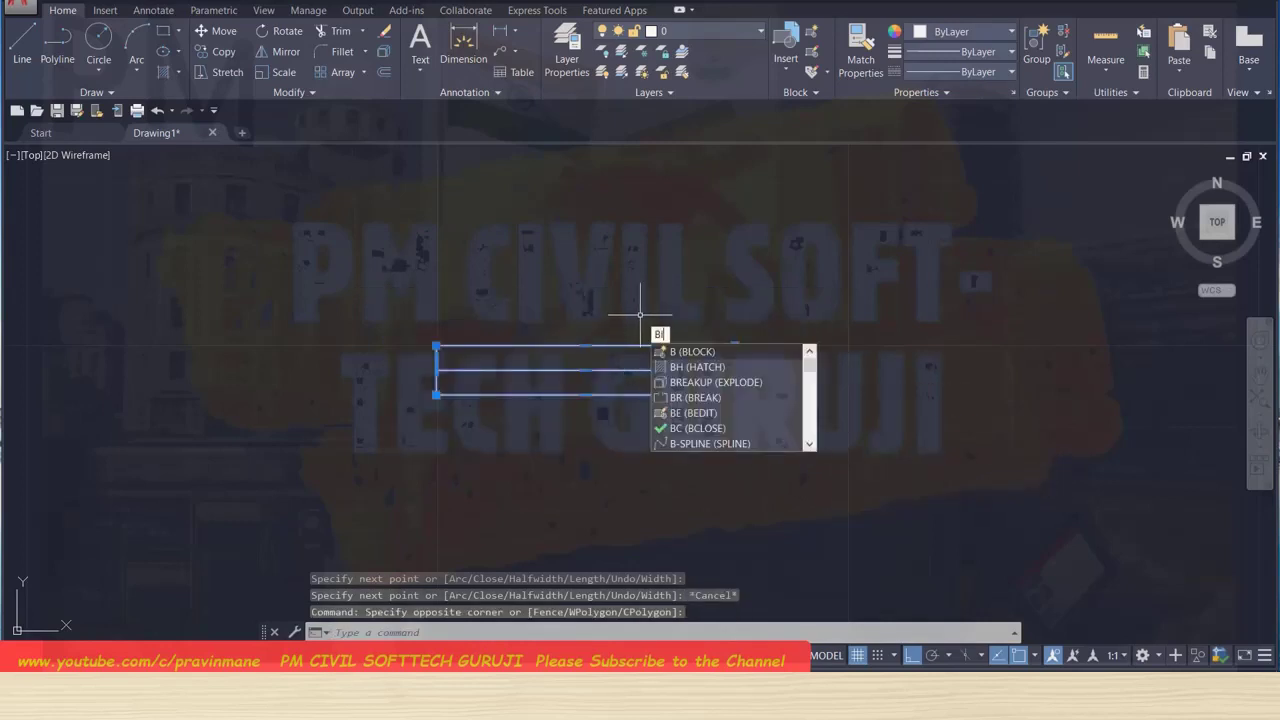
key("Return")
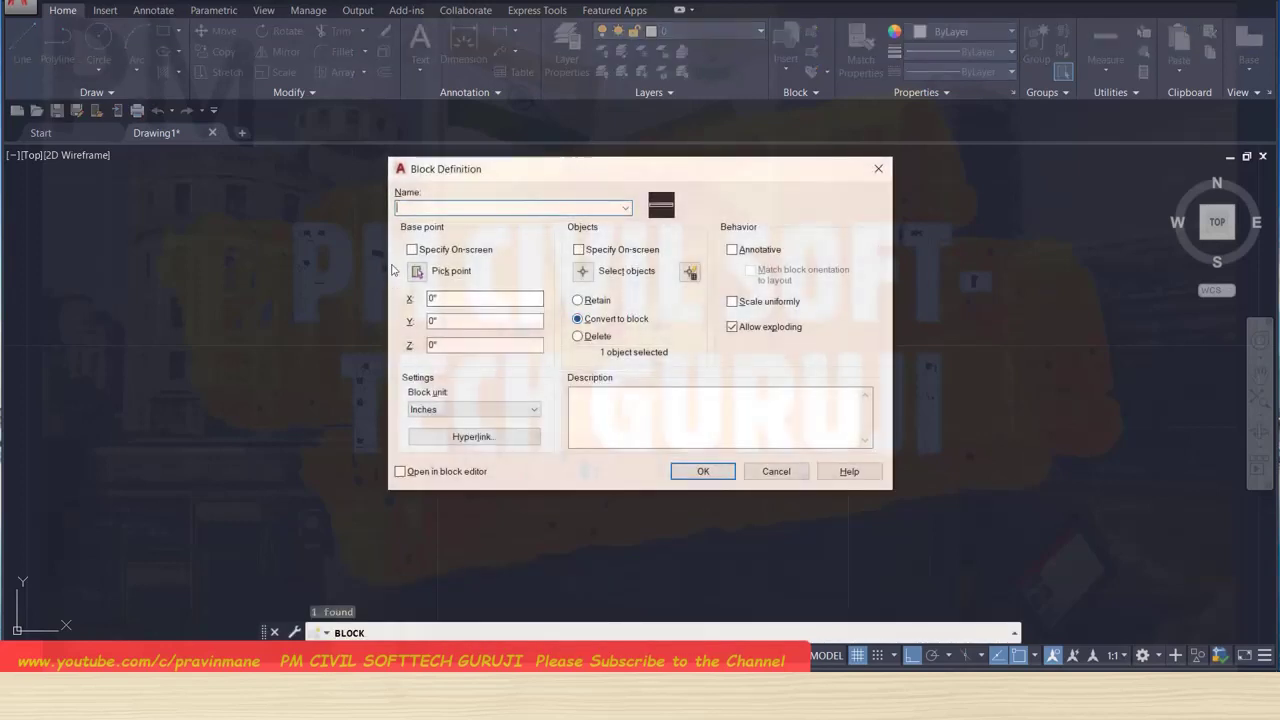
left_click(417, 272)
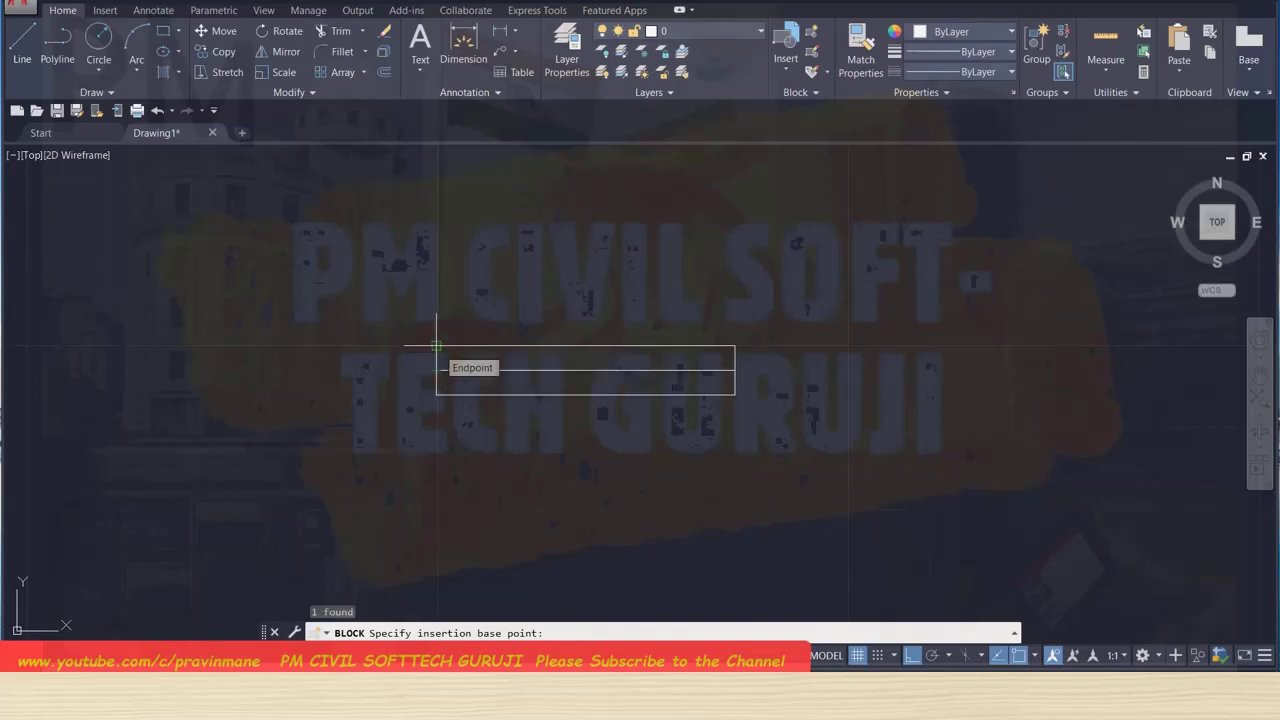
left_click(436, 346)
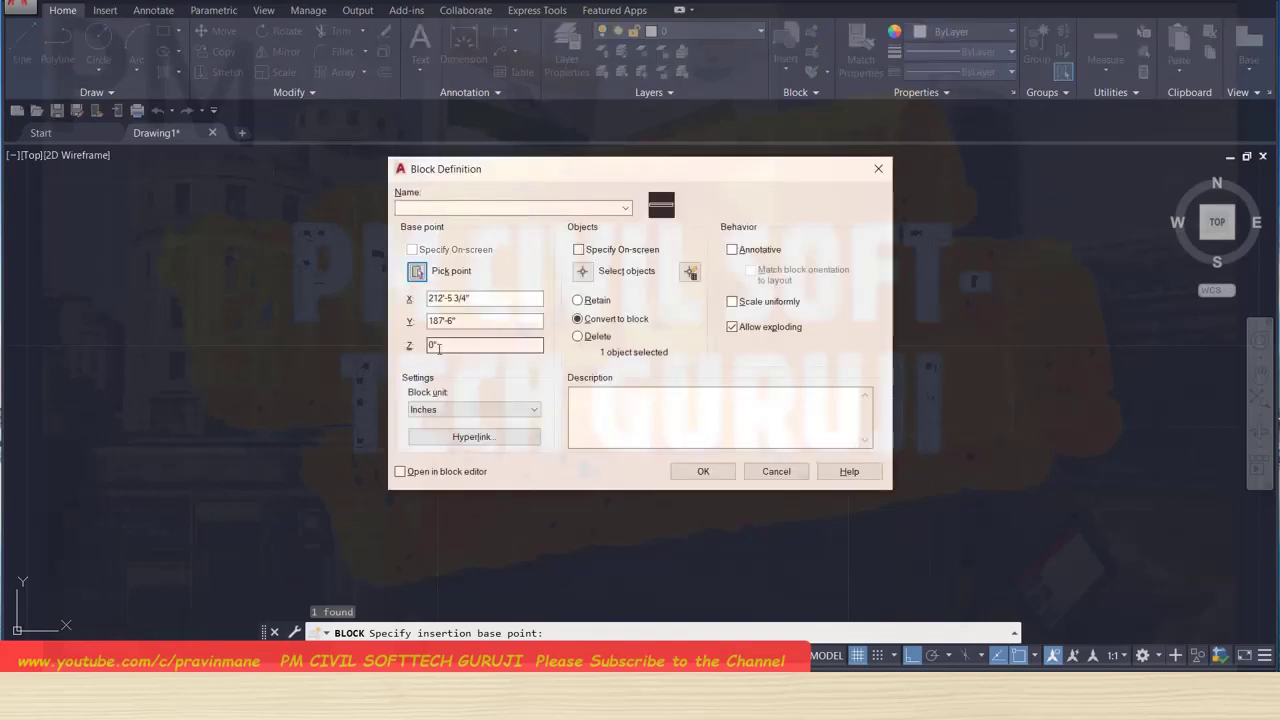
left_click(473, 206)
type("kitchen window")
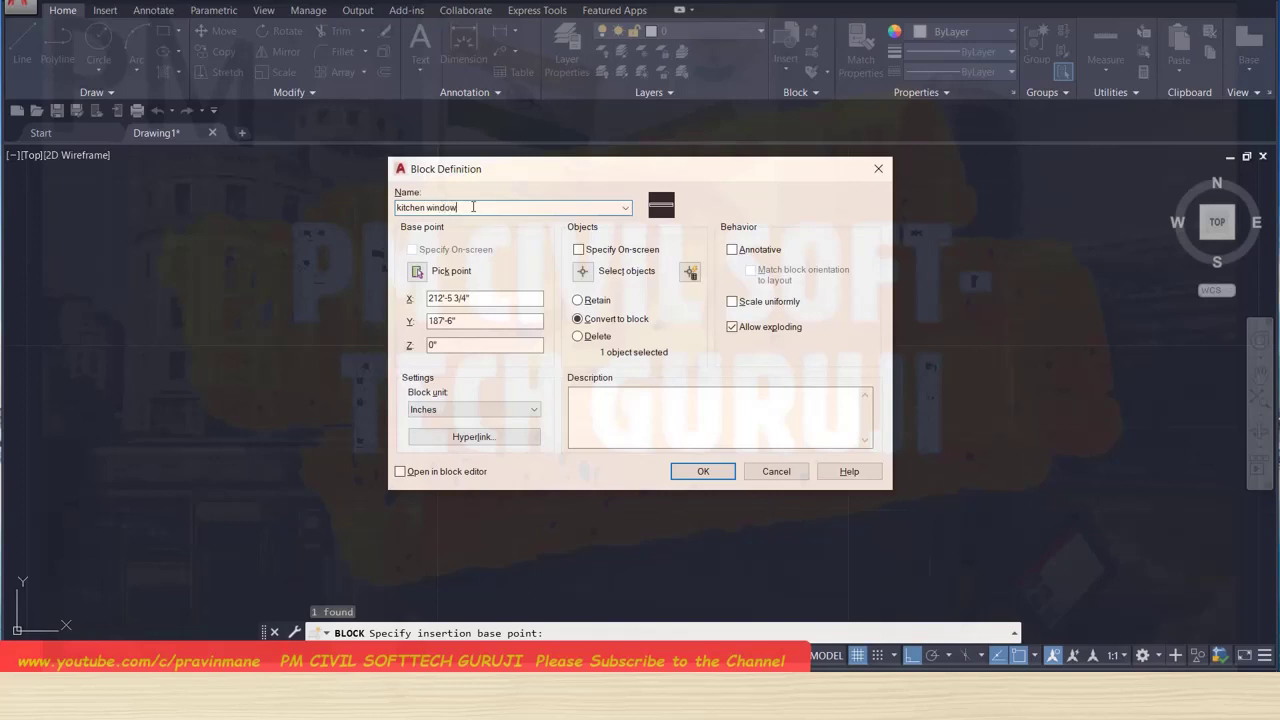
left_click(705, 473)
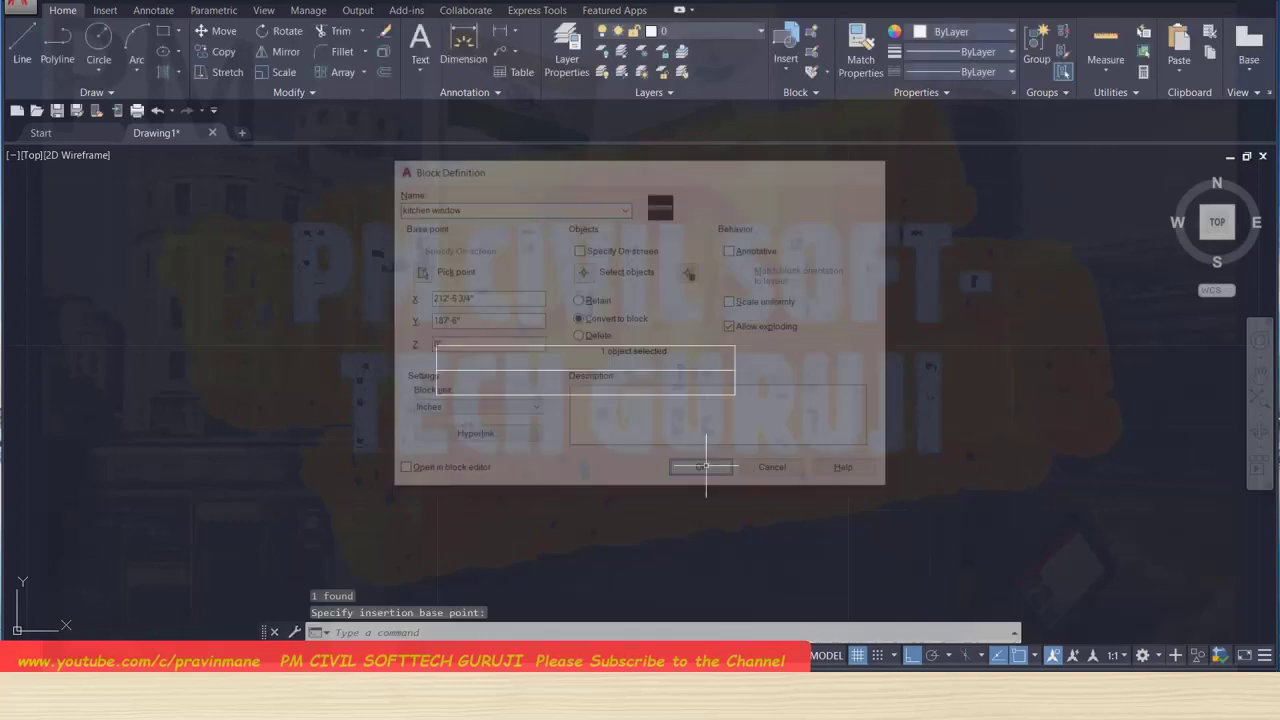
Zoom out and pan to bring the floor plan and new blocks into view.
scroll(430, 343, "down", 2)
scroll(408, 340, "down", 1)
scroll(373, 372, "down", 2)
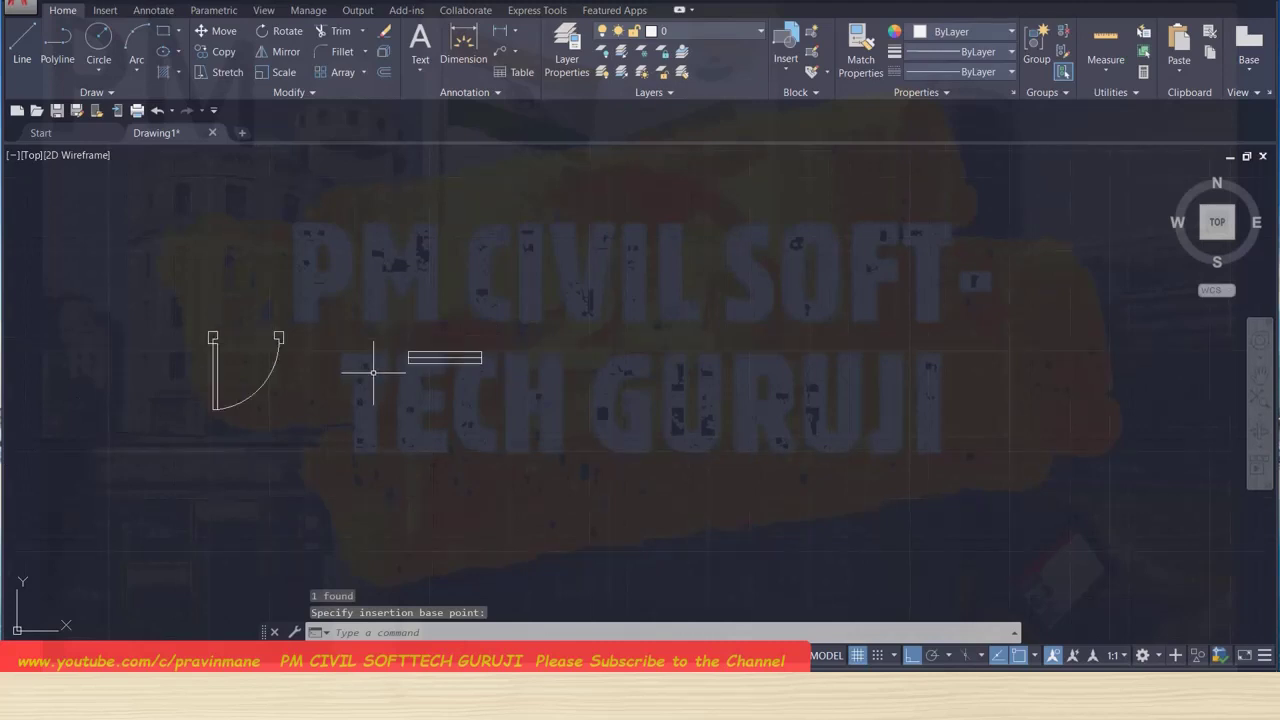
scroll(378, 370, "down", 2)
middle_click_drag(431, 374, 651, 366)
scroll(663, 457, "down", 1)
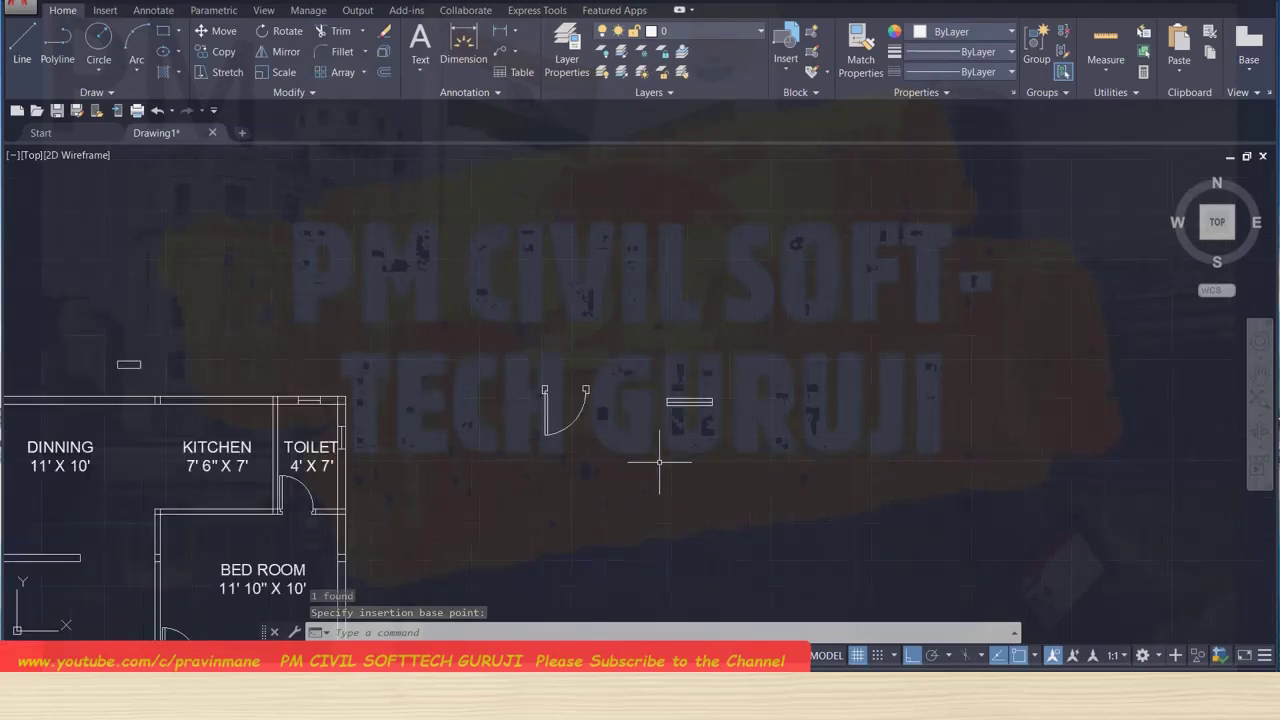
middle_click_drag(643, 483, 790, 411)
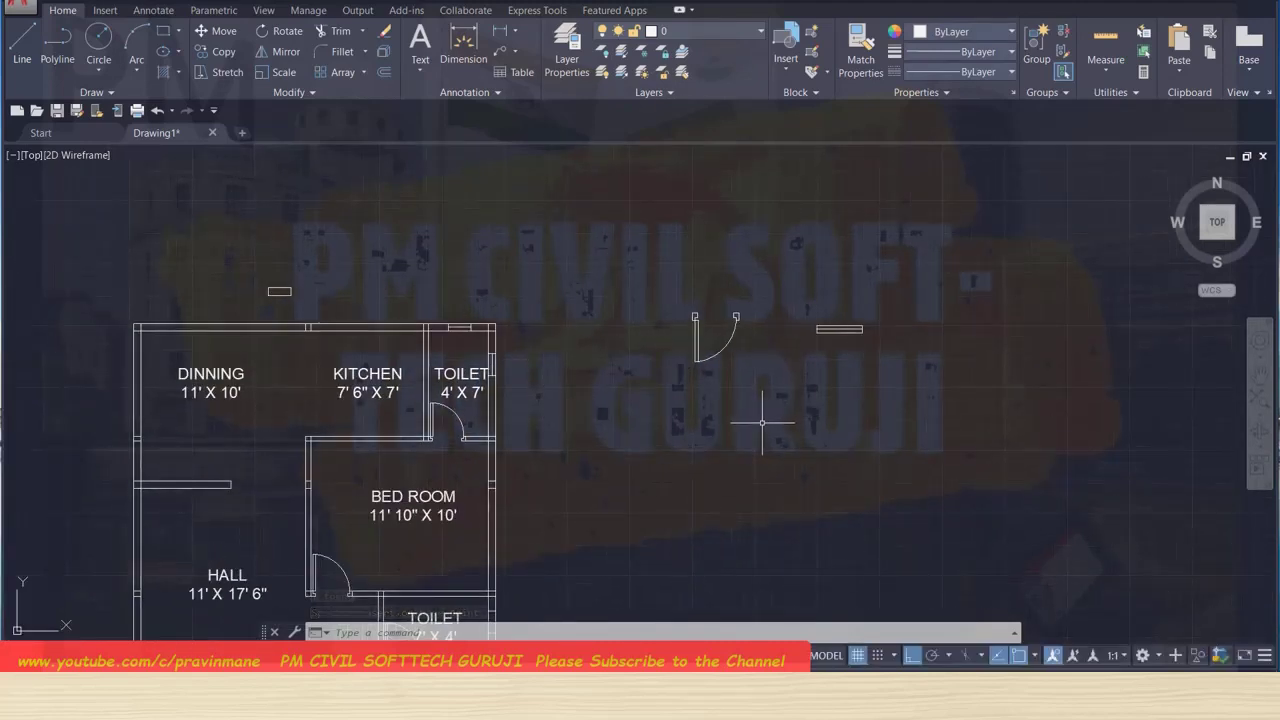
scroll(610, 362, "up", 2)
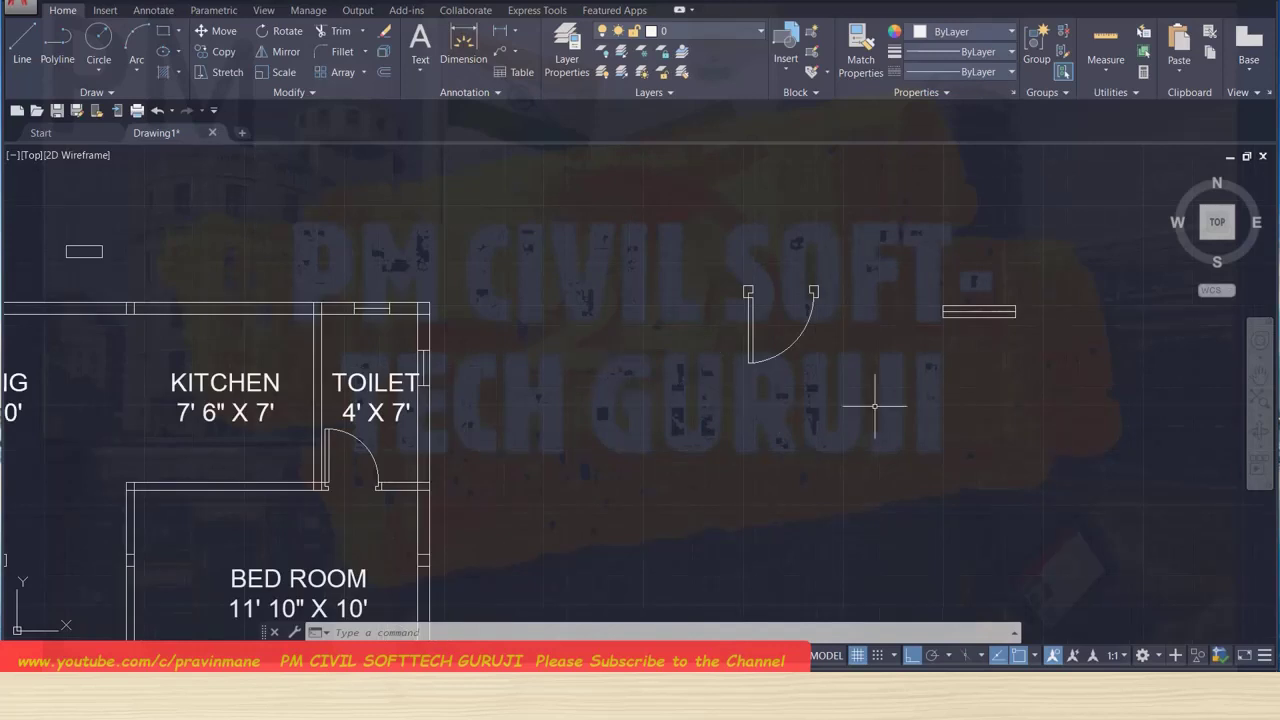
Save, then copy the kitchen window block from its corner with object snap tracking on and Ortho off.
key("ctrl+s")
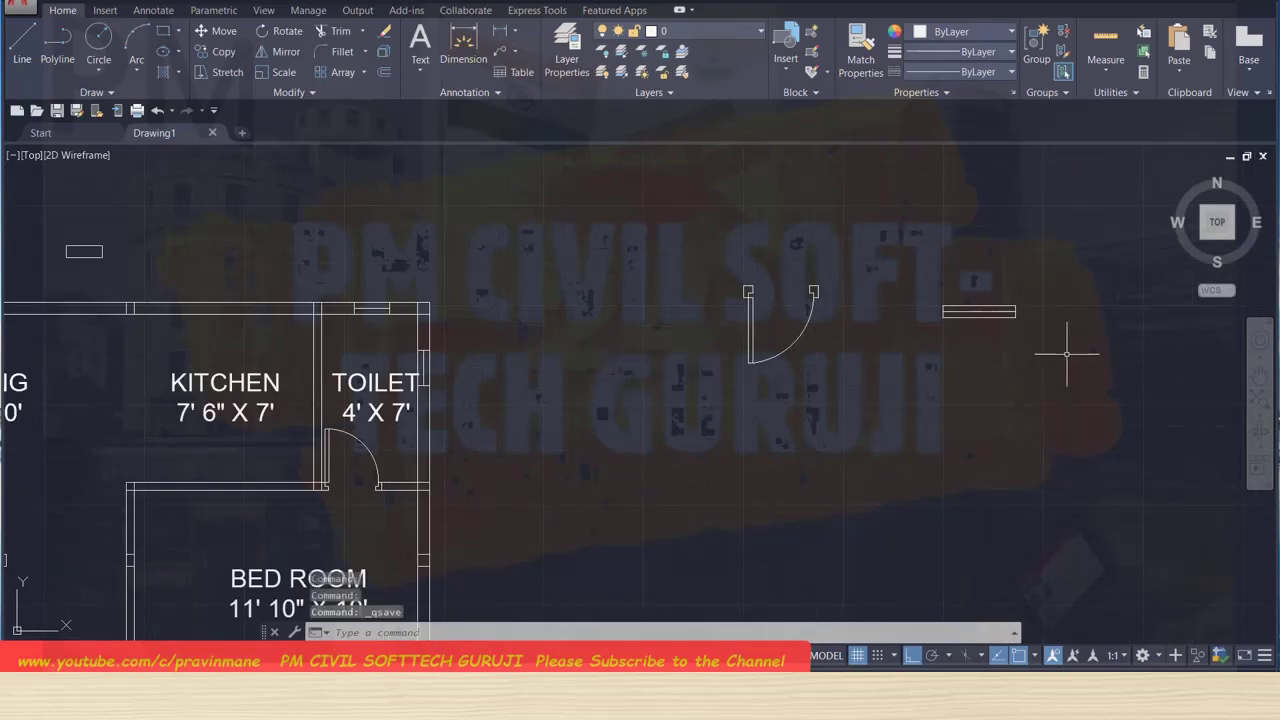
left_click(1067, 353)
left_click(902, 313)
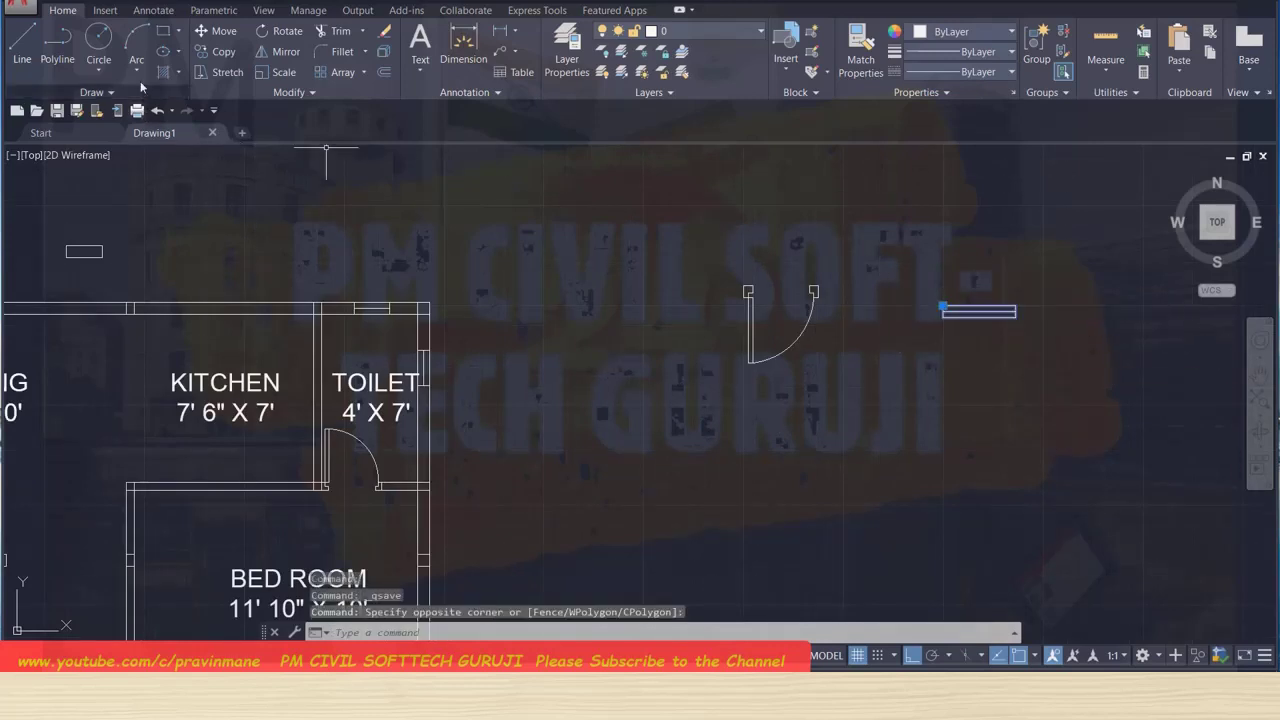
left_click(218, 51)
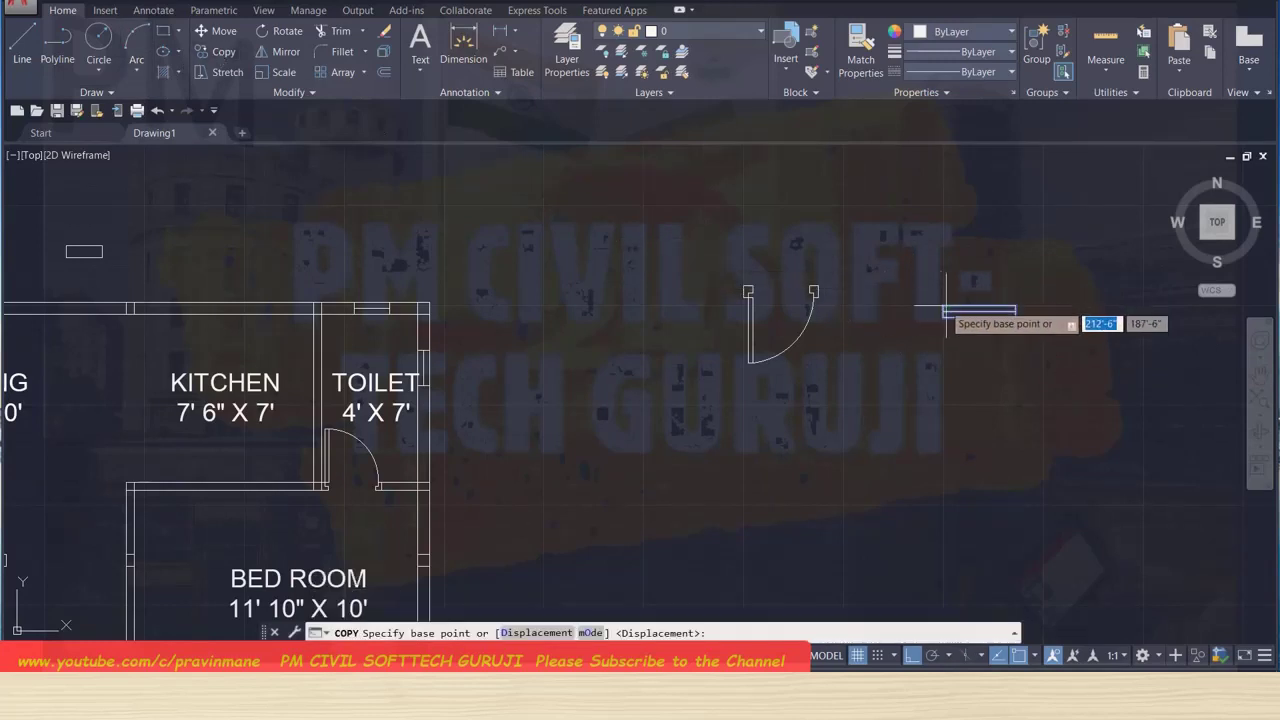
scroll(942, 306, "up", 2)
scroll(942, 308, "up", 4)
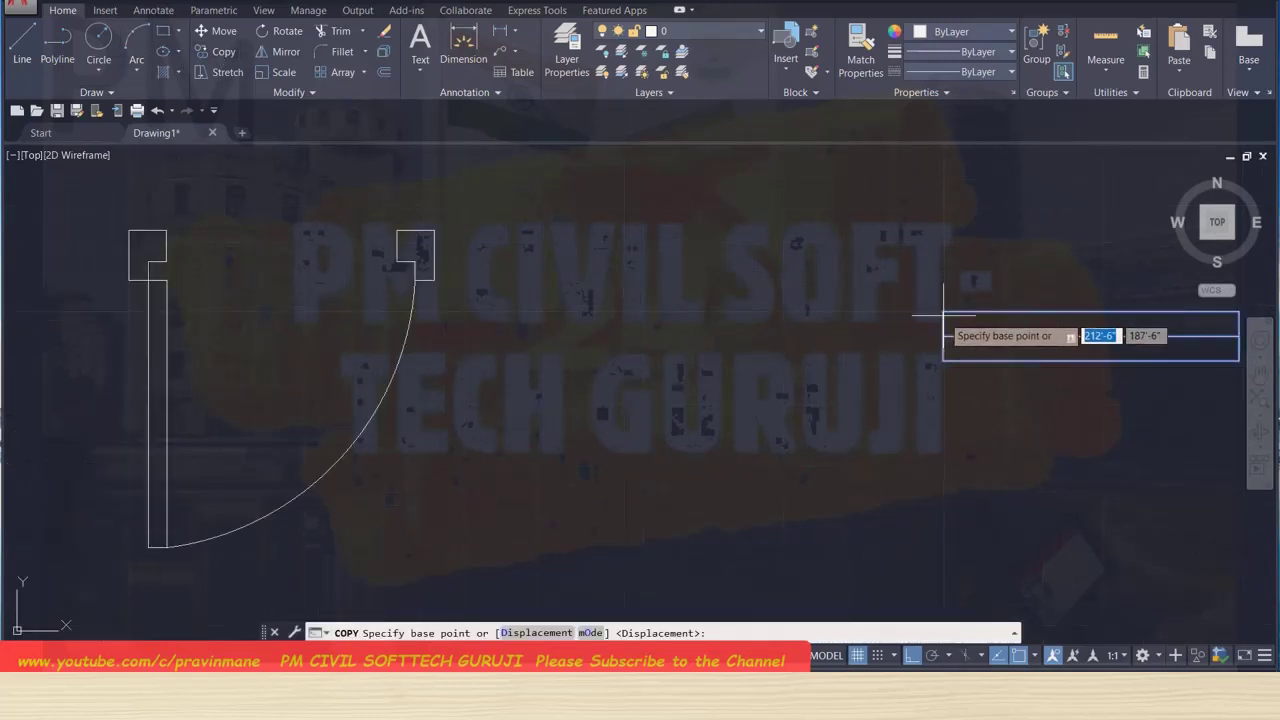
left_click(942, 310)
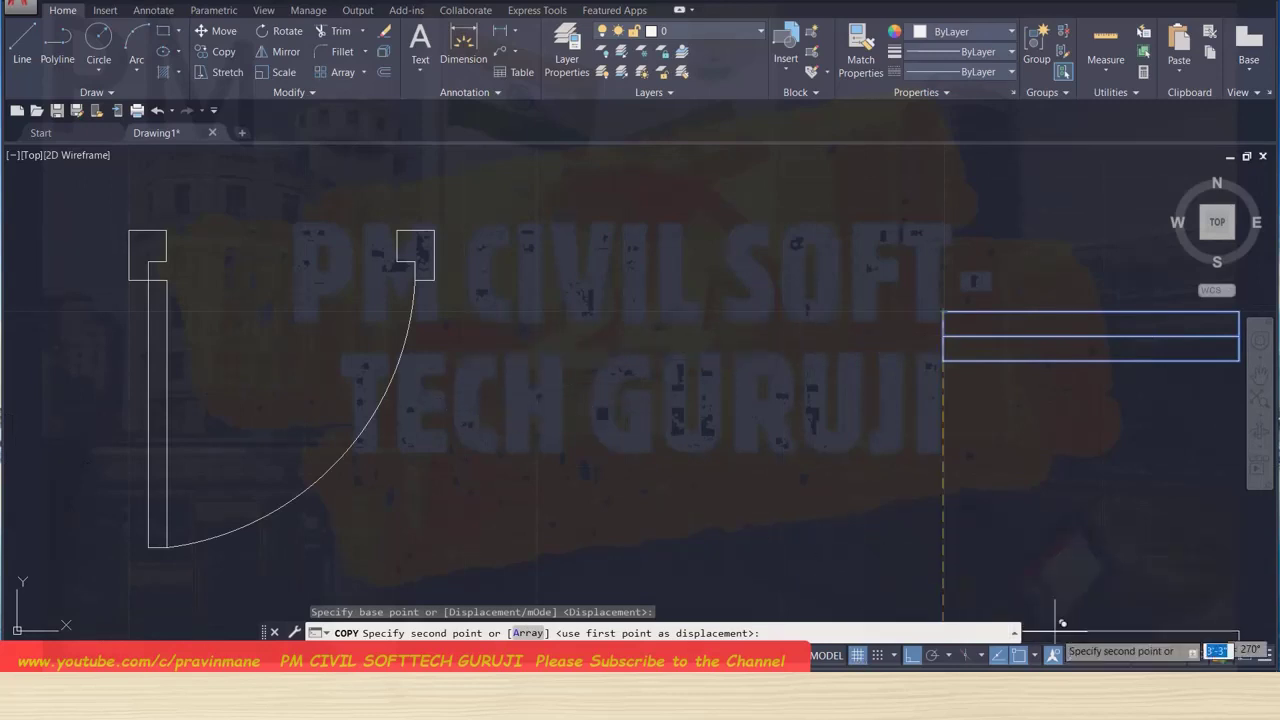
left_click(1000, 655)
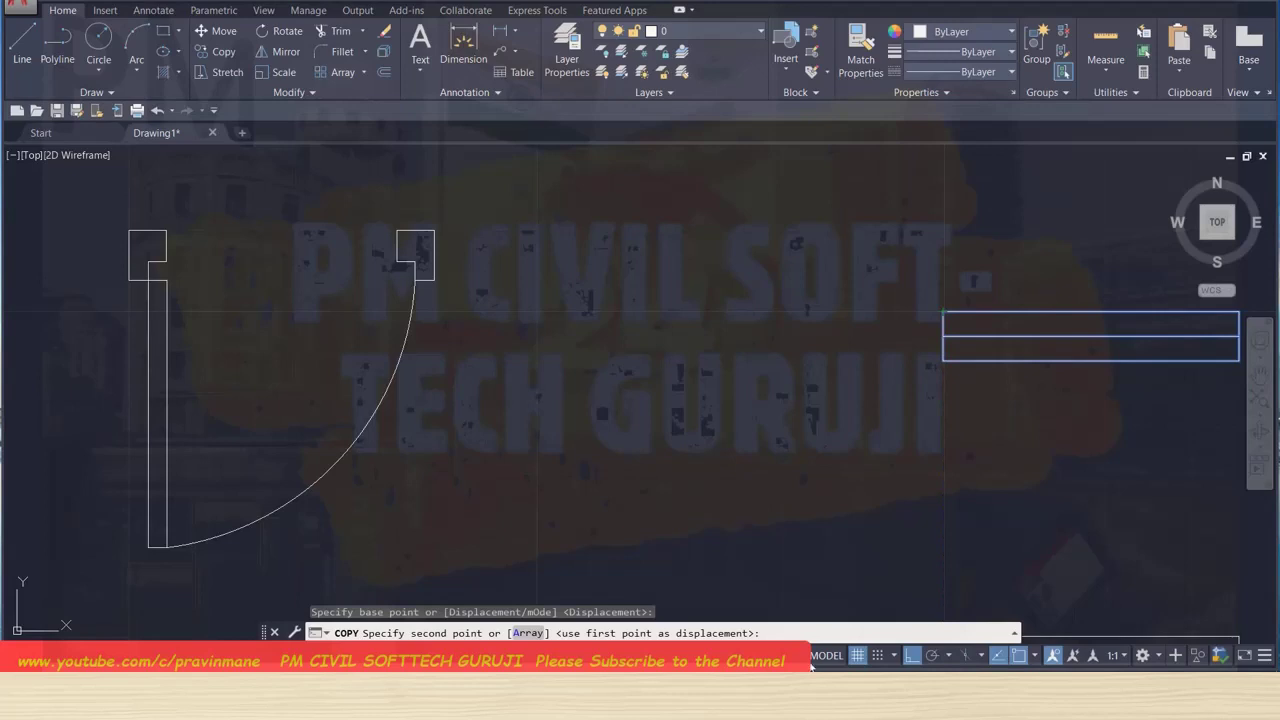
left_click(910, 656)
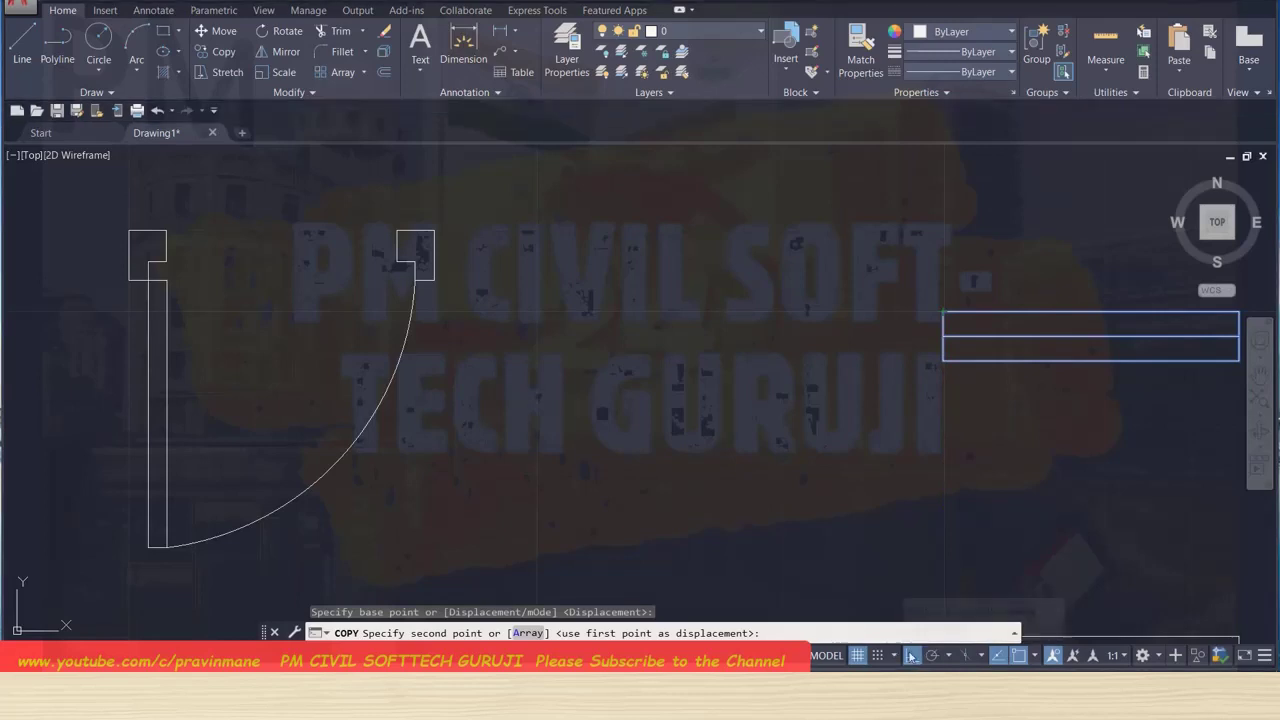
Place window copies beside the door and in the top wall above the dining room and kitchen.
scroll(395, 452, "up", 2)
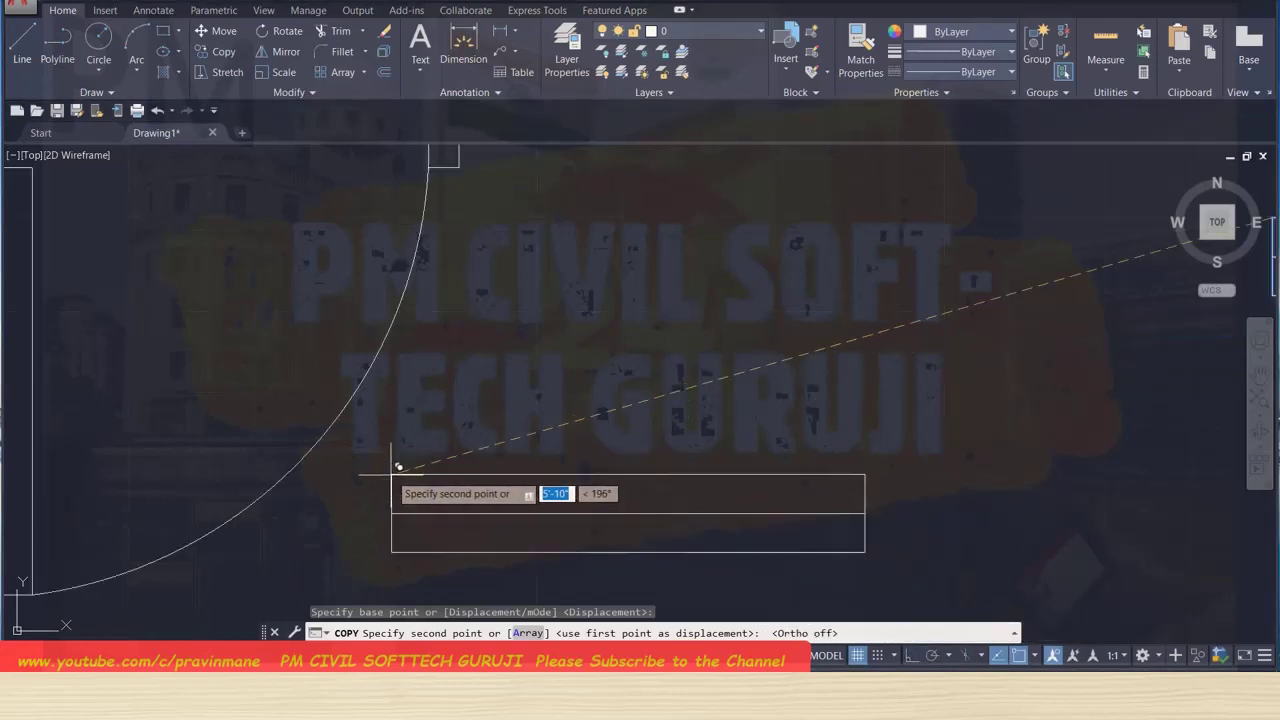
scroll(346, 472, "up", 1)
scroll(346, 472, "down", 1)
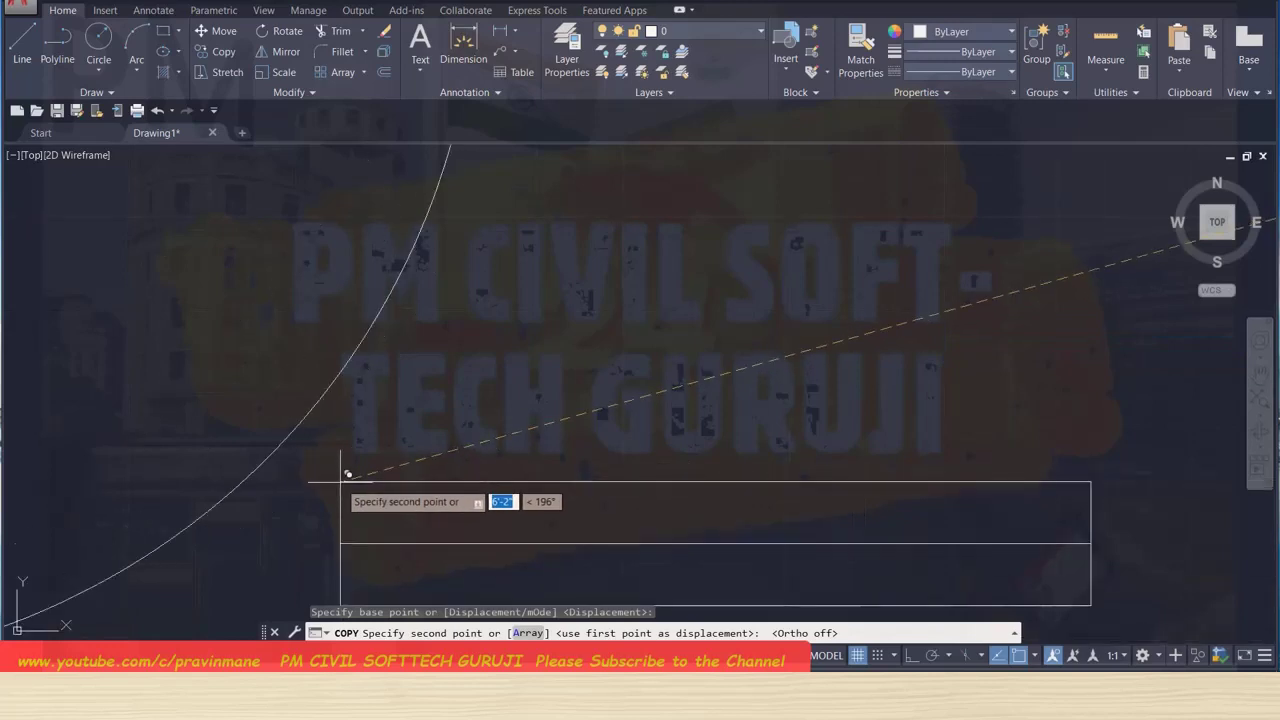
scroll(344, 480, "up", 1)
scroll(341, 490, "down", 3)
scroll(342, 490, "up", 1)
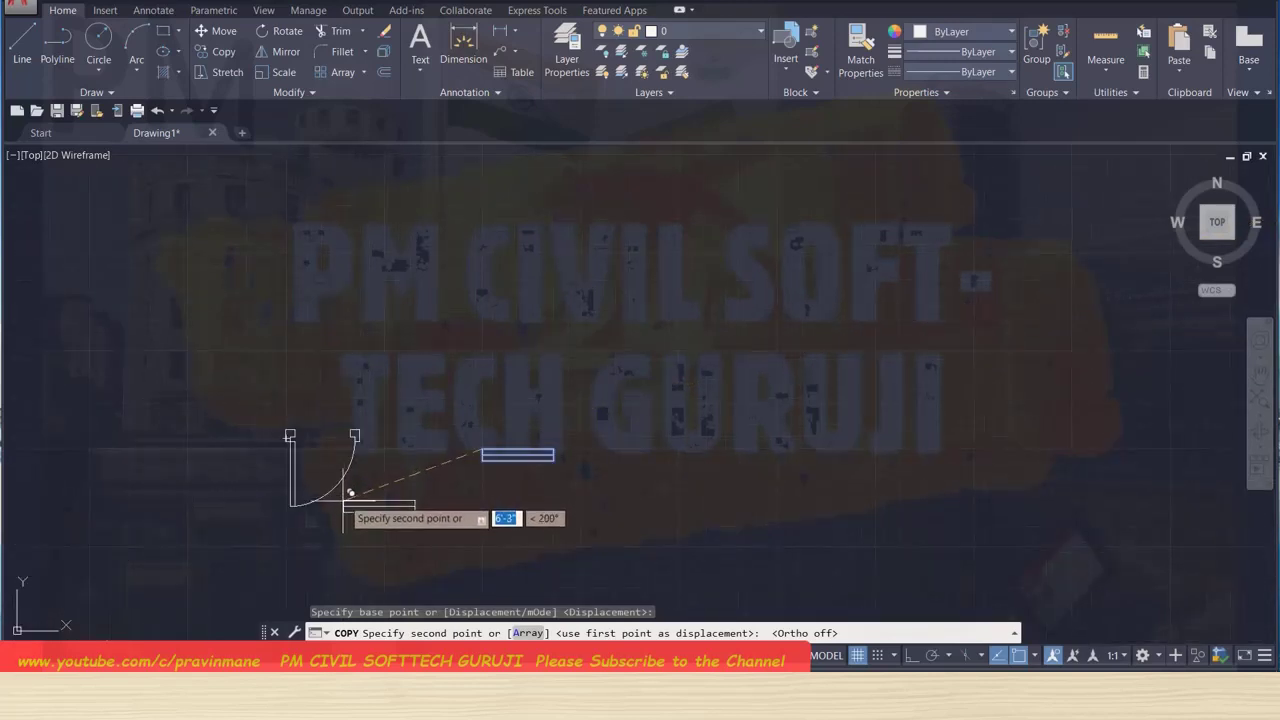
left_click(204, 500)
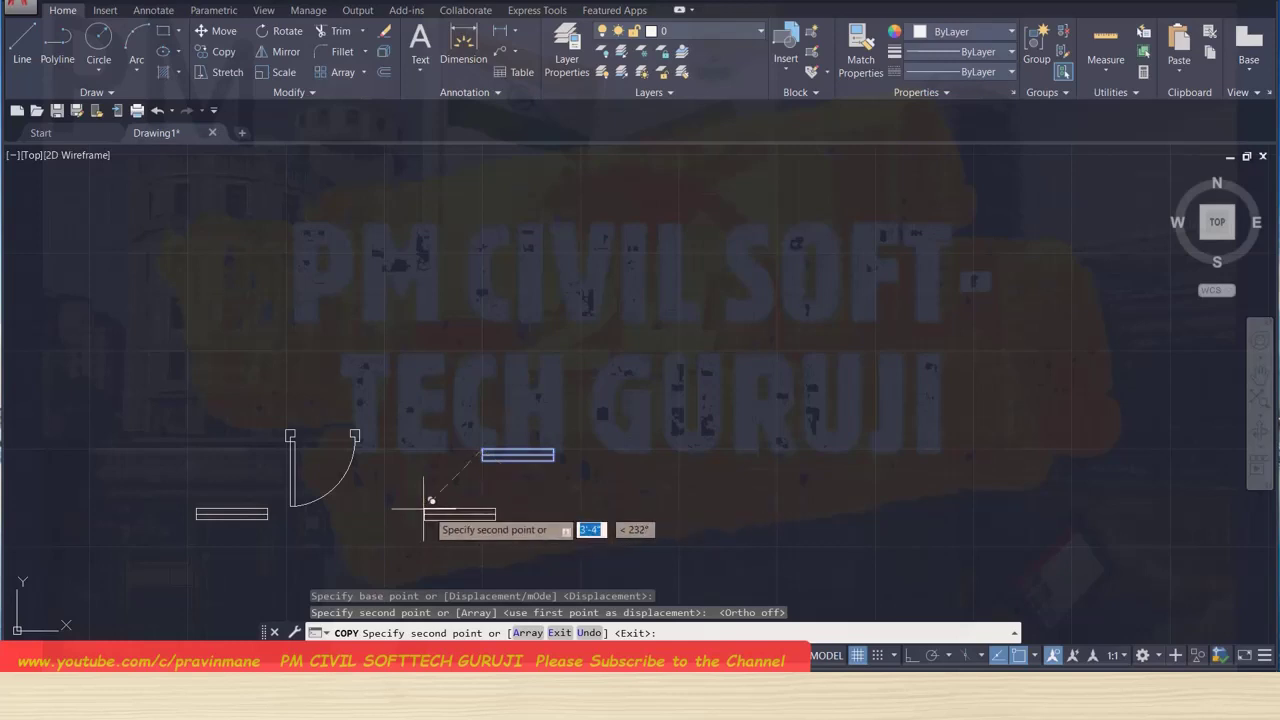
scroll(170, 440, "up", 2)
scroll(166, 437, "up", 1)
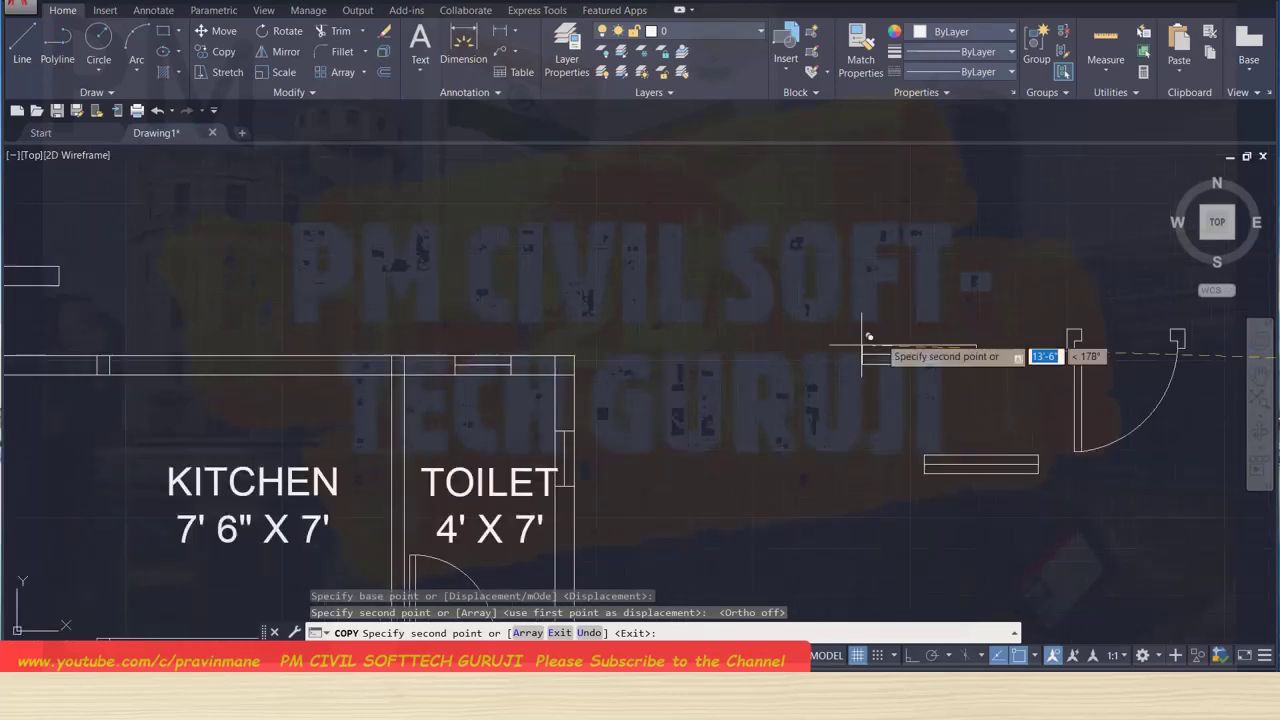
middle_click_drag(312, 342, 646, 375)
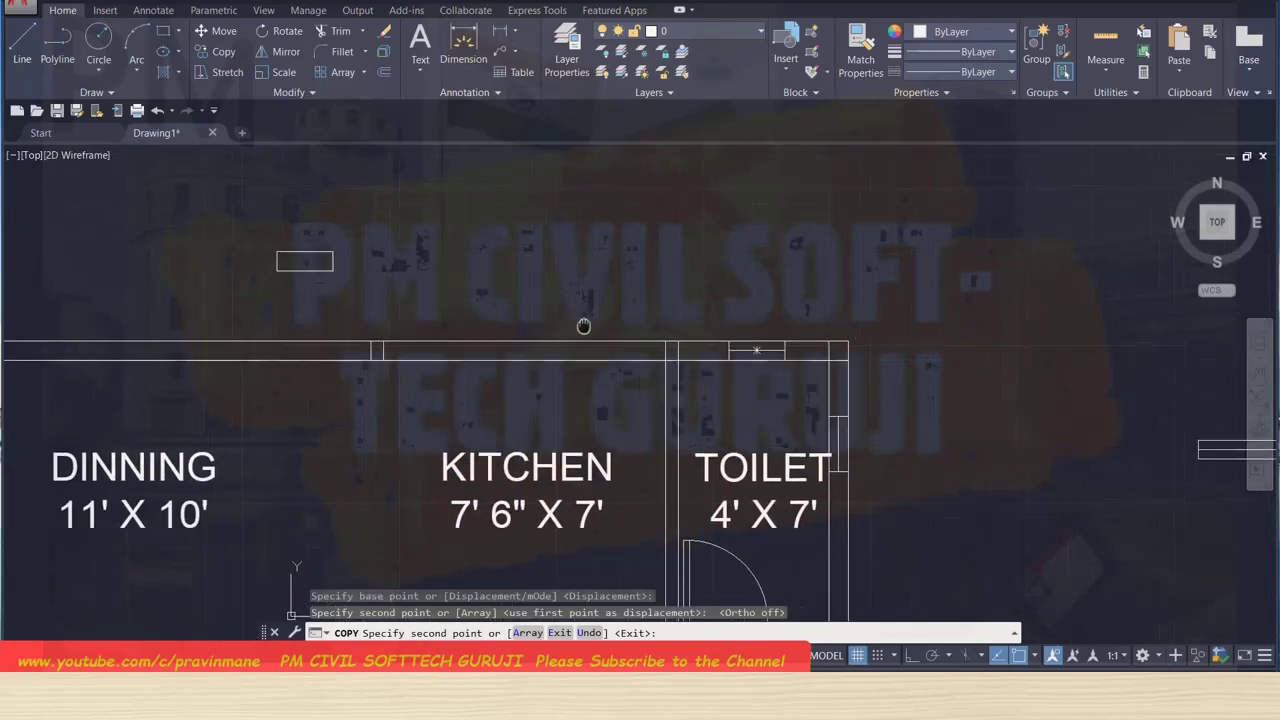
scroll(510, 365, "up", 3)
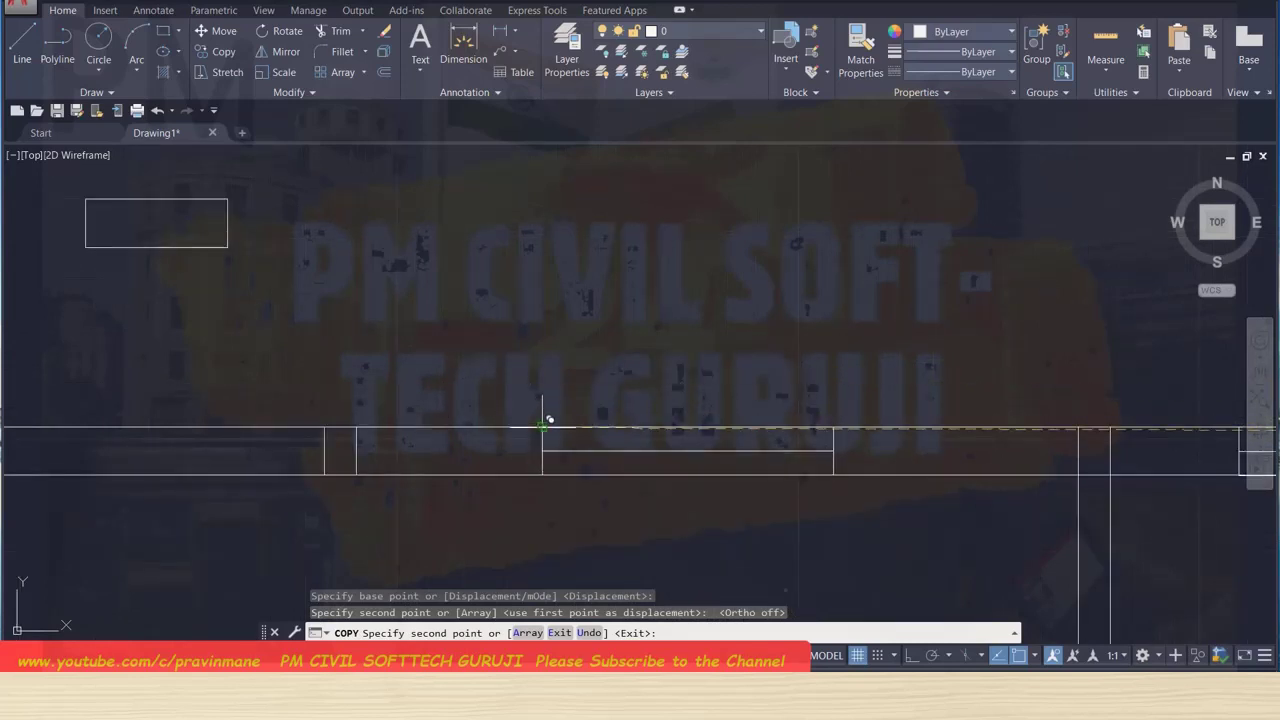
left_click(547, 420)
scroll(220, 381, "down", 3)
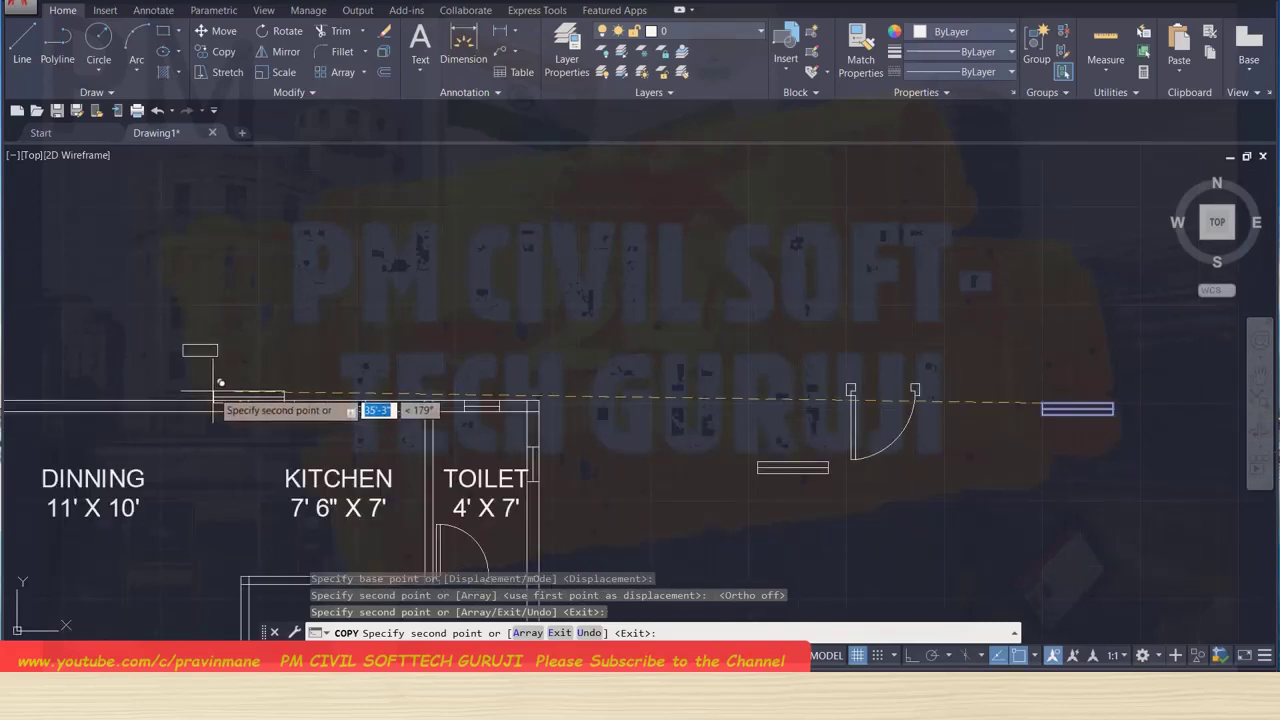
middle_click_drag(228, 383, 309, 384)
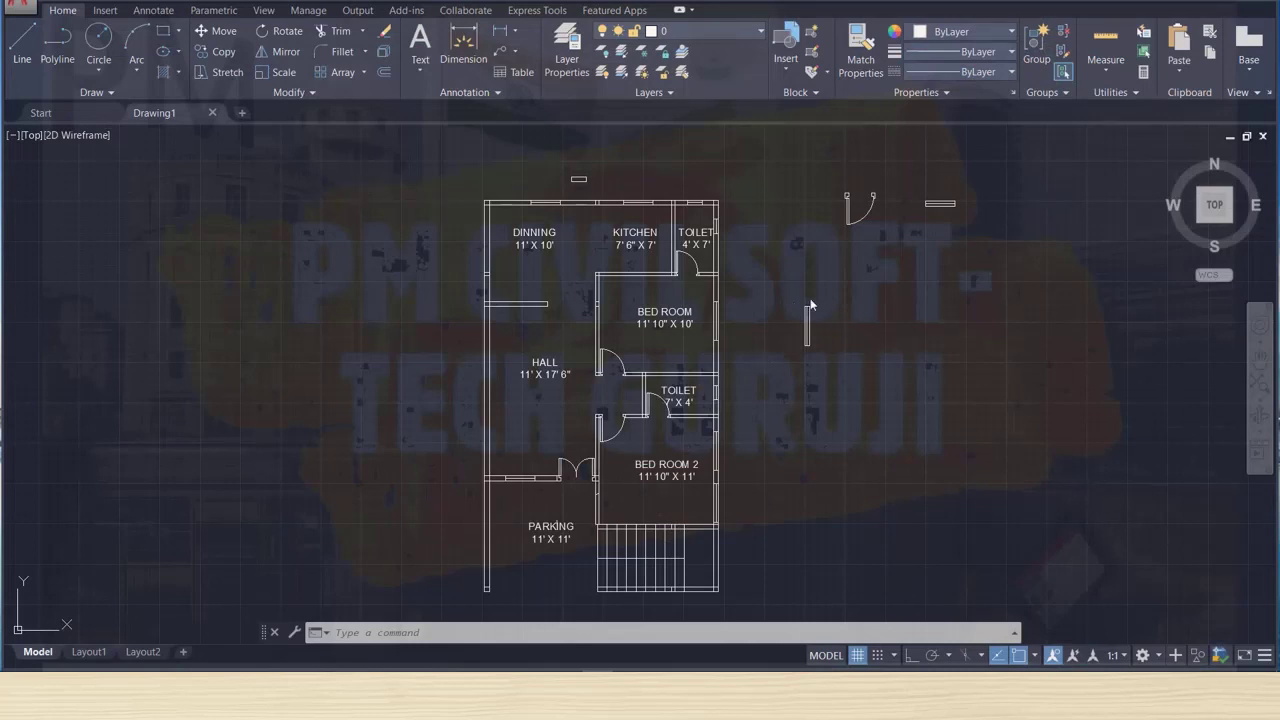
Select the column outline beside the plan and copy it, using its top as base point.
scroll(805, 302, "up", 2)
scroll(780, 310, "up", 2)
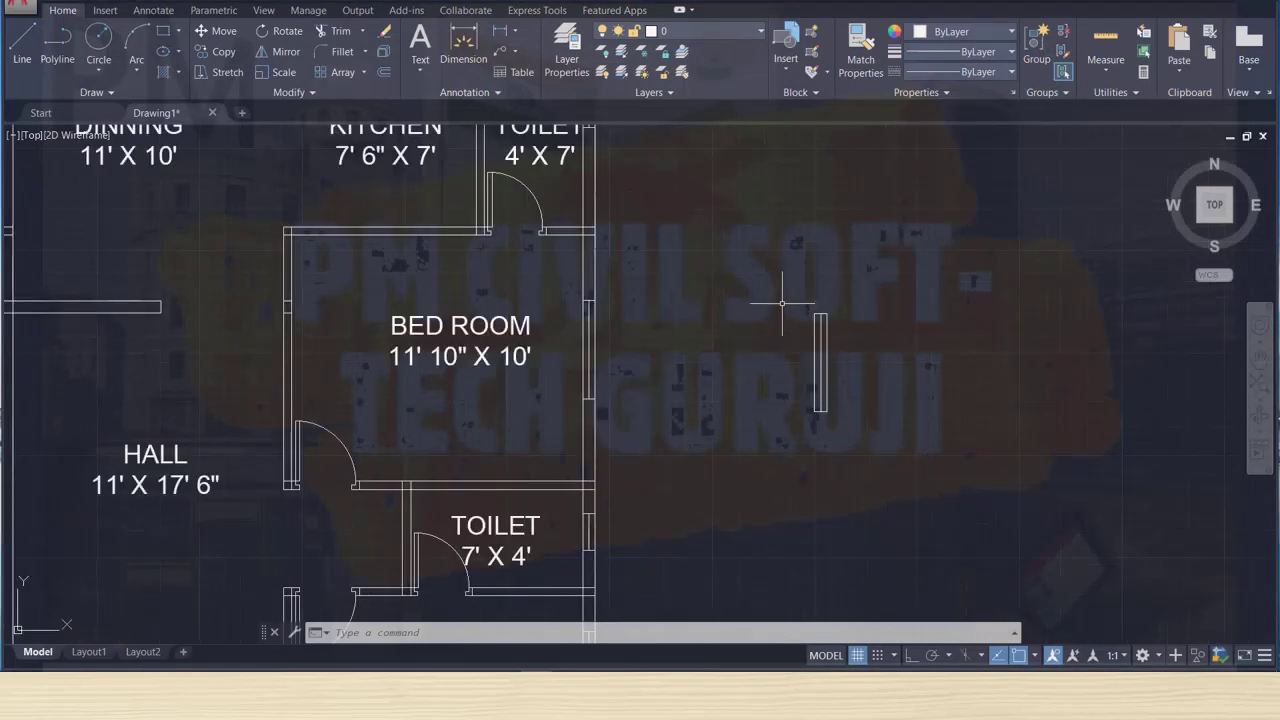
left_click(782, 302)
left_click(906, 492)
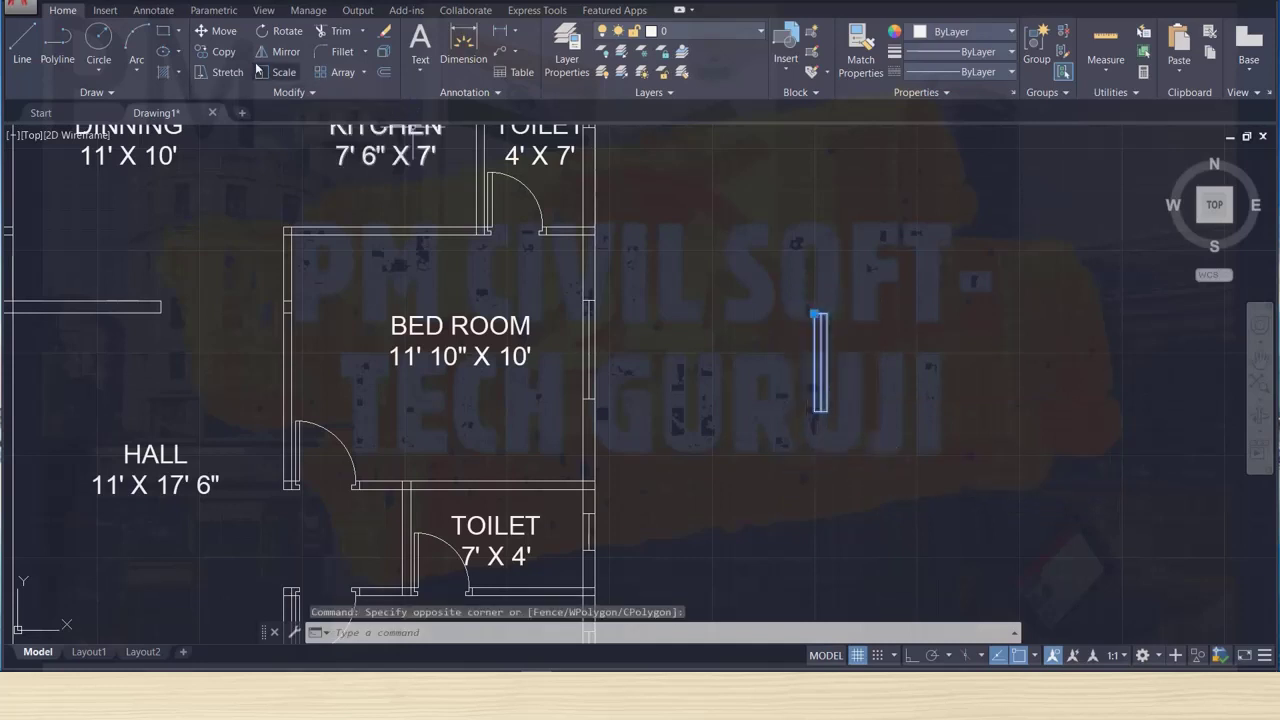
left_click(224, 51)
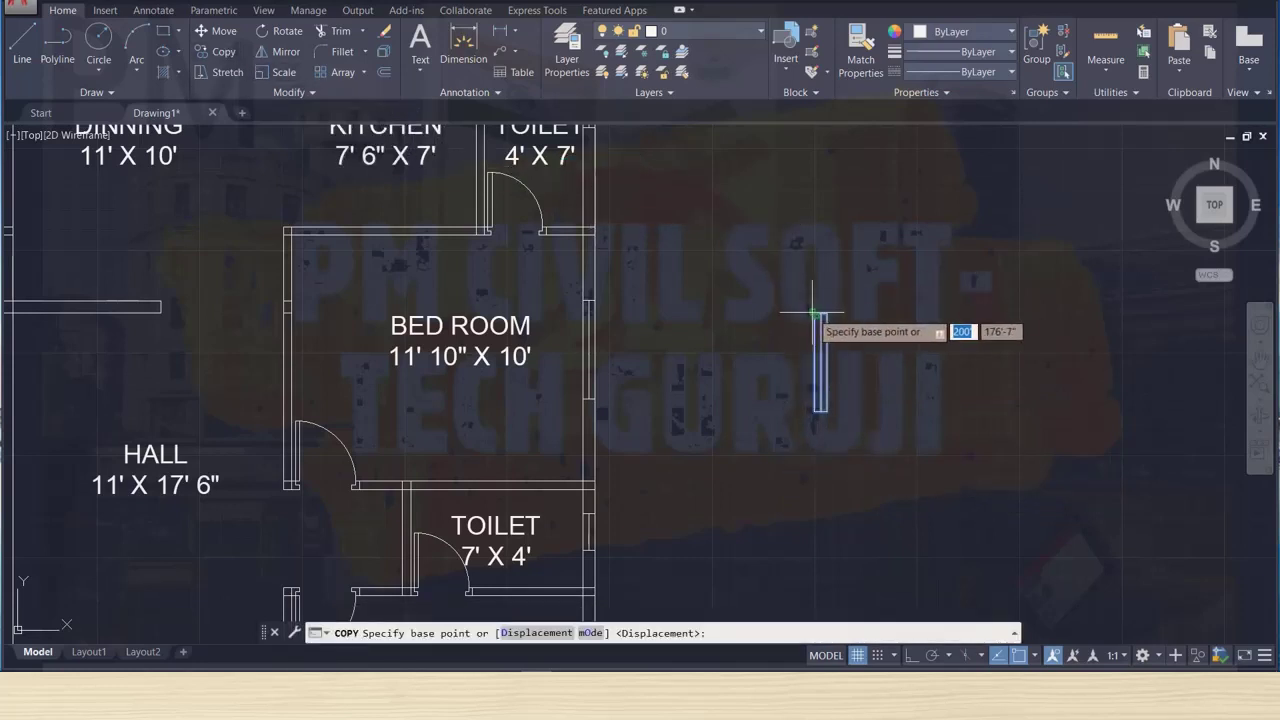
scroll(815, 315, "up", 2)
scroll(825, 322, "up", 2)
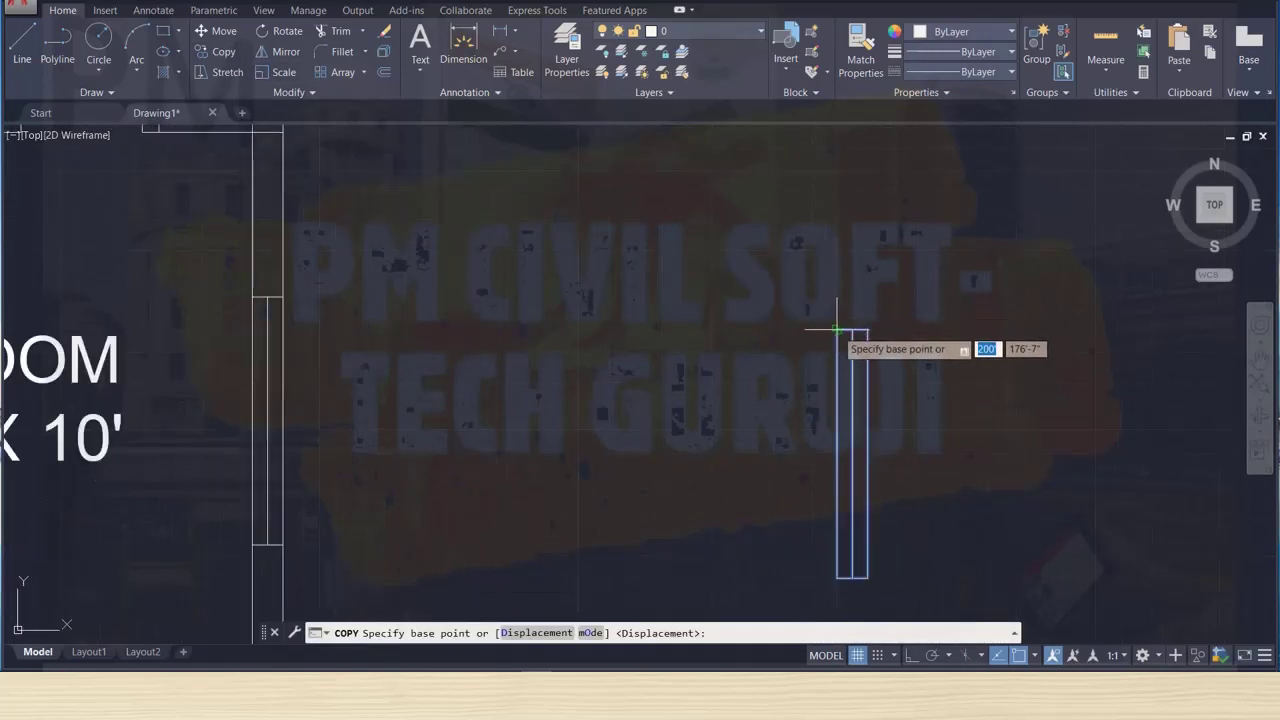
left_click(836, 328)
Place a copy of the column outline on the dining room wall.
scroll(457, 337, "down", 2)
scroll(449, 371, "down", 2)
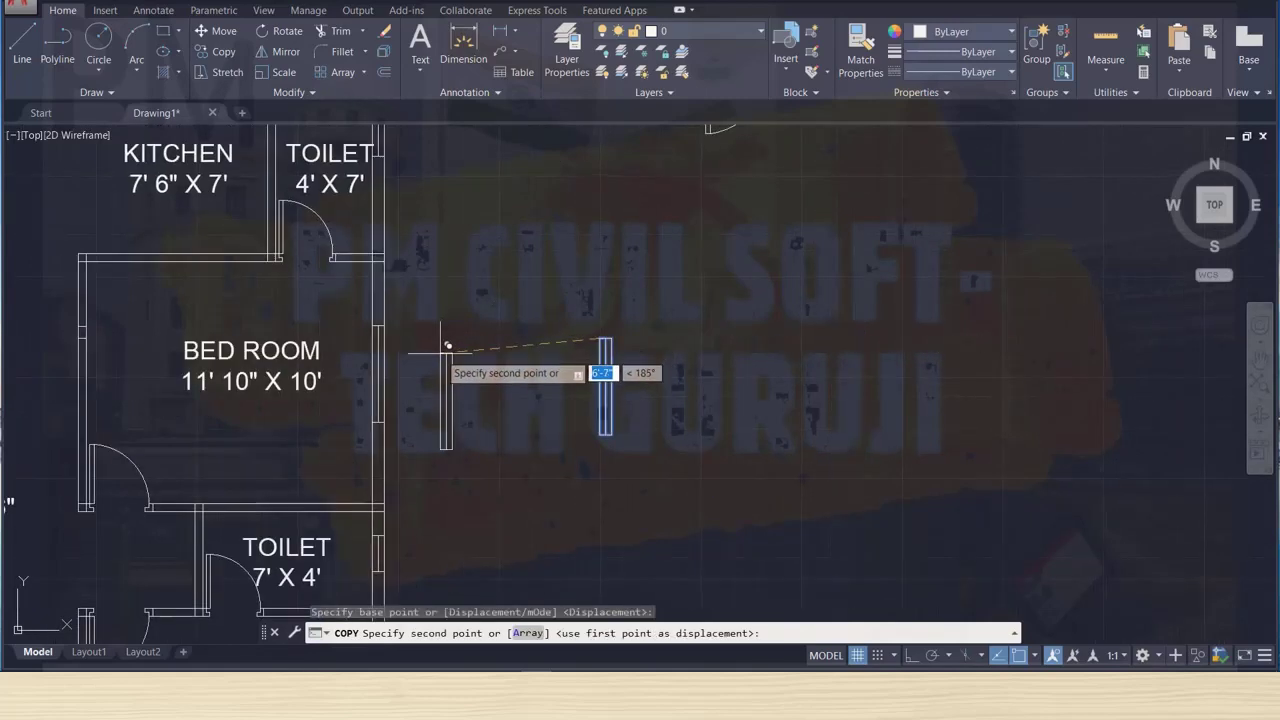
scroll(606, 346, "up", 2)
middle_click_drag(606, 346, 880, 300)
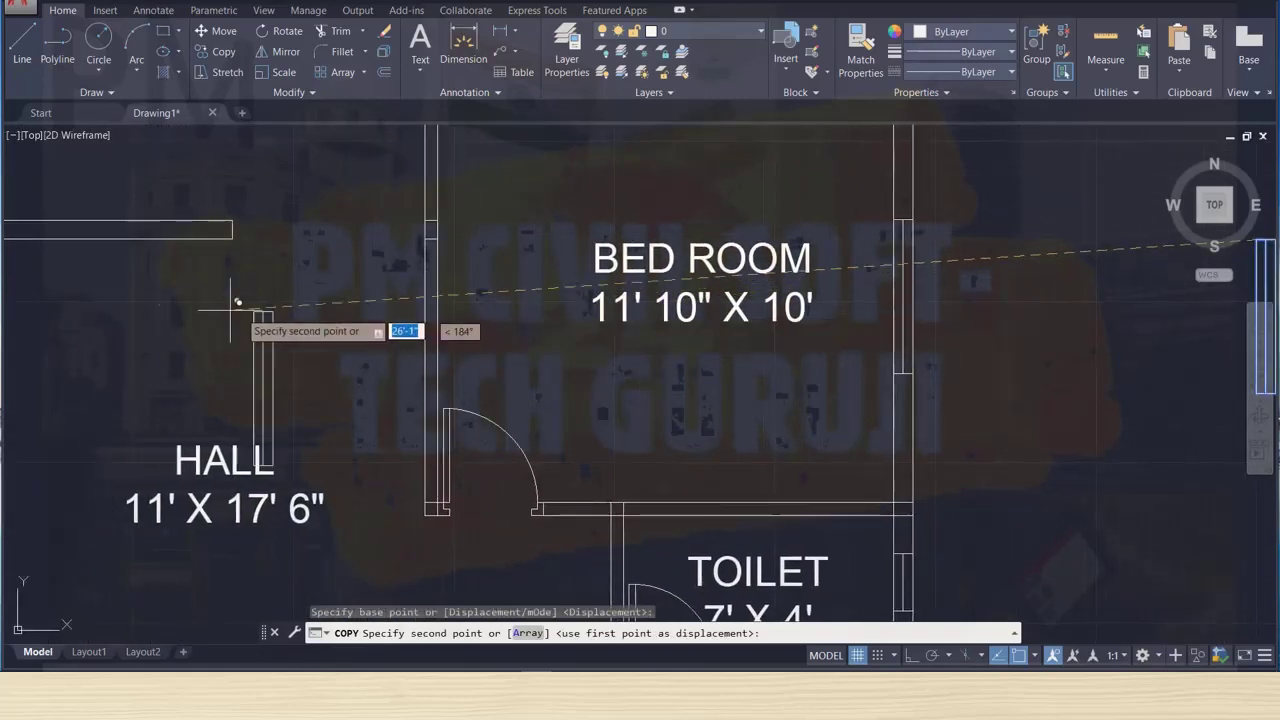
scroll(234, 309, "down", 5)
middle_click_drag(168, 303, 424, 399)
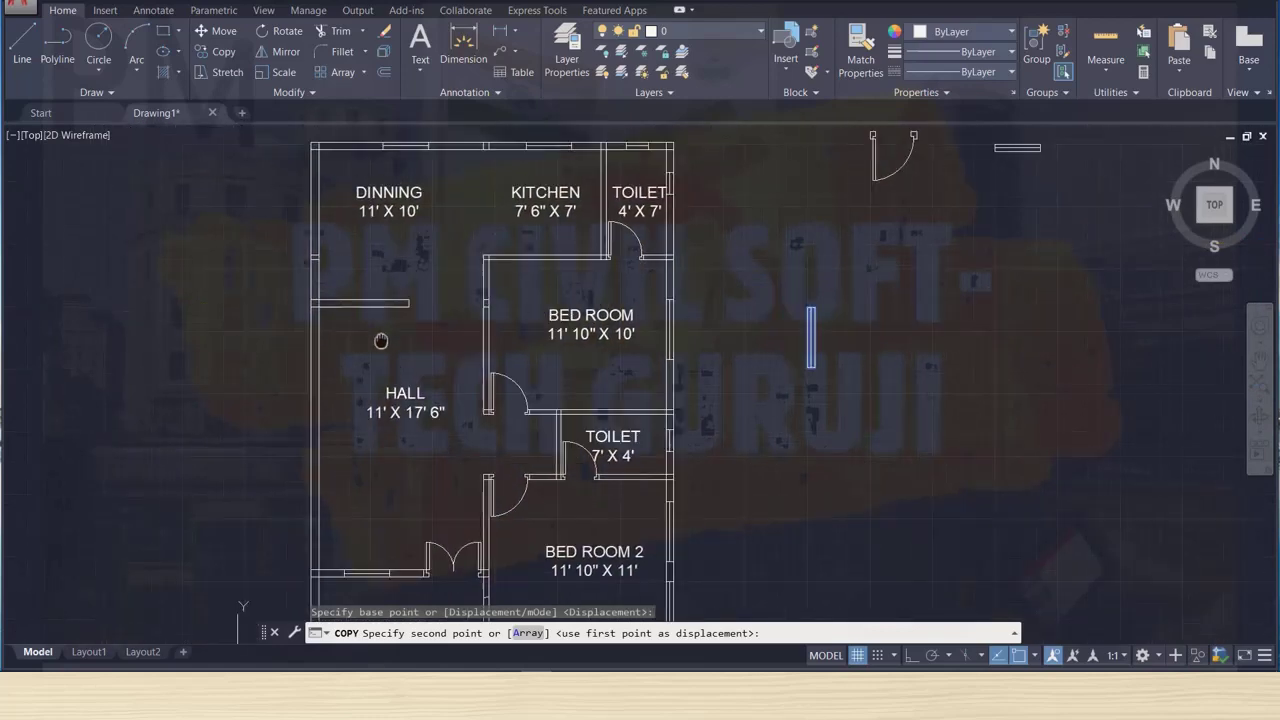
scroll(368, 288, "up", 2)
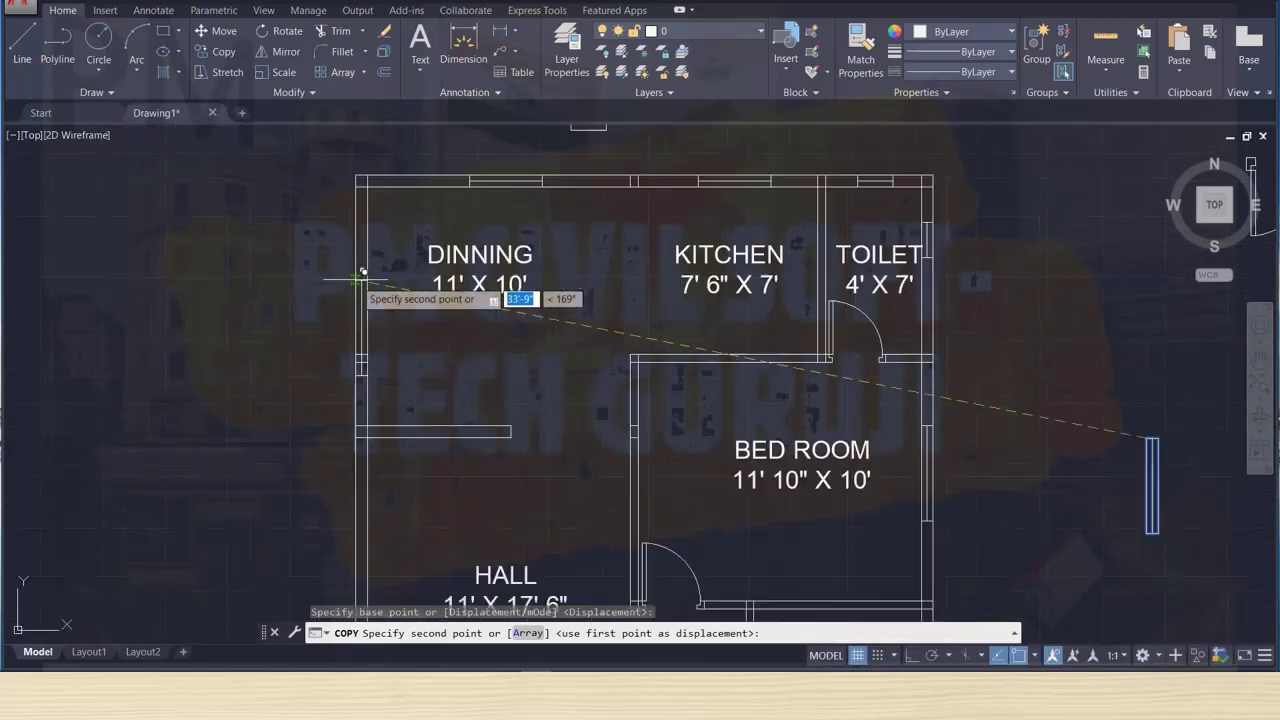
scroll(360, 272, "up", 3)
scroll(352, 215, "up", 2)
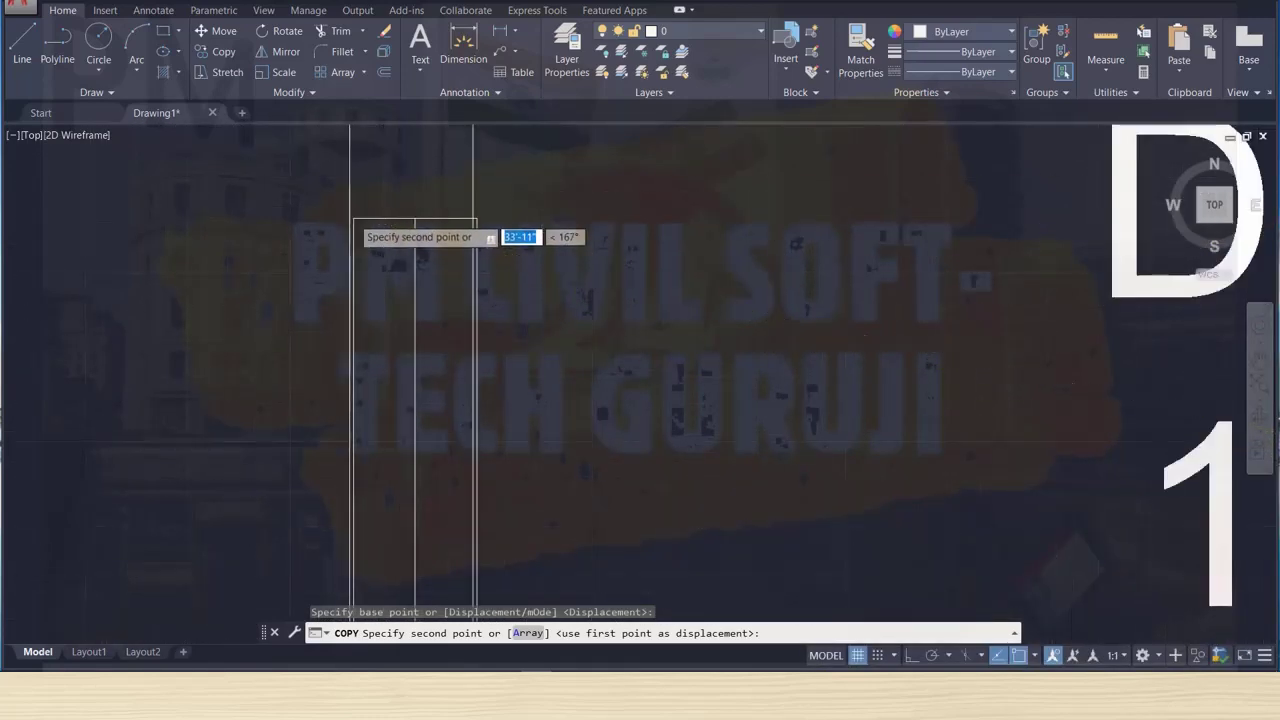
scroll(350, 217, "up", 2)
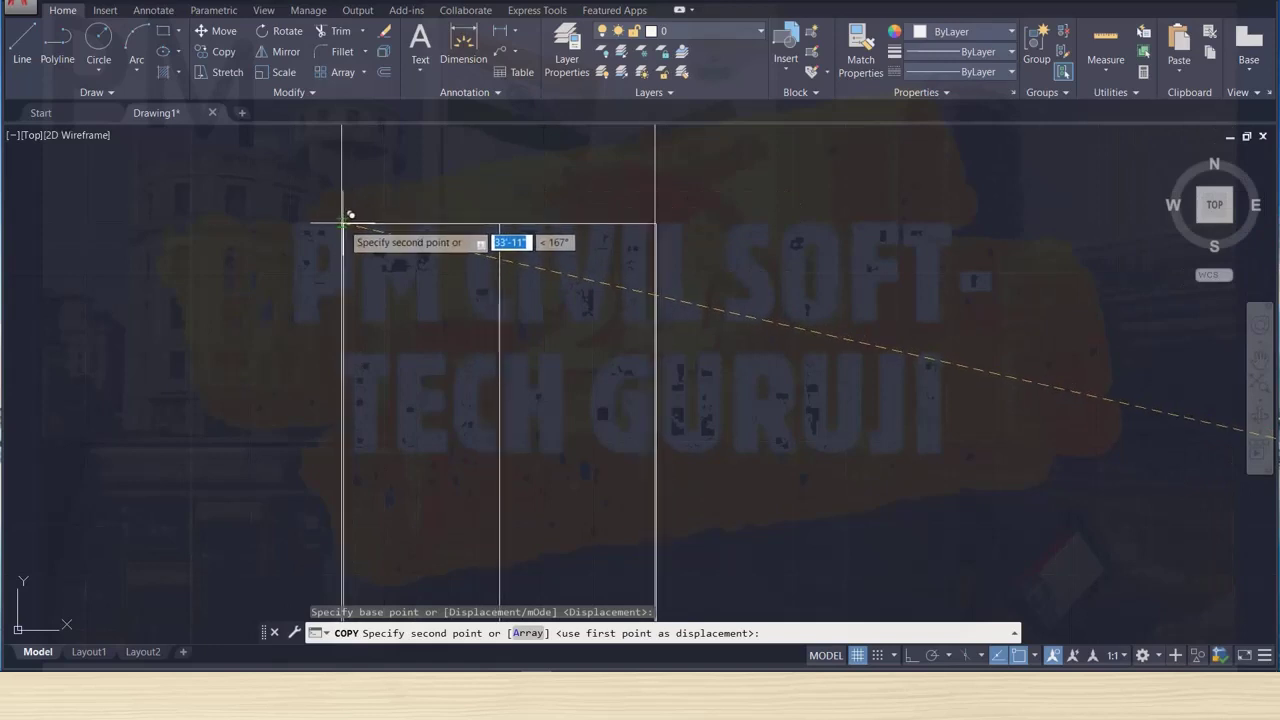
left_click(347, 215)
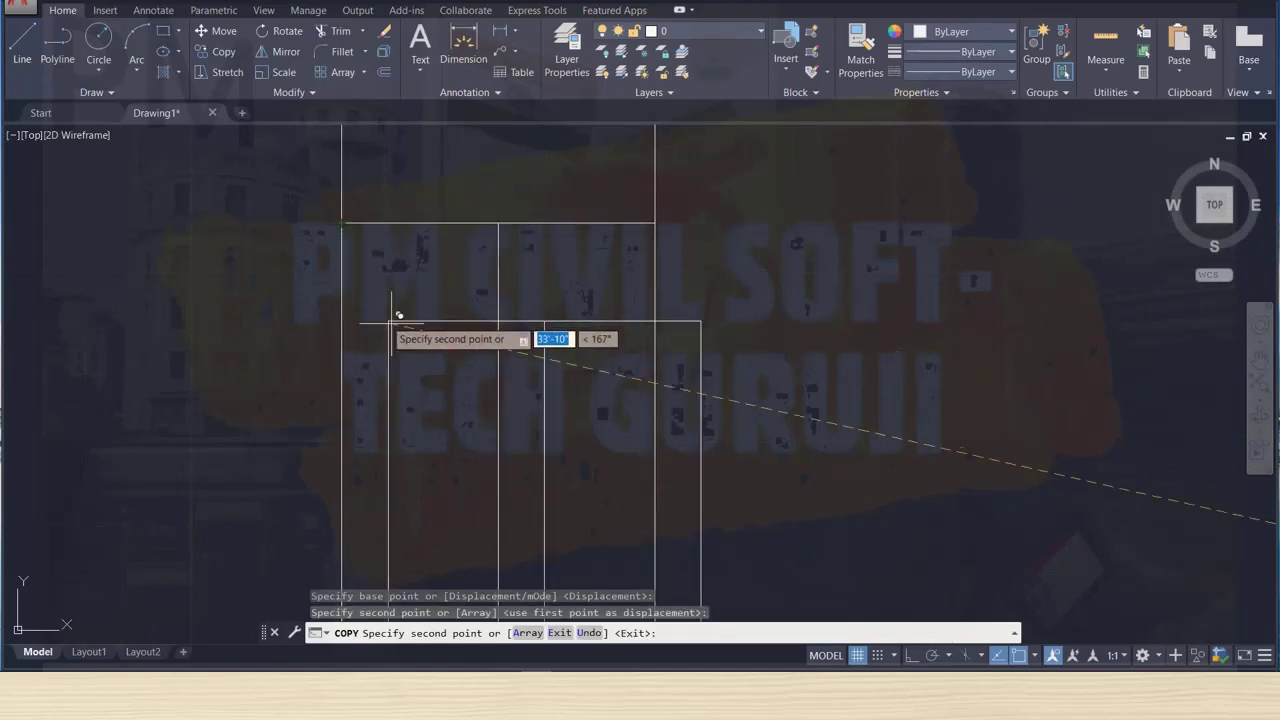
Place two more copies along the hall's left wall and end the copy command.
scroll(396, 330, "down", 1)
scroll(410, 380, "down", 3)
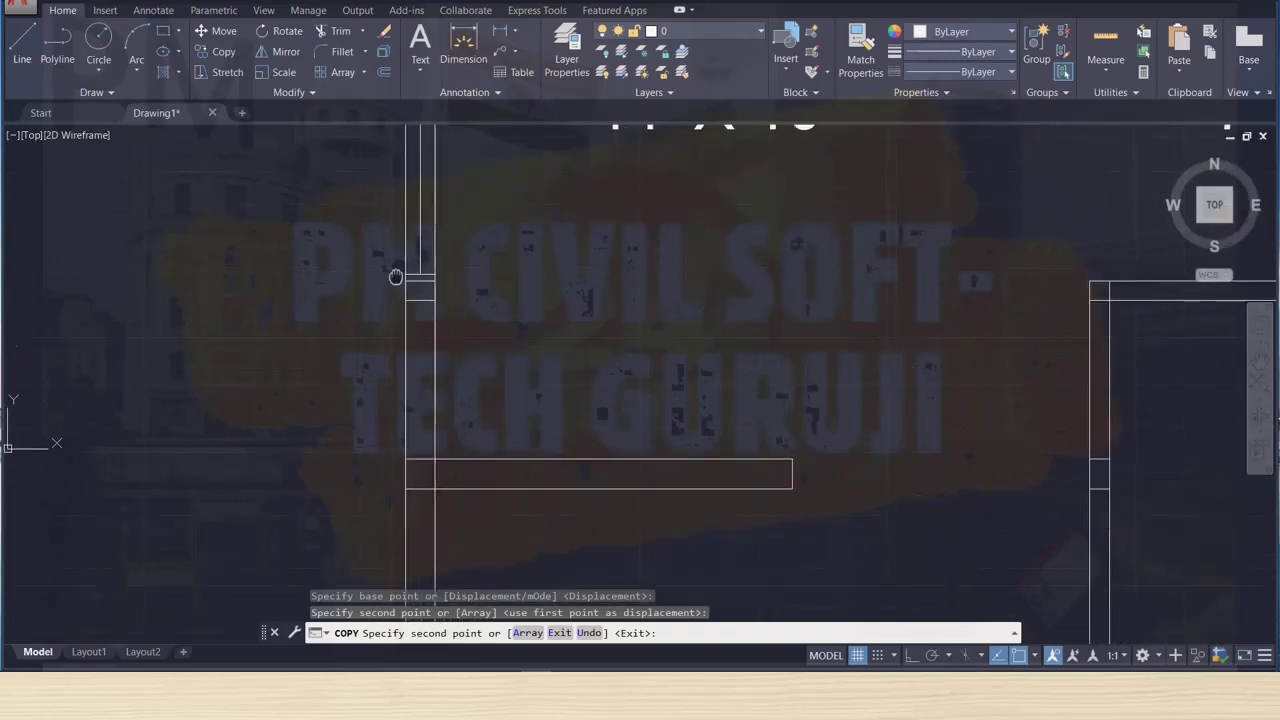
middle_click_drag(400, 277, 380, 247)
middle_click_drag(391, 437, 391, 147)
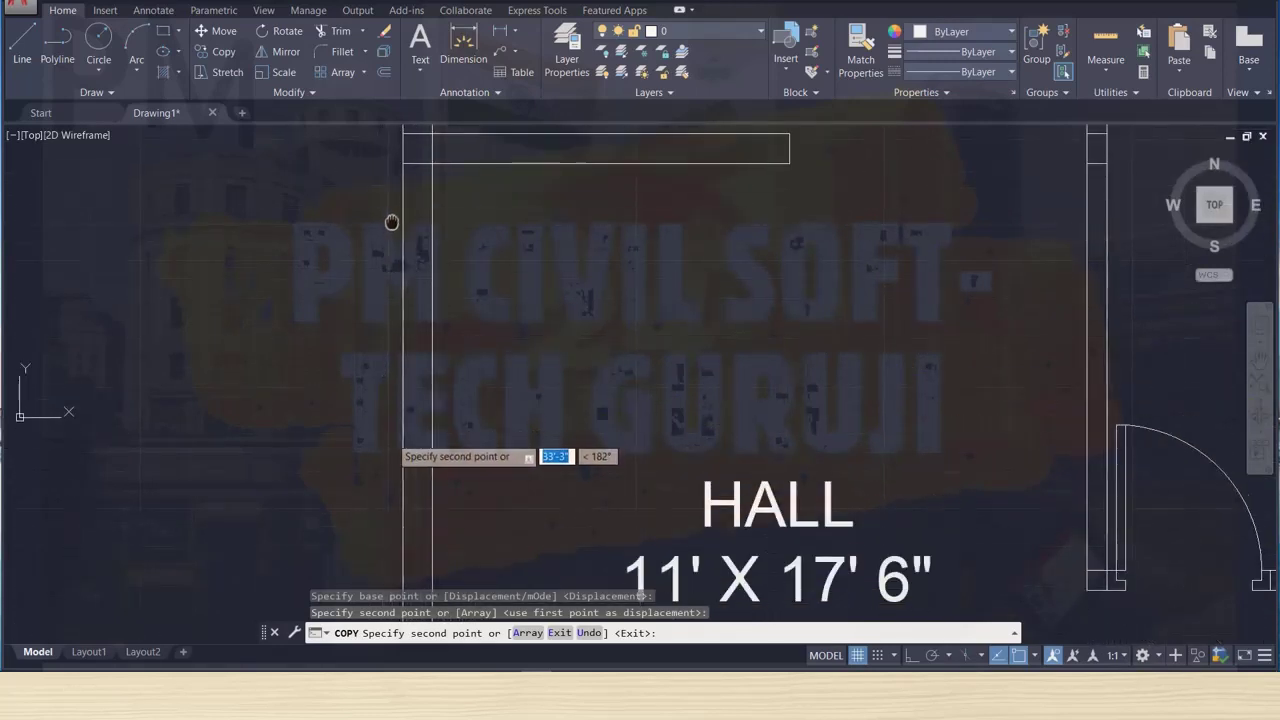
scroll(400, 185, "up", 2)
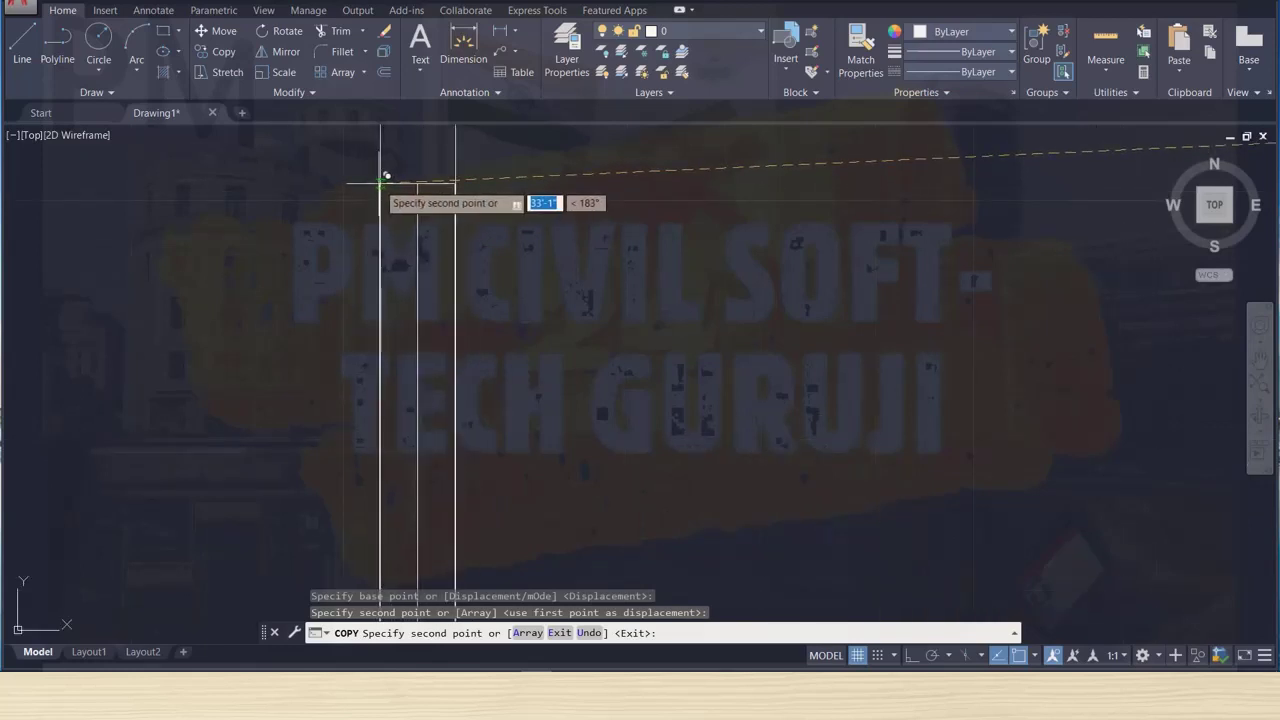
left_click(385, 180)
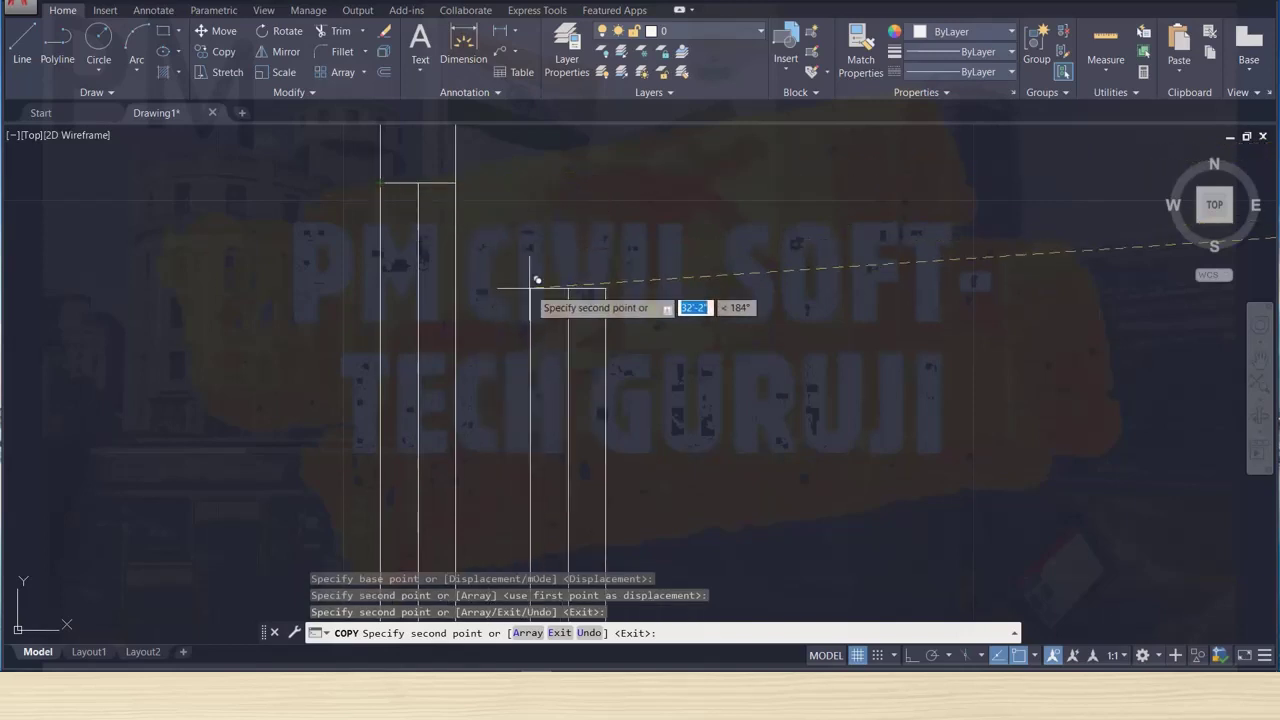
scroll(520, 360, "down", 2)
middle_click_drag(519, 404, 459, 124)
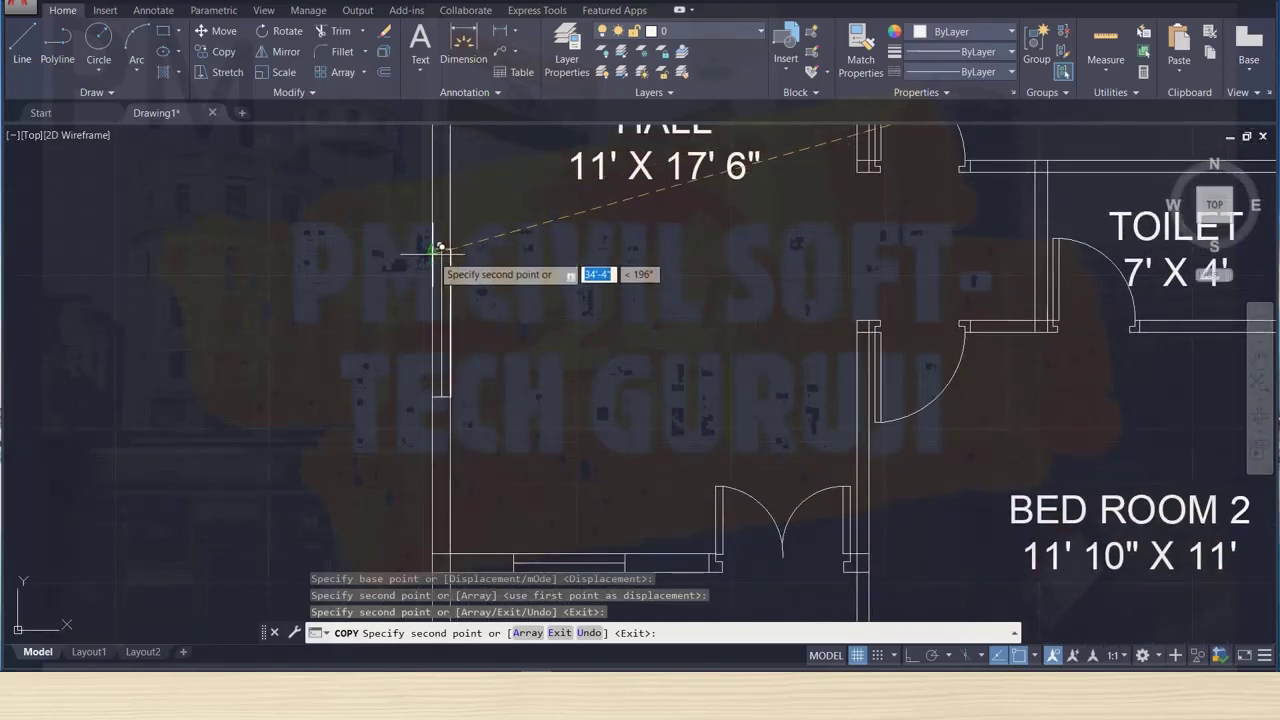
scroll(440, 260, "up", 2)
scroll(437, 262, "up", 1)
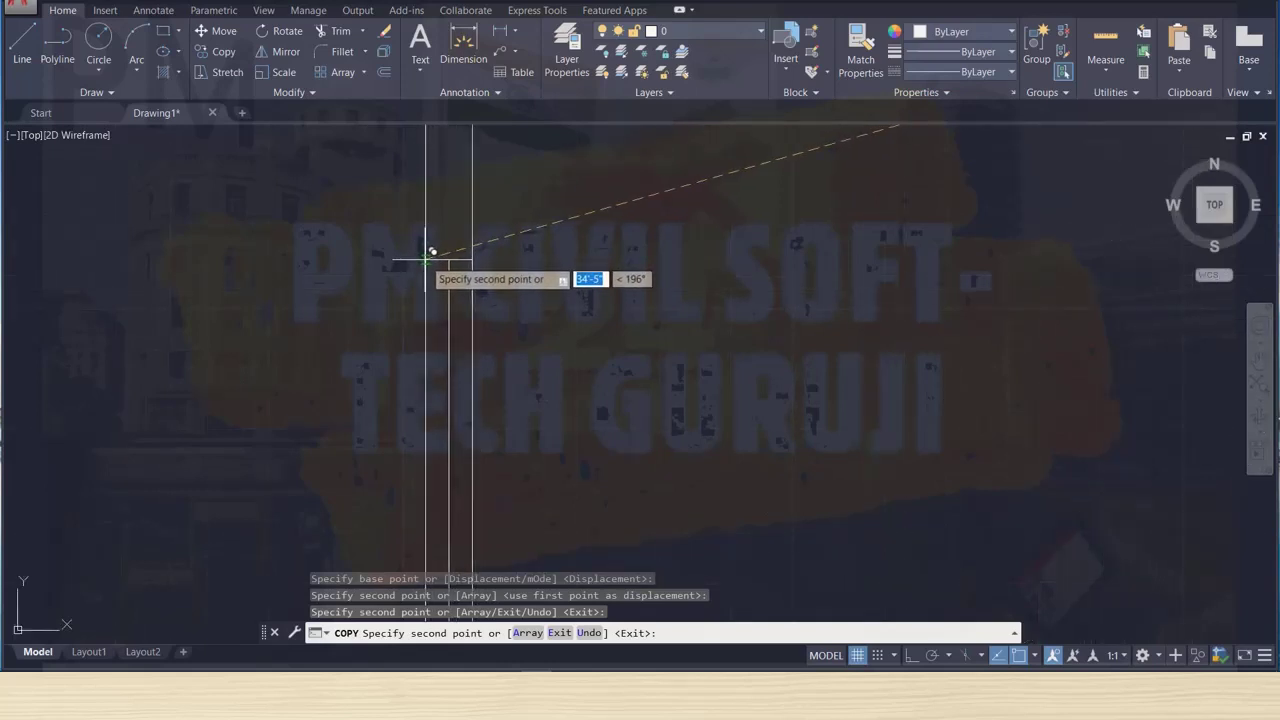
left_click(426, 260)
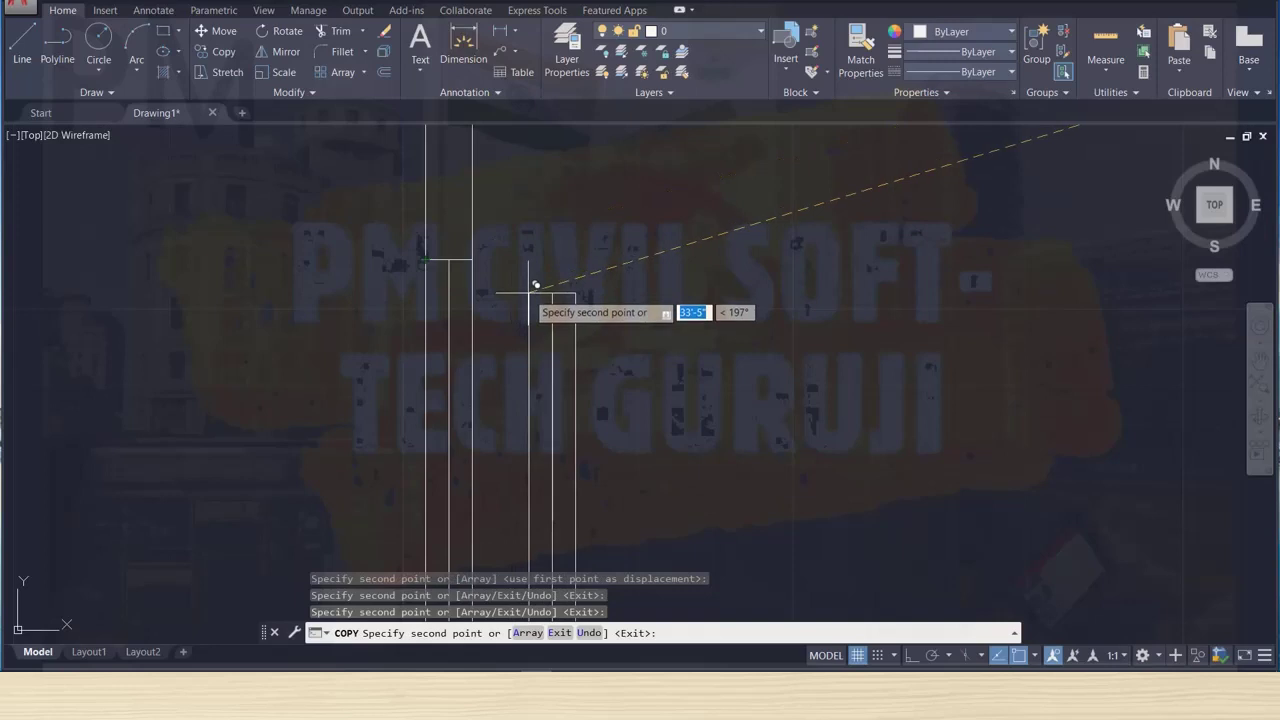
key("Escape")
scroll(530, 290, "down", 2)
scroll(506, 335, "down", 1)
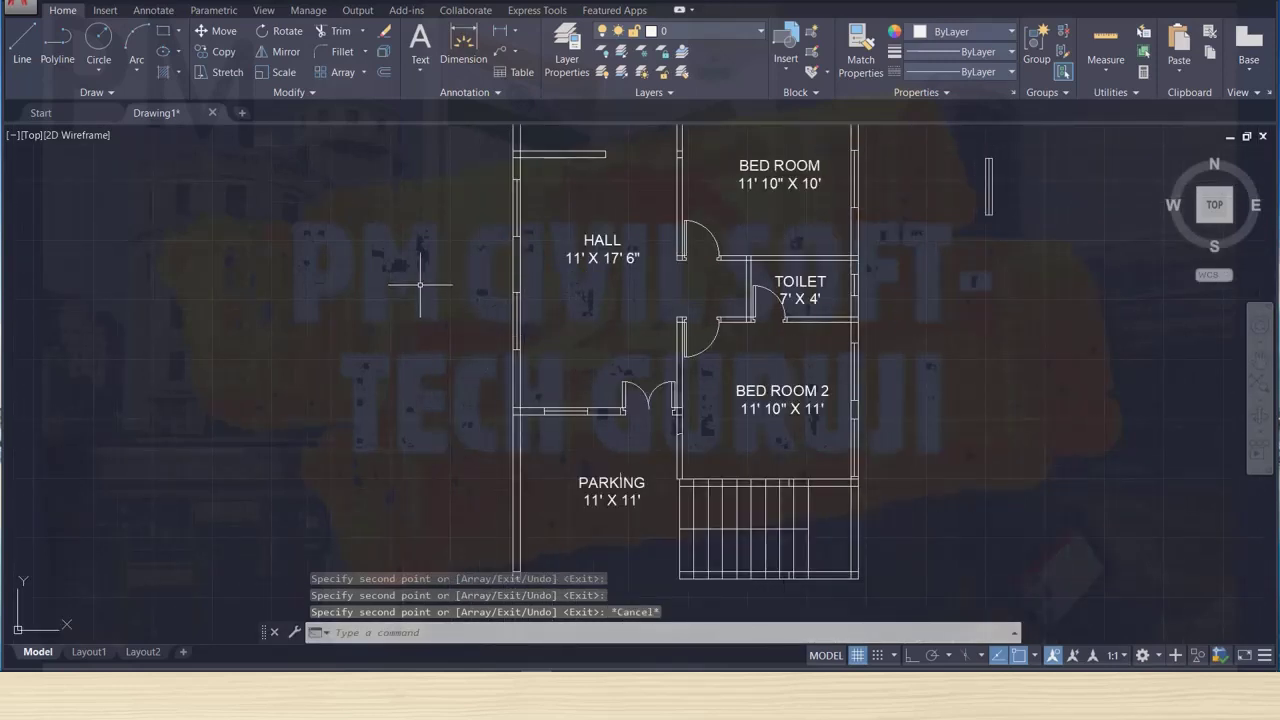
Delete the two stray short horizontal lines on the dining room's left wall.
middle_click_drag(419, 286, 300, 283)
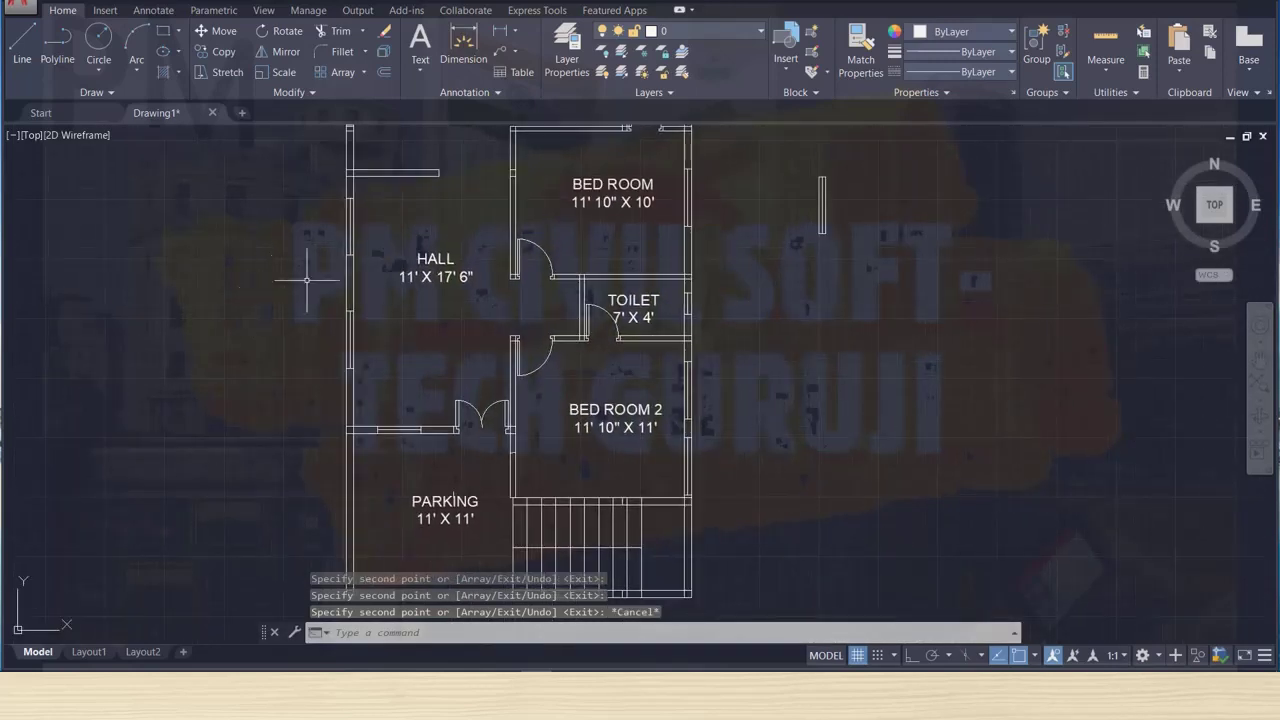
scroll(320, 265, "up", 4)
scroll(320, 265, "down", 4)
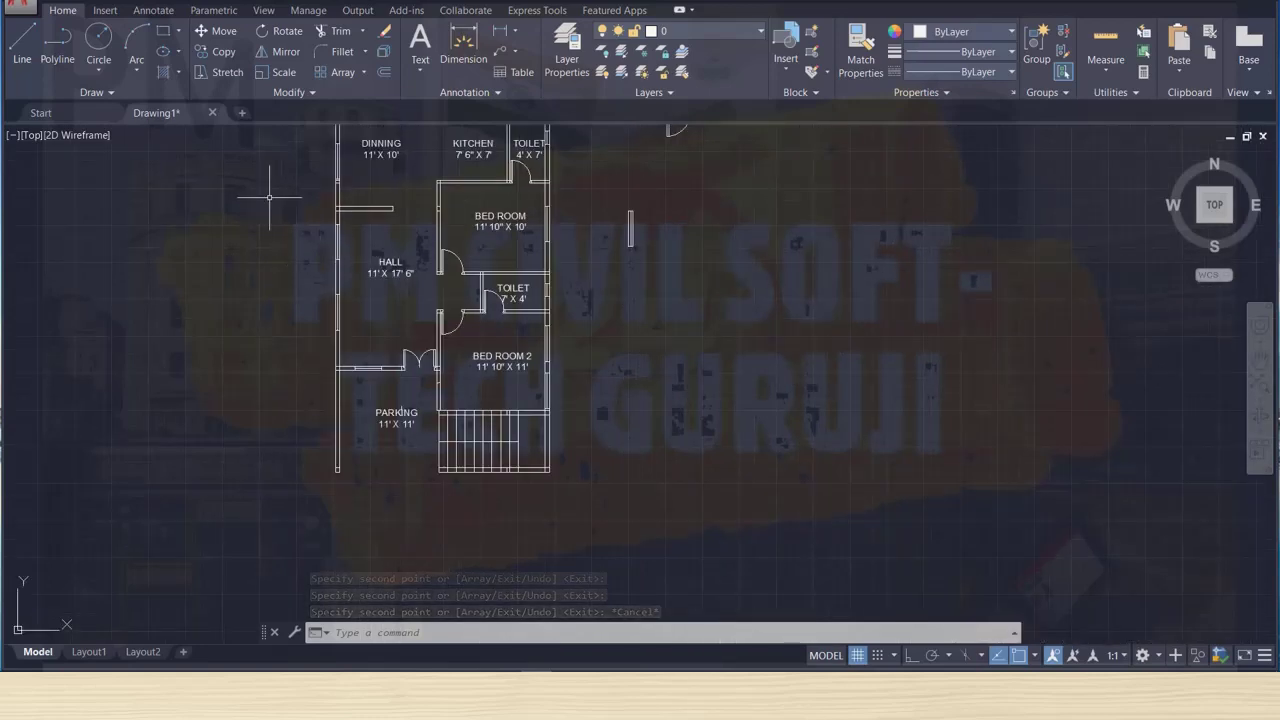
middle_click_drag(269, 197, 263, 391)
scroll(309, 355, "up", 3)
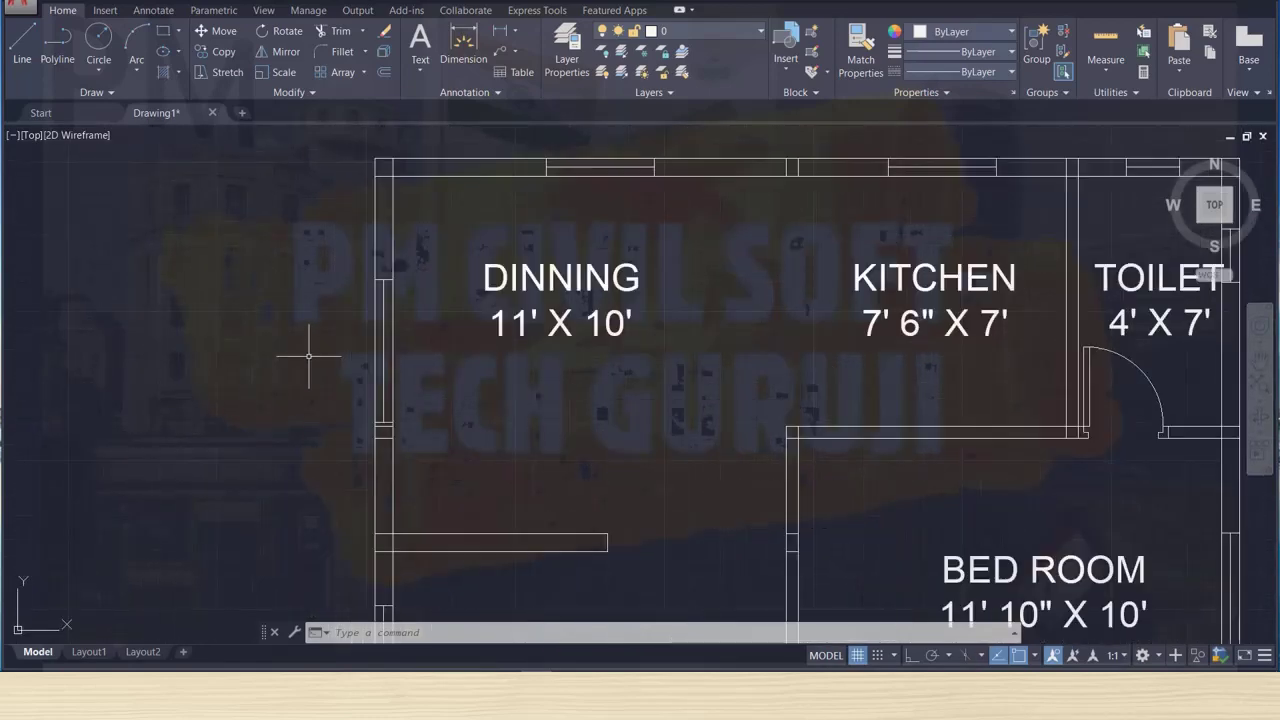
scroll(309, 355, "up", 3)
scroll(309, 355, "up", 2)
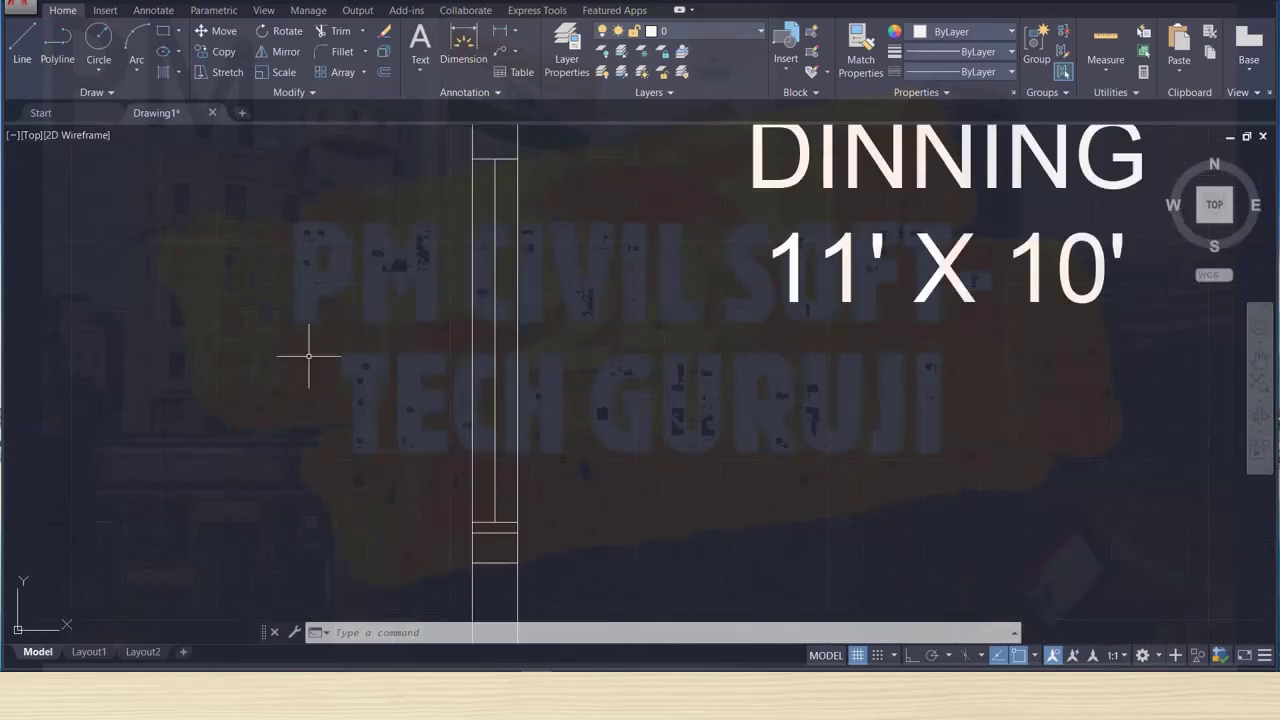
left_click(466, 526)
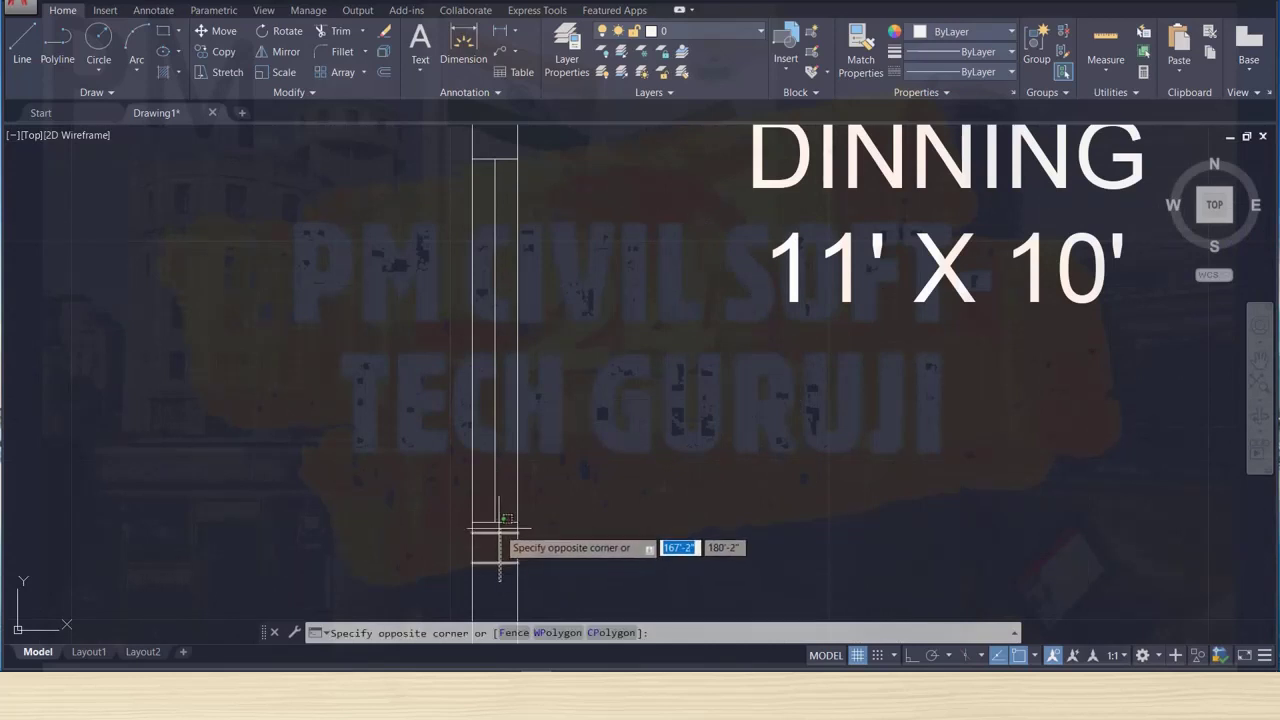
left_click(536, 566)
key("Delete")
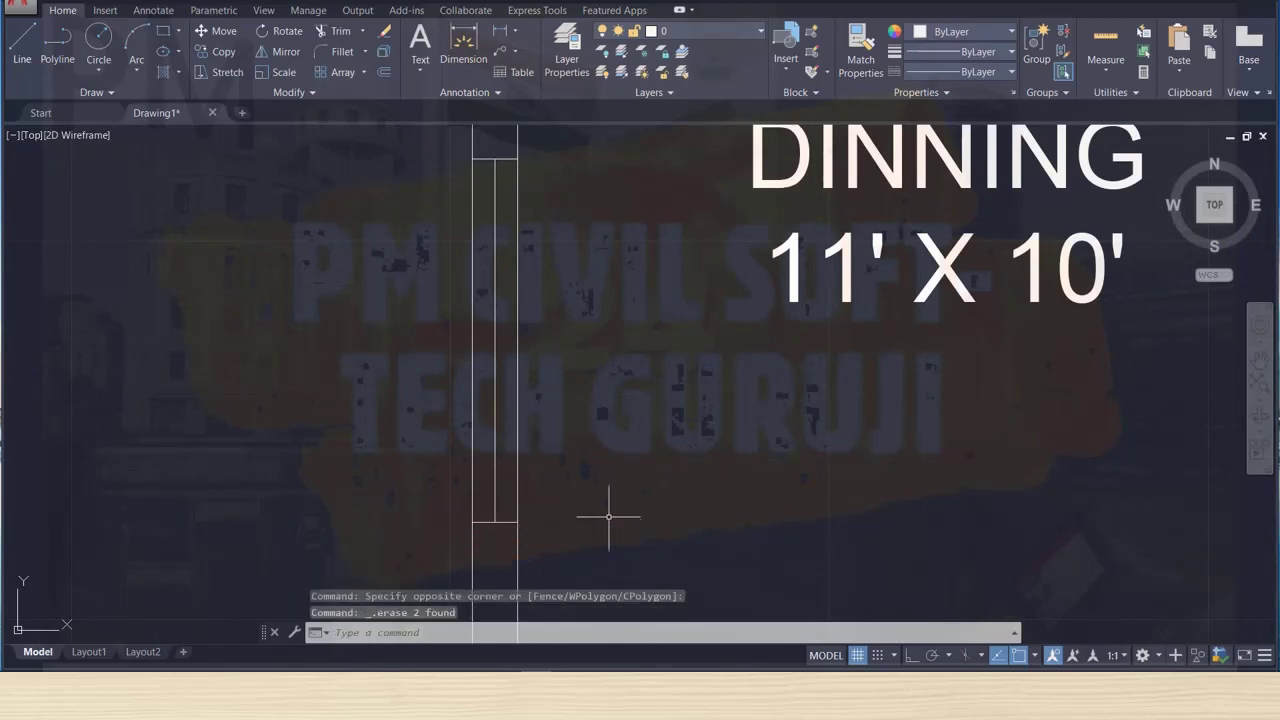
Save the drawing and review the floor plan around Bed Room 2 and Parking.
key("ctrl+s")
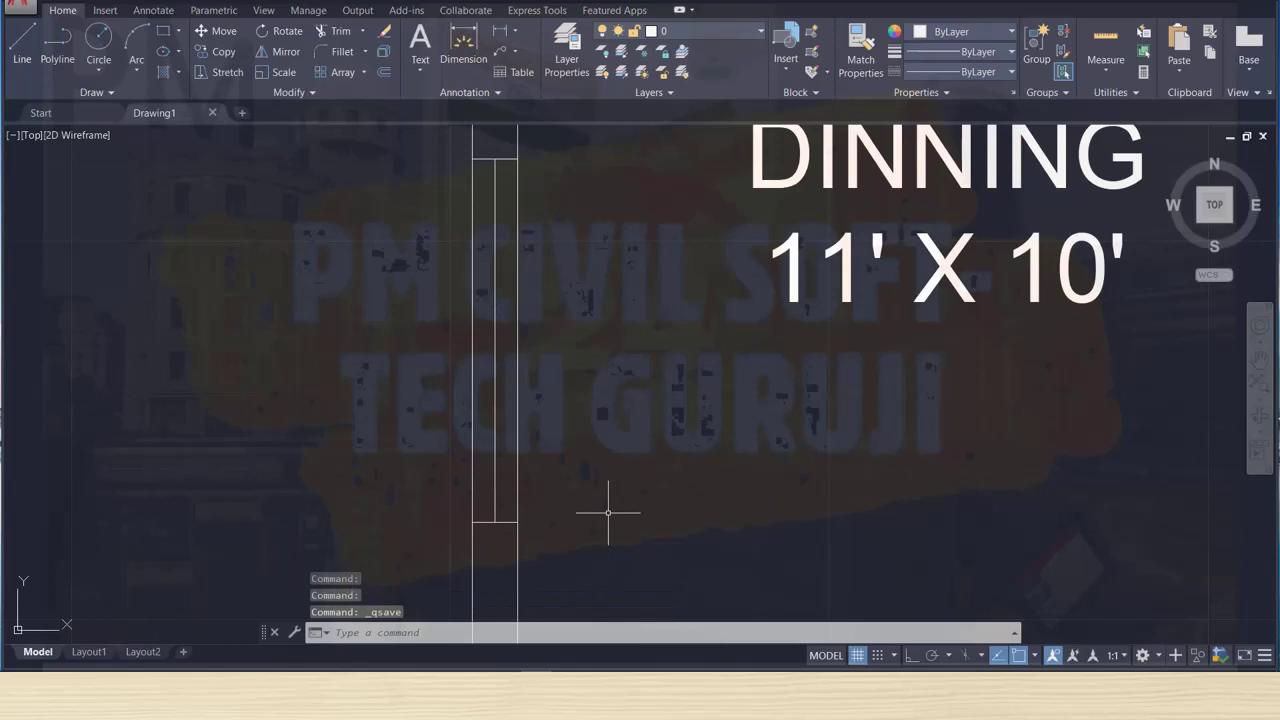
scroll(600, 487, "down", 1)
scroll(600, 487, "up", 2)
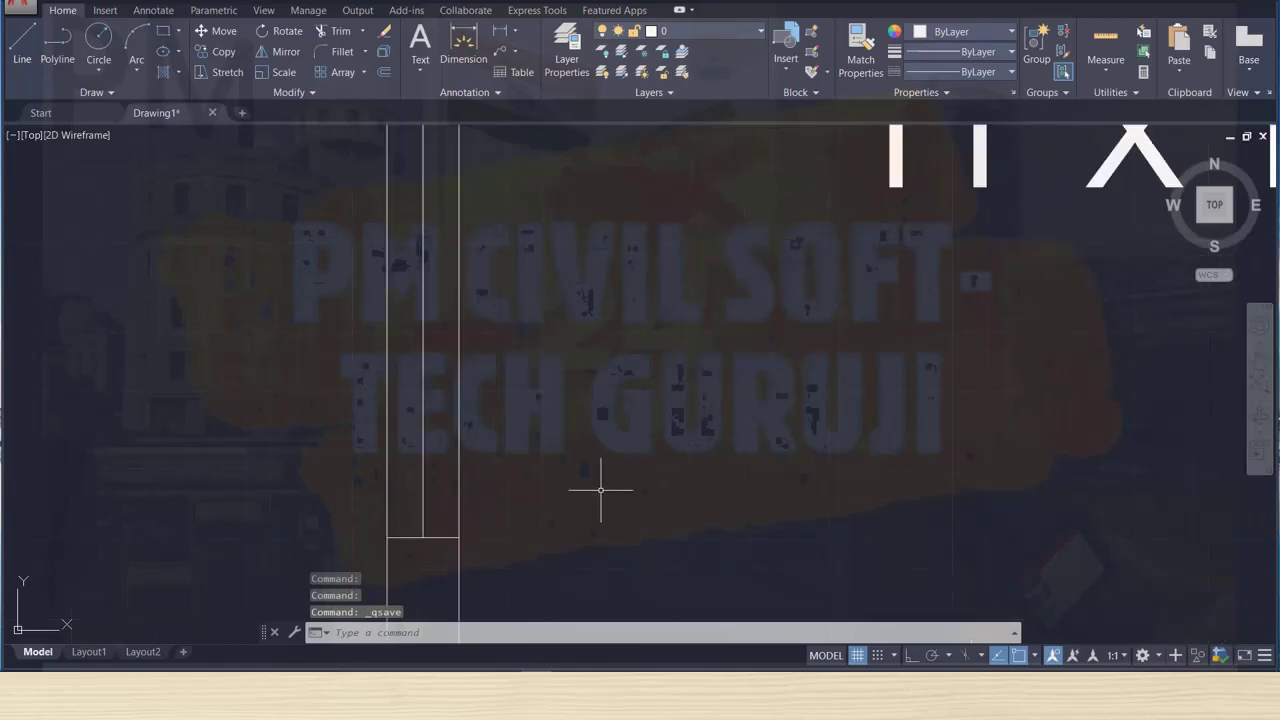
scroll(600, 490, "down", 1)
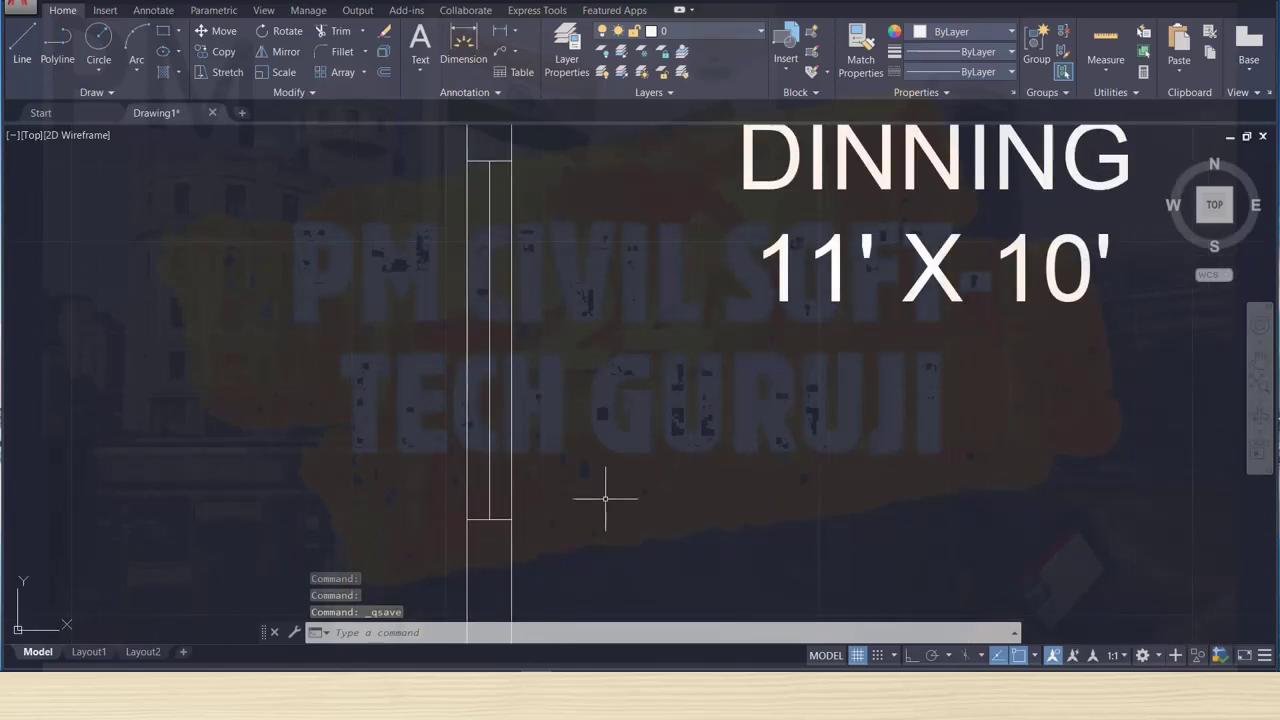
scroll(605, 497, "down", 2)
scroll(614, 505, "down", 3)
middle_click_drag(619, 505, 509, 334)
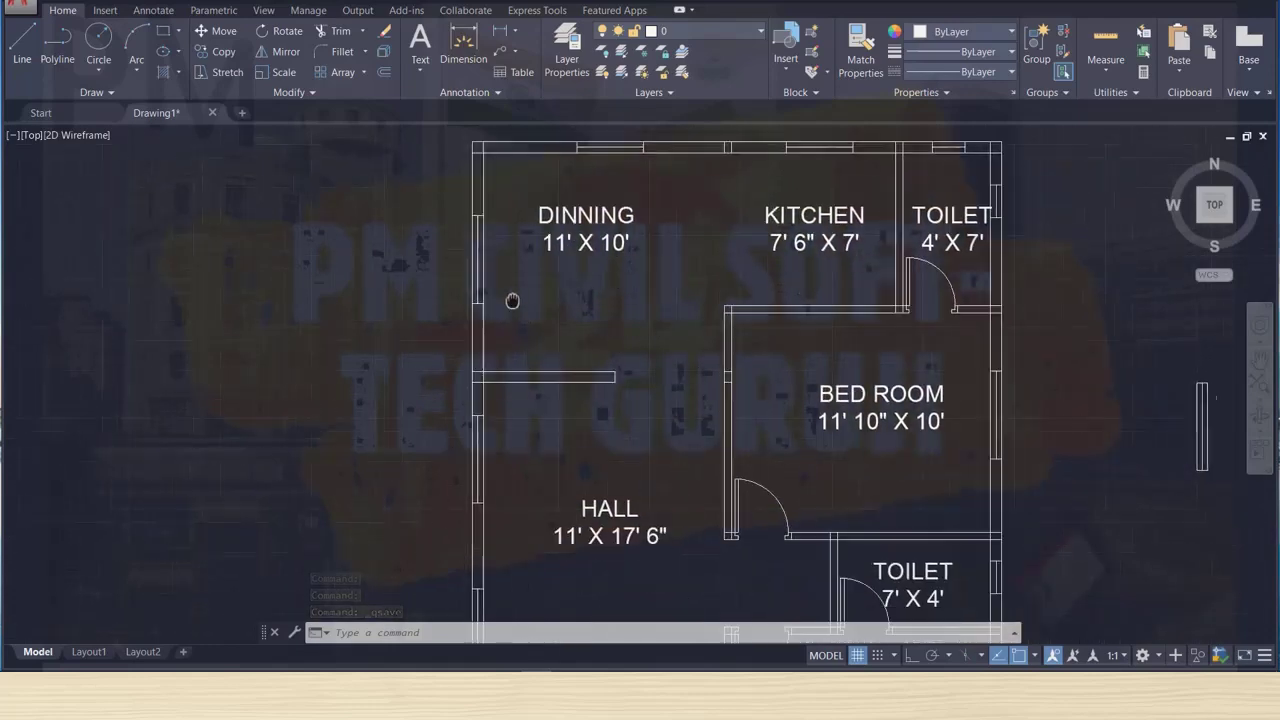
scroll(509, 429, "down", 2)
scroll(502, 515, "down", 2)
scroll(495, 500, "up", 2)
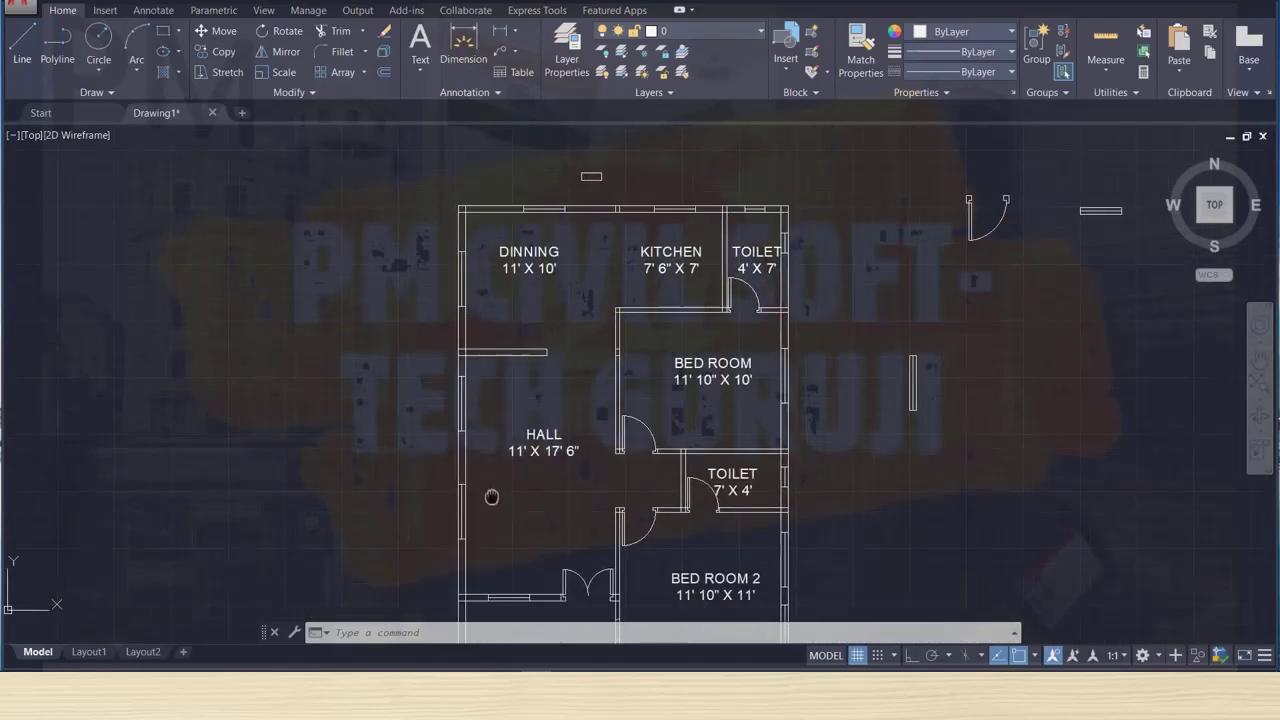
middle_click_drag(491, 491, 400, 263)
scroll(355, 438, "up", 2)
scroll(355, 440, "up", 2)
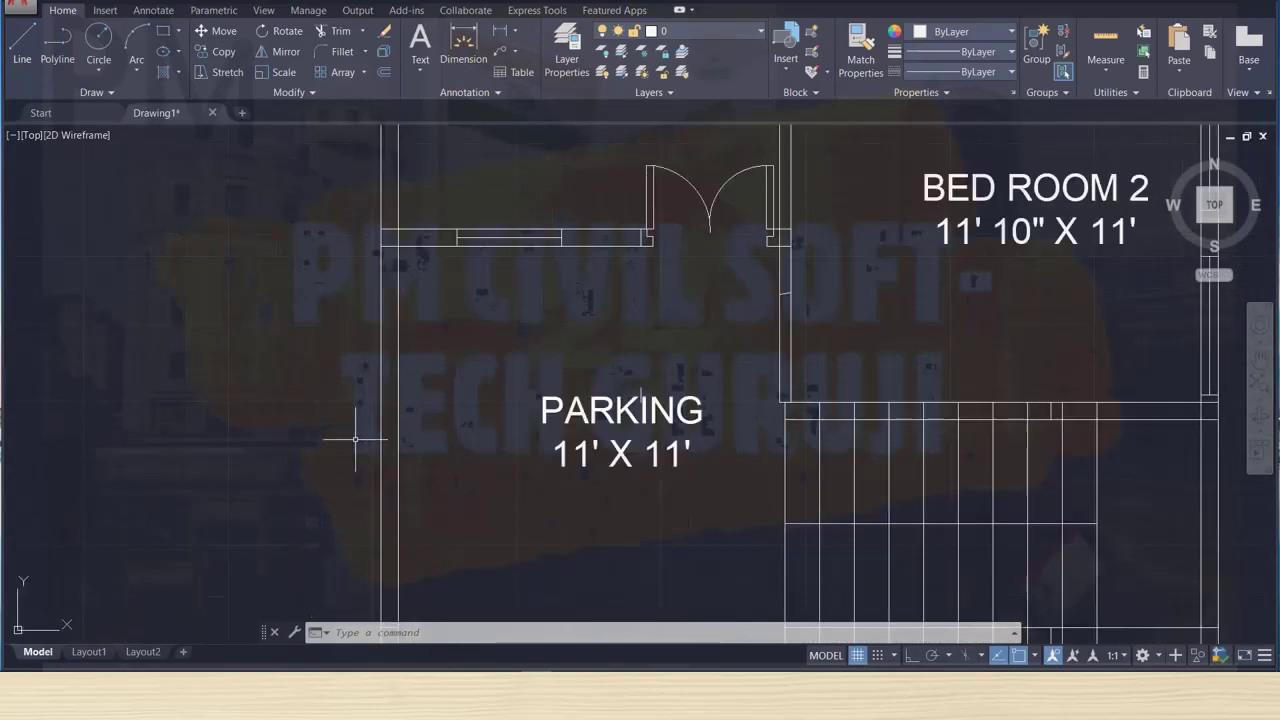
scroll(357, 442, "down", 2)
scroll(354, 449, "up", 2)
middle_click_drag(323, 414, 311, 392)
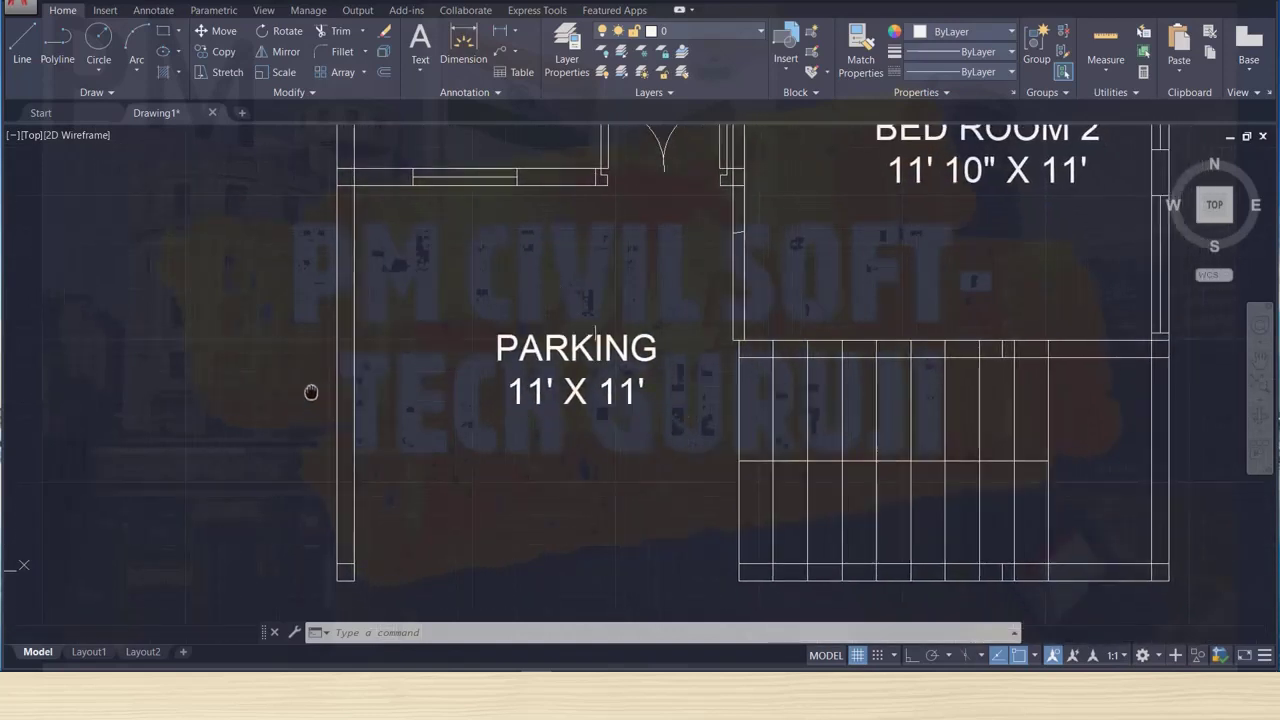
key("ctrl+s")
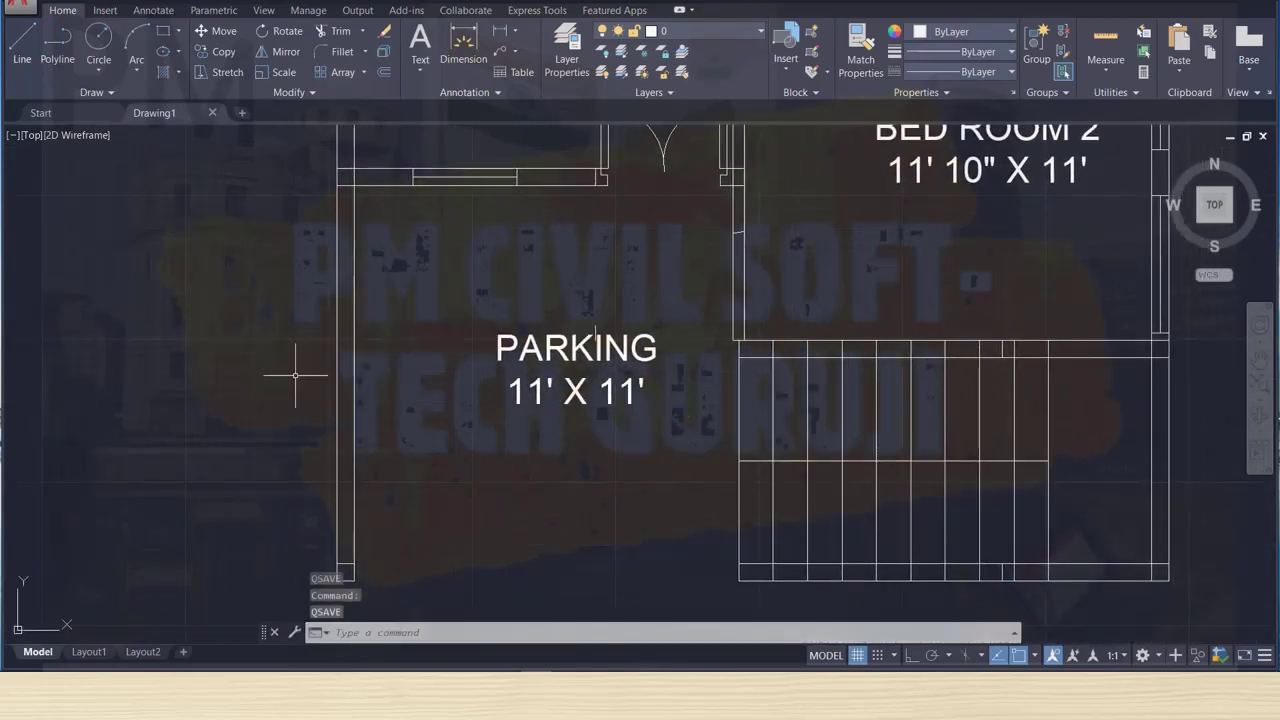
left_click(340, 632)
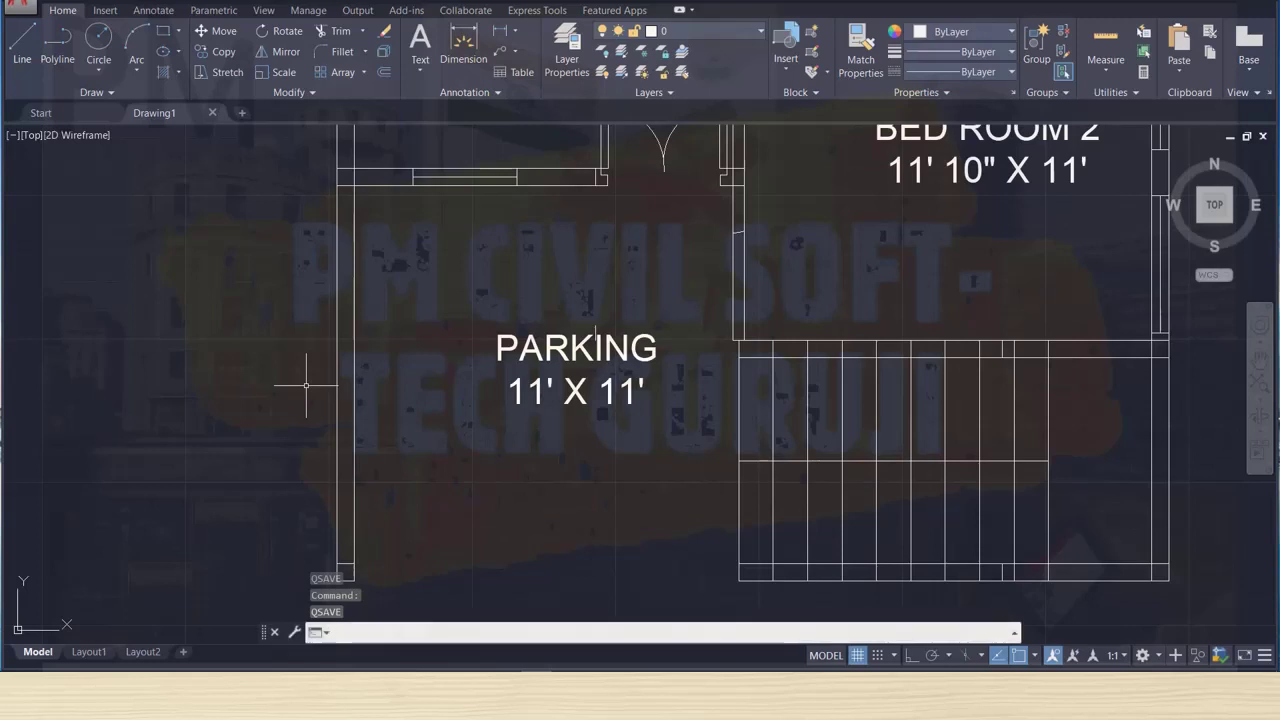
key("ctrl+s")
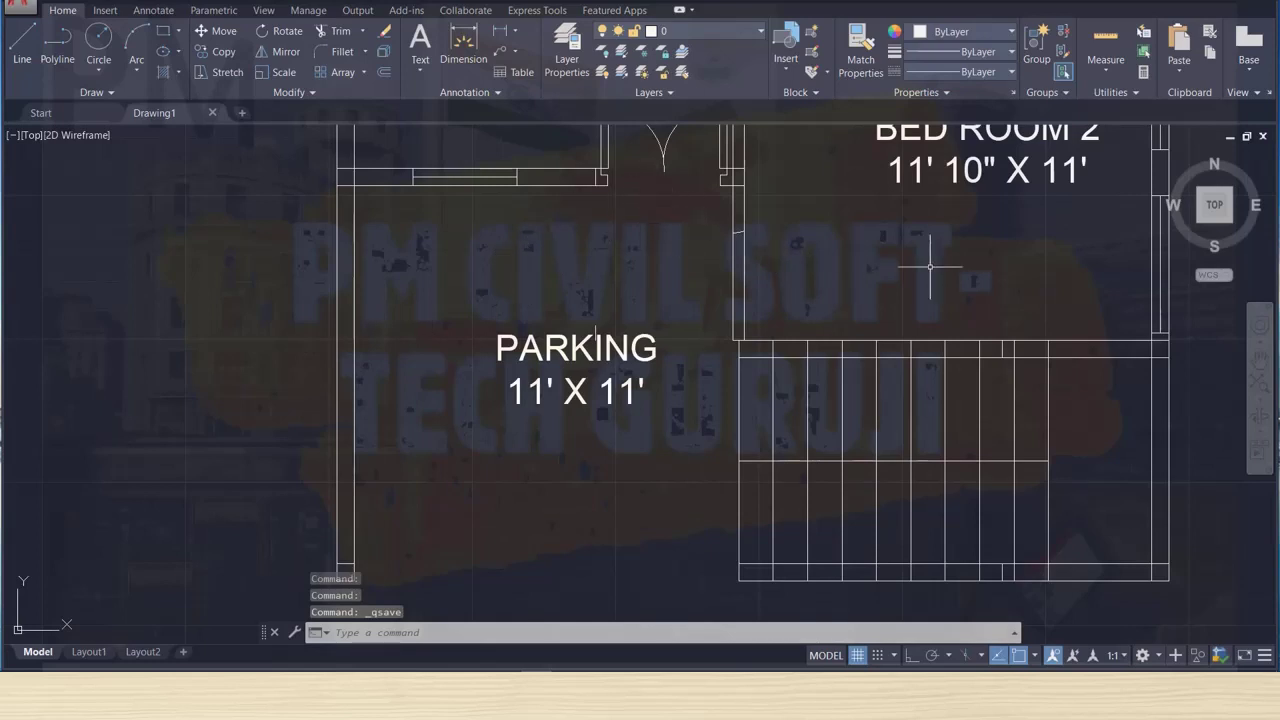
Copy the loose column rectangle by Bed Room 2, from its top corner, onto the parking's left wall.
left_click(1159, 196)
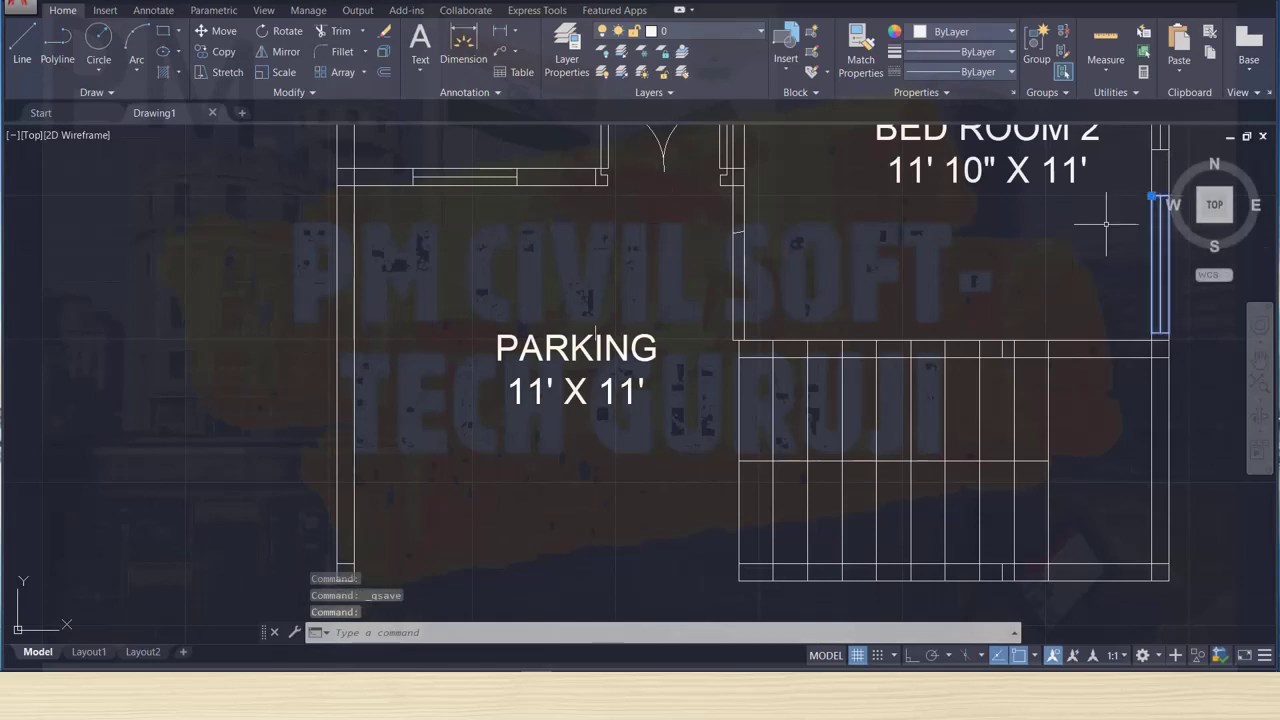
left_click(220, 52)
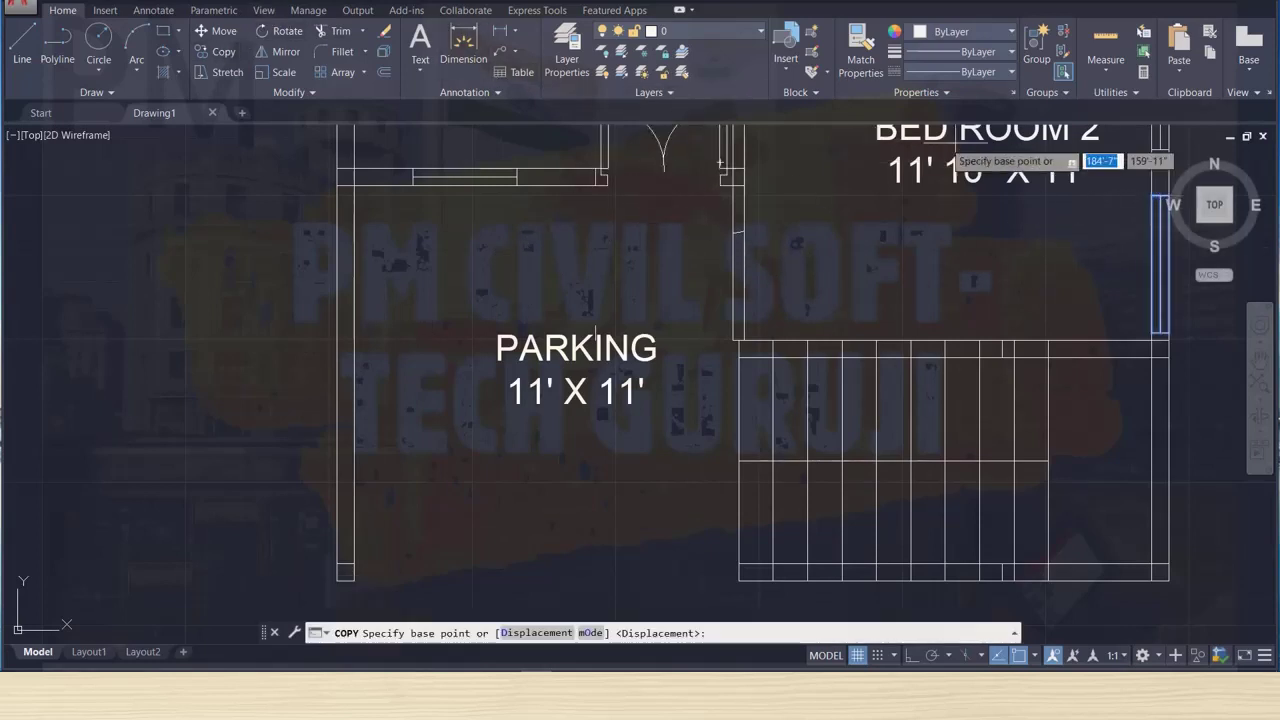
left_click(1152, 197)
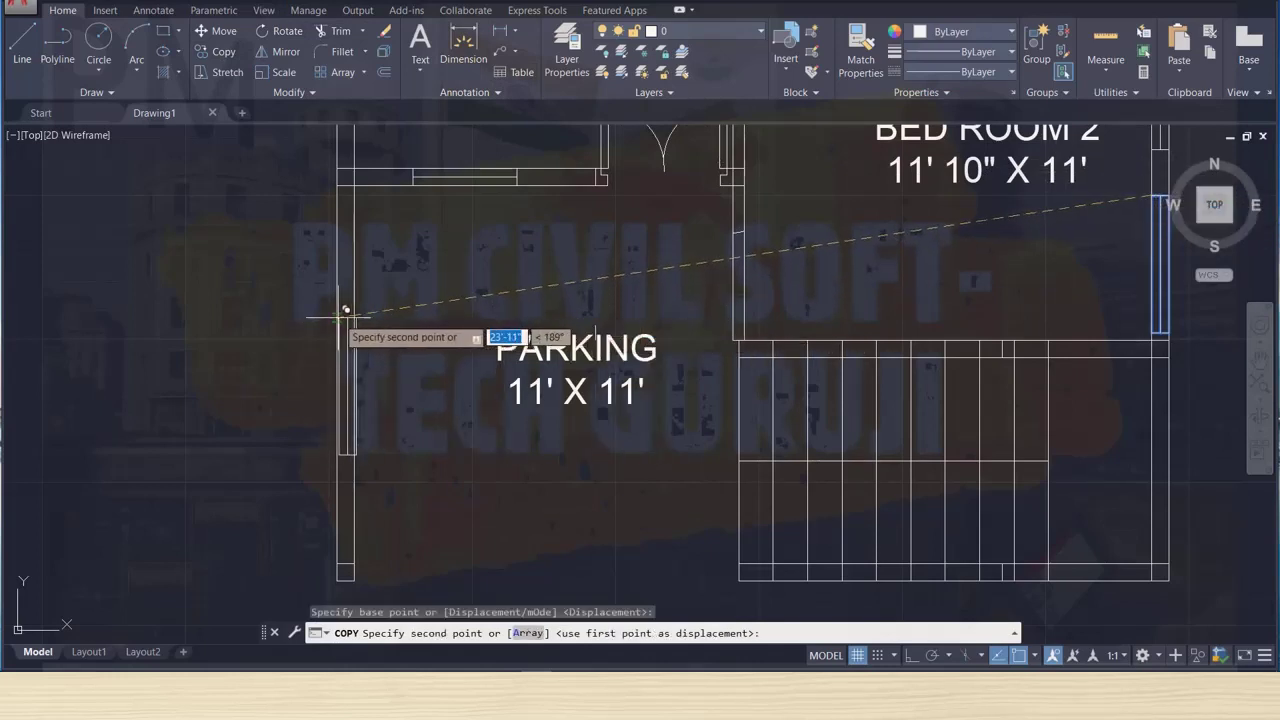
scroll(345, 318, "up", 4)
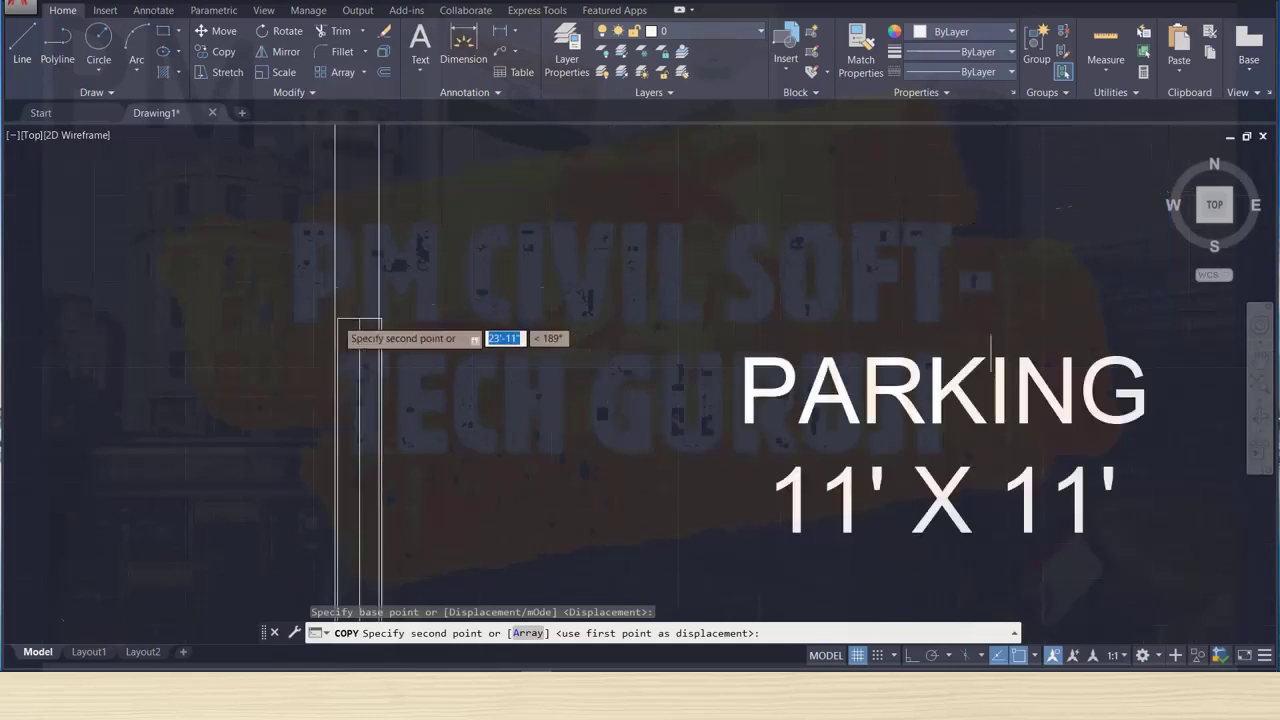
scroll(340, 320, "up", 2)
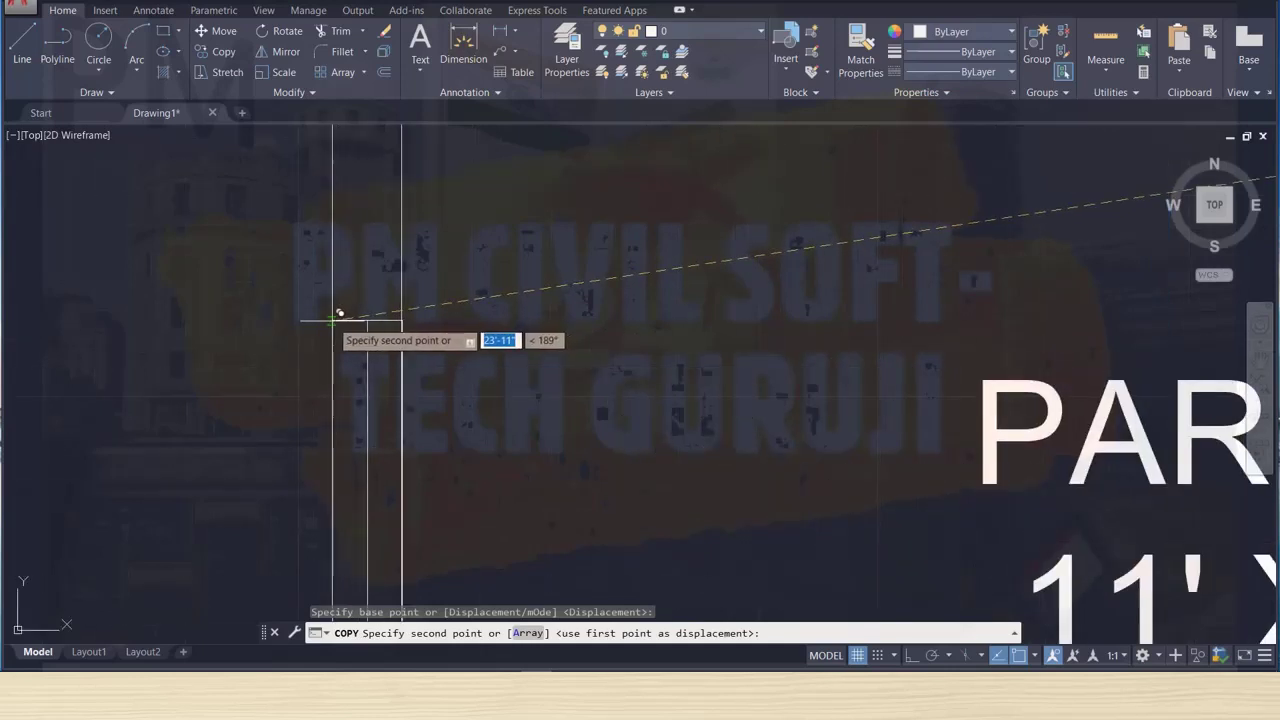
left_click(338, 316)
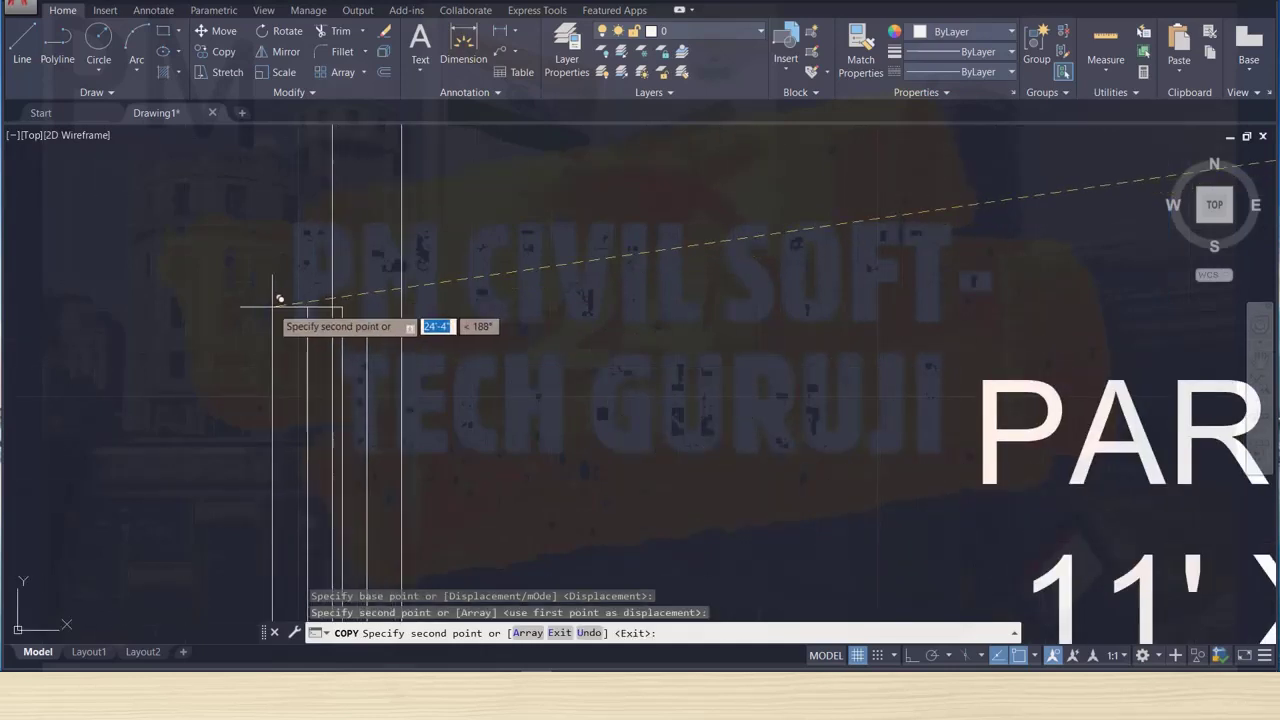
key("Escape")
scroll(500, 296, "down", 3)
scroll(500, 312, "down", 3)
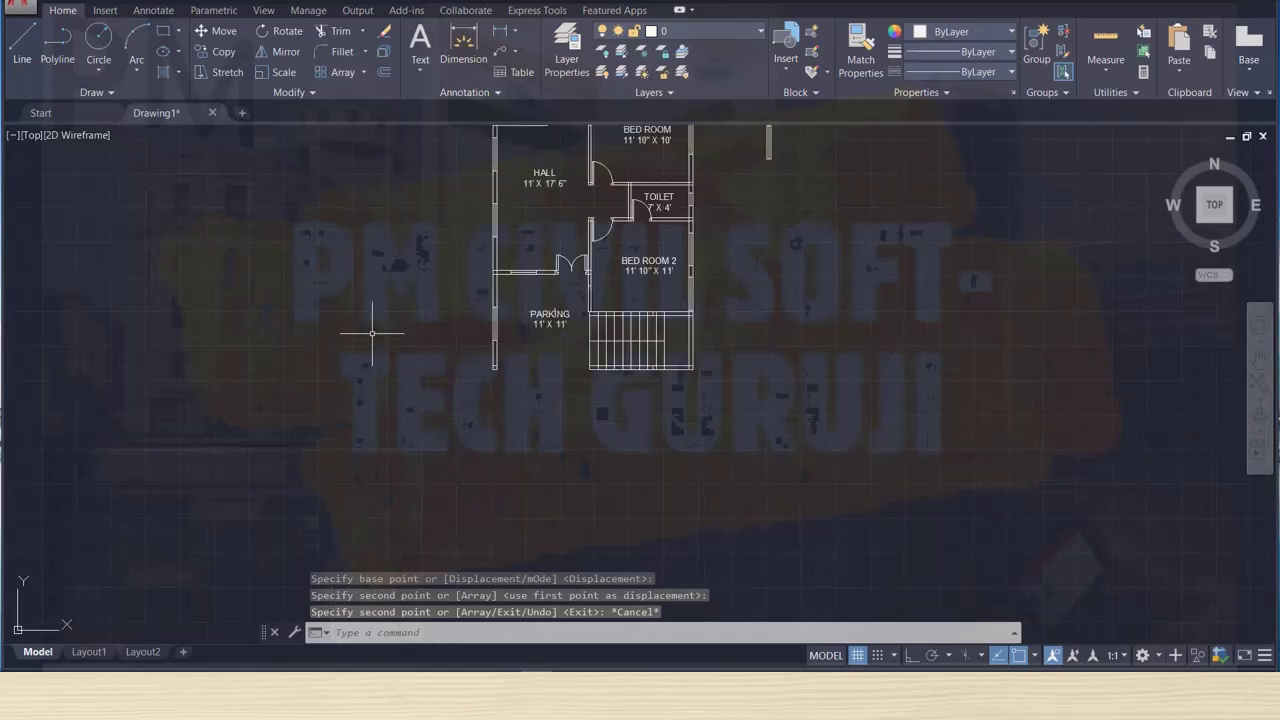
scroll(372, 333, "up", 2)
Draw an 18 x 6 rectangular polyline outline above the dining room's top wall, then save.
key("ctrl+s")
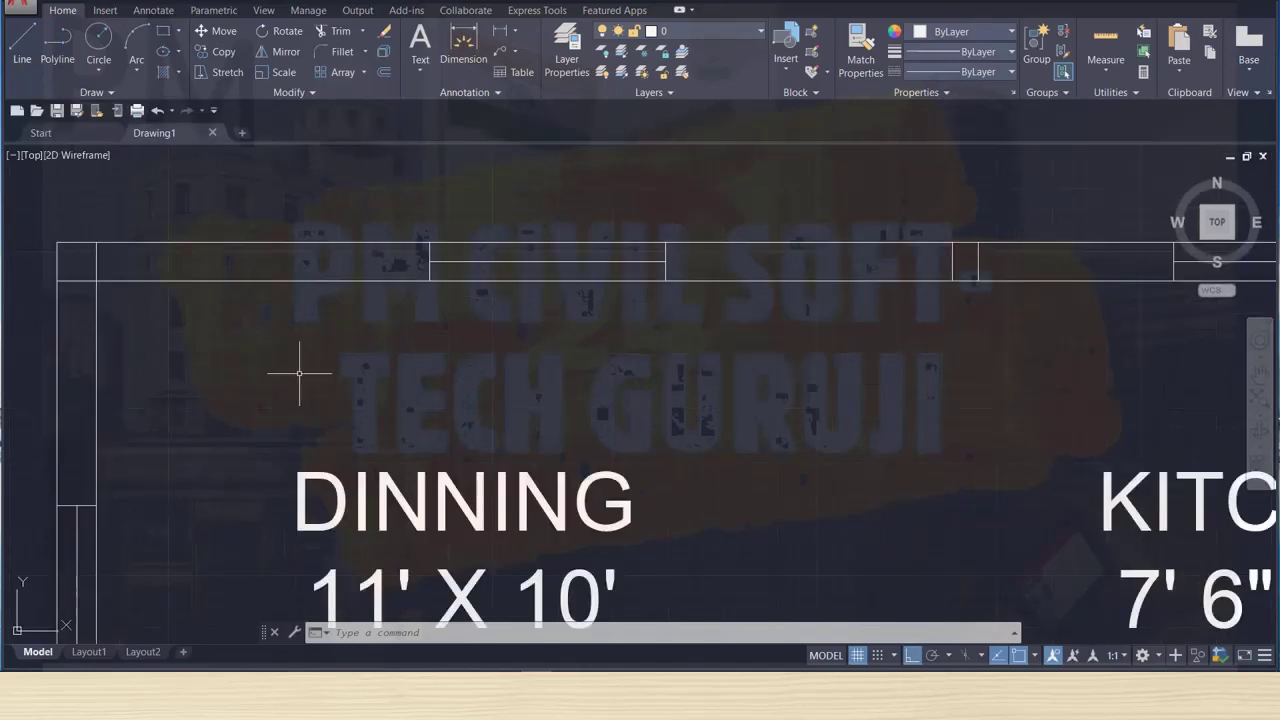
left_click(60, 45)
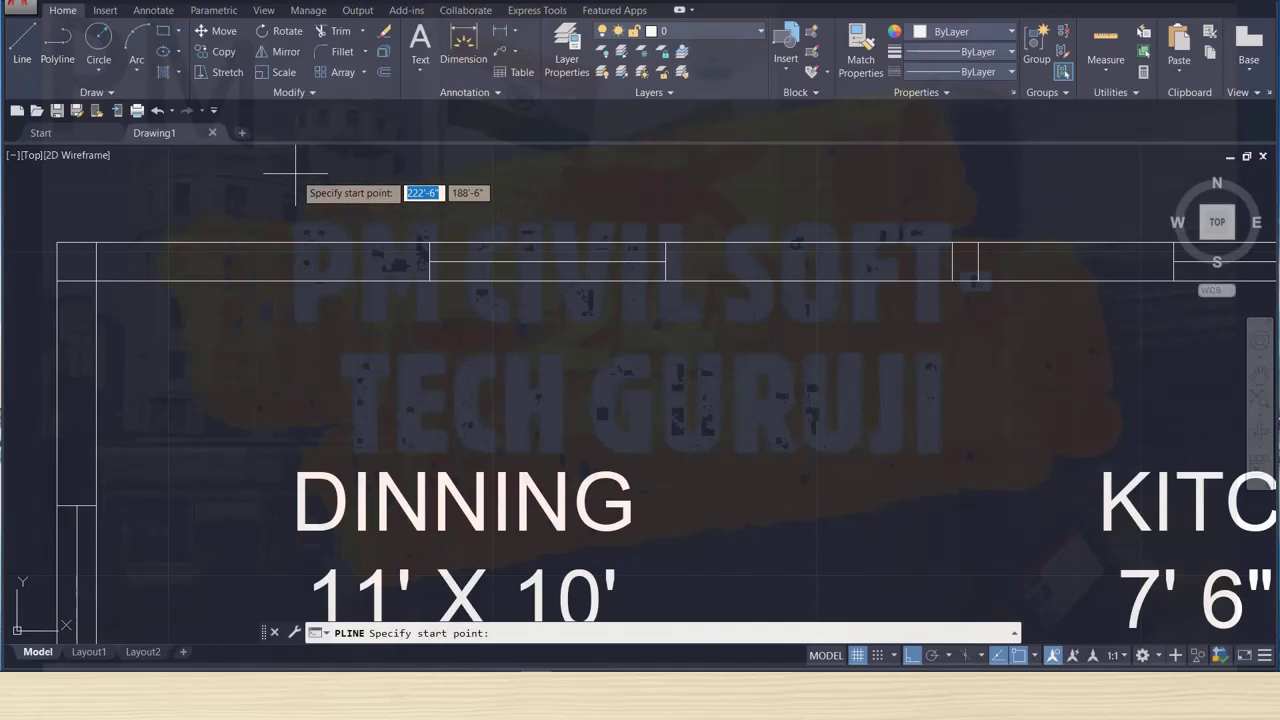
left_click(295, 173)
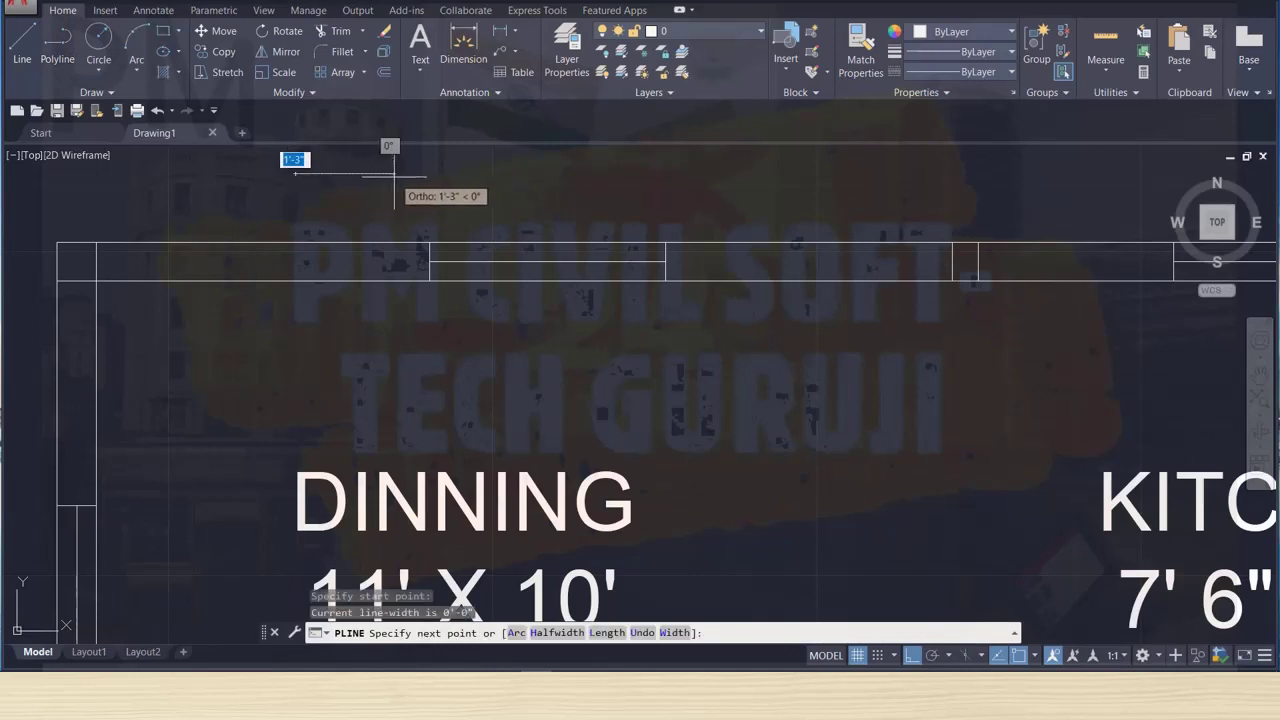
type("18")
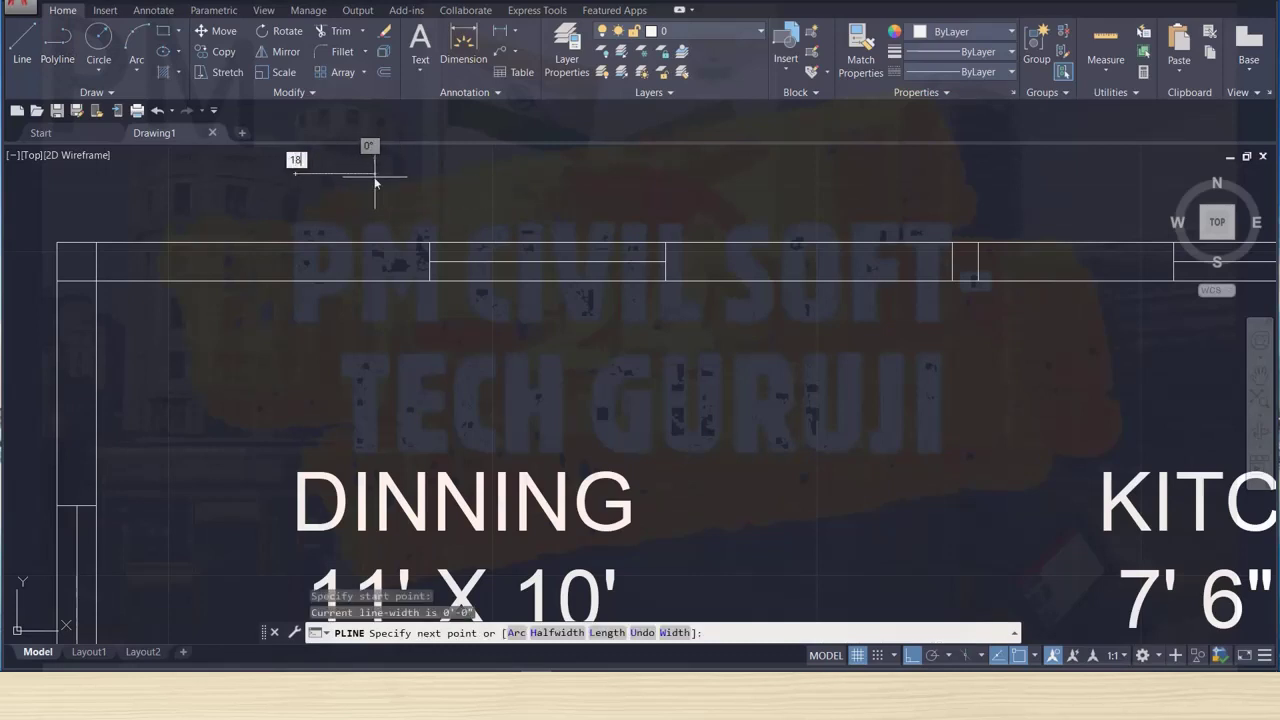
key("Return")
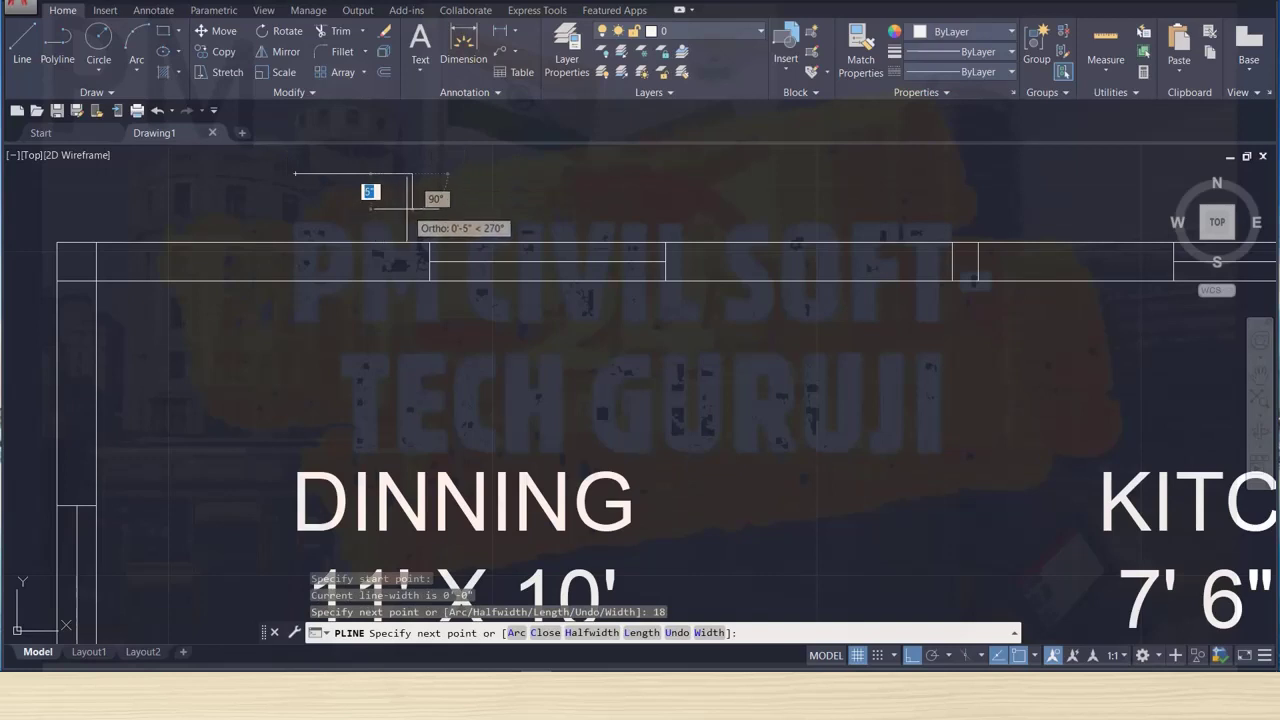
type("6")
key("Return")
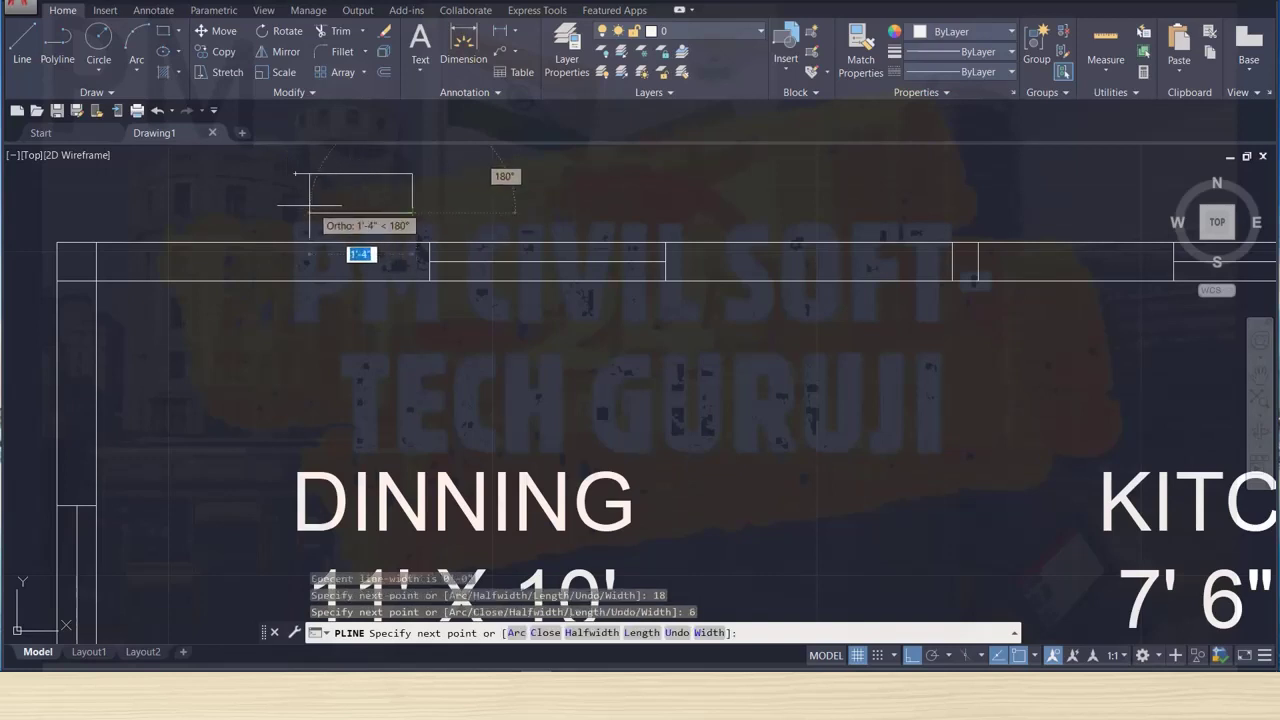
key("BackSpace")
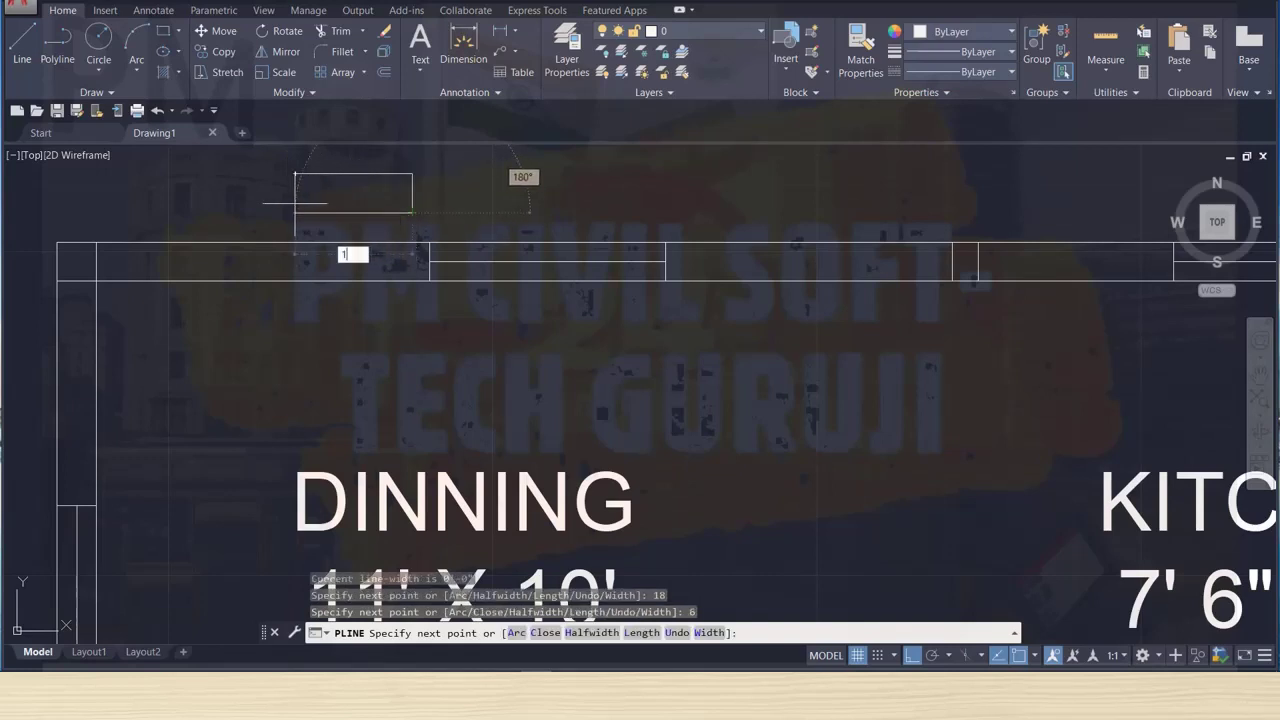
type("8")
key("Return")
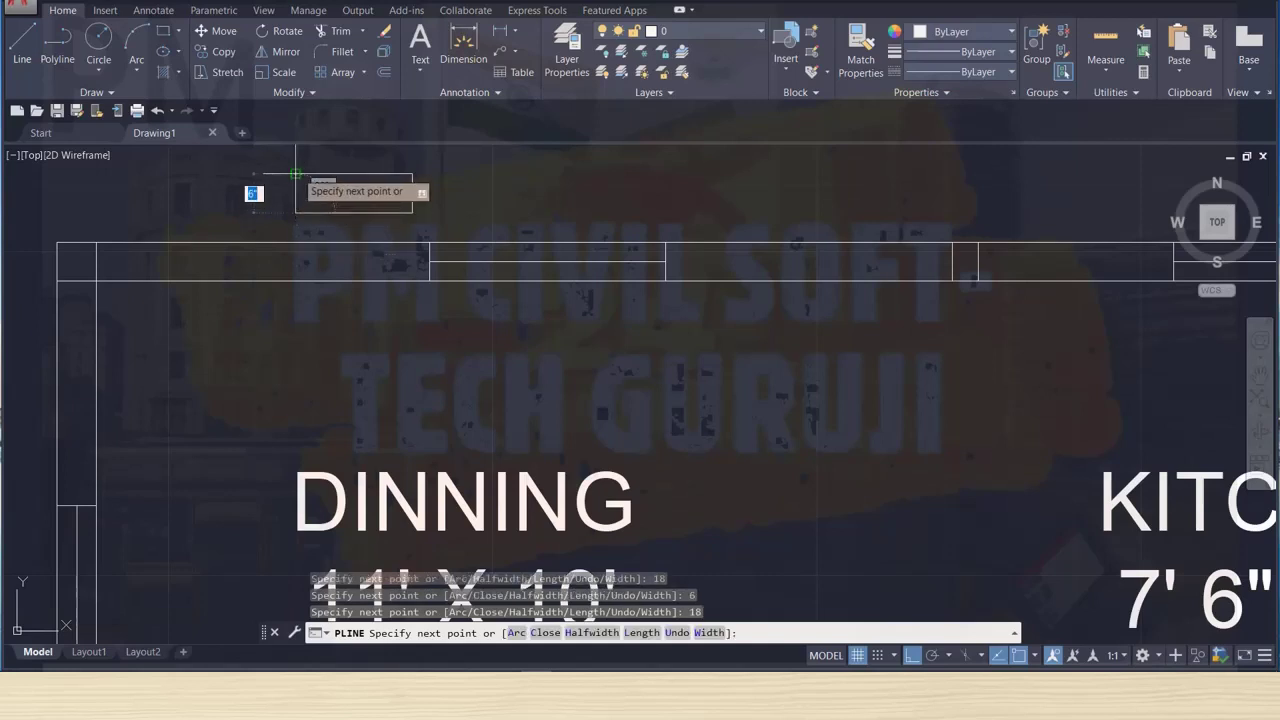
key("Escape")
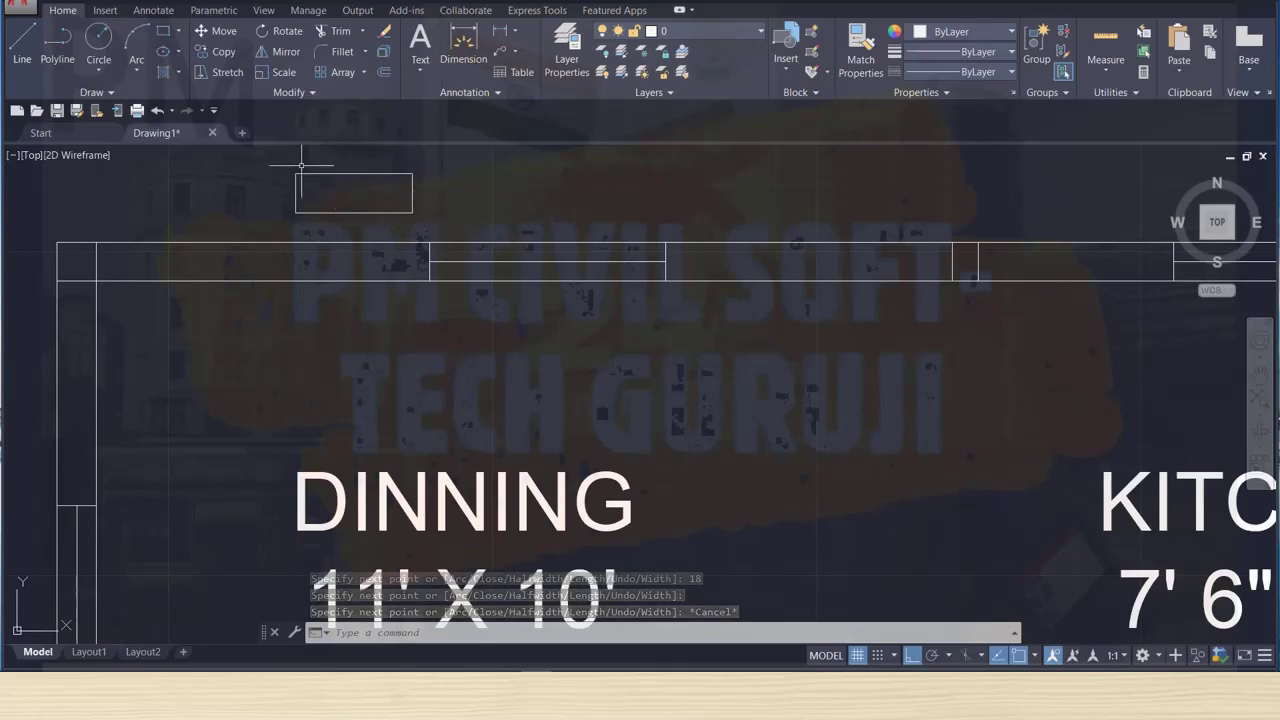
key("ctrl+s")
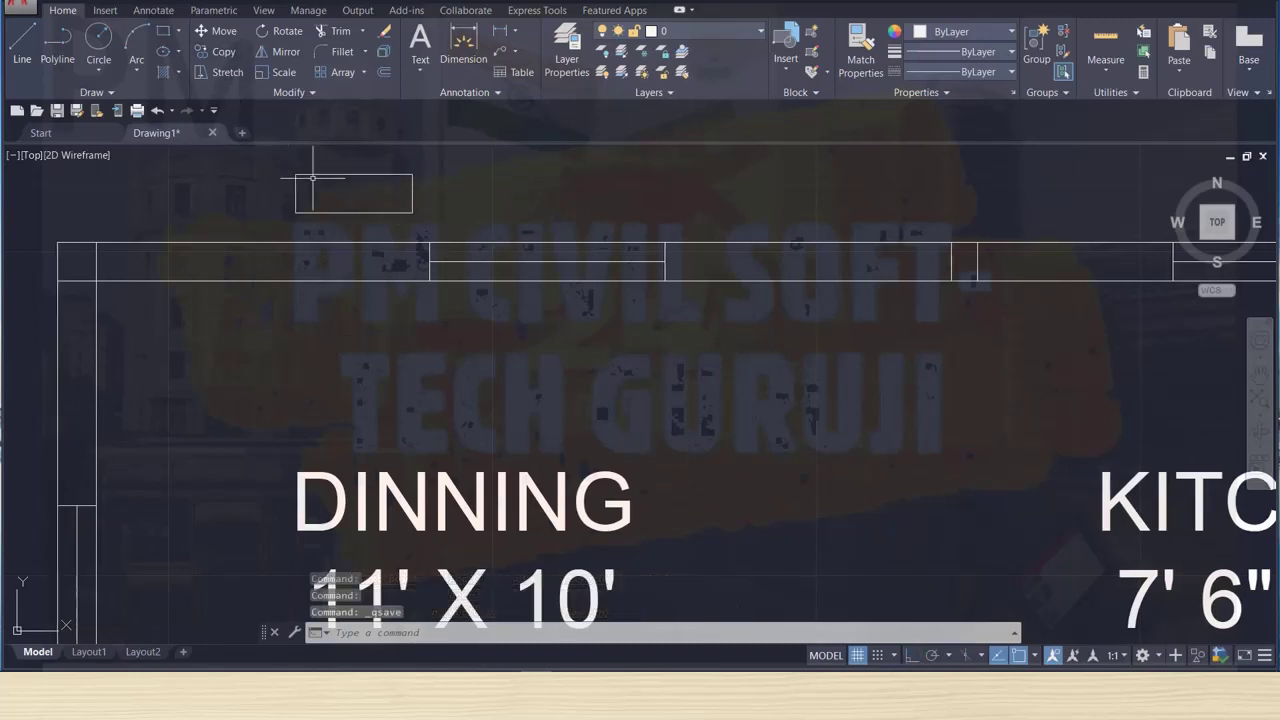
left_click(222, 51)
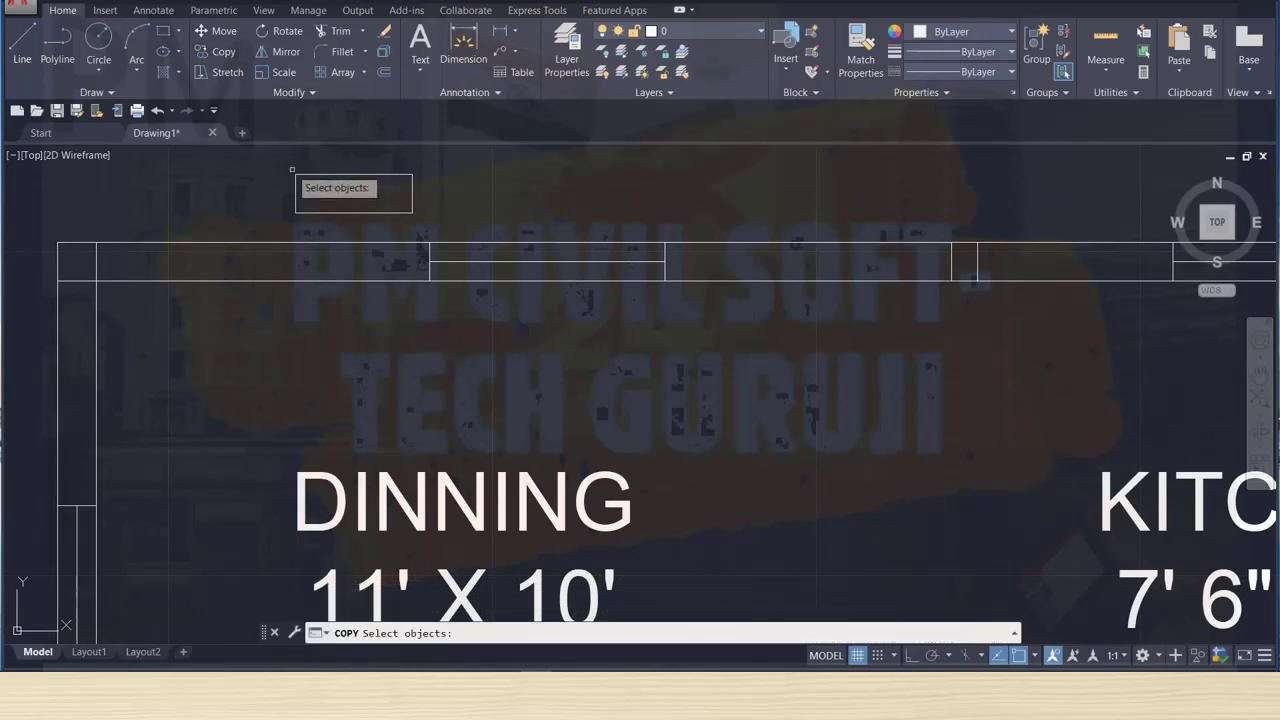
left_click(297, 176)
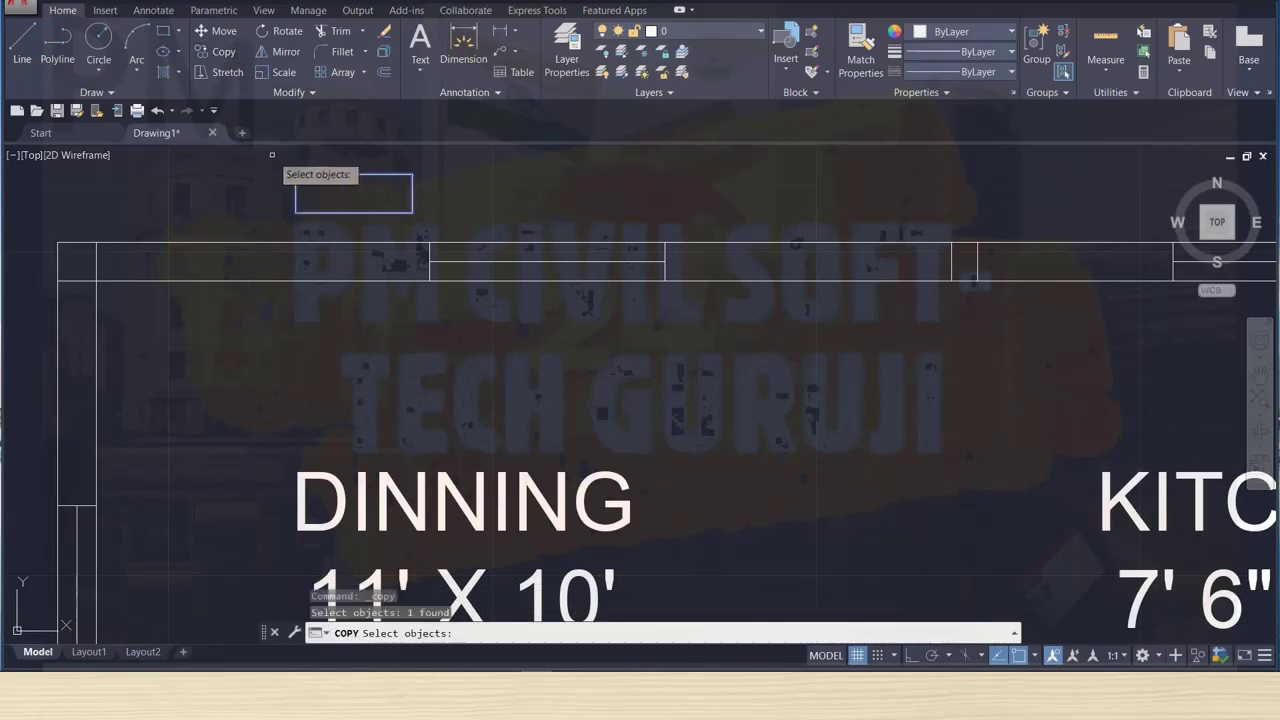
key("Return")
left_click(296, 176)
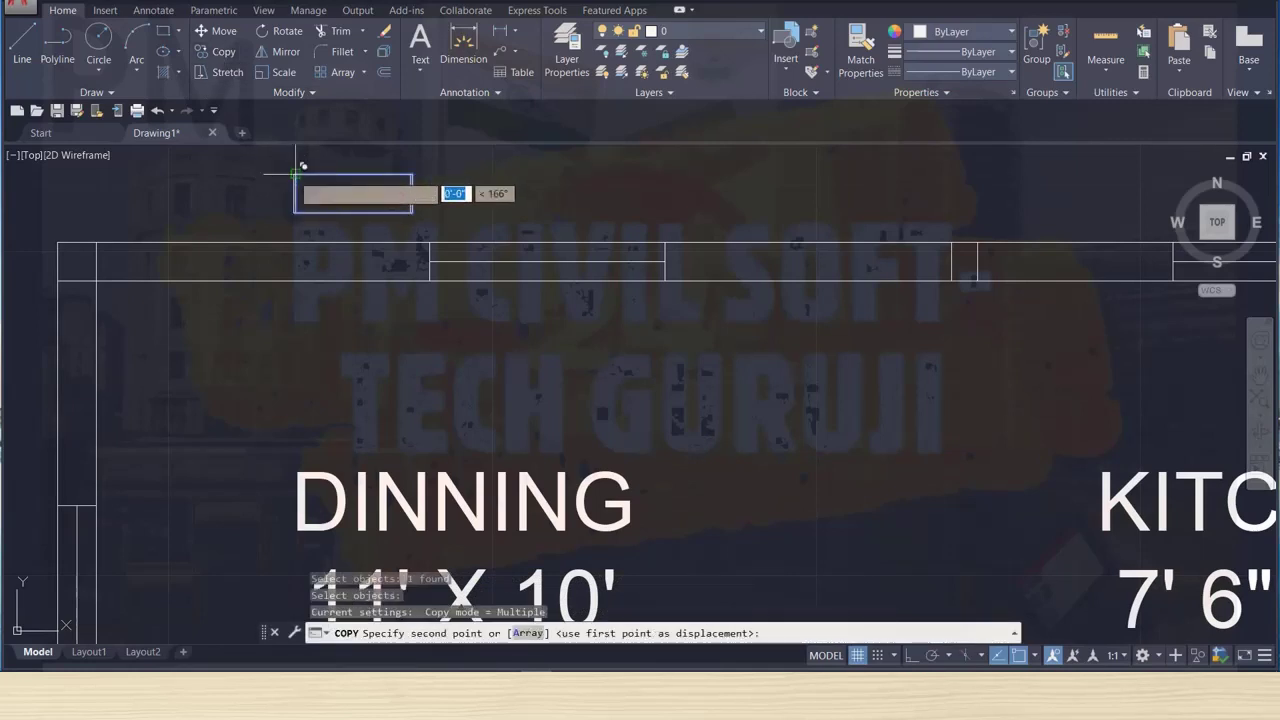
scroll(26, 250, "up", 5)
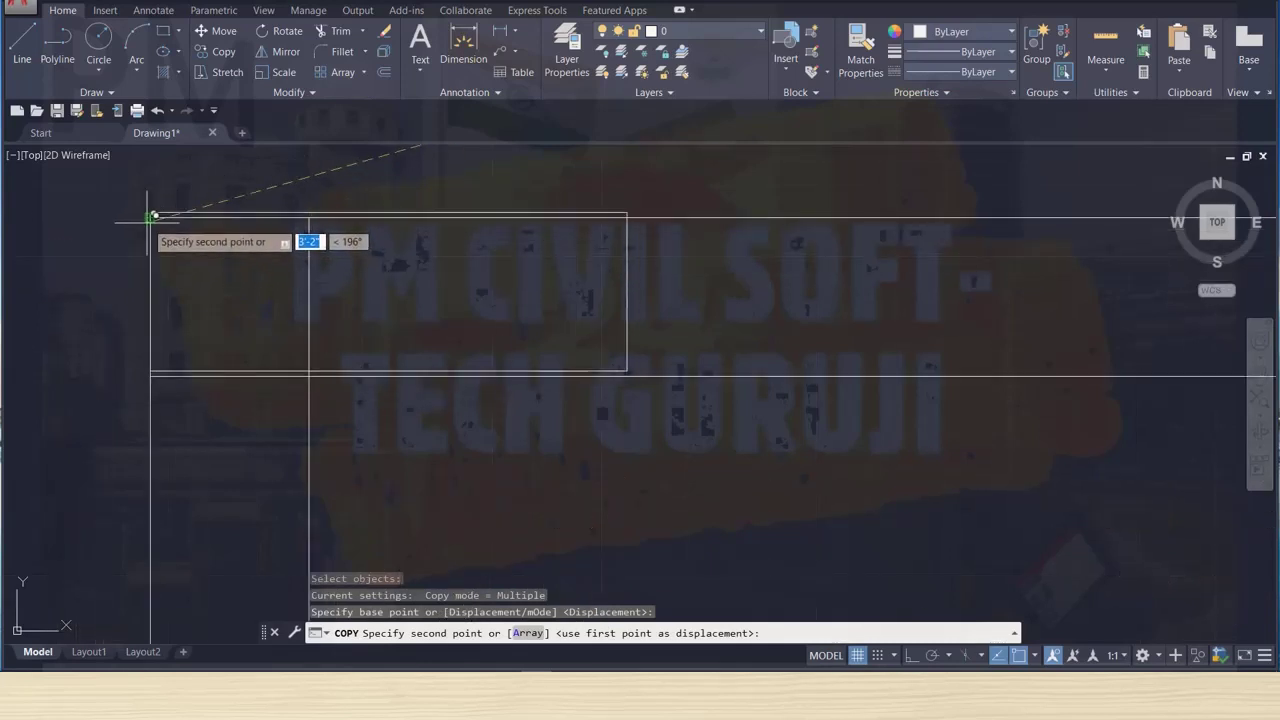
left_click(150, 217)
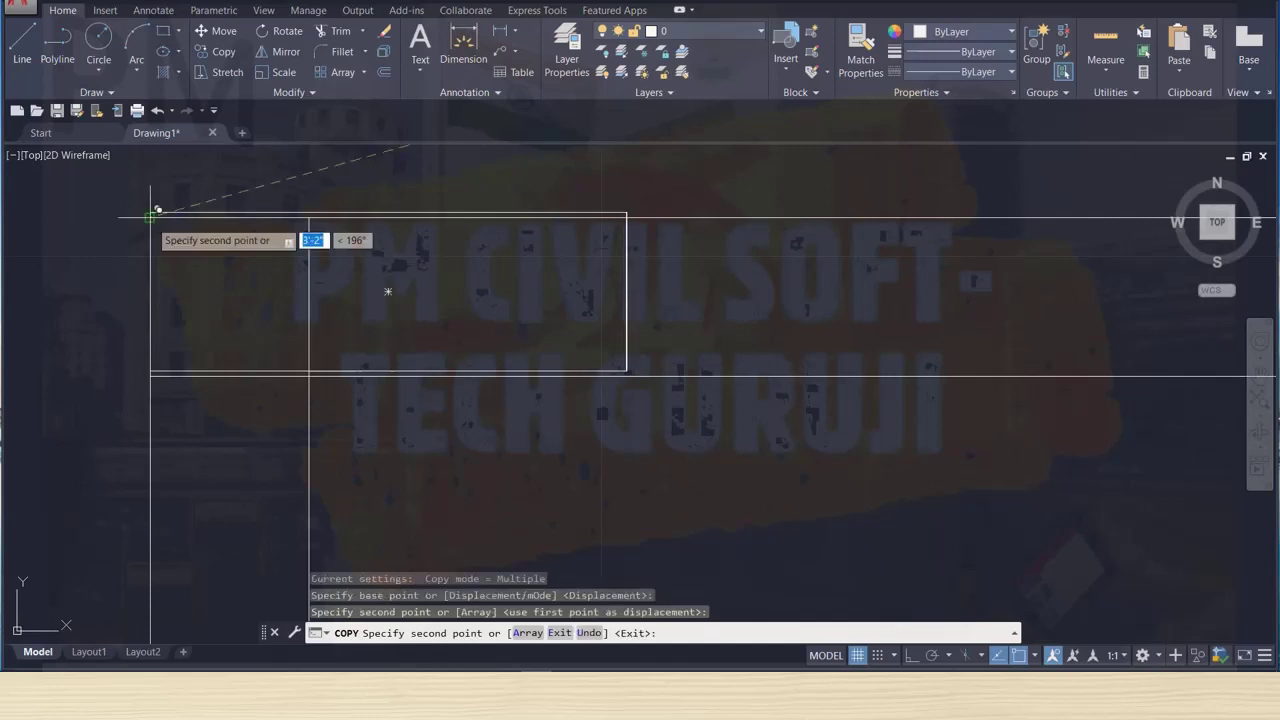
key("Escape")
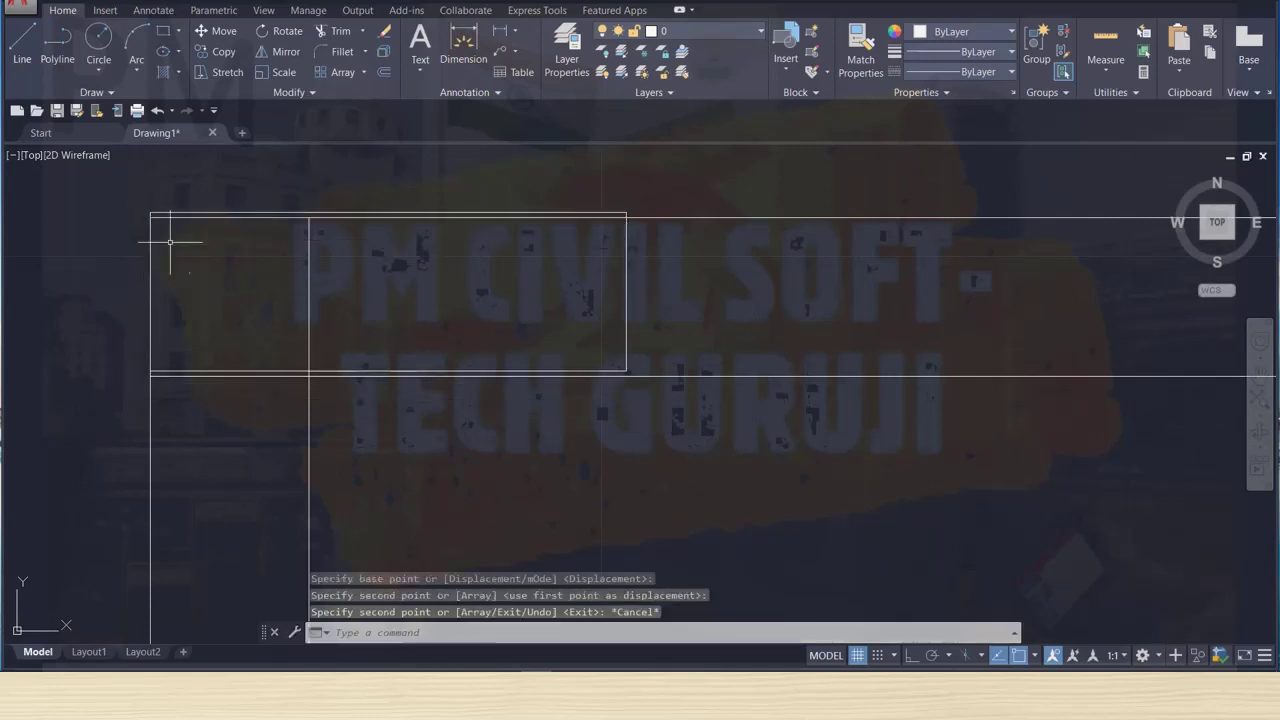
scroll(156, 188, "up", 2)
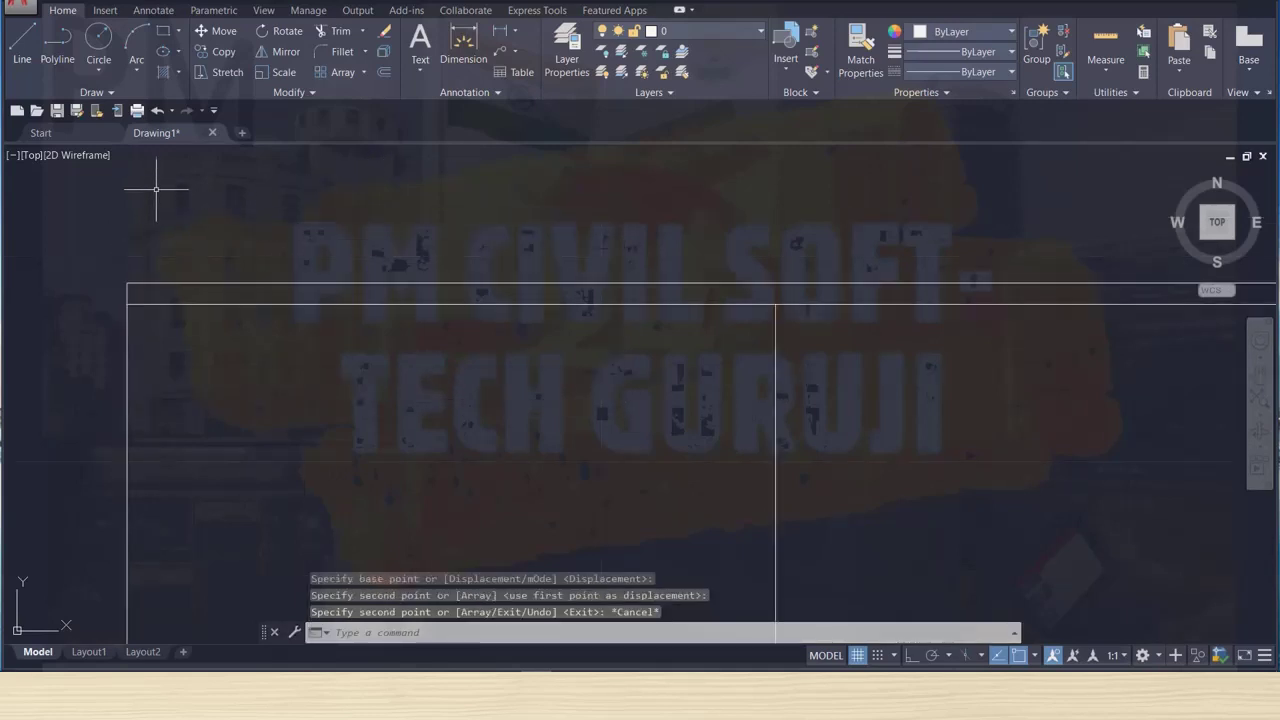
scroll(157, 195, "up", 1)
scroll(158, 205, "down", 2)
scroll(159, 220, "down", 2)
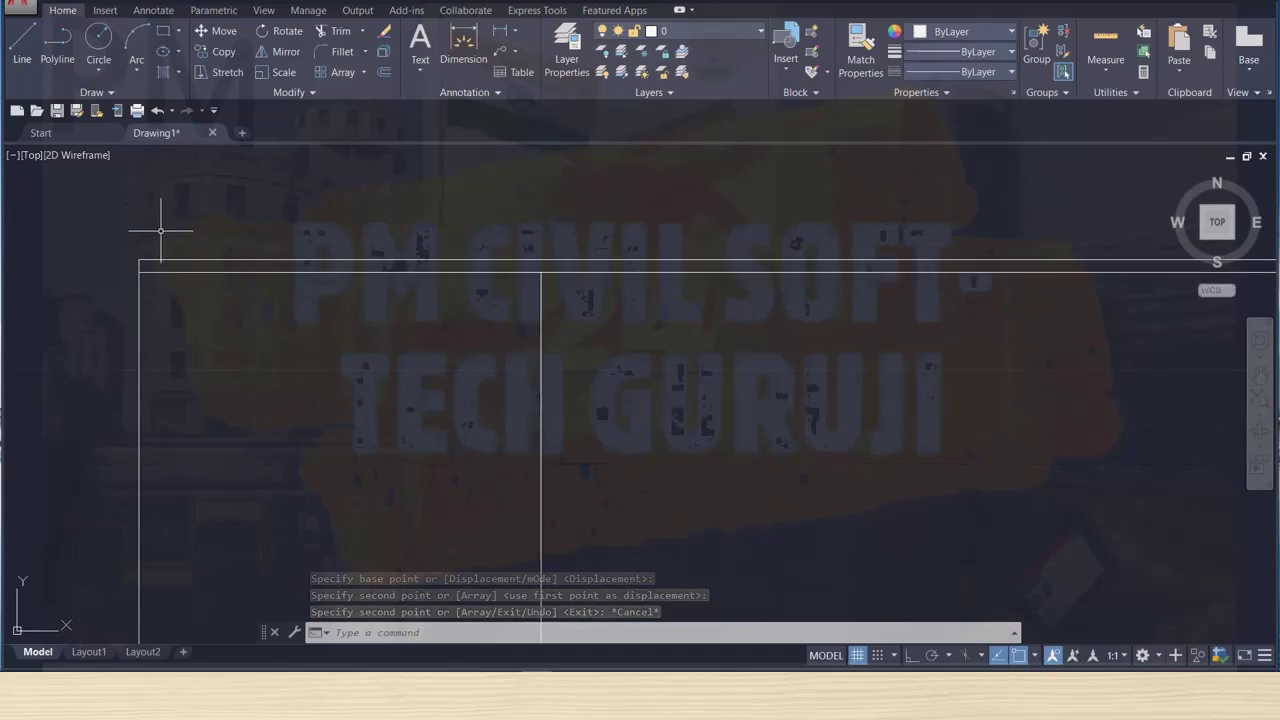
left_click(158, 113)
left_click(155, 114)
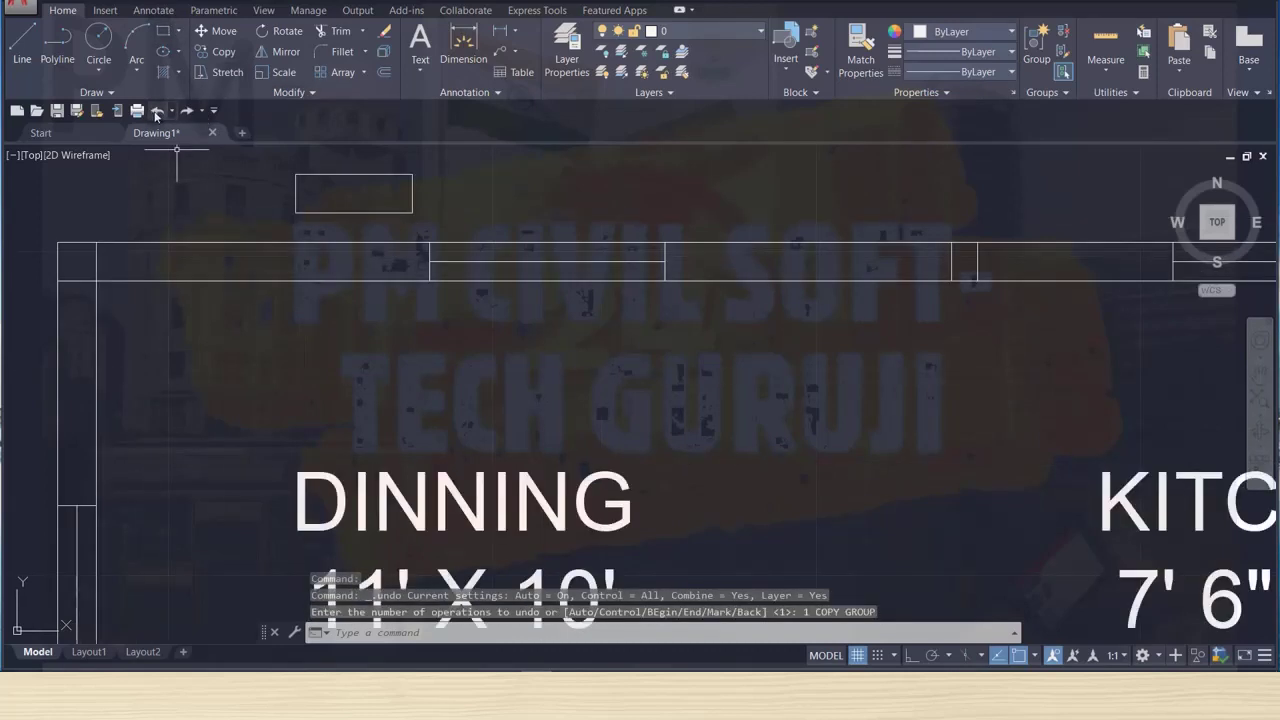
type("undo")
key("Return")
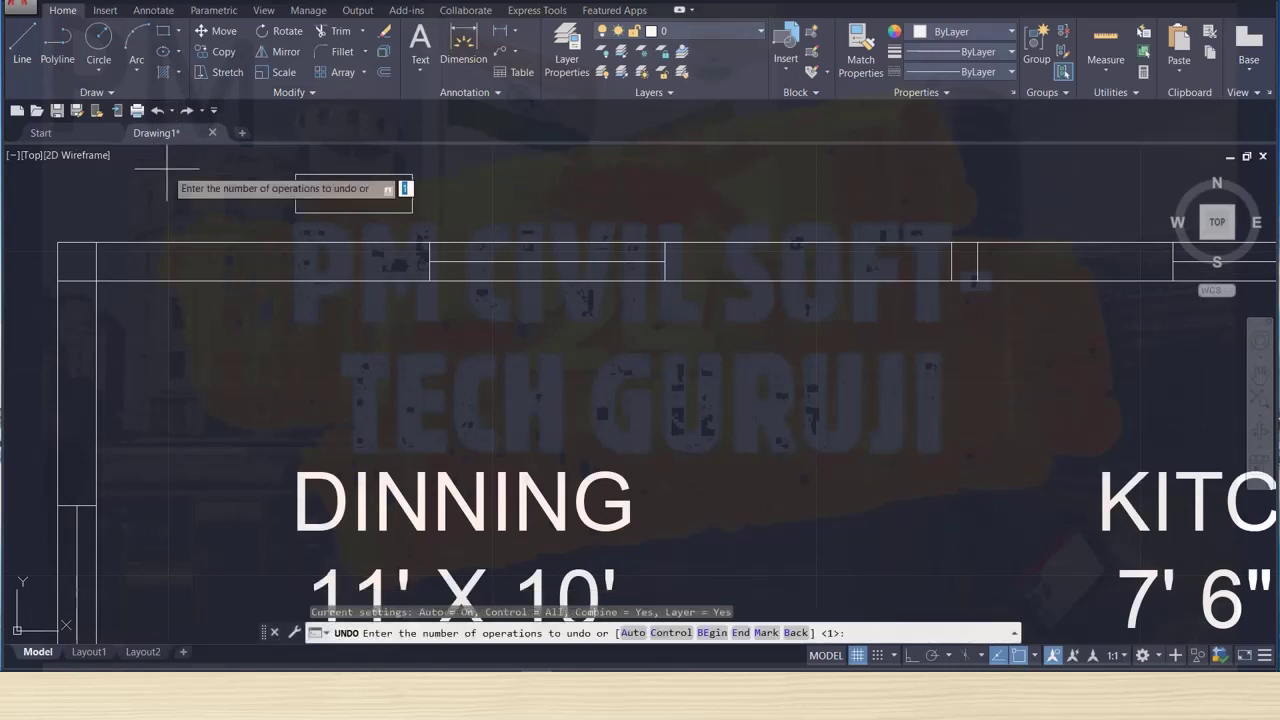
key("Escape")
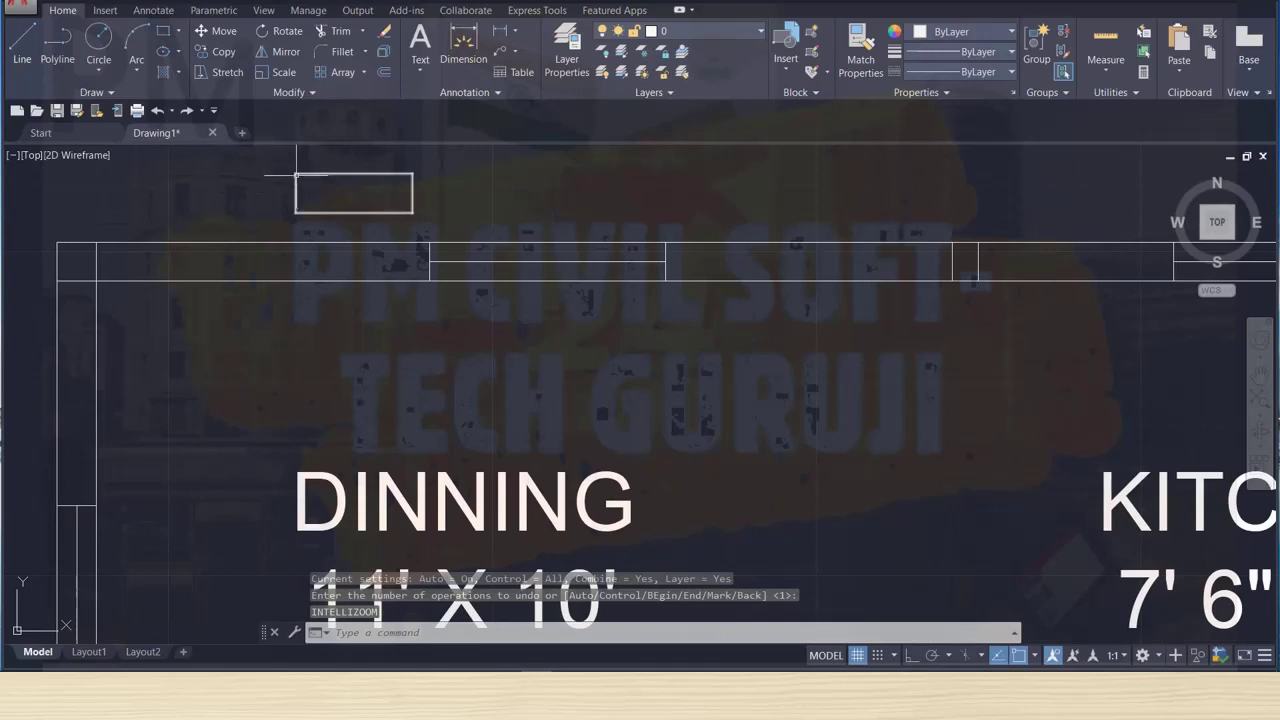
key("Escape")
key("Escape")
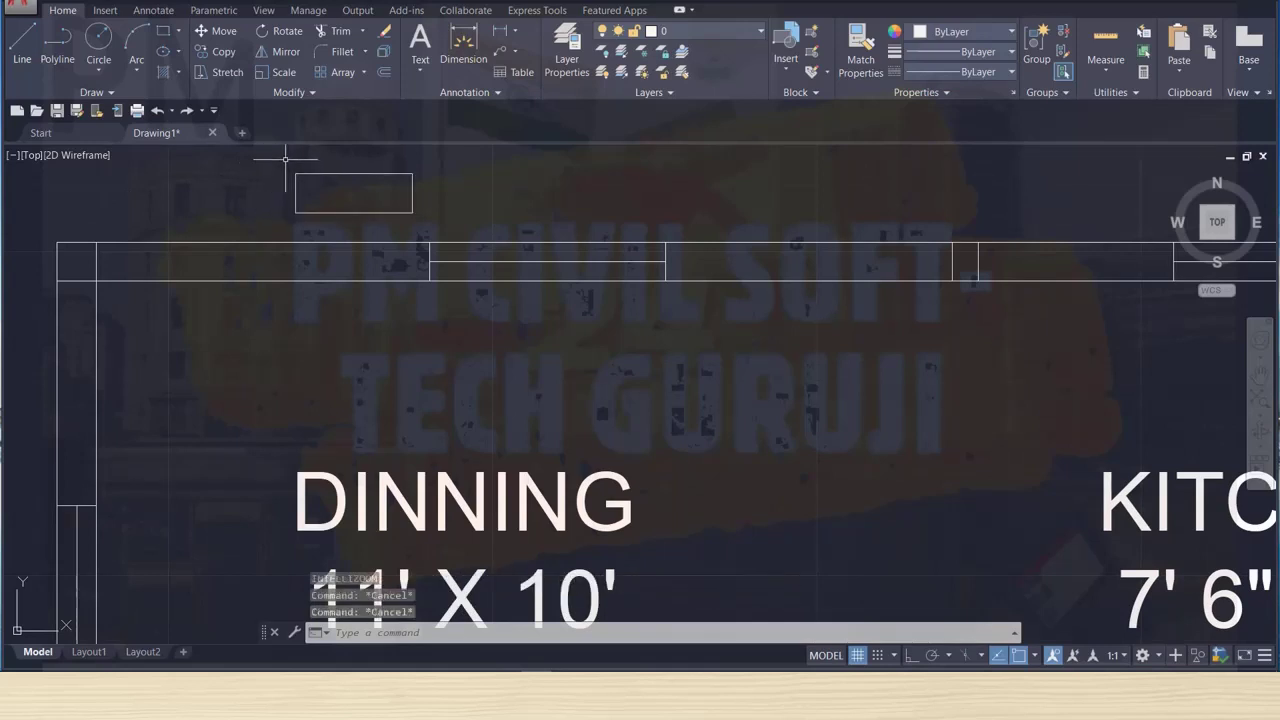
Copy the column rectangle from its top-left corner to the outer wall's top-left corner, then save.
left_click(285, 158)
left_click(465, 252)
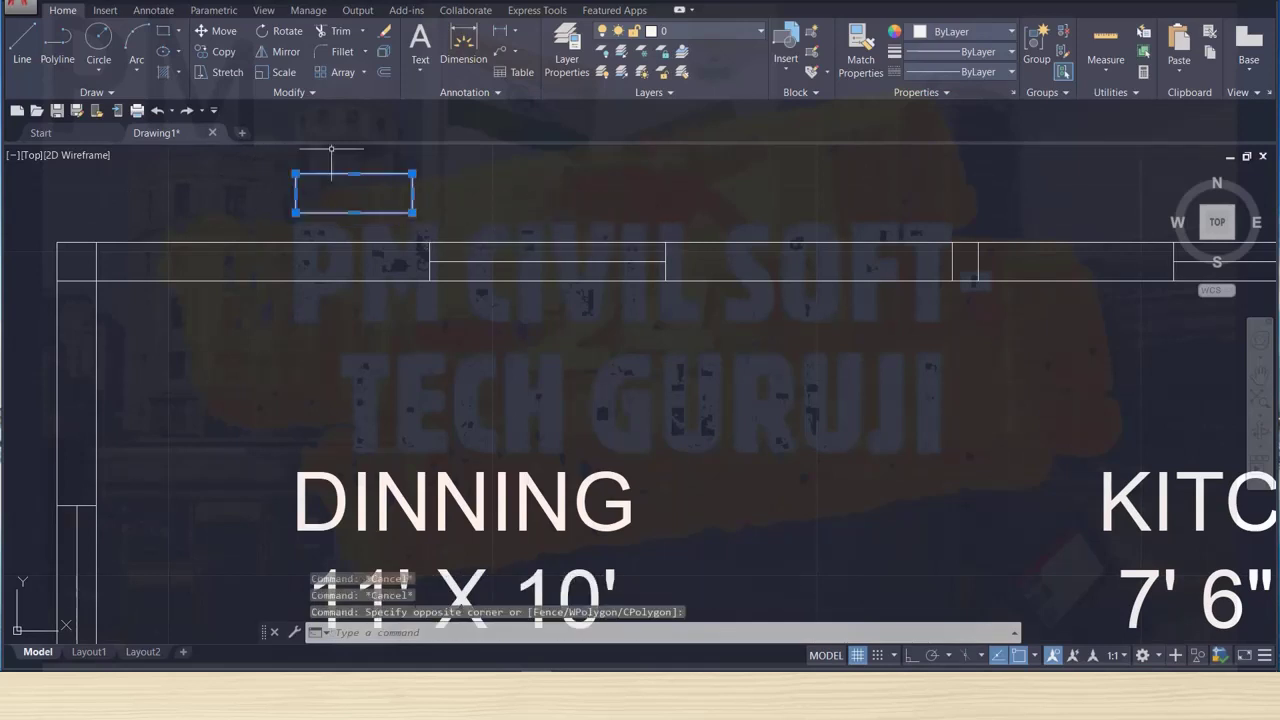
left_click(220, 52)
left_click(291, 172)
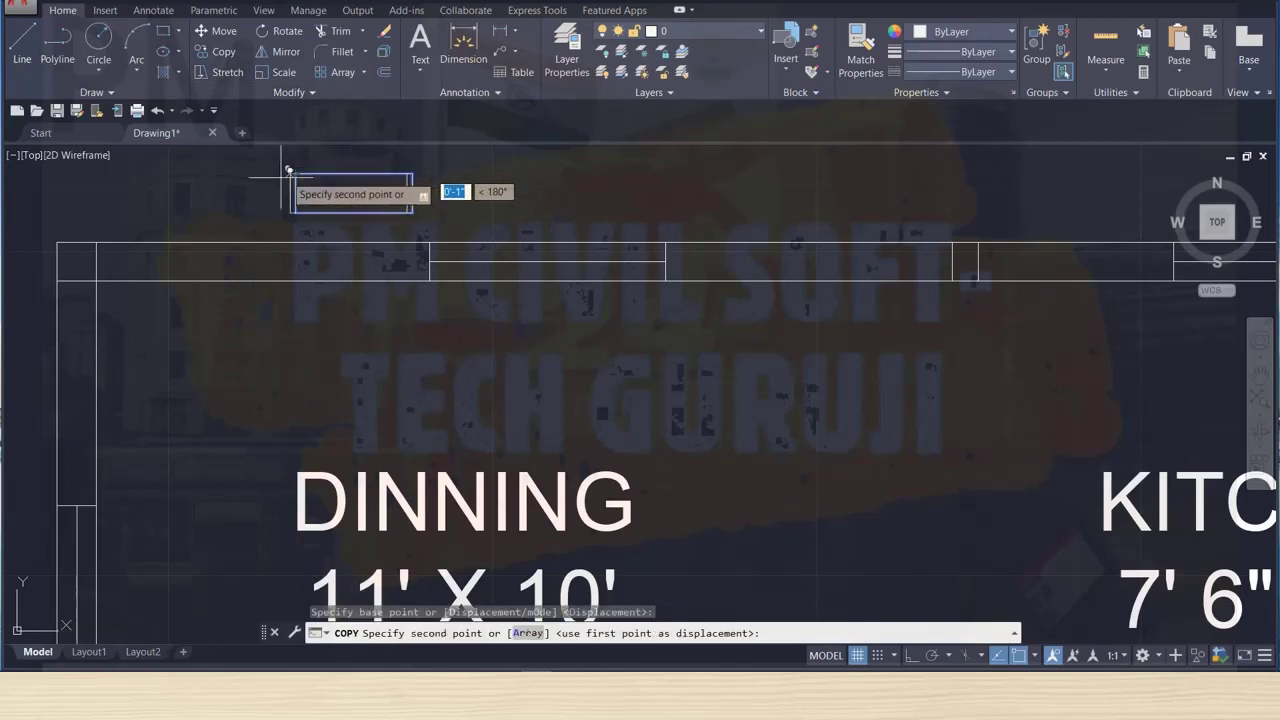
scroll(57, 240, "up", 3)
scroll(57, 235, "up", 2)
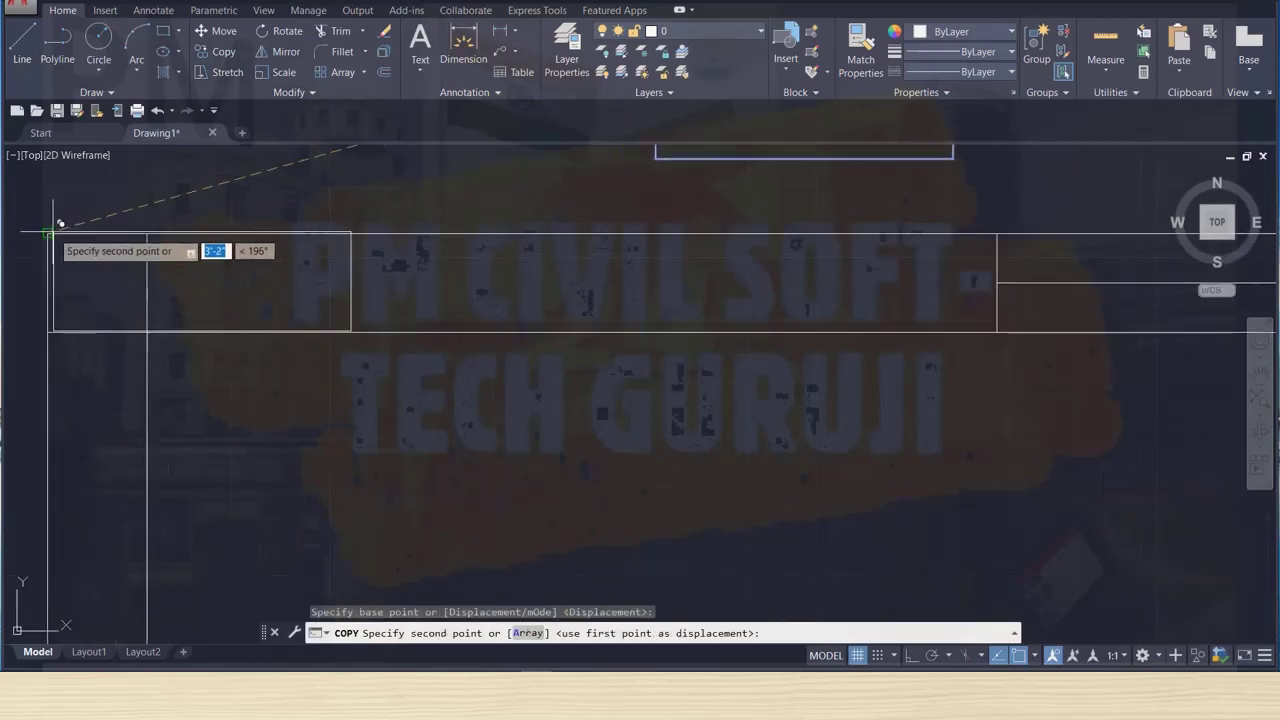
scroll(54, 233, "up", 2)
scroll(58, 230, "up", 2)
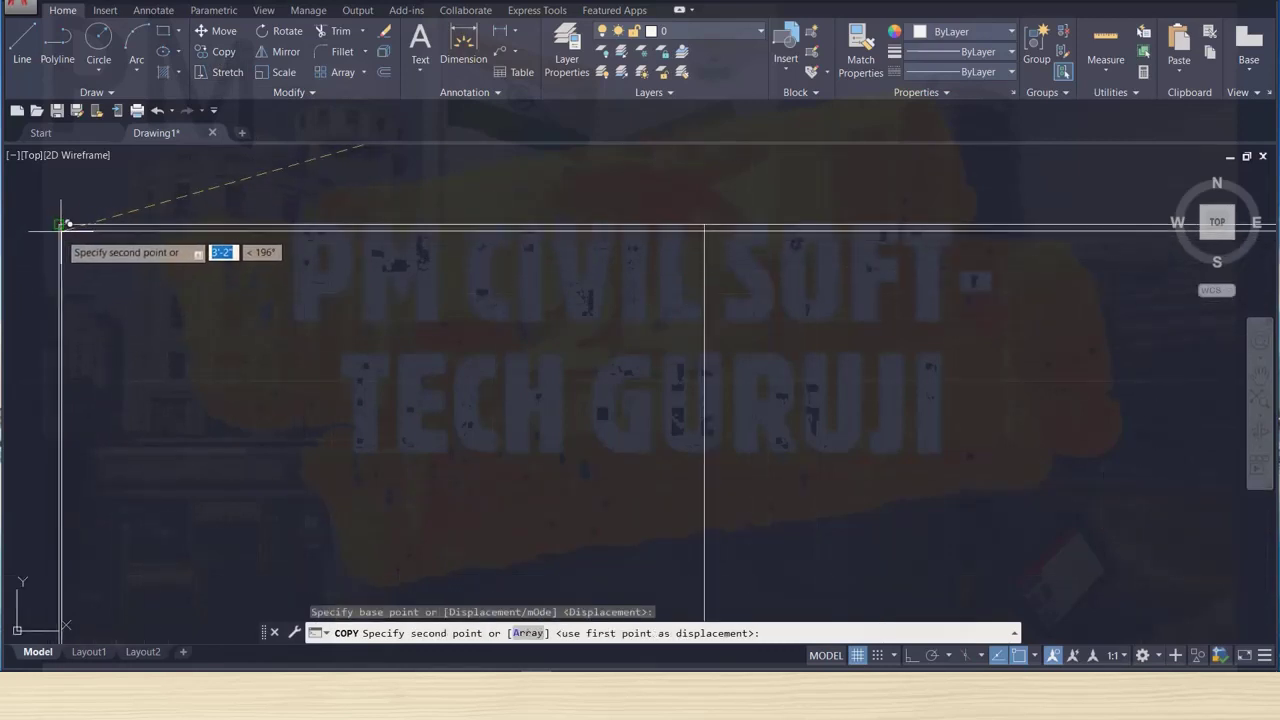
left_click(65, 217)
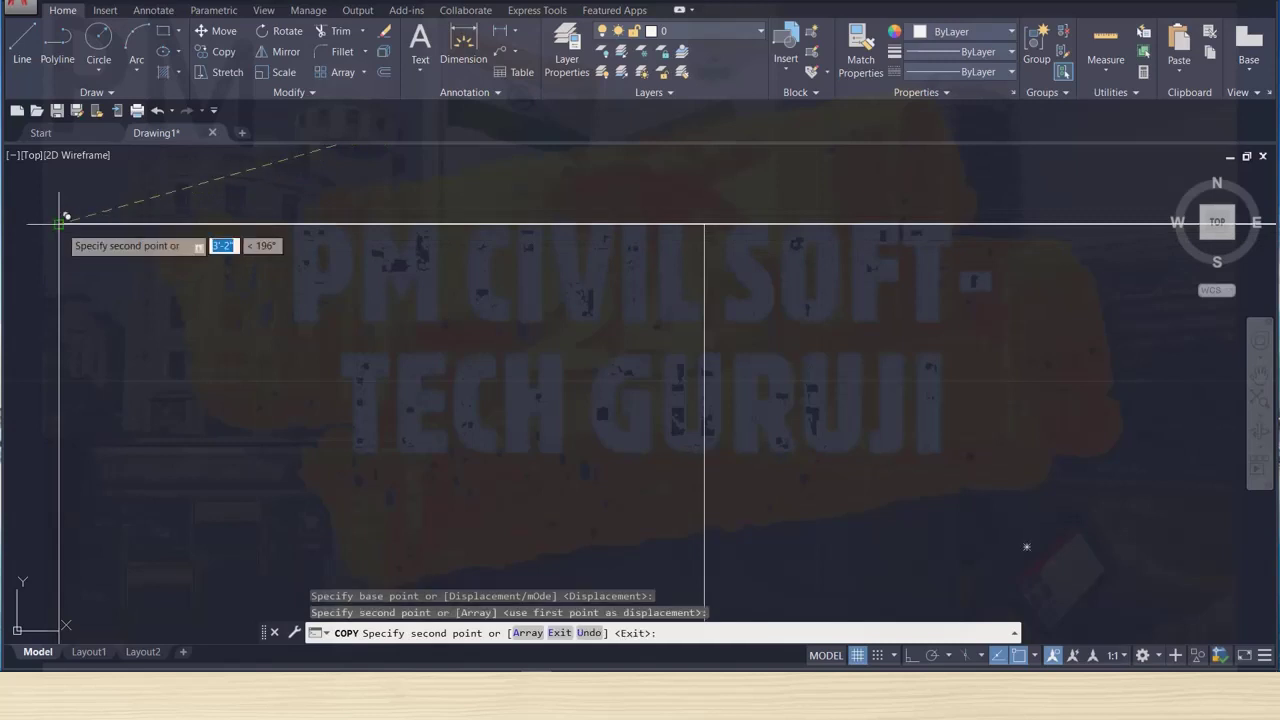
key("Escape")
scroll(320, 280, "down", 1)
scroll(338, 290, "down", 1)
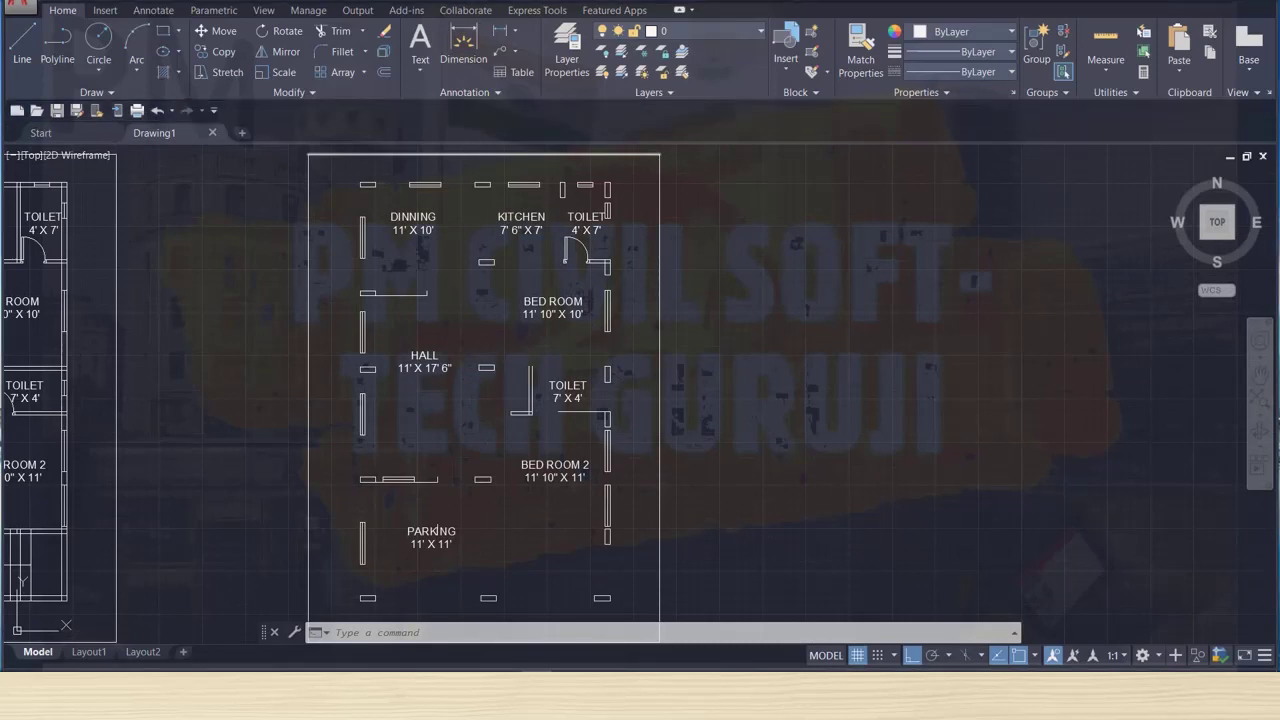
key("ctrl+s")
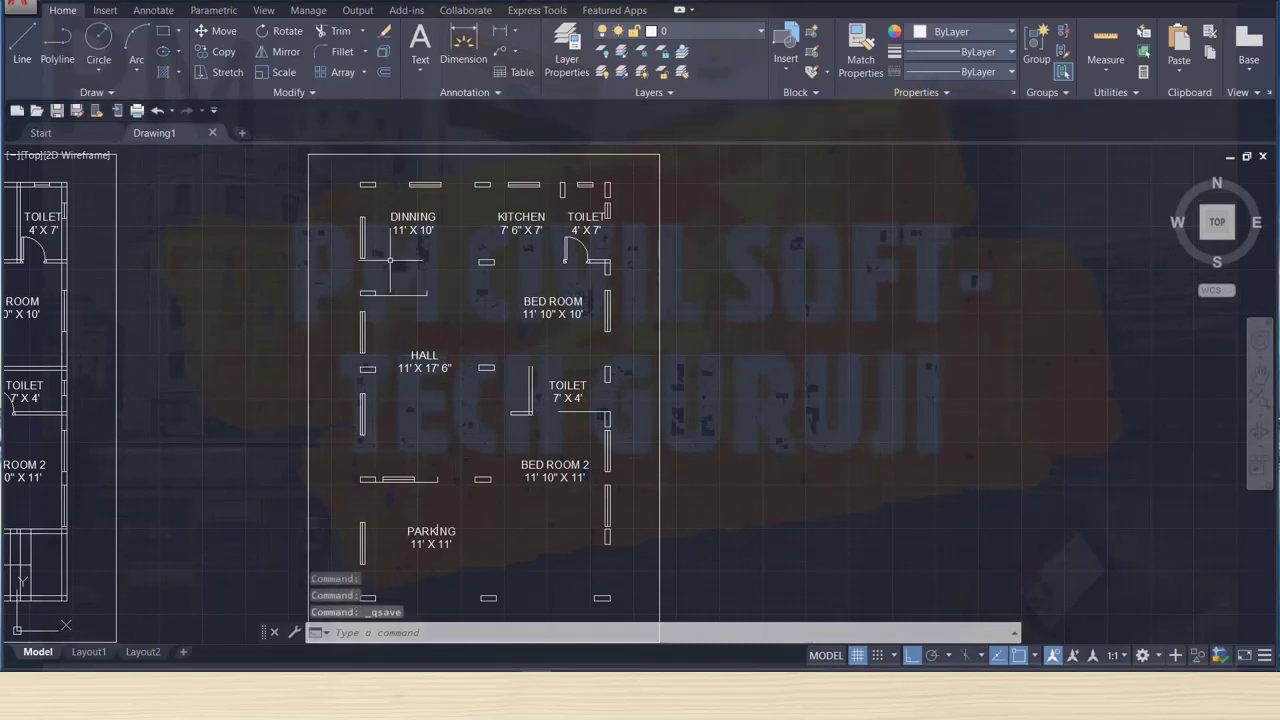
scroll(450, 170, "up", 2)
Trace a 9'-6"-long rectangular polyline over the dining room's top wall between the column outlines.
scroll(450, 168, "up", 2)
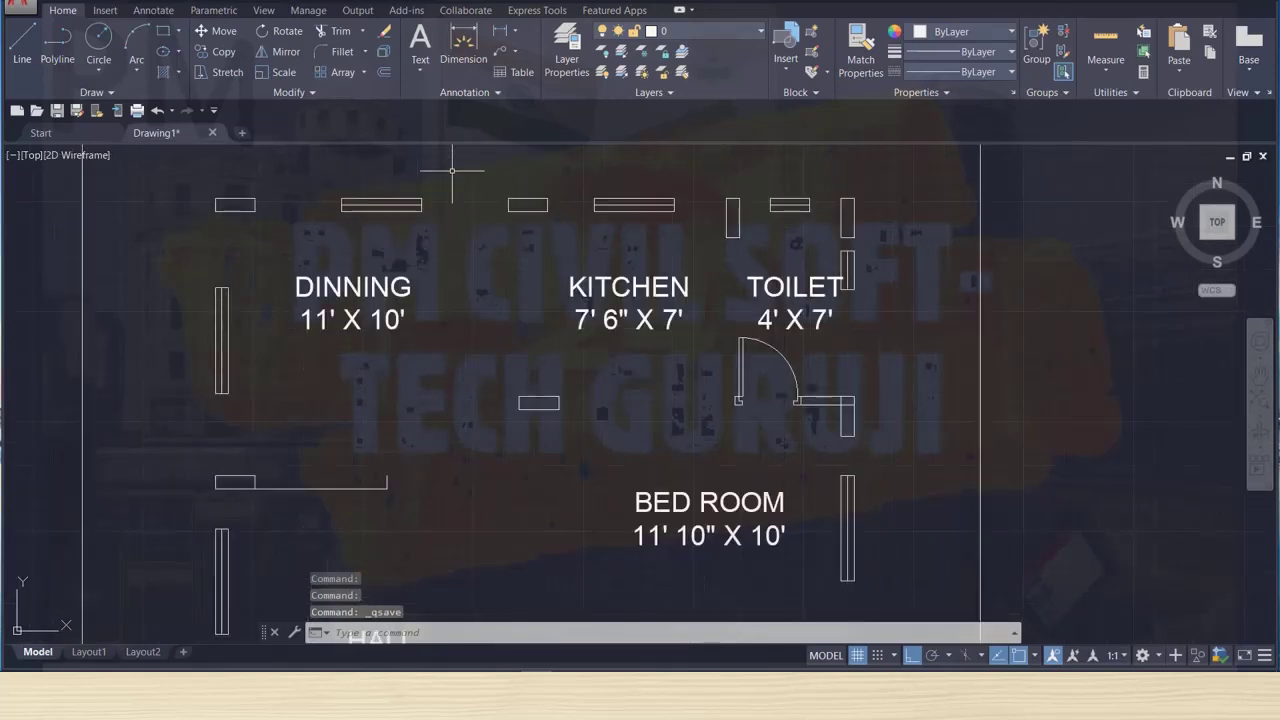
scroll(450, 171, "up", 2)
scroll(150, 195, "up", 2)
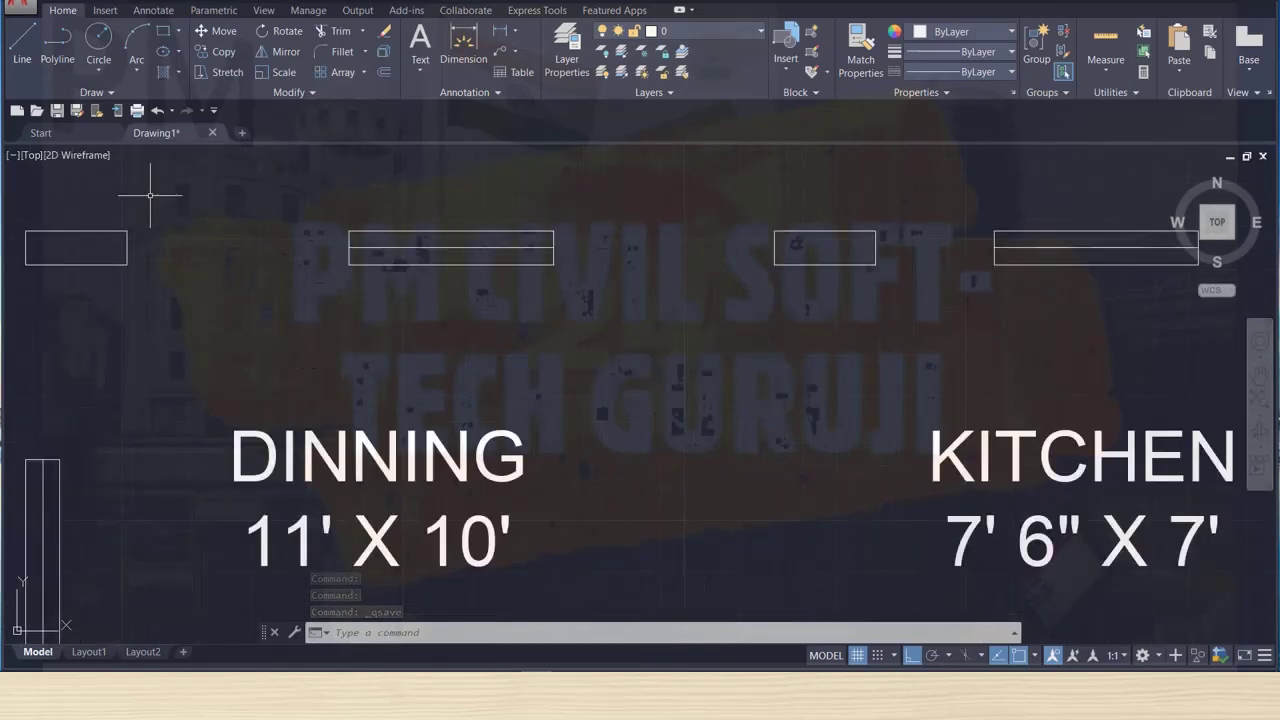
left_click(60, 45)
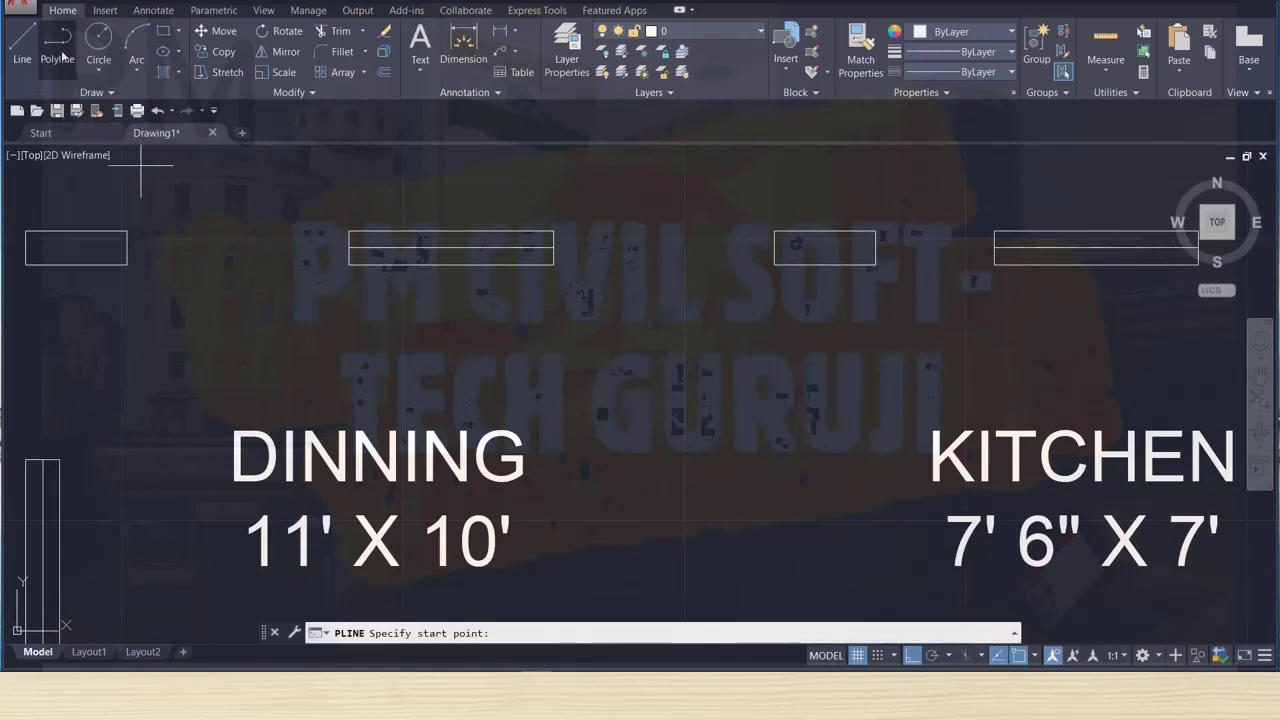
left_click(127, 232)
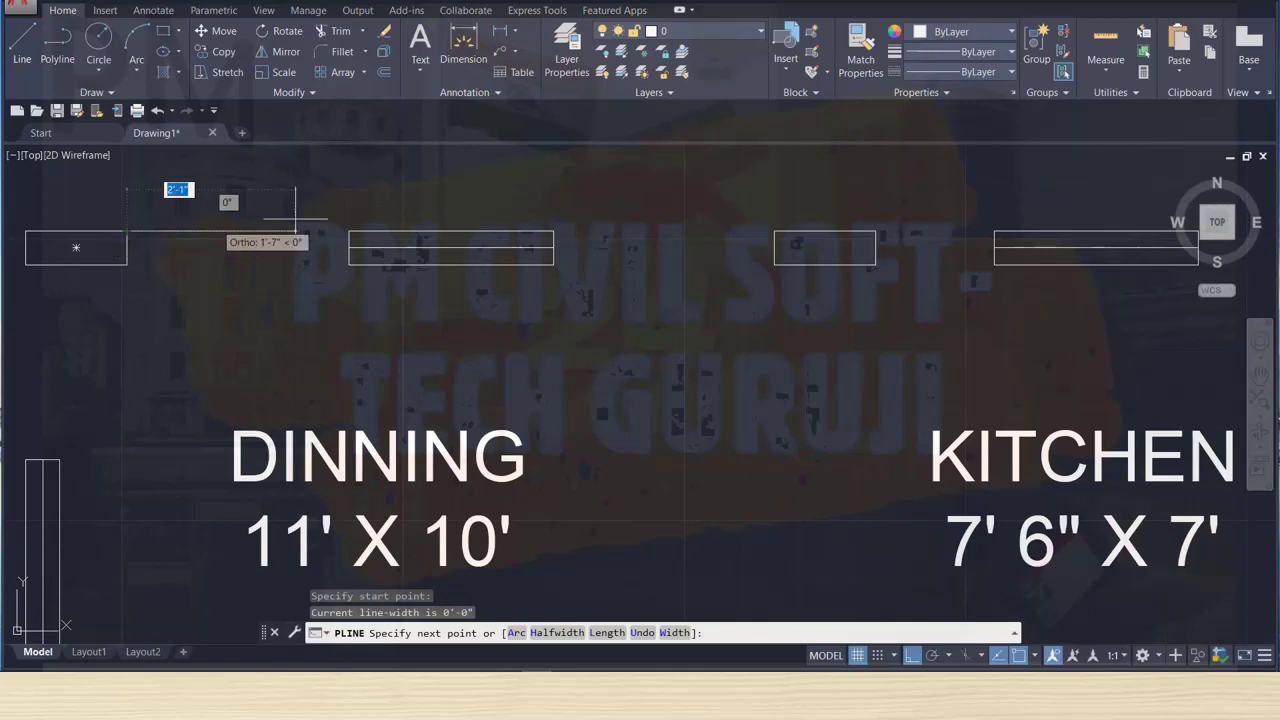
left_click(774, 232)
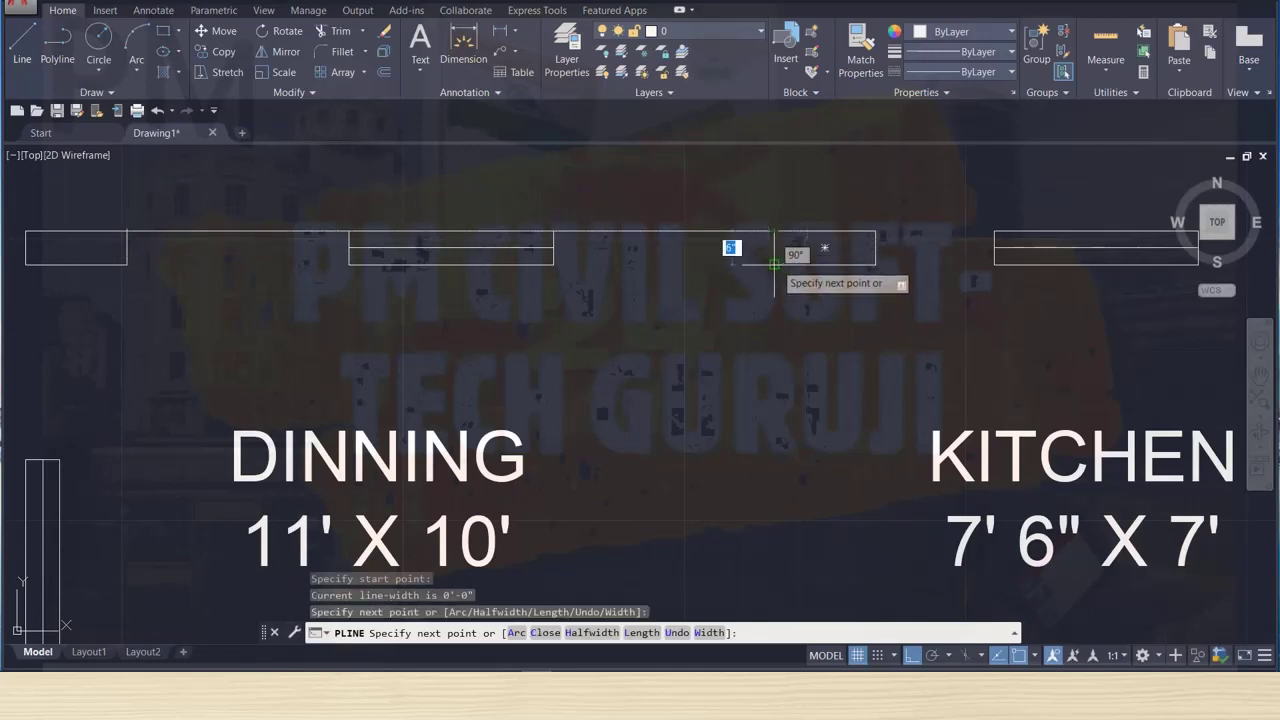
left_click(770, 264)
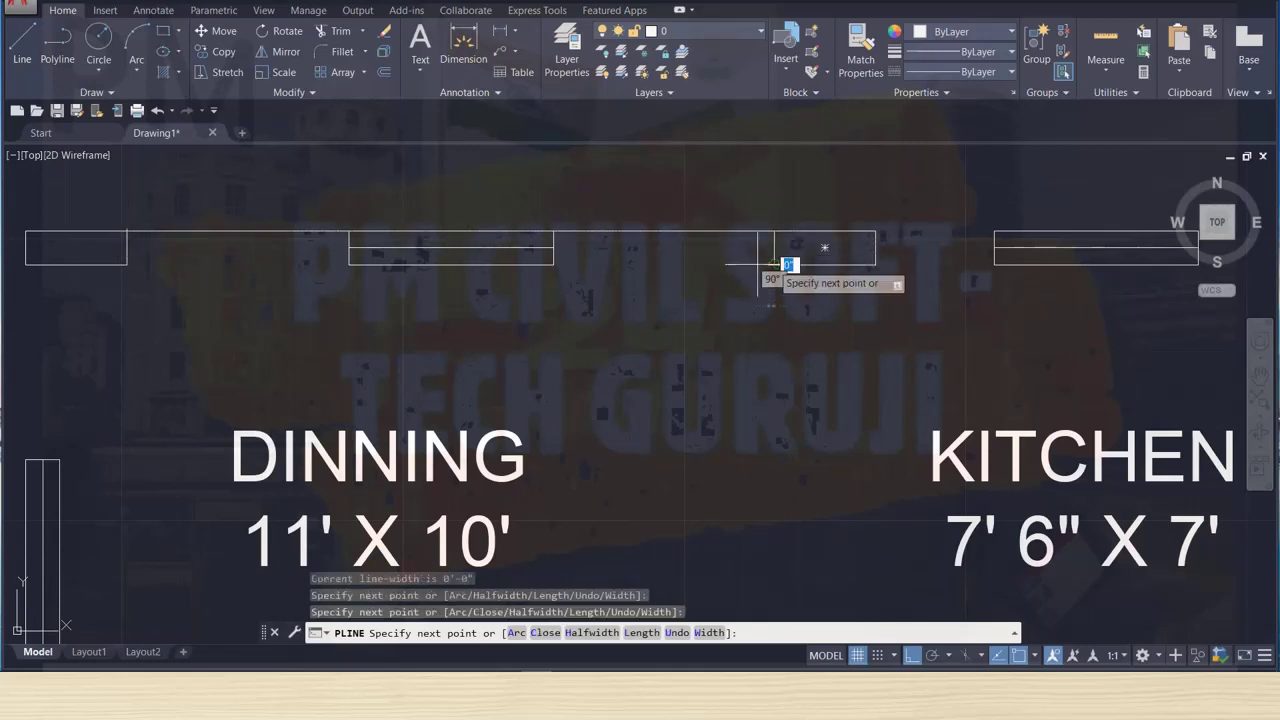
left_click(127, 264)
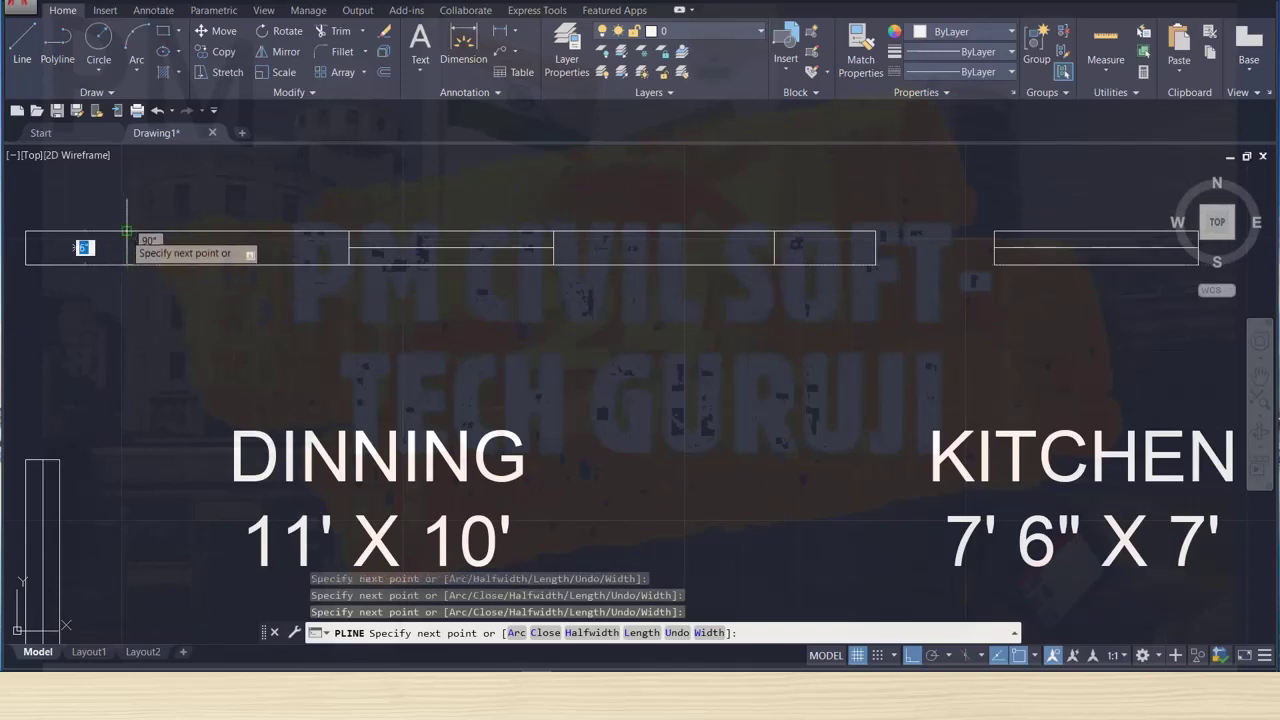
left_click(127, 232)
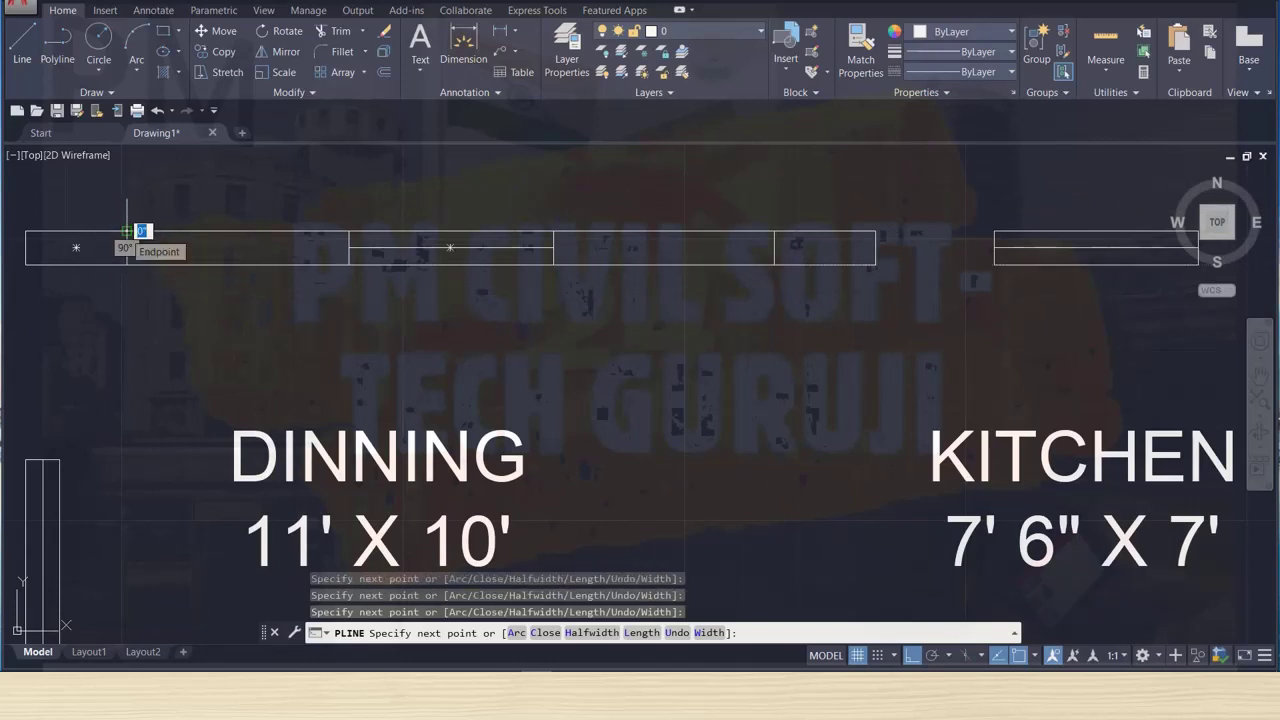
key("Escape")
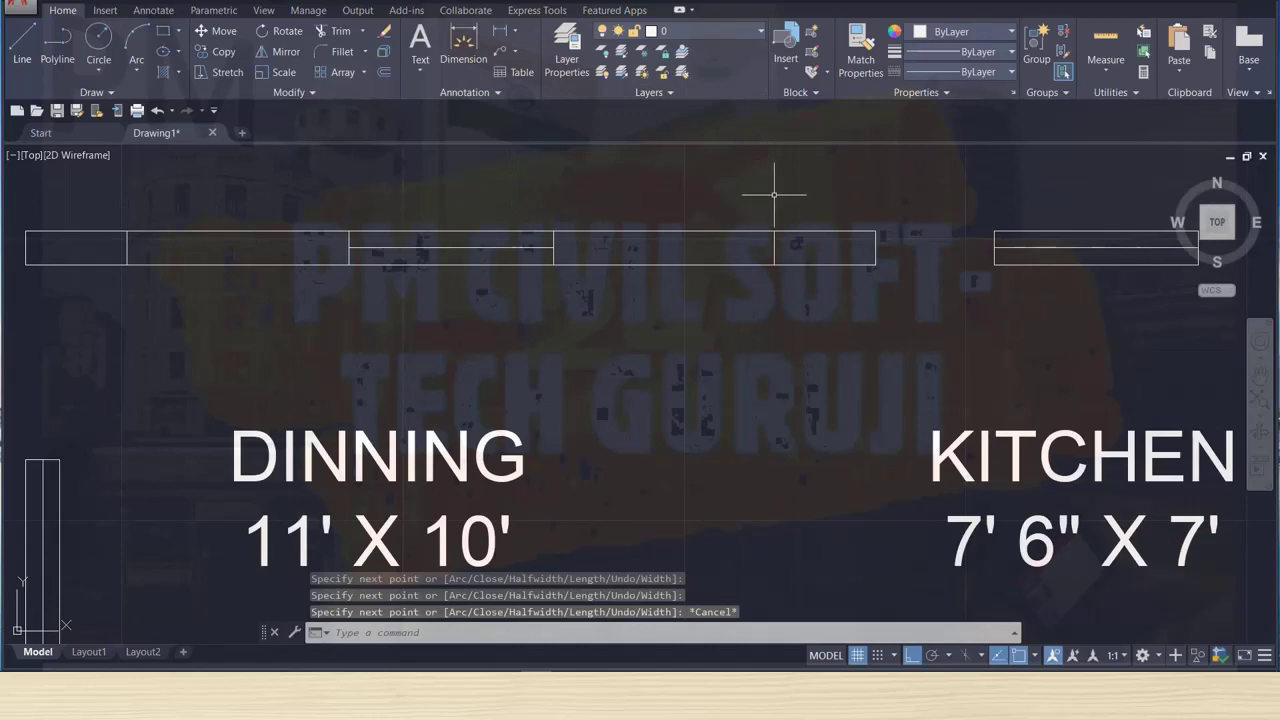
scroll(766, 194, "down", 2)
scroll(777, 197, "up", 2)
middle_click_drag(777, 197, 150, 237)
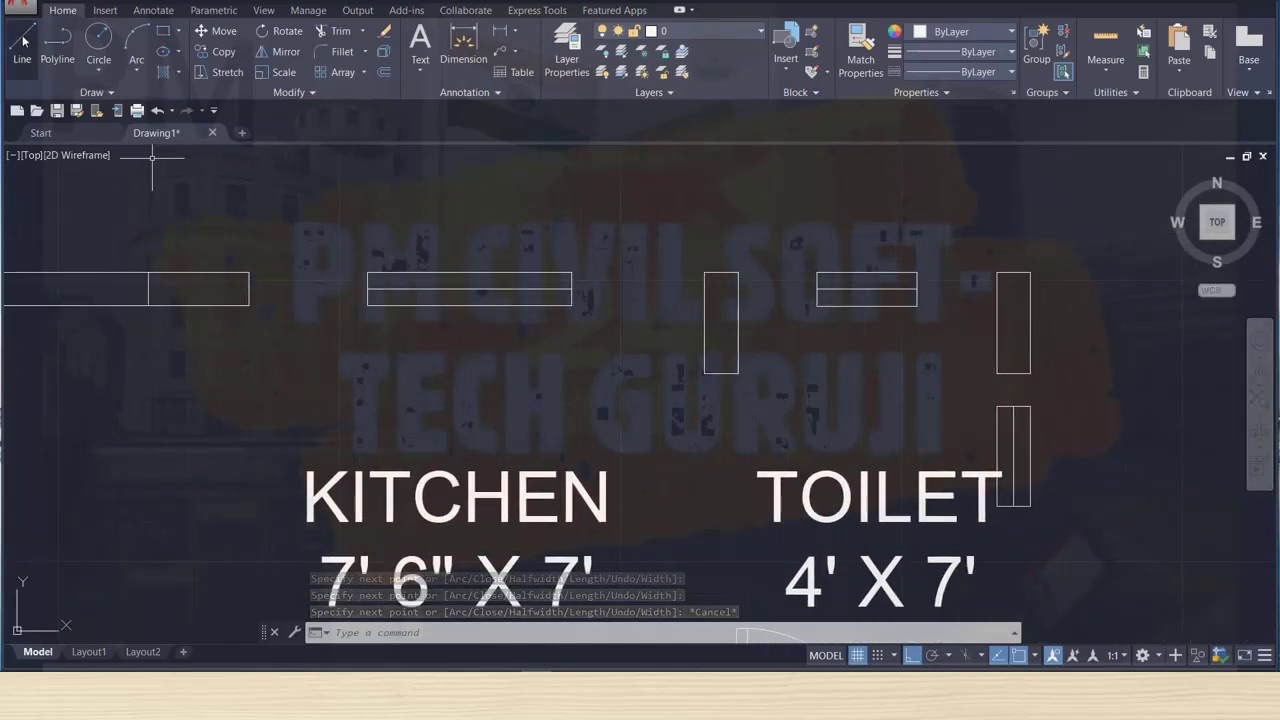
Outline the top wall section above the kitchen with a rectangular polyline.
left_click(61, 60)
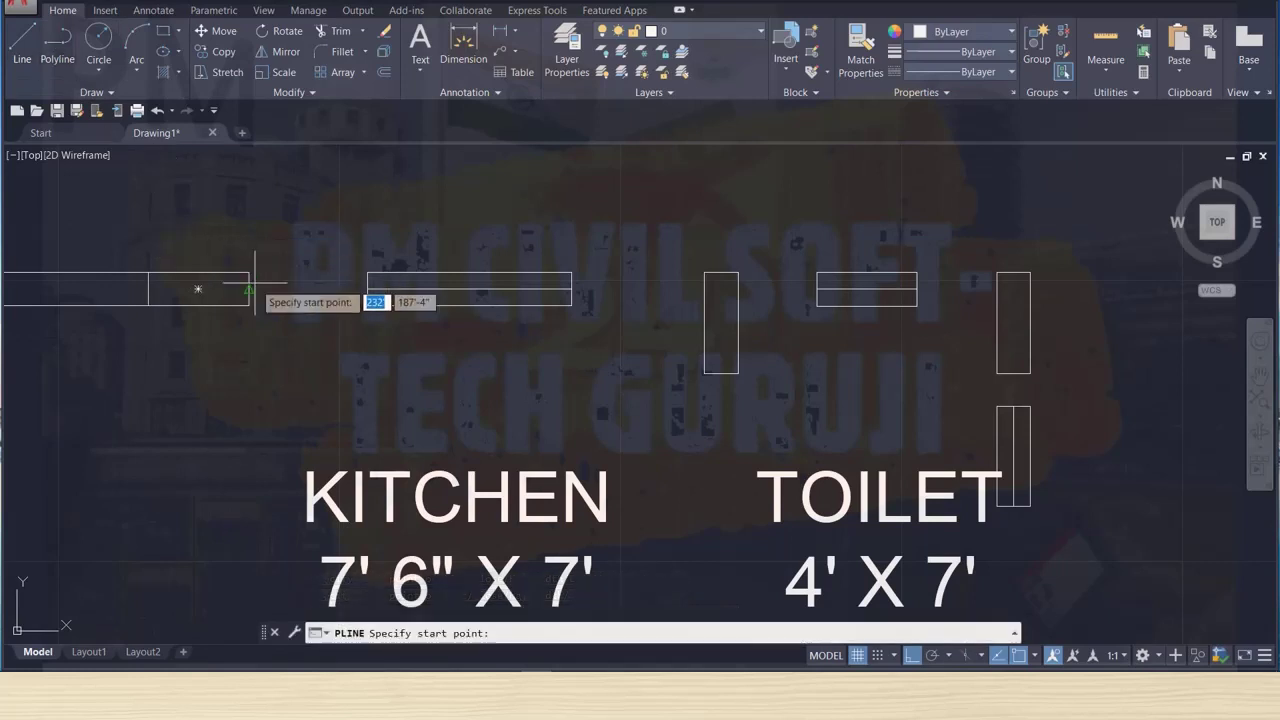
left_click(248, 272)
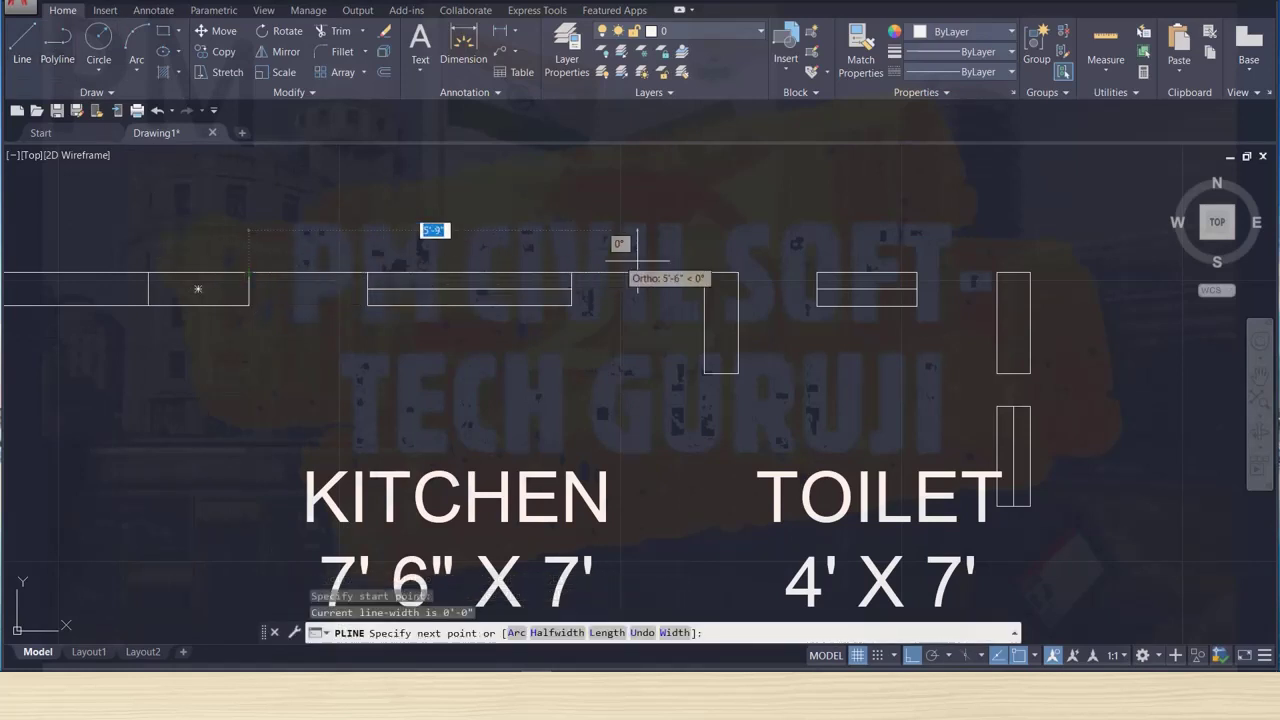
left_click(704, 272)
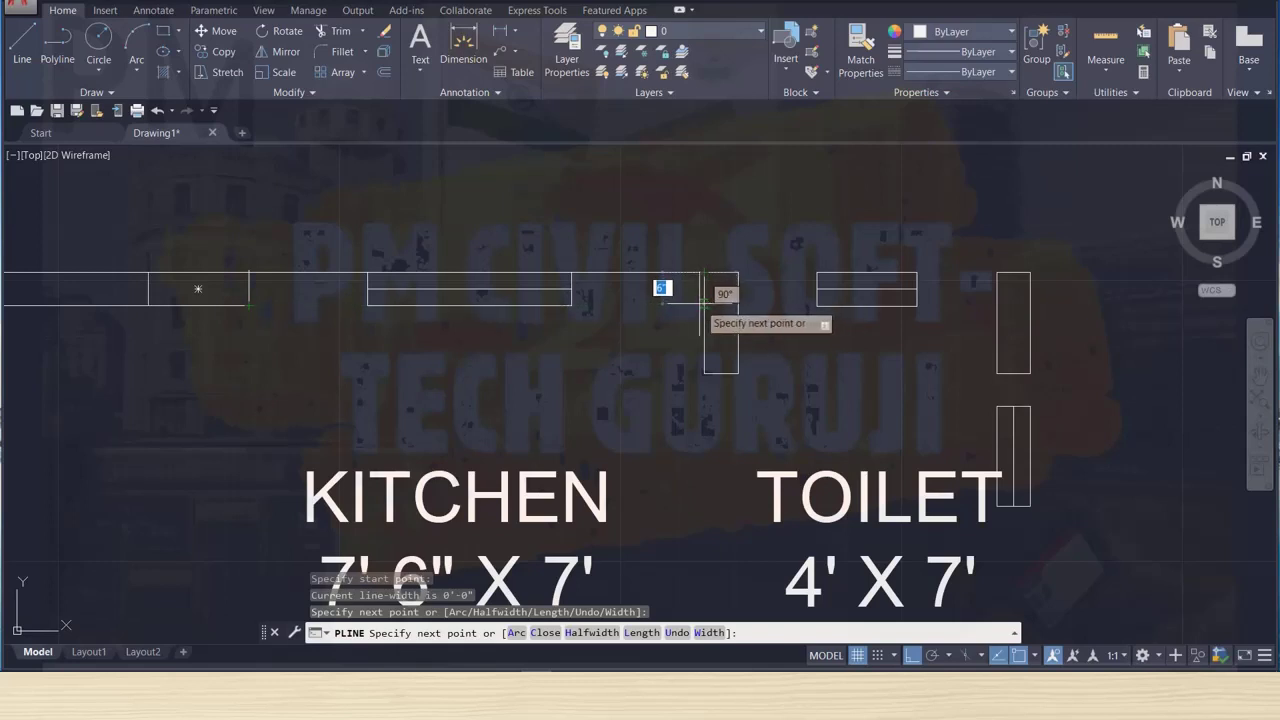
left_click(703, 302)
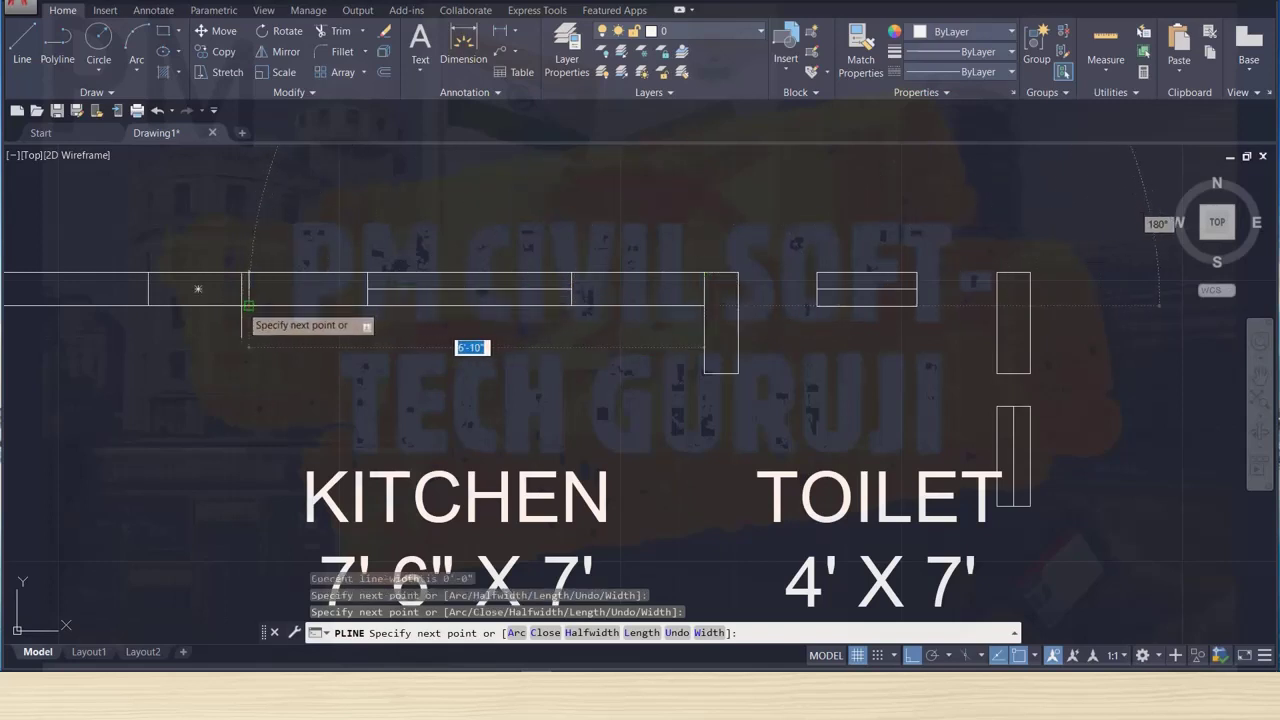
left_click(249, 300)
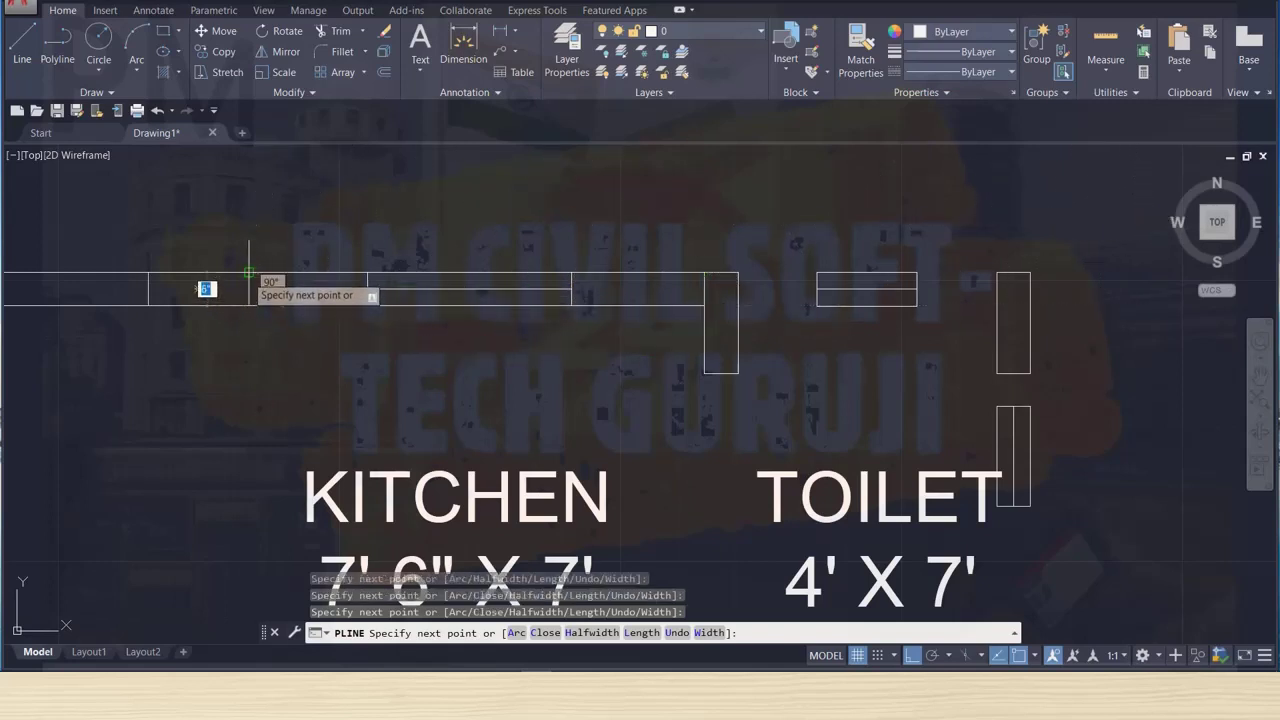
left_click(249, 272)
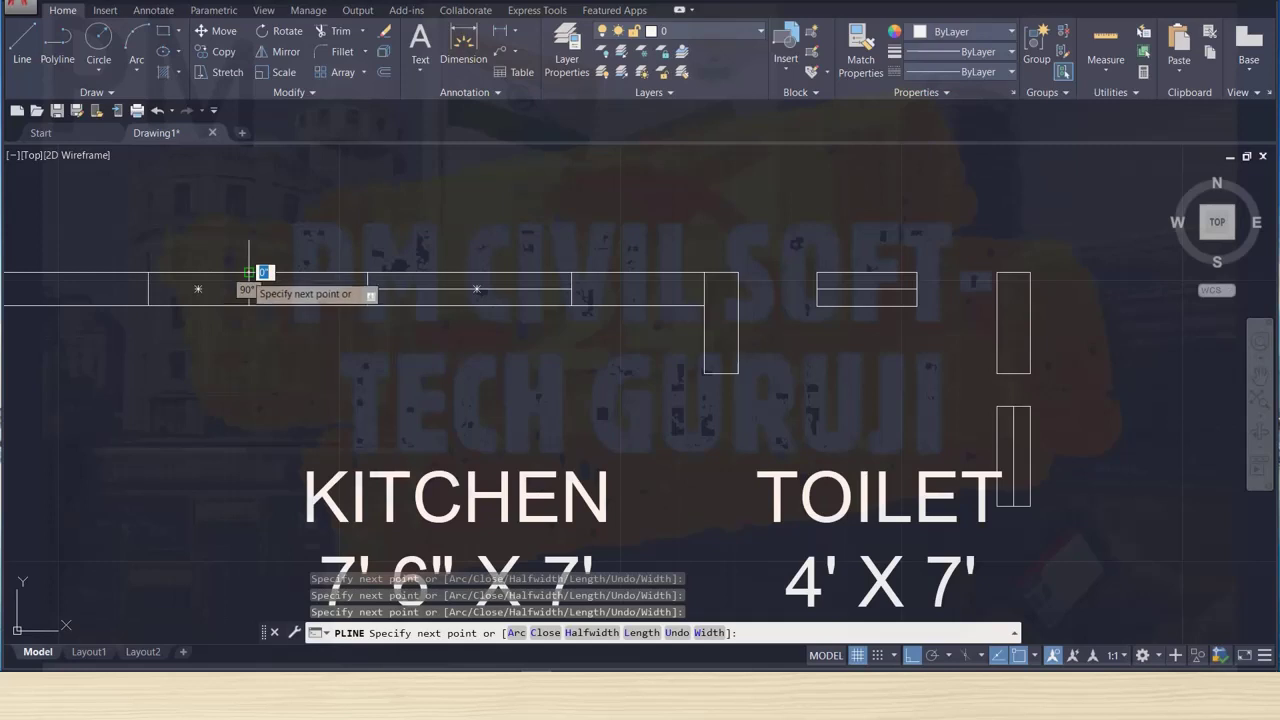
key("Escape")
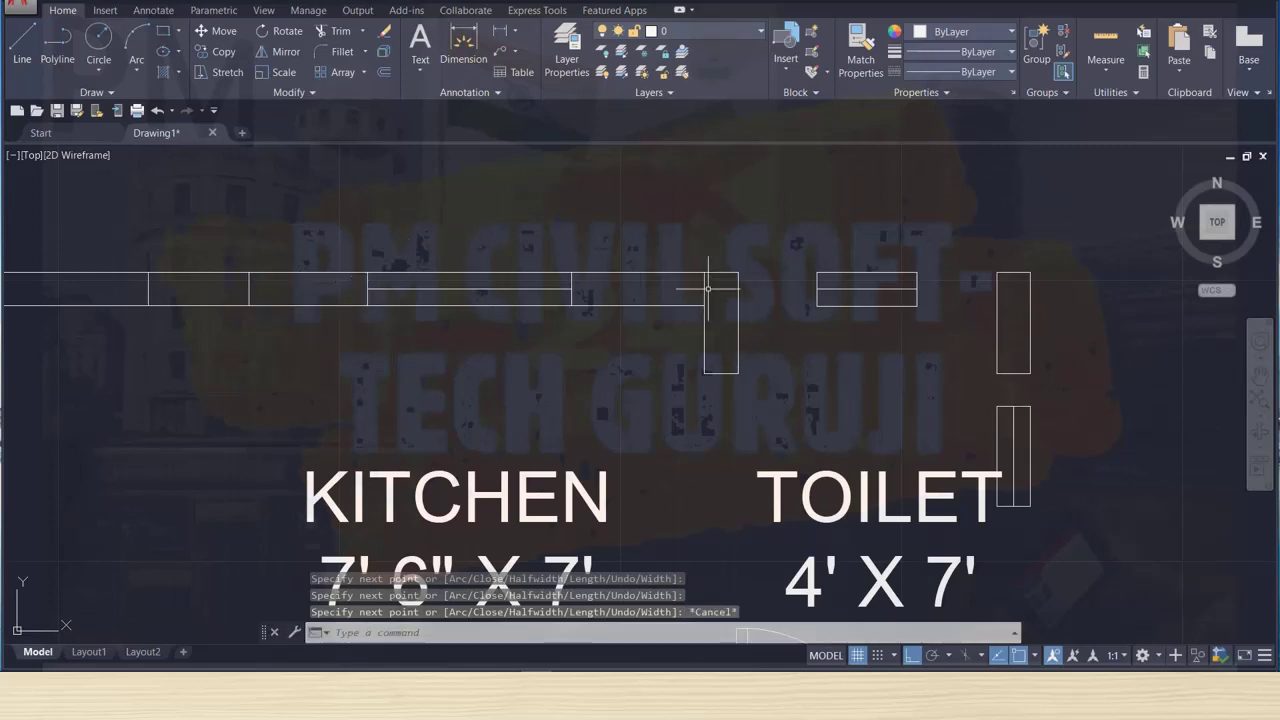
Outline the top wall above the toilet with a 6-deep rectangular polyline.
left_click(52, 45)
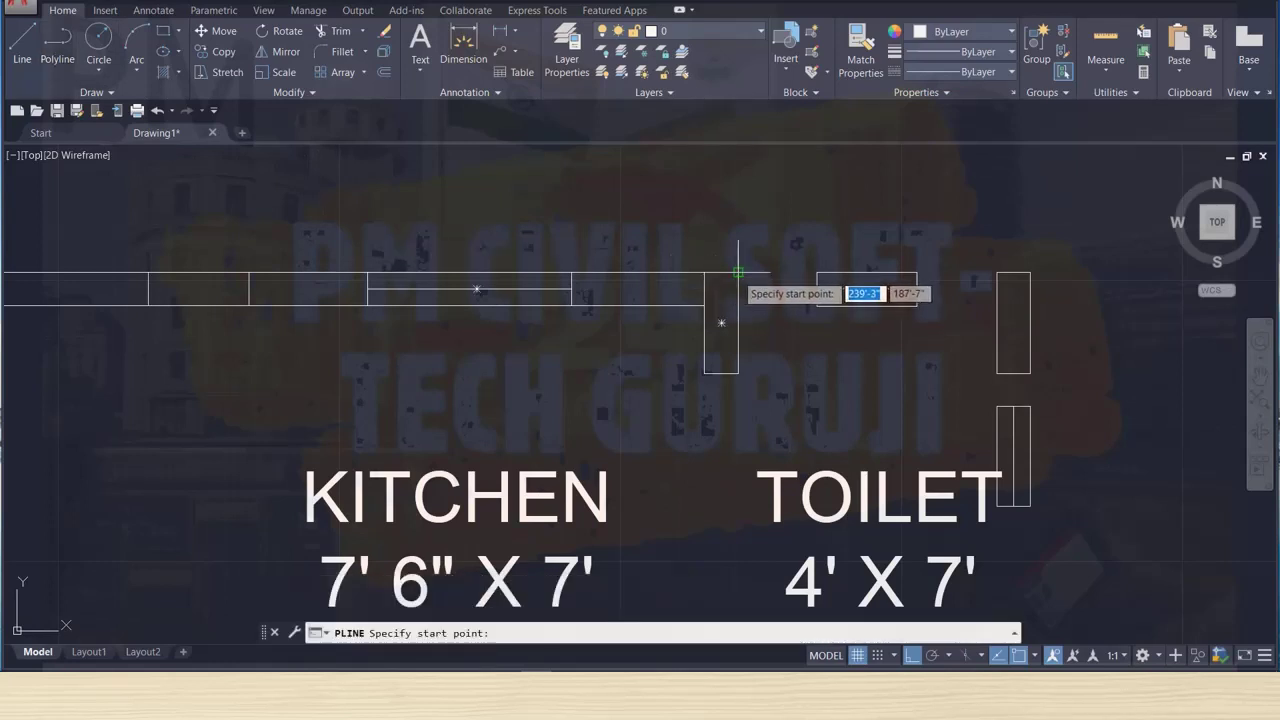
left_click(738, 272)
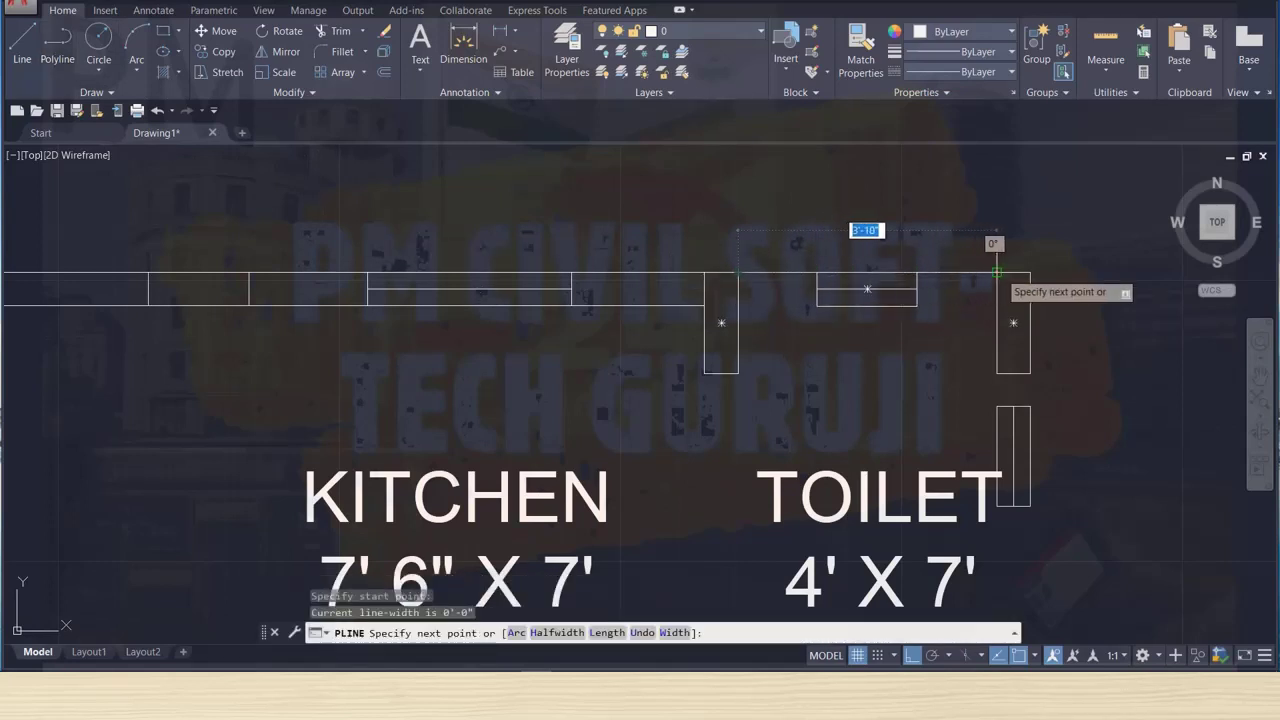
left_click(997, 271)
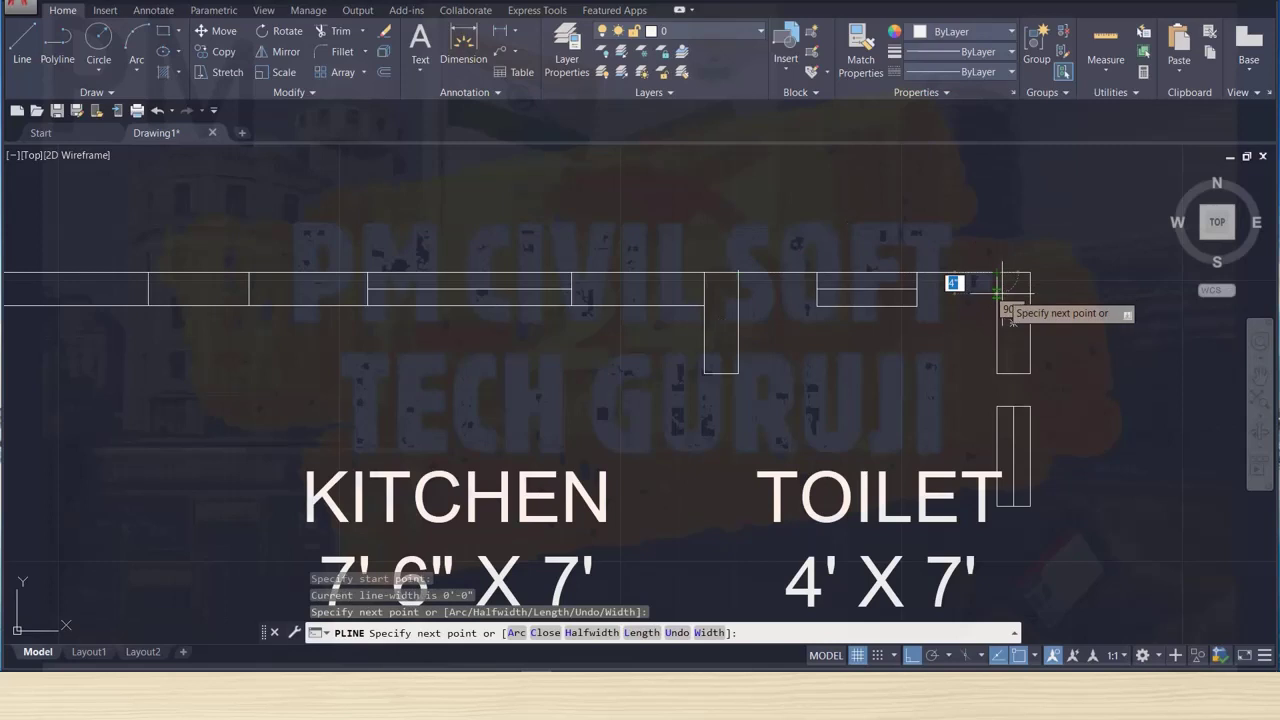
type("6")
key("Return")
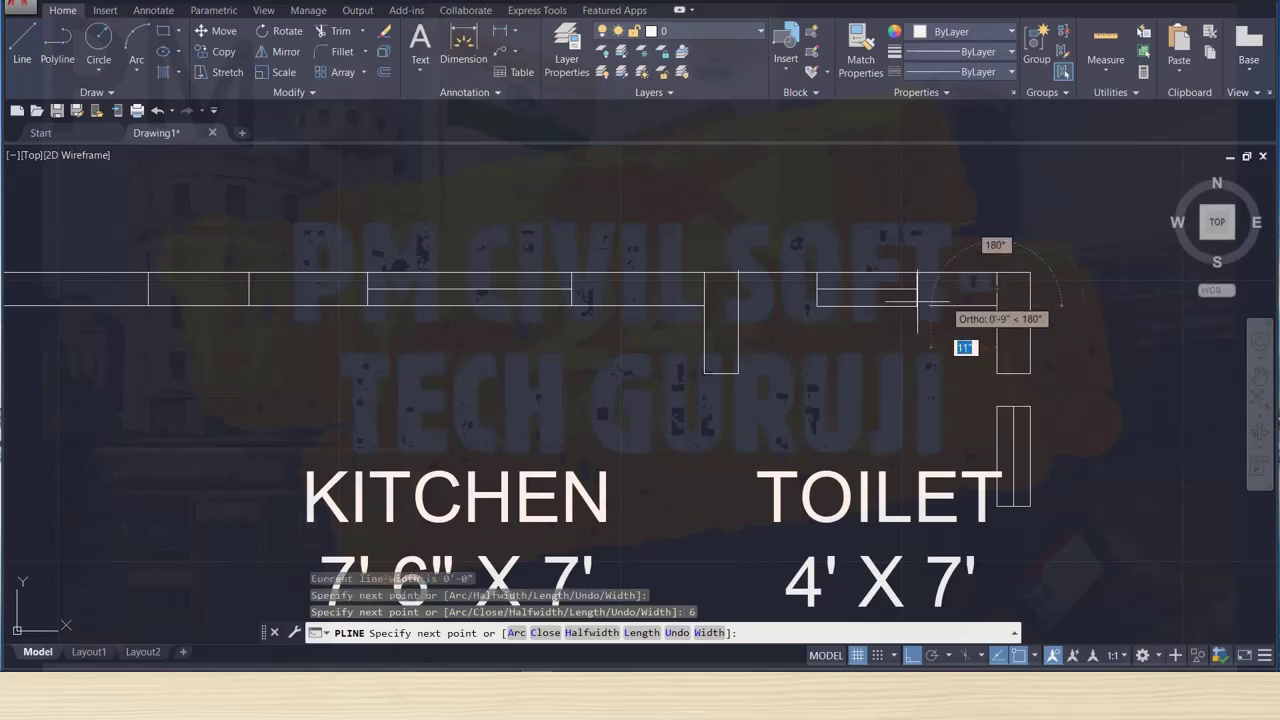
left_click(736, 307)
left_click(738, 272)
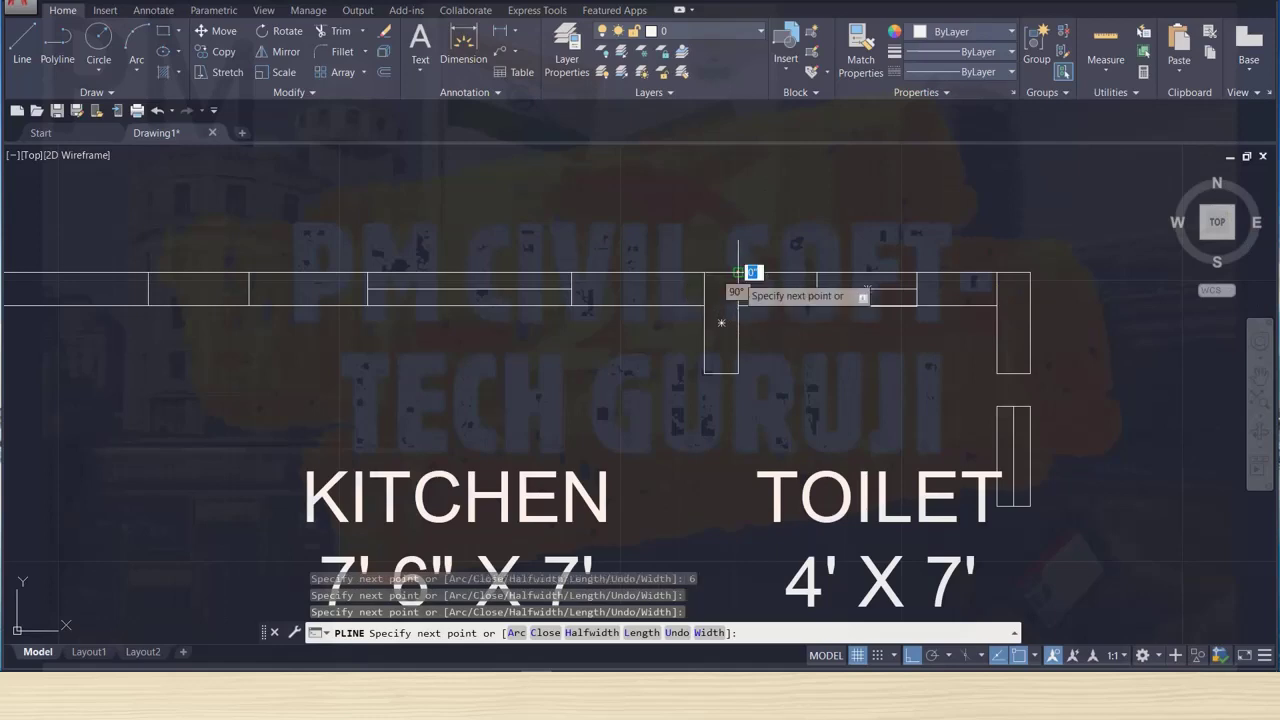
key("Escape")
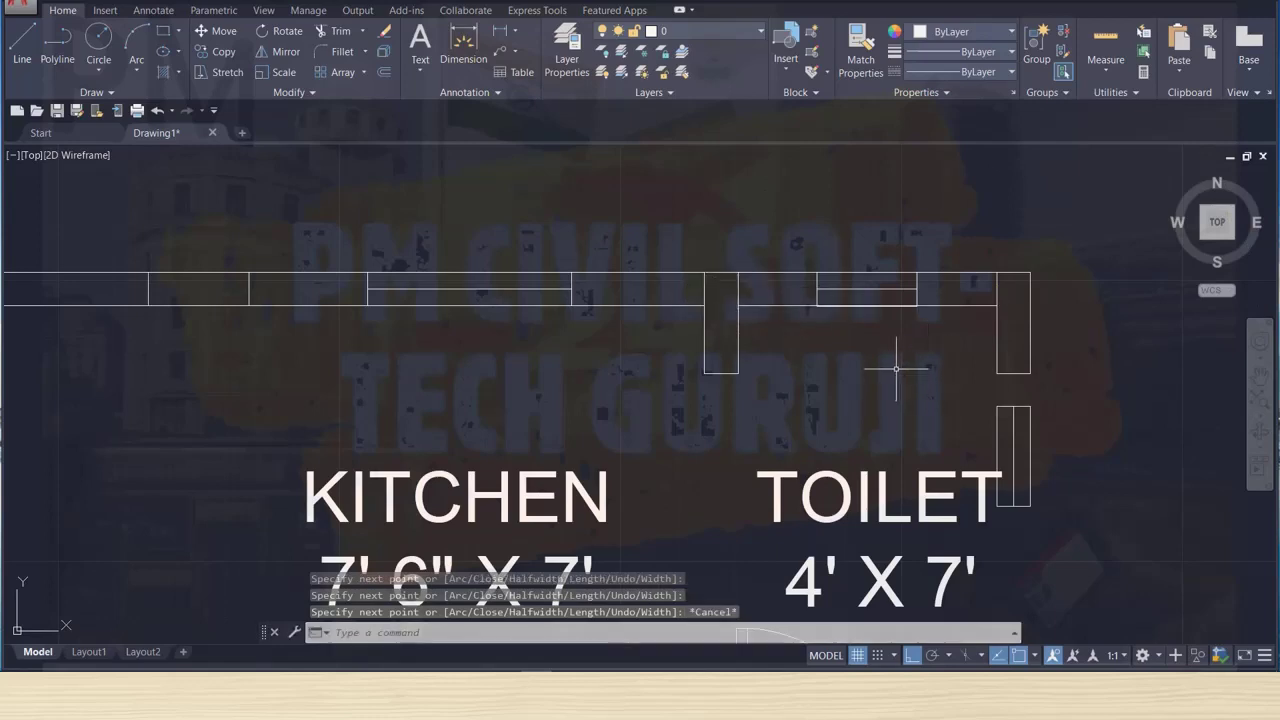
scroll(880, 385, "down", 2)
middle_click_drag(851, 386, 749, 252)
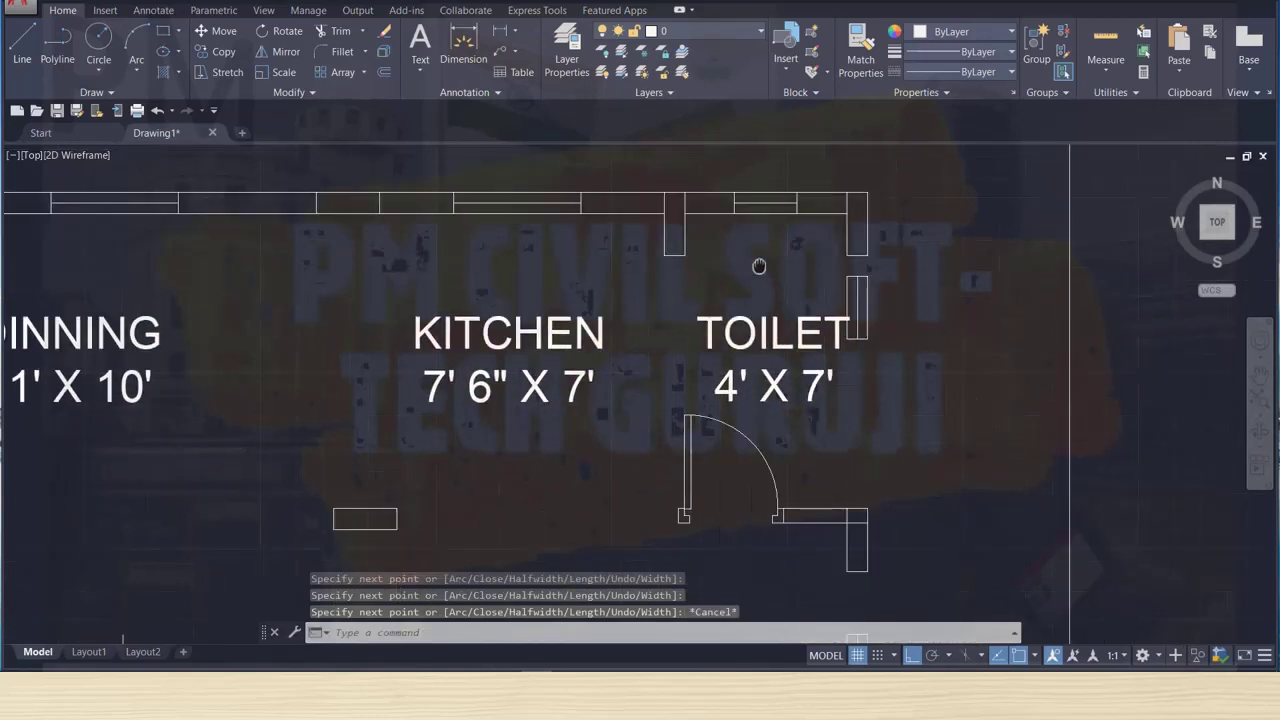
Save, then trace a closed vertical polyline rectangle along the toilet's right wall.
key("ctrl+s")
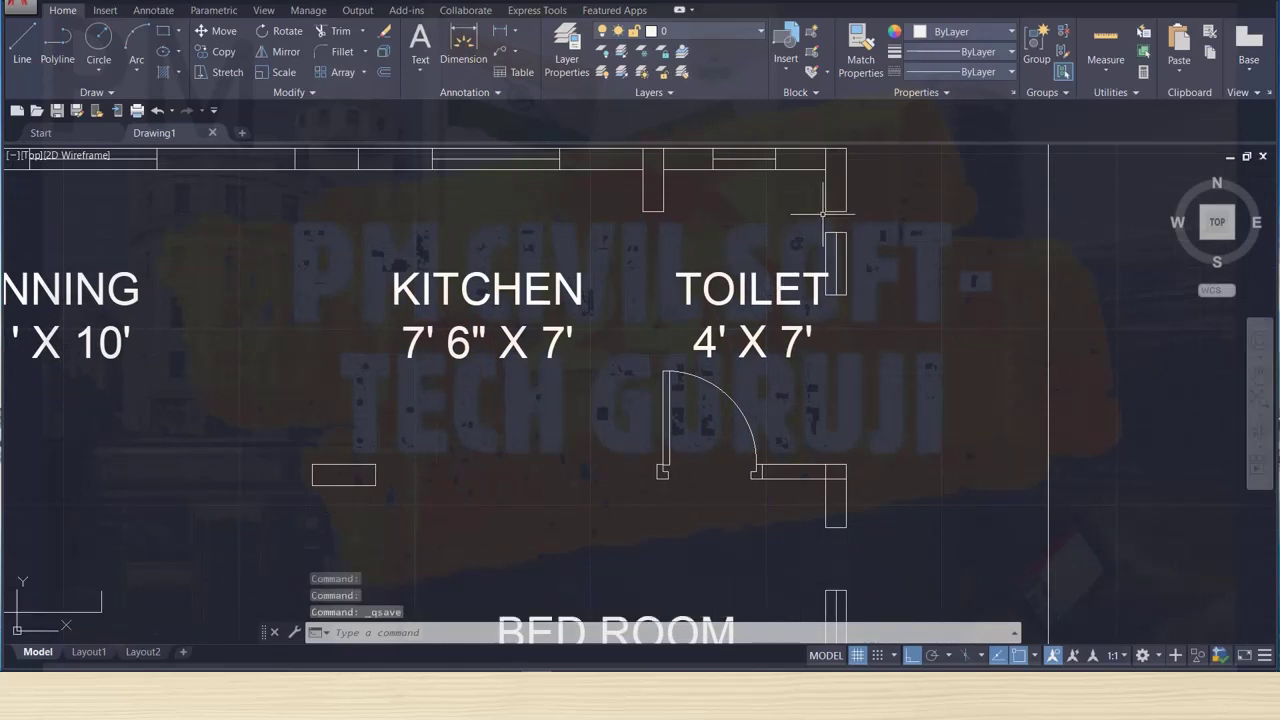
left_click(57, 48)
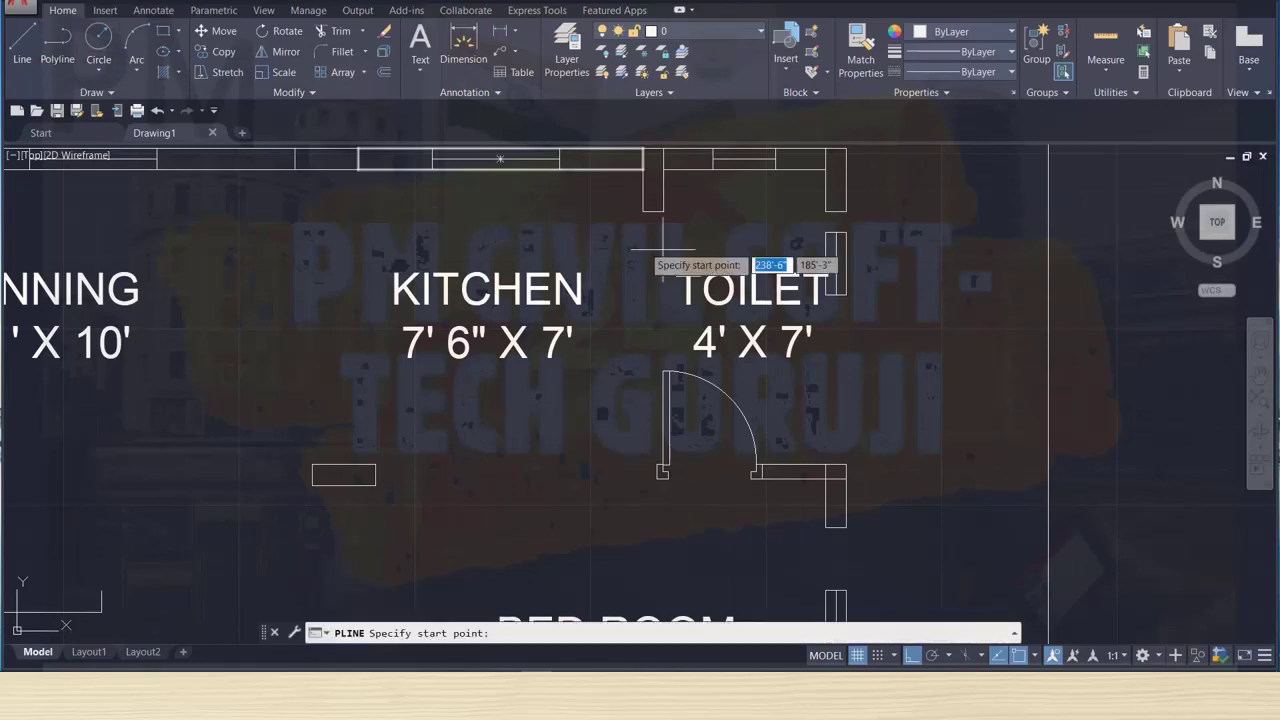
left_click(825, 211)
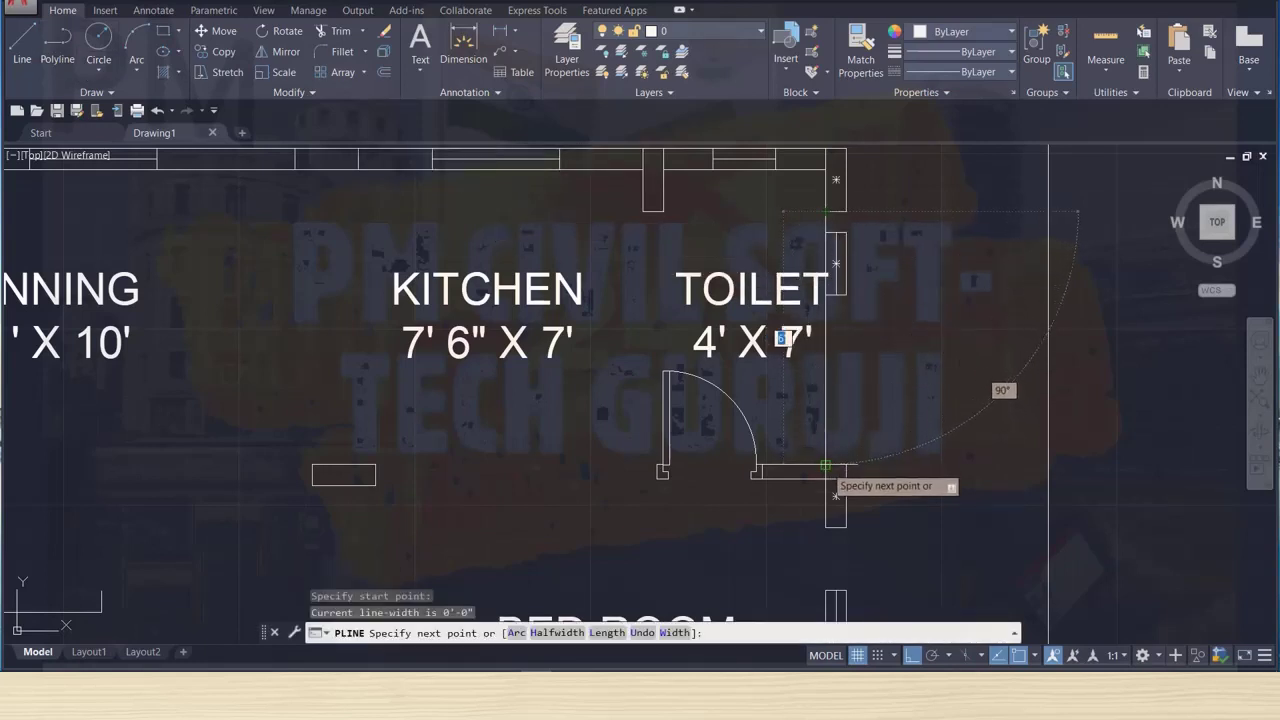
left_click(825, 465)
left_click(846, 465)
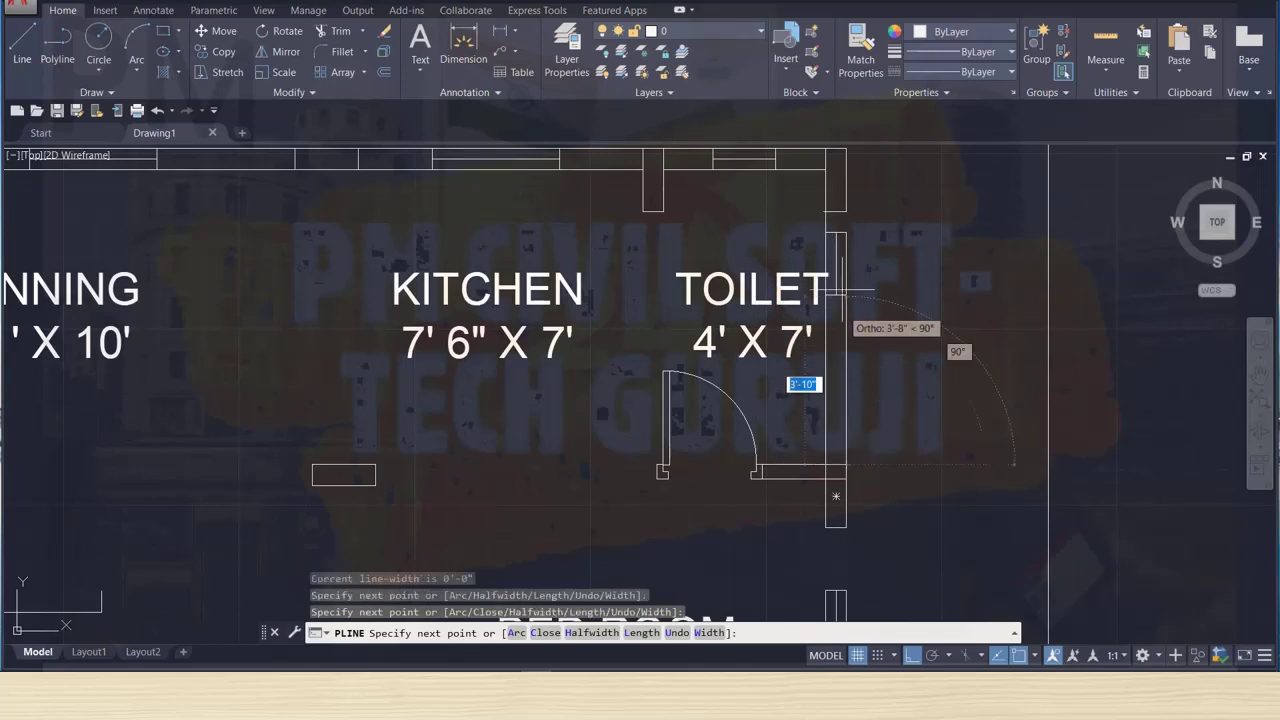
left_click(846, 212)
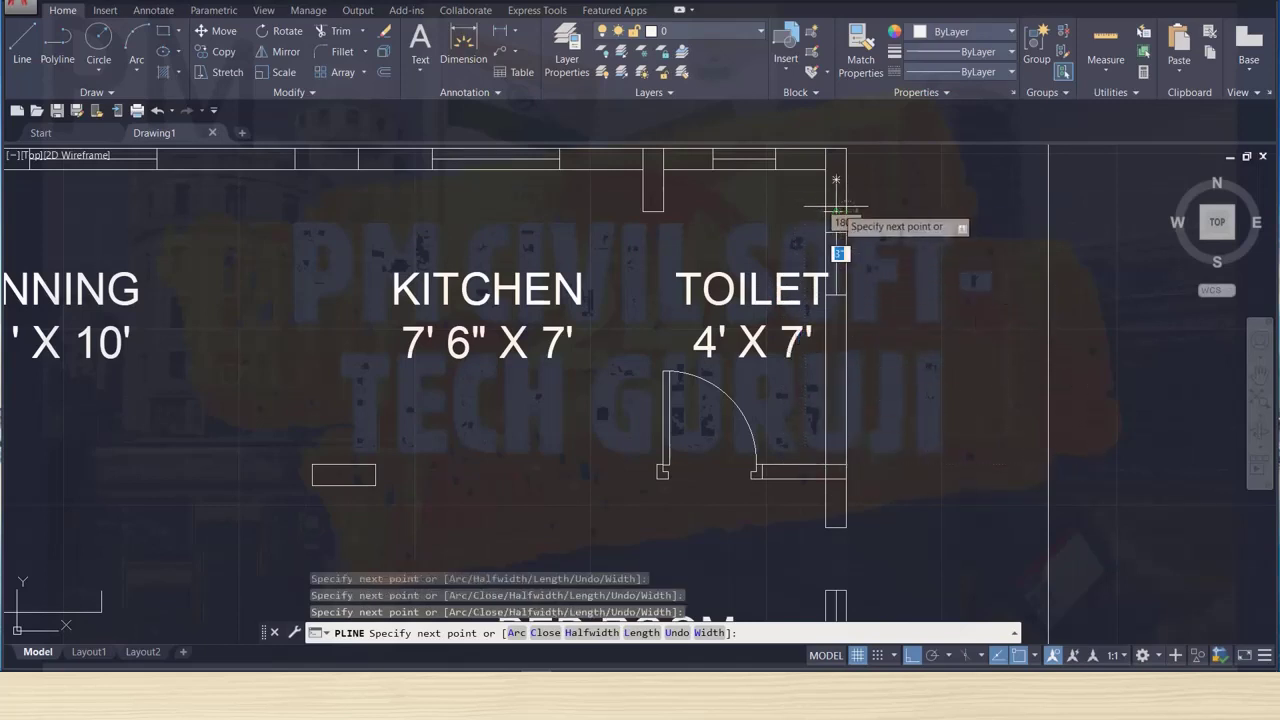
left_click(825, 212)
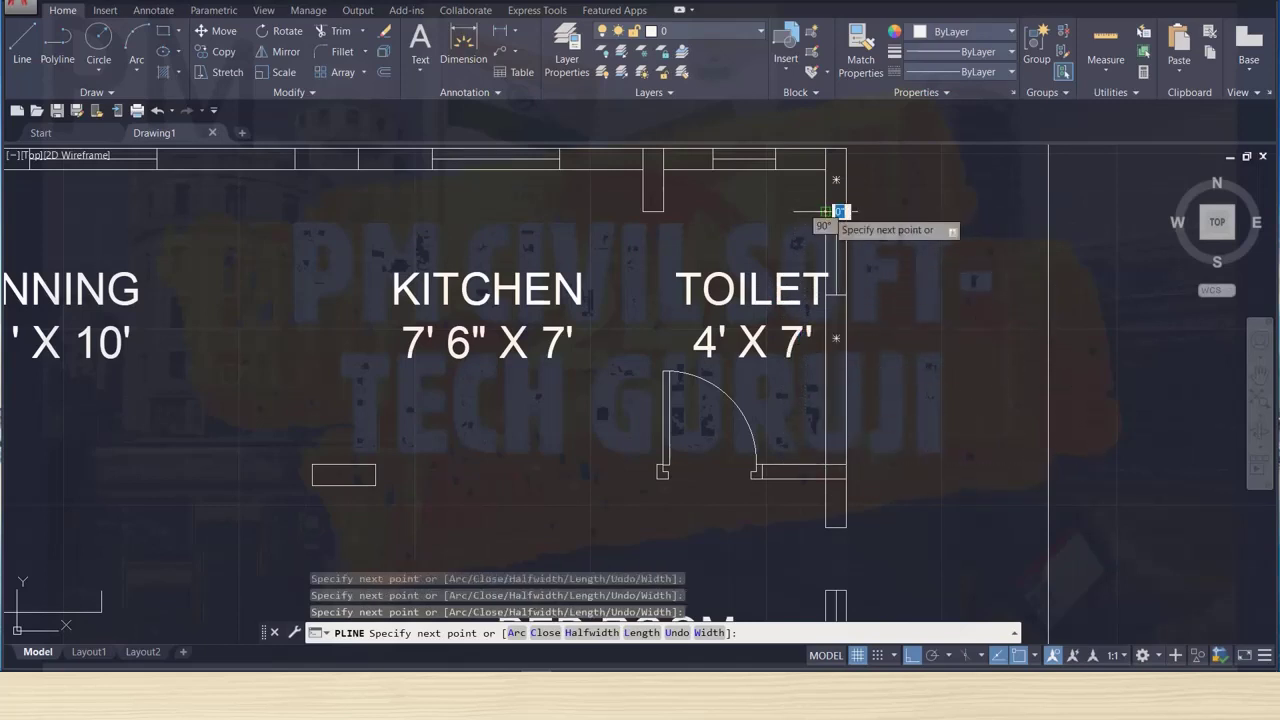
type("c")
key("Return")
key("Return")
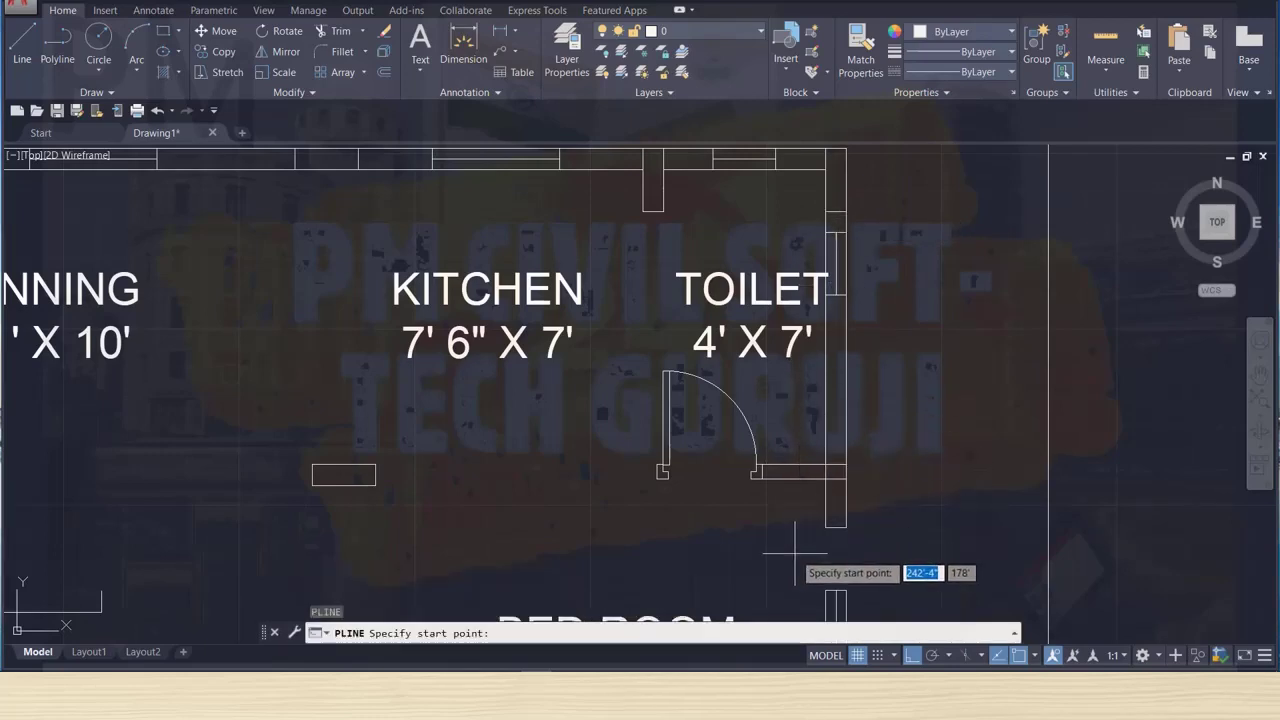
Trace polyline vertices across the wall's top, down past the toilet to the bed room, then end it.
middle_click_drag(788, 551, 743, 280)
scroll(731, 234, "up", 1)
scroll(770, 187, "up", 2)
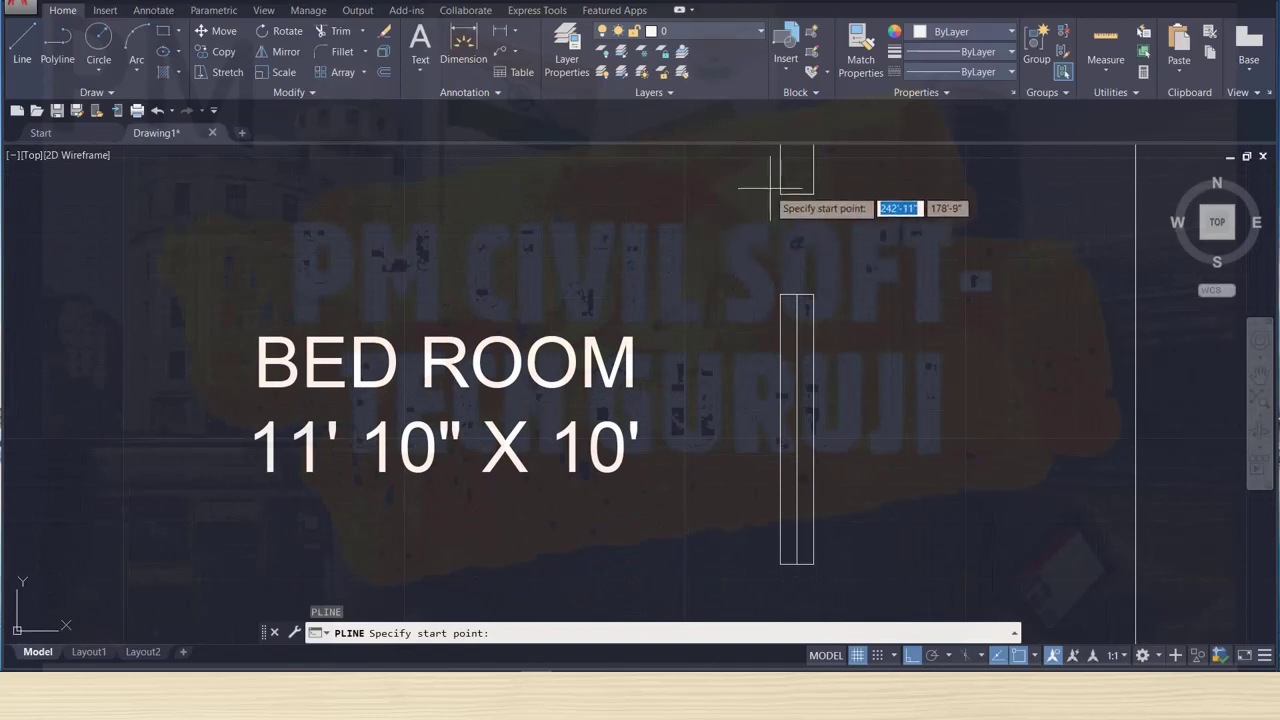
left_click(813, 194)
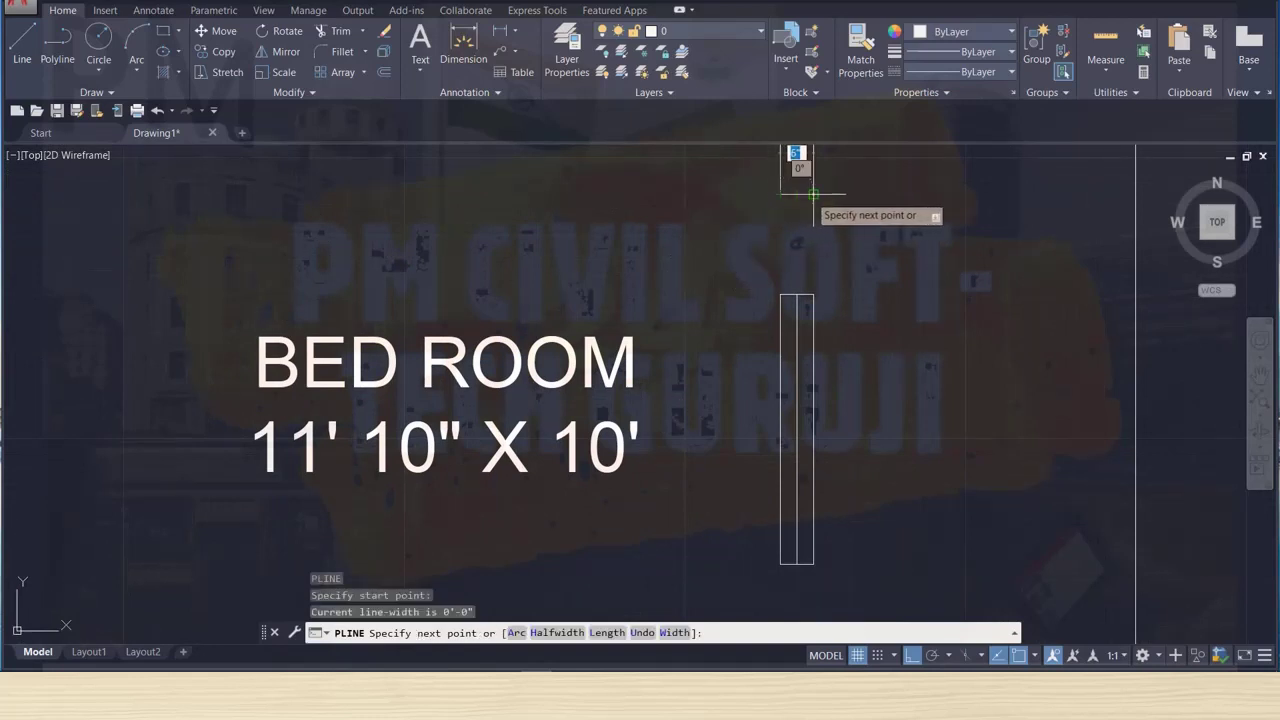
left_click(780, 194)
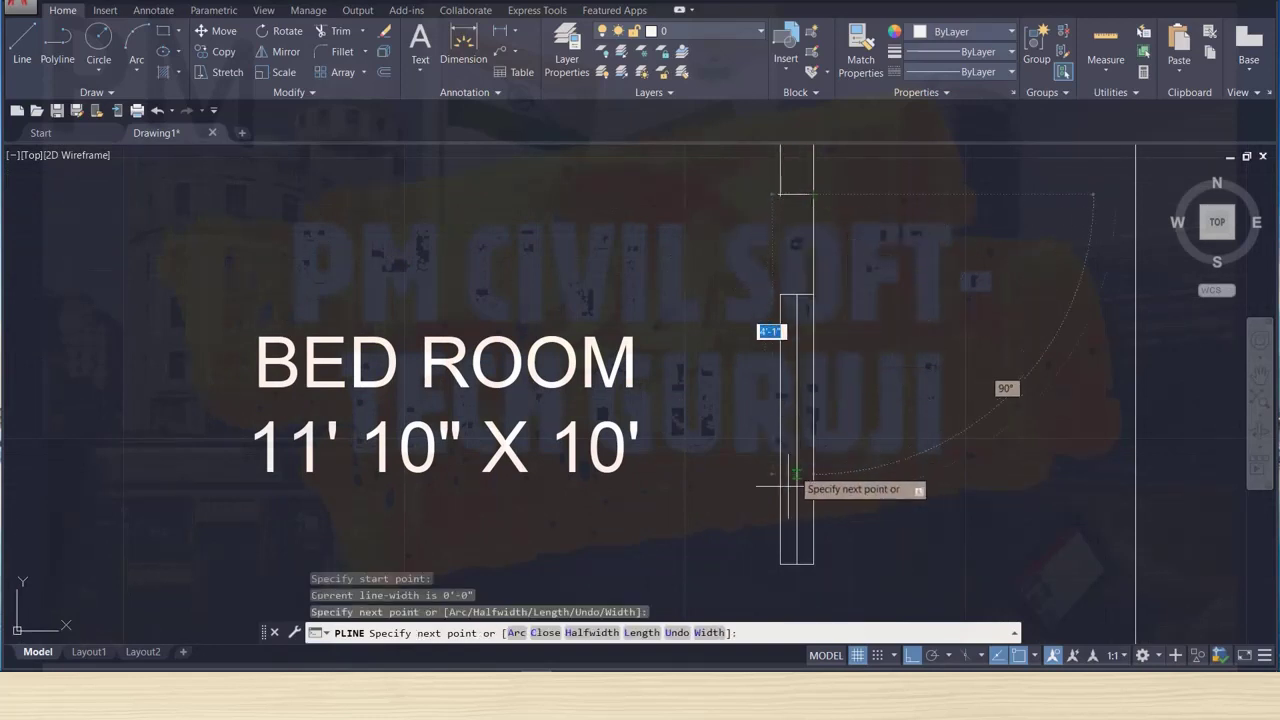
middle_click_drag(815, 539, 783, 150)
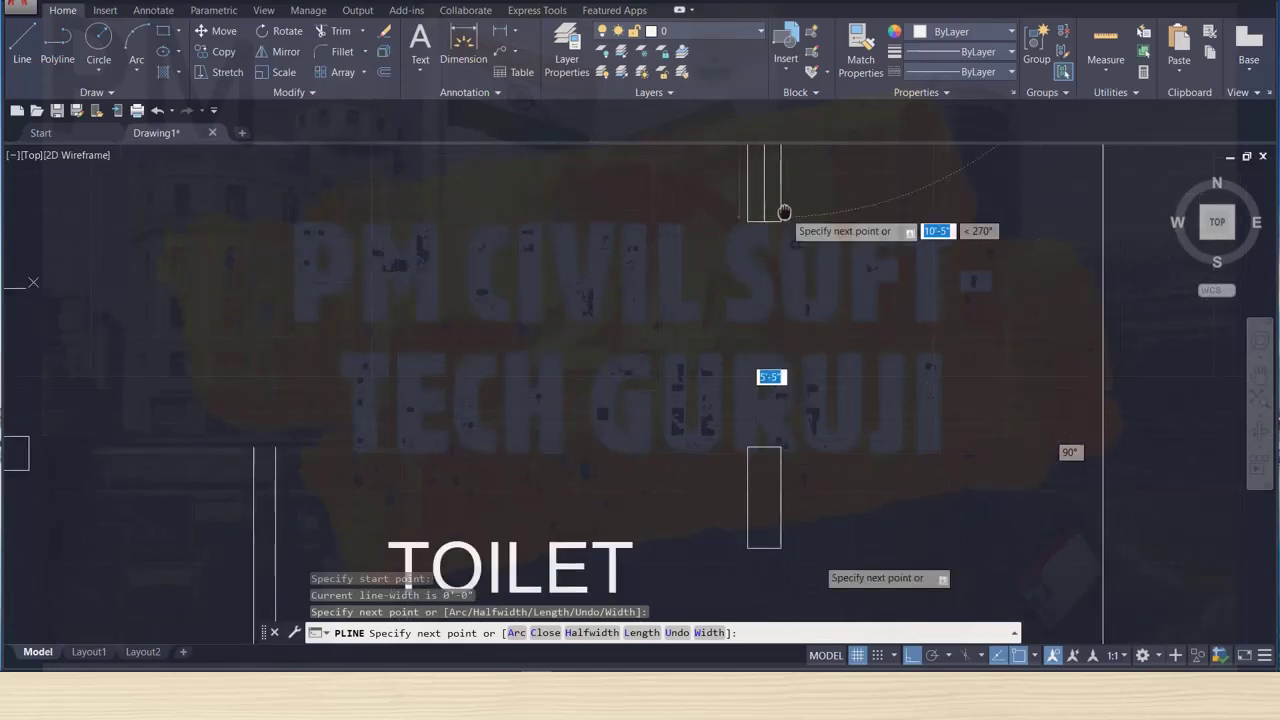
left_click(780, 447)
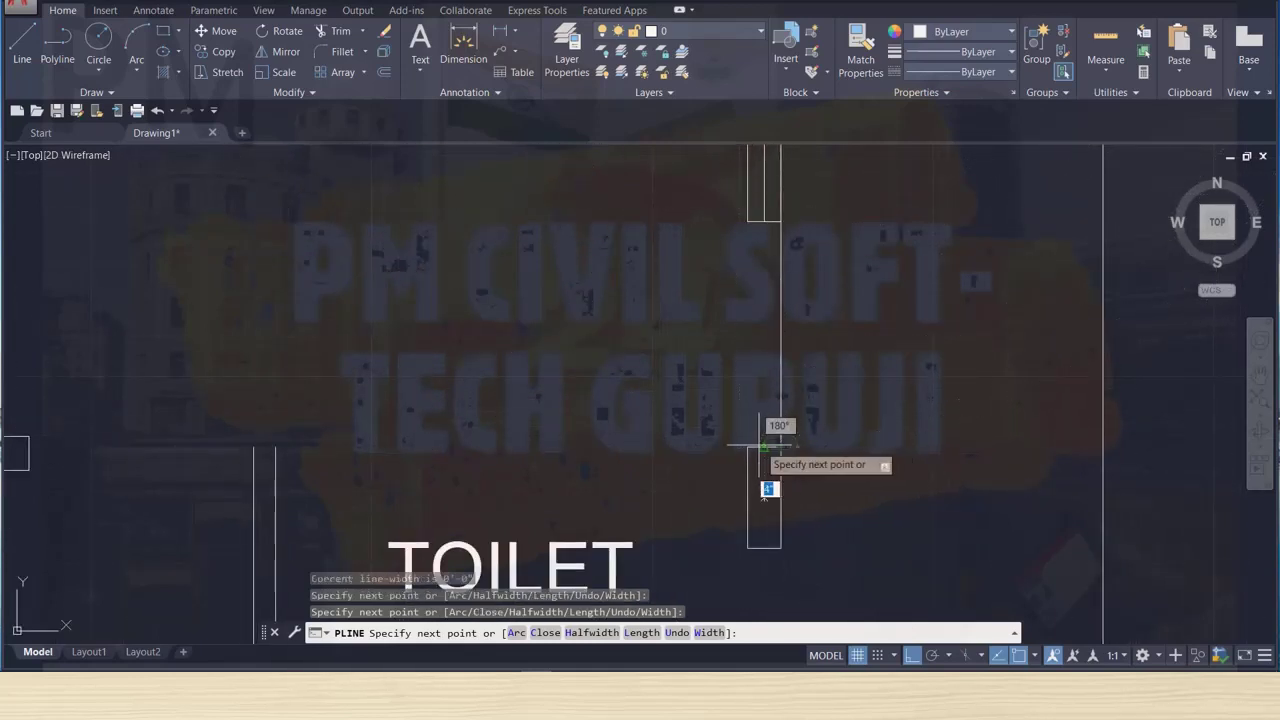
left_click(764, 447)
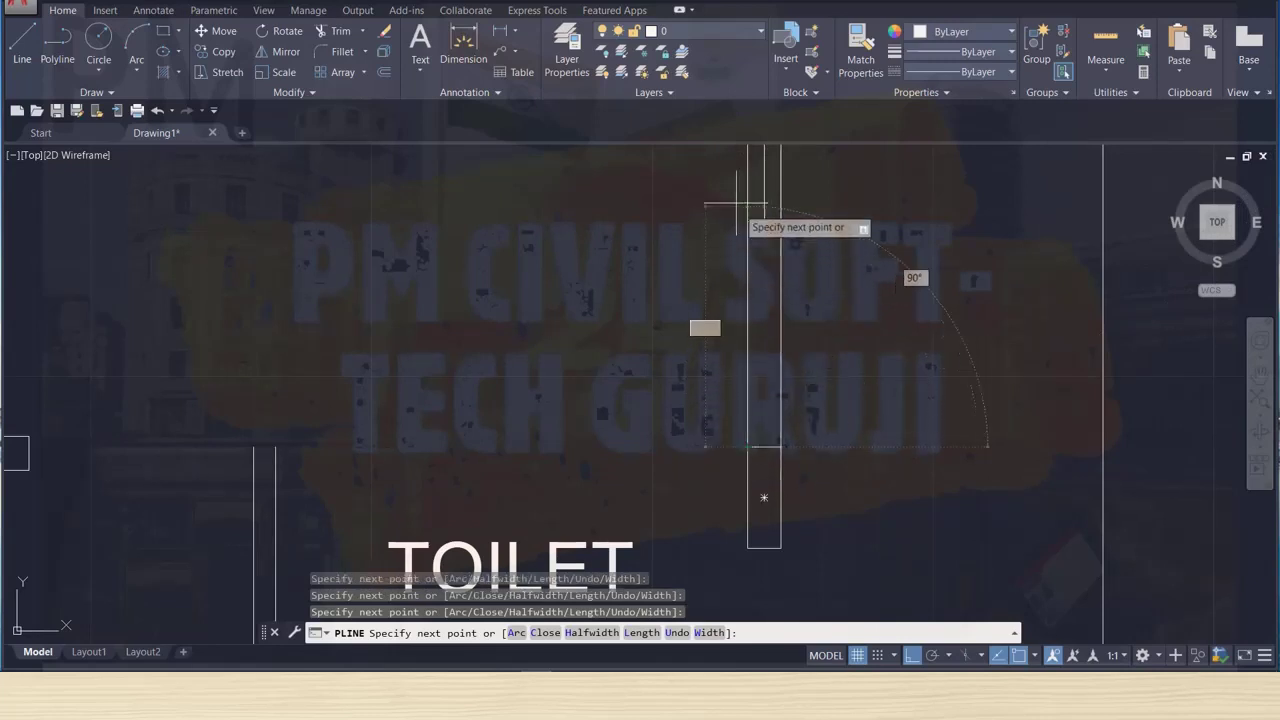
scroll(736, 204, "down", 2)
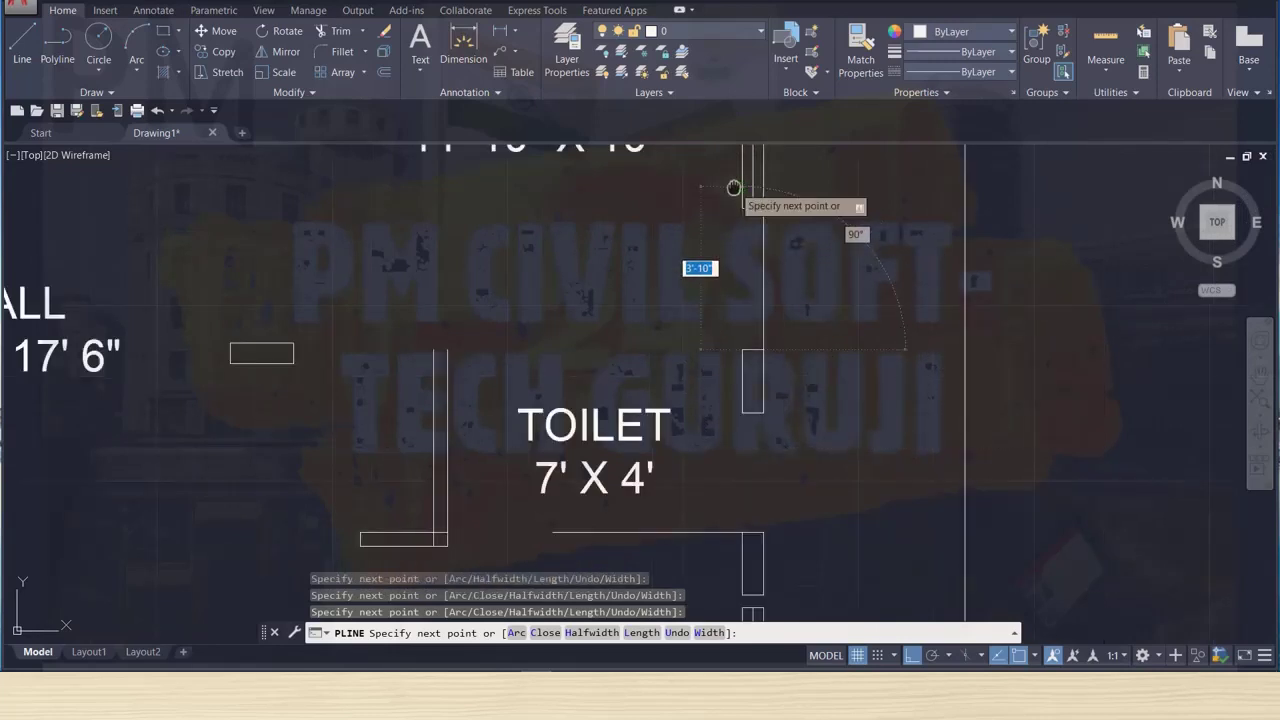
middle_click_drag(733, 188, 763, 533)
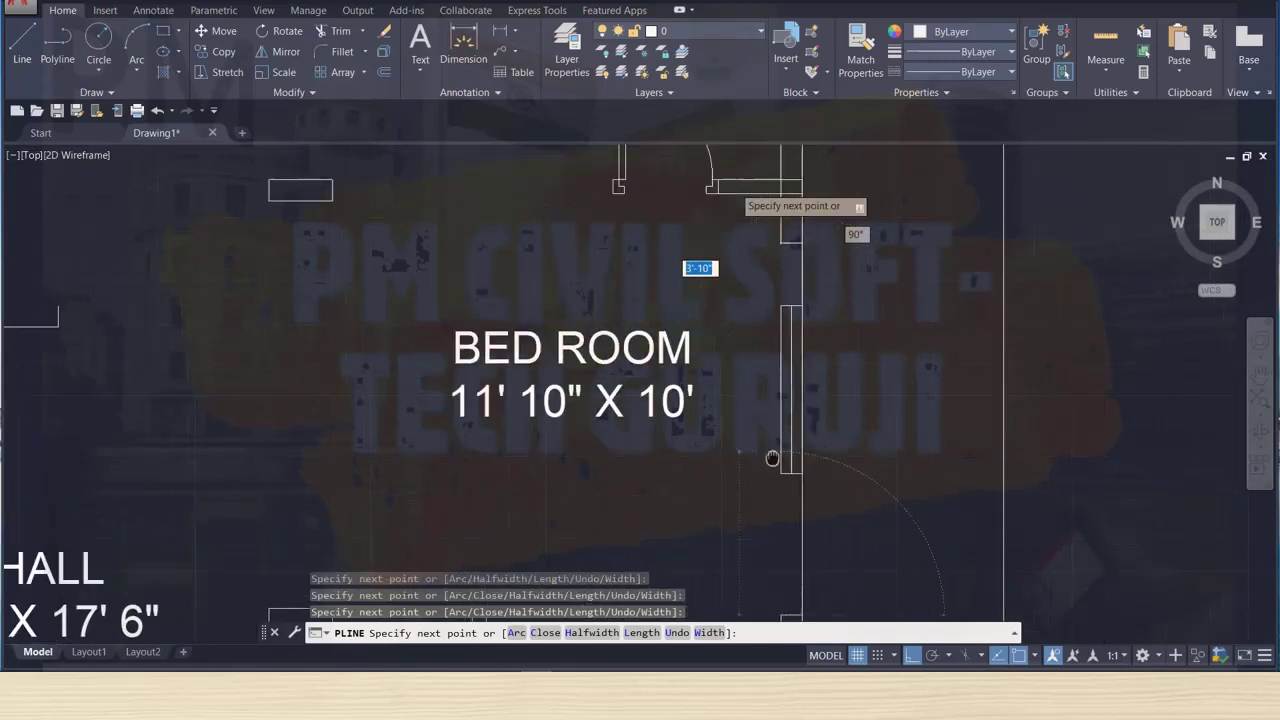
left_click(783, 335)
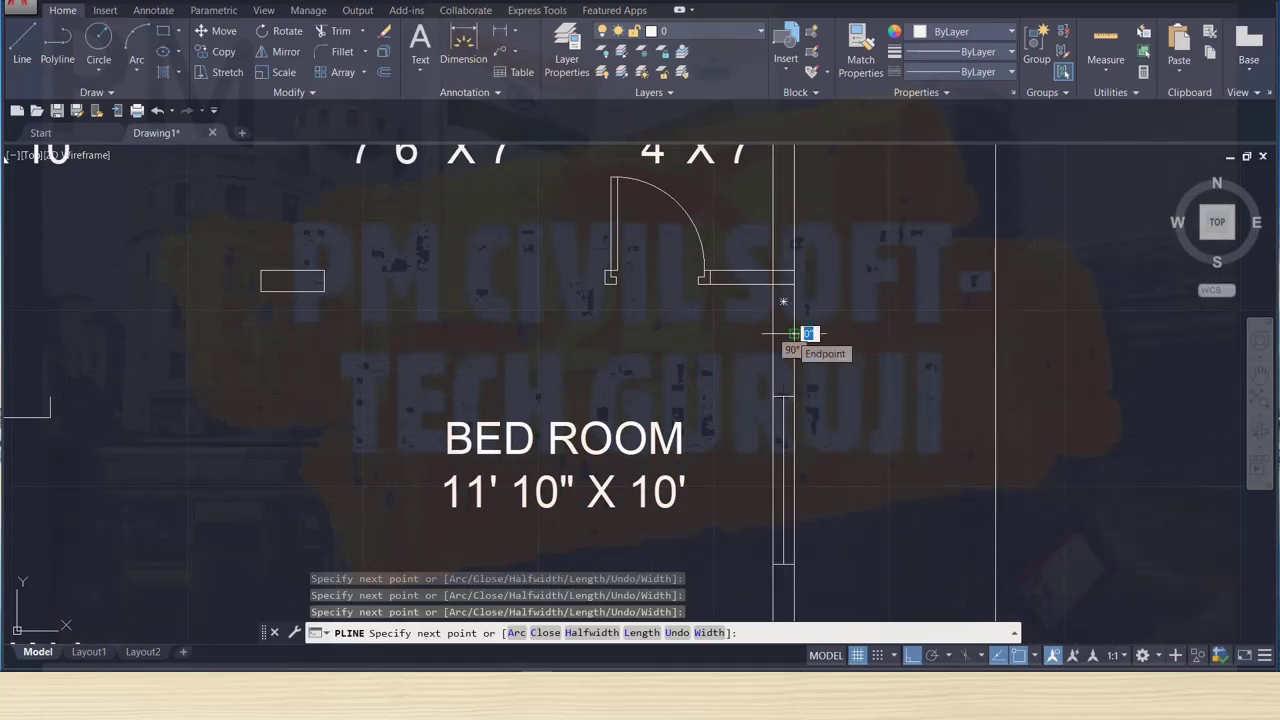
key("Escape")
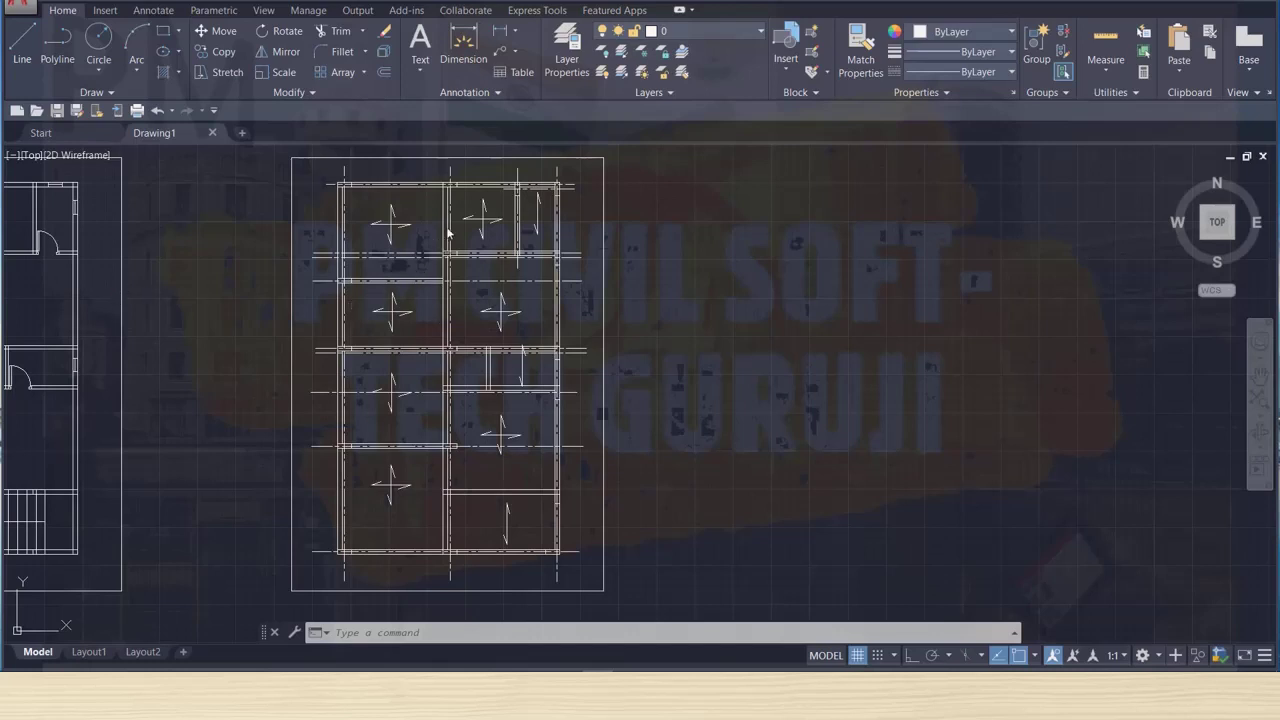
Open the Layer Properties Manager from the Home tab's Layers panel.
left_click(567, 46)
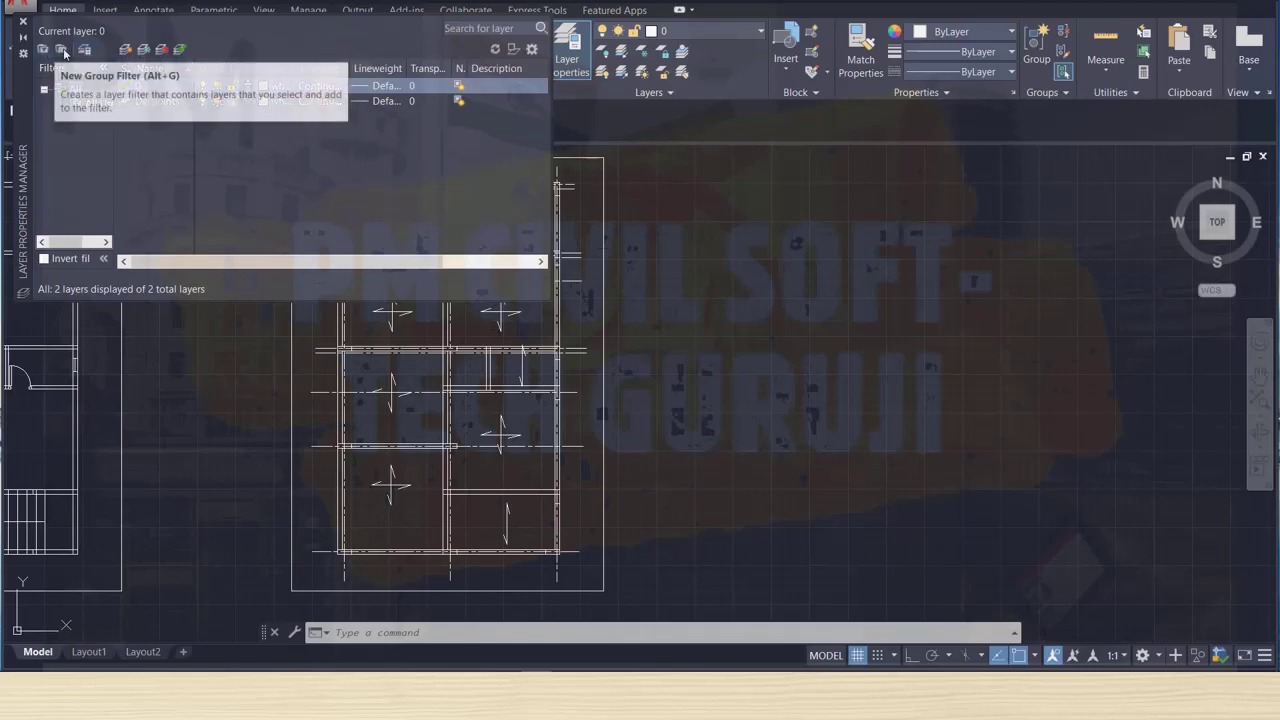
Create a new layer named COLUMN with red colour 10.
left_click(126, 50)
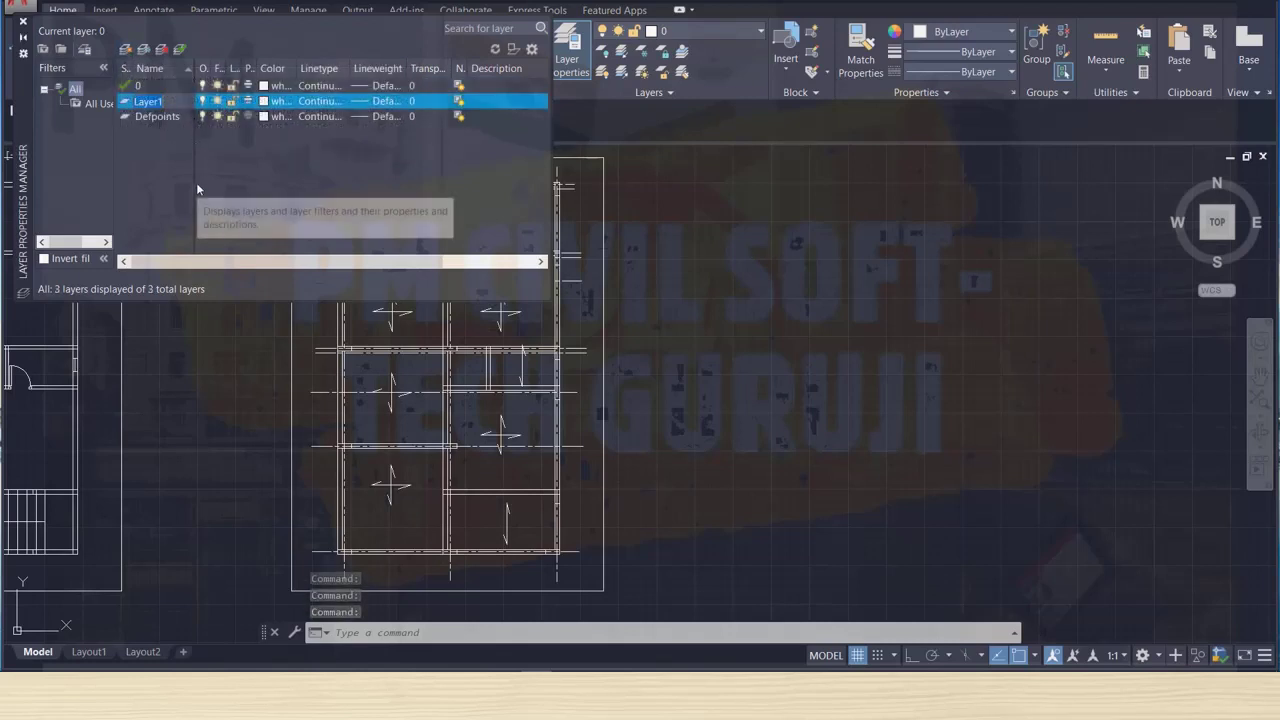
type("C")
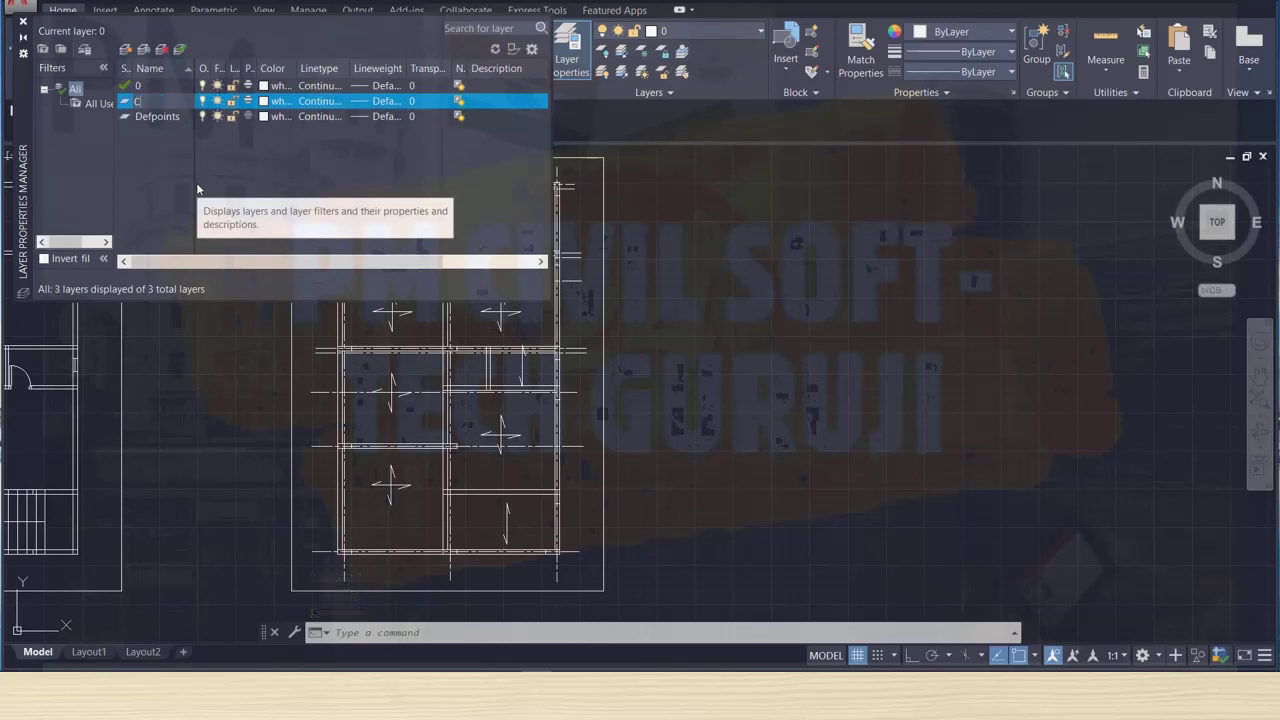
type("OLUM")
type("N")
left_click(282, 102)
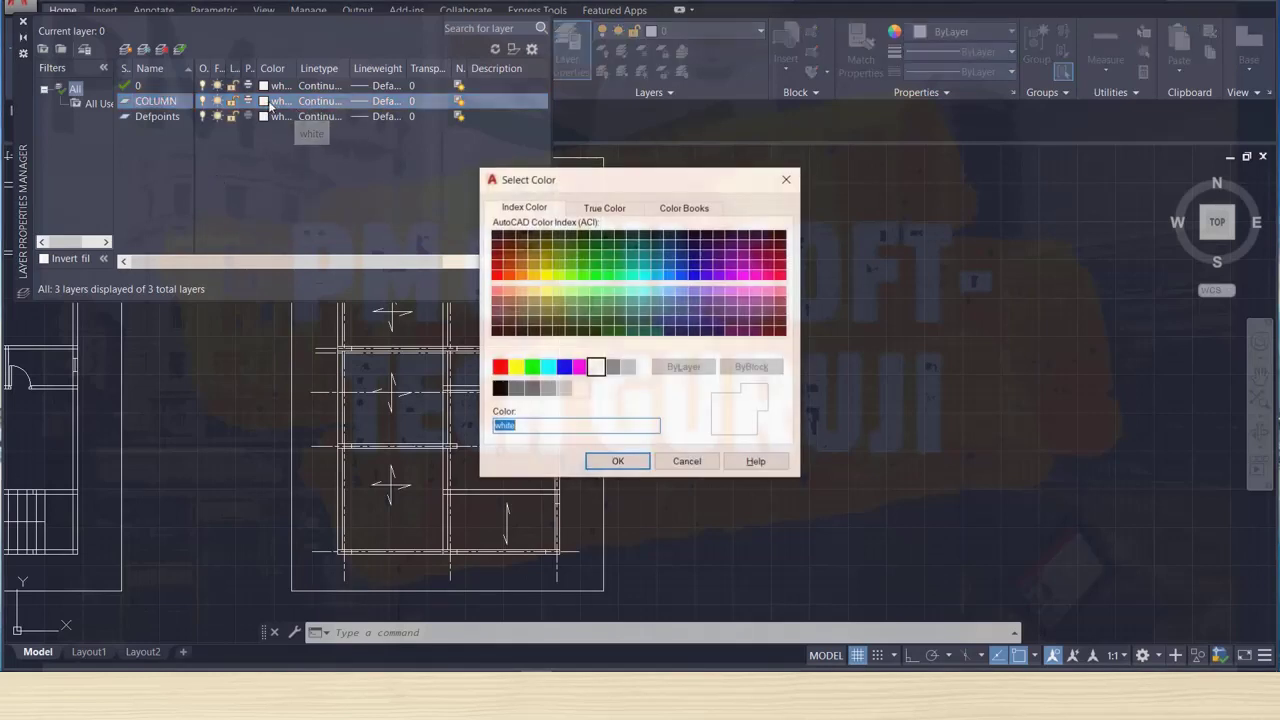
left_click(497, 274)
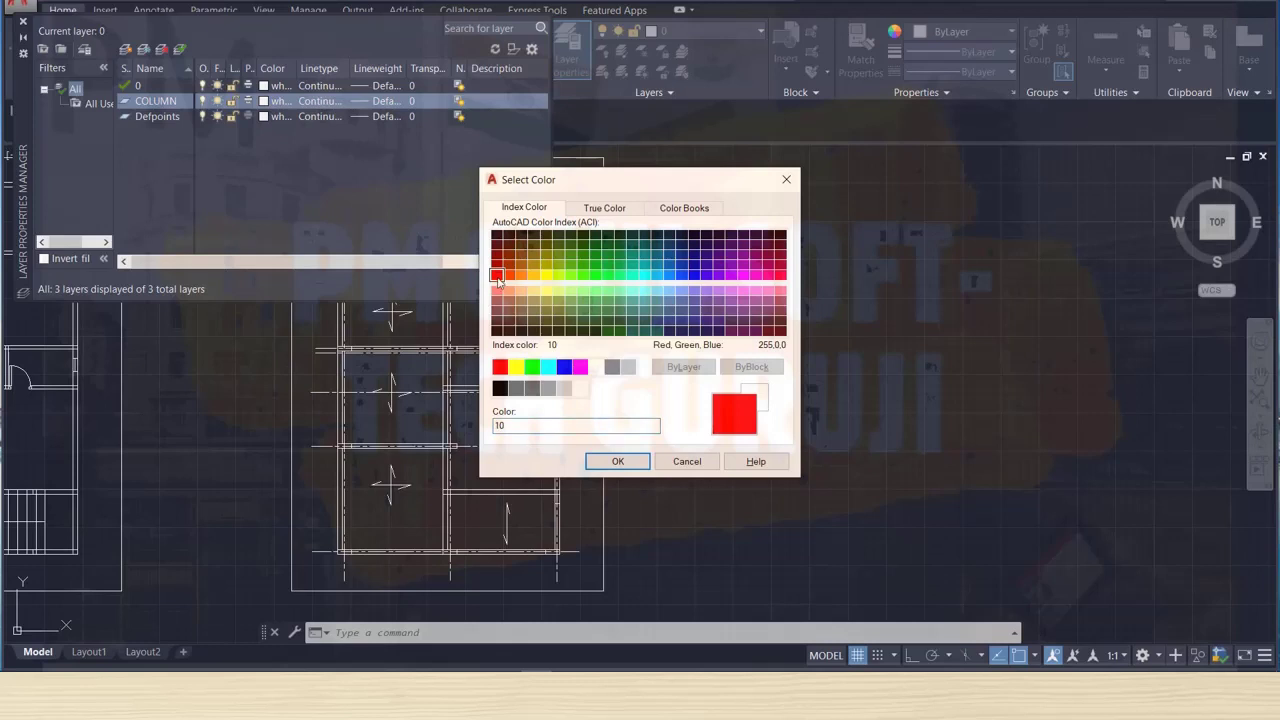
left_click(618, 462)
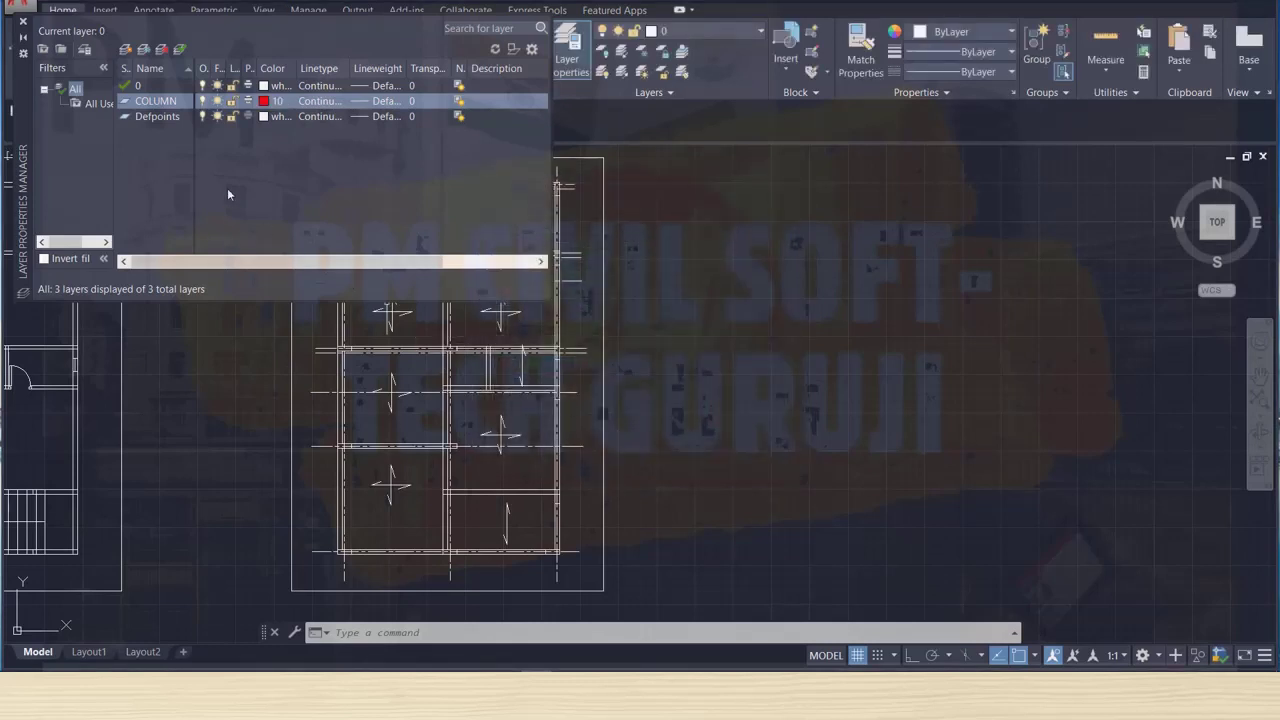
Create a new layer named BEAM with magenta colour 220.
left_click(124, 50)
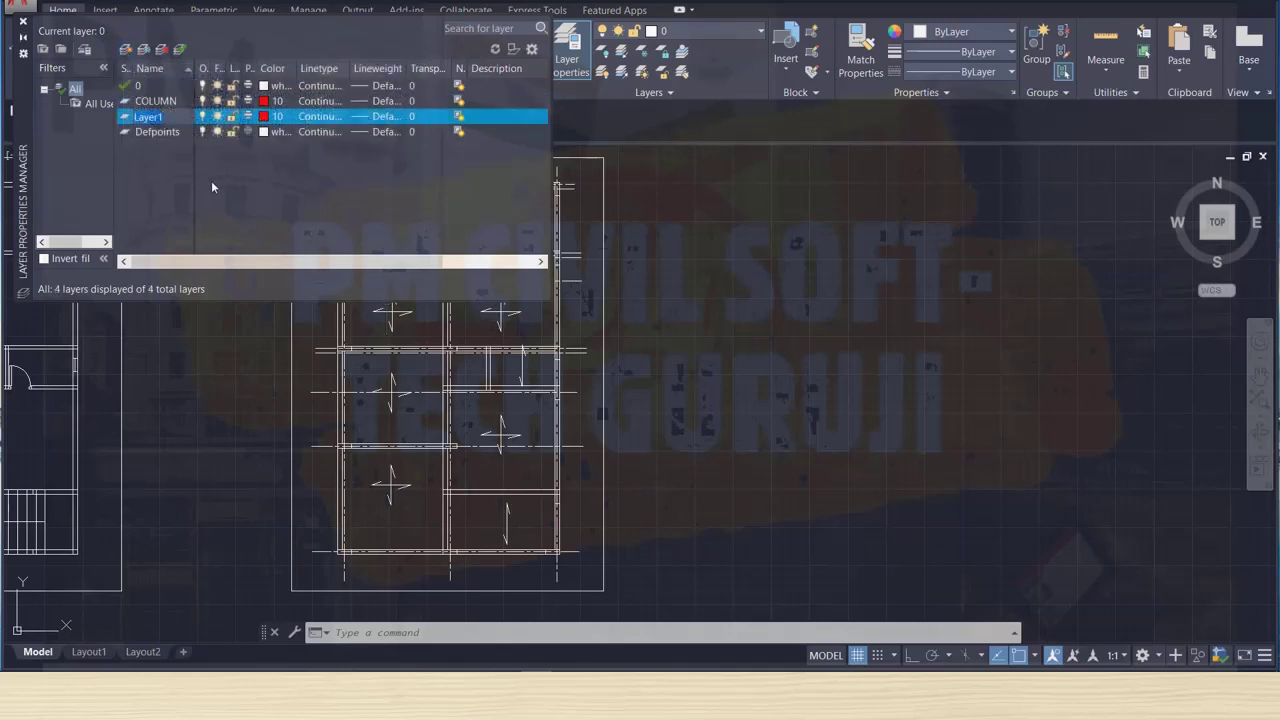
type("BEA")
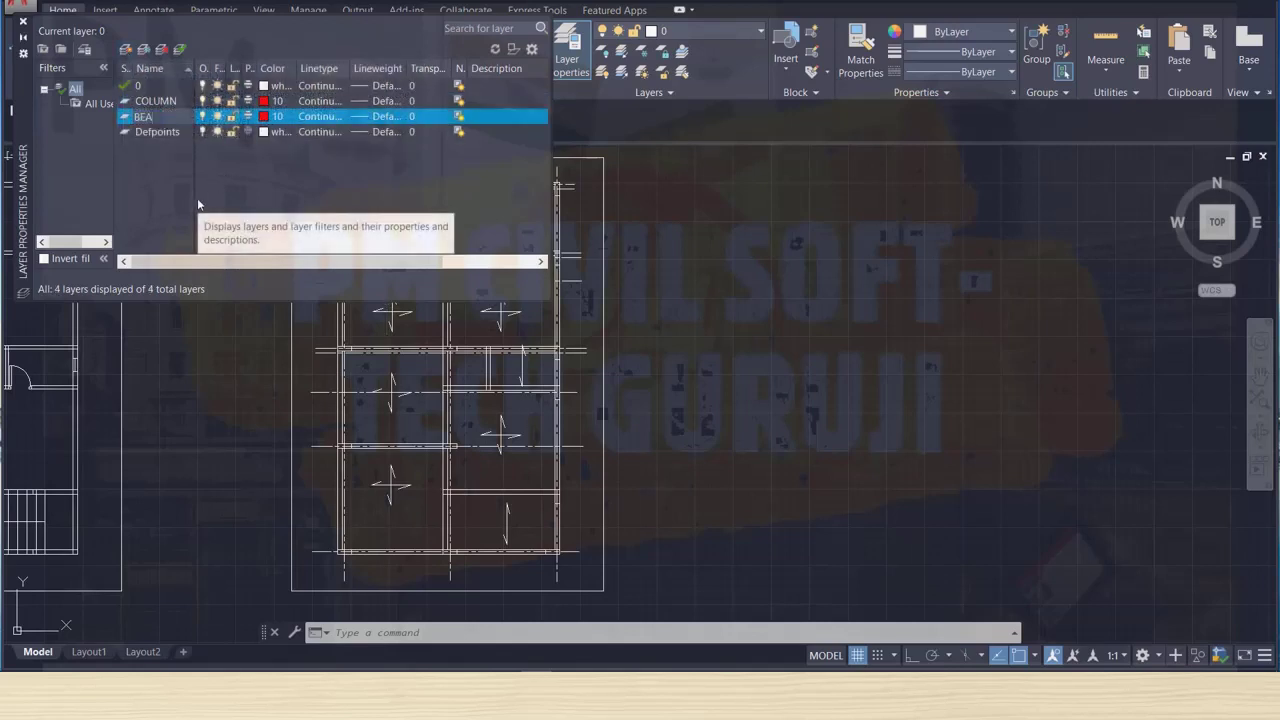
type("M")
left_click(264, 117)
left_click(264, 117)
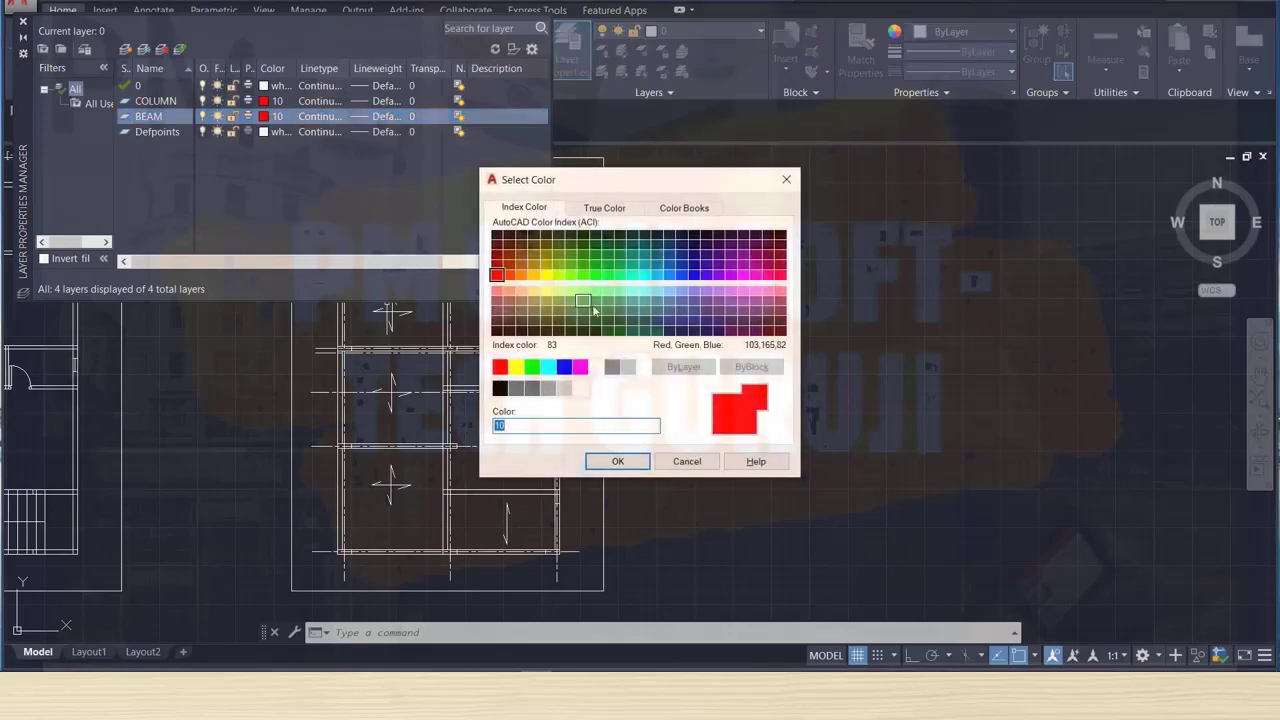
left_click(757, 280)
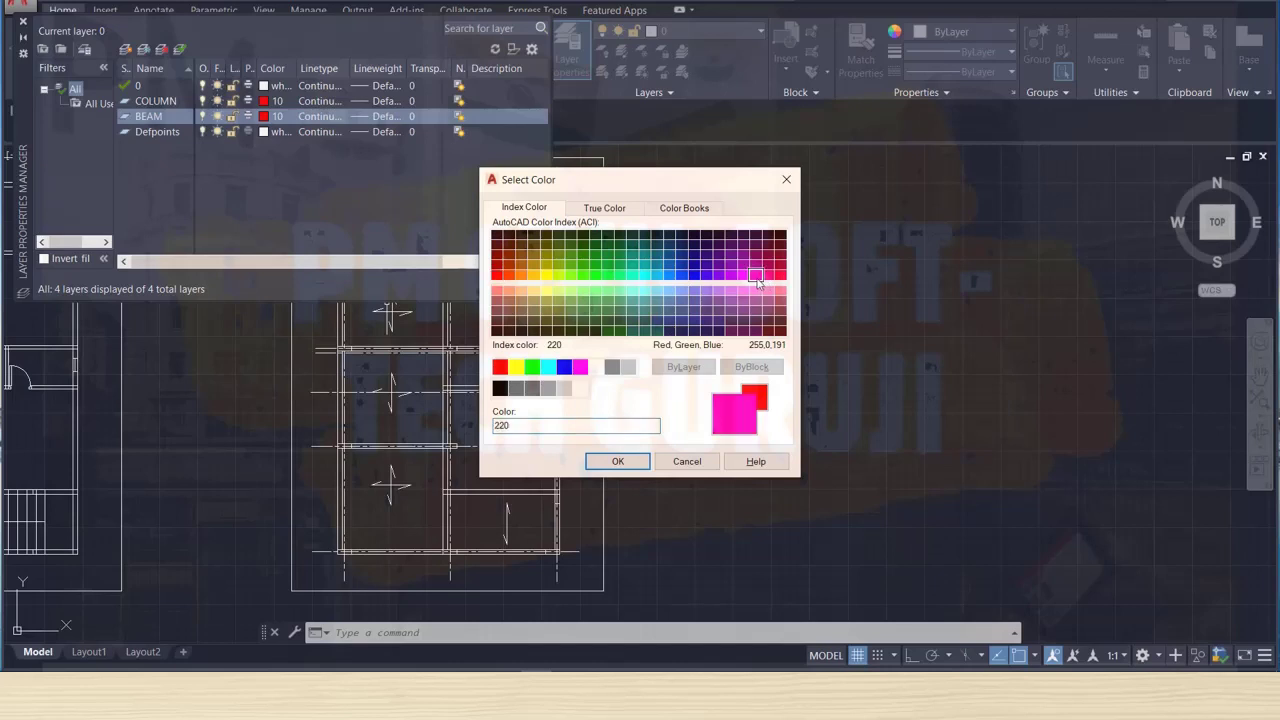
left_click(618, 461)
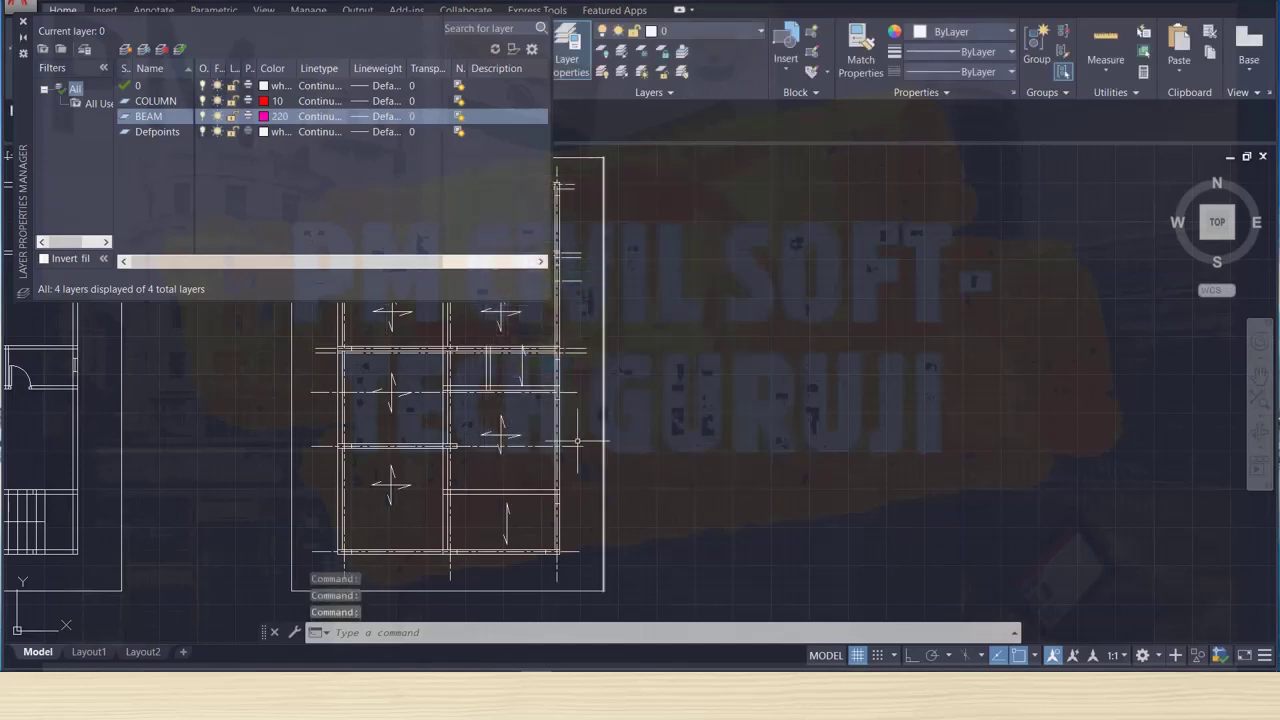
Create a new layer named SLAB with brown colour 44.
left_click(126, 49)
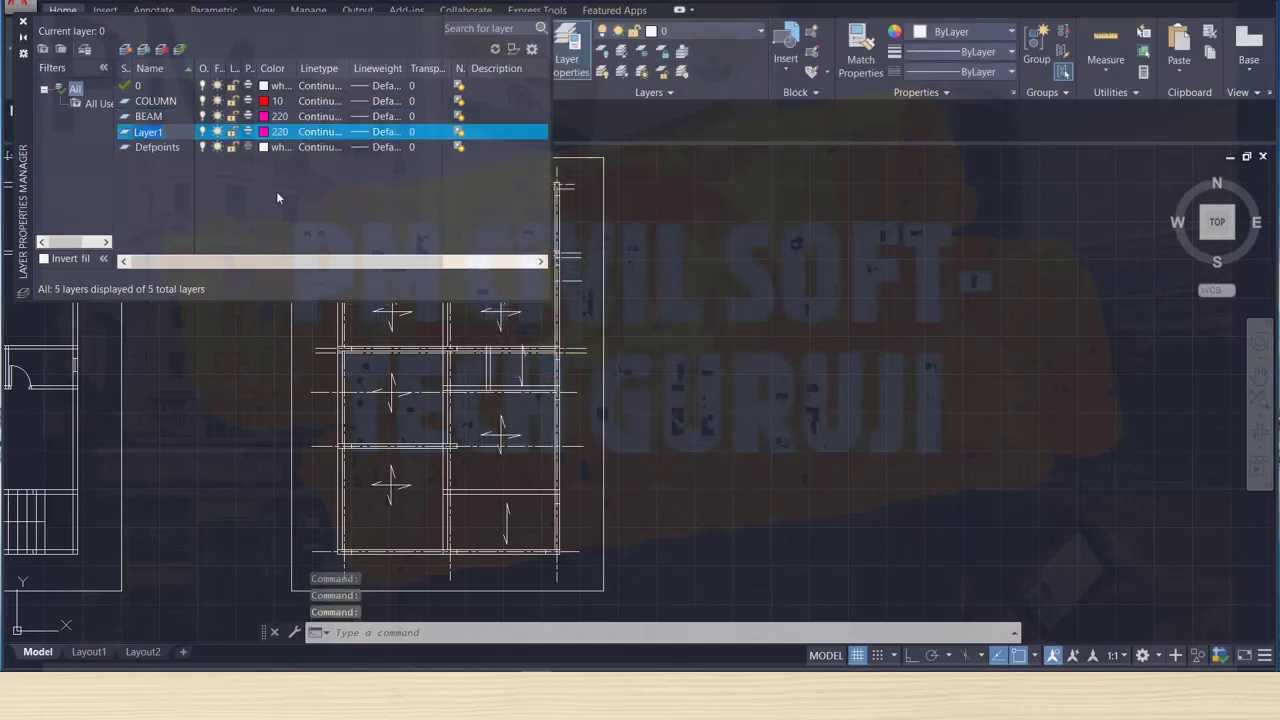
type("SLA")
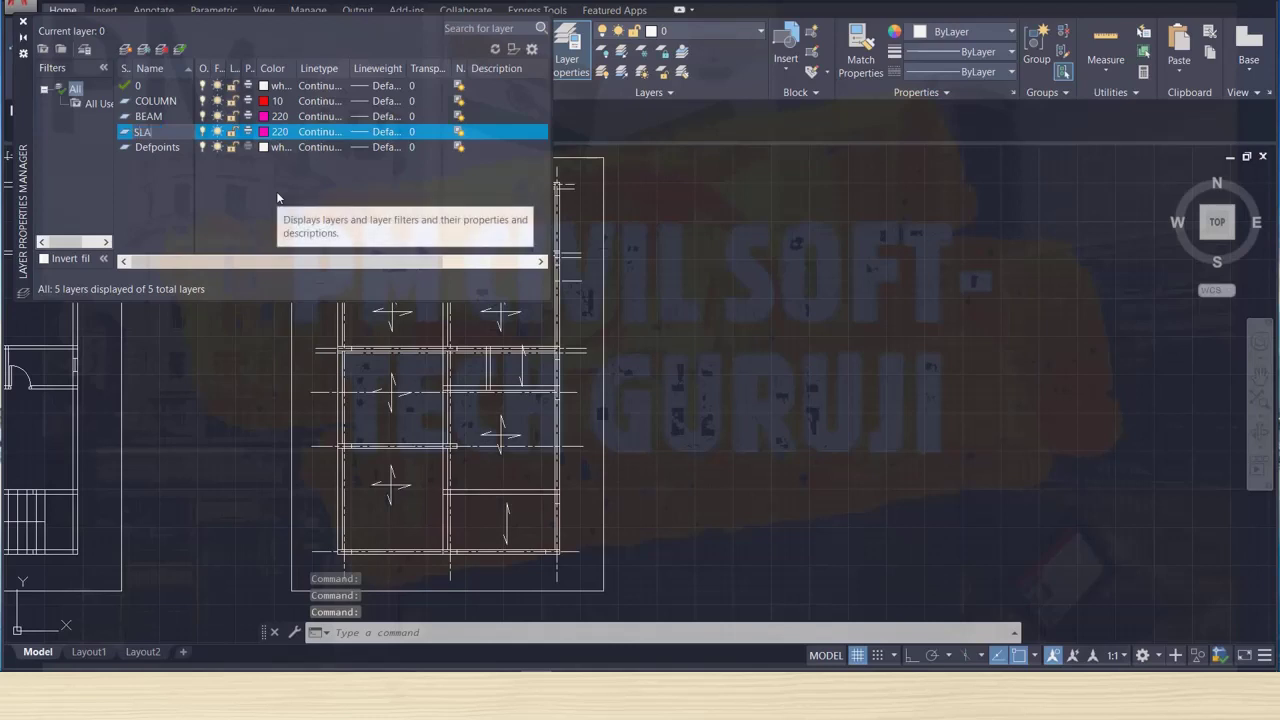
type("B")
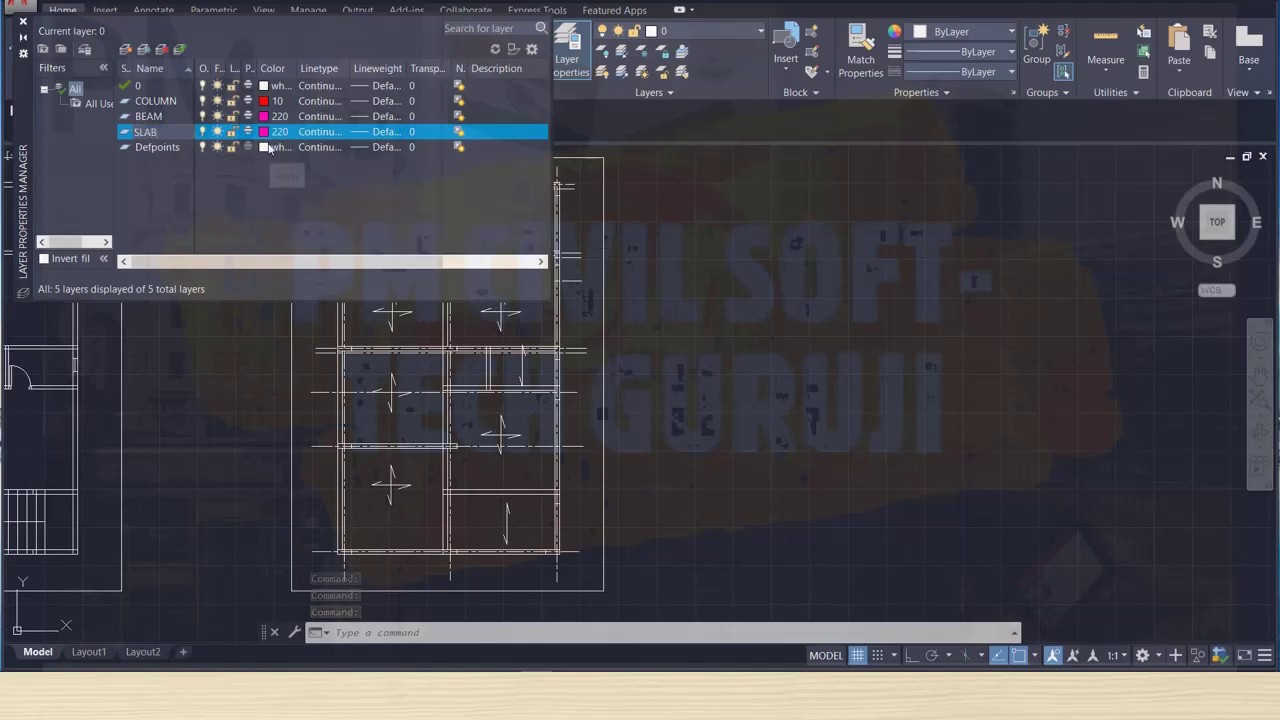
left_click(265, 132)
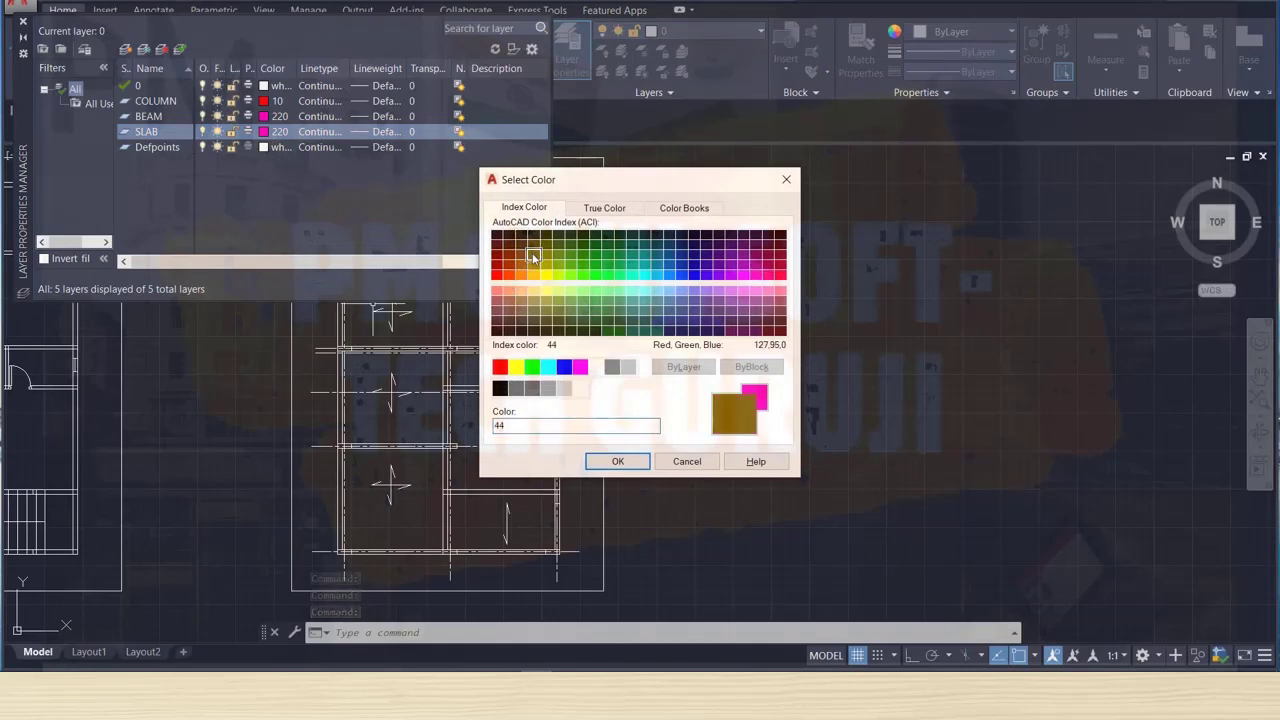
left_click(533, 256)
left_click(620, 461)
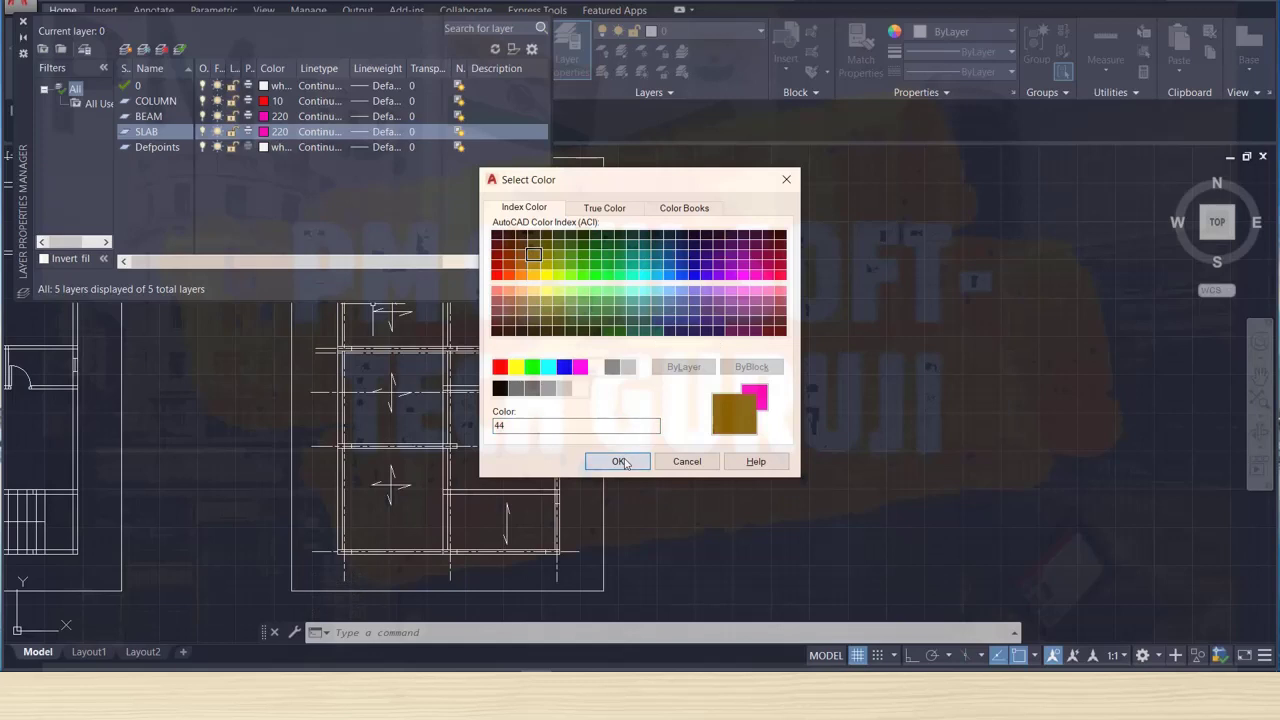
Create a new layer named DOOR coloured green.
left_click(126, 50)
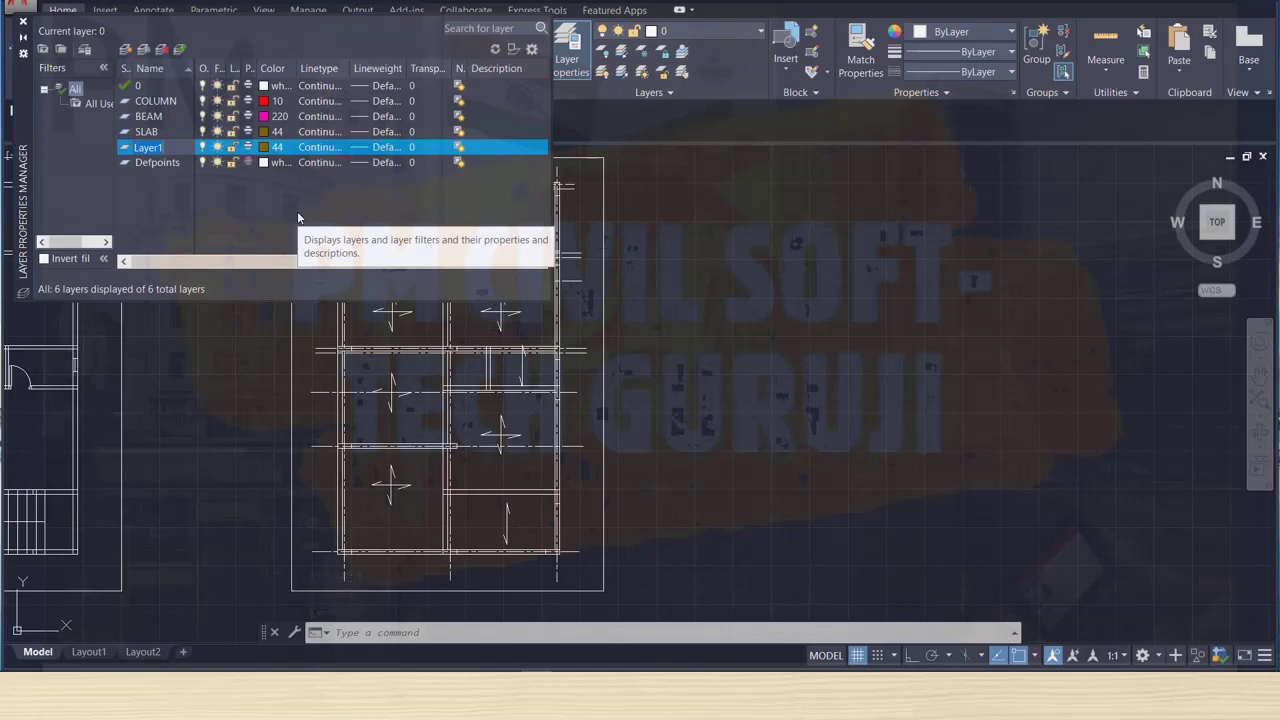
type("DOO")
type("R")
left_click(266, 147)
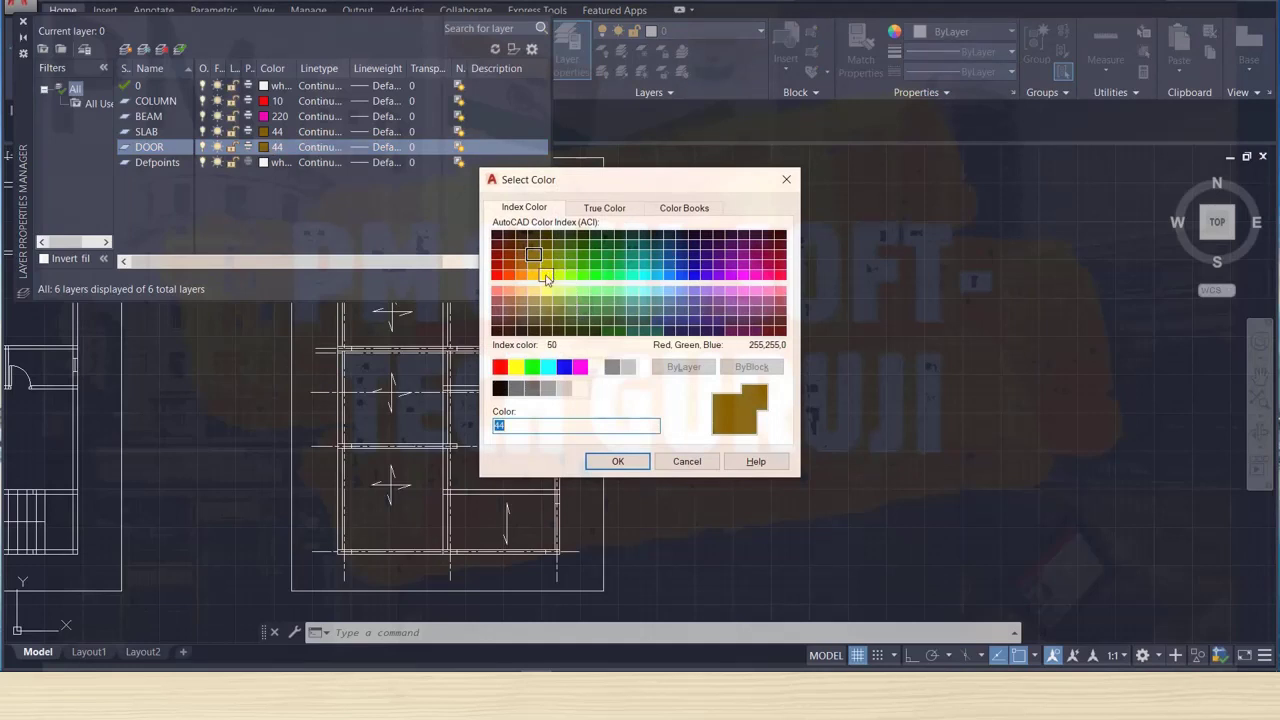
left_click(531, 368)
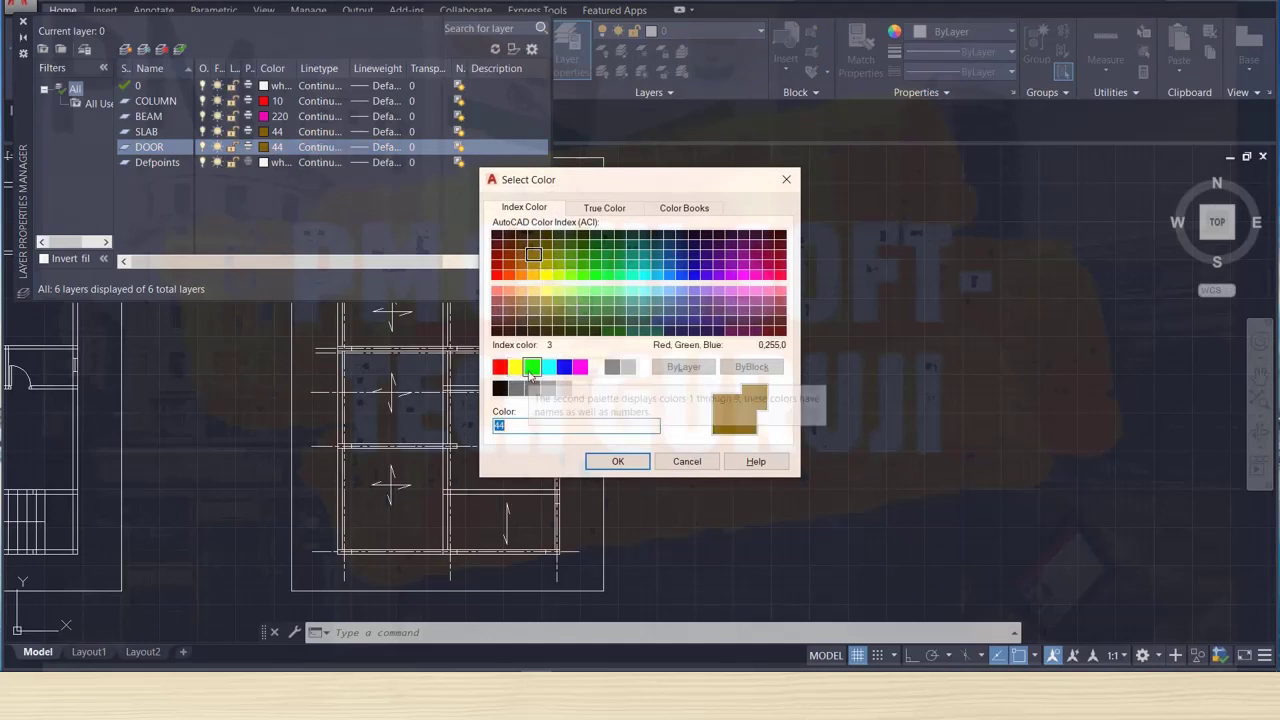
left_click(616, 461)
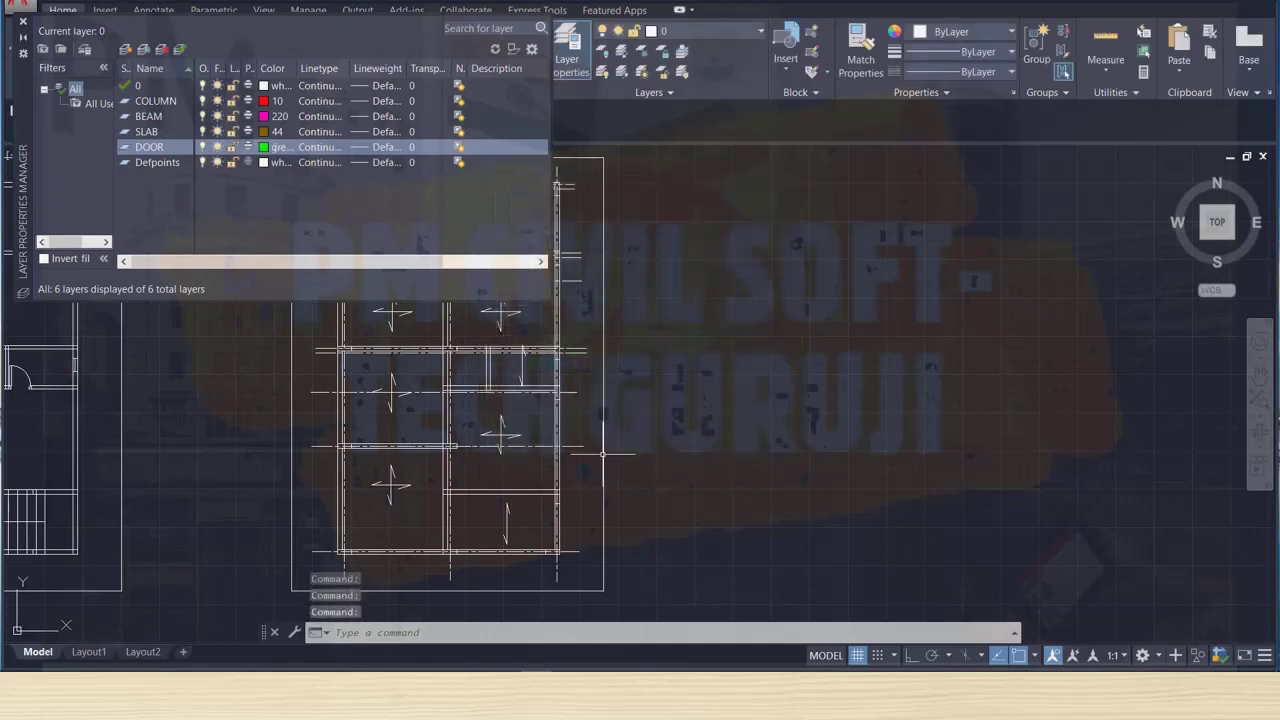
Create a new layer named WINDOW with colour 109.
left_click(124, 50)
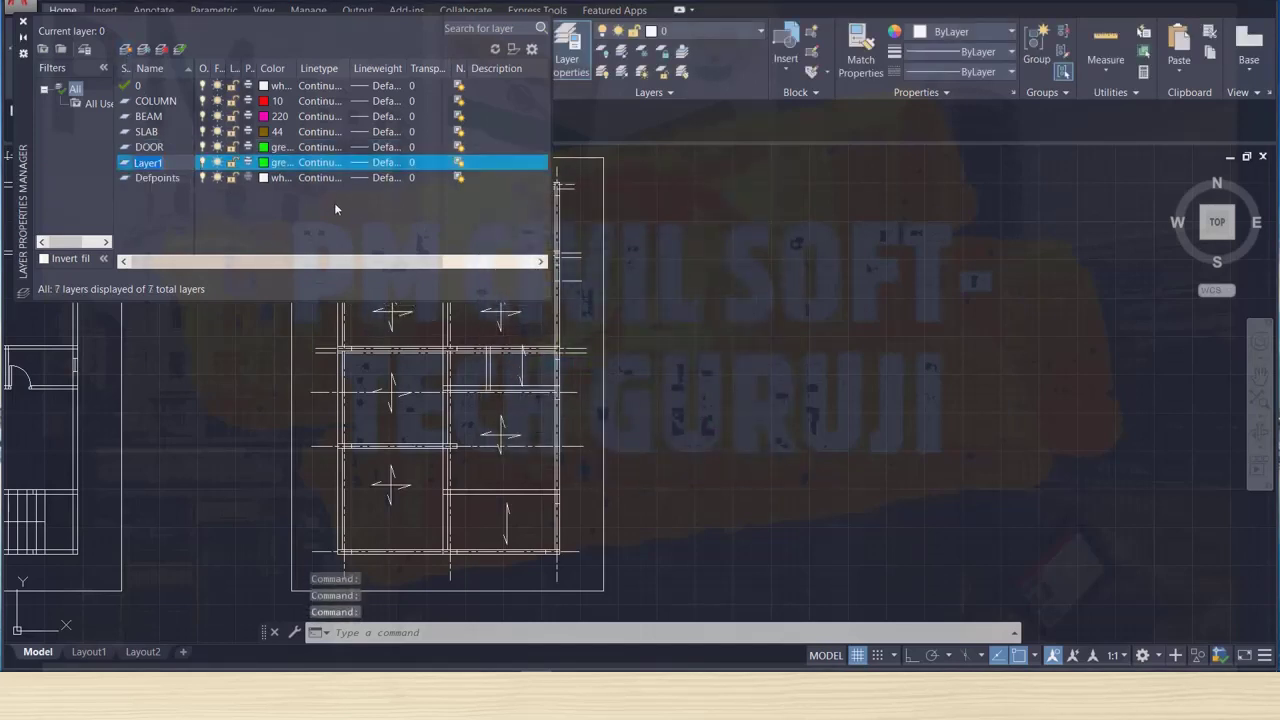
type("WINDO")
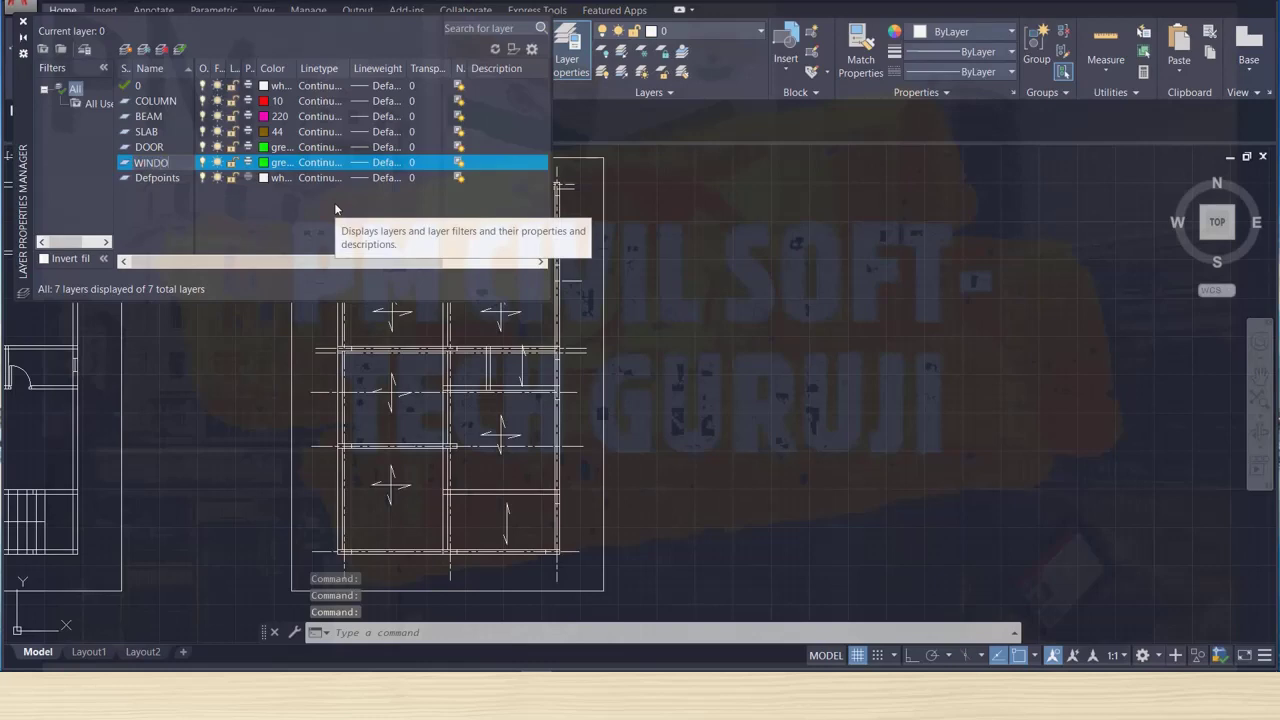
type("W")
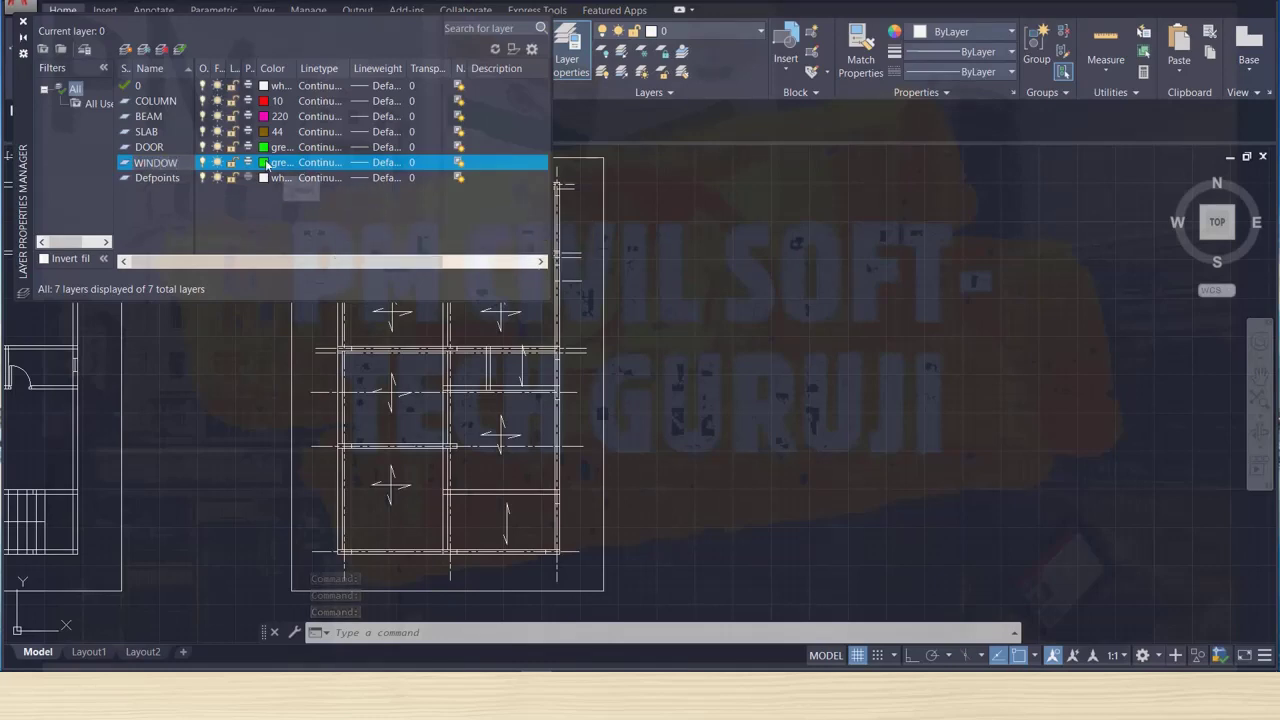
left_click(267, 163)
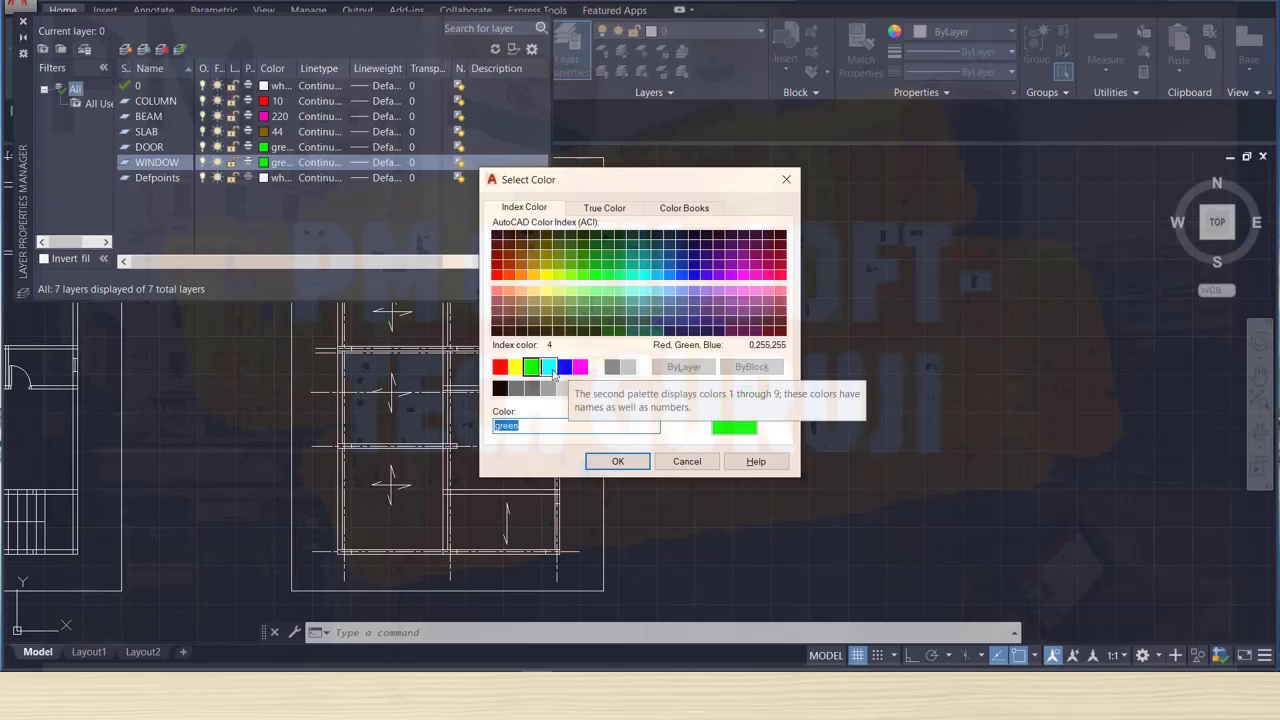
left_click(607, 334)
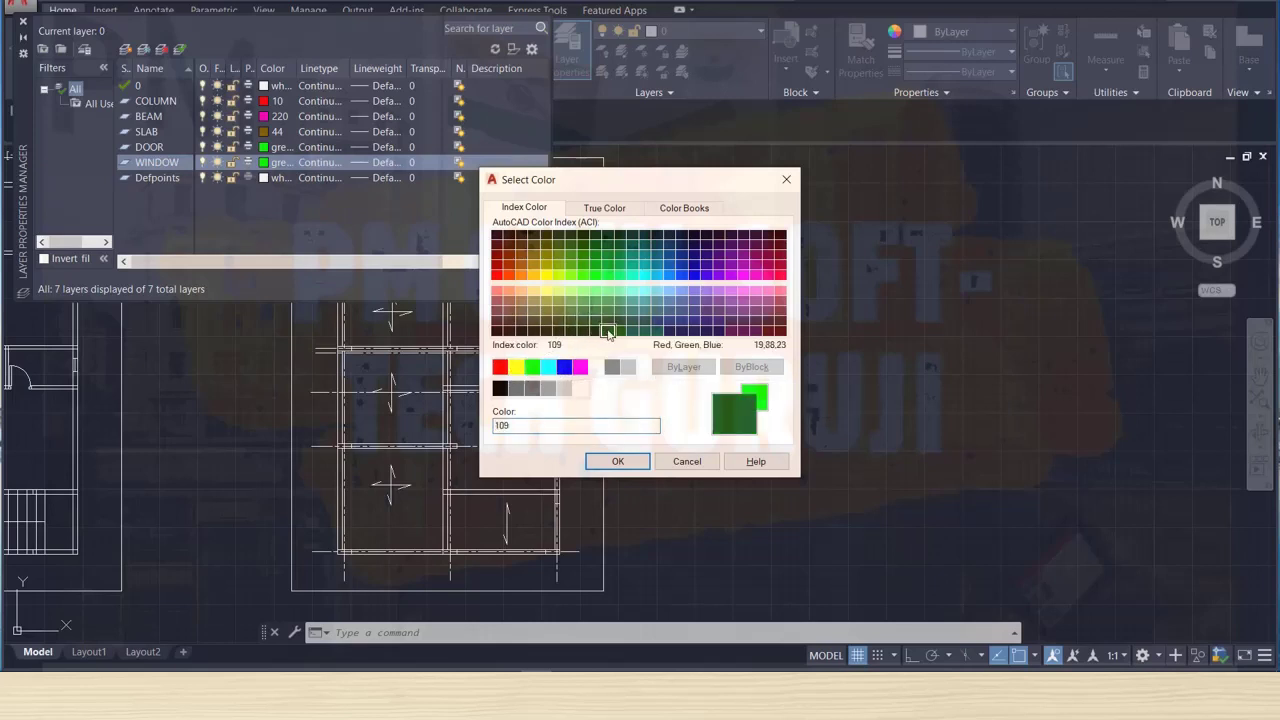
left_click(617, 461)
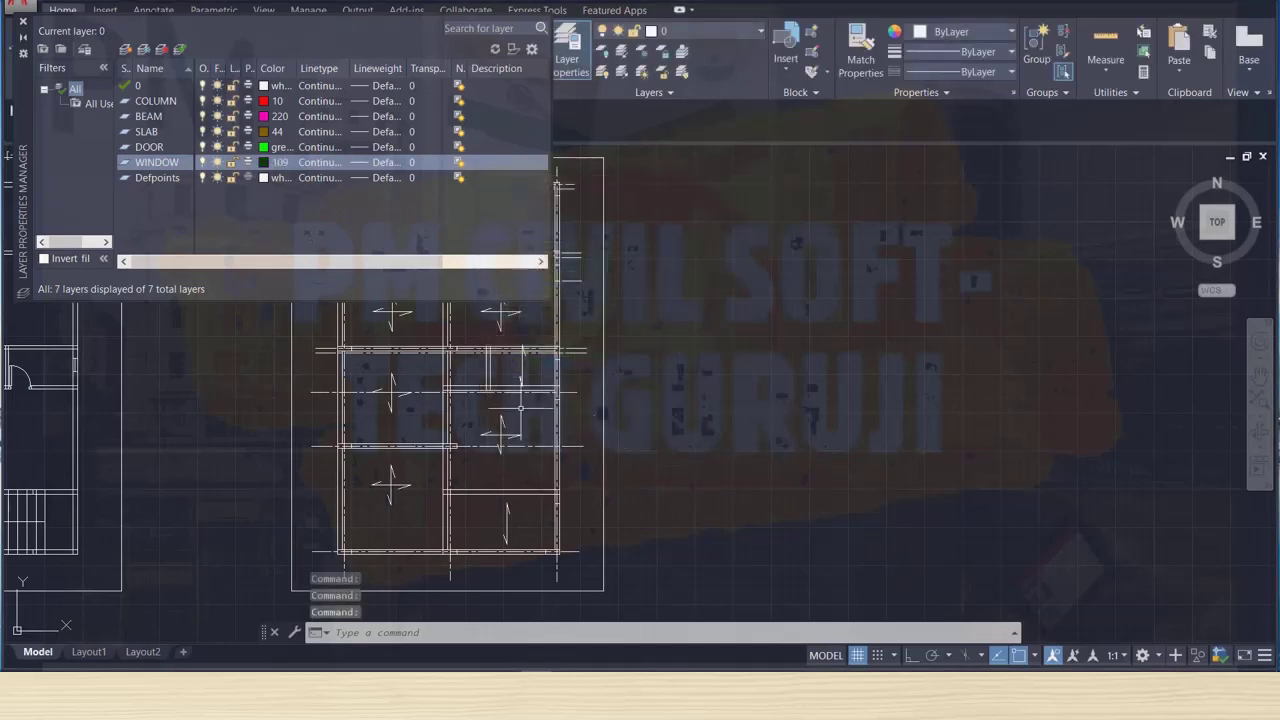
Create a new layer named WALL with colour 217.
left_click(127, 50)
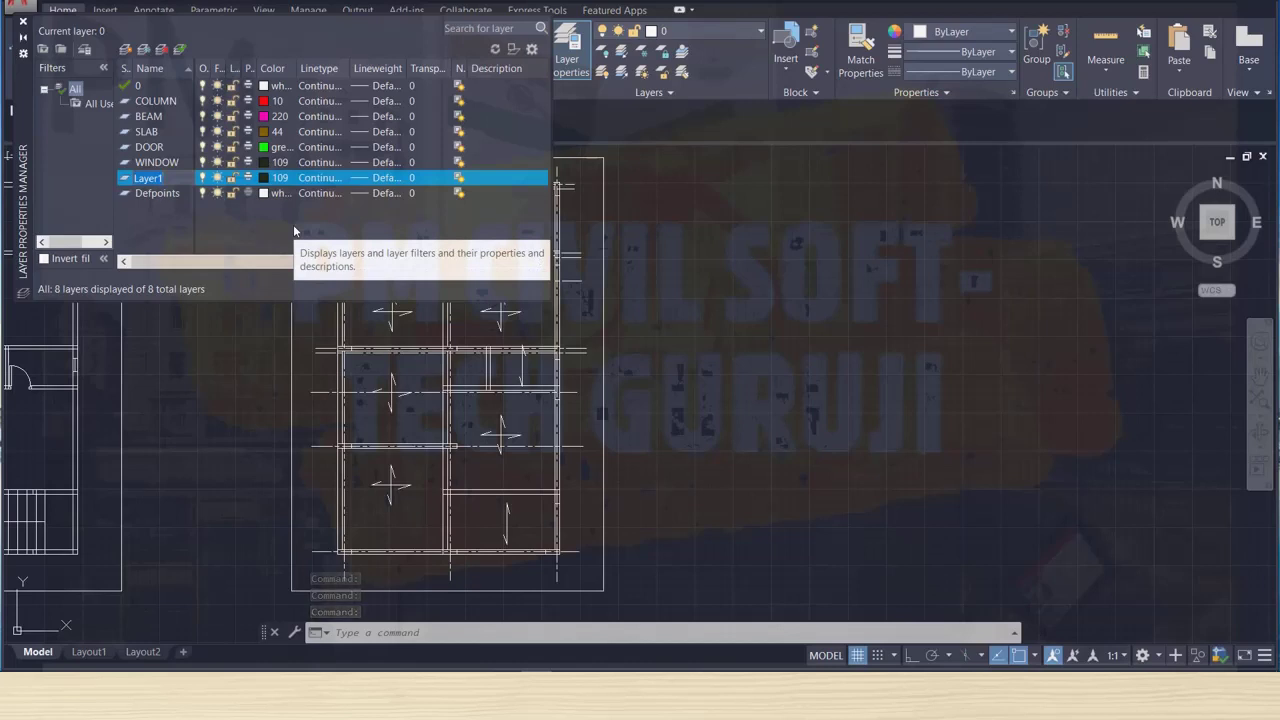
type("WALL")
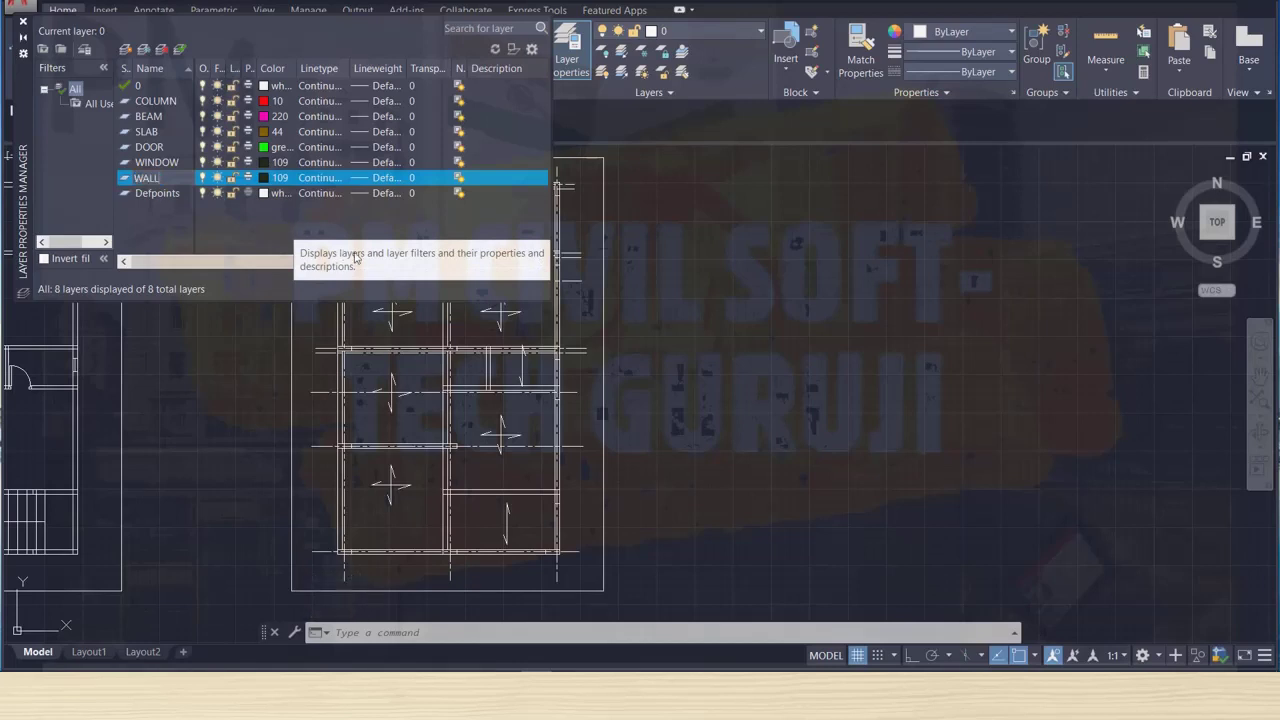
left_click(281, 181)
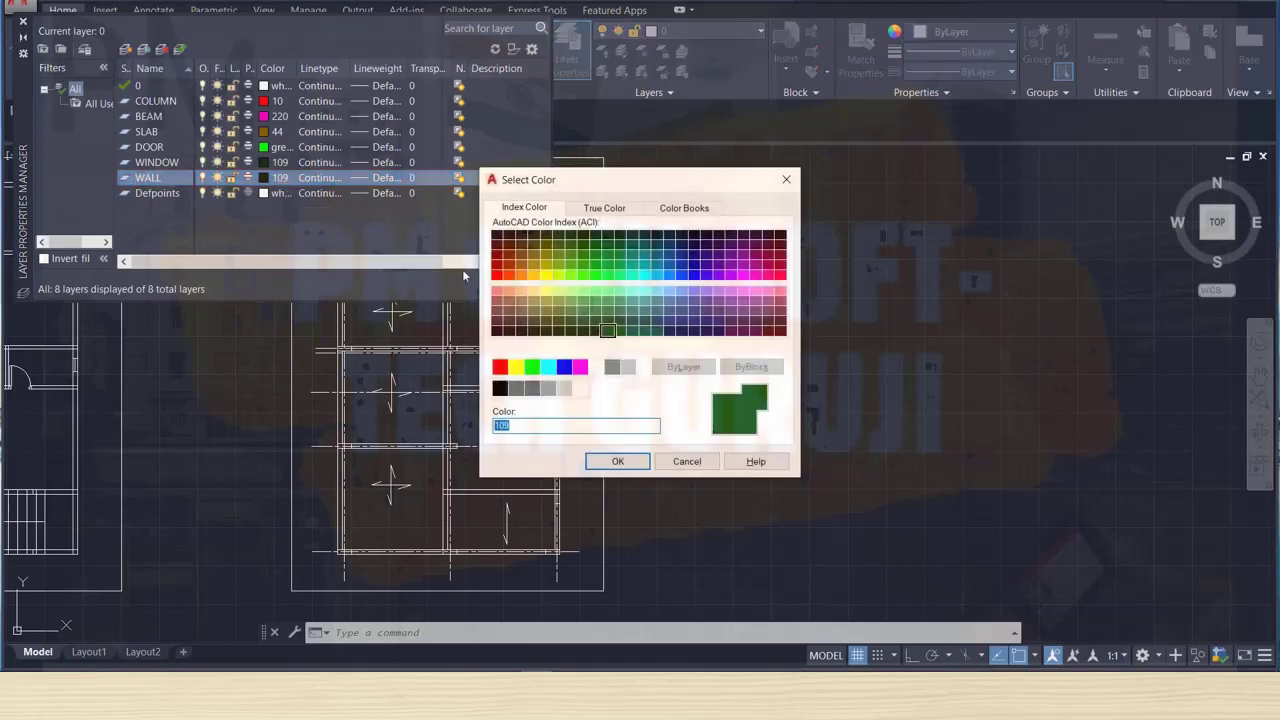
left_click(747, 325)
left_click(617, 461)
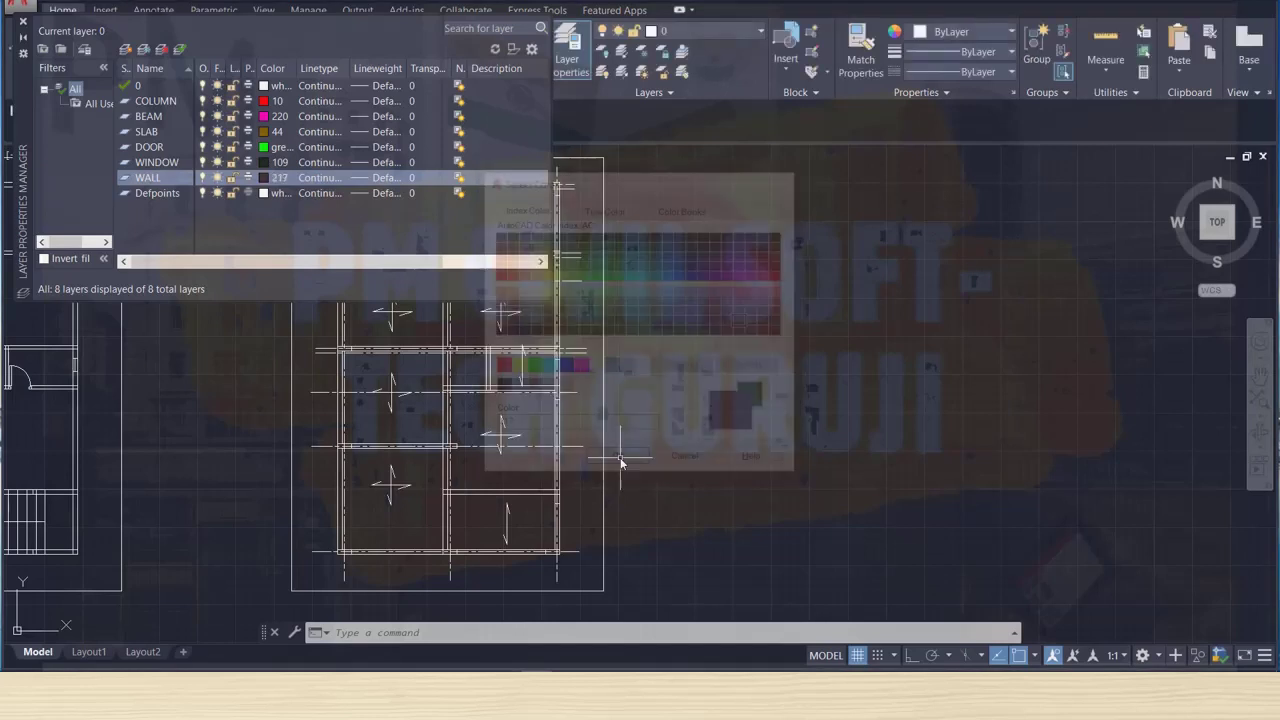
Add a FURNITURE layer in yellow colour 51 and close the Layer Properties Manager.
left_click(129, 52)
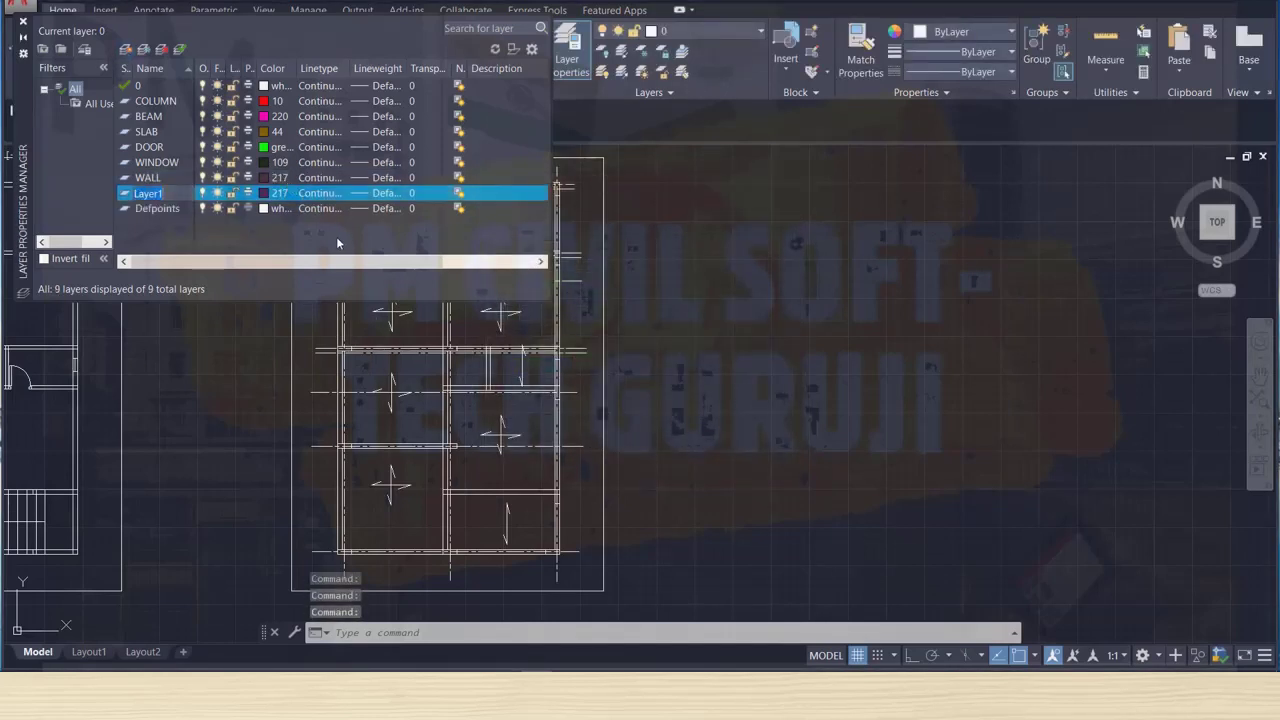
type("FUR")
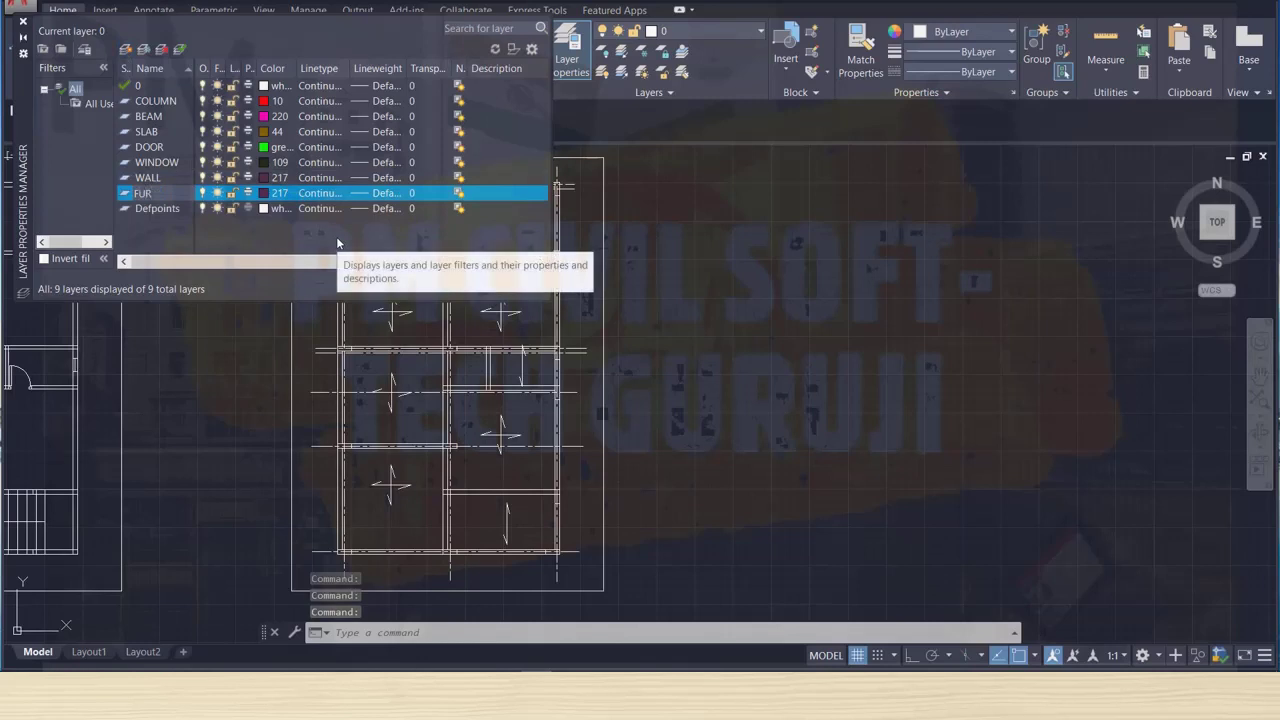
type("NITUR")
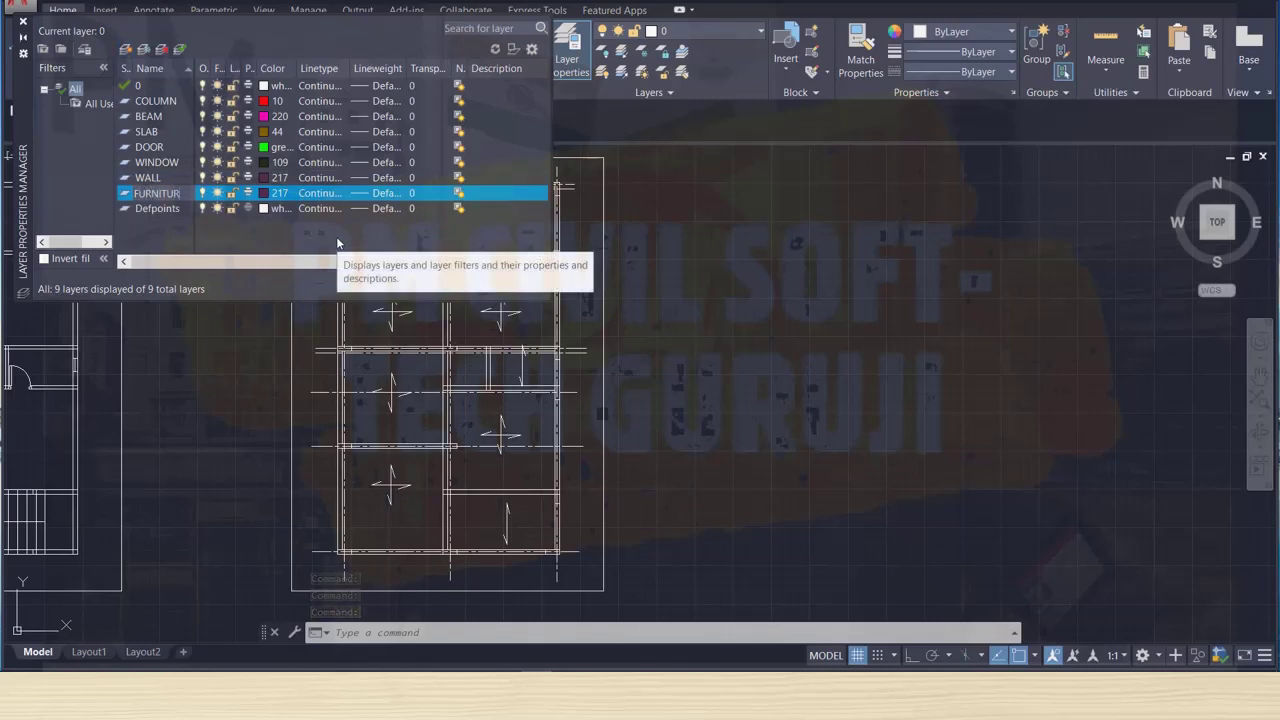
type("E")
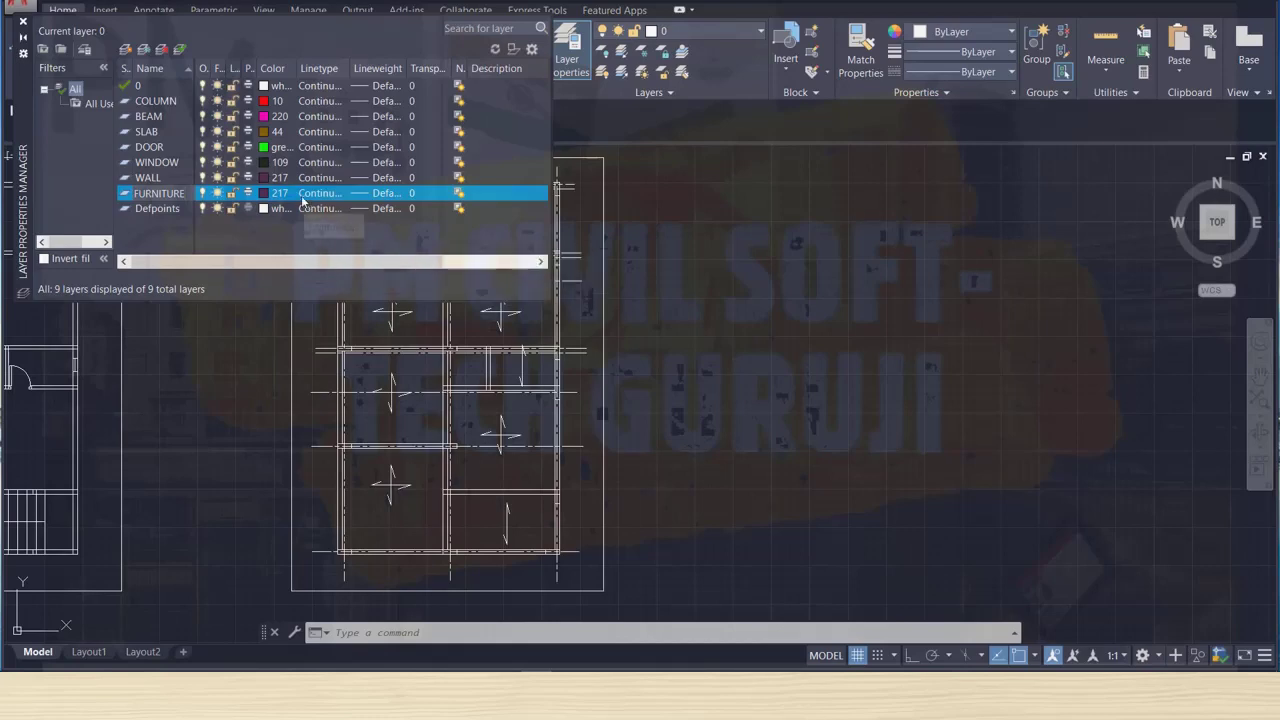
left_click(264, 196)
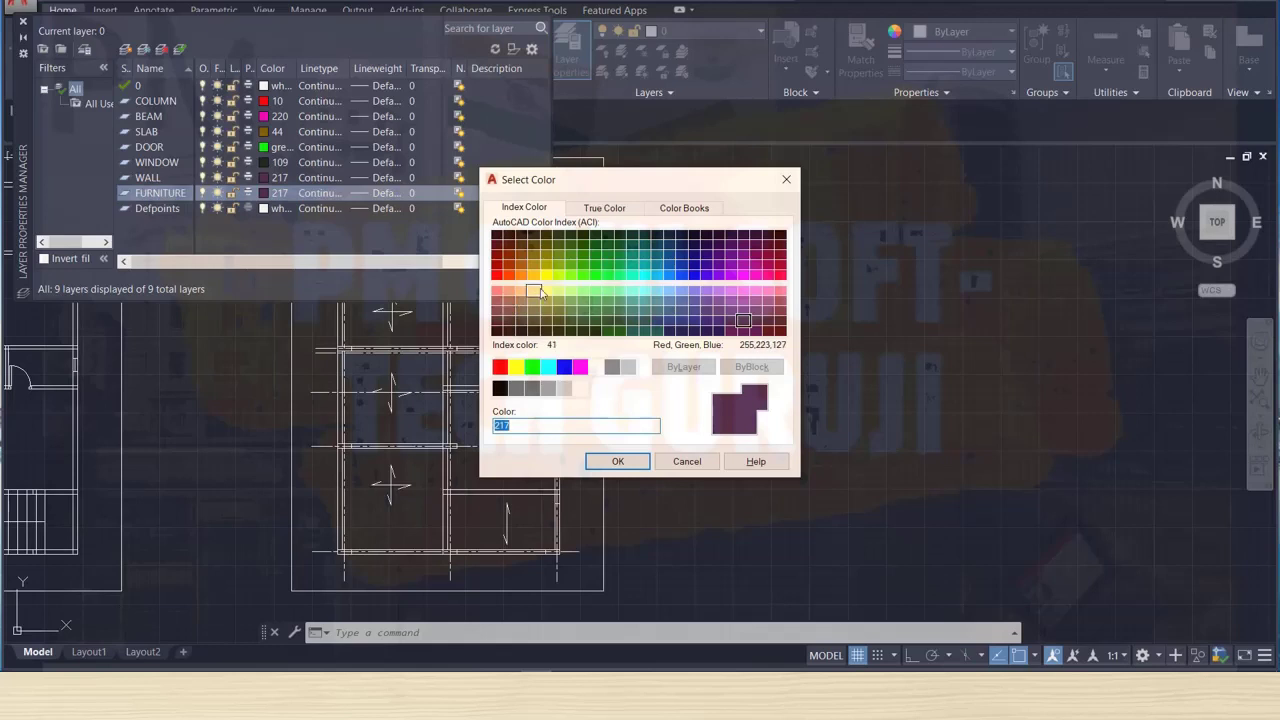
left_click(547, 291)
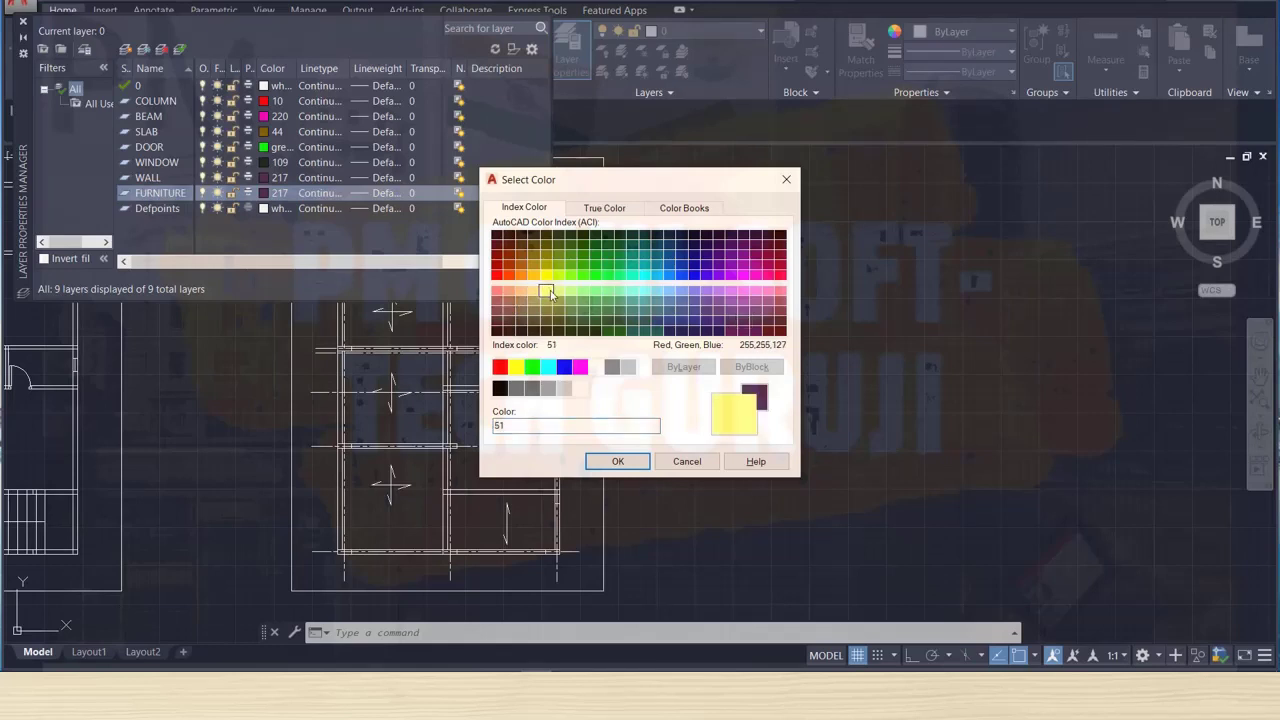
left_click(618, 462)
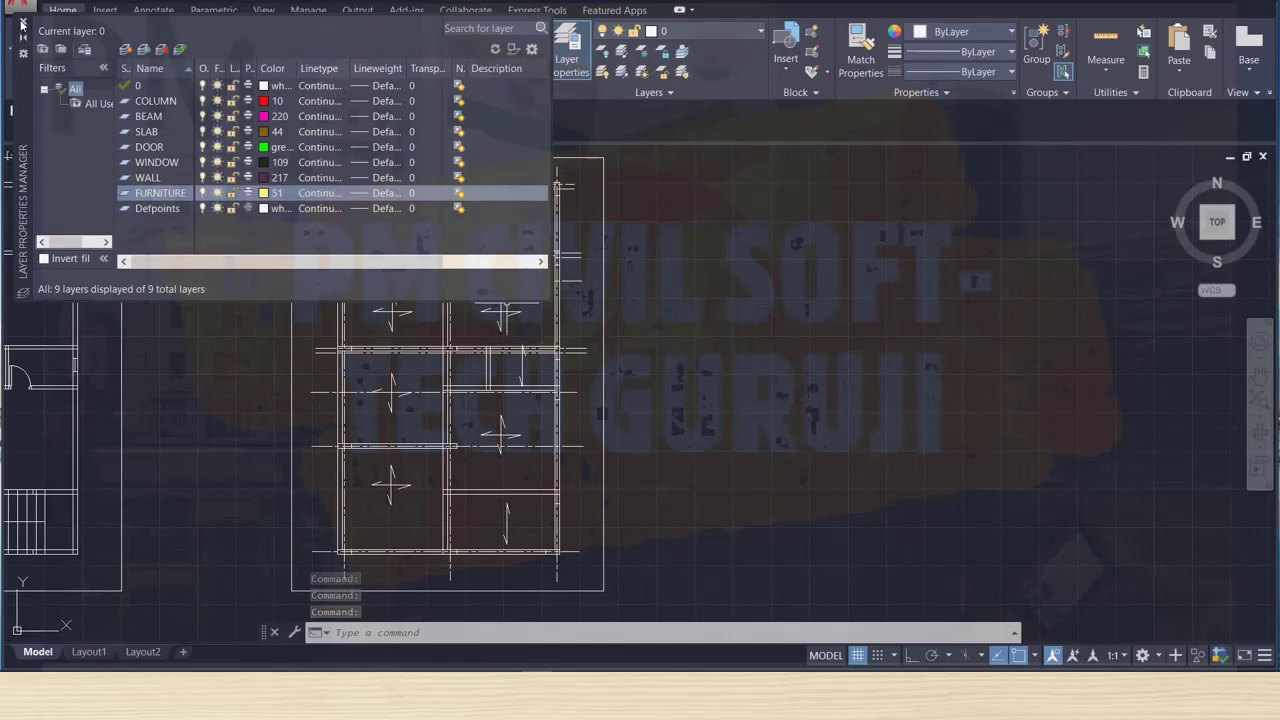
left_click(23, 21)
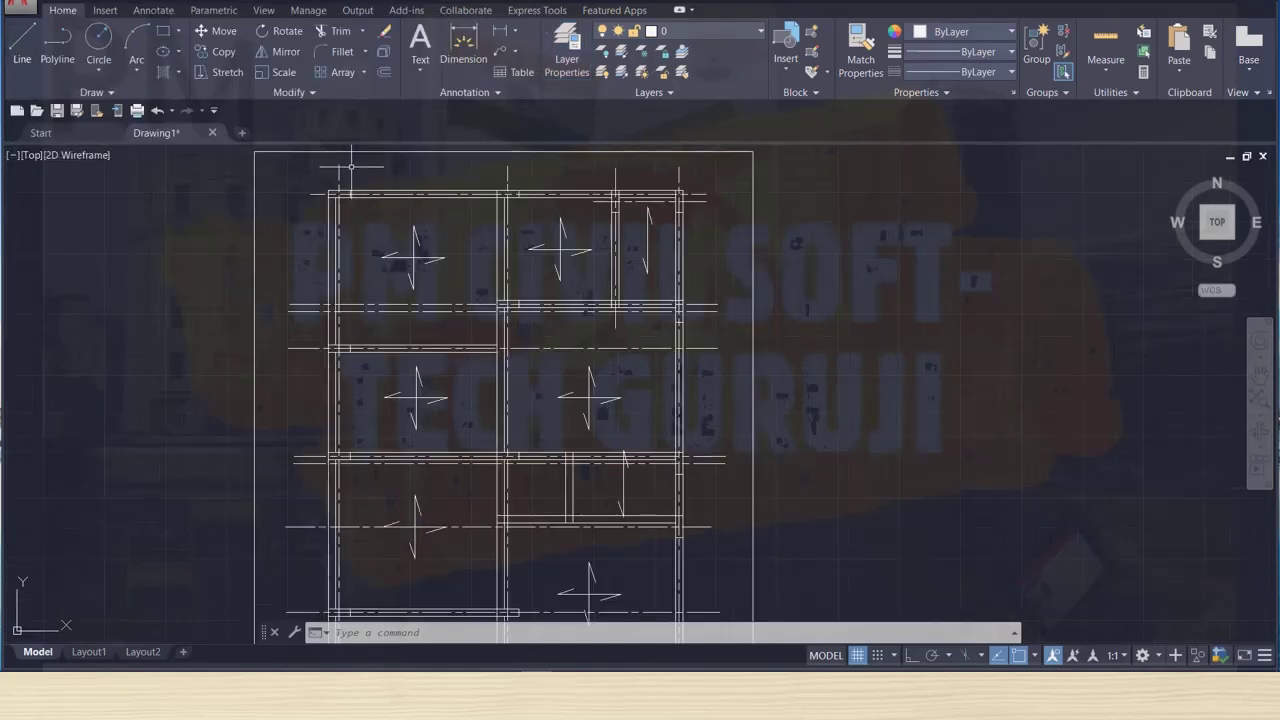
Select the top-left column outline, use Select Similar to grab all columns, and open the Layer list.
scroll(346, 201, "up", 2)
scroll(346, 201, "up", 2)
left_click(347, 197)
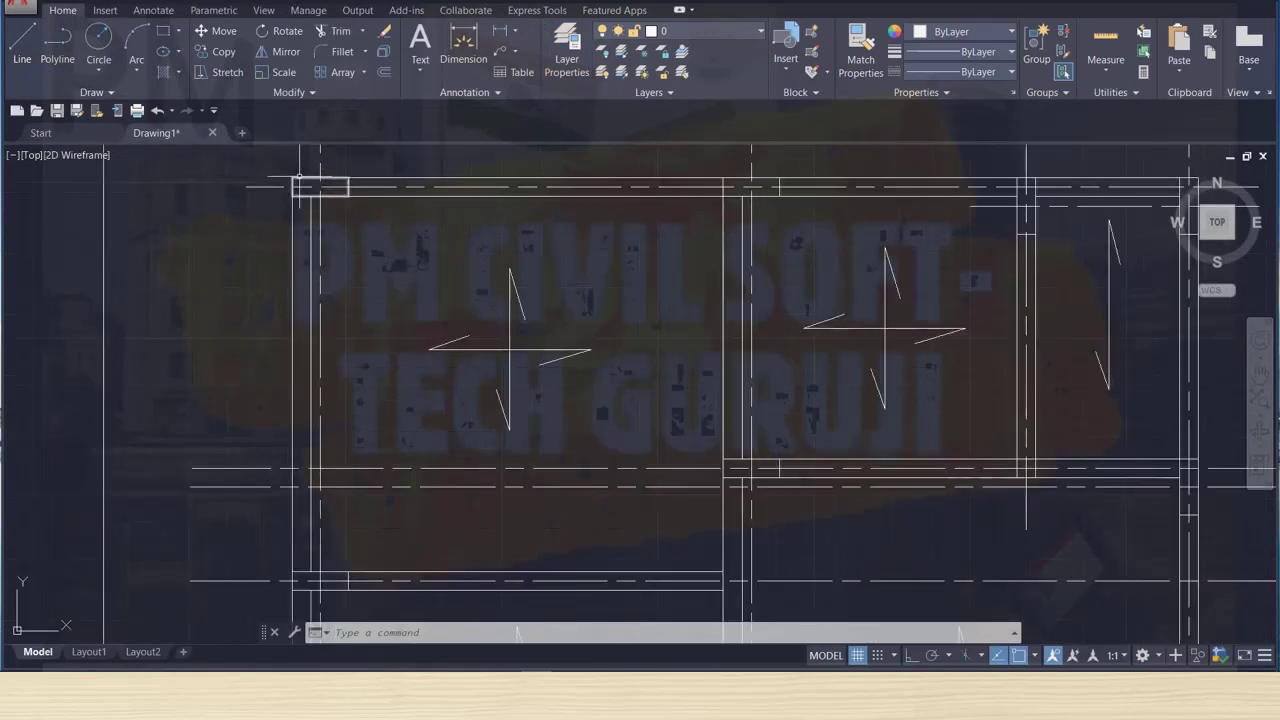
left_click(293, 180)
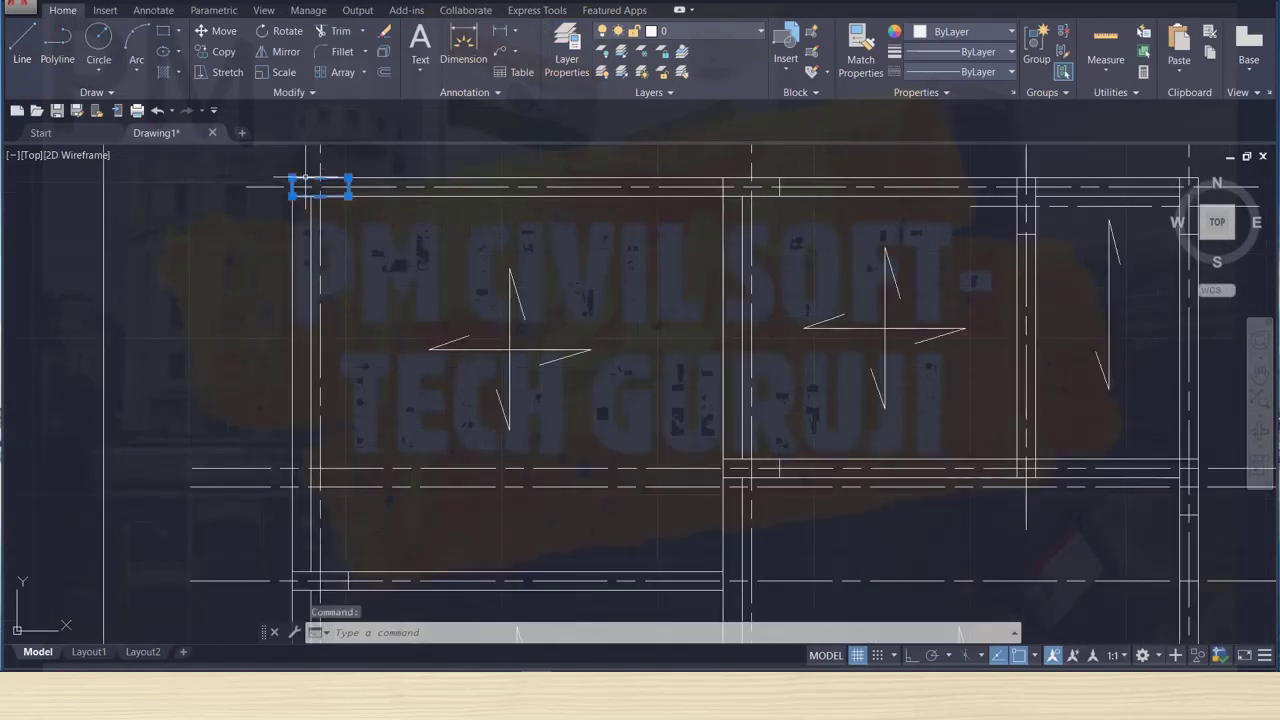
right_click(306, 177)
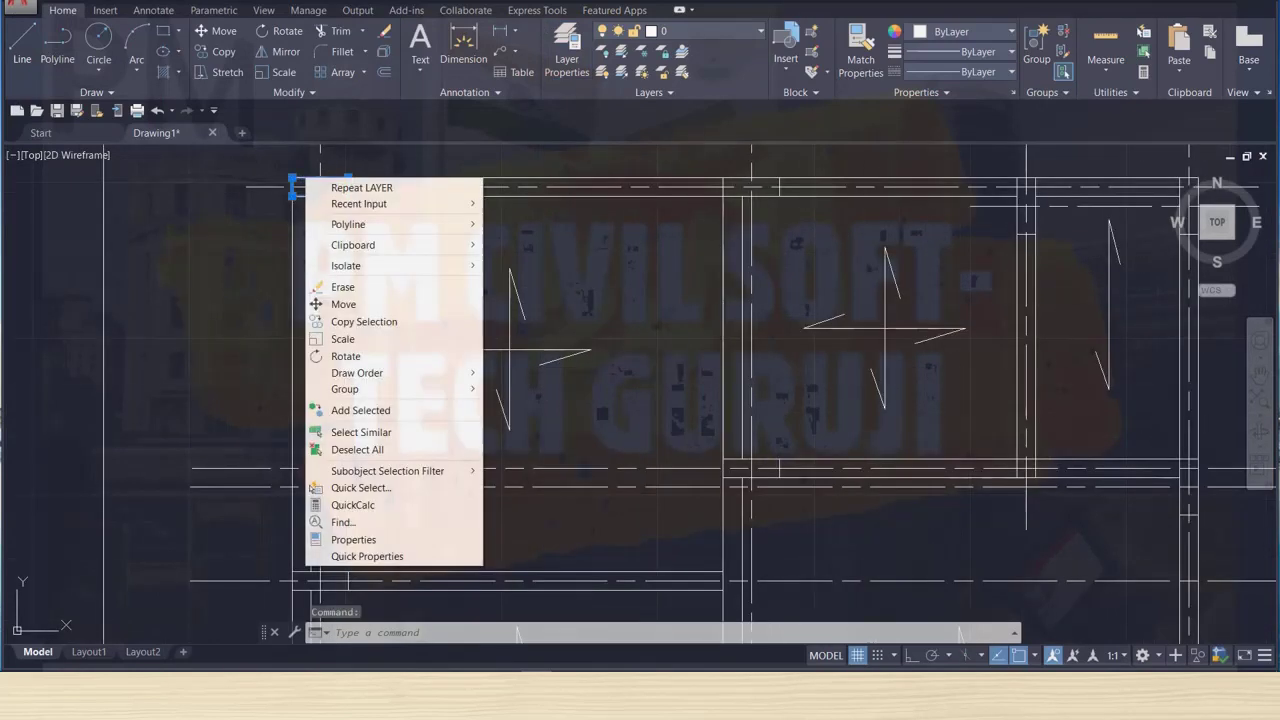
left_click(408, 433)
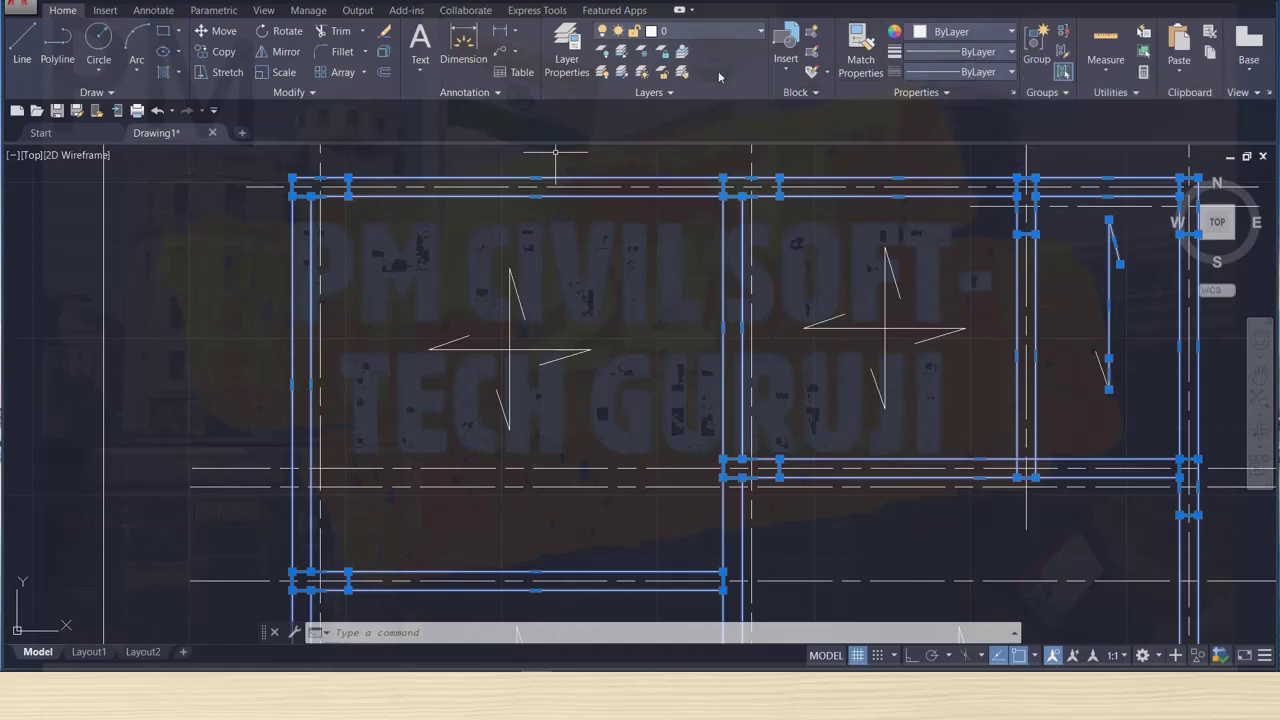
left_click(759, 37)
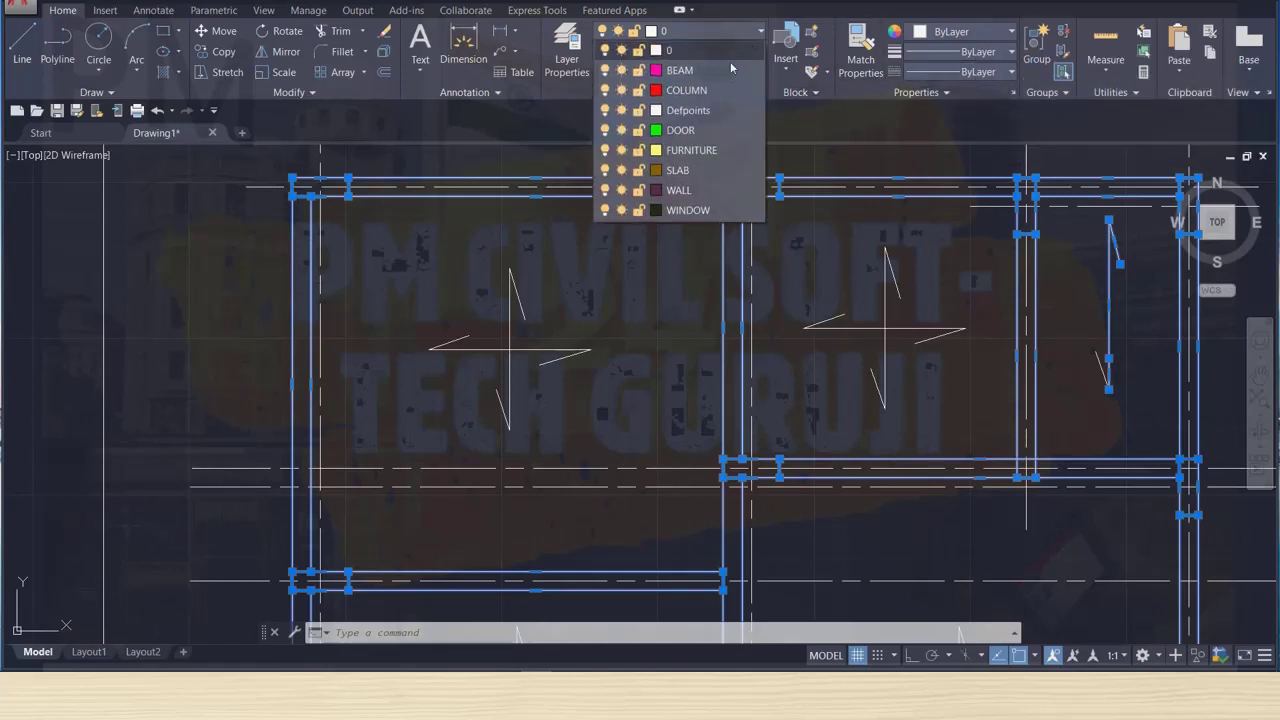